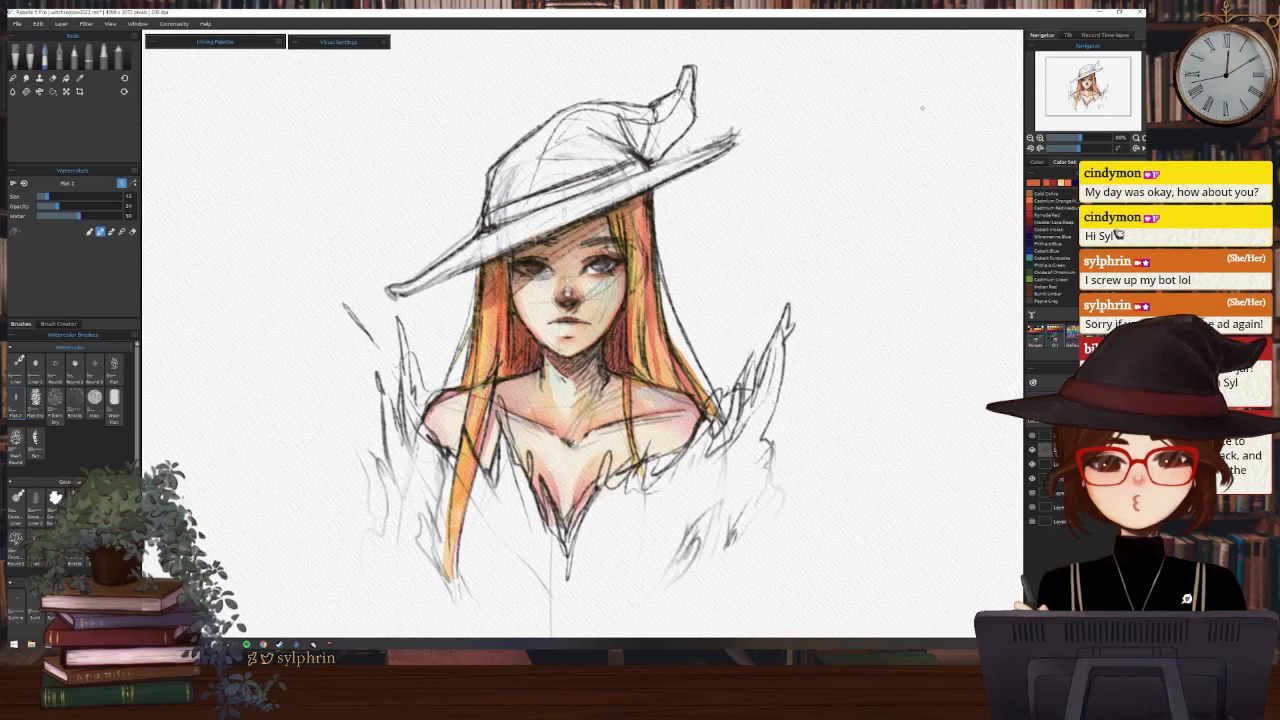
Toggle the visibility of two of the painted layers to examine which parts of the figure's colouring each one holds
mouse_move(922, 108)
mouse_down()
mouse_move(932, 76)
mouse_move(927, 109)
mouse_up()
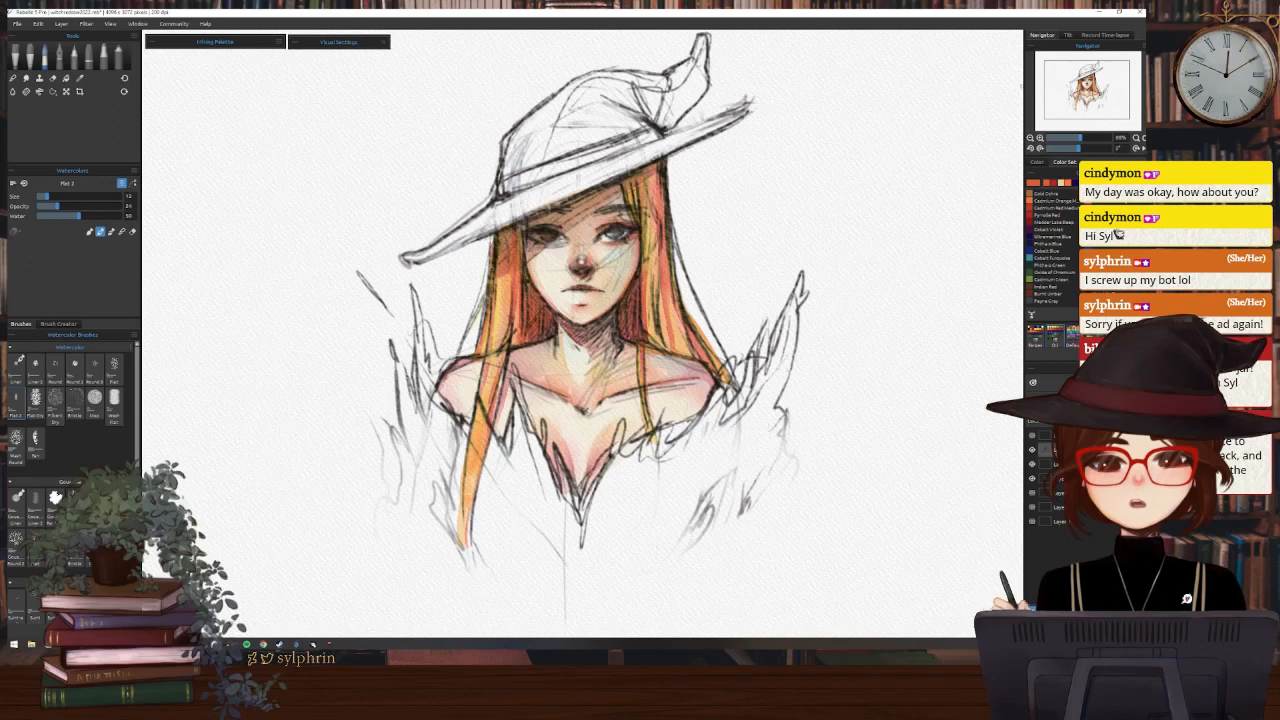
drag(896, 179, 903, 212)
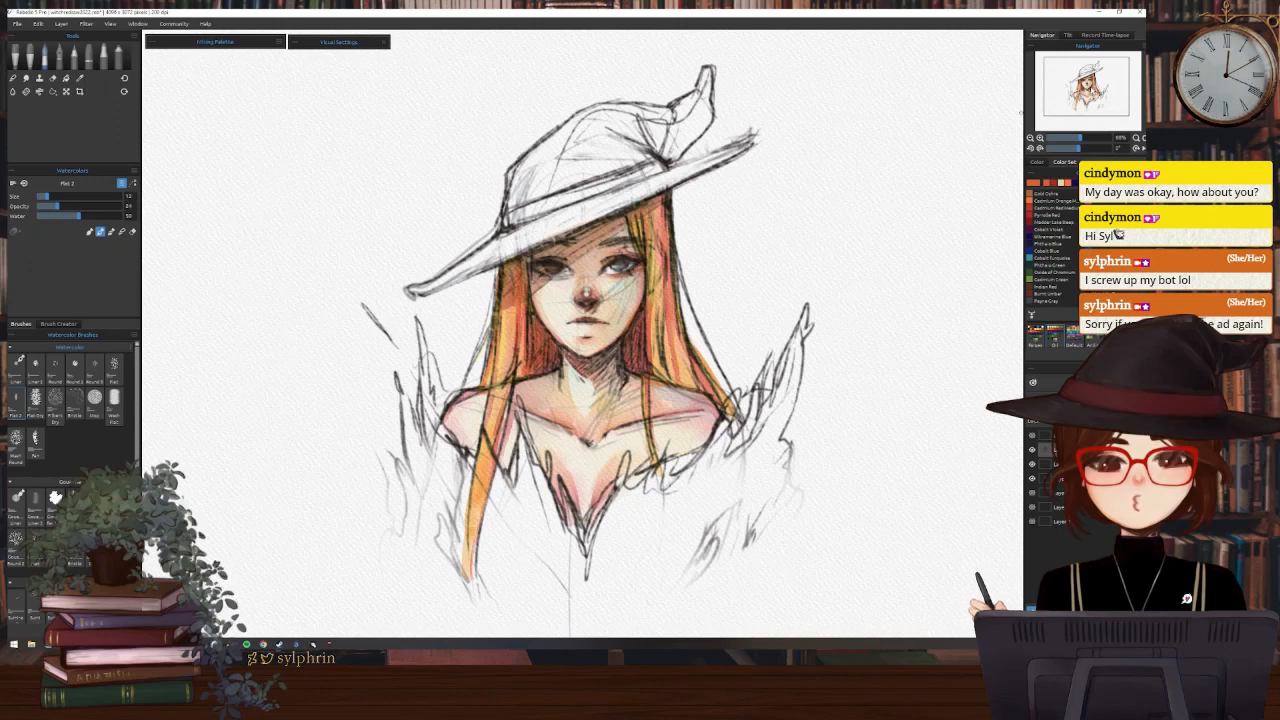
drag(1096, 70, 1096, 70)
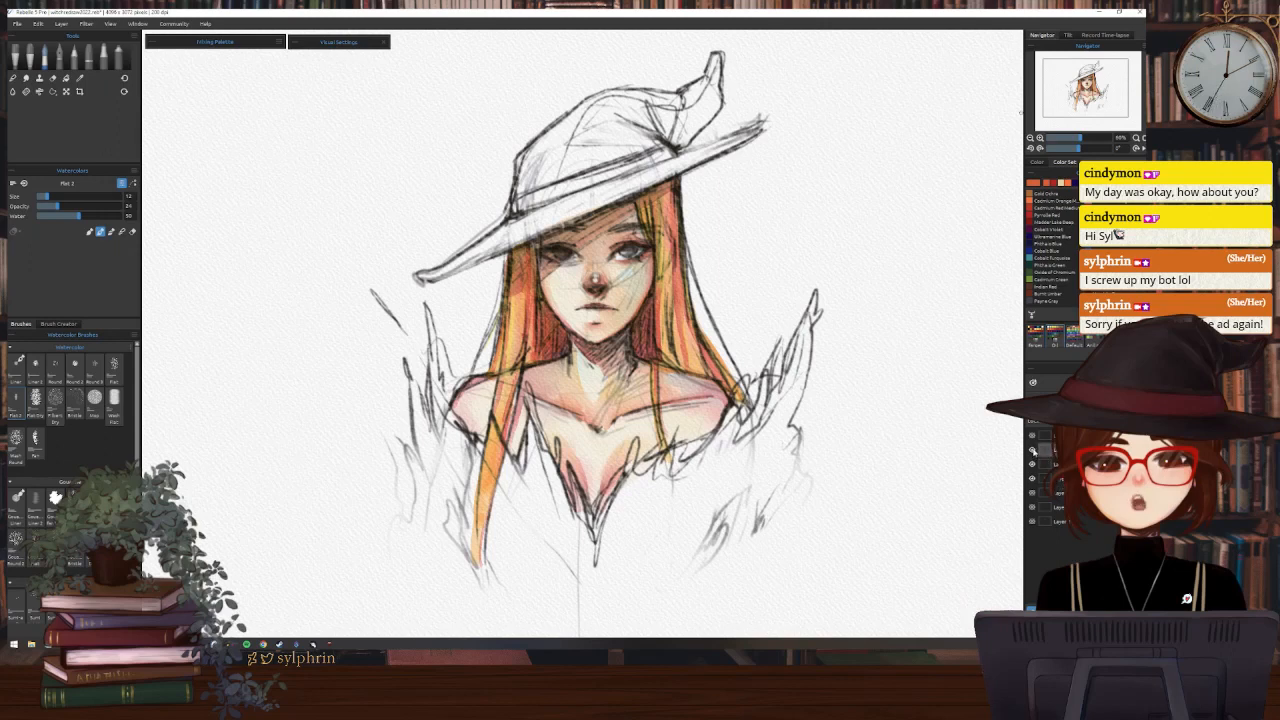
click(1033, 452)
click(1033, 452)
click(1033, 464)
click(1033, 464)
click(1033, 465)
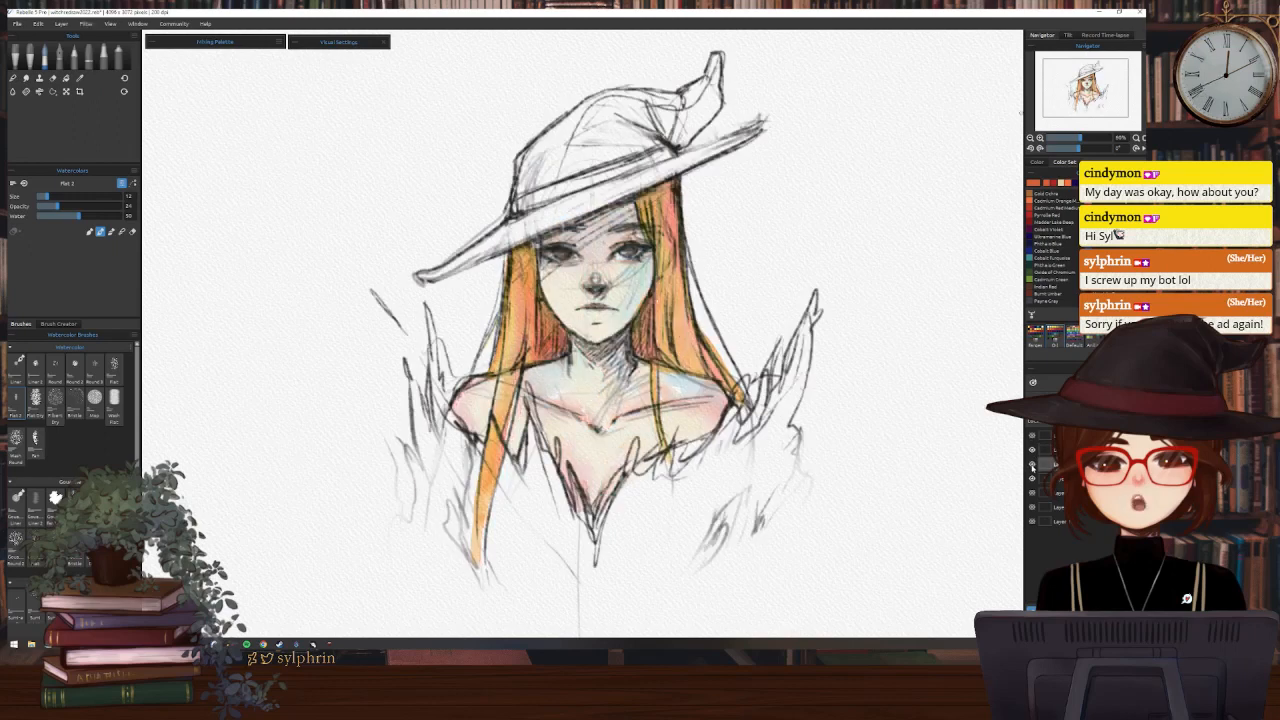
click(1033, 465)
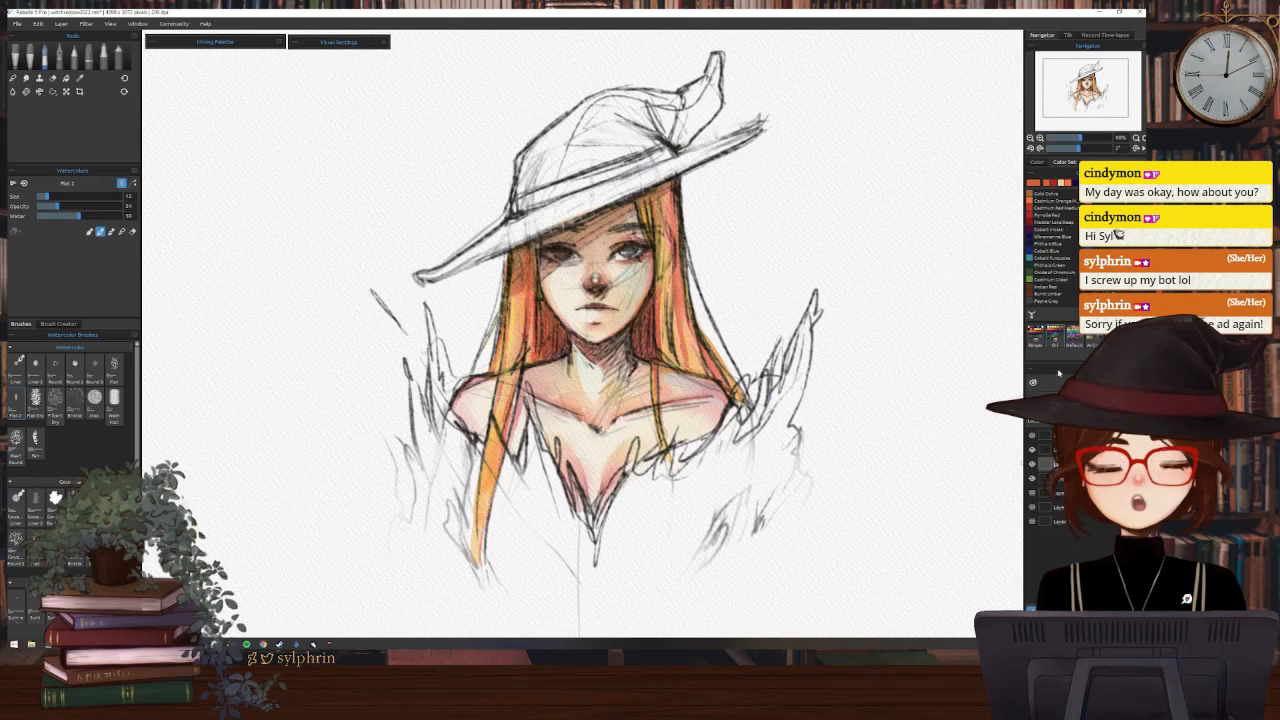
Turn on the wet-area display and fast-dry the wet paint in the hair
click(1033, 383)
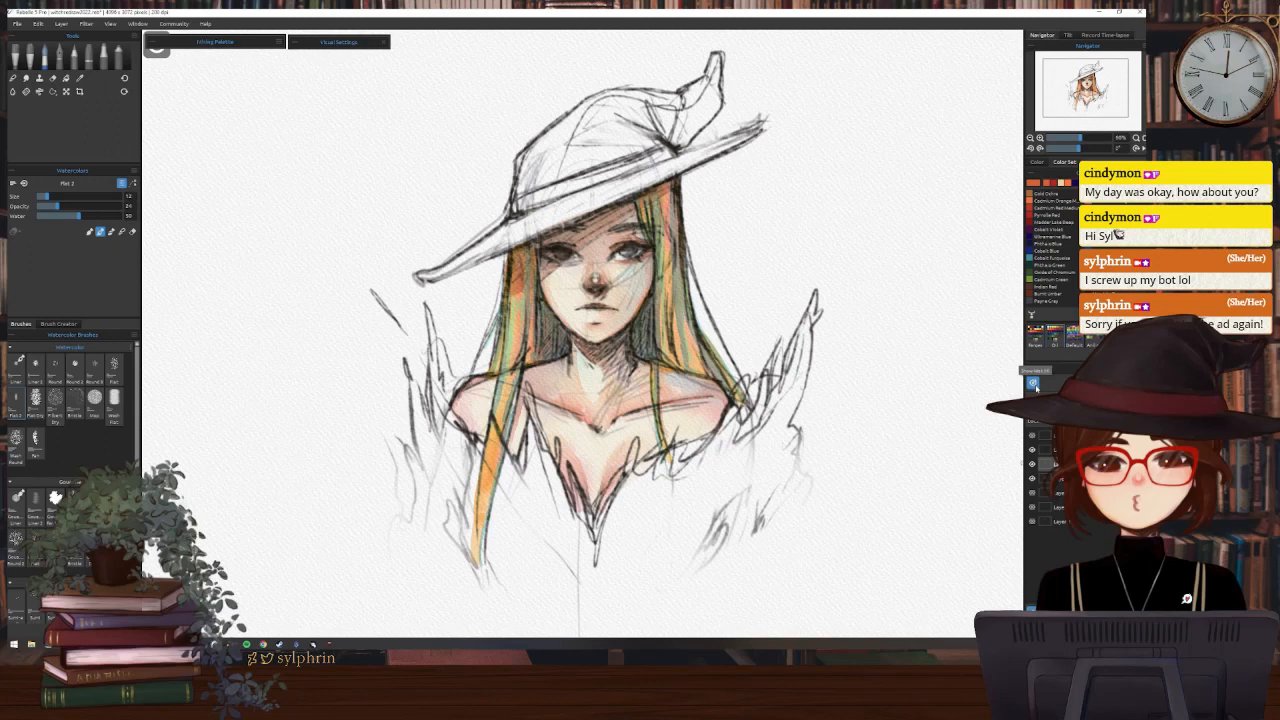
key(f)
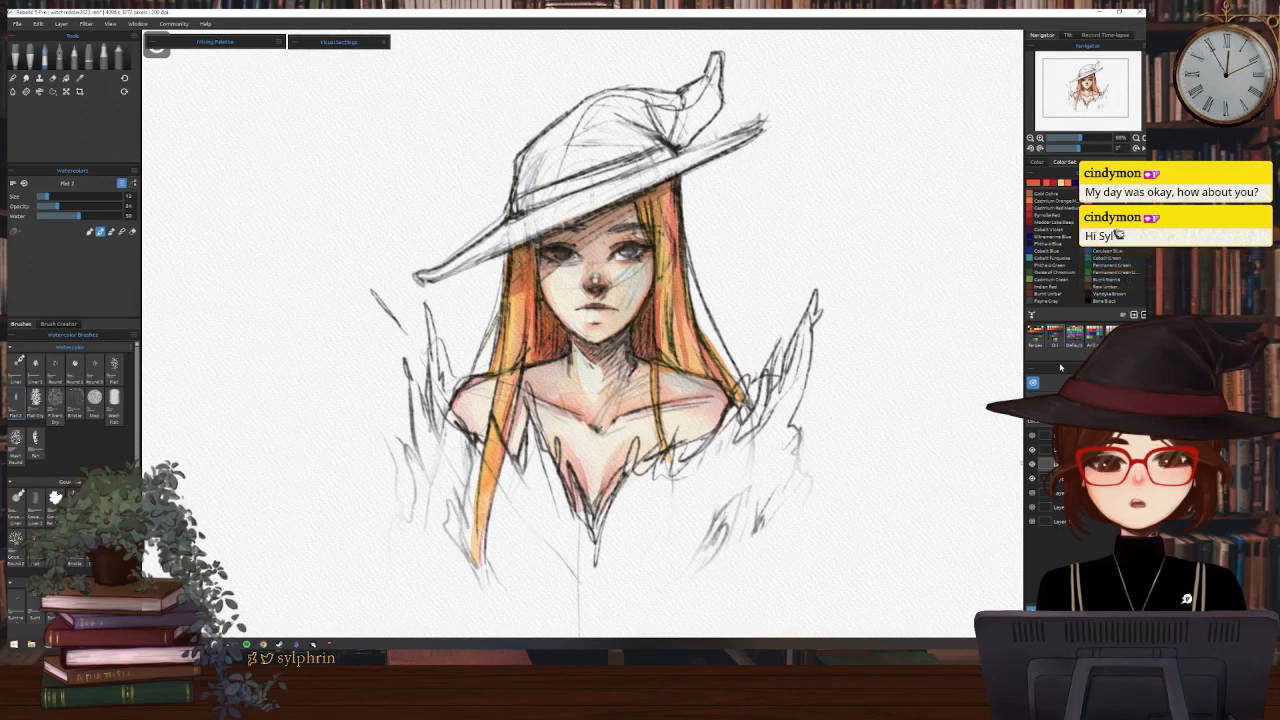
Wet the folds of the hat's crown and its curled tip with the Soft Water brush at water 100
click(13, 91)
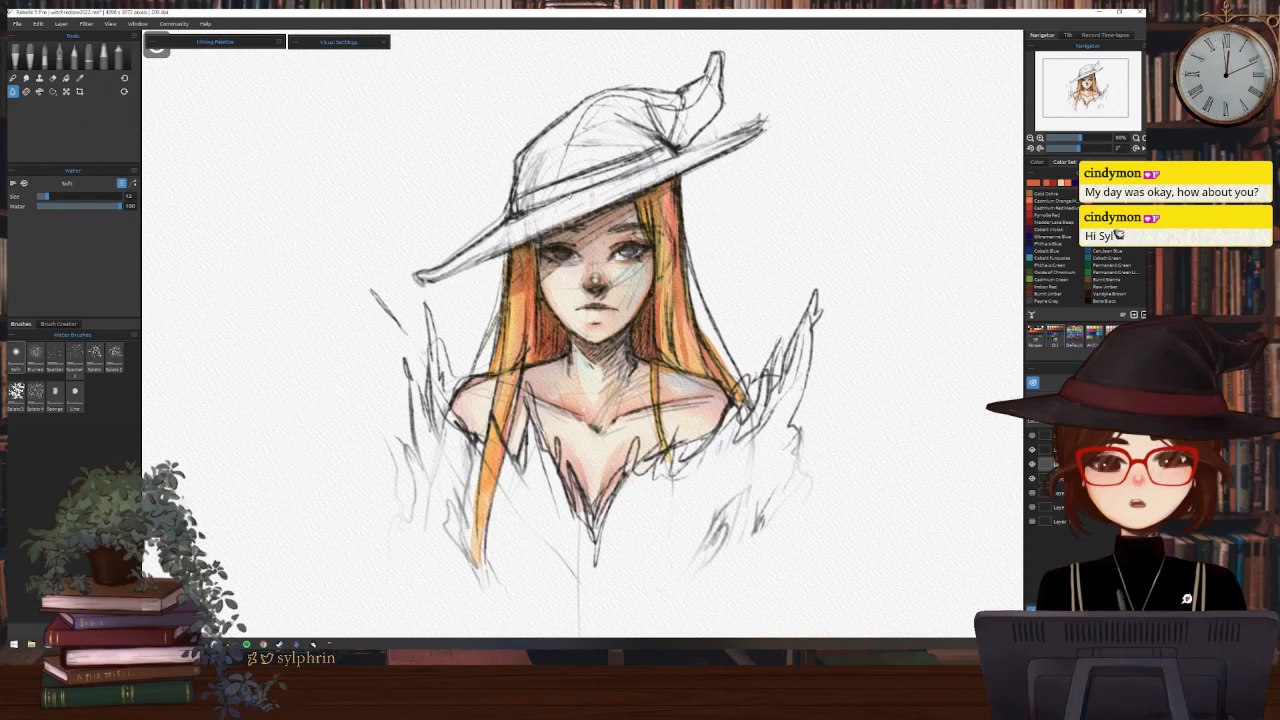
mouse_move(608, 120)
mouse_down()
mouse_move(607, 151)
mouse_move(751, 117)
mouse_move(788, 152)
mouse_move(760, 241)
mouse_move(834, 238)
mouse_move(812, 262)
mouse_up()
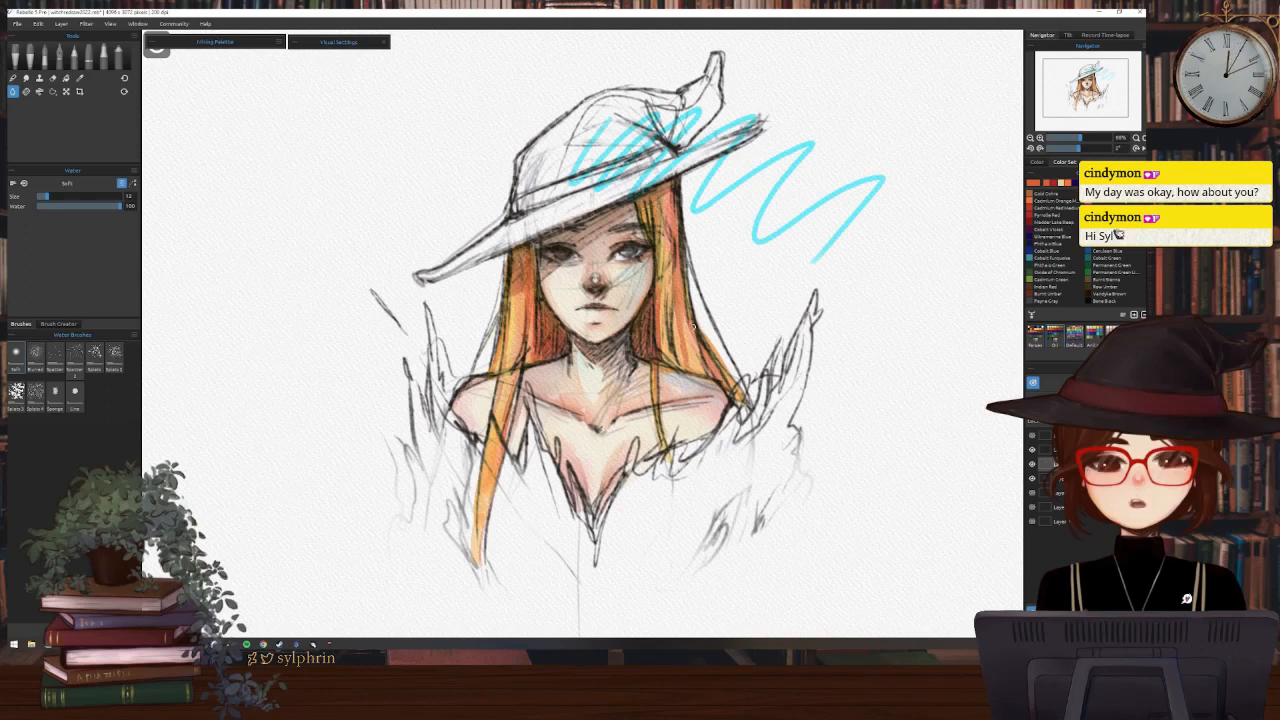
key(ctrl+z)
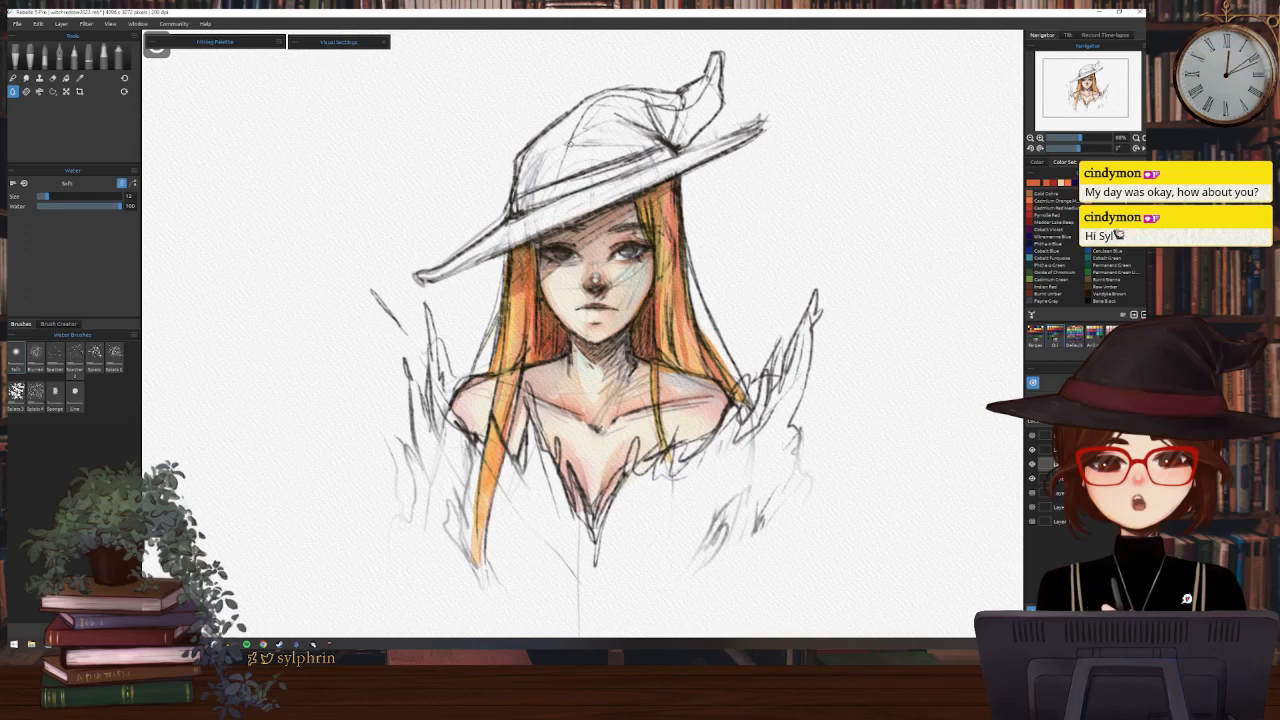
mouse_move(572, 138)
mouse_down()
mouse_move(611, 126)
mouse_move(652, 145)
mouse_move(579, 143)
mouse_move(620, 129)
mouse_move(597, 141)
mouse_move(639, 145)
mouse_move(622, 130)
mouse_move(648, 137)
mouse_move(697, 106)
mouse_move(620, 129)
mouse_up()
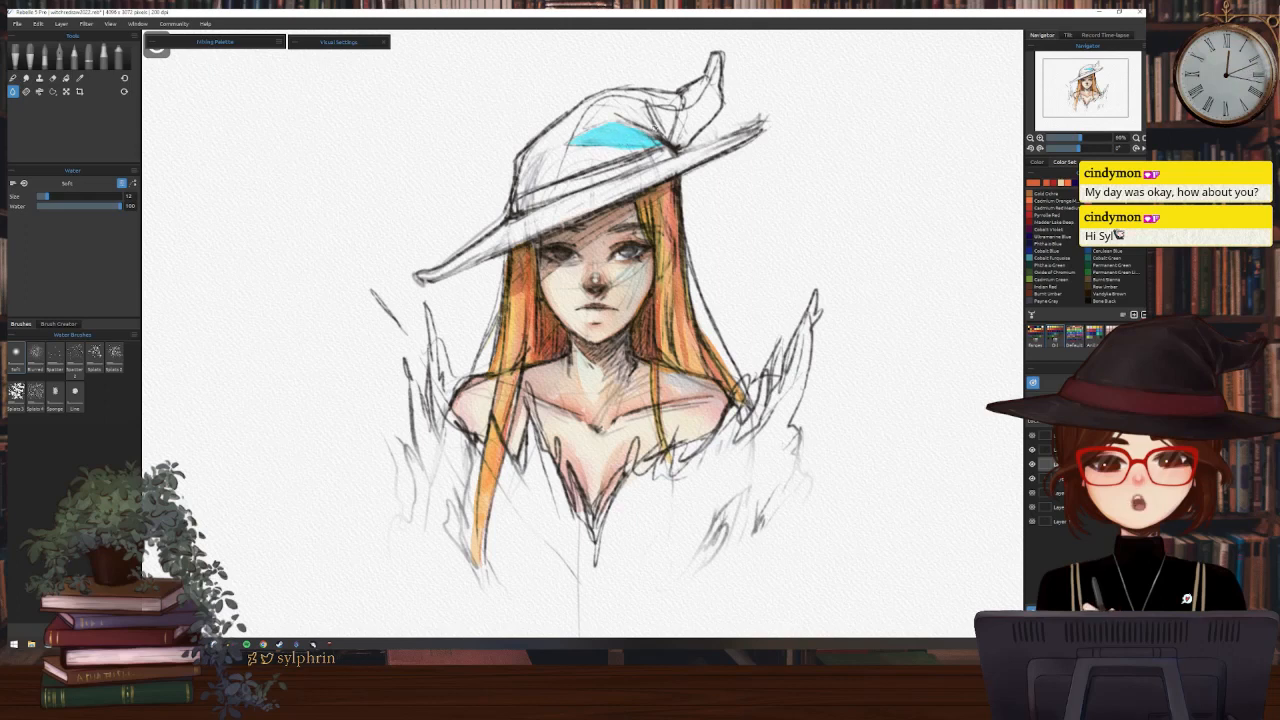
mouse_move(660, 134)
mouse_down()
mouse_move(647, 115)
mouse_move(672, 116)
mouse_up()
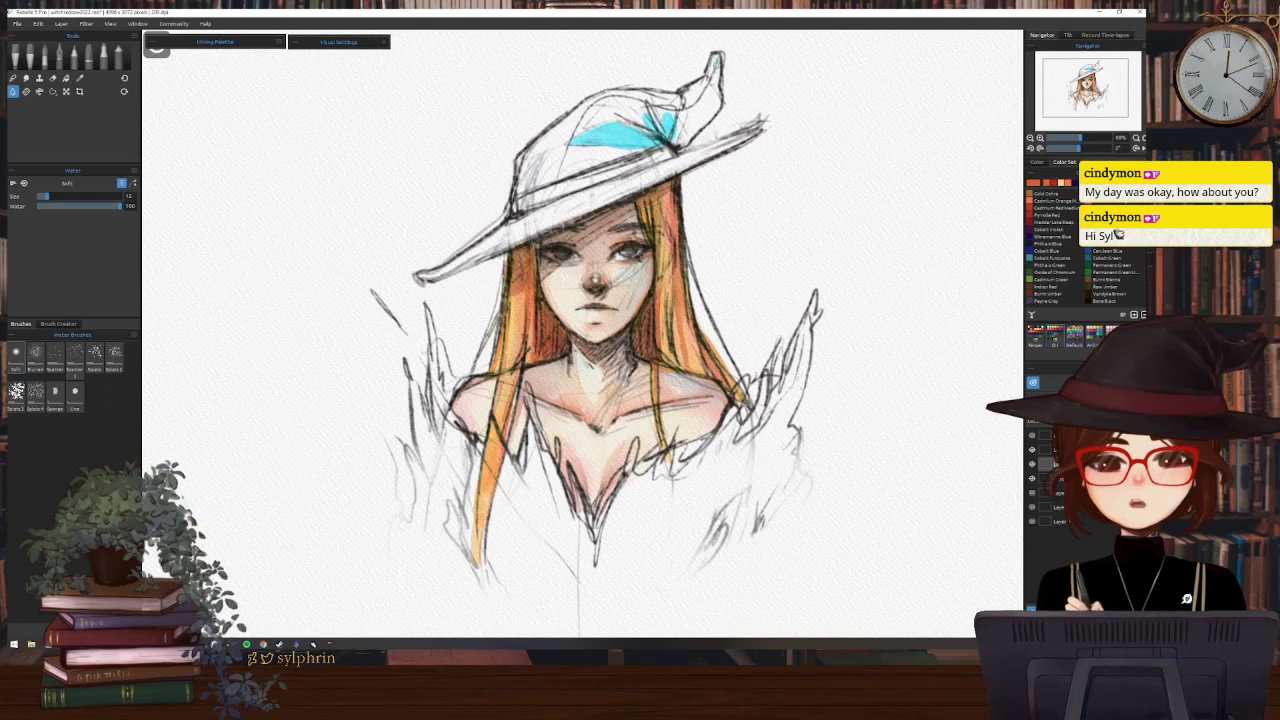
mouse_move(708, 100)
mouse_down()
mouse_move(674, 128)
mouse_move(716, 98)
mouse_up()
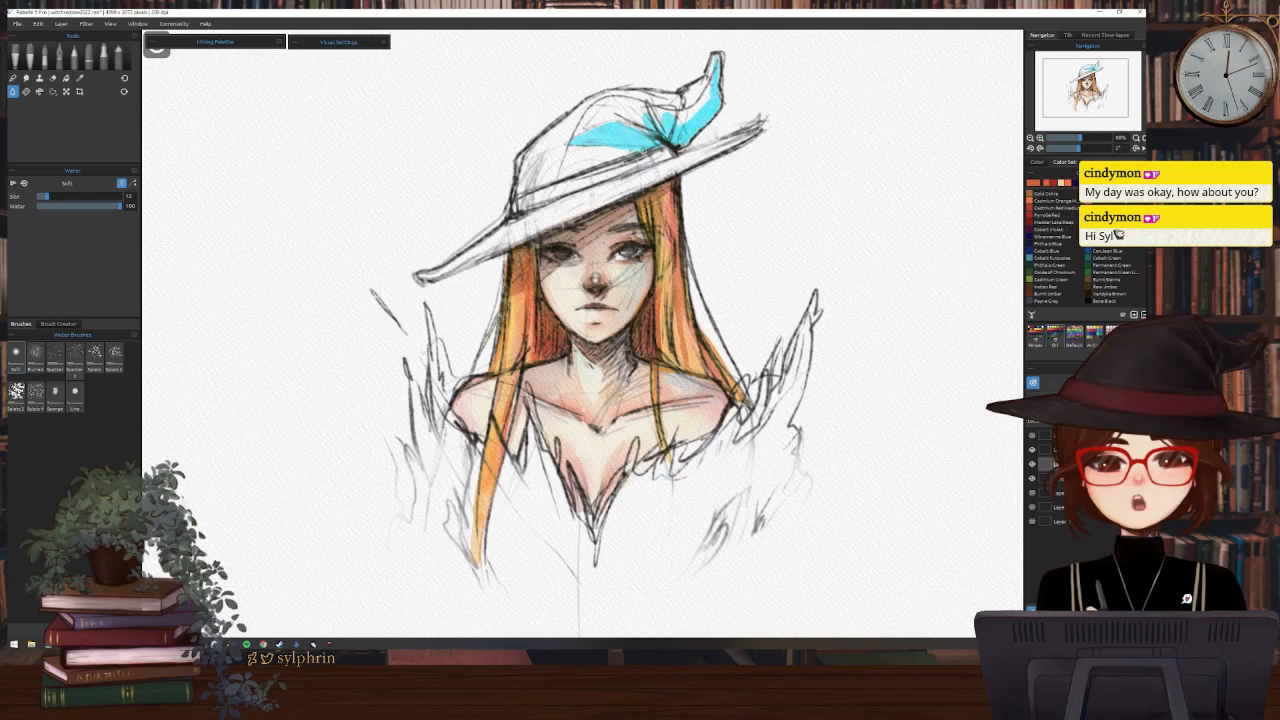
Extend the wet area over the right end of the hat band and along the brim and its lower edge
drag(645, 162, 674, 148)
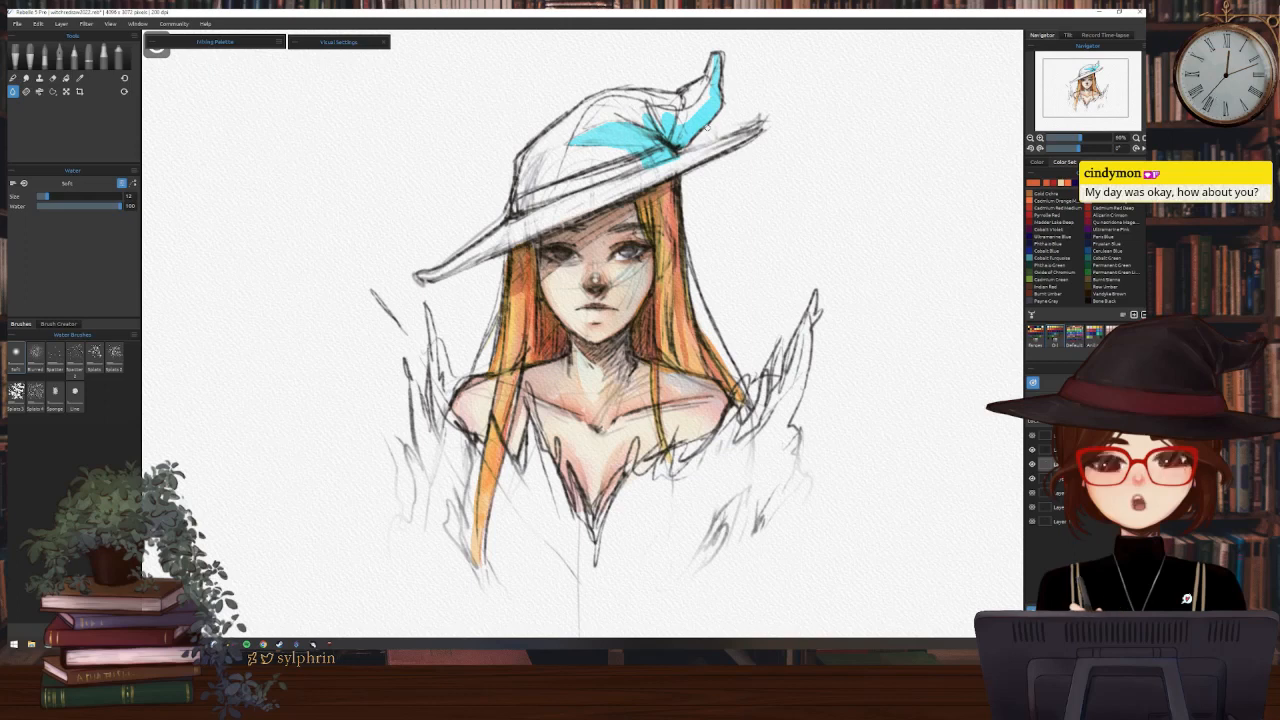
drag(678, 152, 750, 132)
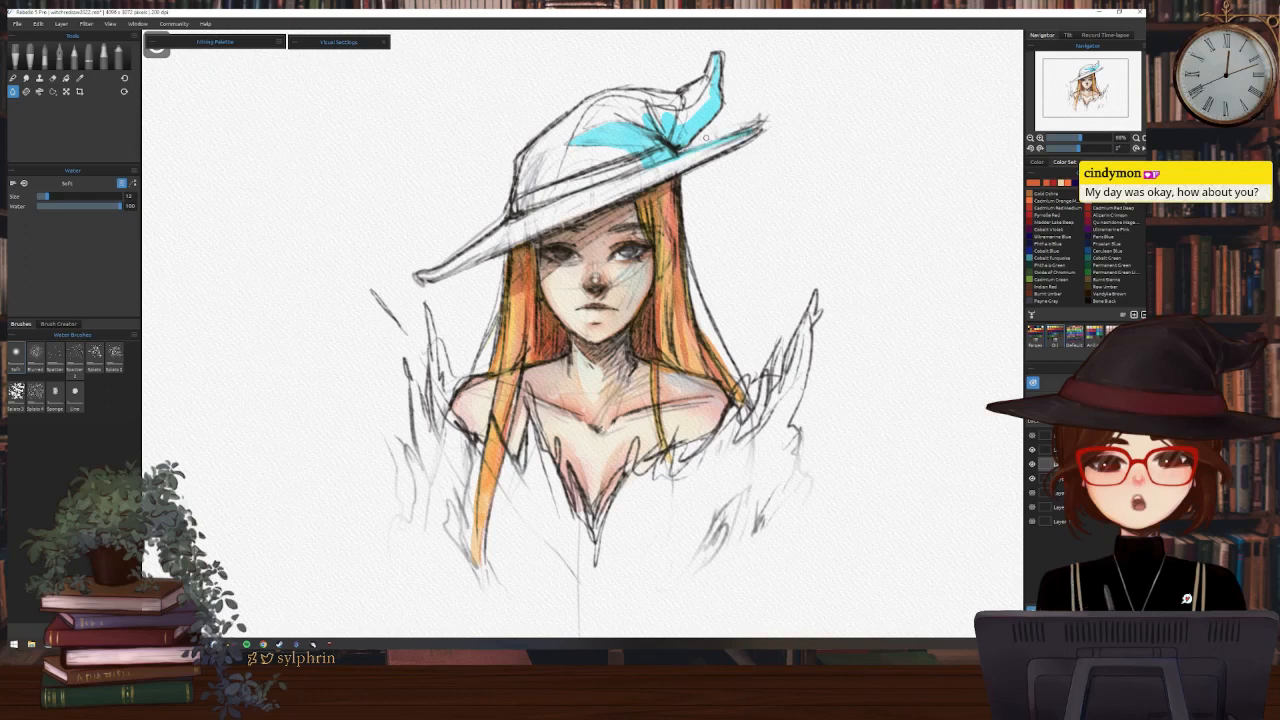
drag(459, 270, 502, 250)
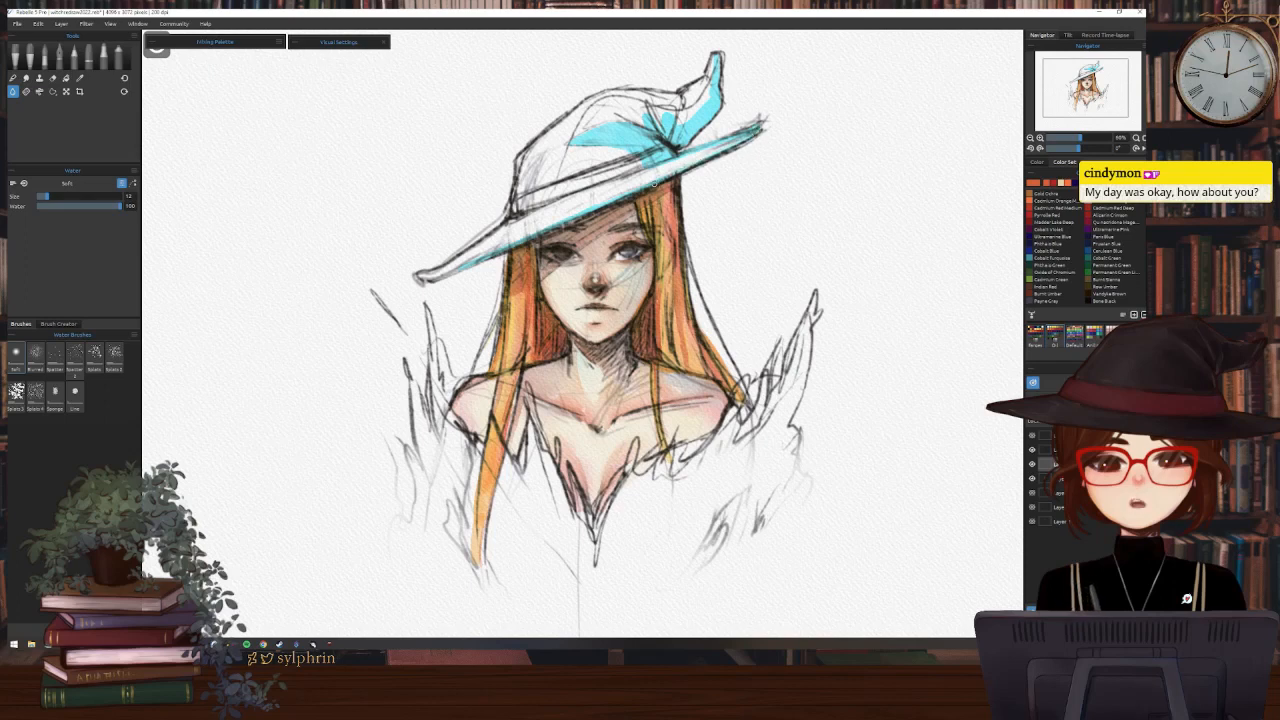
drag(745, 130, 555, 226)
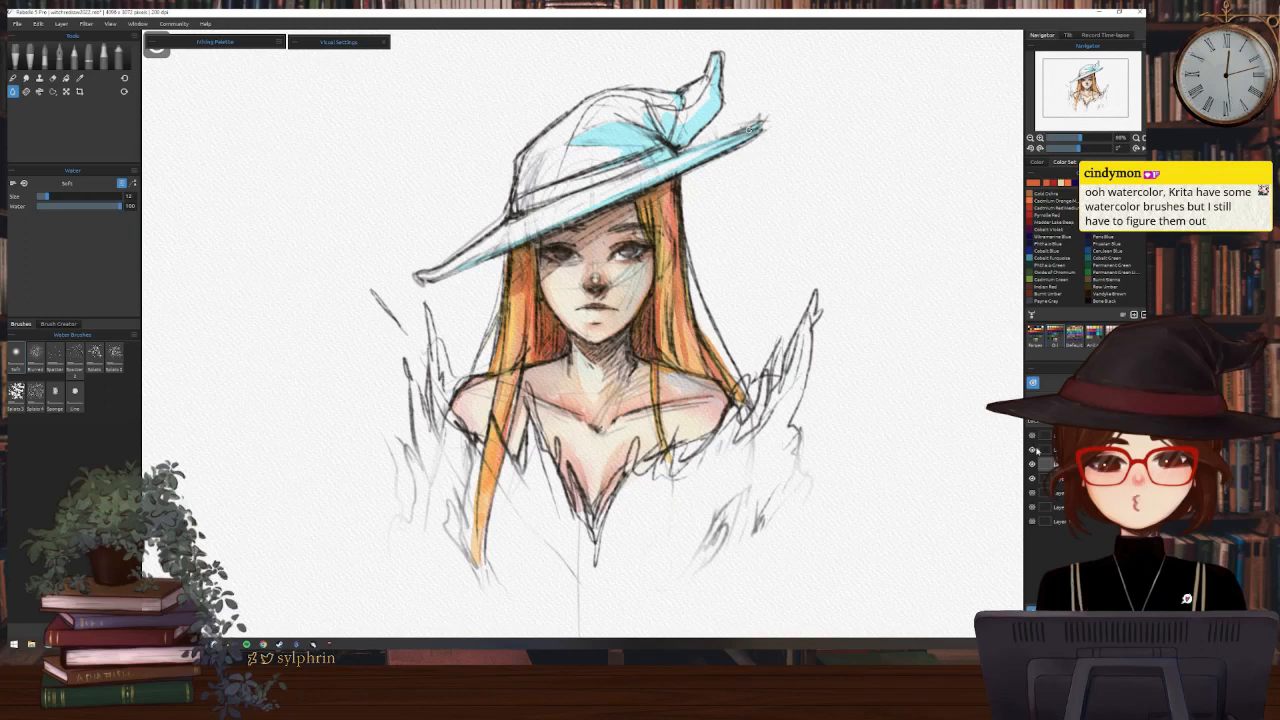
Hide the wet-area display and paint blue watercolor shading where the hat's folds gather at the band, using the flat brush
click(1033, 383)
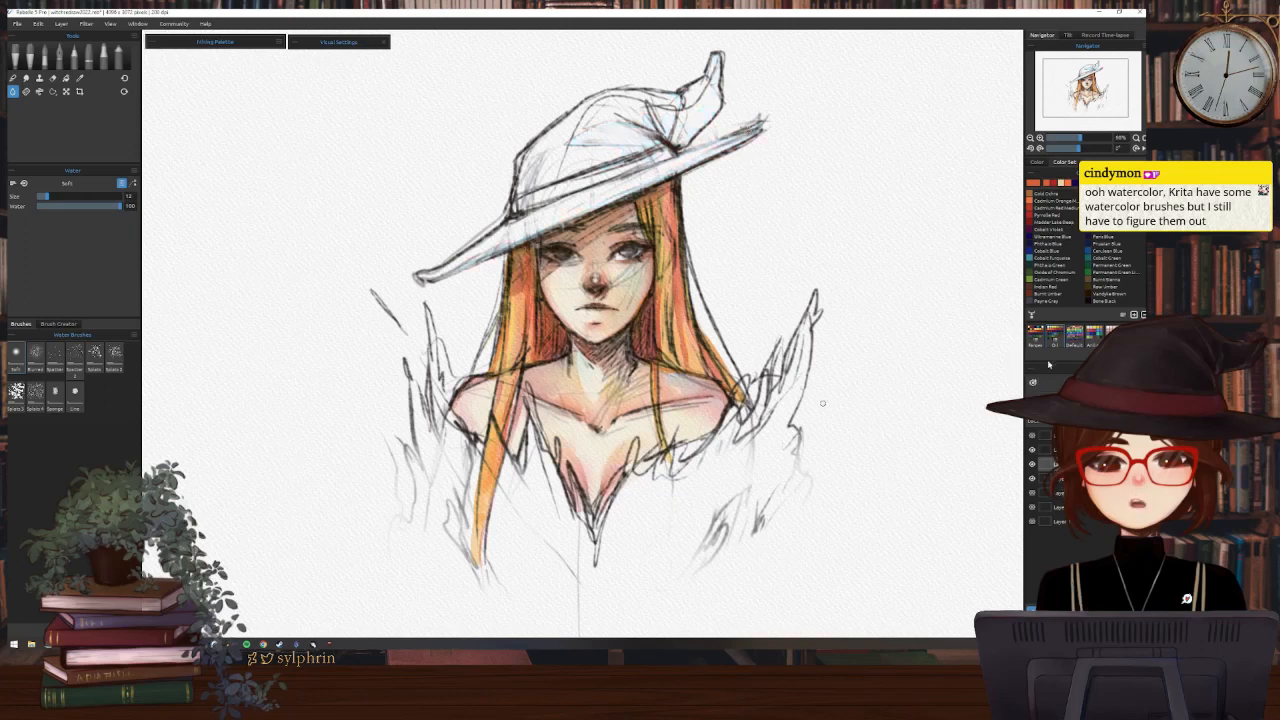
click(1033, 383)
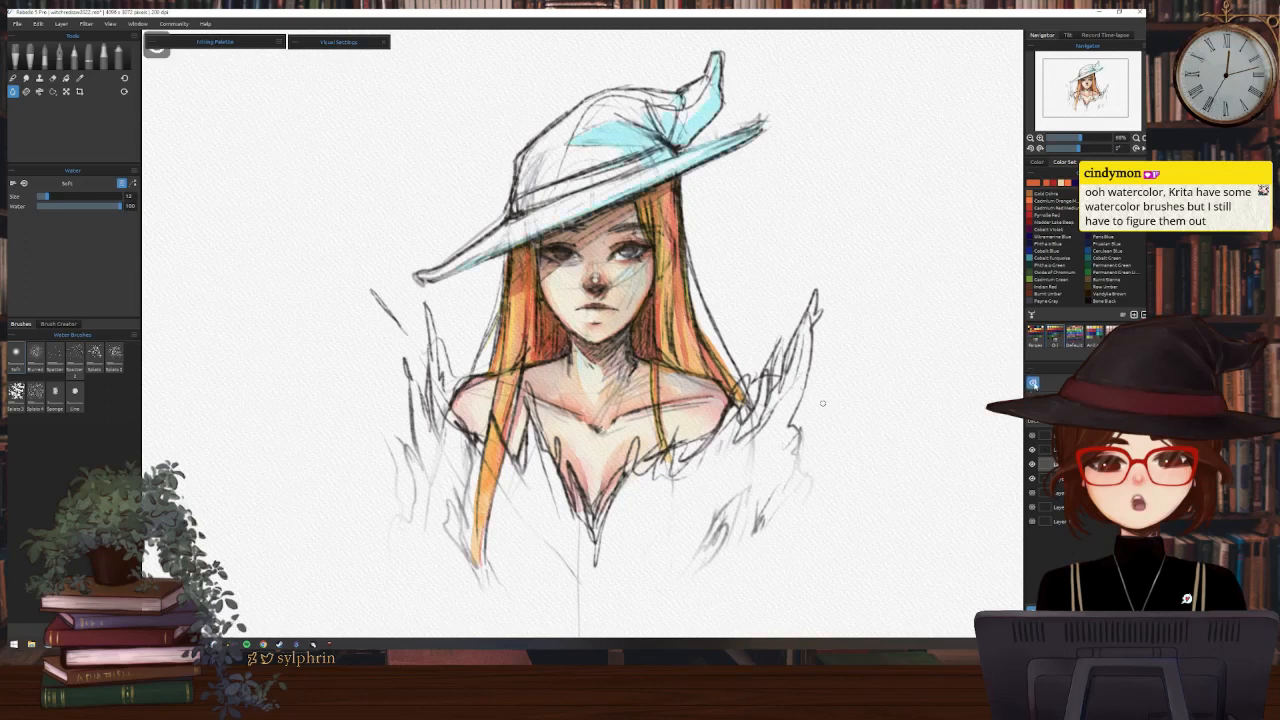
click(1033, 383)
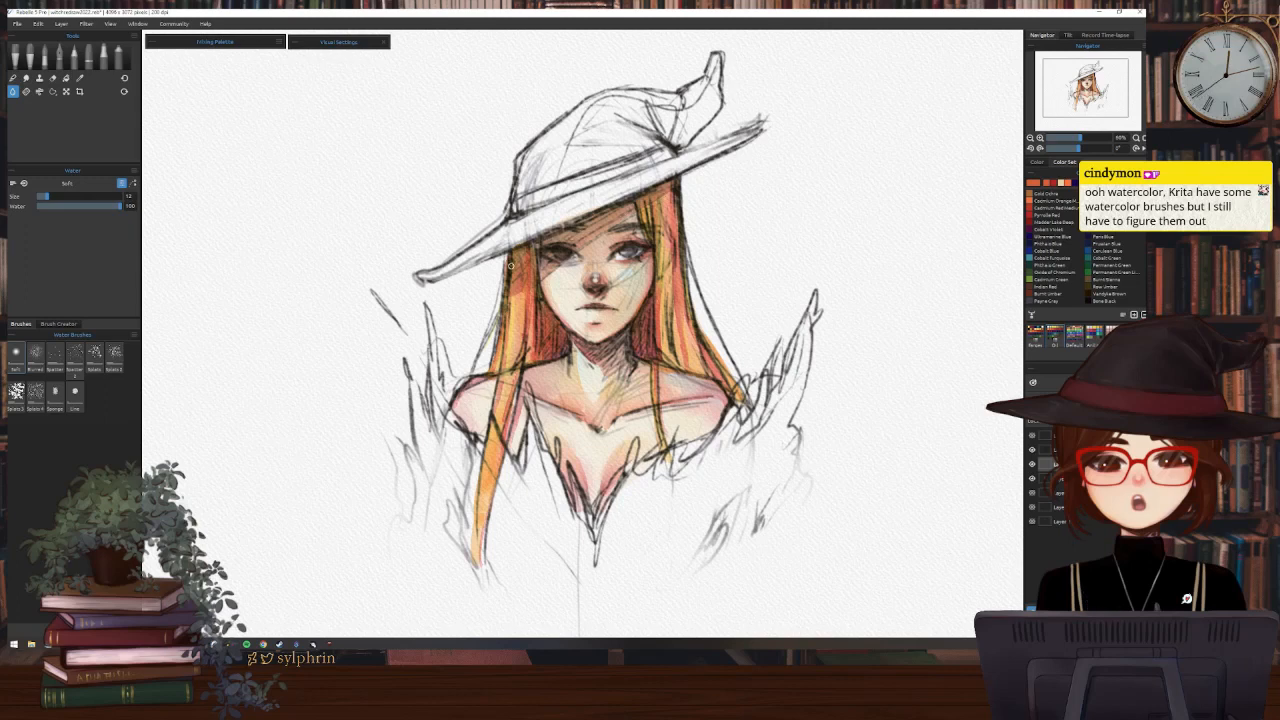
key(w)
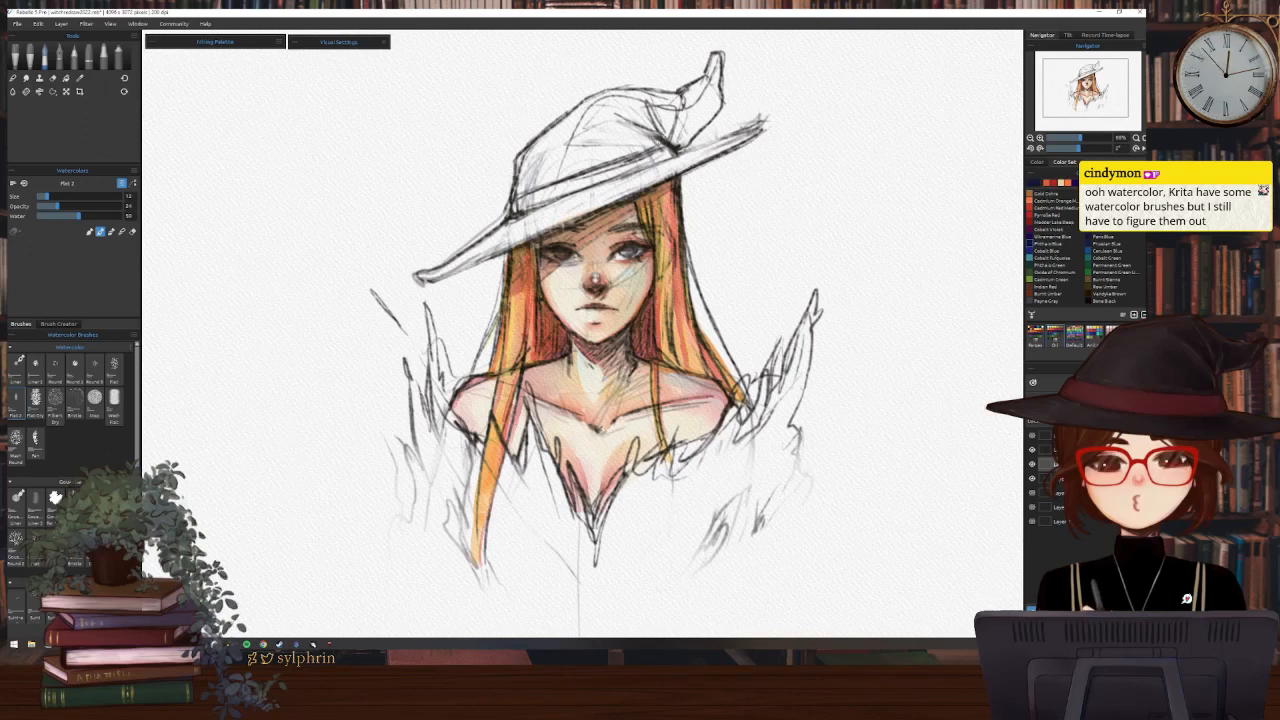
key(])
mouse_move(640, 137)
mouse_down()
mouse_move(662, 141)
mouse_move(657, 124)
mouse_move(677, 155)
mouse_up()
key([)
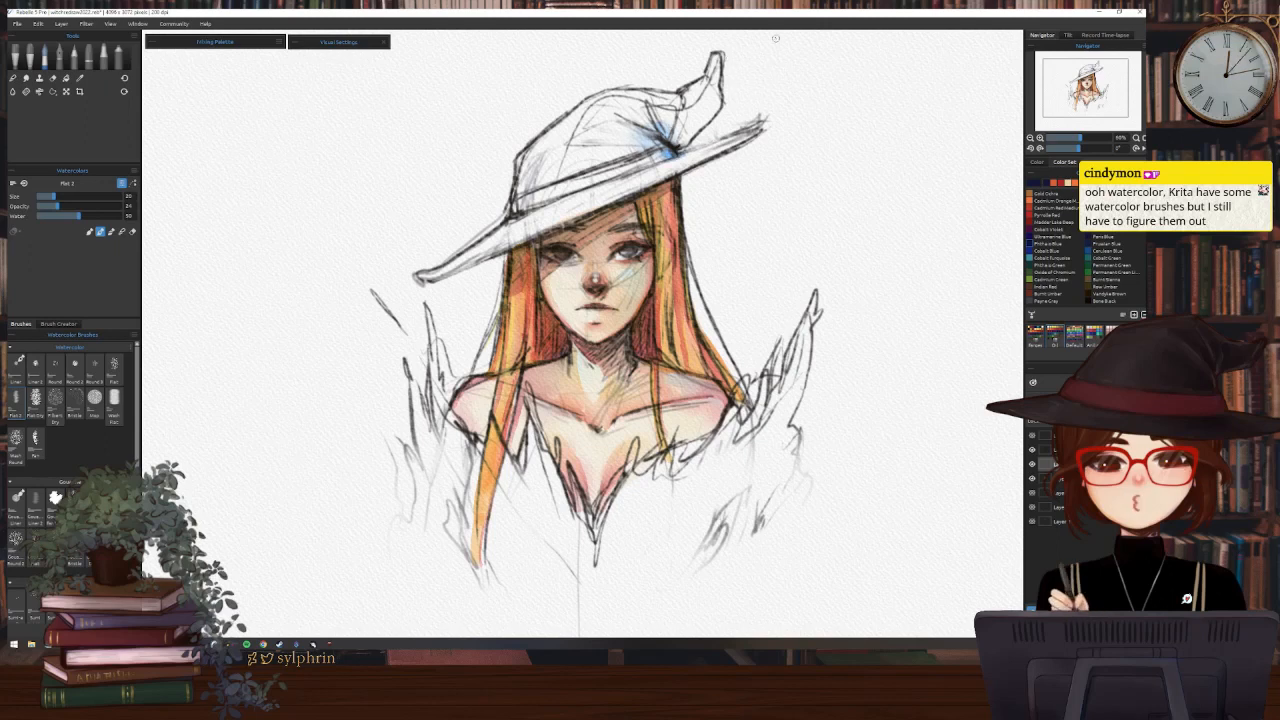
Paint blue watercolor shading down the hat's curled tip and along the underside of the brim
click(1033, 383)
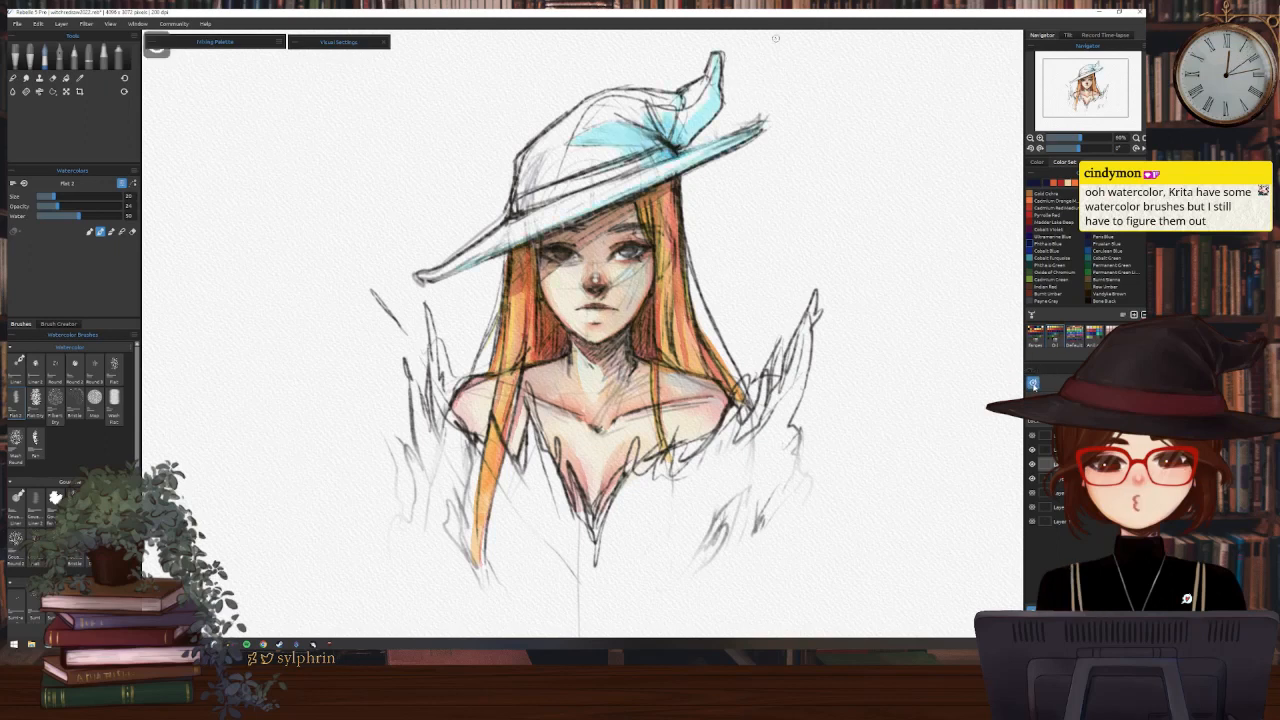
click(1033, 383)
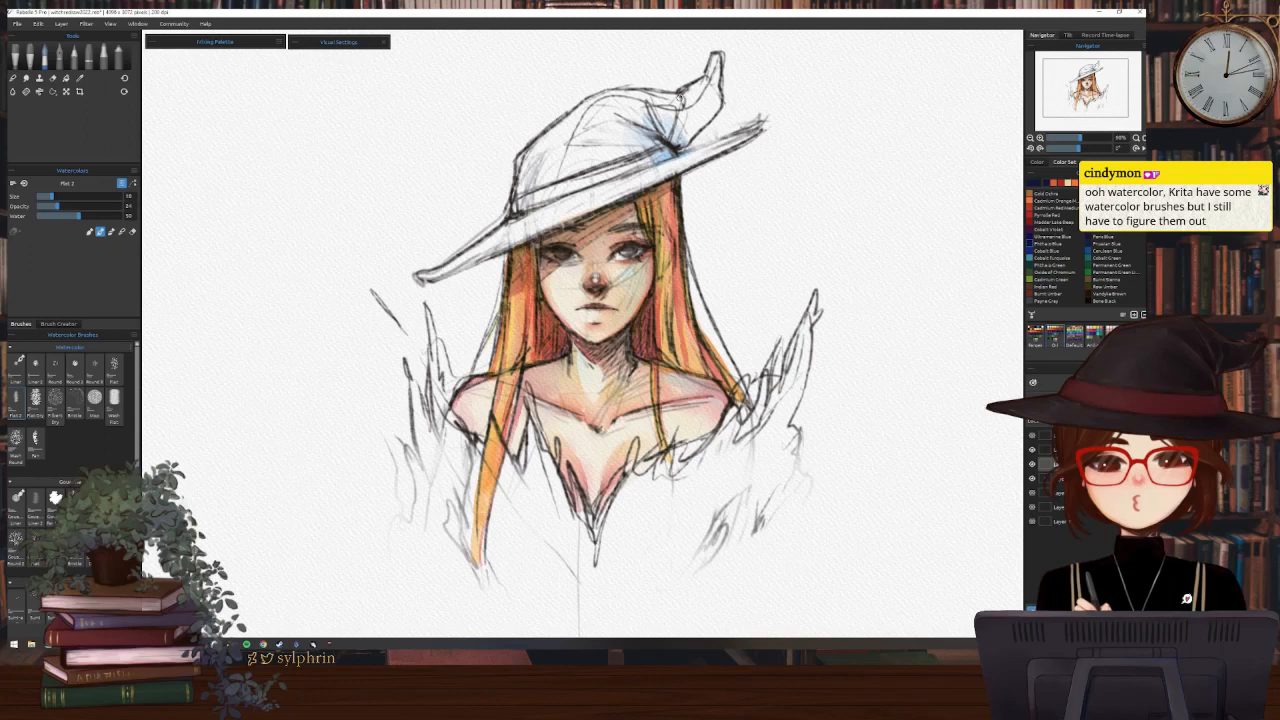
mouse_move(717, 59)
mouse_down()
mouse_move(718, 102)
mouse_move(685, 142)
mouse_up()
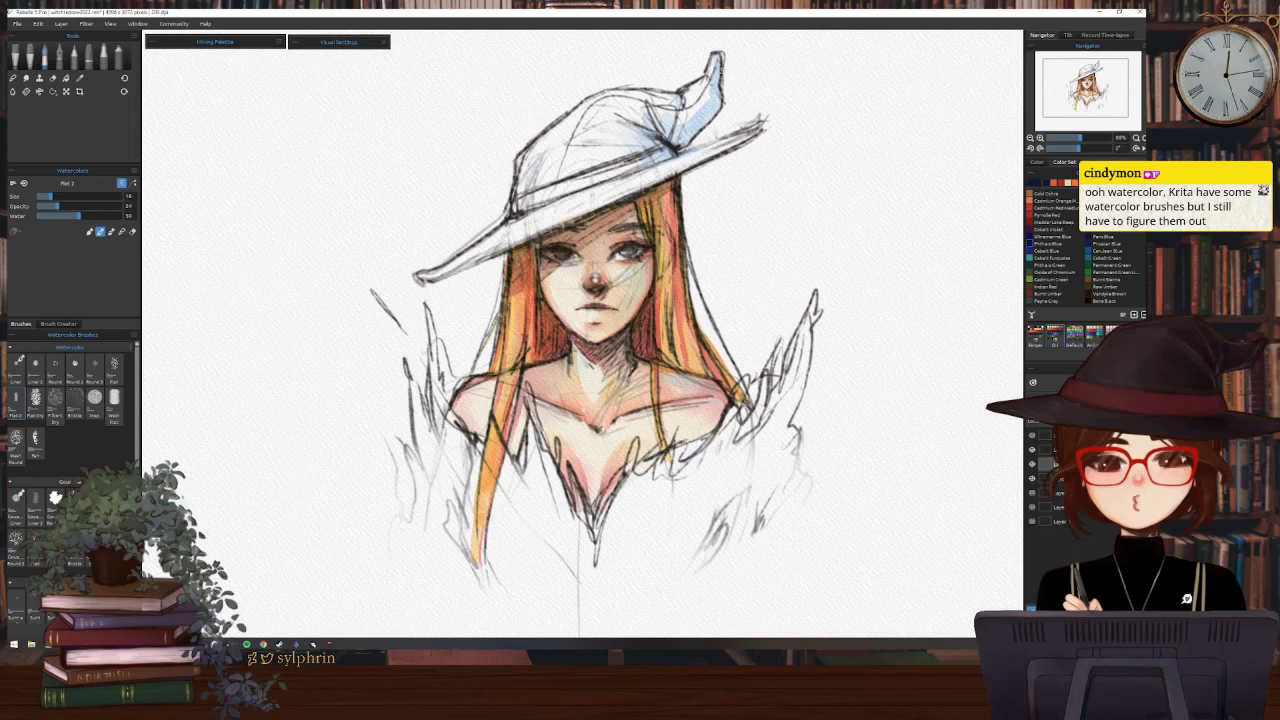
mouse_move(684, 70)
mouse_down()
mouse_move(713, 190)
mouse_move(746, 84)
mouse_move(753, 280)
mouse_up()
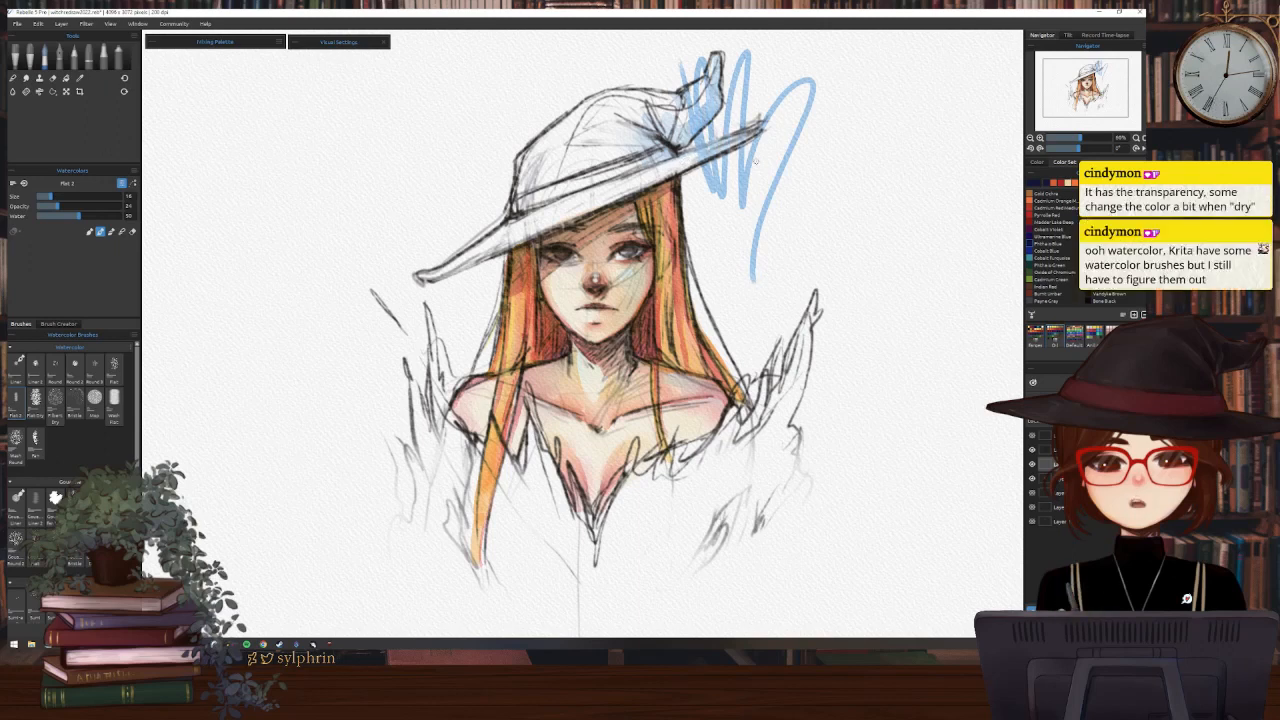
key(ctrl+z)
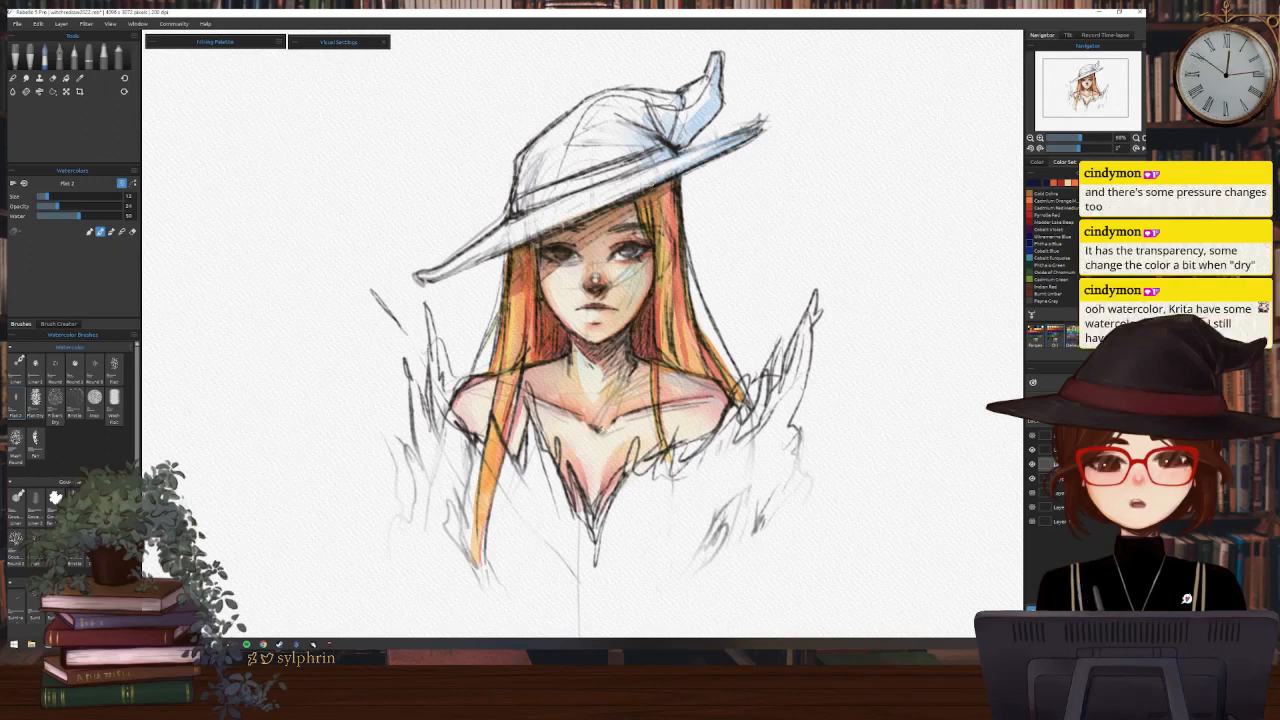
drag(434, 276, 614, 201)
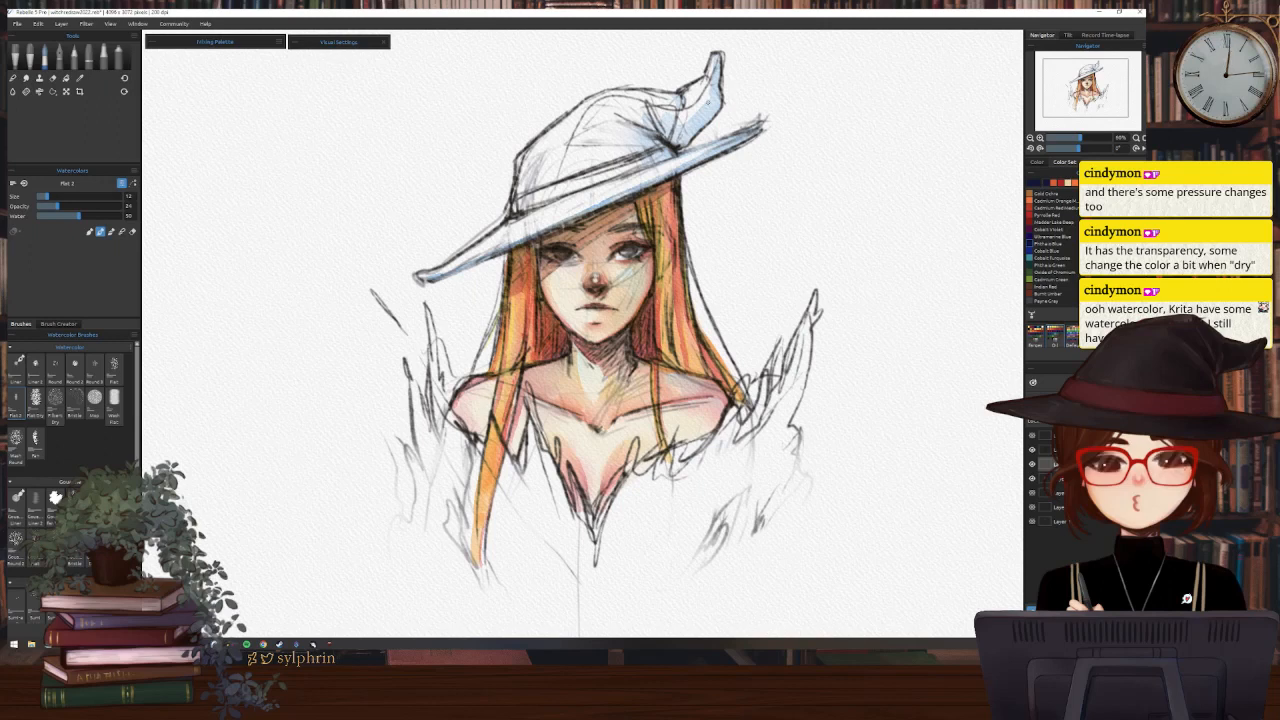
Enlarge the flat watercolor brush and brush a soft blue shadow across the folds of the hat's crown
key(bracketright)
key(bracketright)
key(bracketright)
key(bracketright)
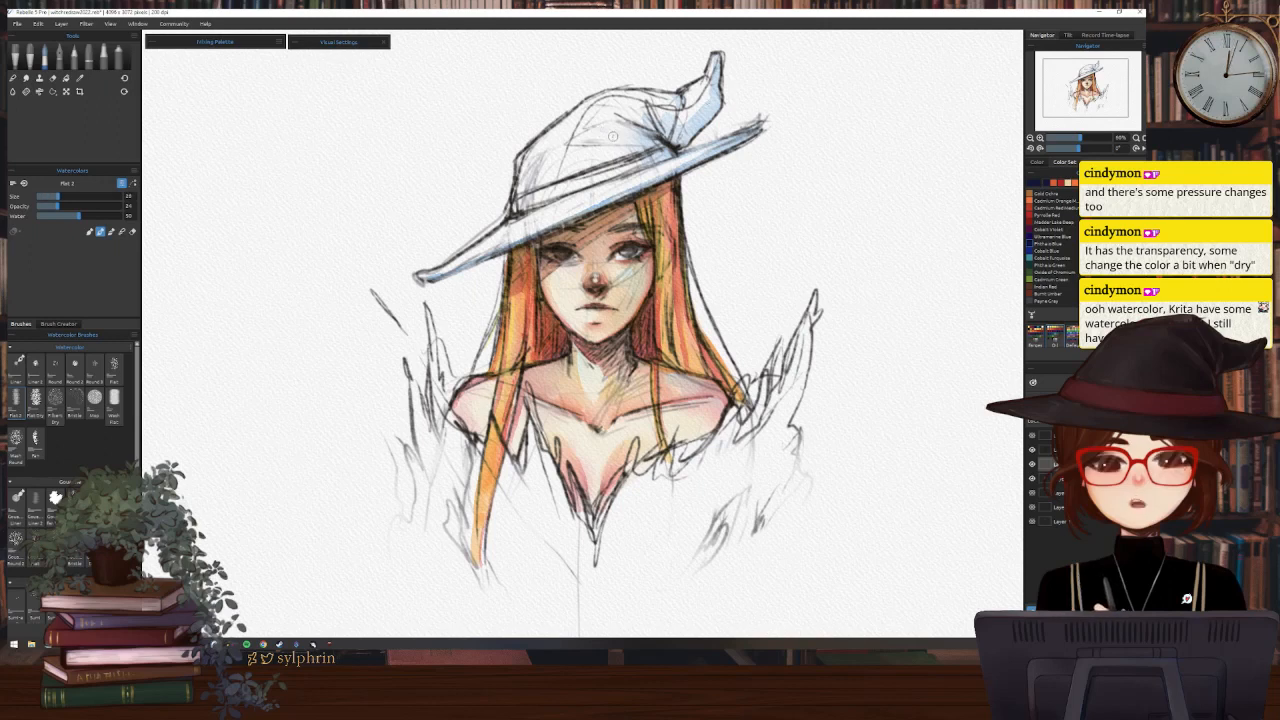
drag(613, 136, 652, 146)
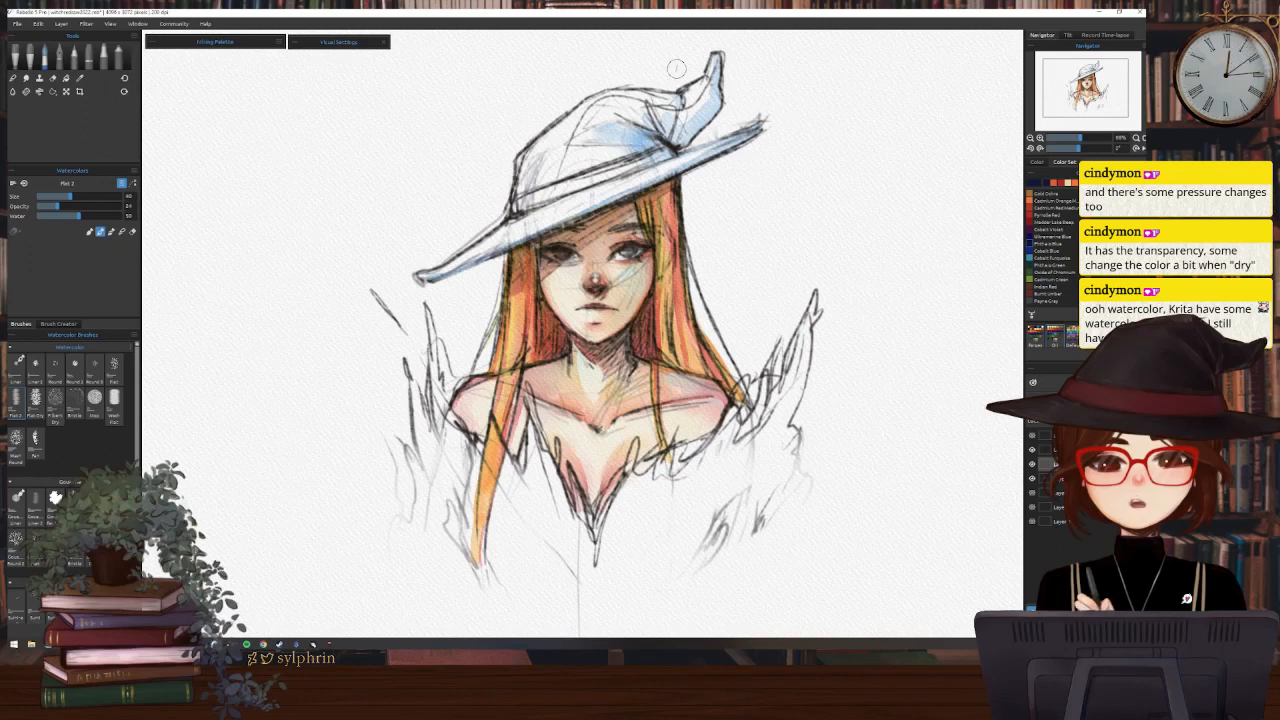
Deepen the blue shading in the crown's folds just above the right end of the hat band
scroll(746, 167, up, 1)
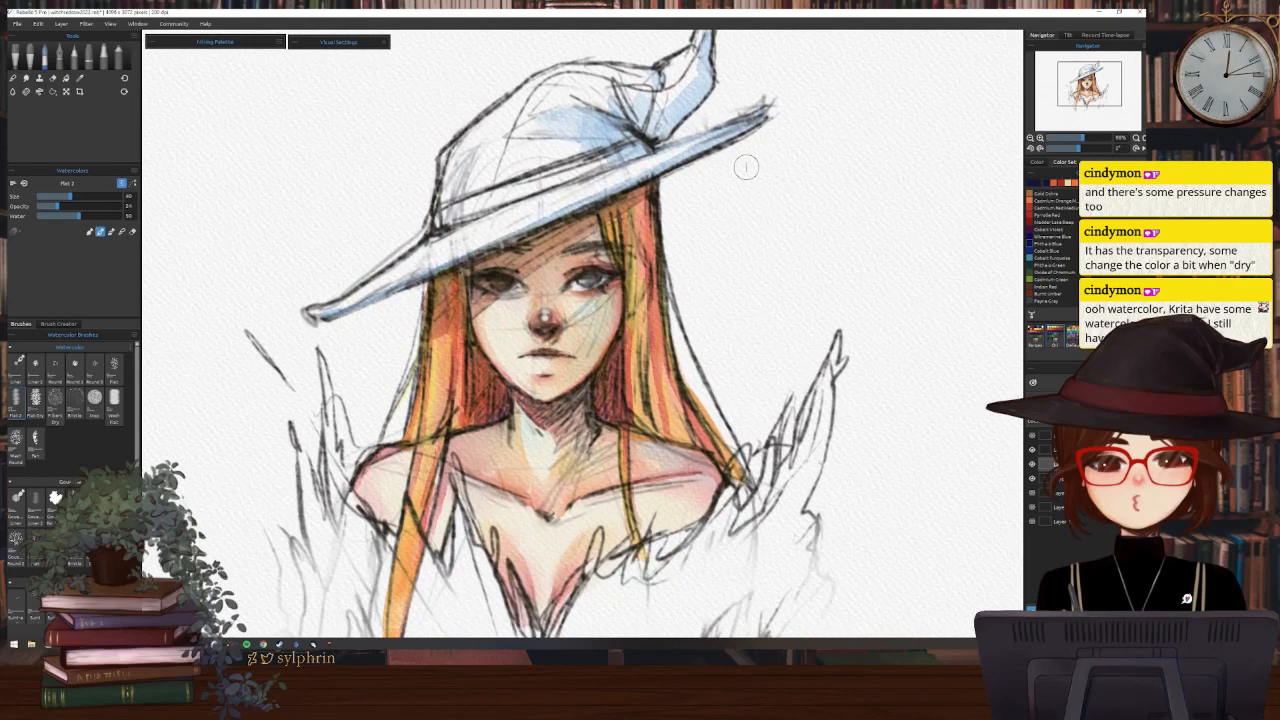
scroll(746, 167, up, 1)
drag(746, 167, 832, 283)
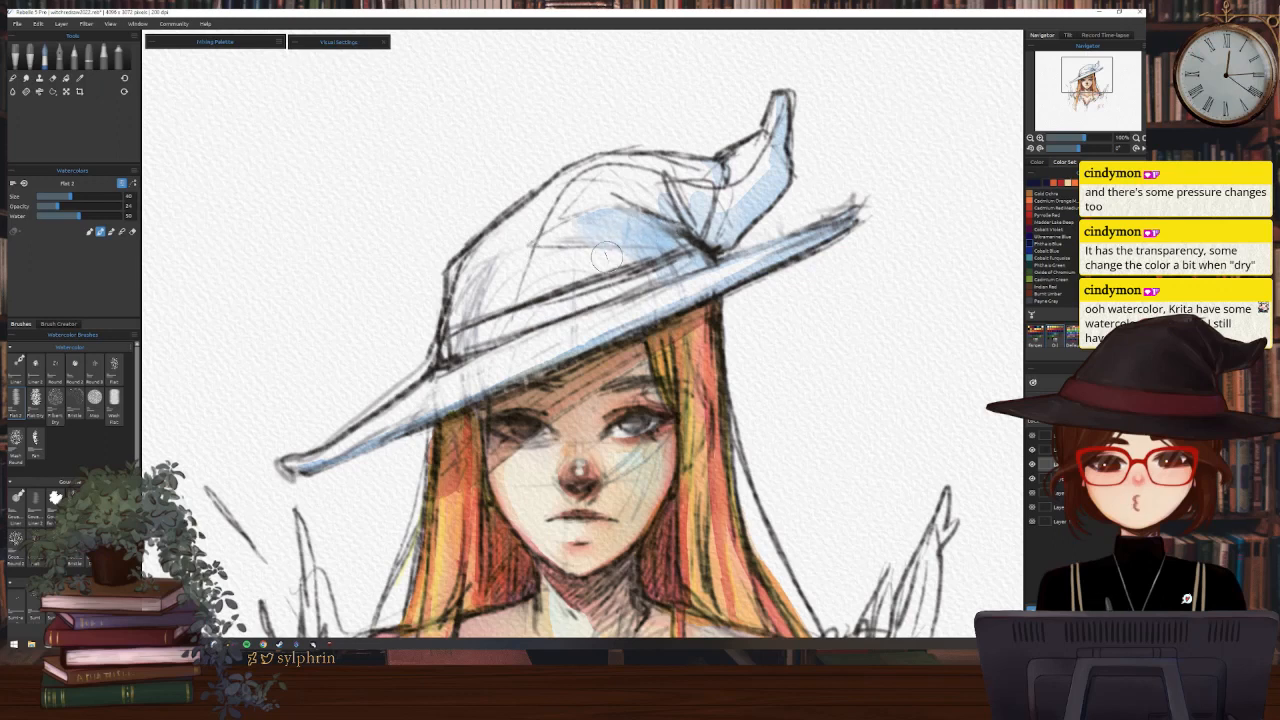
mouse_move(618, 240)
mouse_down()
mouse_move(630, 228)
mouse_move(620, 232)
mouse_move(700, 263)
mouse_up()
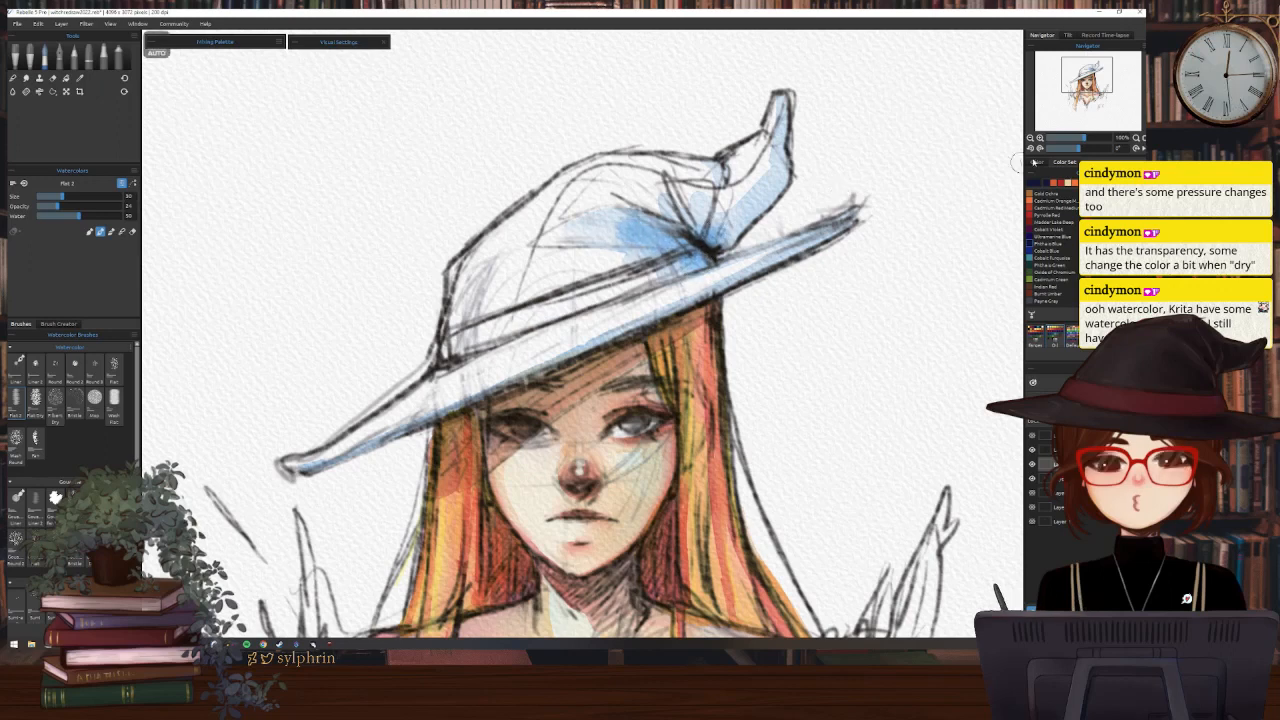
key(ctrl+minus)
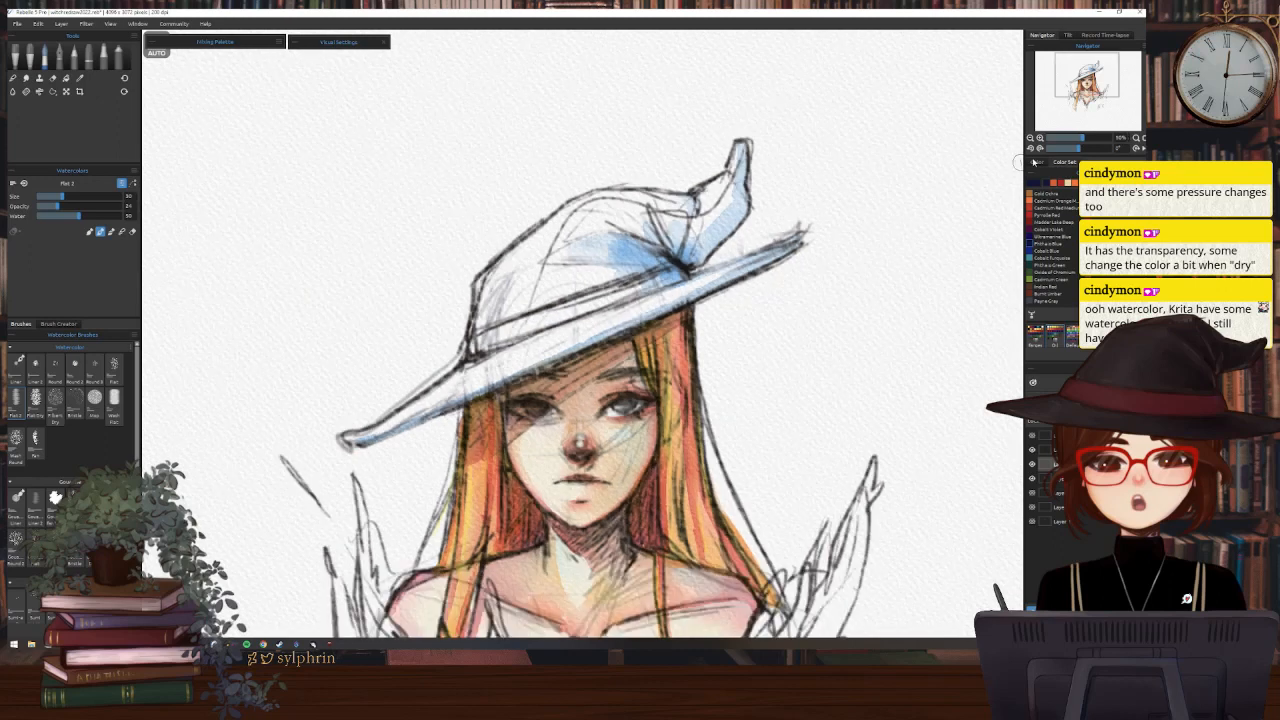
drag(1086, 76, 1085, 75)
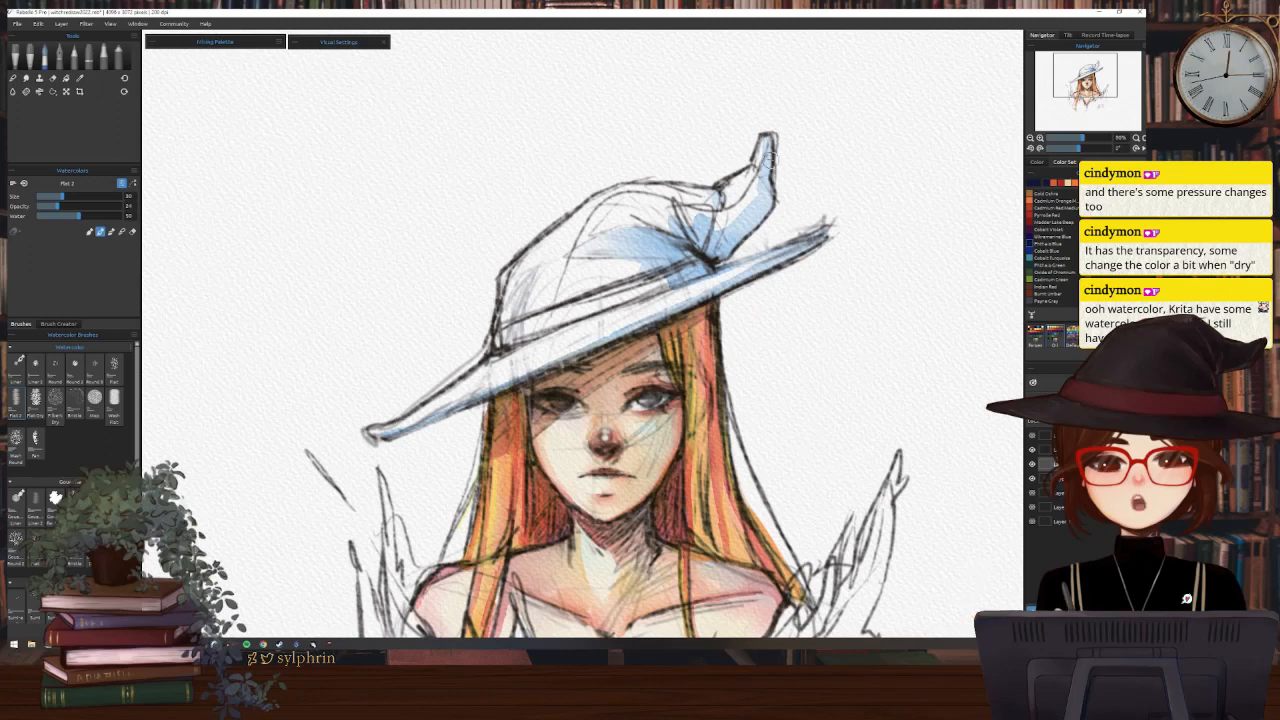
Deepen the watercolor shading on the hat's curled tip and add violet where the folds gather and along the brim's far right end
mouse_move(771, 140)
mouse_down()
mouse_move(770, 193)
mouse_move(740, 236)
mouse_up()
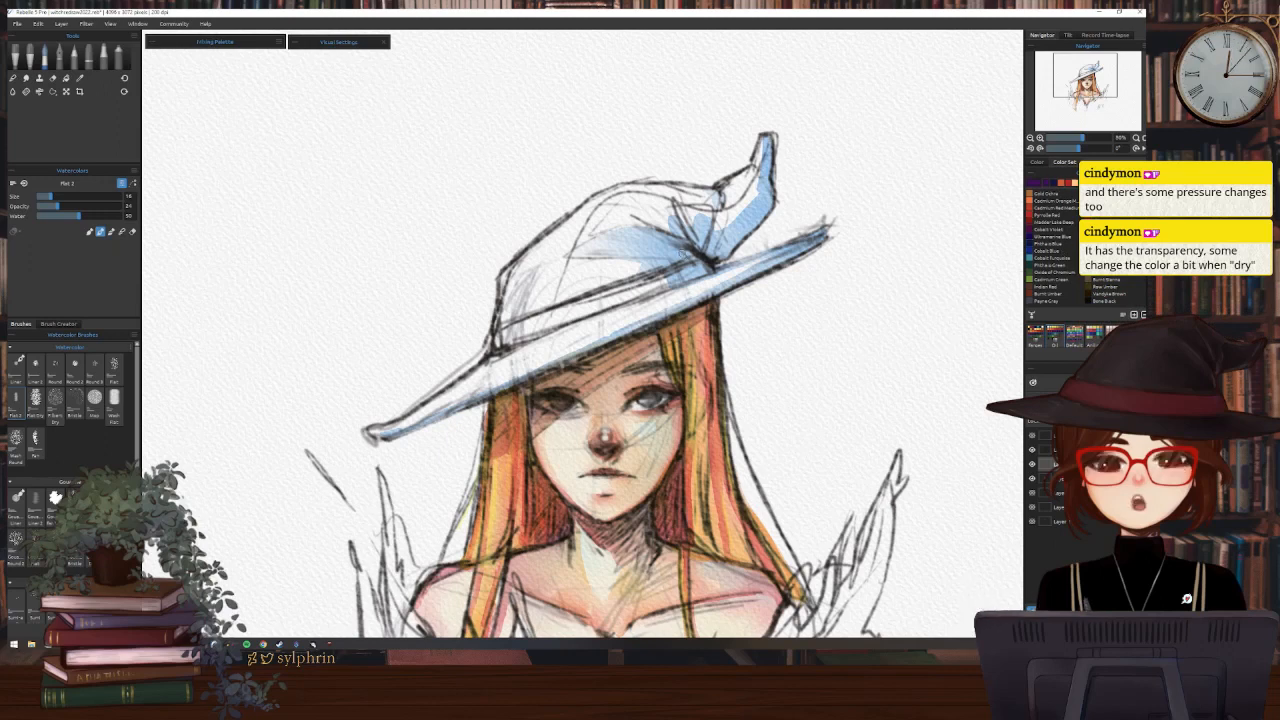
mouse_move(707, 269)
mouse_down()
mouse_move(645, 310)
mouse_move(716, 258)
mouse_up()
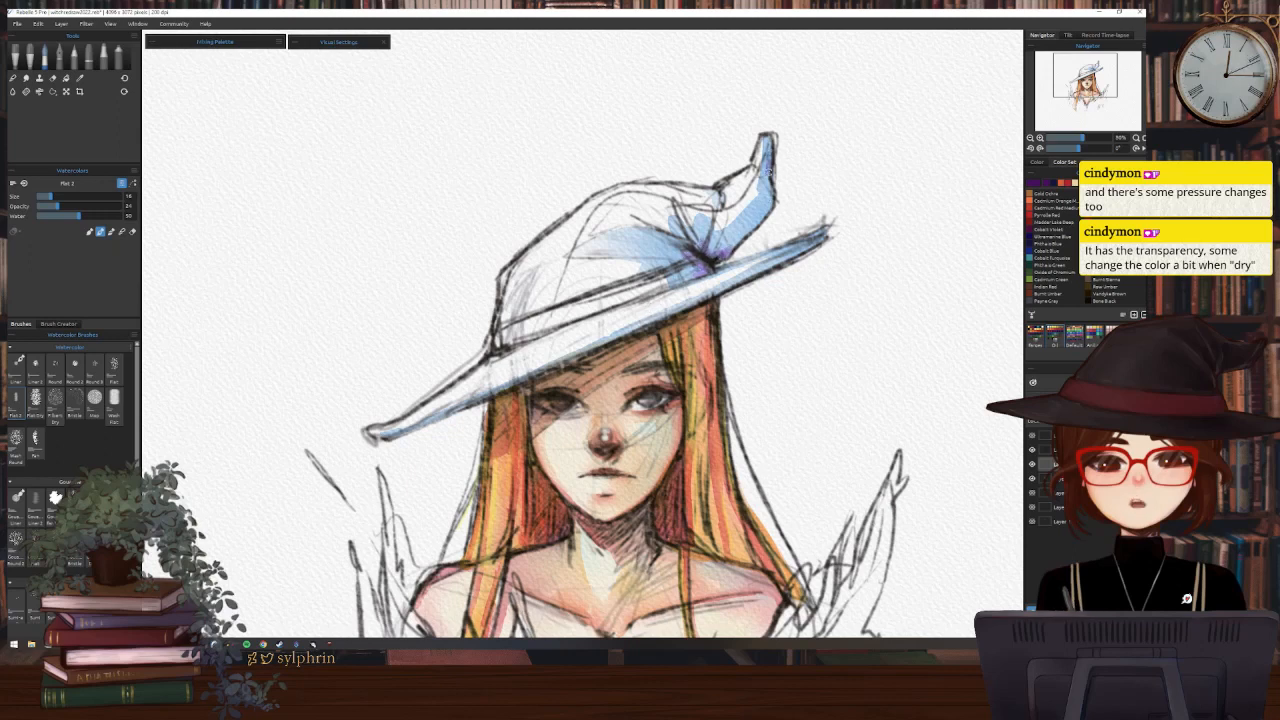
mouse_move(770, 170)
mouse_down()
mouse_move(758, 218)
mouse_move(808, 244)
mouse_up()
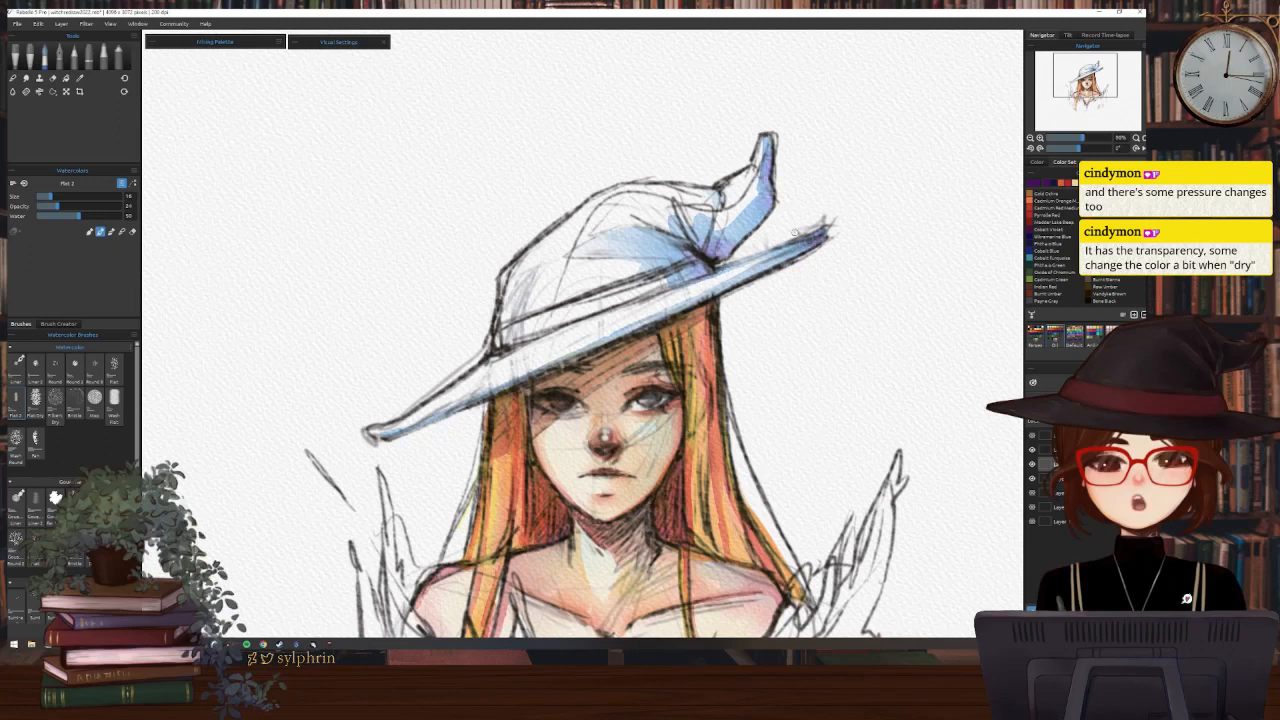
drag(826, 233, 766, 260)
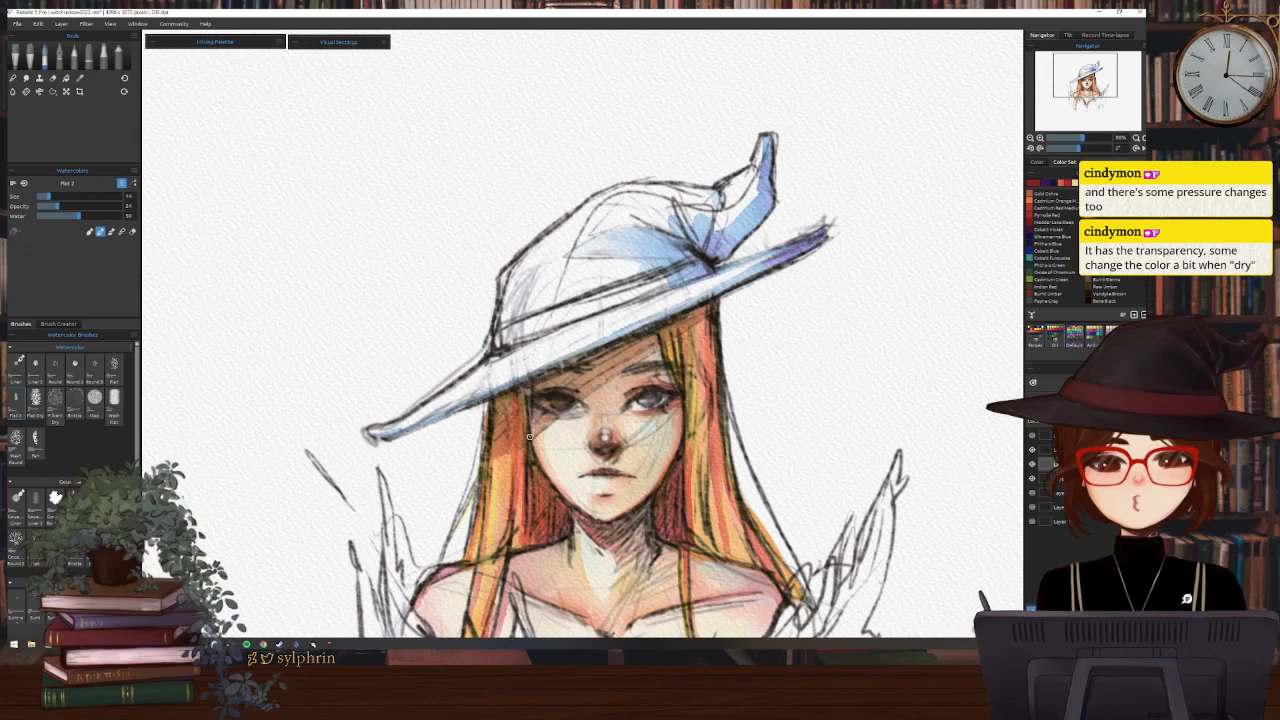
Add pink-red watercolor accents to the crown's fold, the curled tip, the brim's left end and the hat band
mouse_move(602, 238)
mouse_down()
mouse_move(578, 253)
mouse_move(598, 251)
mouse_up()
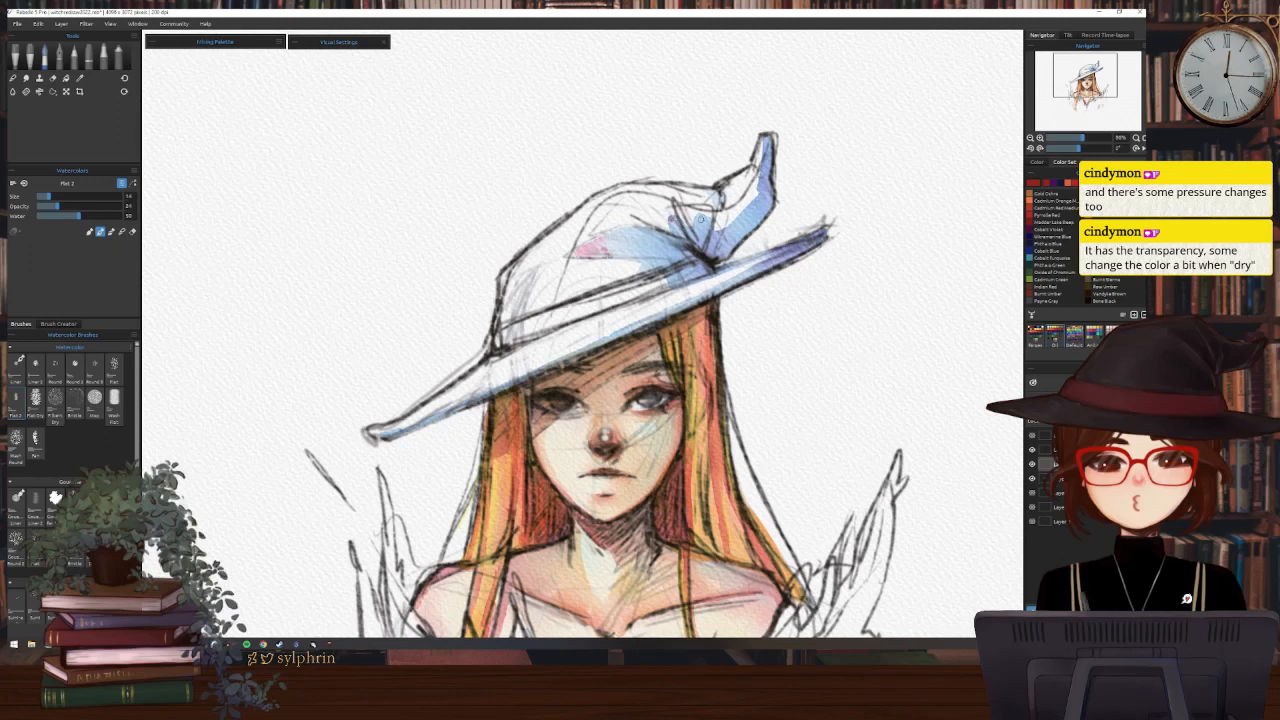
drag(757, 195, 729, 225)
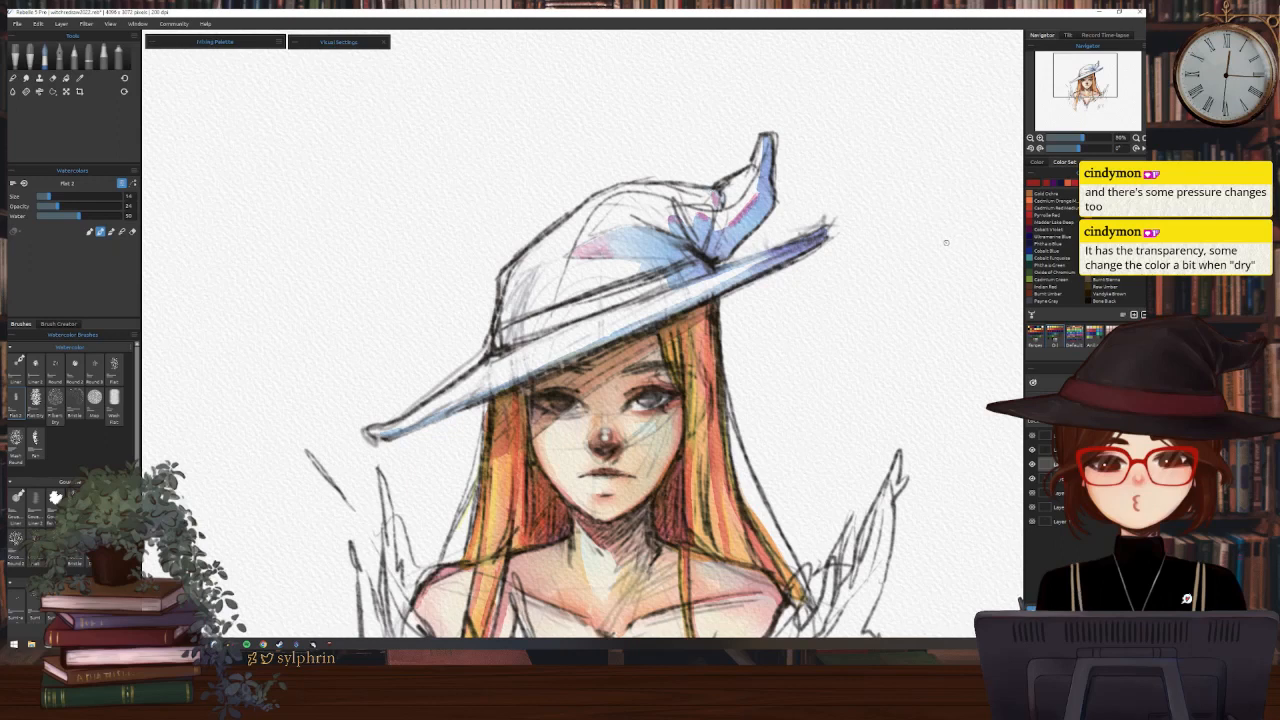
drag(396, 429, 376, 433)
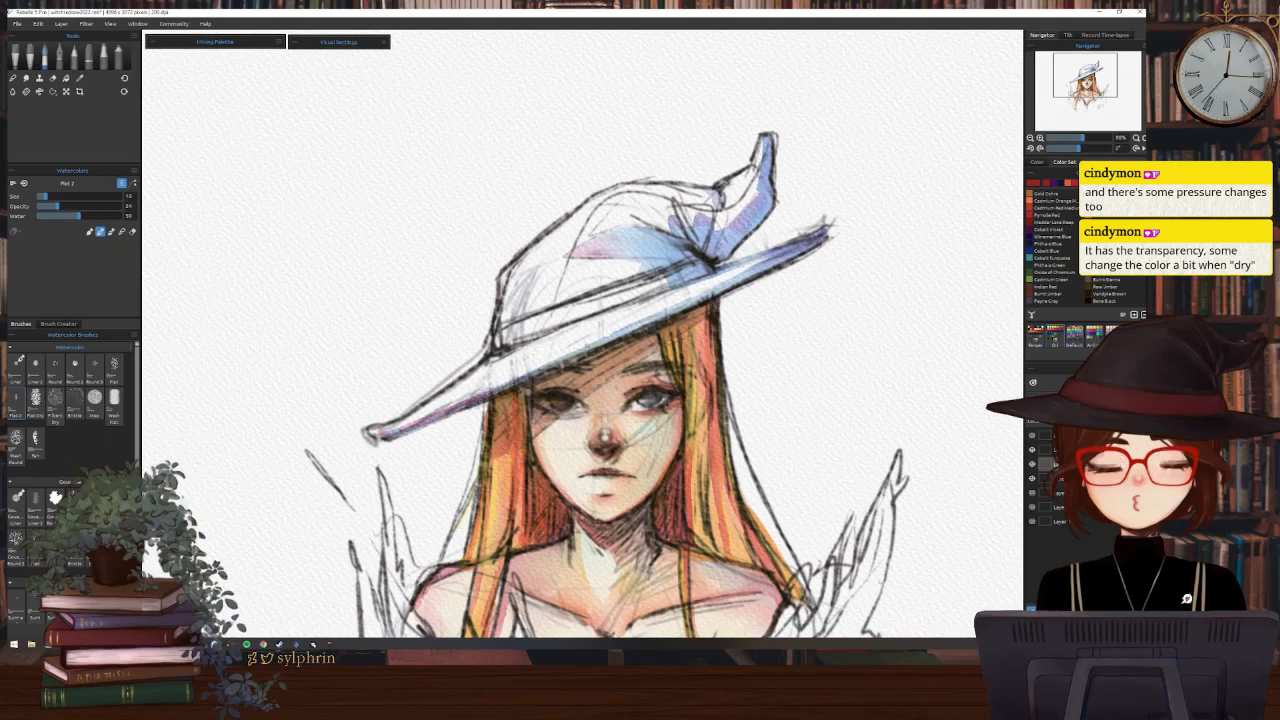
mouse_move(600, 312)
mouse_down()
mouse_move(668, 285)
mouse_move(602, 311)
mouse_up()
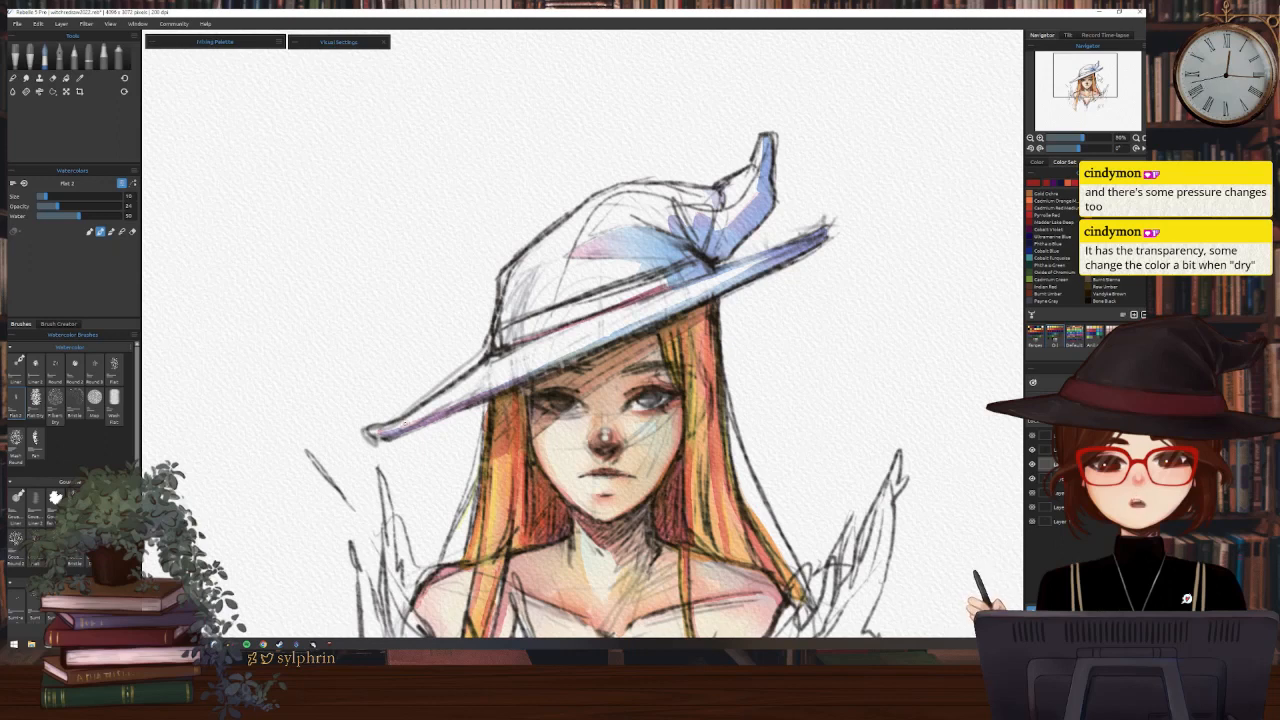
drag(405, 424, 380, 567)
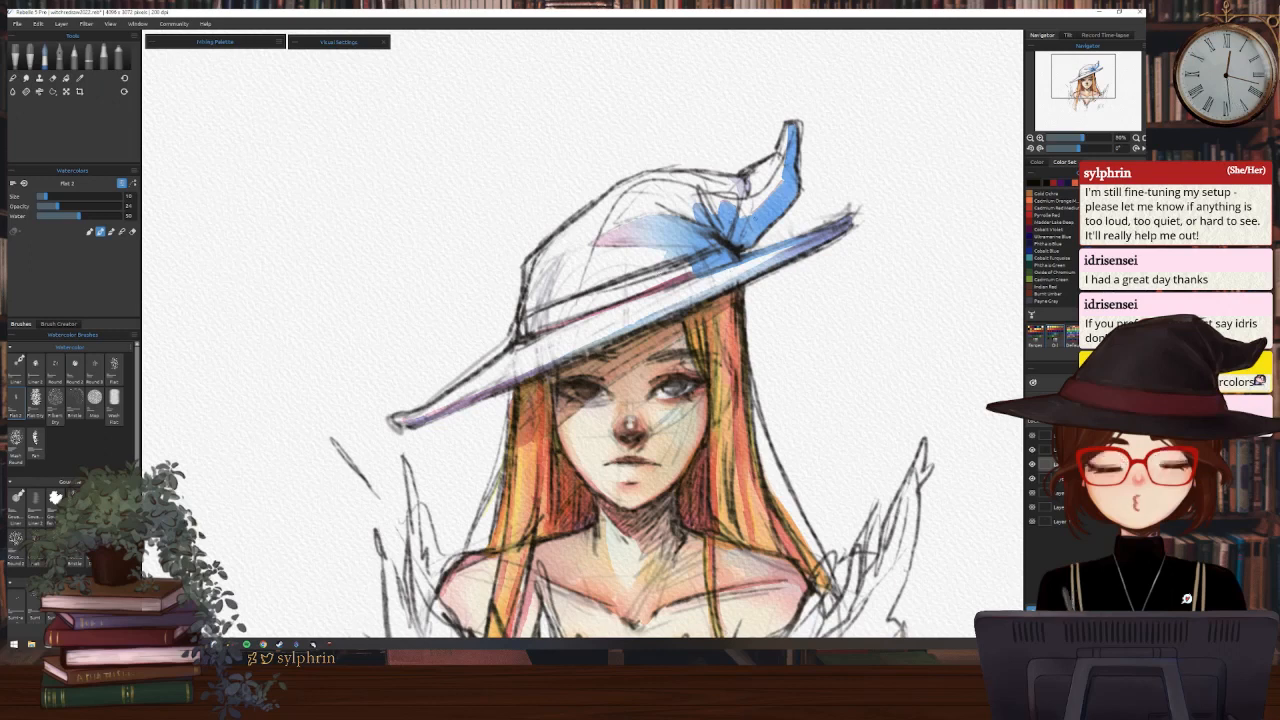
Erase all watercolor shading from the hat's crown, curled tip, band and brim with the Square Medium eraser
key(e)
mouse_move(792, 126)
mouse_down()
mouse_move(788, 178)
mouse_move(640, 228)
mouse_move(692, 232)
mouse_up()
mouse_move(792, 180)
mouse_down()
mouse_move(784, 206)
mouse_move(620, 300)
mouse_up()
drag(756, 254, 850, 214)
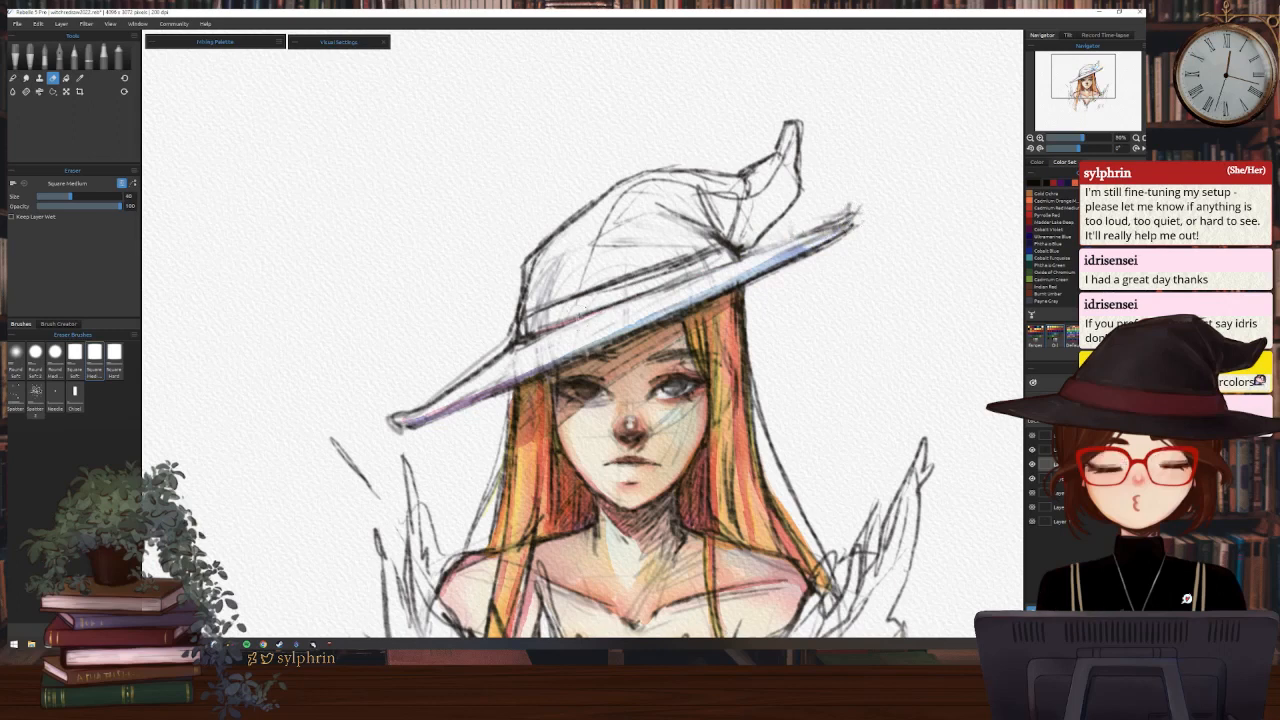
drag(440, 418, 392, 432)
drag(458, 404, 845, 226)
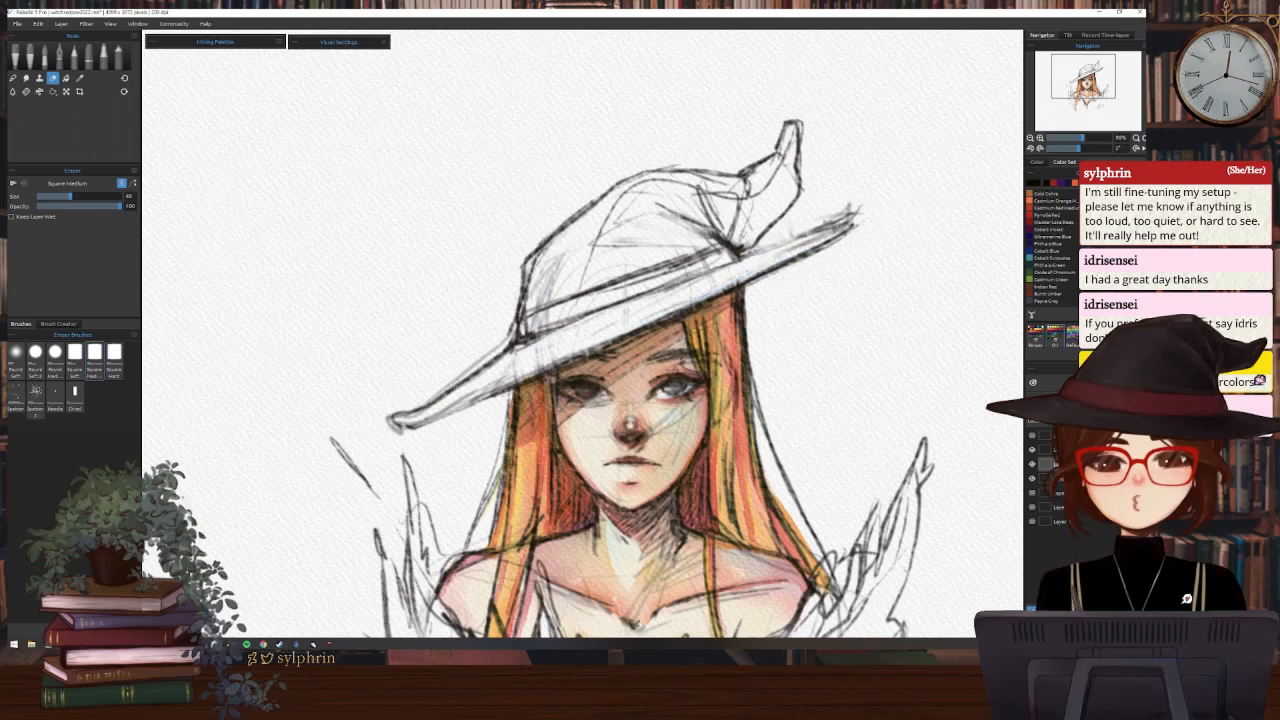
key(w)
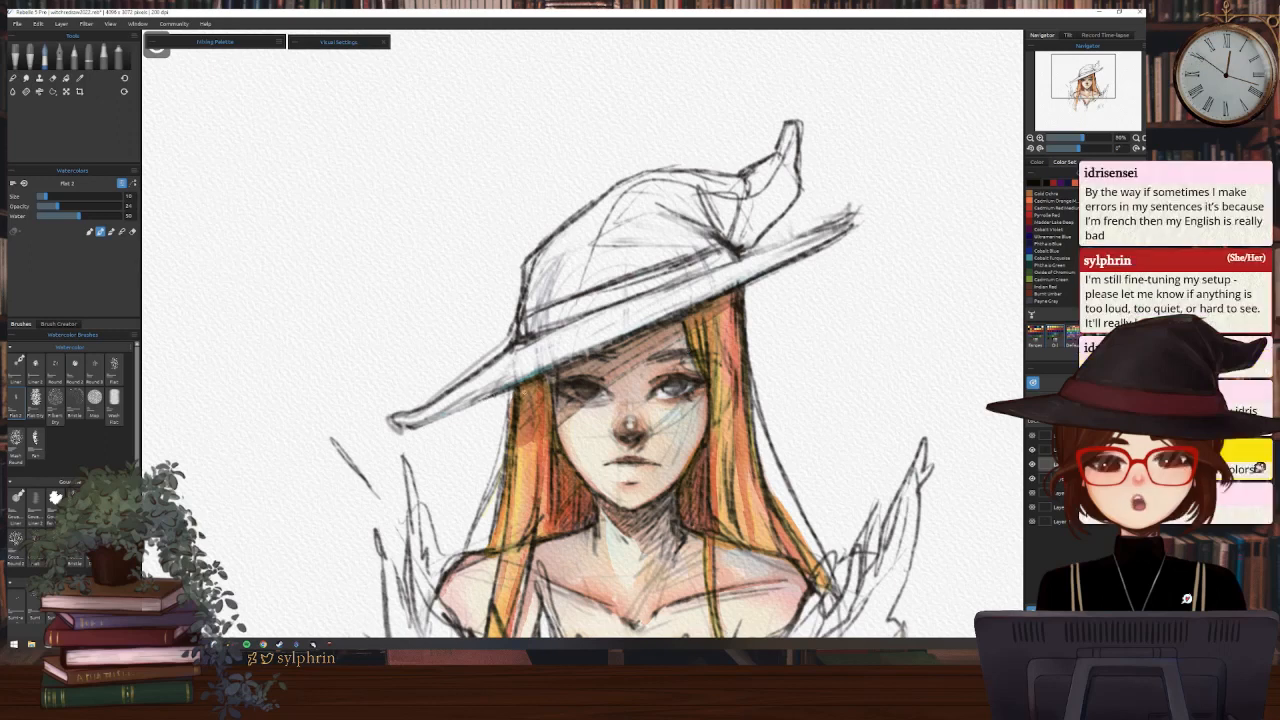
key(e)
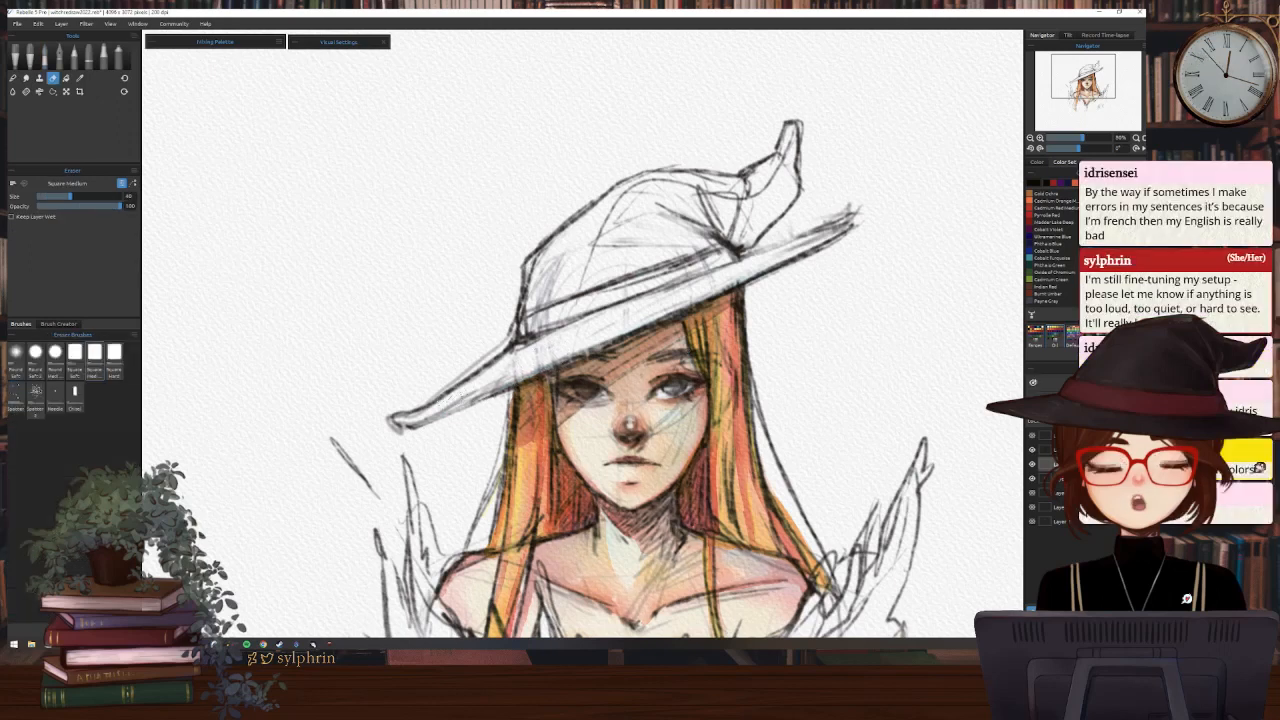
key(b)
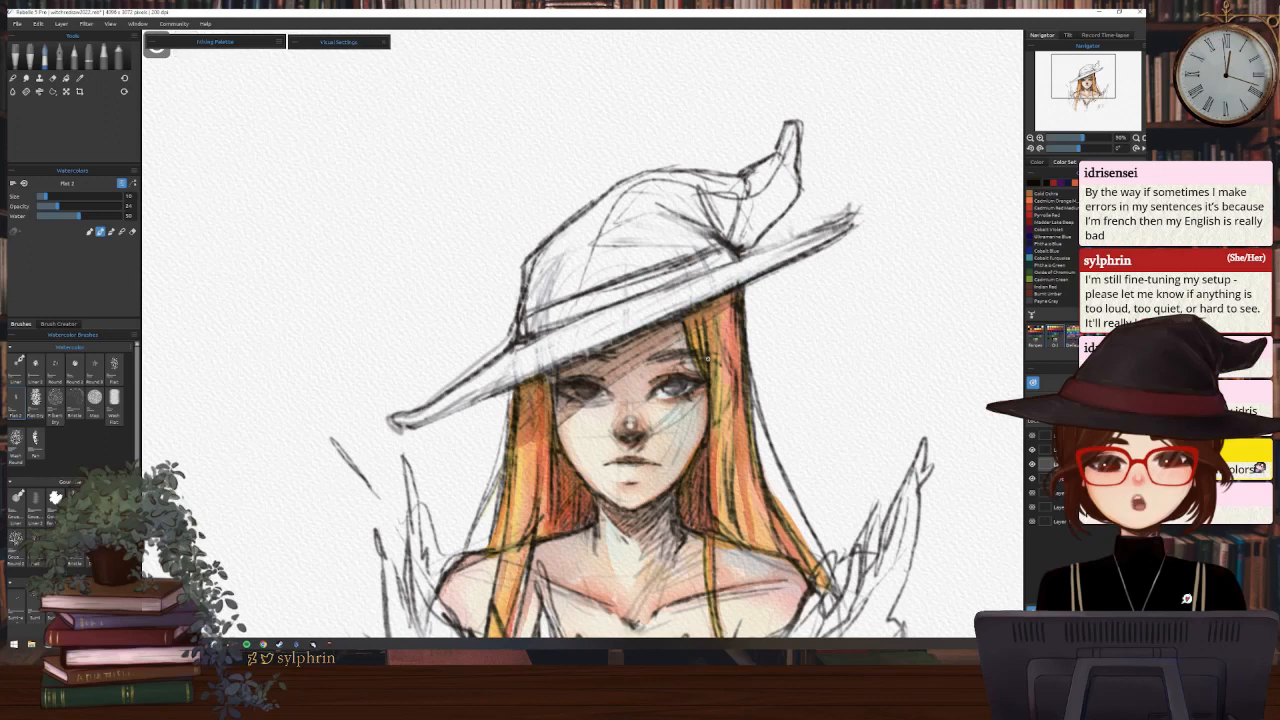
Wet the crown's folds, the curled tip, the right side of the brim and the band's right end with the Soft water brush
key(w)
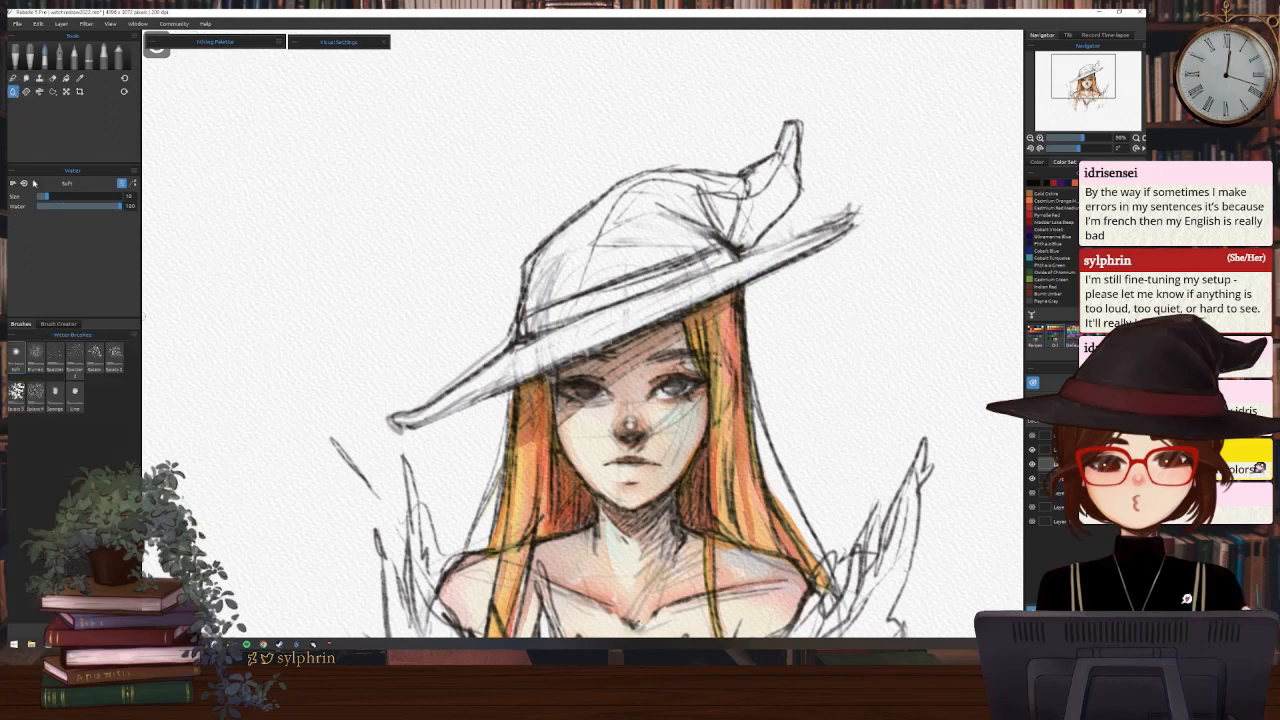
mouse_move(690, 215)
mouse_down()
mouse_move(652, 214)
mouse_move(605, 238)
mouse_move(710, 236)
mouse_move(652, 223)
mouse_move(724, 241)
mouse_move(688, 216)
mouse_move(730, 241)
mouse_move(766, 226)
mouse_up()
drag(785, 155, 781, 183)
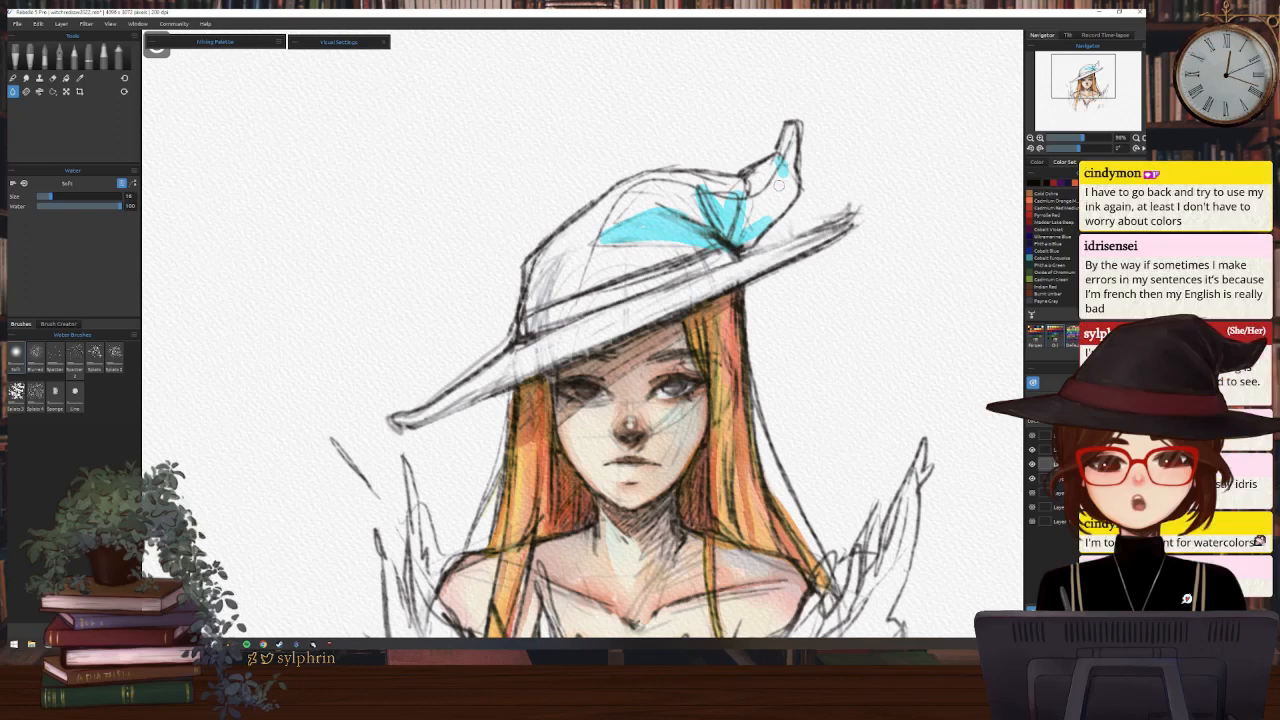
drag(778, 184, 790, 162)
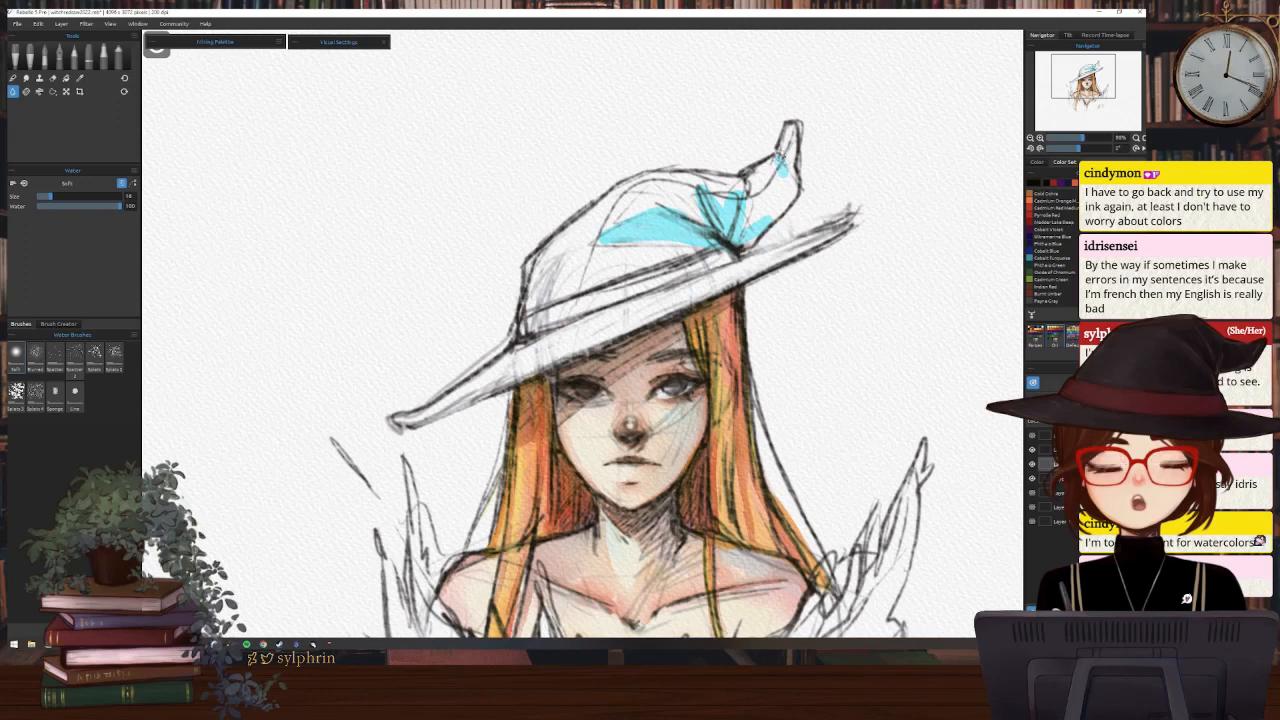
mouse_move(794, 136)
mouse_down()
mouse_move(778, 201)
mouse_move(794, 185)
mouse_move(772, 217)
mouse_move(792, 190)
mouse_move(744, 242)
mouse_up()
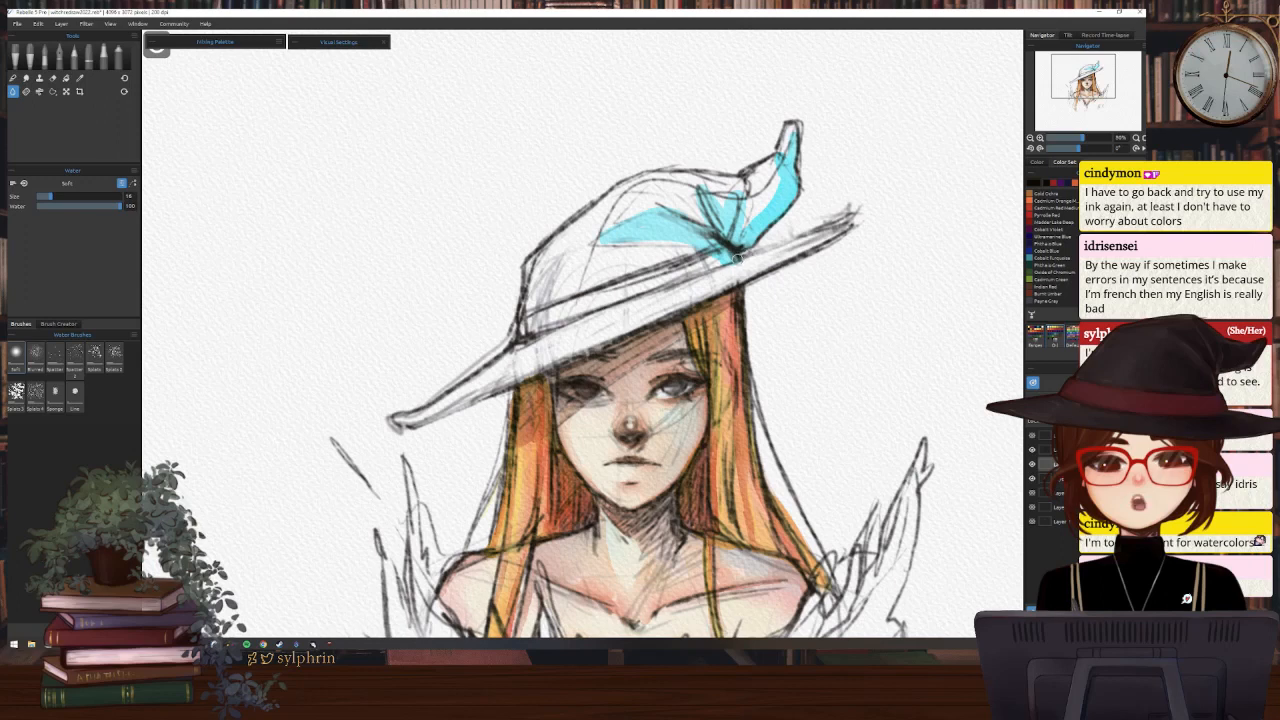
mouse_move(740, 258)
mouse_down()
mouse_move(850, 218)
mouse_move(757, 263)
mouse_up()
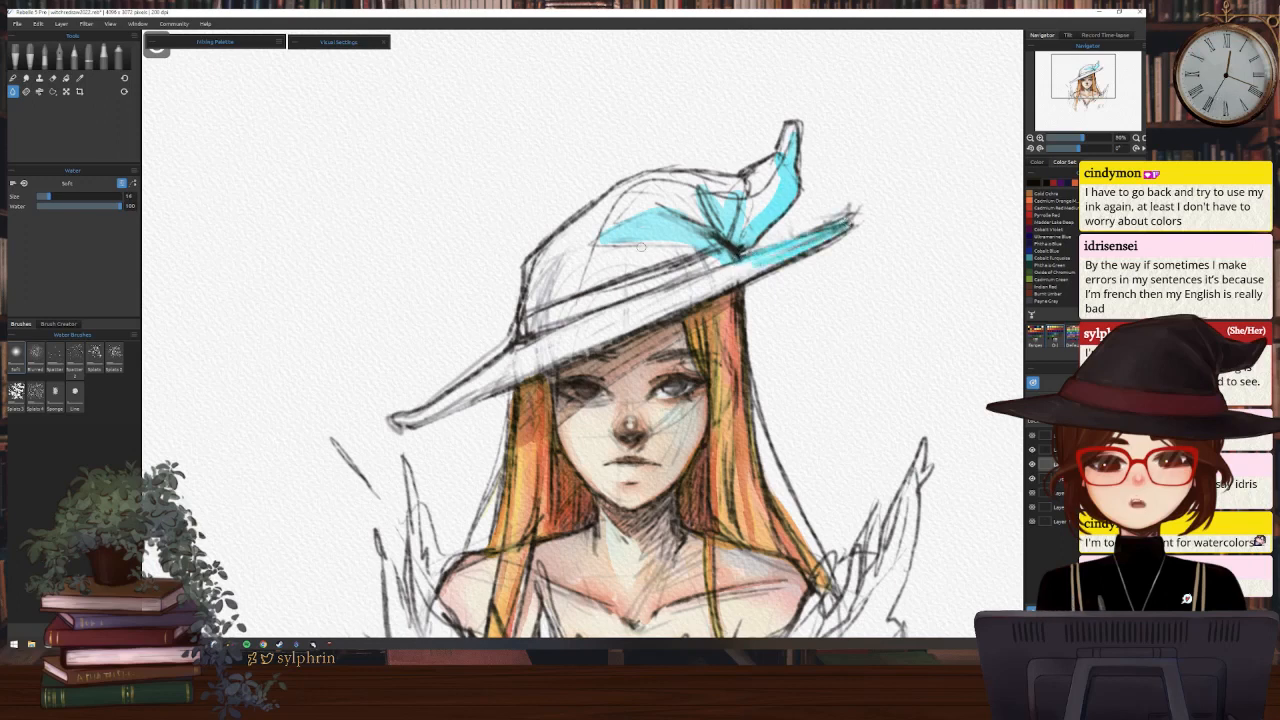
mouse_move(628, 240)
mouse_down()
mouse_move(688, 272)
mouse_move(751, 263)
mouse_move(671, 242)
mouse_move(689, 244)
mouse_move(679, 254)
mouse_move(701, 269)
mouse_move(648, 226)
mouse_up()
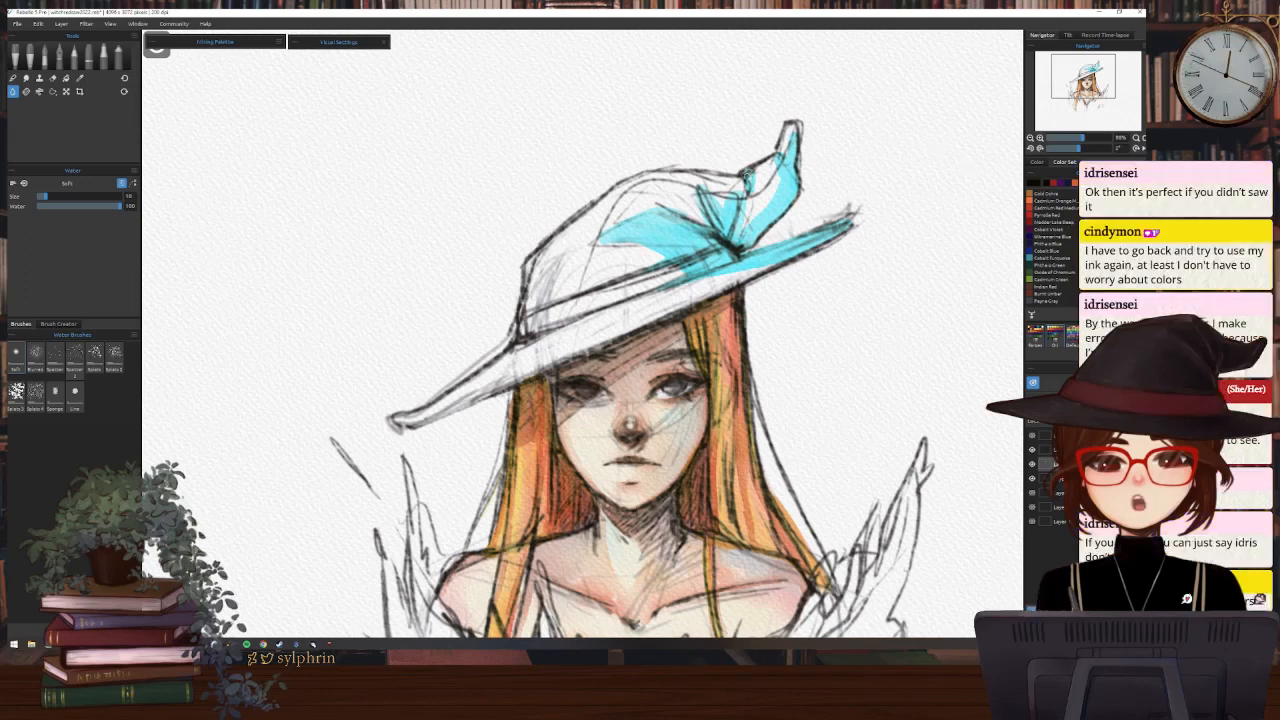
Refine the wet area around the gathered folds using a smaller eraser, the Circle dry brush and the Soft water brush
click(53, 78)
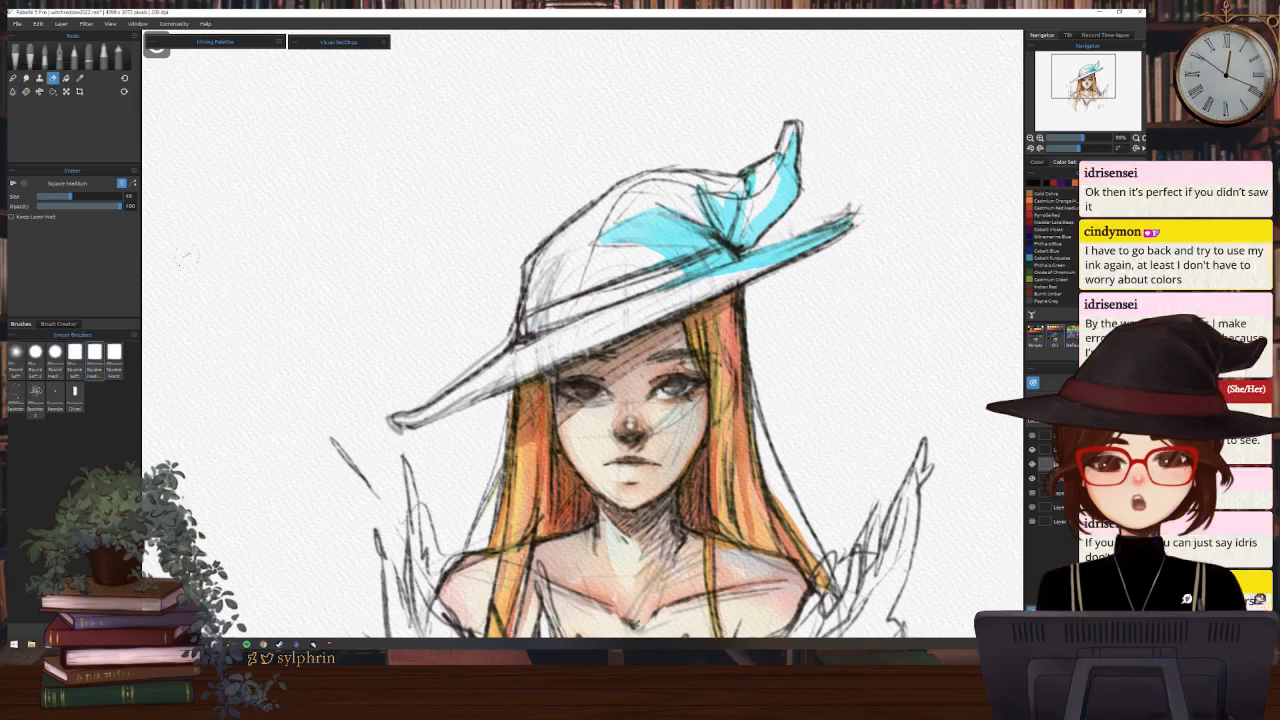
key(bracketleft)
key(bracketleft)
key(ctrl+z)
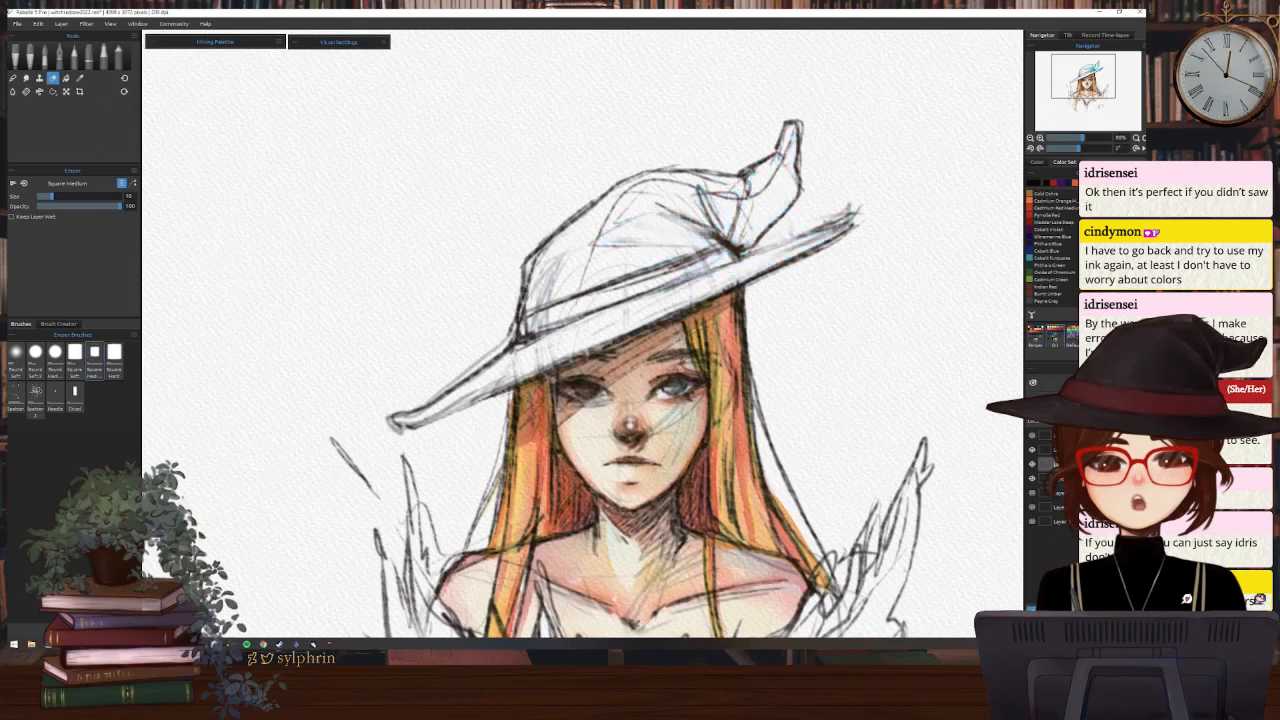
key(ctrl+y)
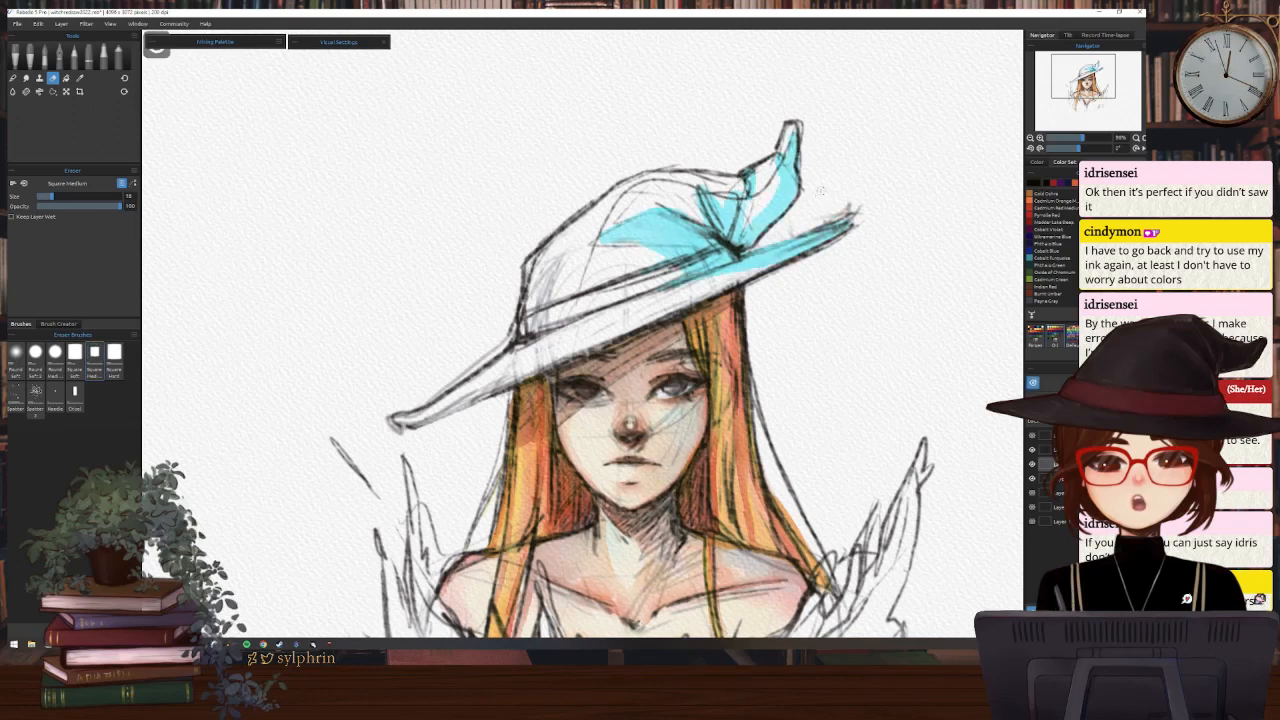
key(d)
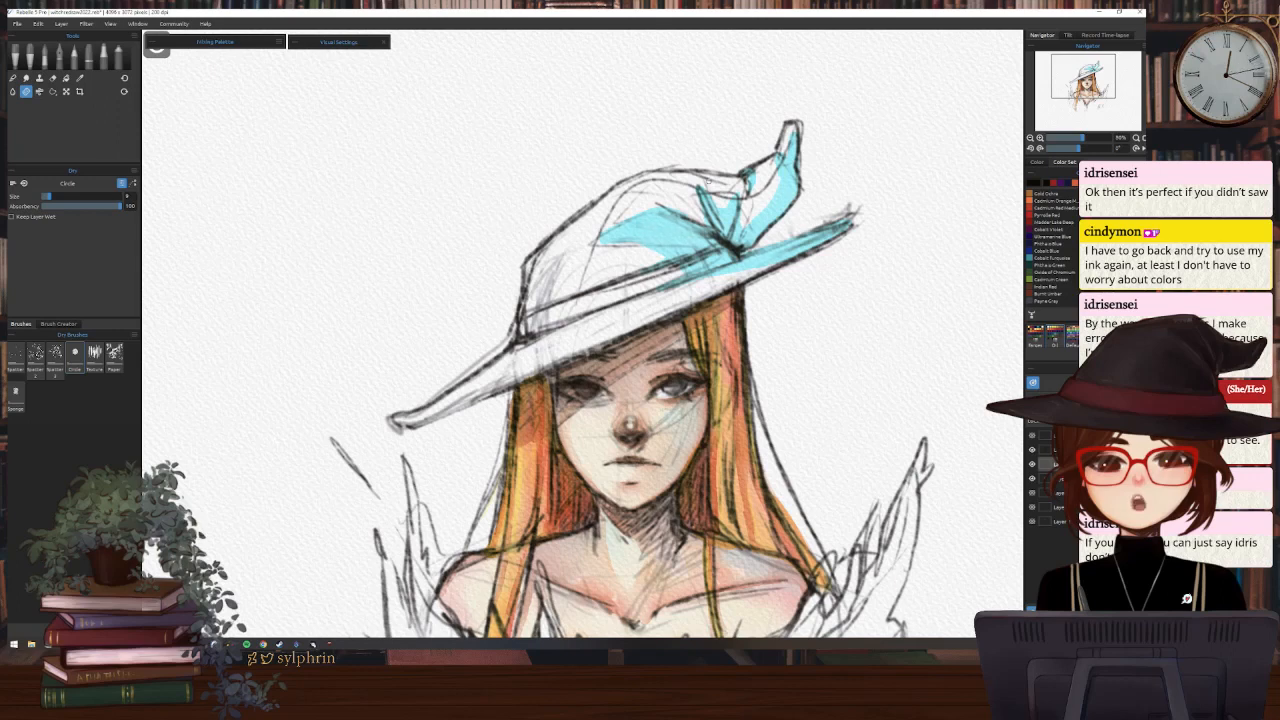
key(w)
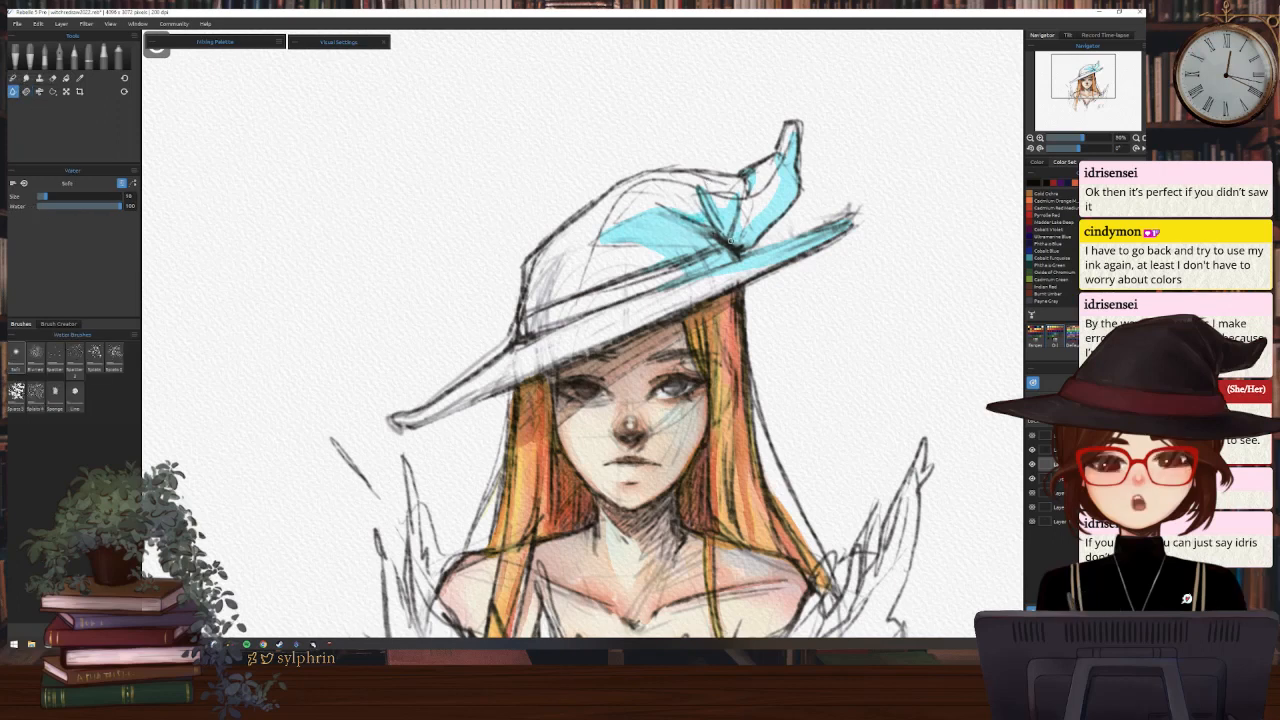
drag(704, 216, 722, 230)
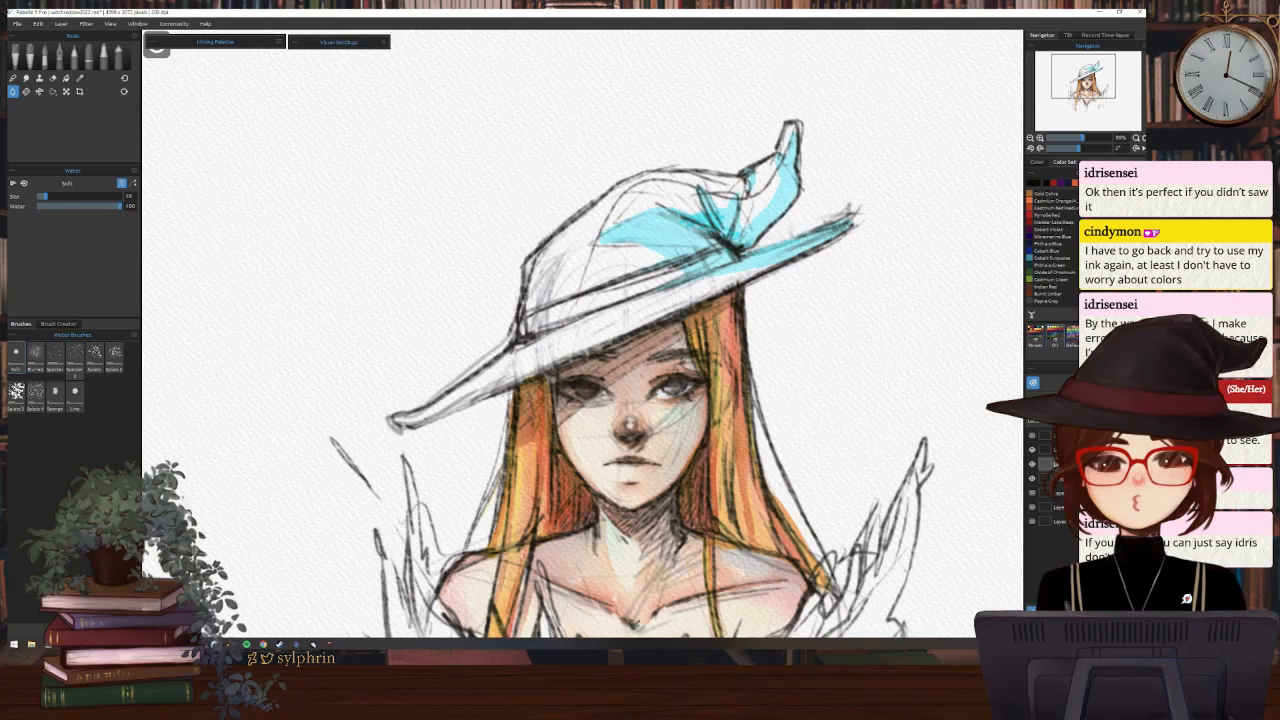
Wet the full underside of the brim, rewet the curled tip, and hide the wet-area display
mouse_move(397, 422)
mouse_down()
mouse_move(610, 342)
mouse_move(801, 245)
mouse_up()
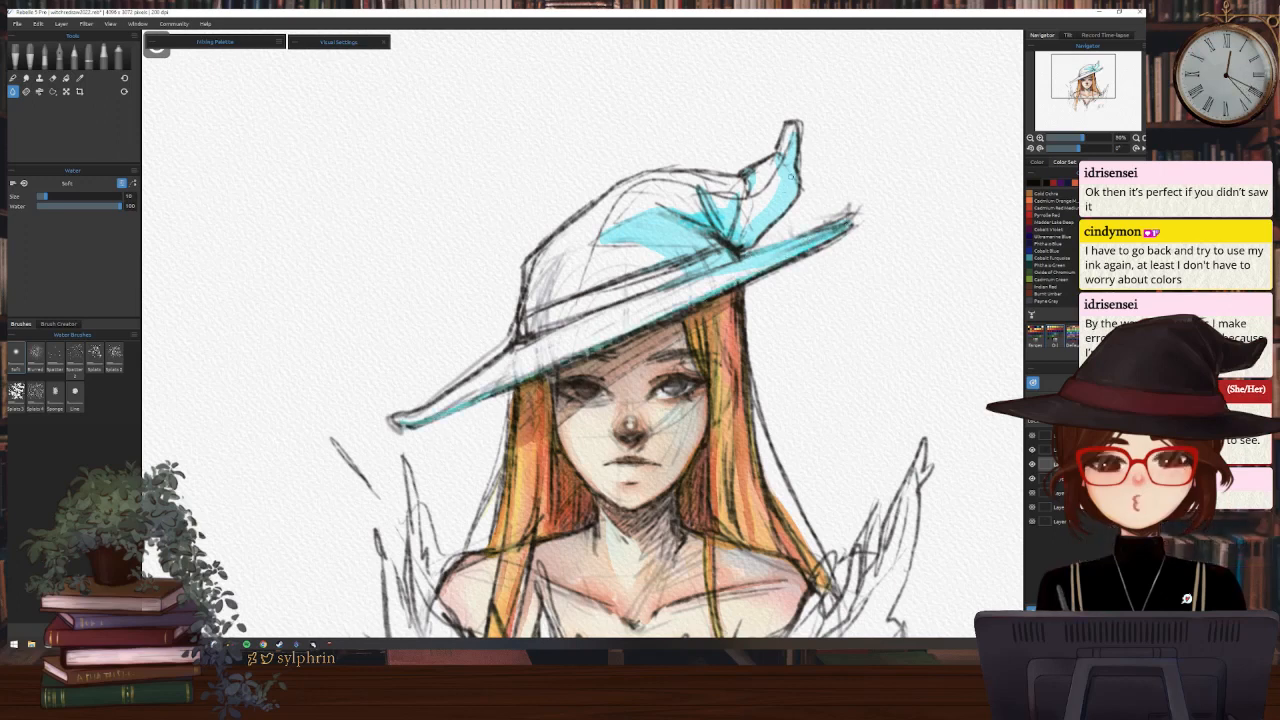
drag(794, 168, 742, 216)
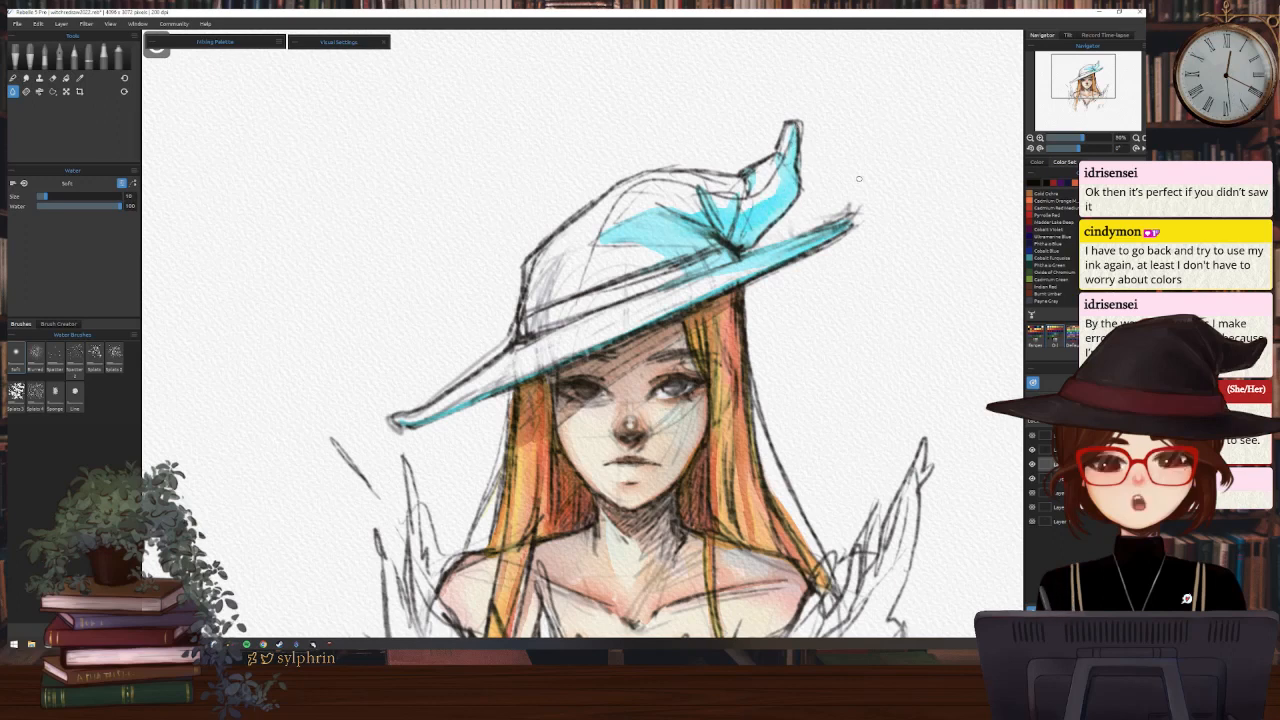
key(w)
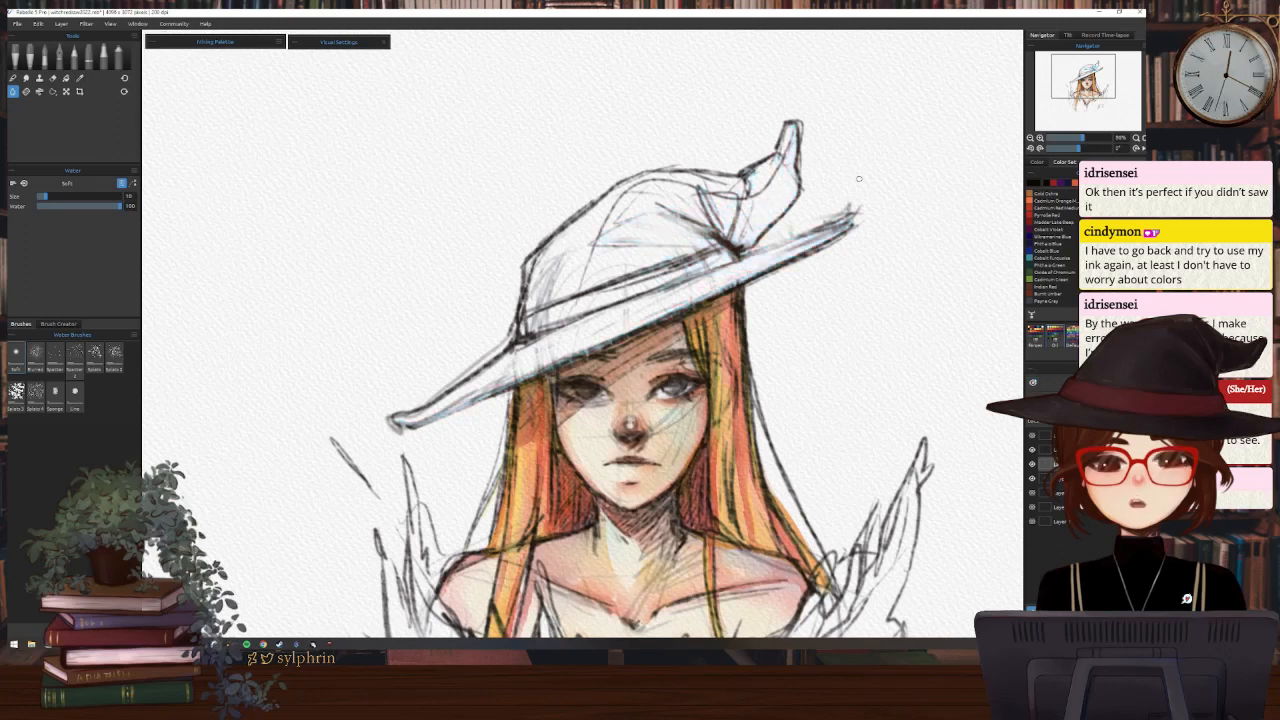
Paint pink watercolor strokes into the wet fold in the middle of the hat's crown with the flat brush
key(b)
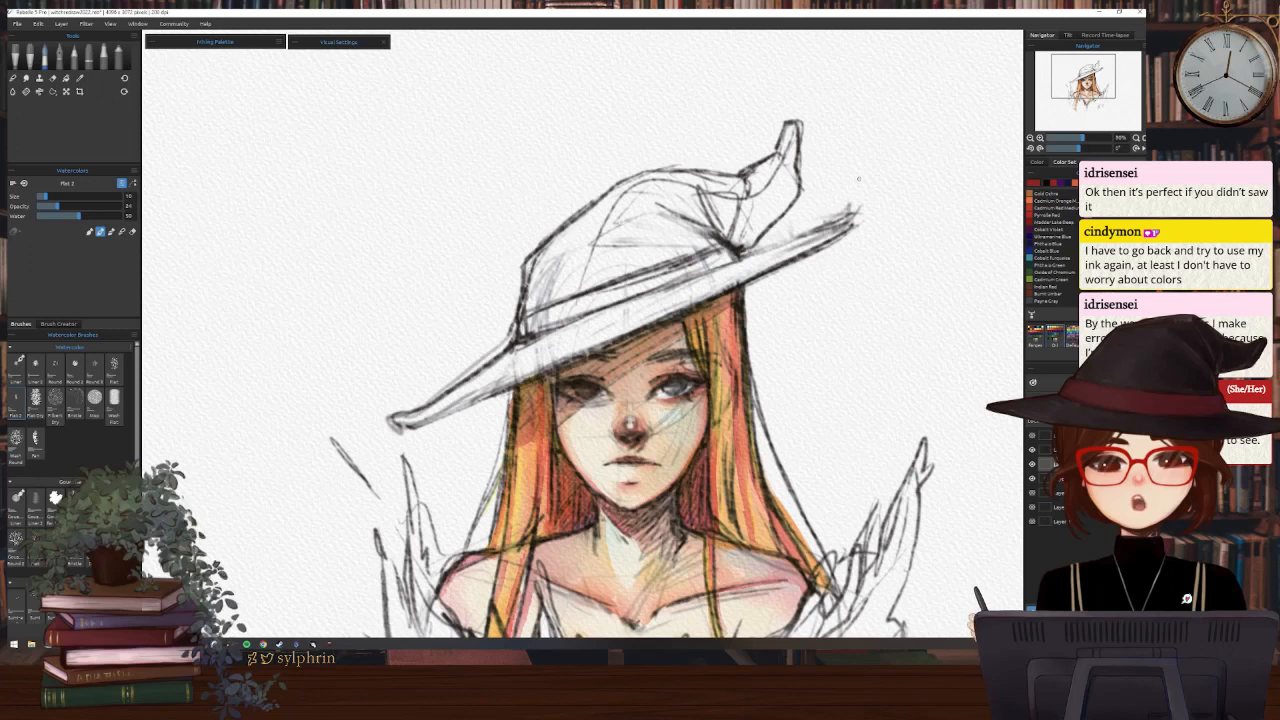
drag(642, 220, 610, 236)
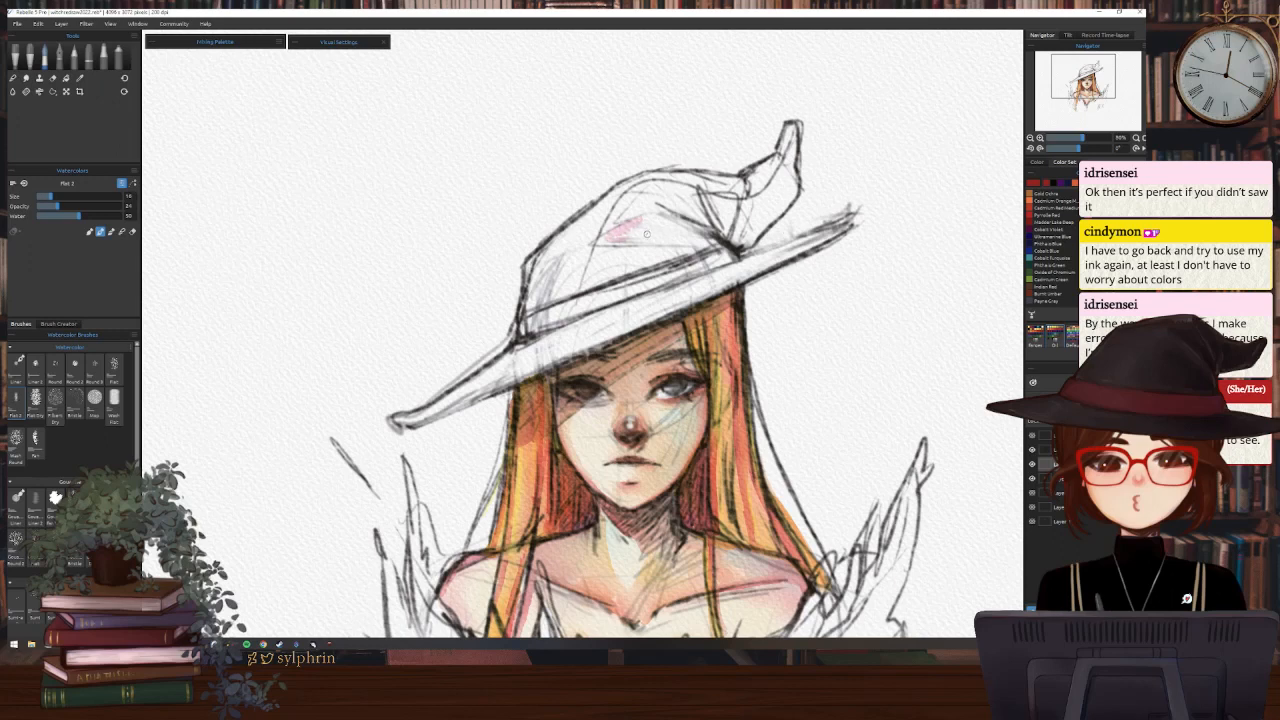
mouse_move(646, 233)
mouse_down()
mouse_move(606, 238)
mouse_move(668, 230)
mouse_up()
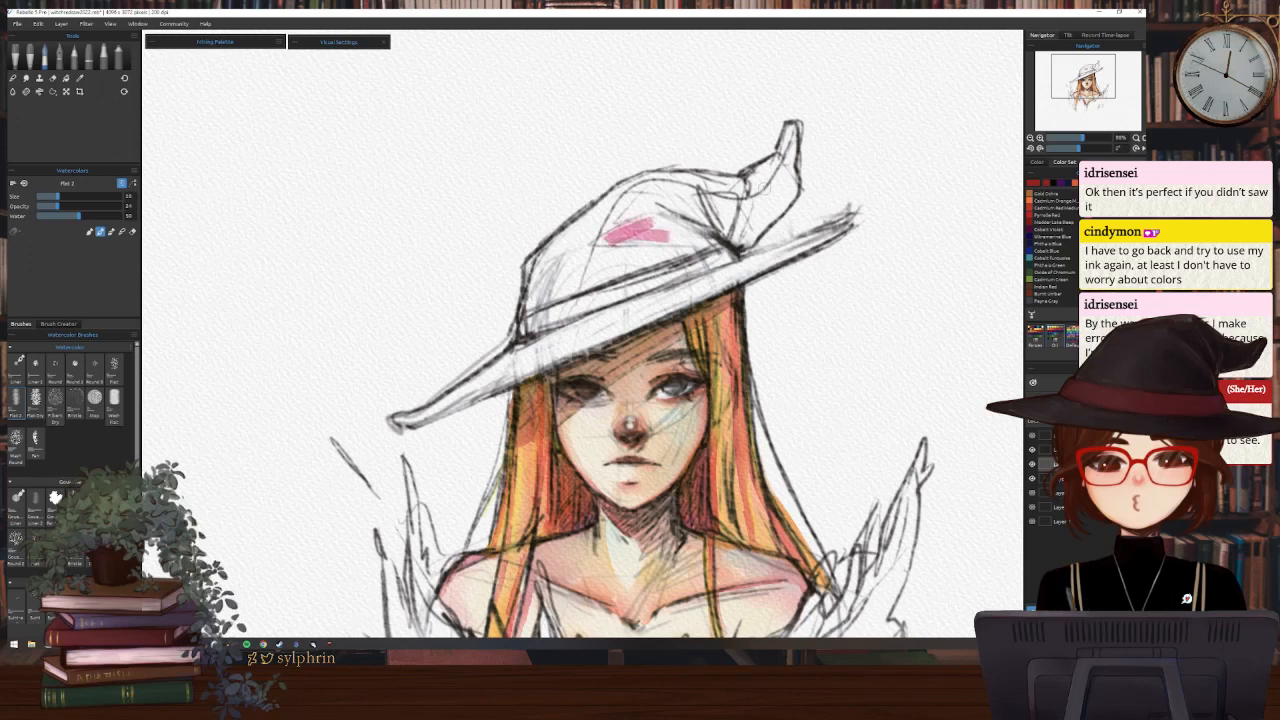
Shrink the flat brush, add a thin pink accent in the gathered folds above the band, and show the wet areas
click(1034, 382)
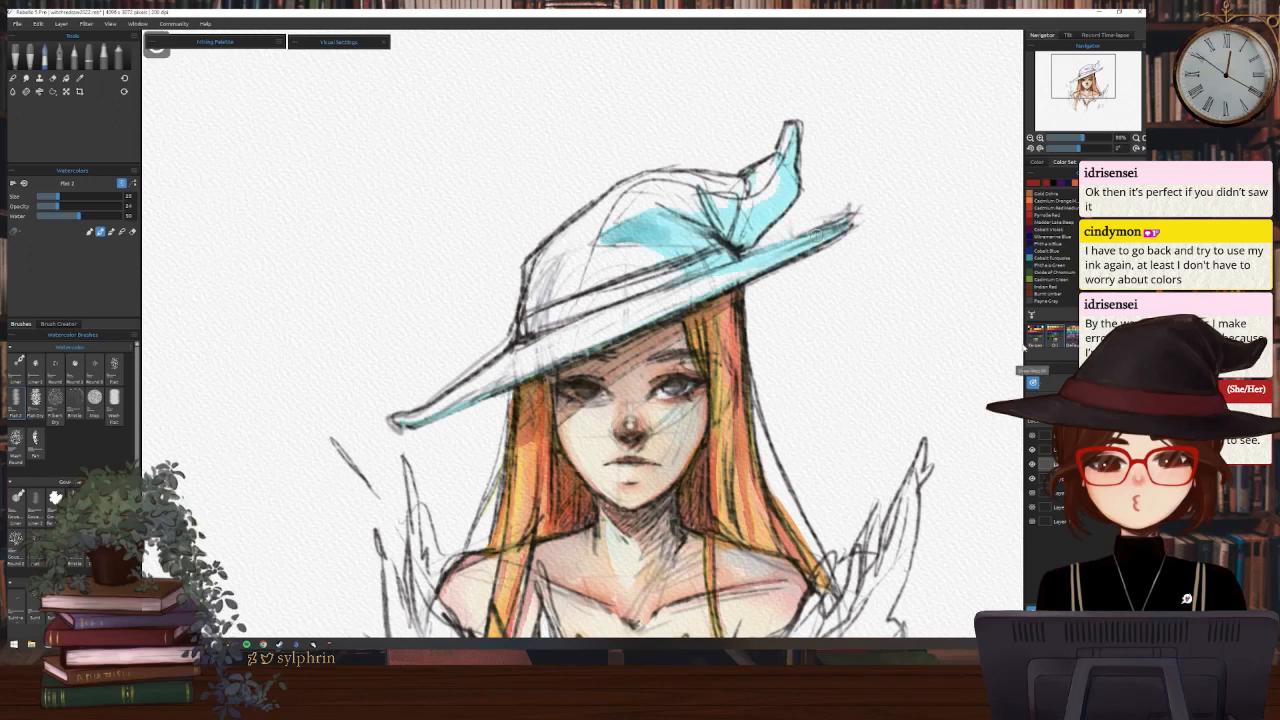
key(bracketleft)
key(bracketleft)
key(w)
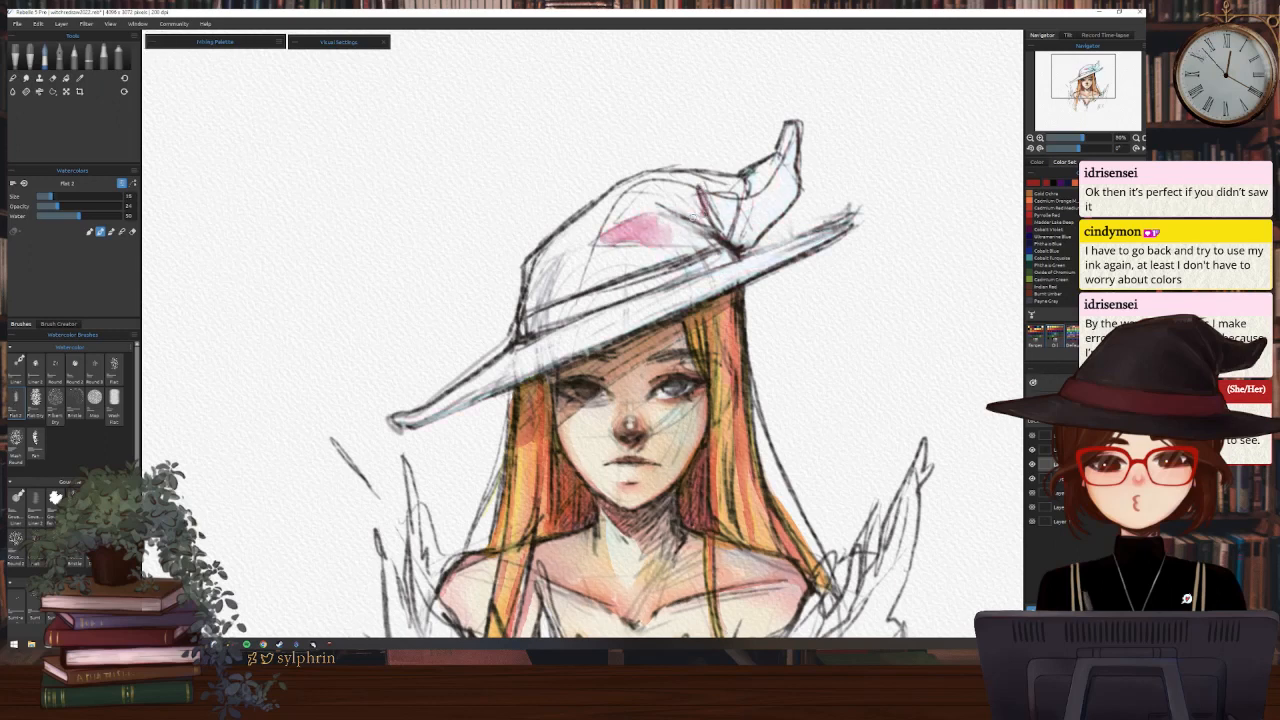
key(w)
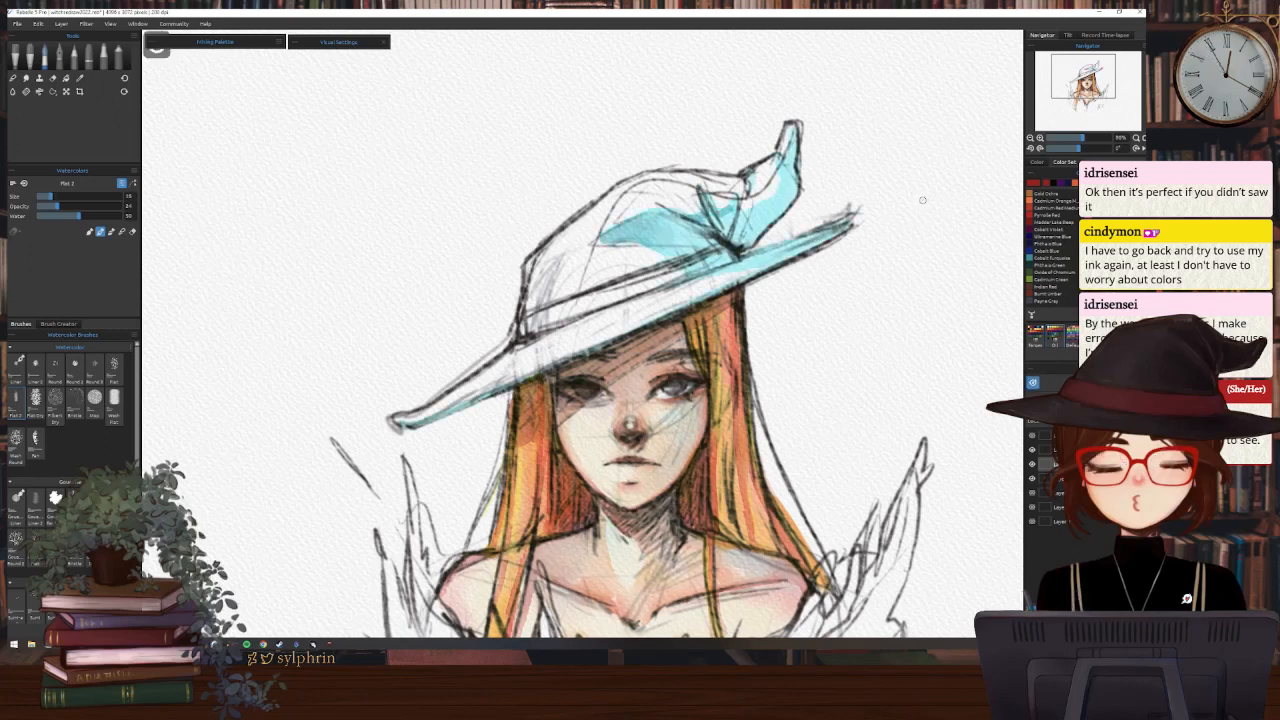
Paint pink watercolor shading into the curled tip and the brim's underside, checking the strokes against the wet-area display
key(w)
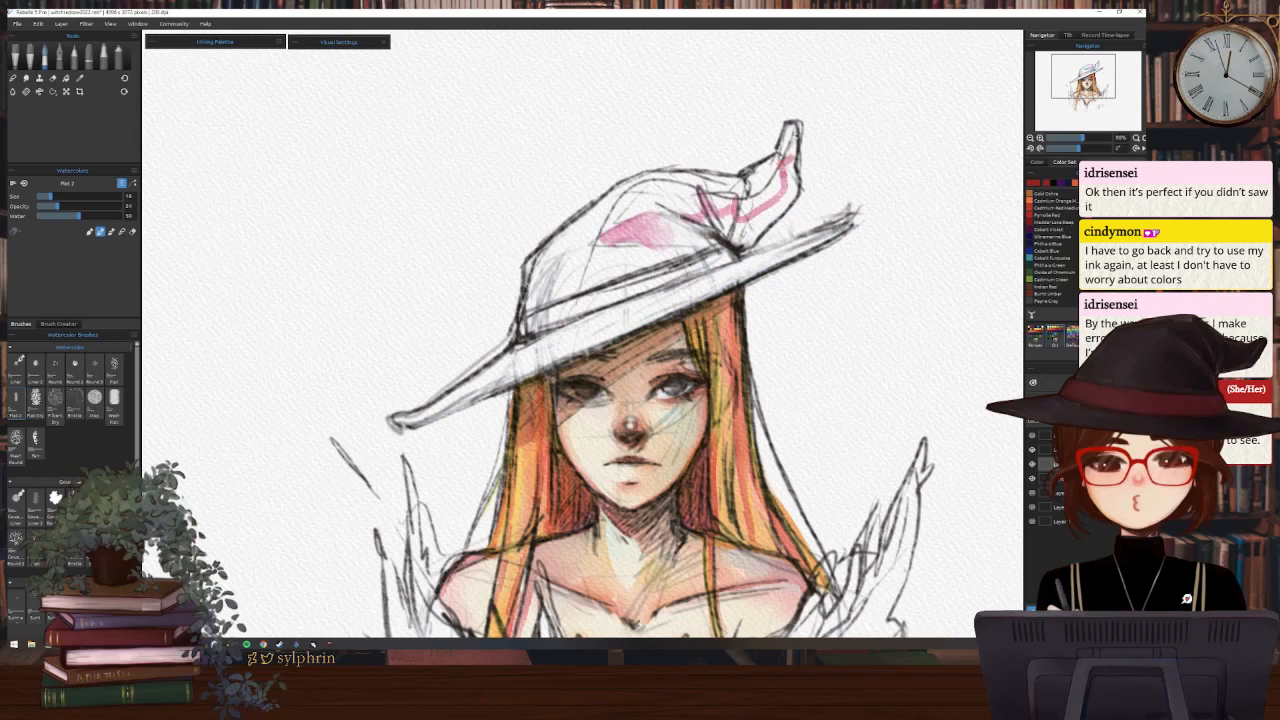
key(w)
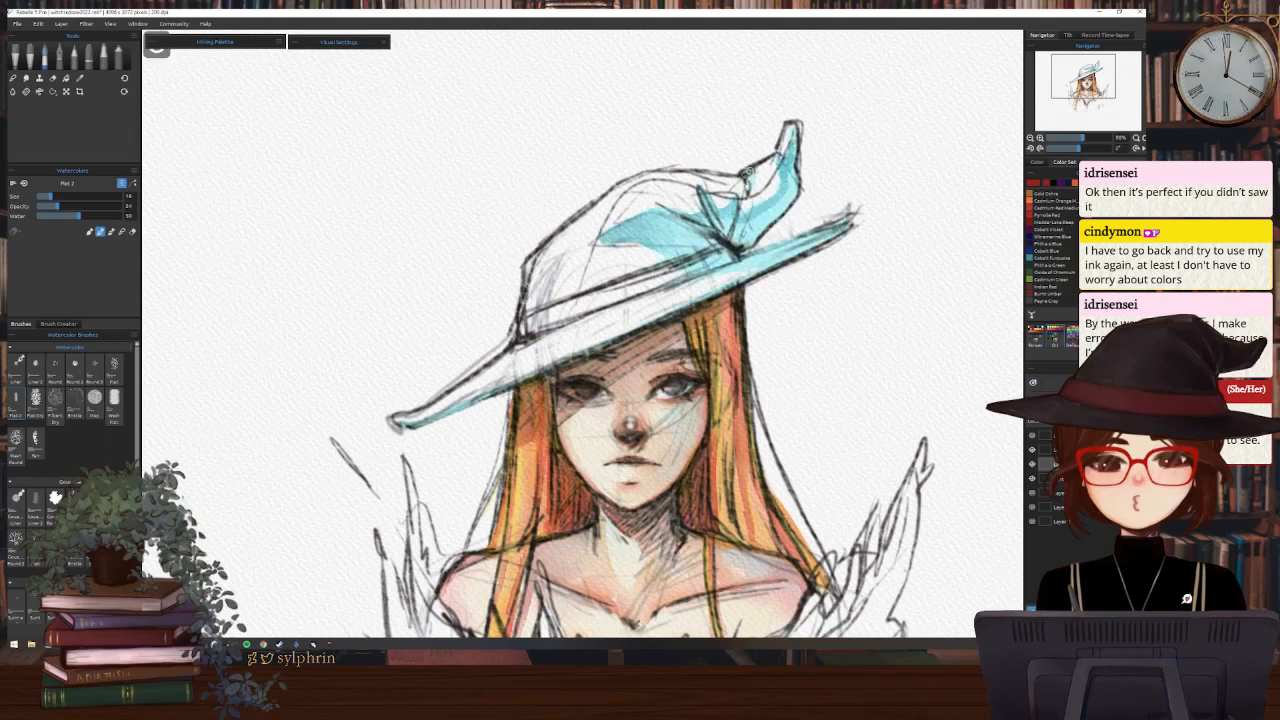
key(w)
key(w)
key(w)
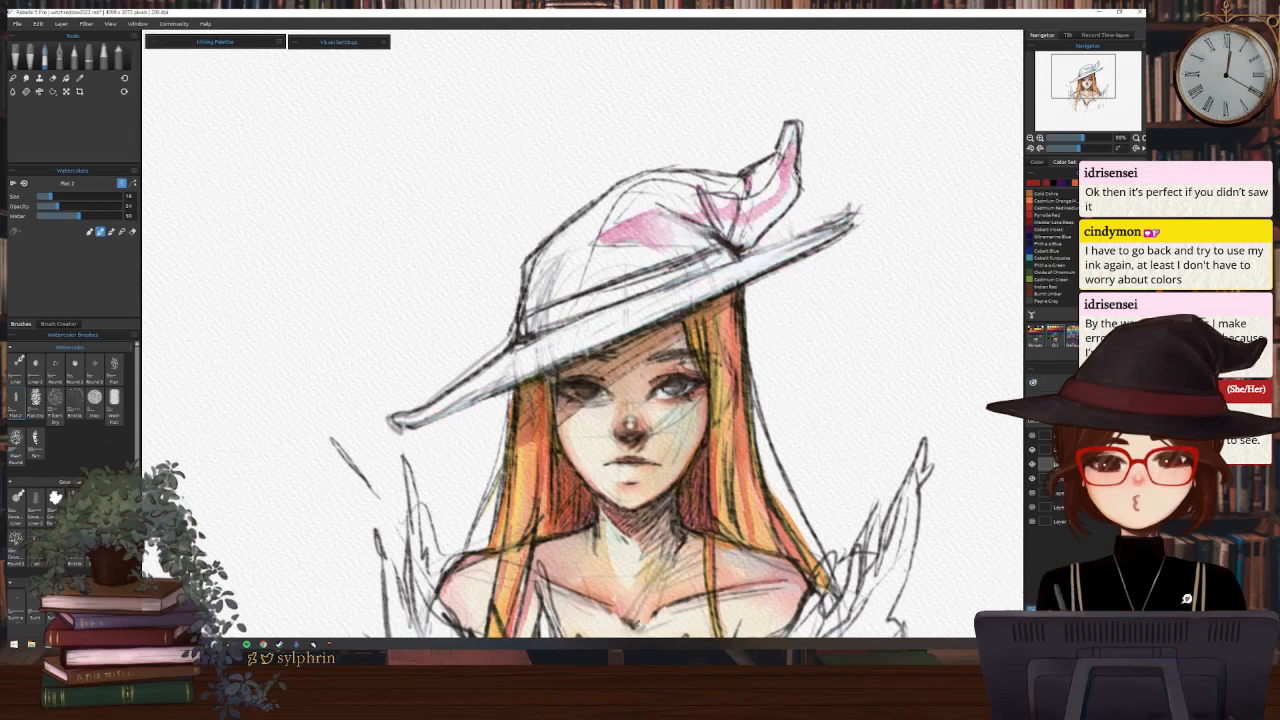
mouse_move(700, 270)
mouse_down()
mouse_move(804, 252)
mouse_move(745, 272)
mouse_move(690, 270)
mouse_up()
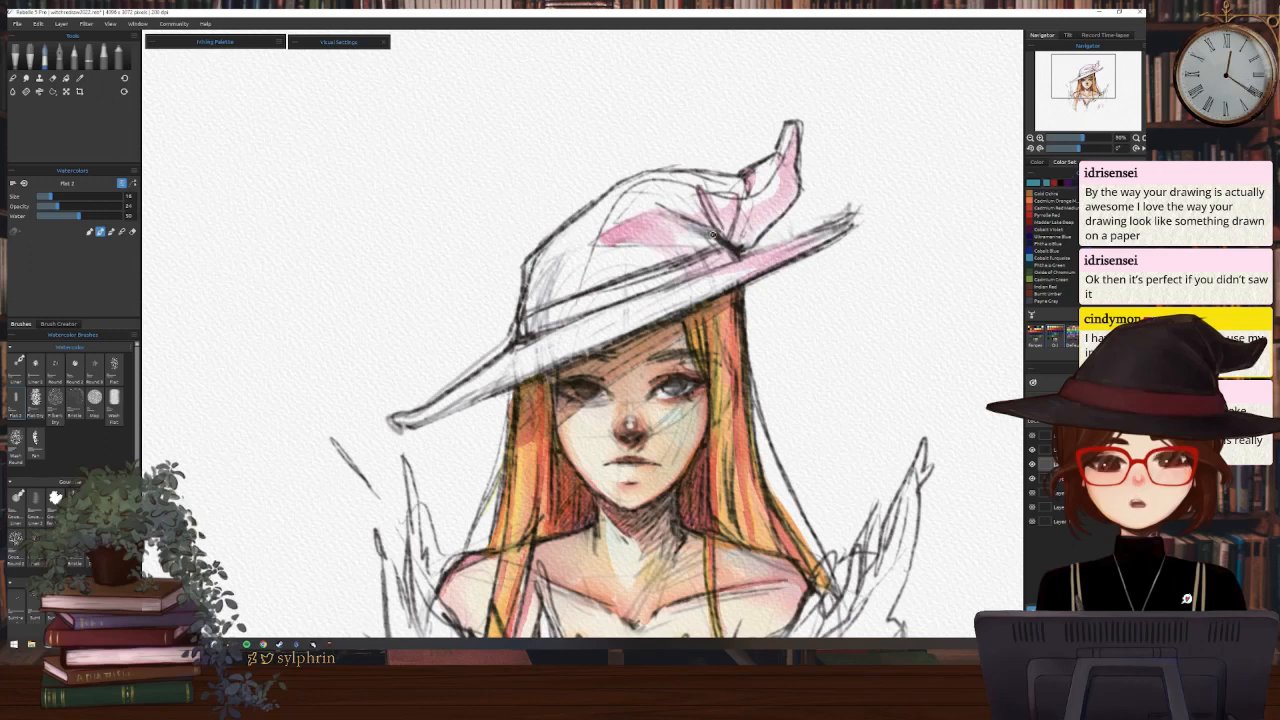
Blend turquoise watercolor accents into the pink around the gathered folds, the curled tip and the far end of the brim
drag(730, 222, 748, 240)
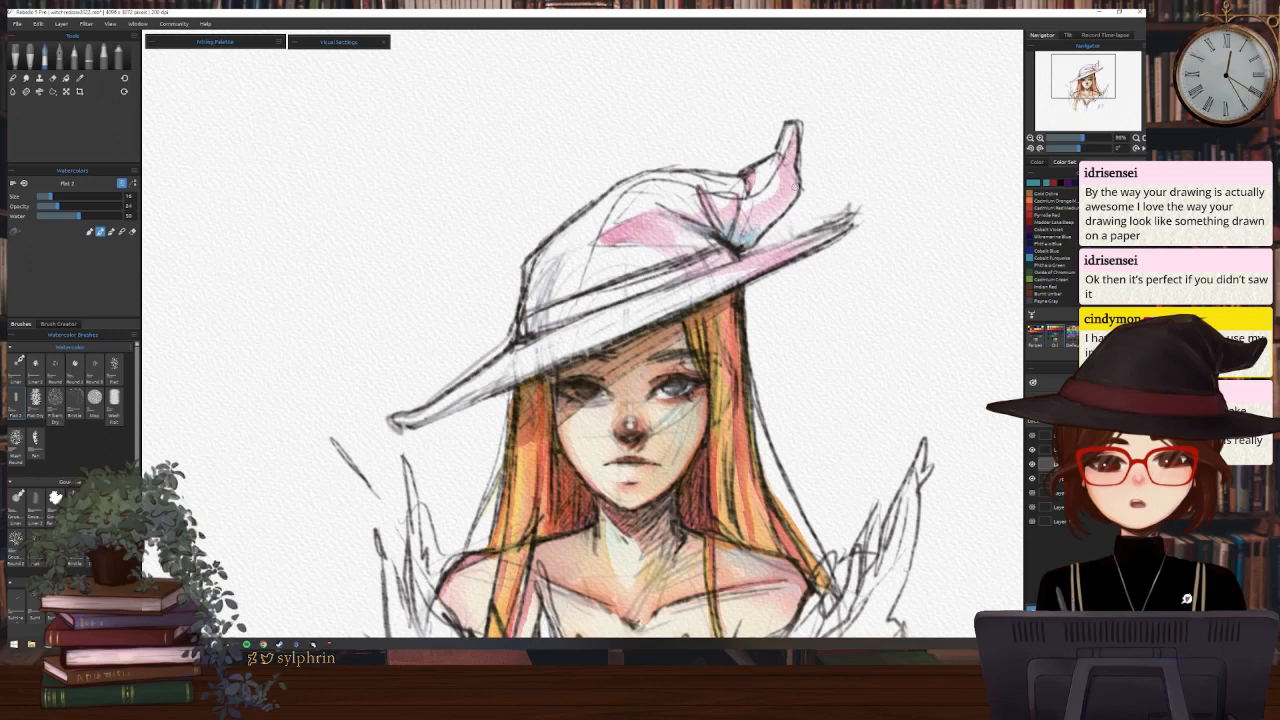
mouse_move(796, 186)
mouse_down()
mouse_move(760, 229)
mouse_move(715, 250)
mouse_move(670, 228)
mouse_move(721, 243)
mouse_move(700, 247)
mouse_move(731, 266)
mouse_move(850, 224)
mouse_up()
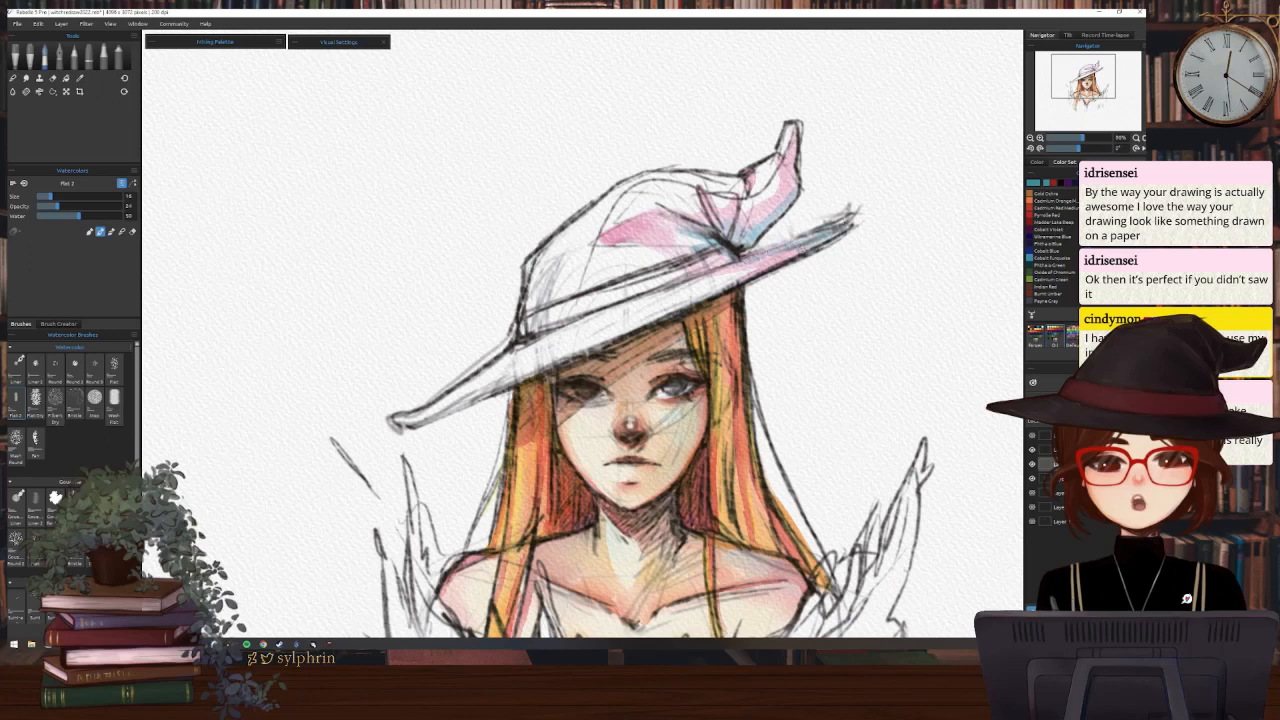
drag(674, 254, 710, 238)
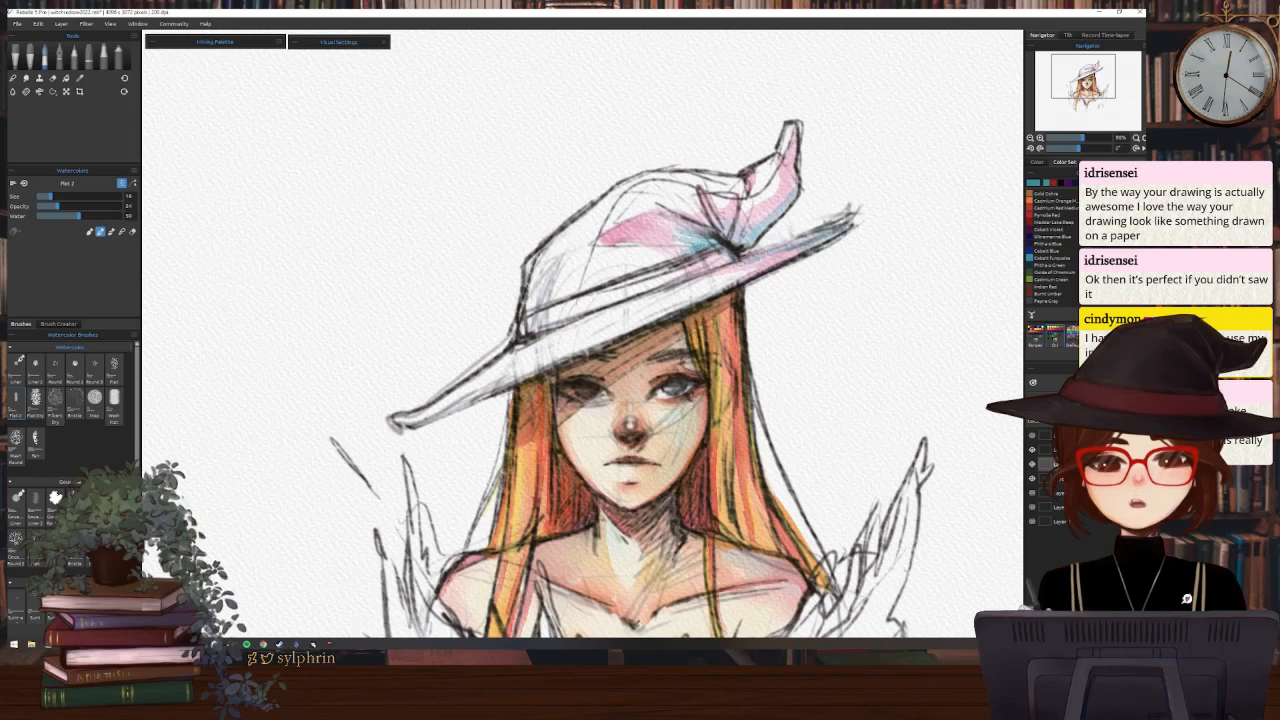
click(1030, 139)
drag(1101, 72, 1104, 77)
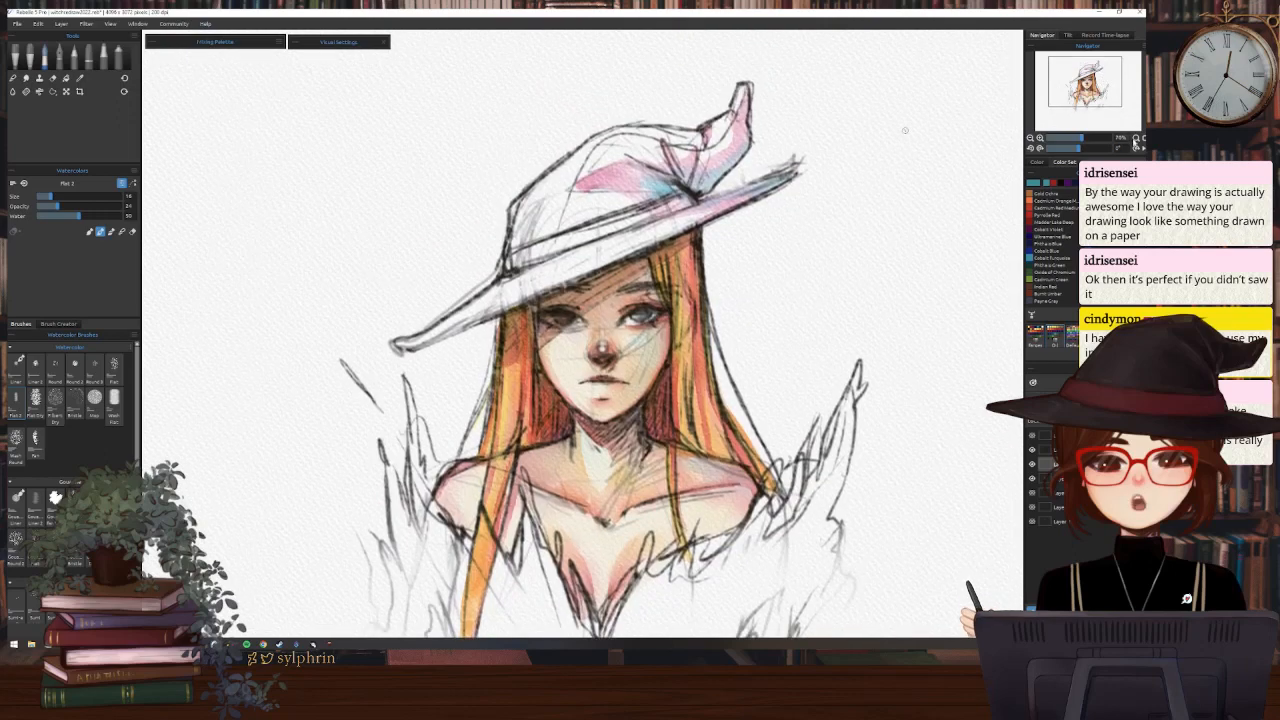
click(1135, 138)
drag(1104, 75, 1104, 70)
drag(905, 130, 897, 206)
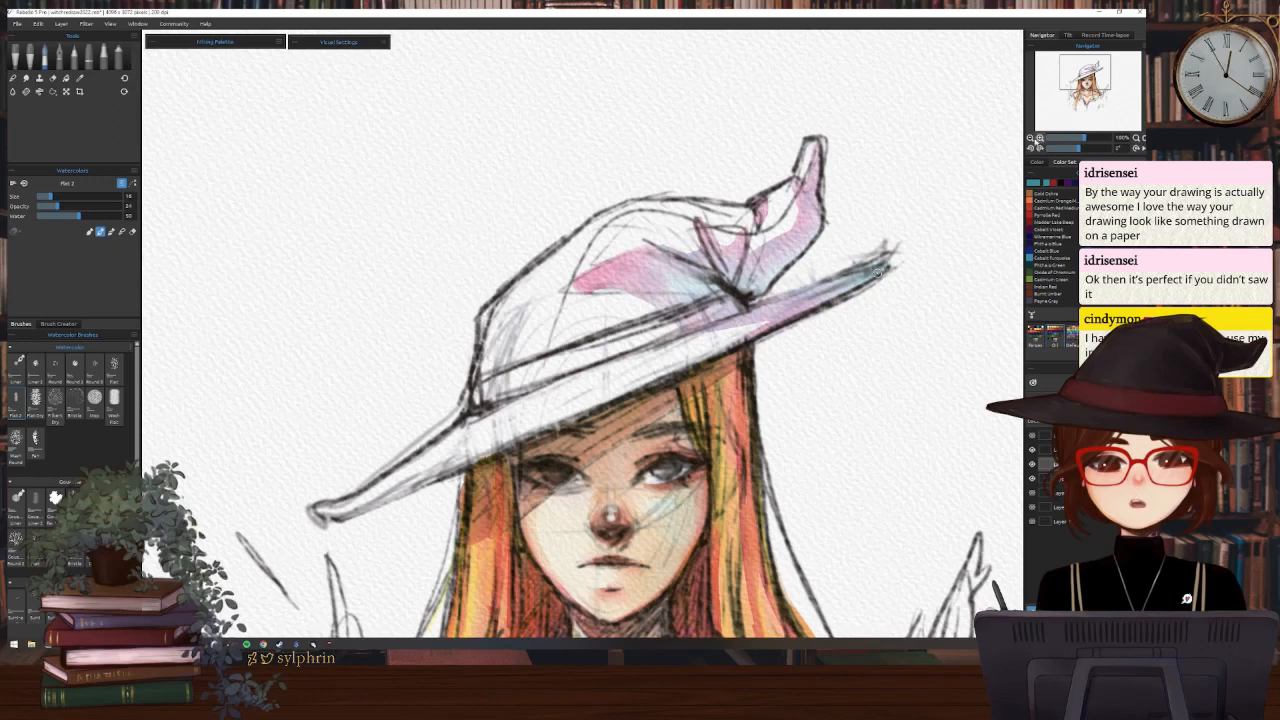
click(1031, 138)
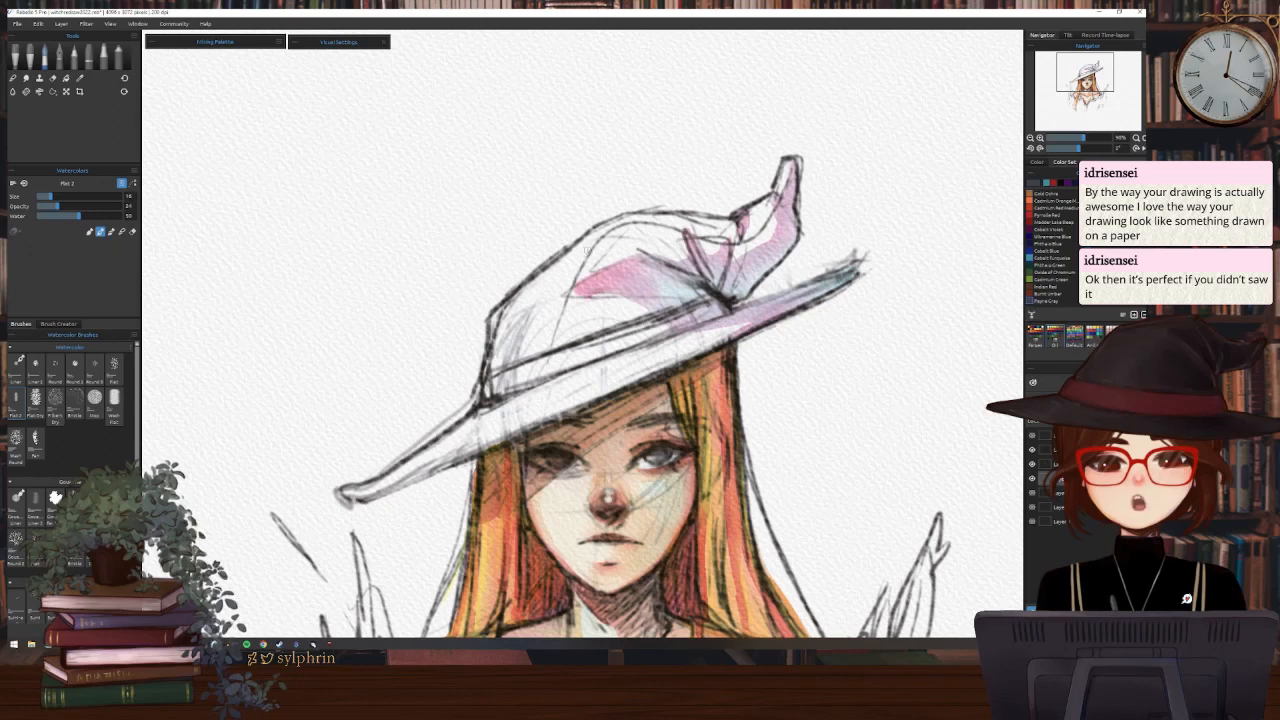
mouse_move(585, 248)
mouse_down()
mouse_move(609, 226)
mouse_move(501, 320)
mouse_move(532, 286)
mouse_move(509, 305)
mouse_move(492, 372)
mouse_up()
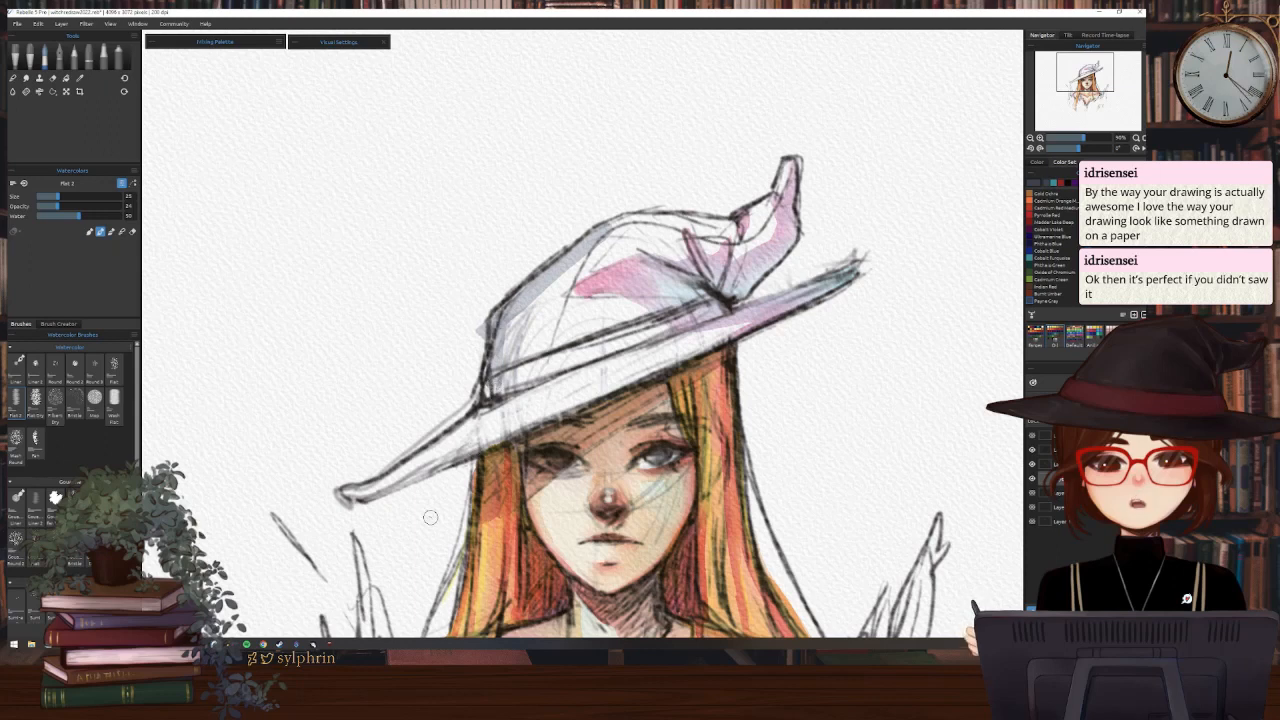
mouse_move(600, 232)
mouse_down()
mouse_move(540, 297)
mouse_move(497, 392)
mouse_up()
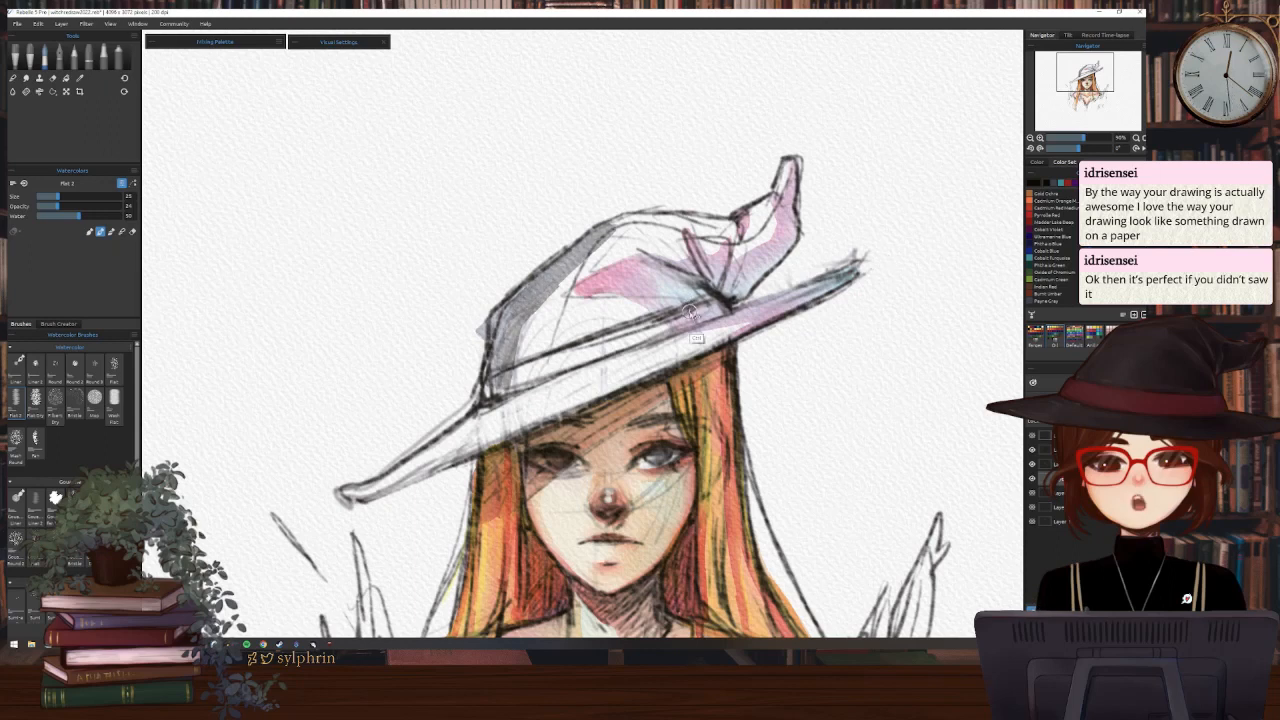
key(ctrl+z)
key(ctrl+z)
key(ctrl+z)
key(ctrl+z)
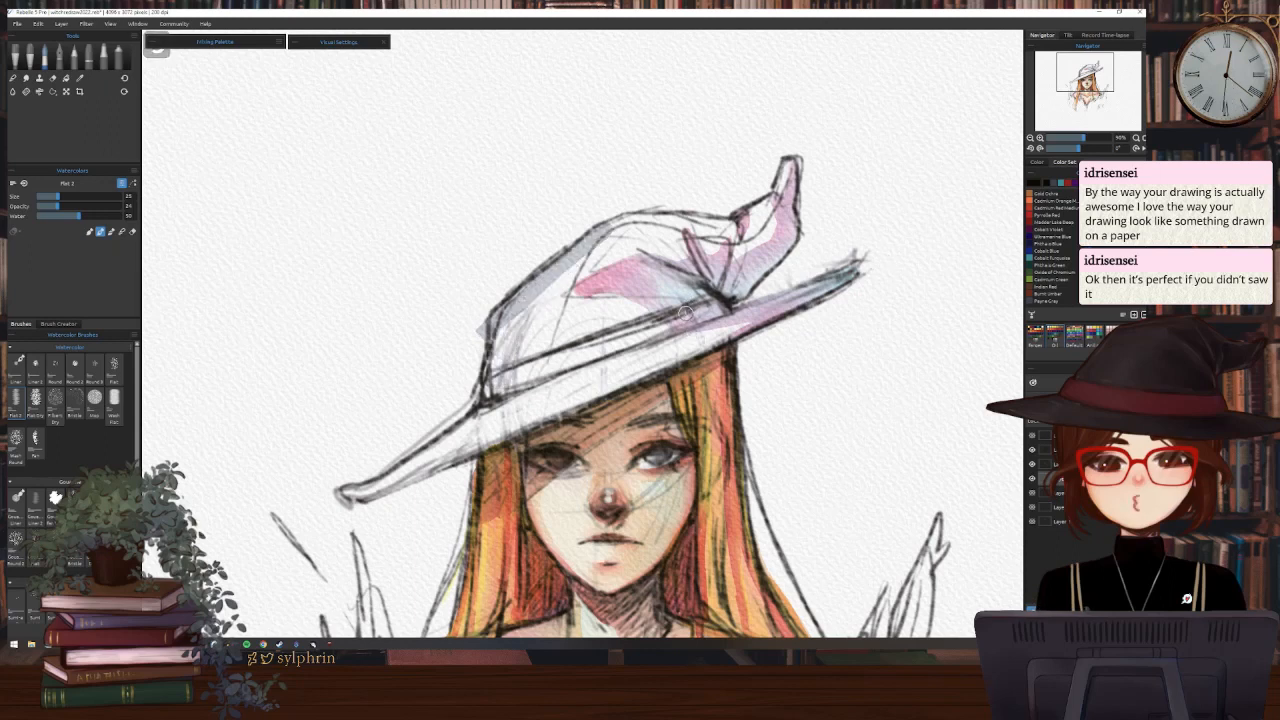
key(ctrl+z)
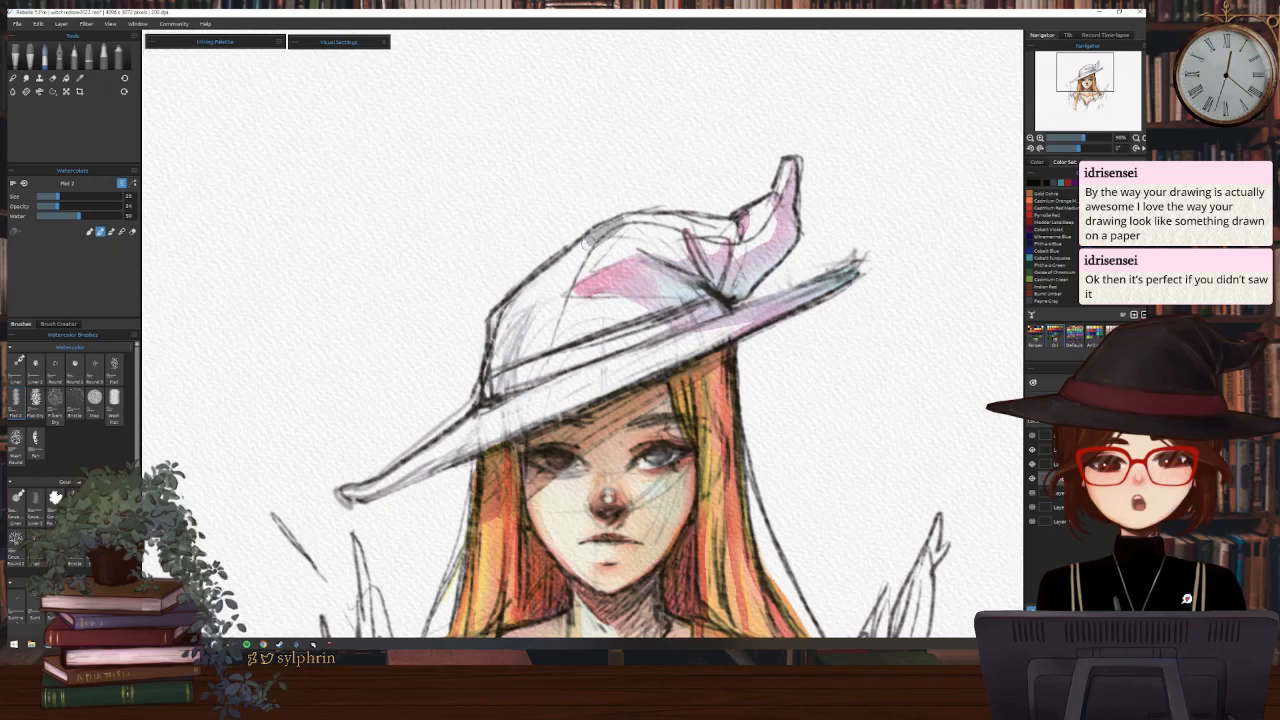
Cover the hat's crown and curled tip with a grey watercolor wash, working inward from the outer edge and adjusting the brush size
mouse_move(591, 237)
mouse_down()
mouse_move(504, 312)
mouse_move(488, 405)
mouse_up()
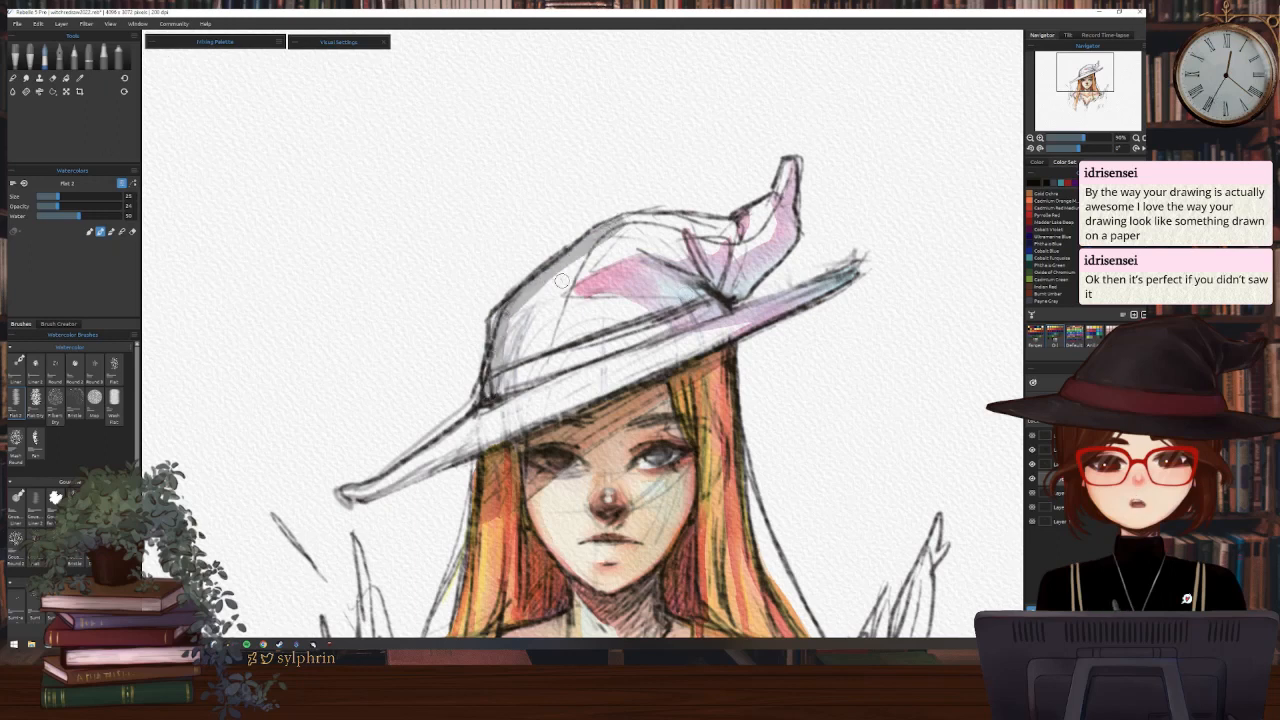
mouse_move(618, 226)
mouse_down()
mouse_move(757, 213)
mouse_move(790, 167)
mouse_move(778, 197)
mouse_move(792, 230)
mouse_move(740, 290)
mouse_up()
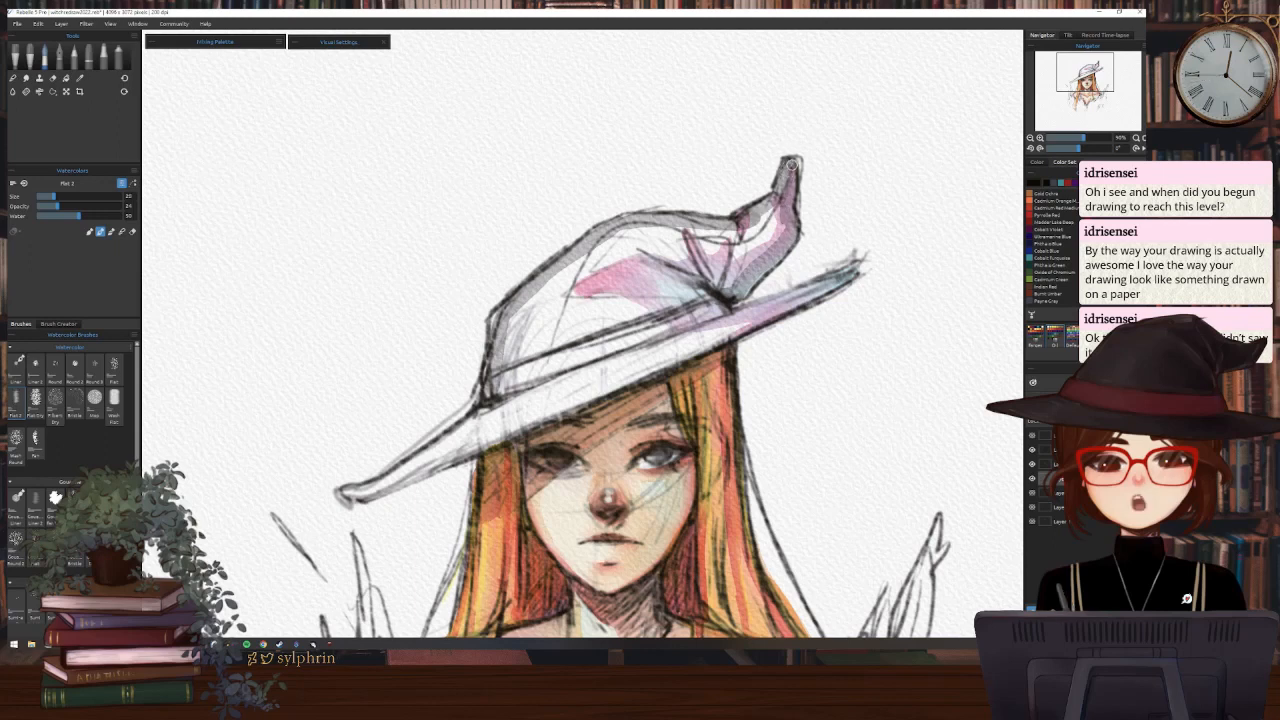
mouse_move(780, 192)
mouse_down()
mouse_move(737, 234)
mouse_move(773, 220)
mouse_move(727, 262)
mouse_move(787, 219)
mouse_move(753, 263)
mouse_move(632, 224)
mouse_move(628, 235)
mouse_move(730, 236)
mouse_move(670, 234)
mouse_move(583, 259)
mouse_move(724, 264)
mouse_move(577, 272)
mouse_move(743, 286)
mouse_move(718, 286)
mouse_move(692, 256)
mouse_up()
key([)
key([)
key([)
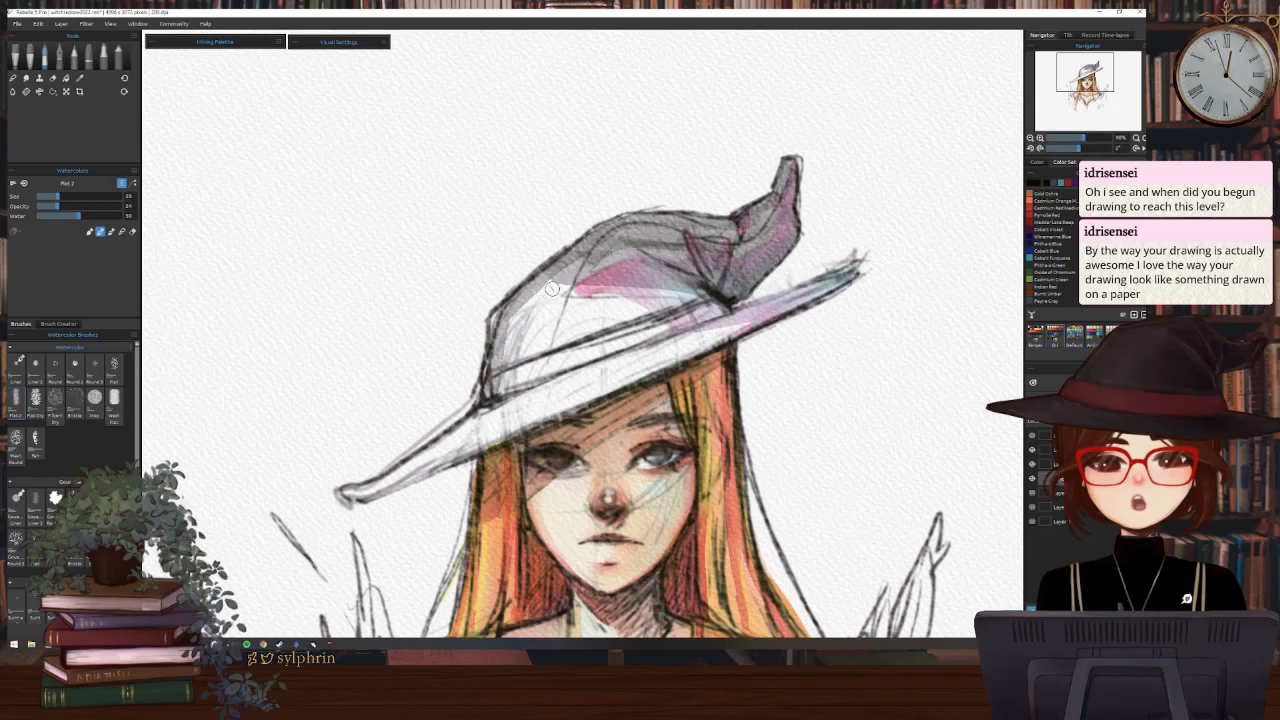
key(])
key(])
mouse_move(540, 288)
mouse_down()
mouse_move(670, 284)
mouse_move(711, 303)
mouse_move(528, 304)
mouse_move(540, 295)
mouse_move(505, 344)
mouse_move(547, 322)
mouse_move(648, 311)
mouse_move(538, 347)
mouse_move(508, 380)
mouse_move(721, 306)
mouse_move(553, 352)
mouse_up()
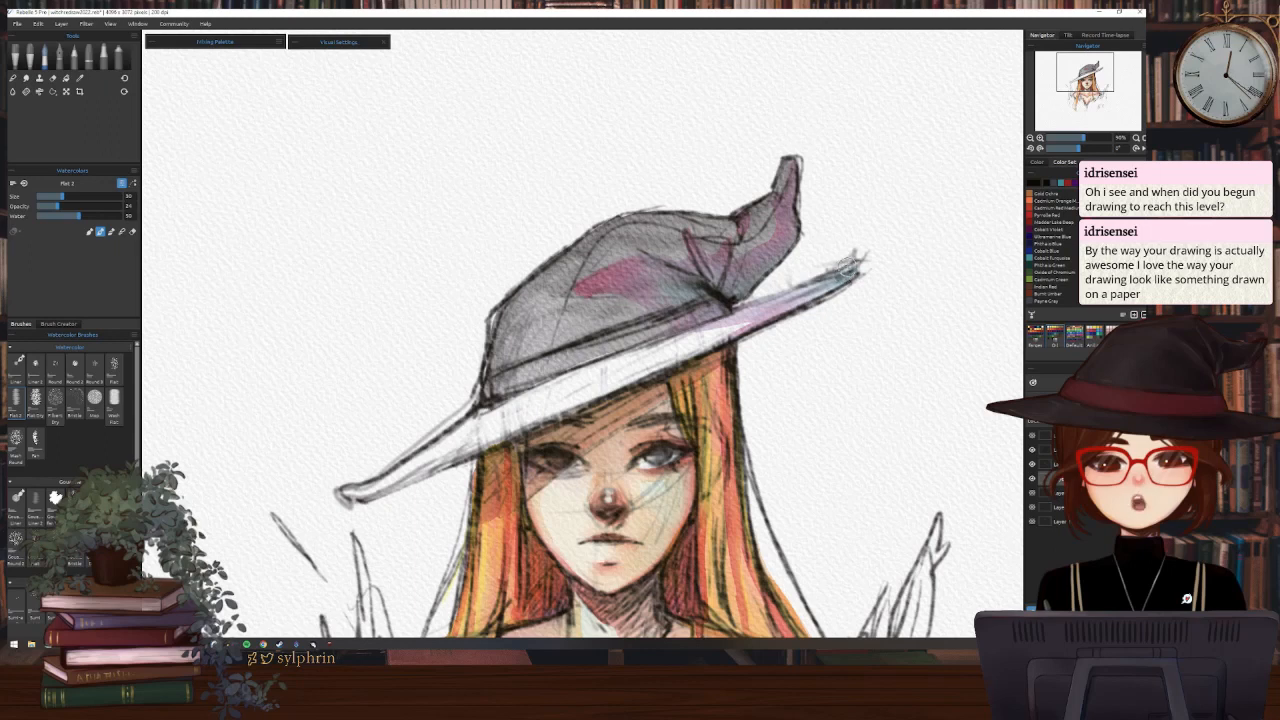
Fill the whole brim with grey watercolor strokes, starting along its lower edge and enlarging the brush for the upper part
mouse_move(848, 267)
mouse_down()
mouse_move(675, 331)
mouse_move(849, 275)
mouse_move(553, 407)
mouse_up()
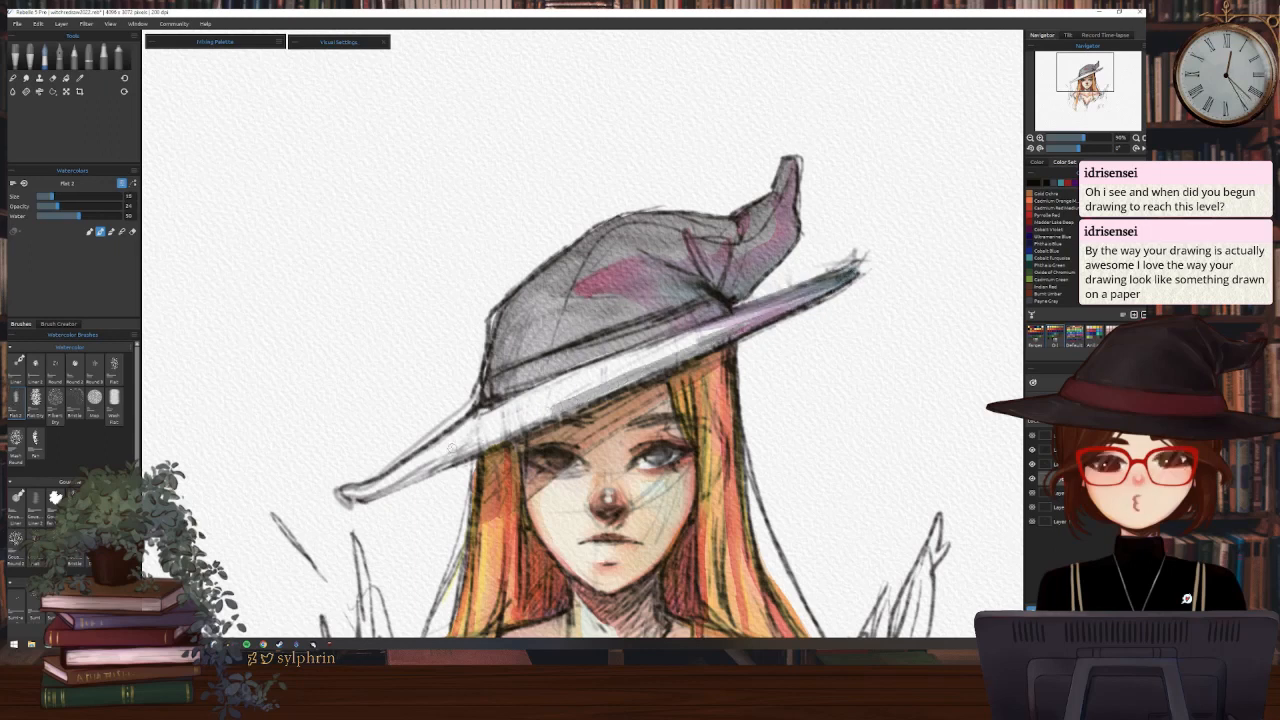
drag(360, 492, 570, 405)
drag(466, 454, 618, 386)
mouse_move(686, 355)
mouse_down()
mouse_move(768, 316)
mouse_move(716, 334)
mouse_up()
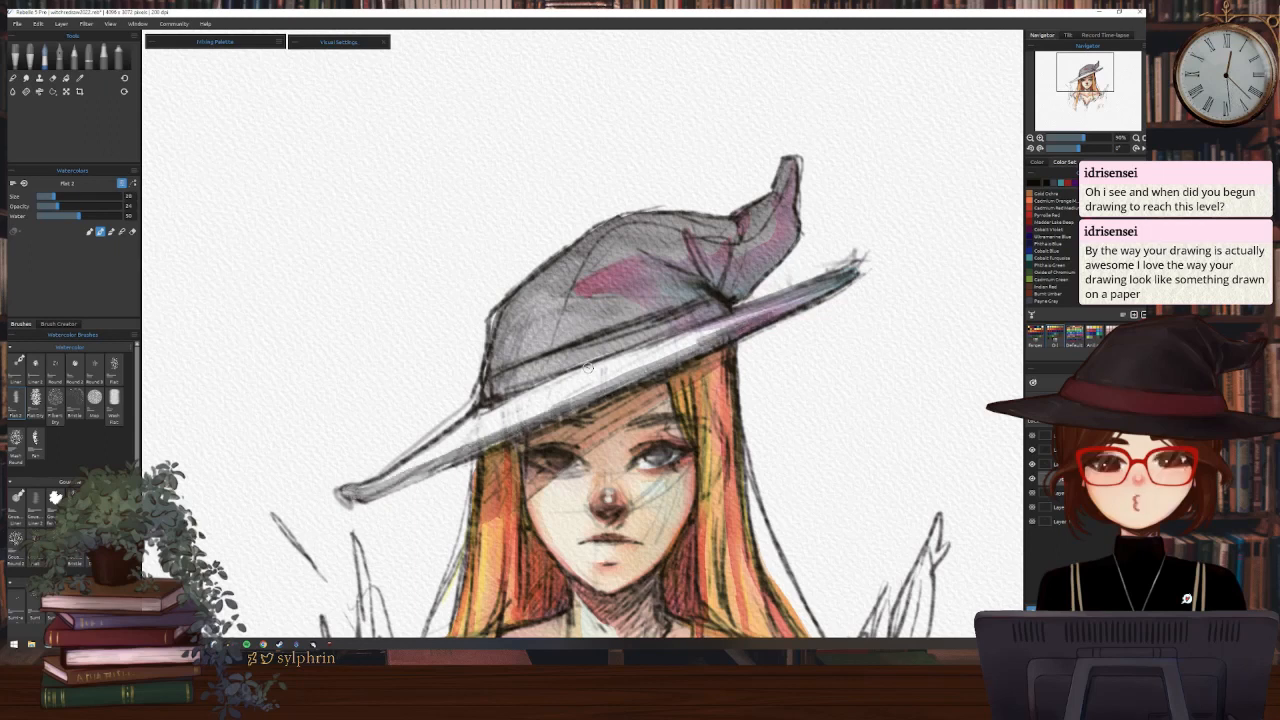
key(])
mouse_move(566, 378)
mouse_down()
mouse_move(670, 337)
mouse_move(575, 388)
mouse_move(815, 293)
mouse_move(745, 320)
mouse_up()
mouse_move(620, 355)
mouse_down()
mouse_move(477, 423)
mouse_move(487, 398)
mouse_move(447, 443)
mouse_move(368, 492)
mouse_move(473, 428)
mouse_move(559, 401)
mouse_move(519, 422)
mouse_move(556, 389)
mouse_move(469, 423)
mouse_move(446, 457)
mouse_move(382, 490)
mouse_up()
mouse_move(455, 450)
mouse_down()
mouse_move(678, 335)
mouse_move(805, 293)
mouse_move(717, 295)
mouse_up()
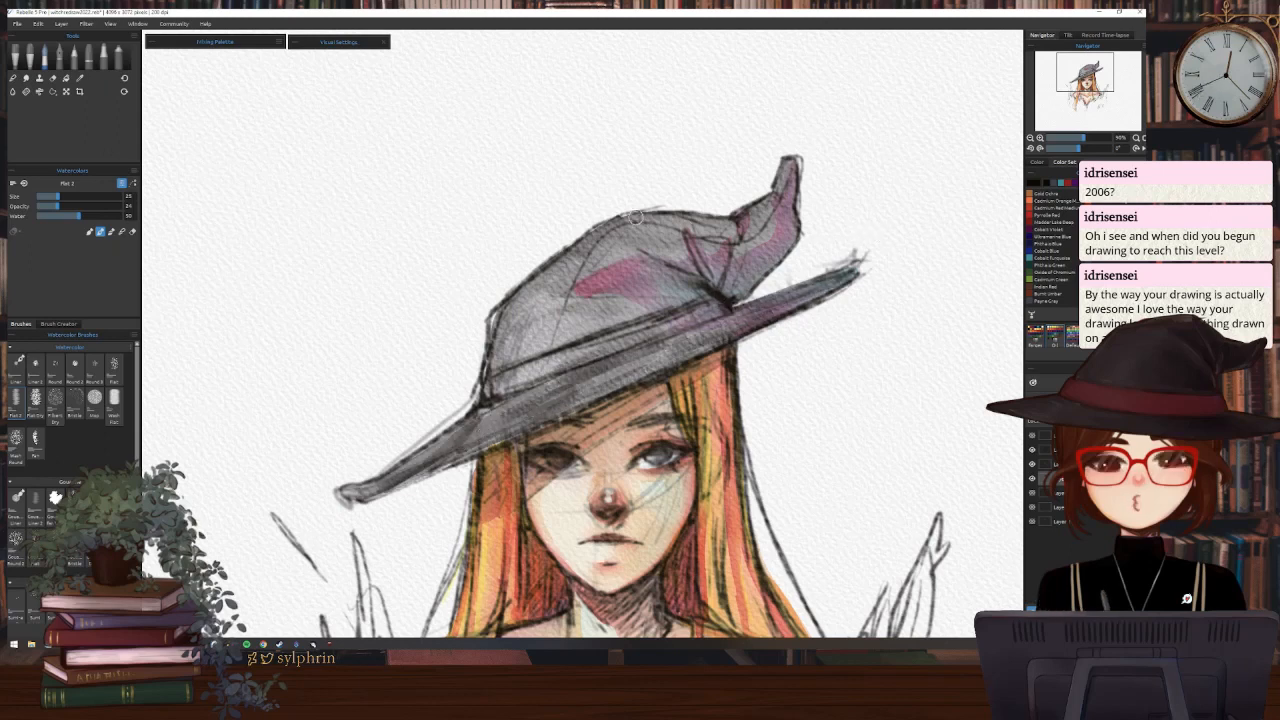
Layer more grey along the crown's top and outer edge, above the brim and toward the brim's long end
drag(588, 235, 664, 211)
mouse_move(532, 284)
mouse_down()
mouse_move(508, 308)
mouse_move(486, 402)
mouse_up()
drag(588, 352, 546, 372)
drag(440, 440, 468, 412)
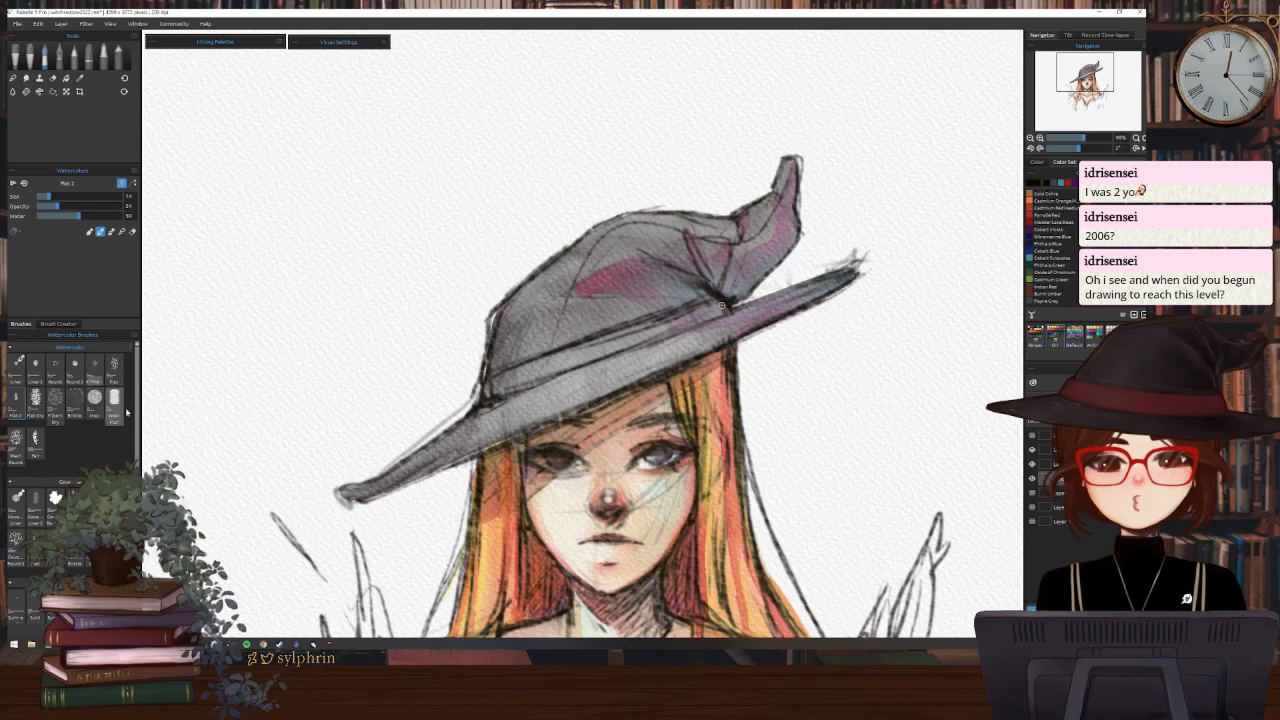
With the Flat brush, darken the crown fold, the gathered folds, the curled tip and the brim beneath them
click(114, 368)
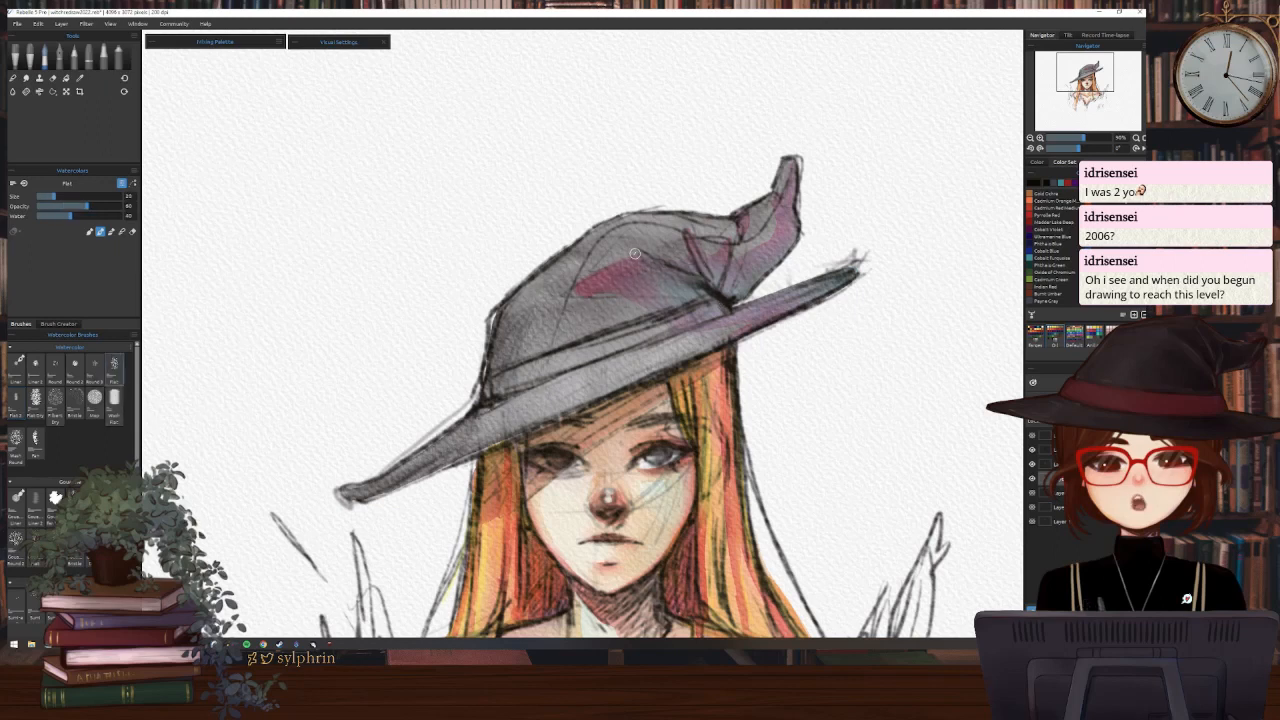
drag(630, 250, 714, 288)
drag(688, 238, 712, 286)
mouse_move(730, 240)
mouse_down()
mouse_move(727, 294)
mouse_move(762, 272)
mouse_move(743, 290)
mouse_move(770, 256)
mouse_up()
mouse_move(795, 170)
mouse_down()
mouse_move(794, 231)
mouse_move(762, 272)
mouse_up()
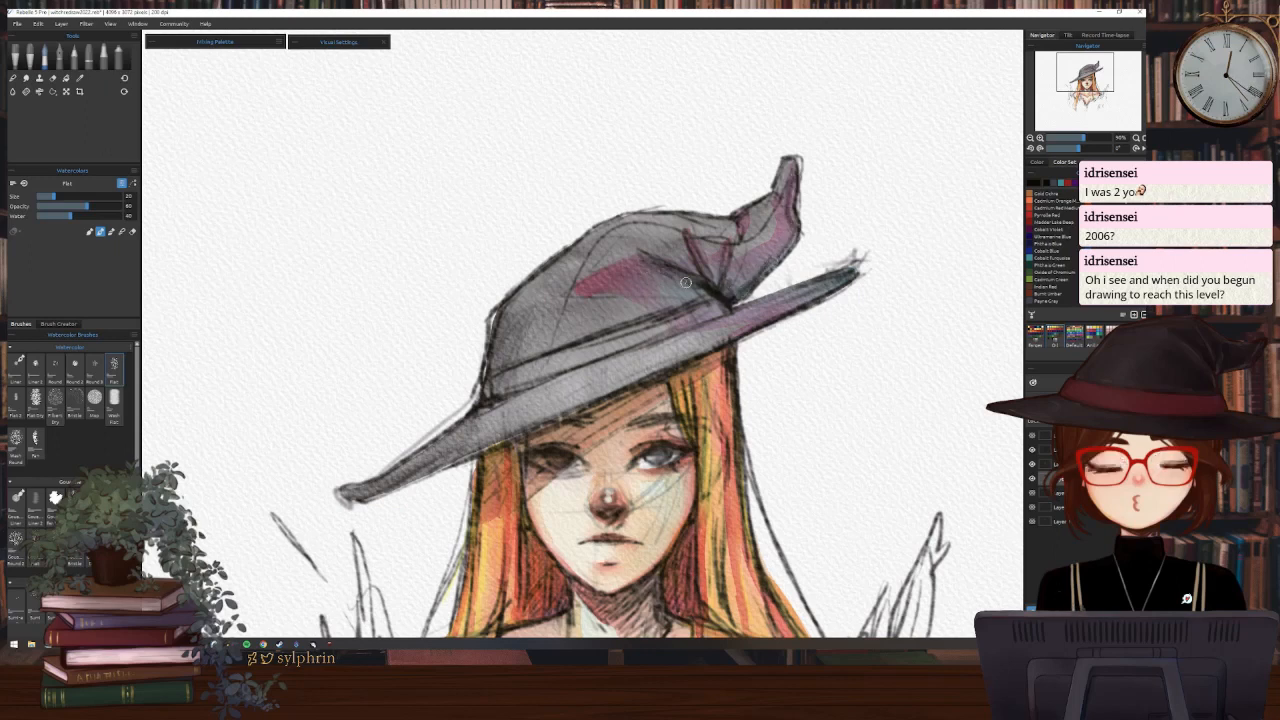
mouse_move(642, 326)
mouse_down()
mouse_move(712, 298)
mouse_move(748, 312)
mouse_move(702, 330)
mouse_move(840, 274)
mouse_up()
drag(740, 312, 801, 281)
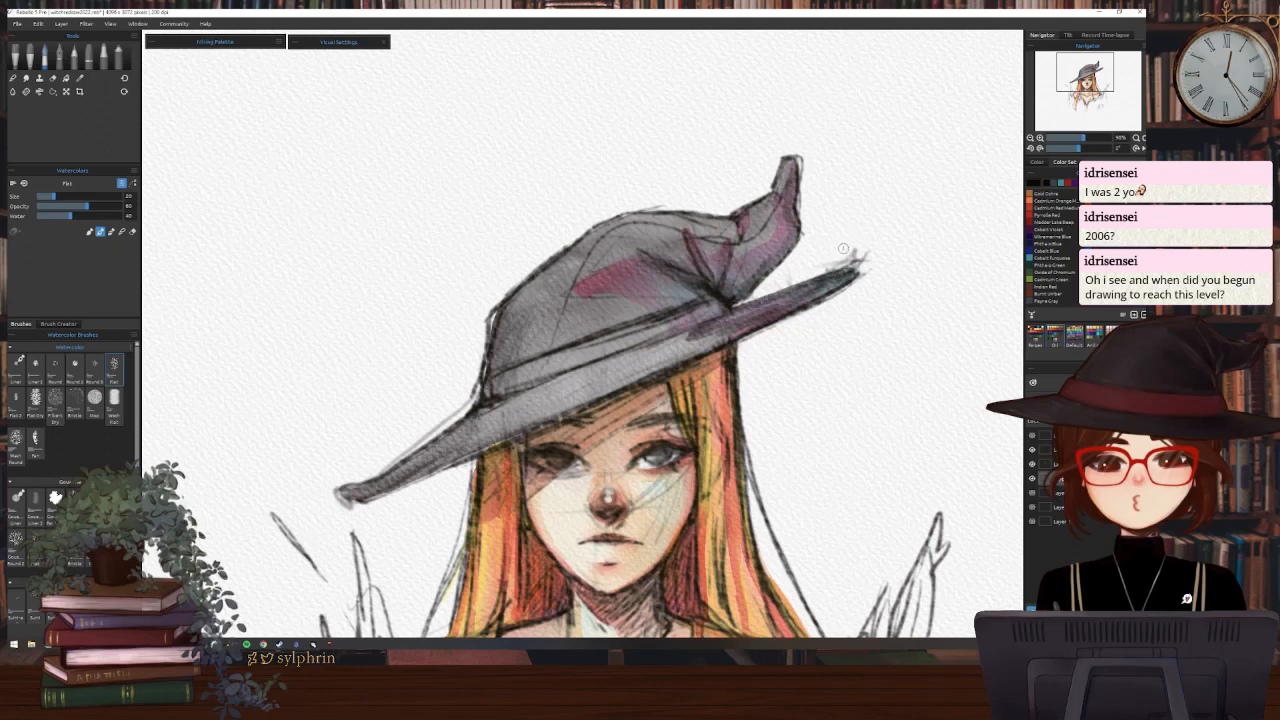
Deepen the dark shading around the gathered folds, curled tip and lower brim edge, varying the Flat brush size
key(])
mouse_move(742, 326)
mouse_down()
mouse_move(683, 351)
mouse_move(843, 275)
mouse_move(610, 358)
mouse_move(733, 322)
mouse_move(673, 348)
mouse_move(776, 311)
mouse_up()
mouse_move(677, 281)
mouse_down()
mouse_move(705, 293)
mouse_move(640, 296)
mouse_move(722, 312)
mouse_up()
mouse_move(623, 261)
mouse_down()
mouse_move(731, 297)
mouse_move(774, 258)
mouse_move(748, 292)
mouse_up()
key([)
mouse_move(792, 166)
mouse_down()
mouse_move(789, 245)
mouse_move(791, 231)
mouse_move(682, 350)
mouse_move(744, 298)
mouse_up()
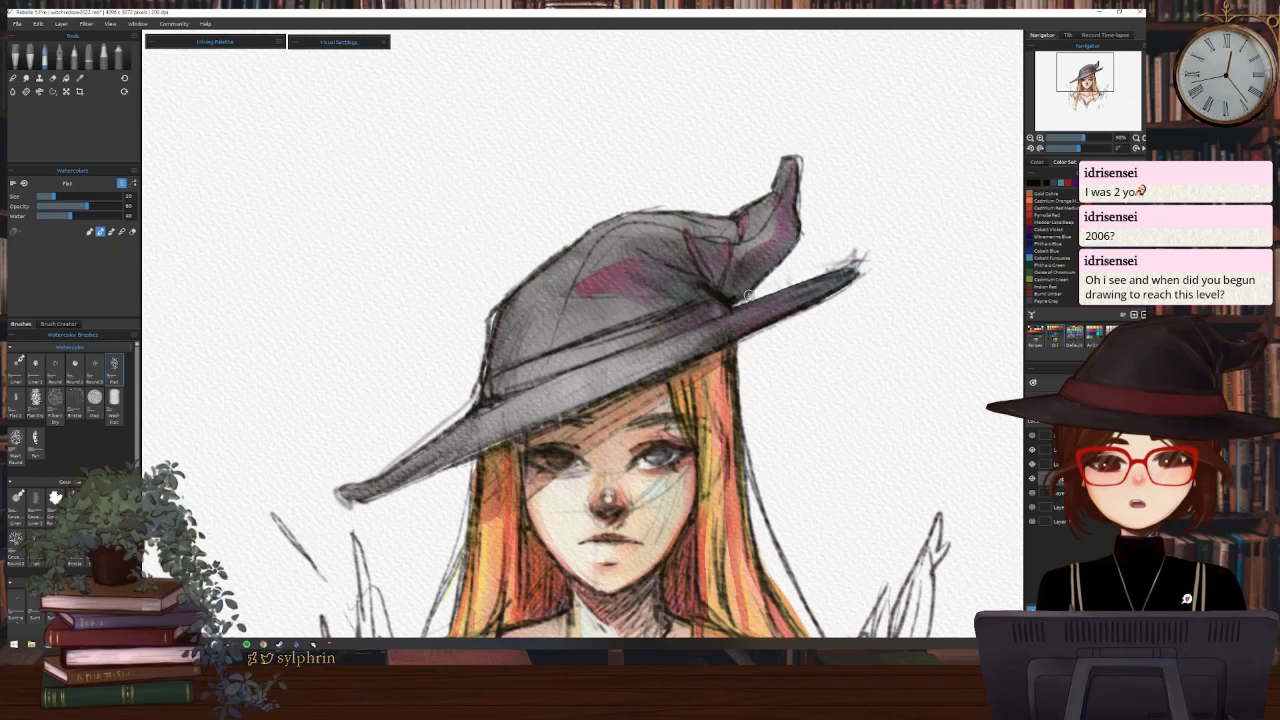
drag(692, 355, 582, 402)
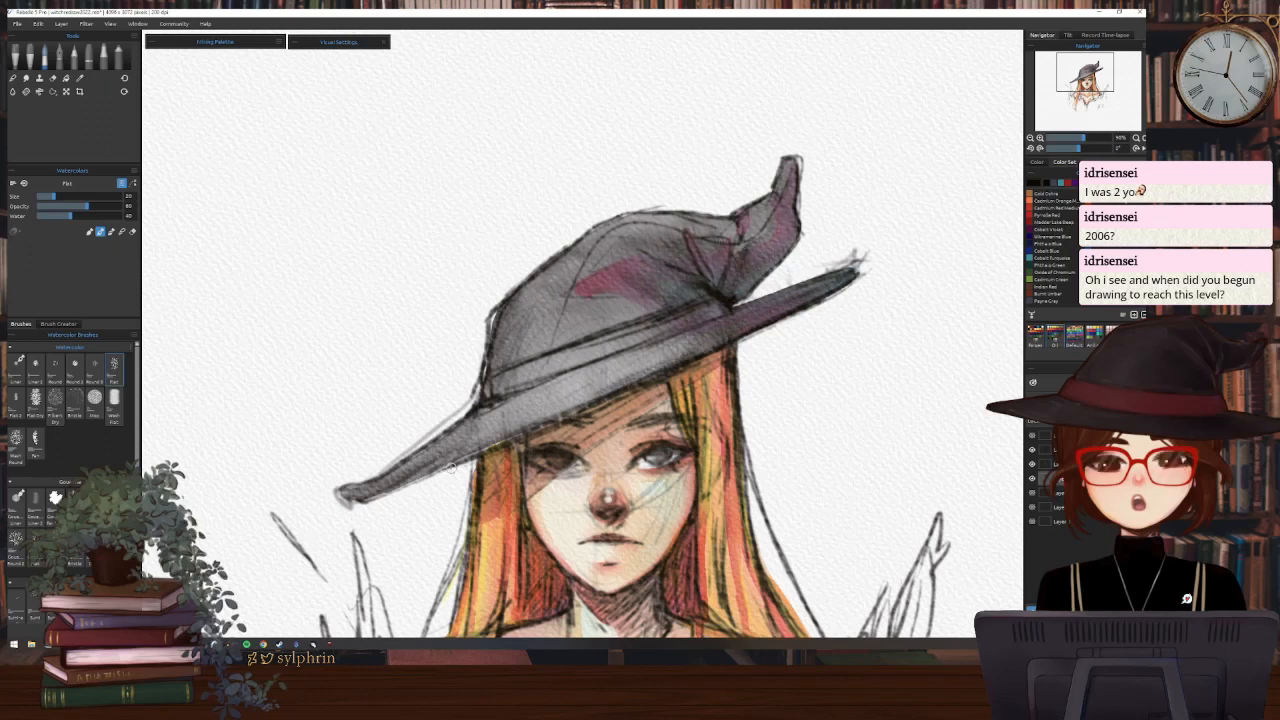
Glaze a pale cream tone over the grey crown and brim with the Flat 2 brush
scroll(1043, 205, up, 1)
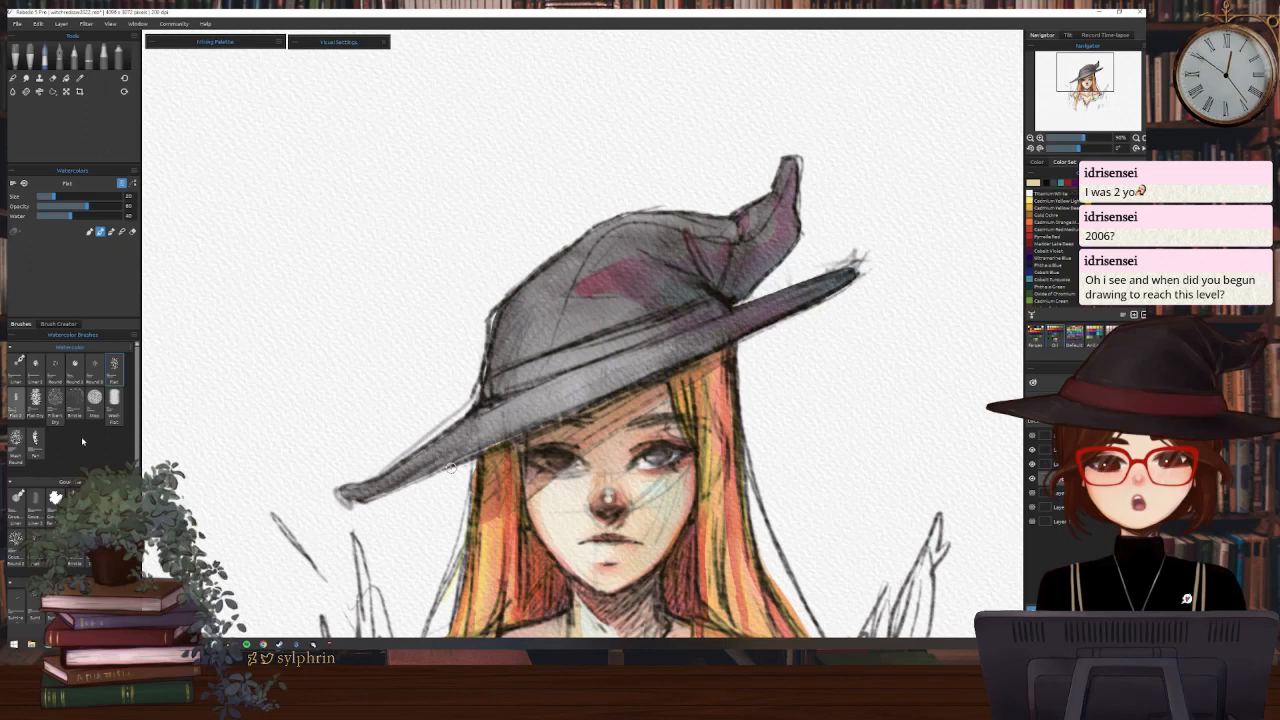
click(16, 398)
mouse_move(621, 229)
mouse_down()
mouse_move(522, 318)
mouse_move(508, 396)
mouse_move(529, 404)
mouse_move(440, 460)
mouse_up()
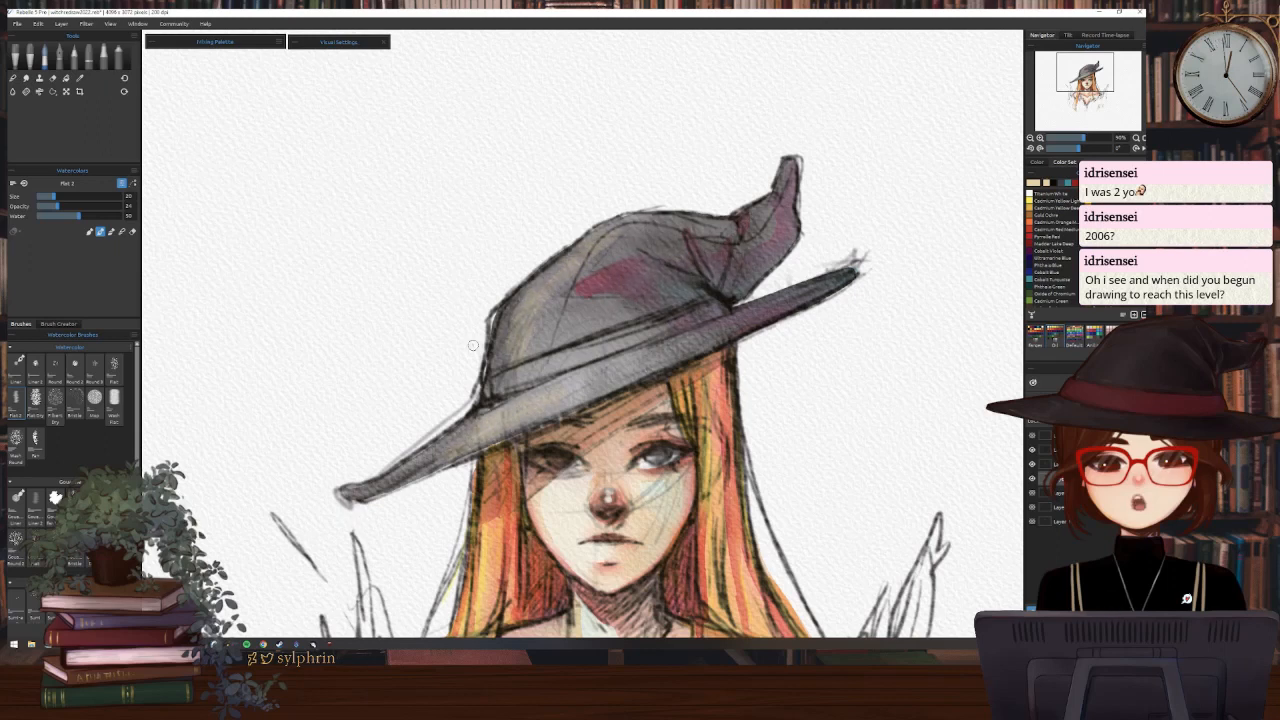
drag(536, 322, 589, 312)
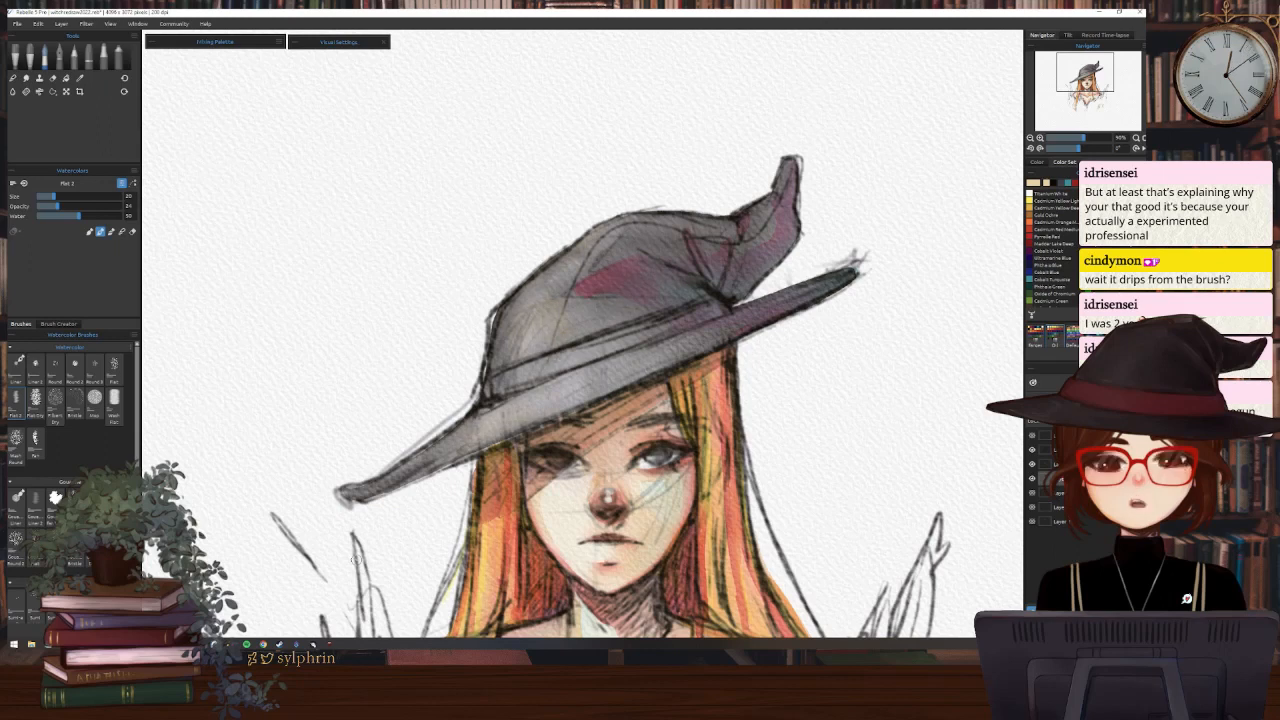
Set the Mop brush's water to 100 and paint a pink wash that drips down the blank paper beside the hat
click(1068, 35)
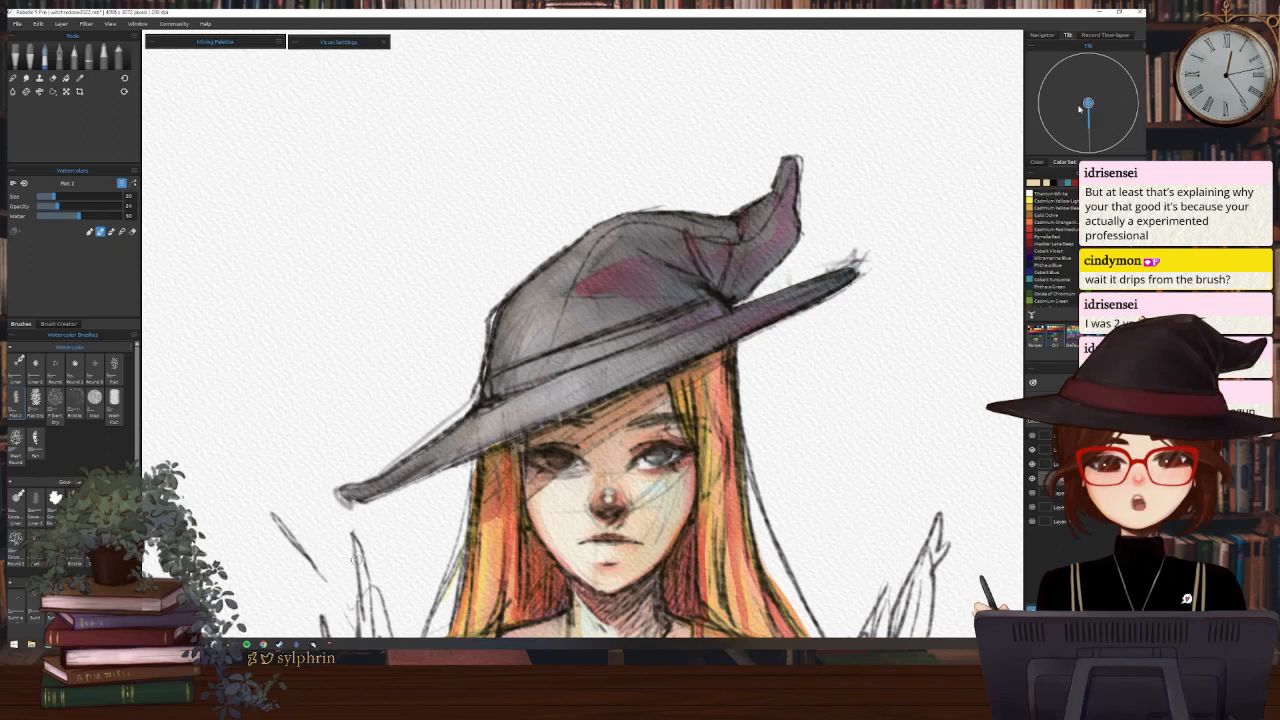
click(1047, 36)
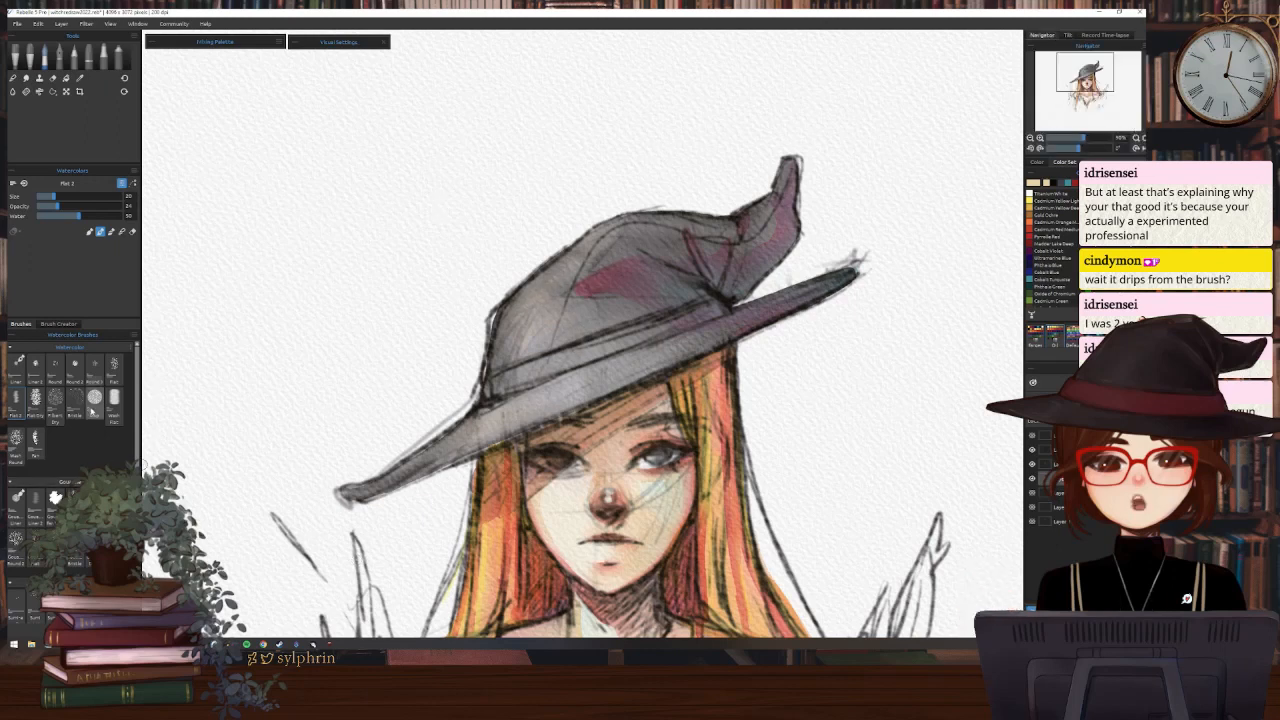
click(94, 397)
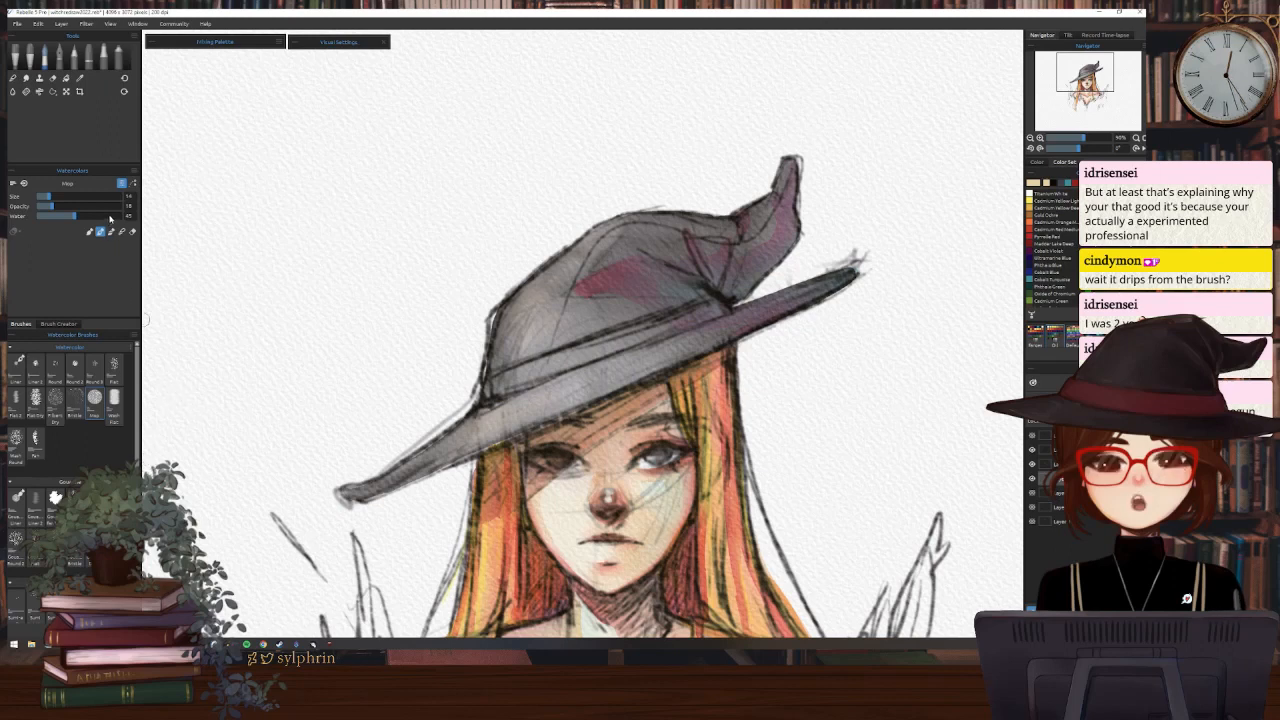
drag(110, 217, 131, 228)
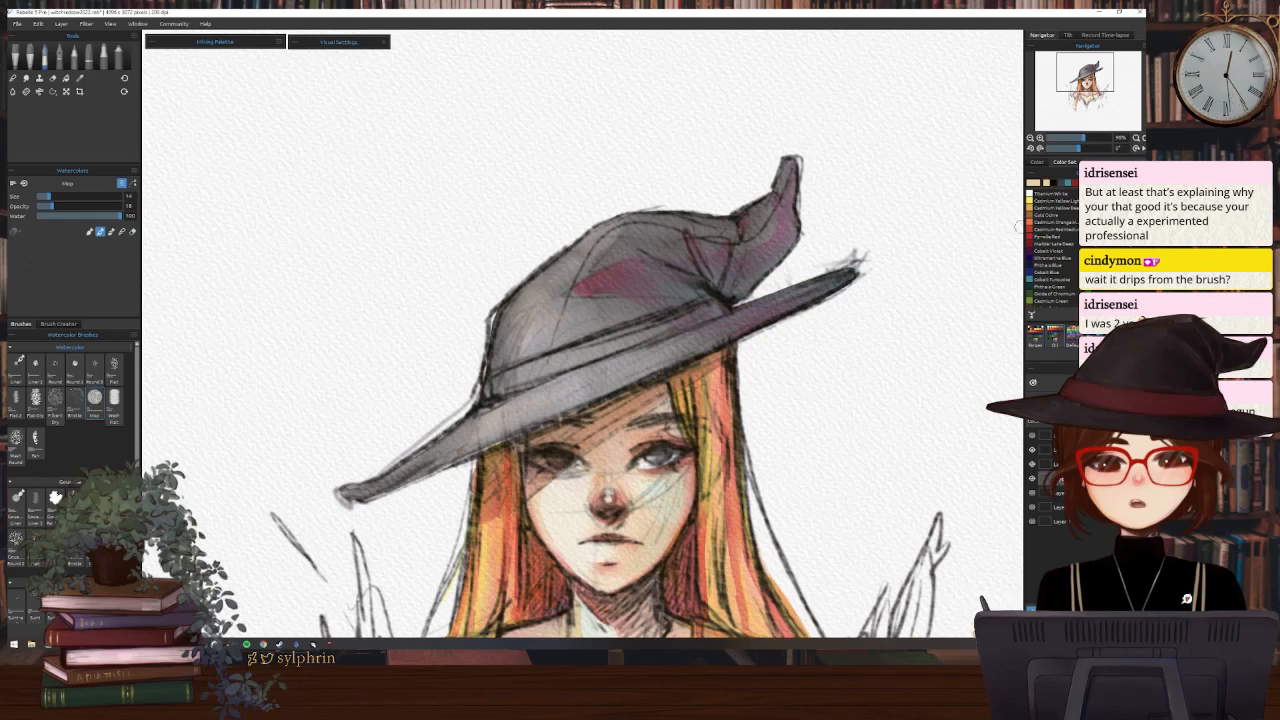
mouse_move(317, 106)
mouse_down()
mouse_move(370, 116)
mouse_move(307, 165)
mouse_move(316, 181)
mouse_move(404, 153)
mouse_up()
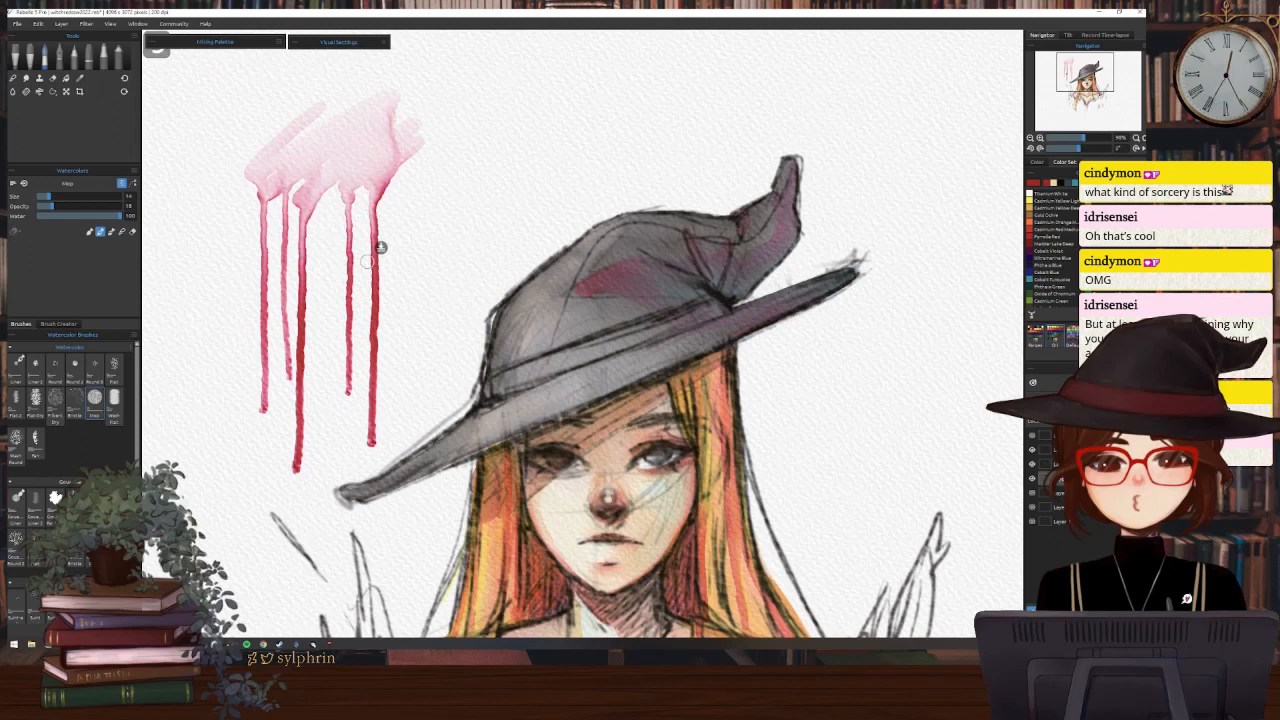
Undo the dripping pink wash on the blank paper beside the hat
key(ctrl+z)
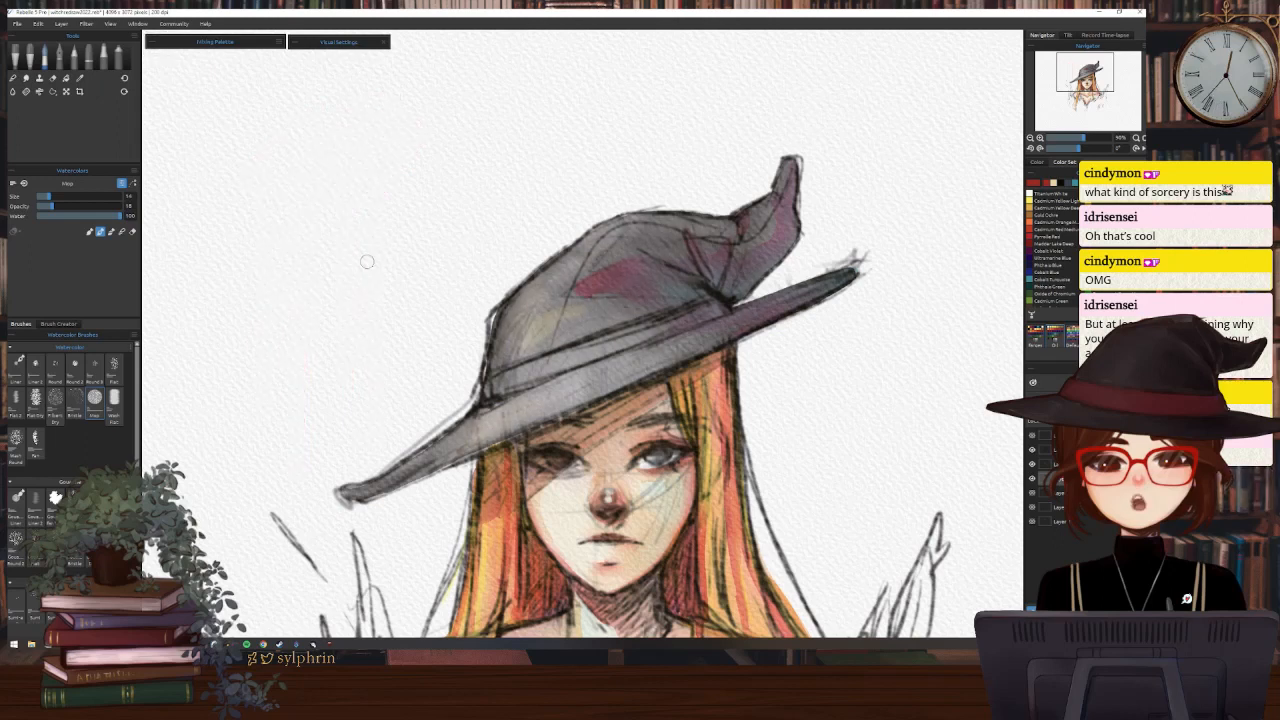
click(1068, 35)
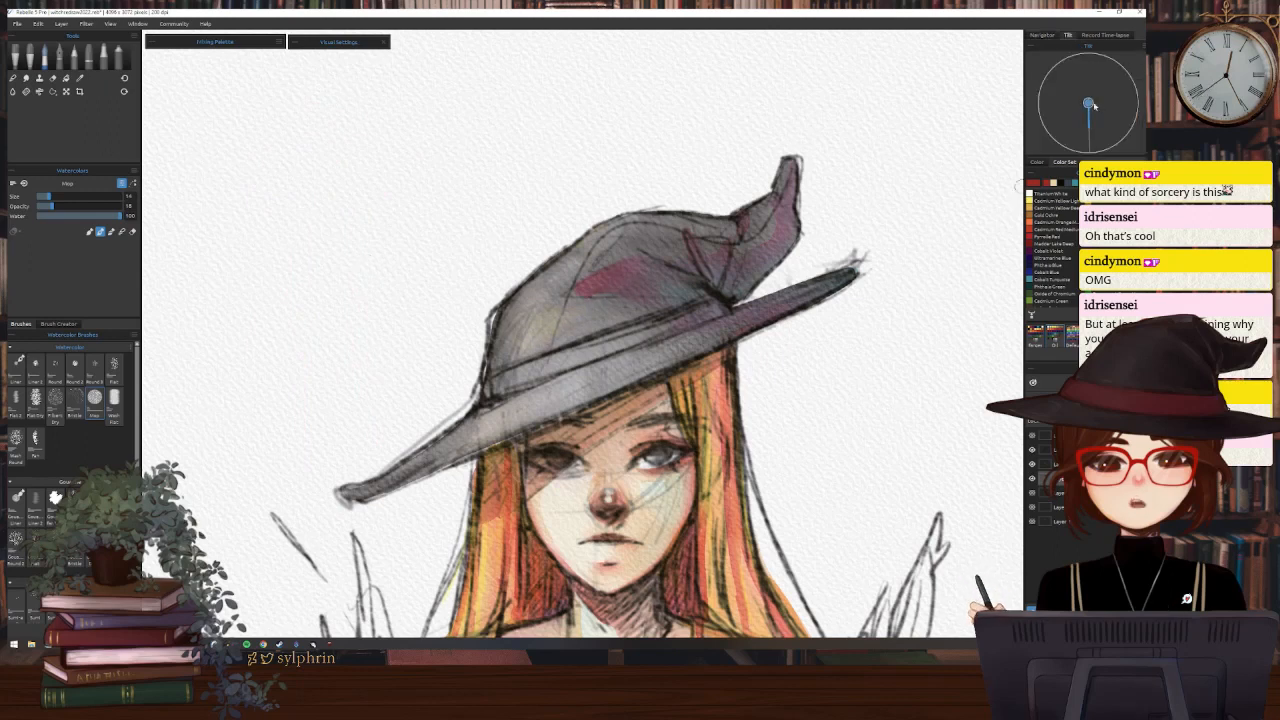
click(1042, 35)
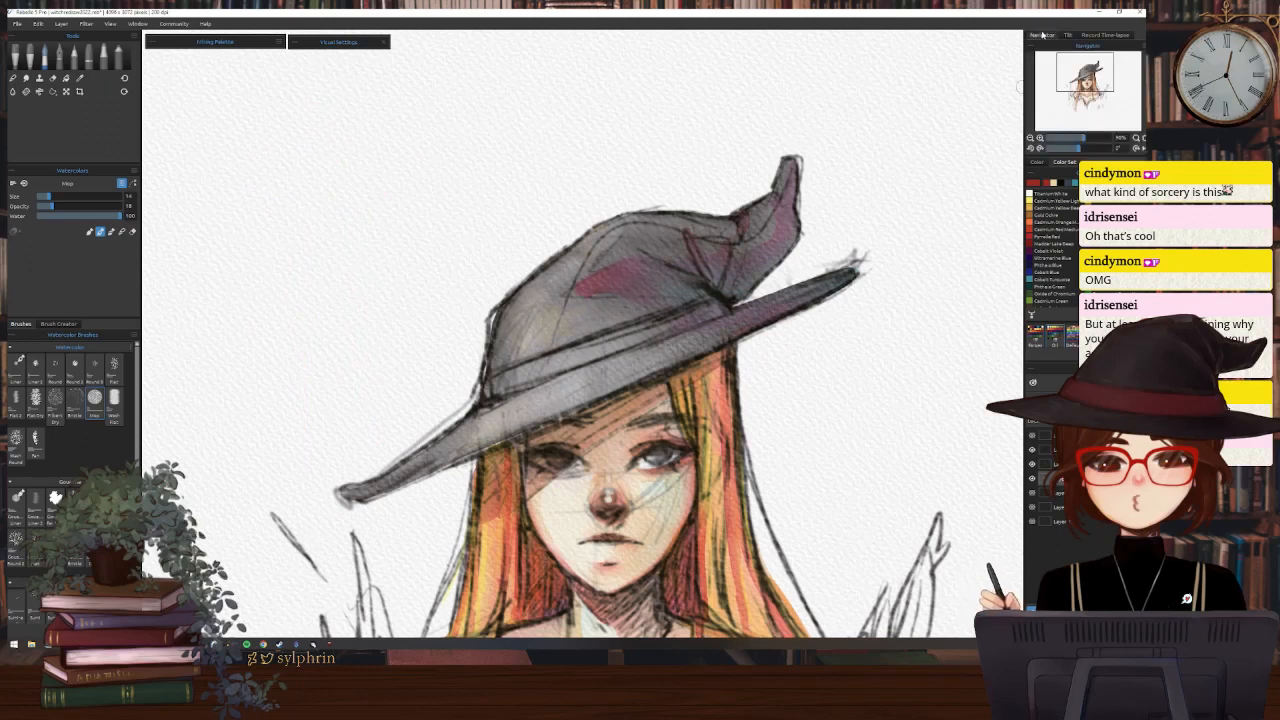
Redirect the canvas tilt diagonally upward and paint a running pink Mop wash on the blank paper beside the hat
click(1068, 35)
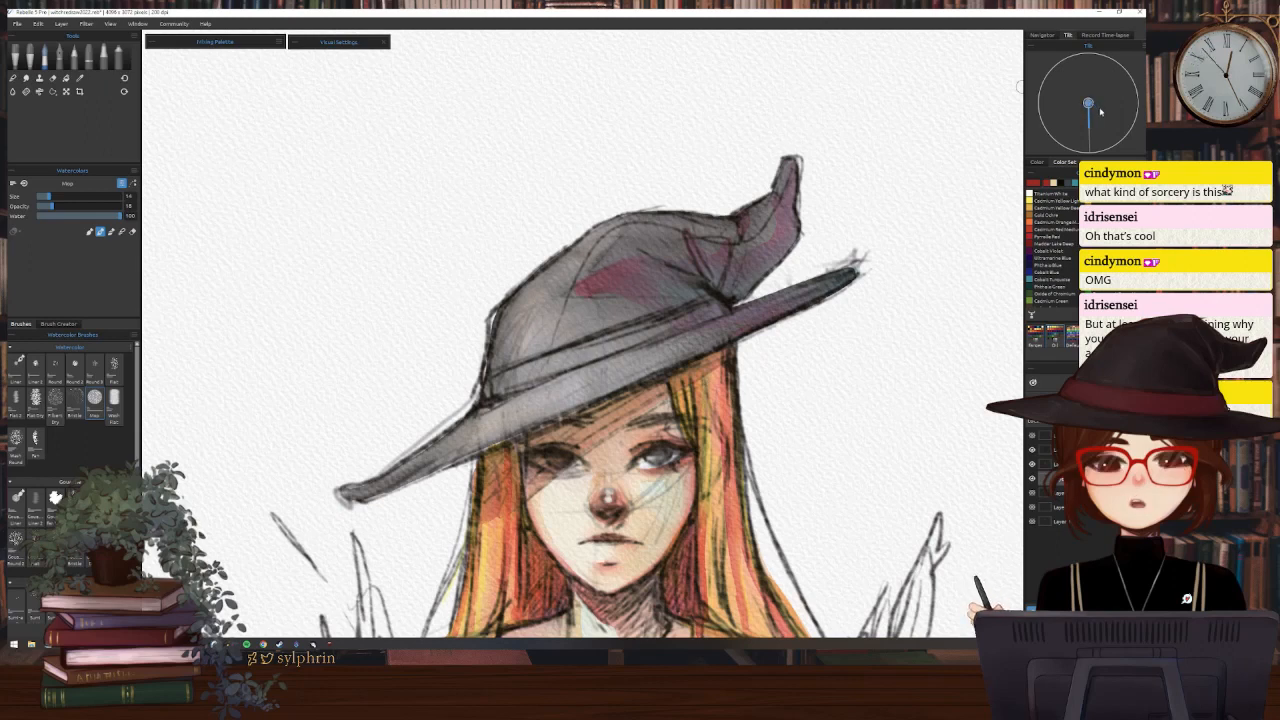
drag(1100, 112, 1121, 82)
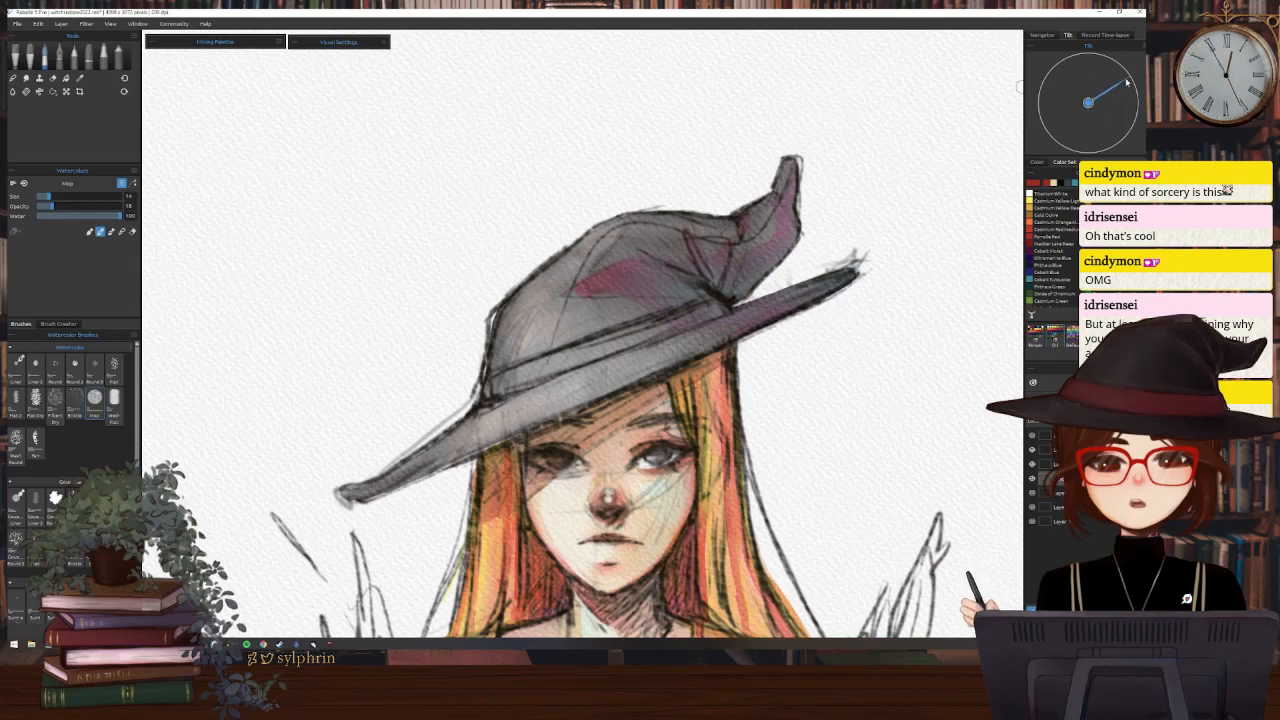
mouse_move(257, 100)
mouse_down()
mouse_move(251, 258)
mouse_move(288, 94)
mouse_move(278, 273)
mouse_move(328, 131)
mouse_move(317, 344)
mouse_up()
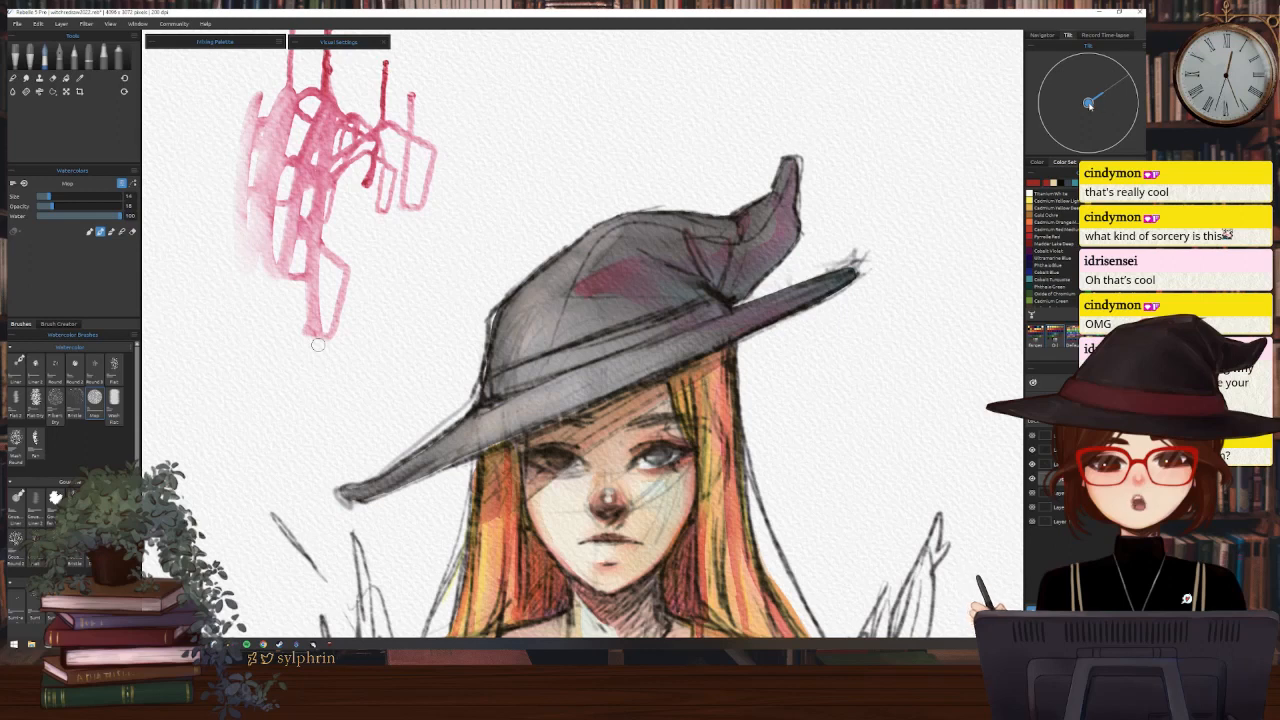
Undo the tilted pink wash beside the hat
click(1047, 34)
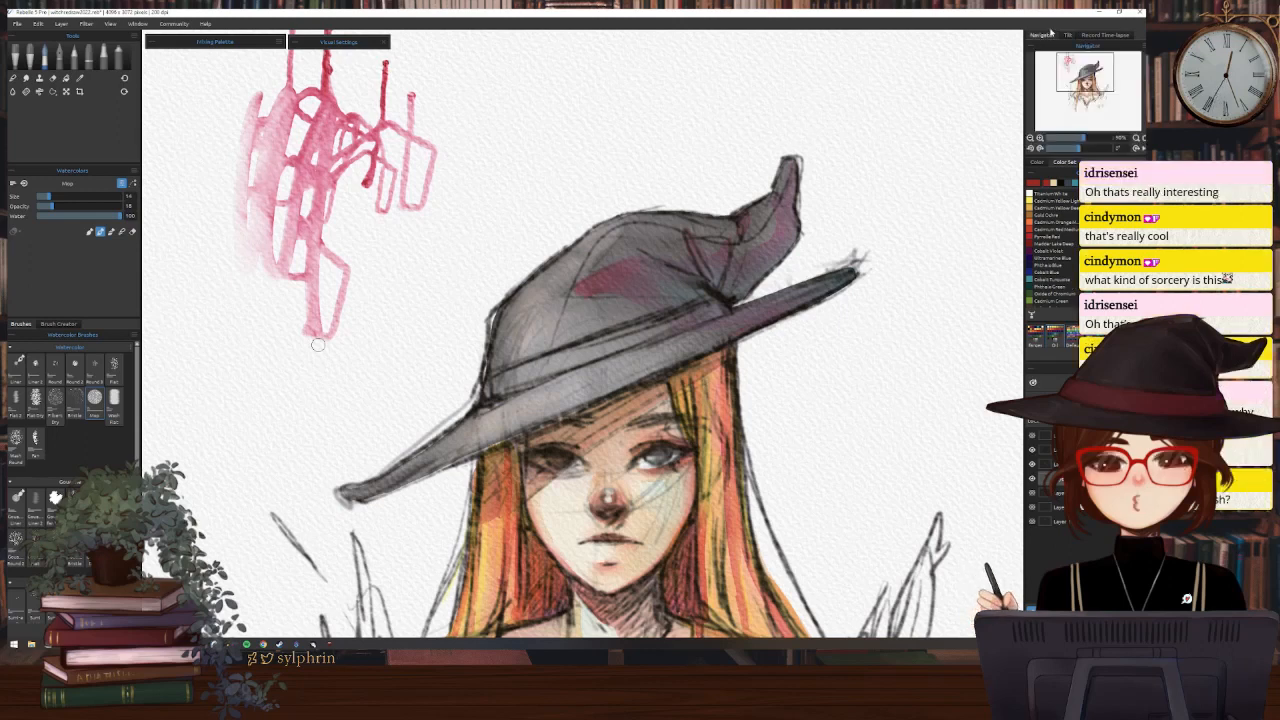
drag(1067, 81, 1063, 81)
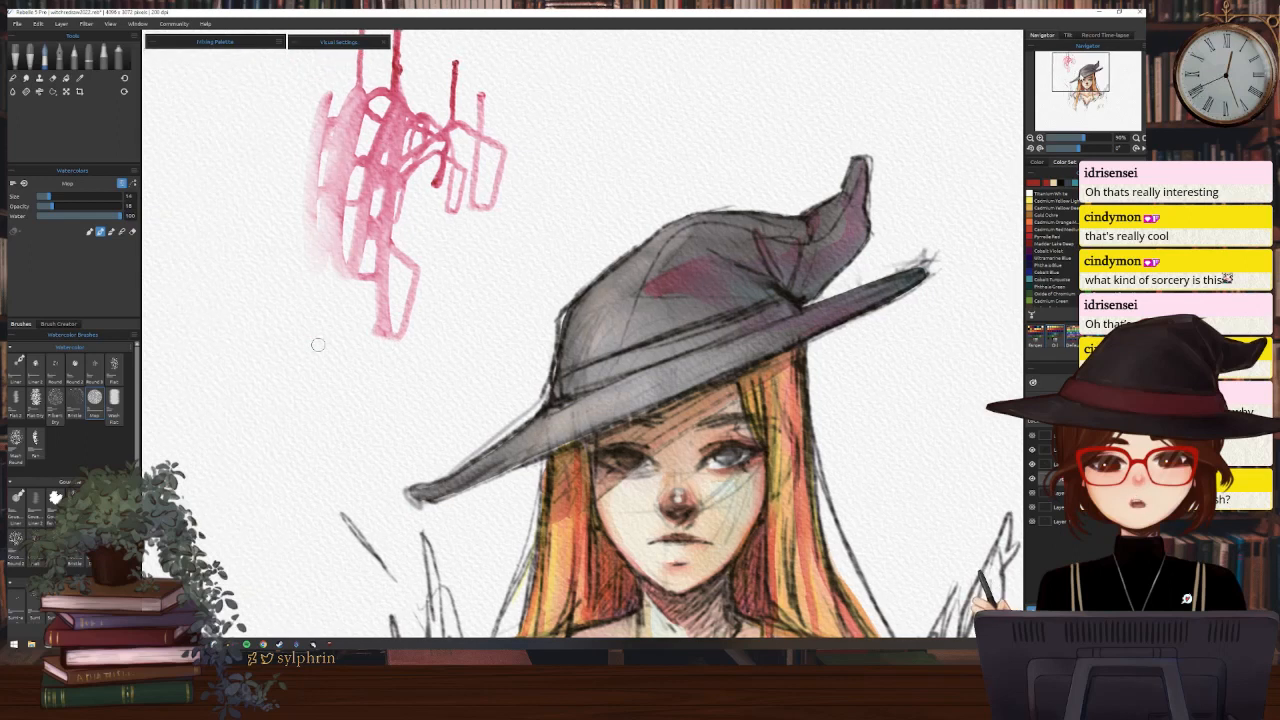
click(1068, 35)
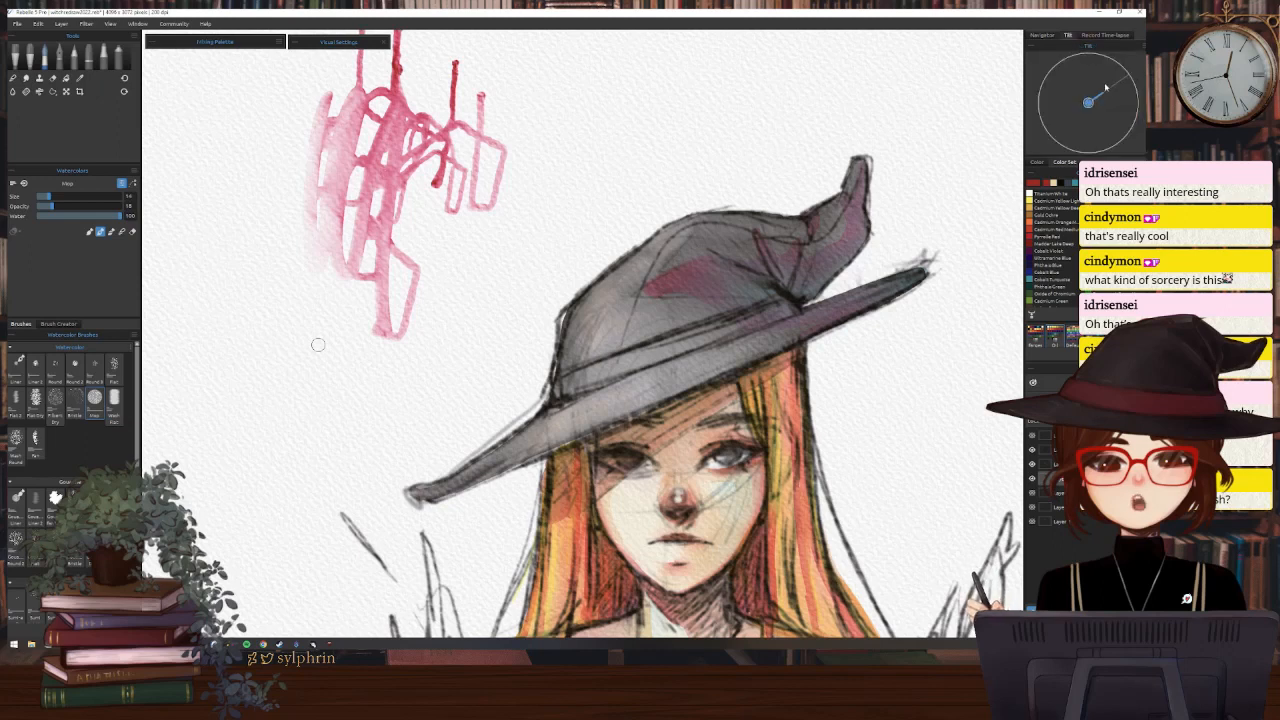
click(1042, 35)
click(1068, 35)
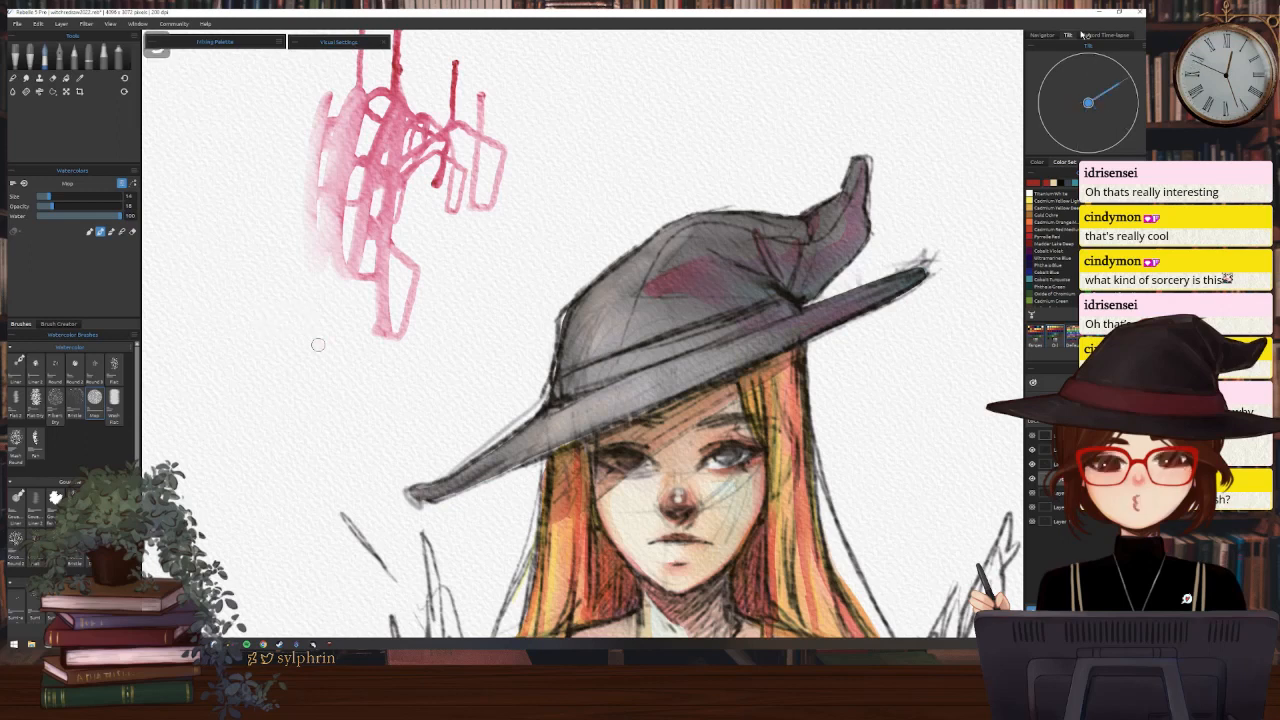
key(ctrl+z)
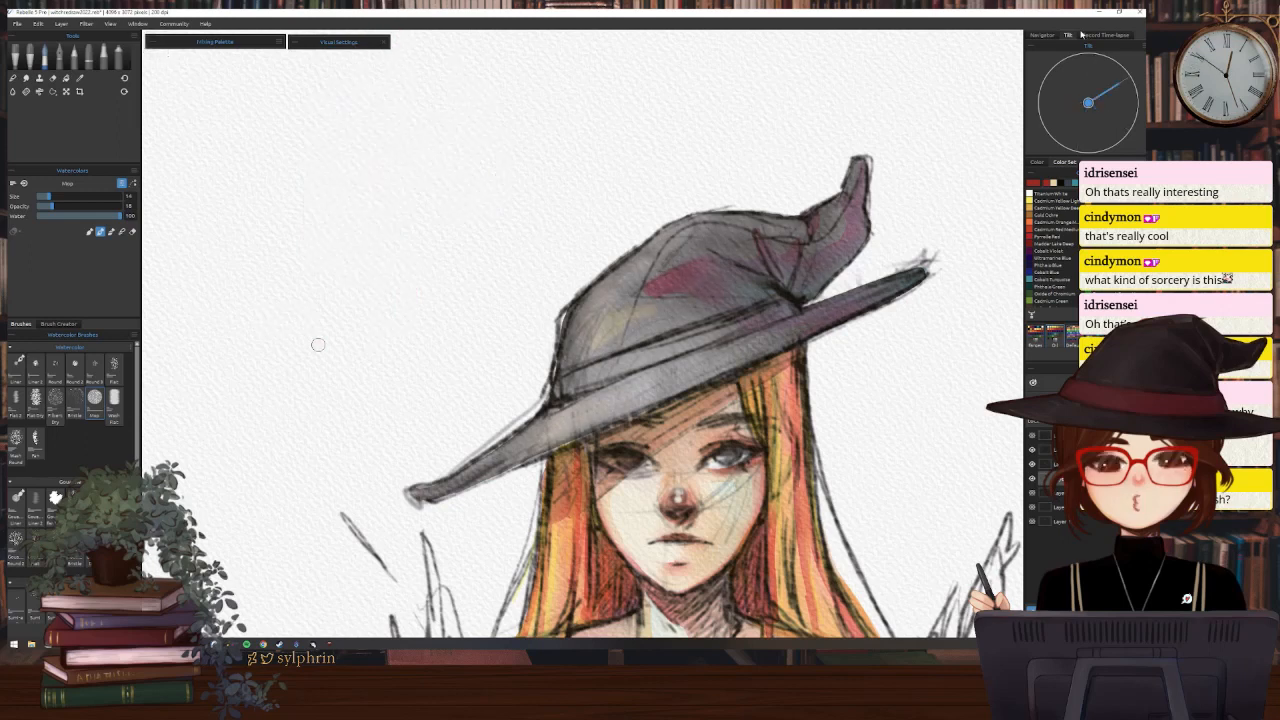
Erase the grey wash from the crown, curled tip and upper brim with an enlarged Square Medium eraser
click(1039, 35)
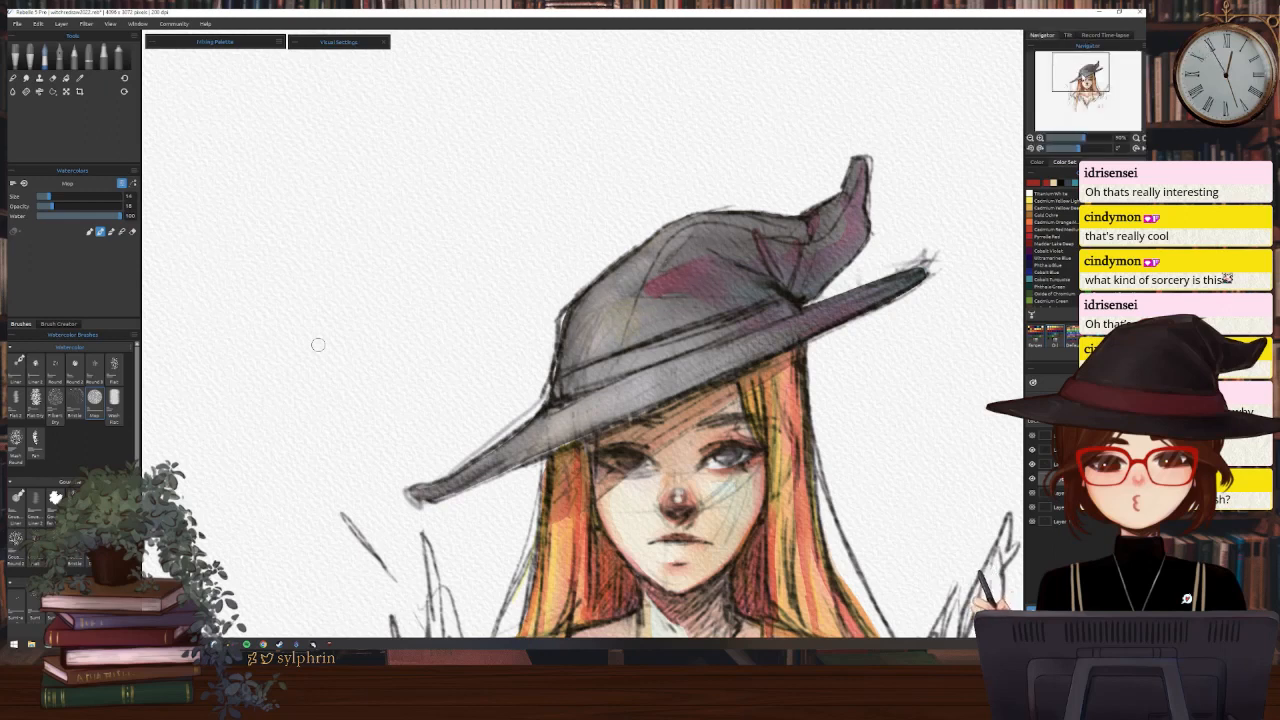
mouse_move(1079, 72)
mouse_down()
mouse_move(1076, 82)
mouse_move(1096, 70)
mouse_up()
click(1030, 138)
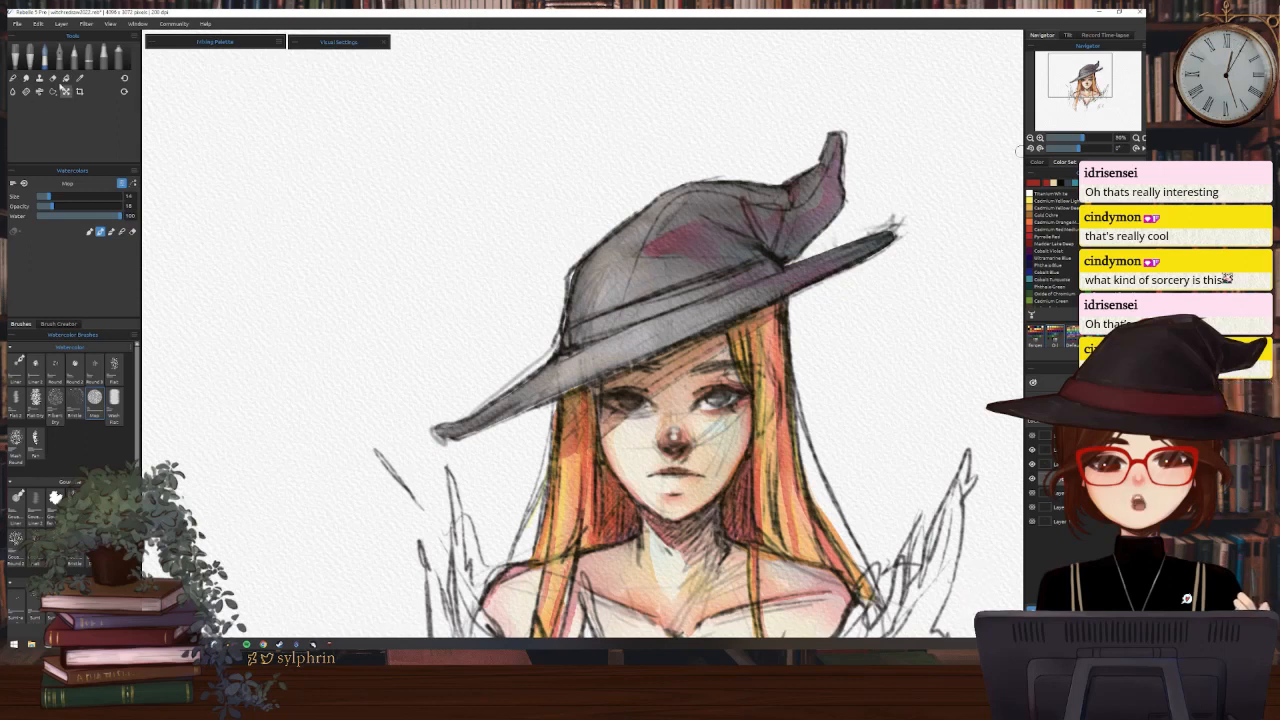
key(e)
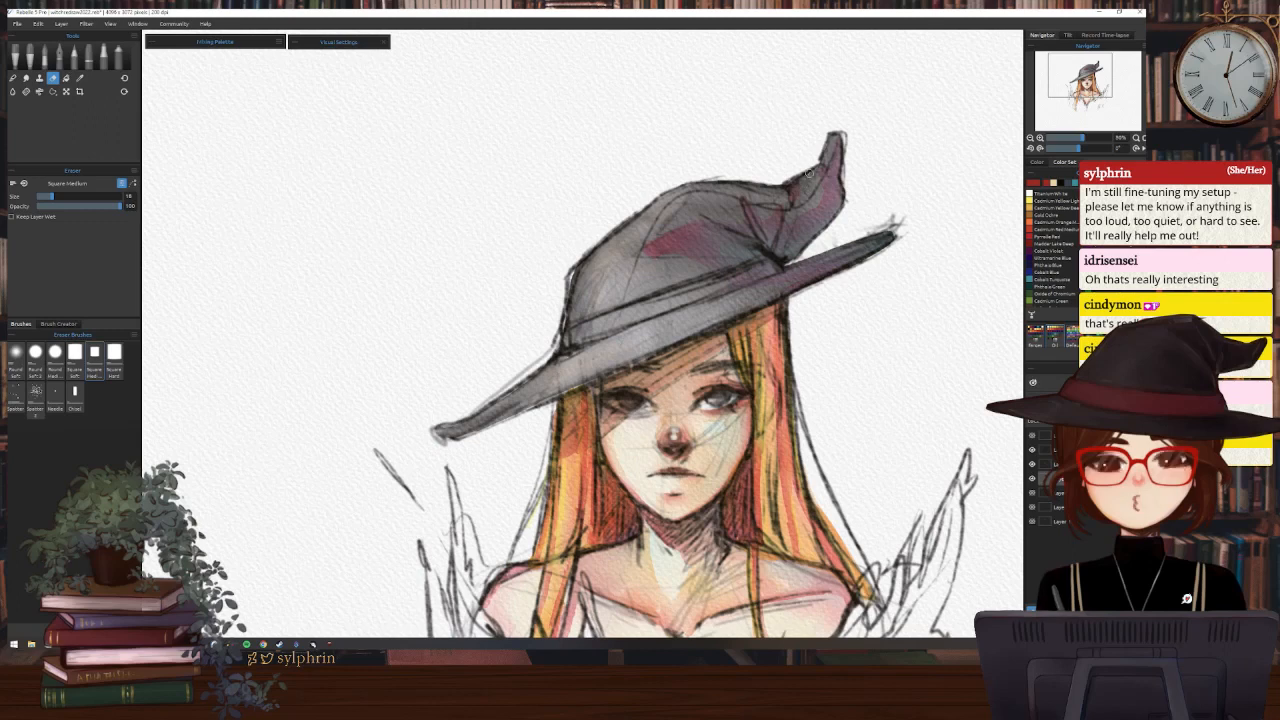
key(])
key(])
key(])
key(])
key(])
key(])
key(])
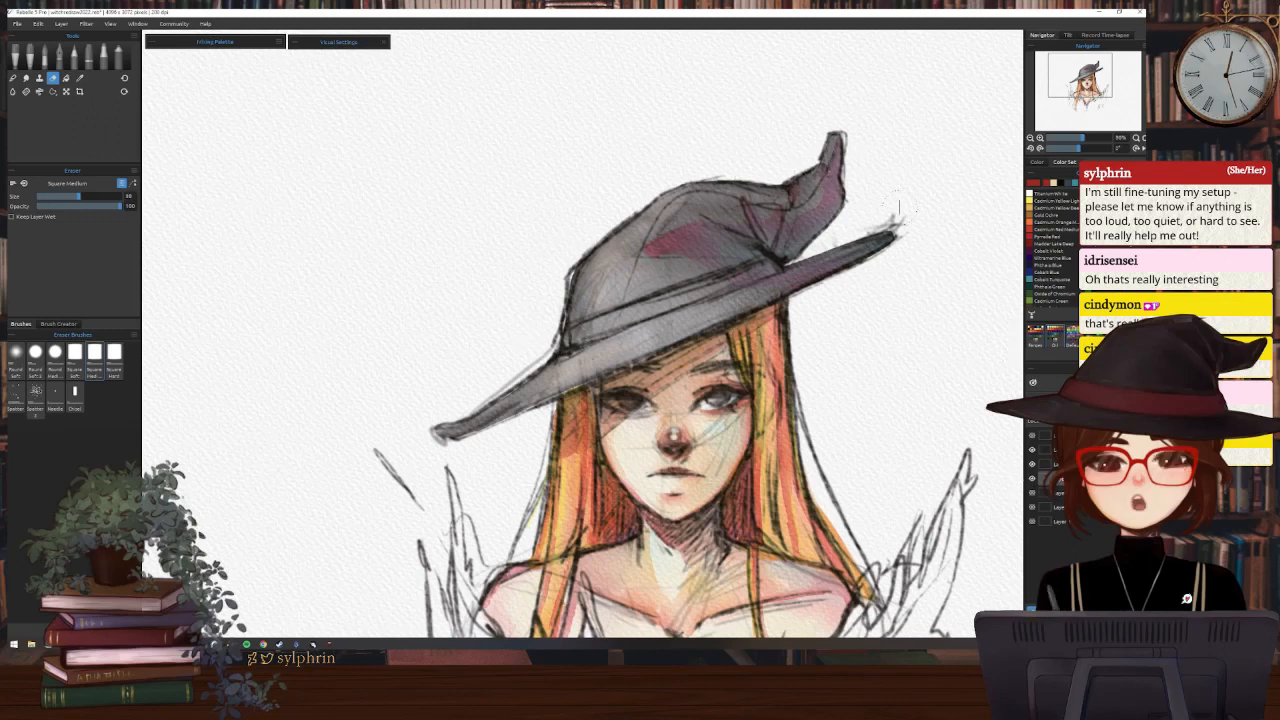
mouse_move(838, 140)
mouse_down()
mouse_move(775, 190)
mouse_move(820, 185)
mouse_move(625, 270)
mouse_move(680, 195)
mouse_up()
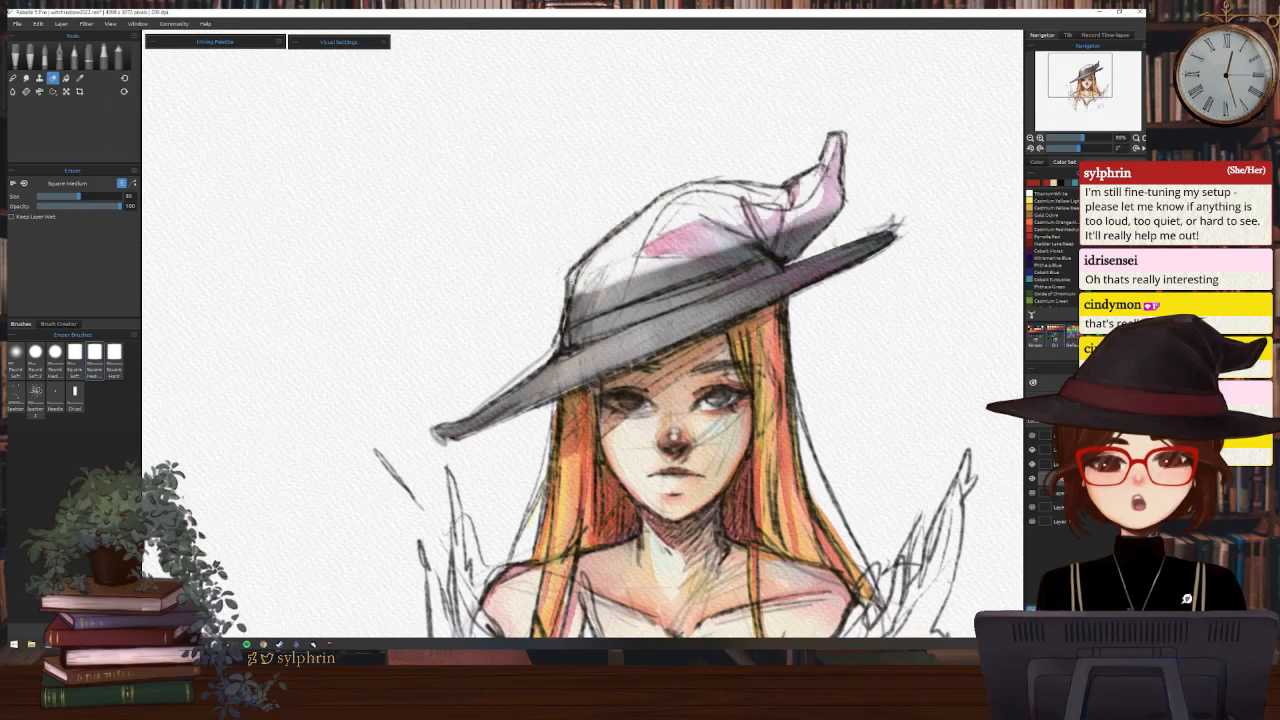
mouse_move(570, 283)
mouse_down()
mouse_move(805, 235)
mouse_move(600, 330)
mouse_up()
drag(885, 235, 600, 350)
Reduce the eraser size and erase the grey from the outer brim below the curled tip and around the hatband
key([)
key([)
key([)
key([)
key([)
drag(835, 258, 680, 305)
drag(772, 266, 732, 278)
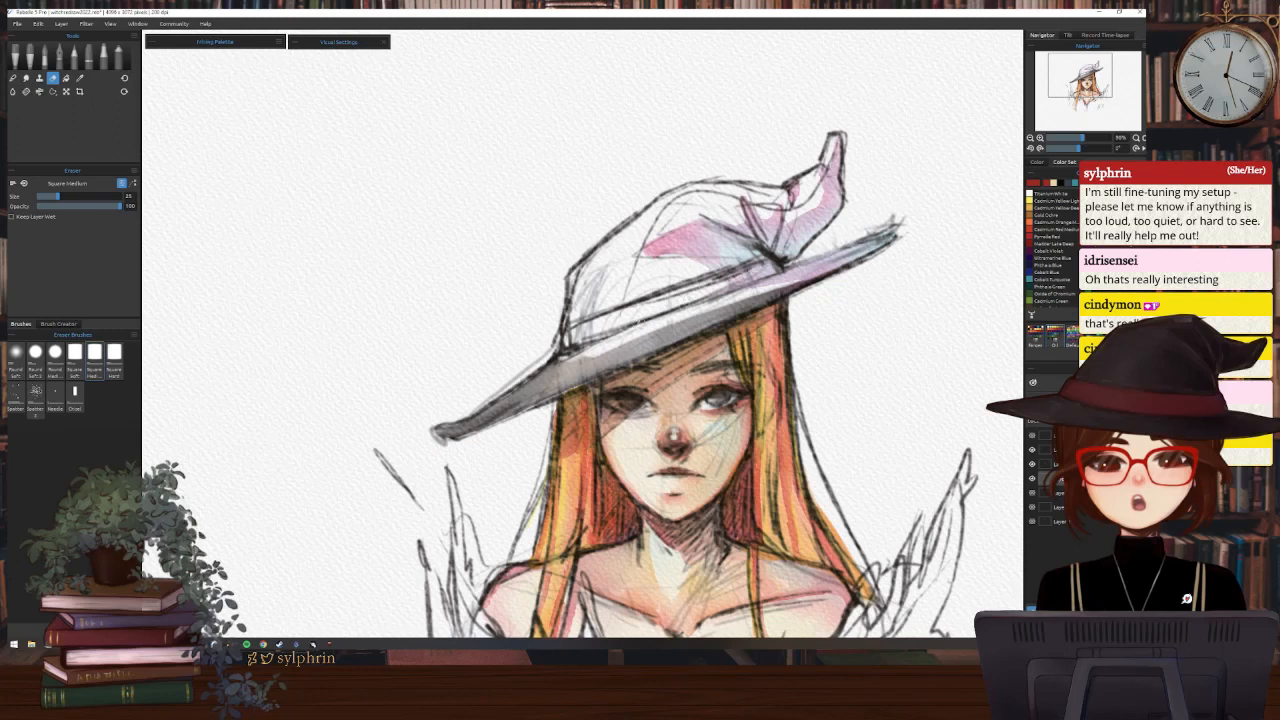
Erase the remaining grey from the drooping brim end and along the lower brim edge above the face
mouse_move(568, 356)
mouse_down()
mouse_move(440, 430)
mouse_move(561, 375)
mouse_move(452, 440)
mouse_up()
drag(596, 354, 544, 390)
mouse_move(556, 382)
mouse_down()
mouse_move(450, 437)
mouse_move(664, 338)
mouse_up()
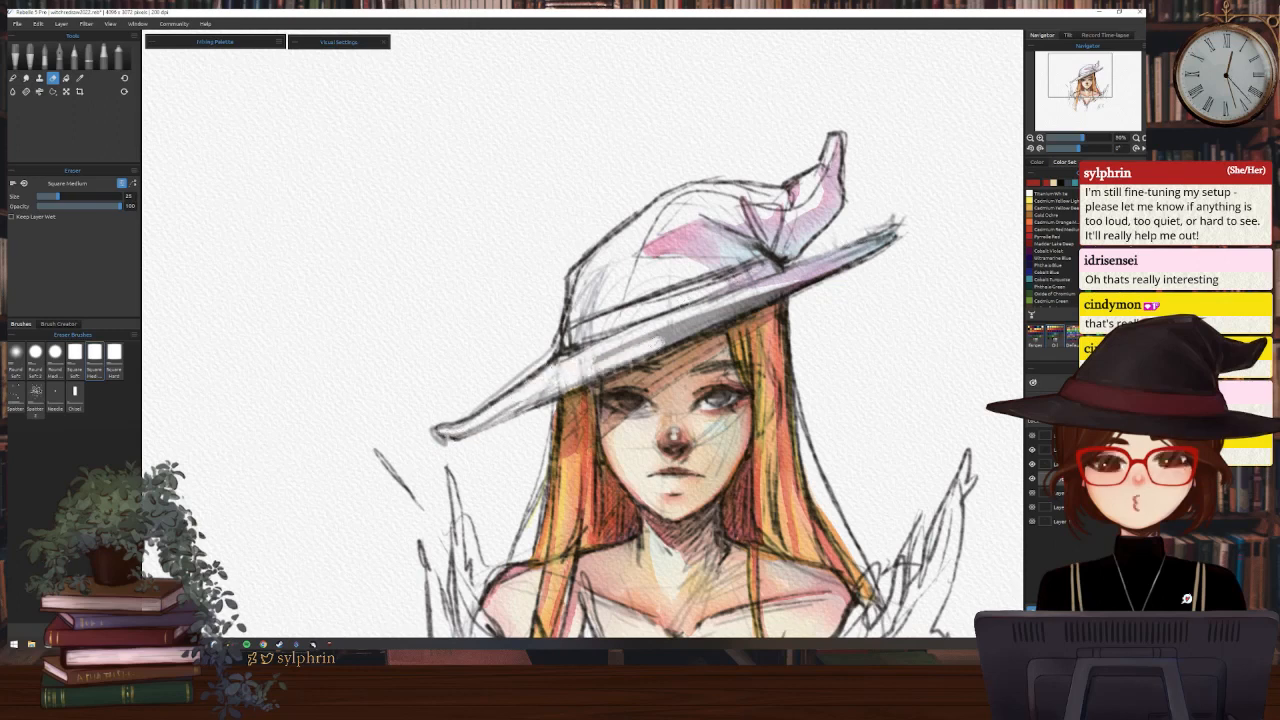
mouse_move(744, 304)
mouse_down()
mouse_move(650, 352)
mouse_move(610, 354)
mouse_up()
drag(670, 326, 592, 366)
drag(720, 310, 604, 355)
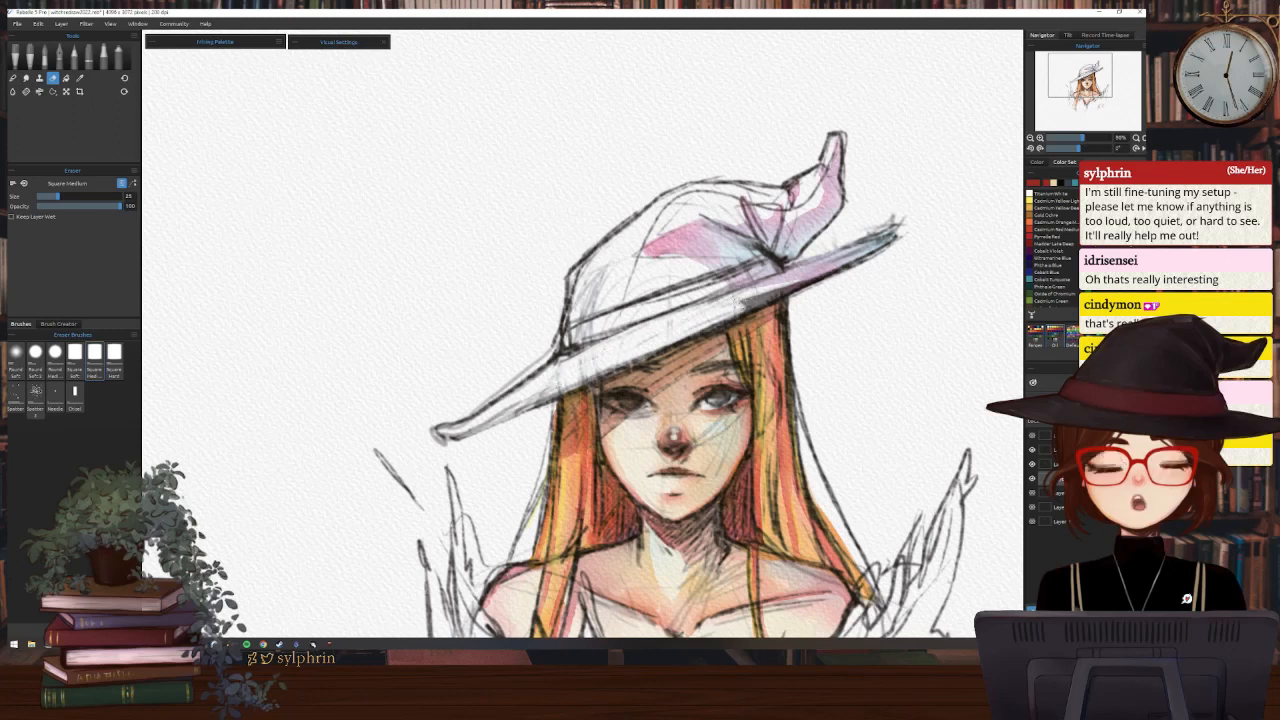
mouse_move(770, 298)
mouse_down()
mouse_move(756, 305)
mouse_move(834, 275)
mouse_up()
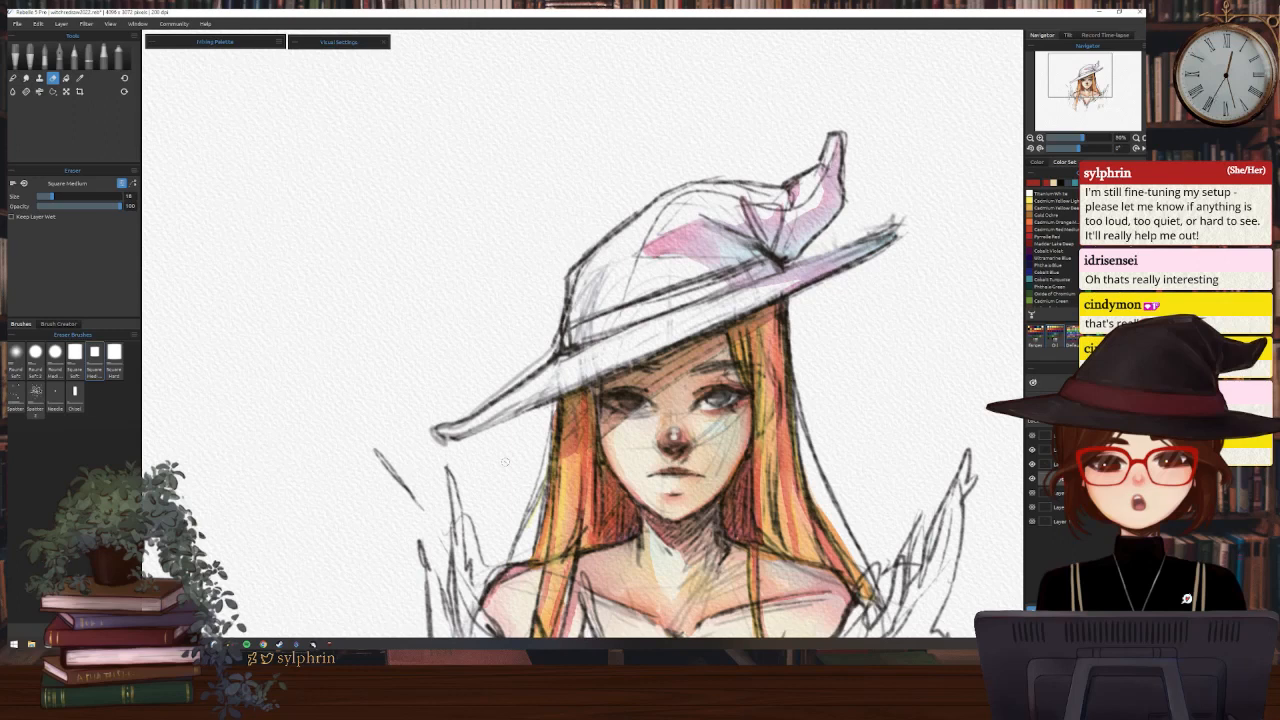
Erase the pink and turquoise washes from the curled tip, crown folds and brim, adjusting the eraser size
key(bracketright)
key(bracketright)
key(bracketright)
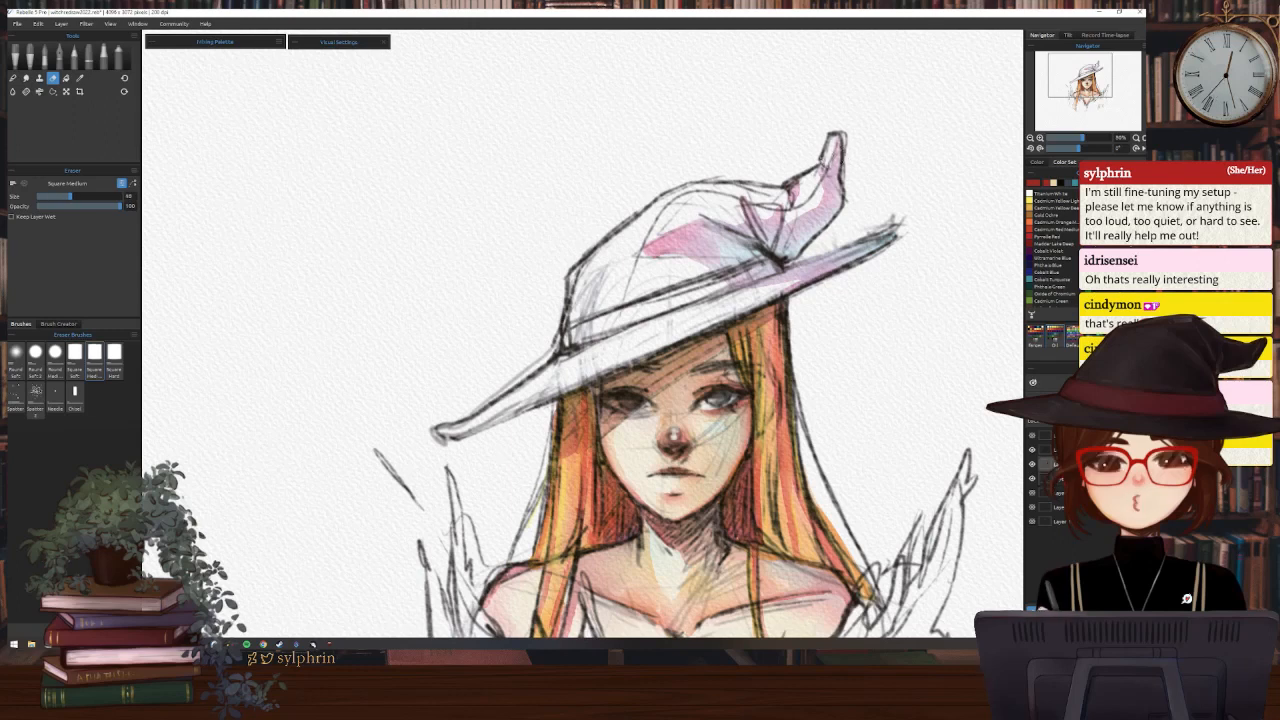
mouse_move(838, 140)
mouse_down()
mouse_move(869, 205)
mouse_move(916, 218)
mouse_move(890, 242)
mouse_up()
mouse_move(760, 198)
mouse_down()
mouse_move(700, 250)
mouse_move(820, 262)
mouse_move(775, 276)
mouse_move(830, 270)
mouse_move(785, 288)
mouse_move(799, 283)
mouse_up()
key(bracketleft)
key(bracketleft)
key(bracketleft)
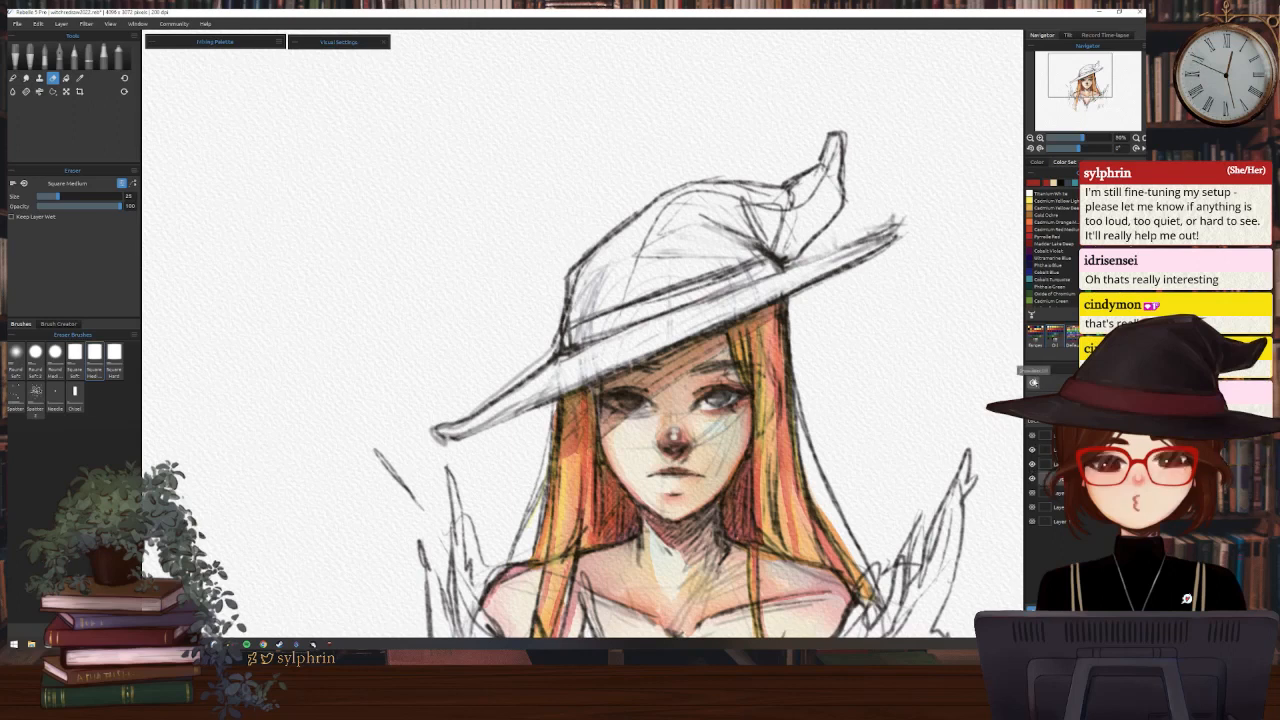
click(1033, 383)
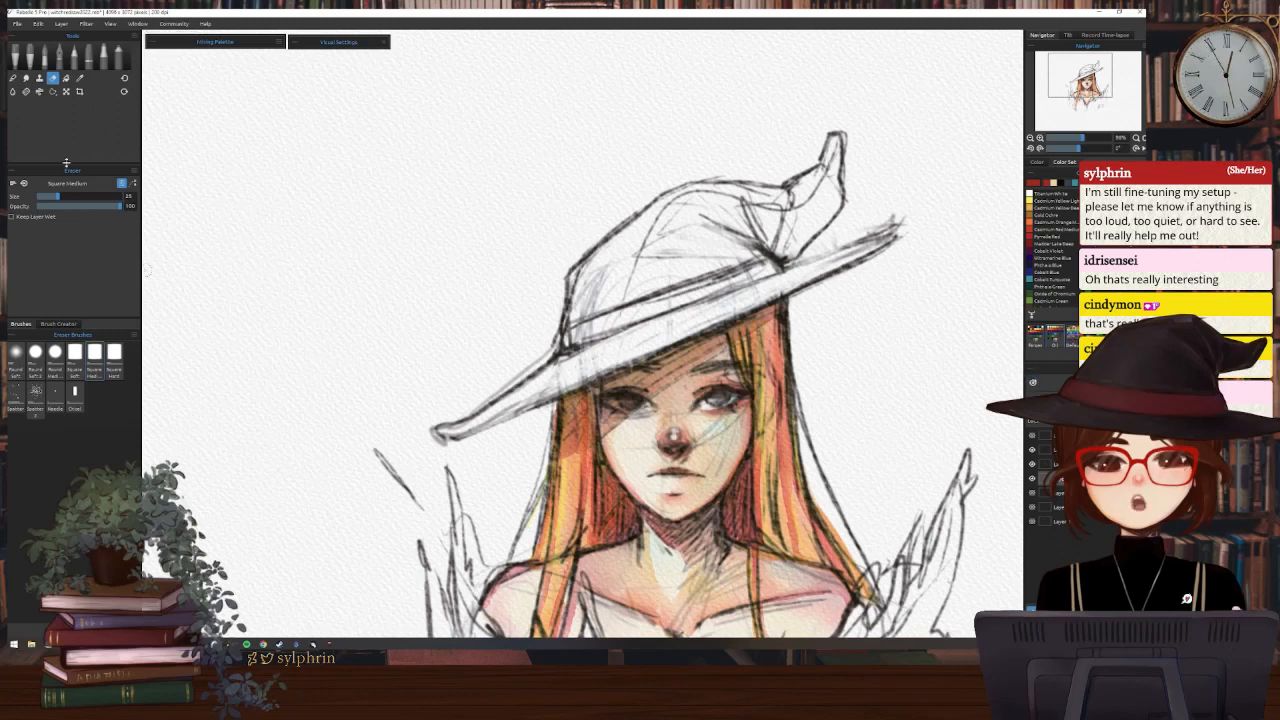
Return to the watercolor Mop brush with reduced water and paint a pale ochre wash along the crown edge and hatband
click(31, 60)
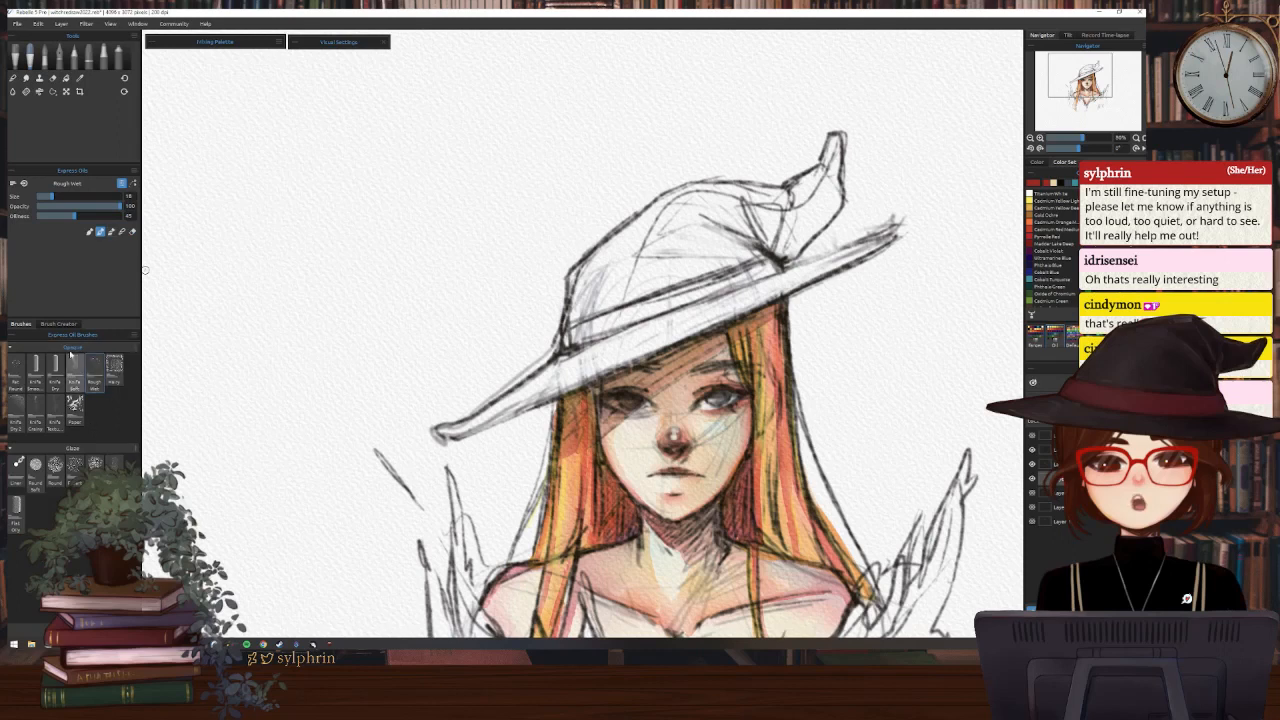
click(44, 60)
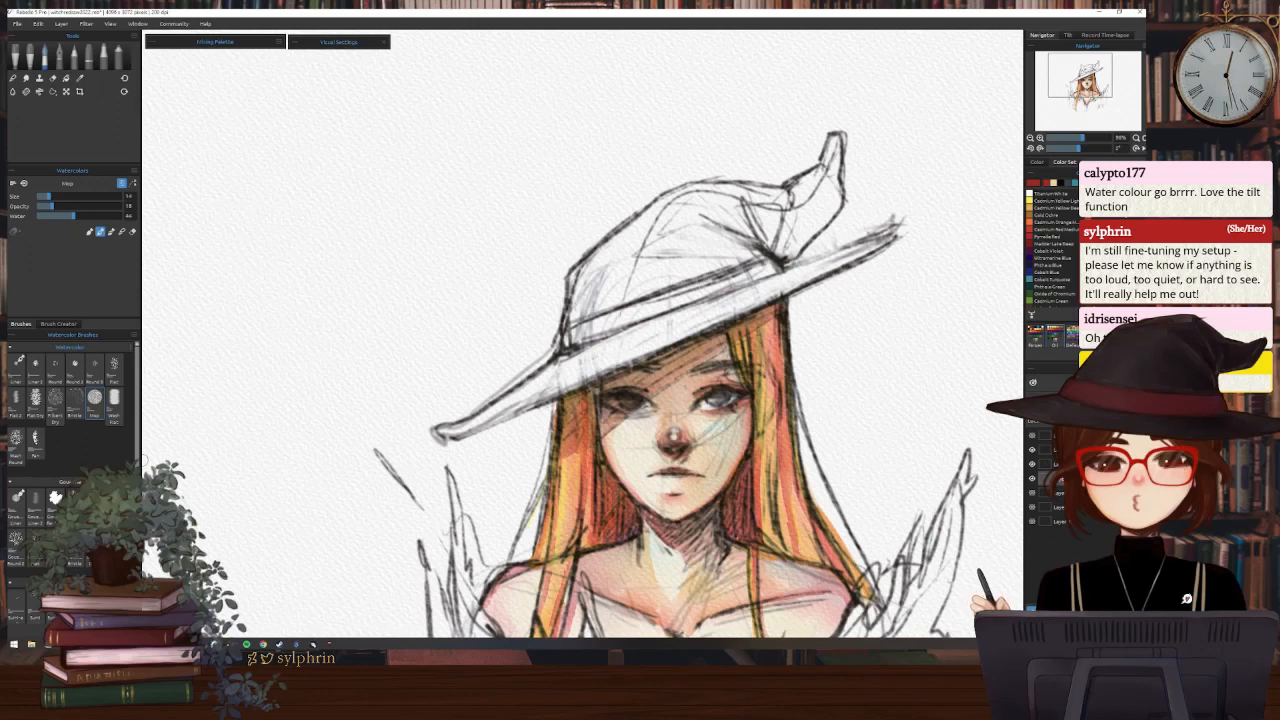
mouse_move(583, 334)
mouse_down()
mouse_move(512, 344)
mouse_move(535, 290)
mouse_up()
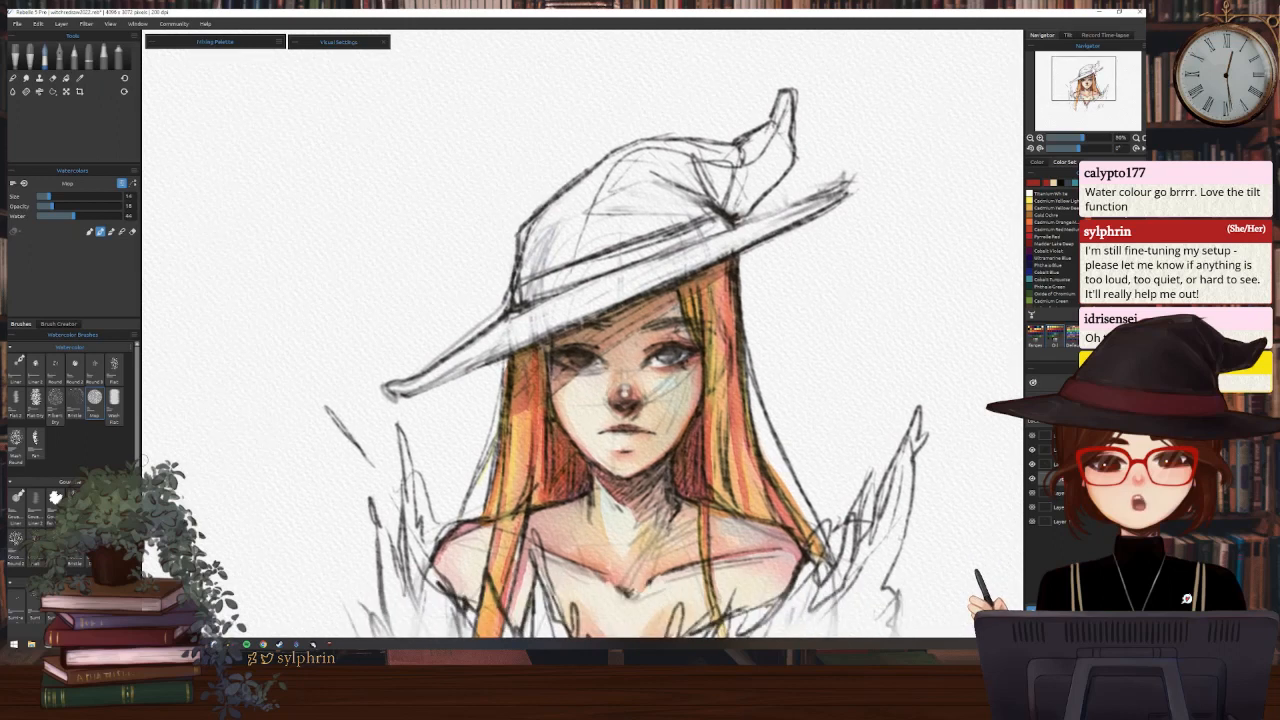
click(1055, 237)
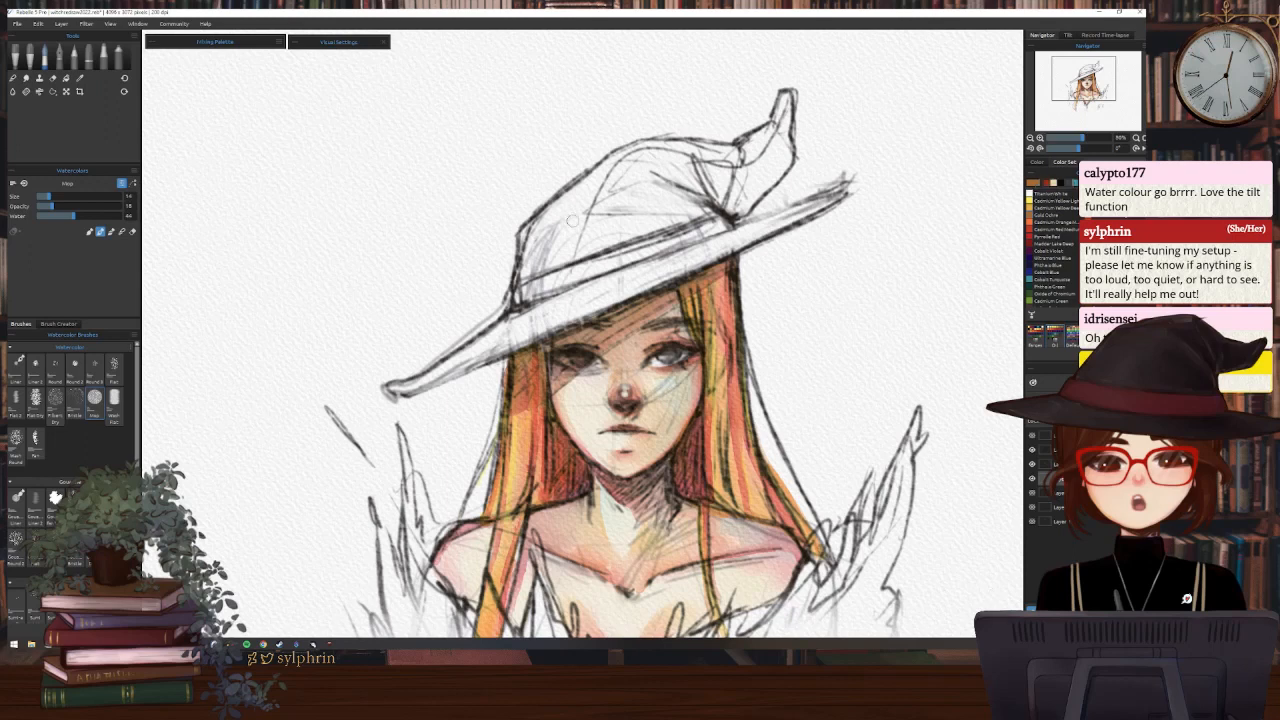
mouse_move(614, 158)
mouse_down()
mouse_move(538, 222)
mouse_move(522, 282)
mouse_up()
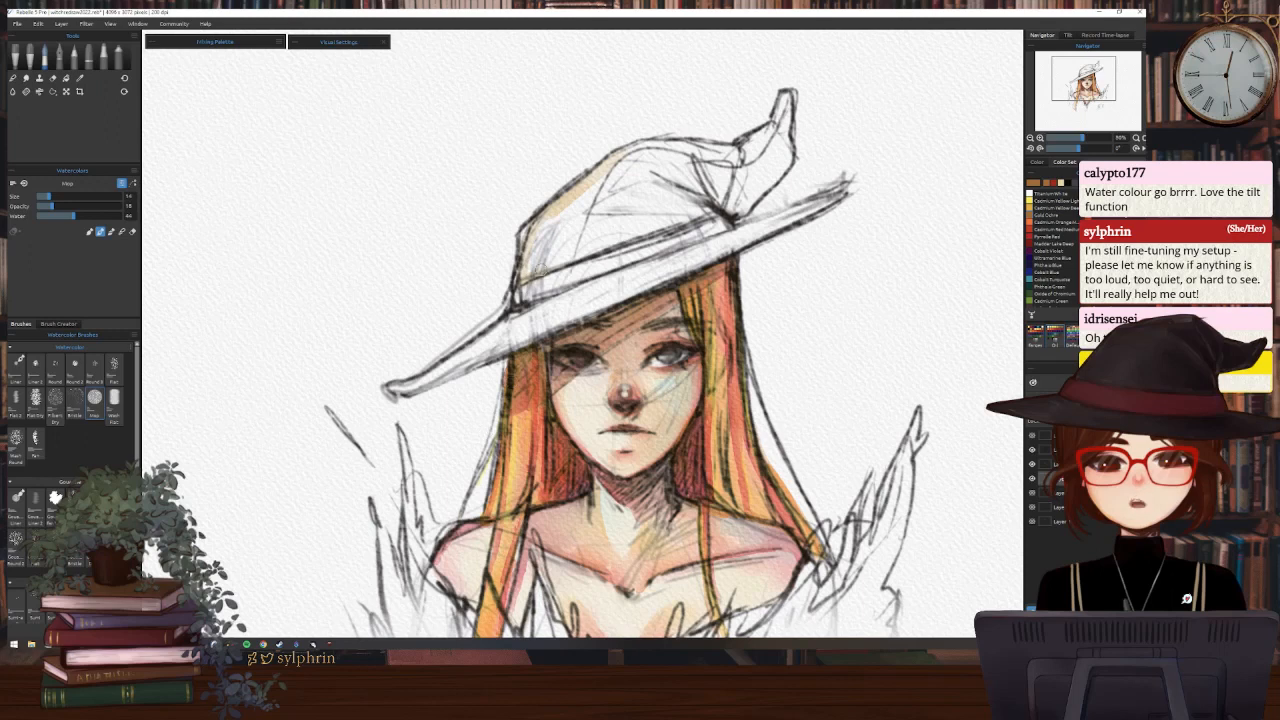
mouse_move(576, 256)
mouse_down()
mouse_move(709, 213)
mouse_move(731, 225)
mouse_move(536, 292)
mouse_up()
mouse_move(646, 240)
mouse_down()
mouse_move(518, 297)
mouse_move(561, 272)
mouse_move(542, 277)
mouse_move(518, 300)
mouse_move(708, 226)
mouse_up()
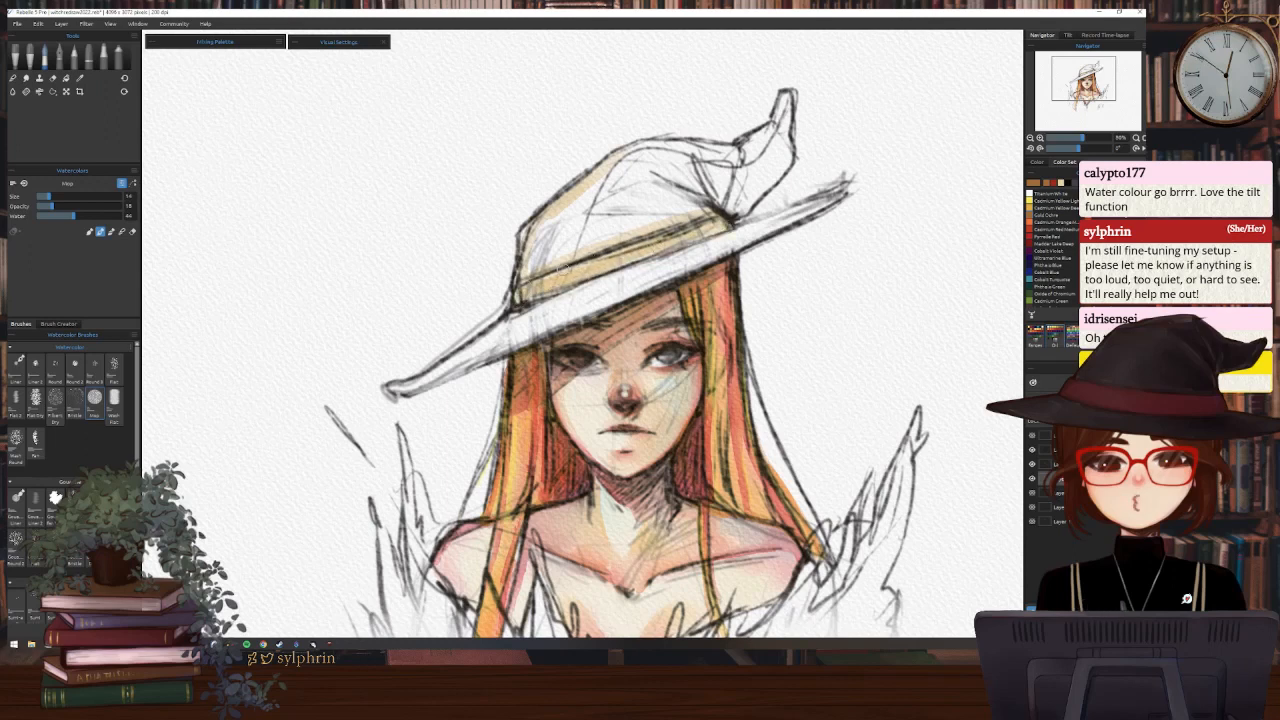
Fill the rest of the crown, the curled tip and the whole brim with the pale ochre wash
mouse_move(640, 150)
mouse_down()
mouse_move(750, 138)
mouse_move(737, 148)
mouse_move(783, 97)
mouse_move(787, 155)
mouse_move(726, 214)
mouse_up()
mouse_move(772, 130)
mouse_down()
mouse_move(750, 183)
mouse_move(642, 156)
mouse_move(618, 190)
mouse_move(738, 180)
mouse_move(700, 210)
mouse_move(729, 207)
mouse_up()
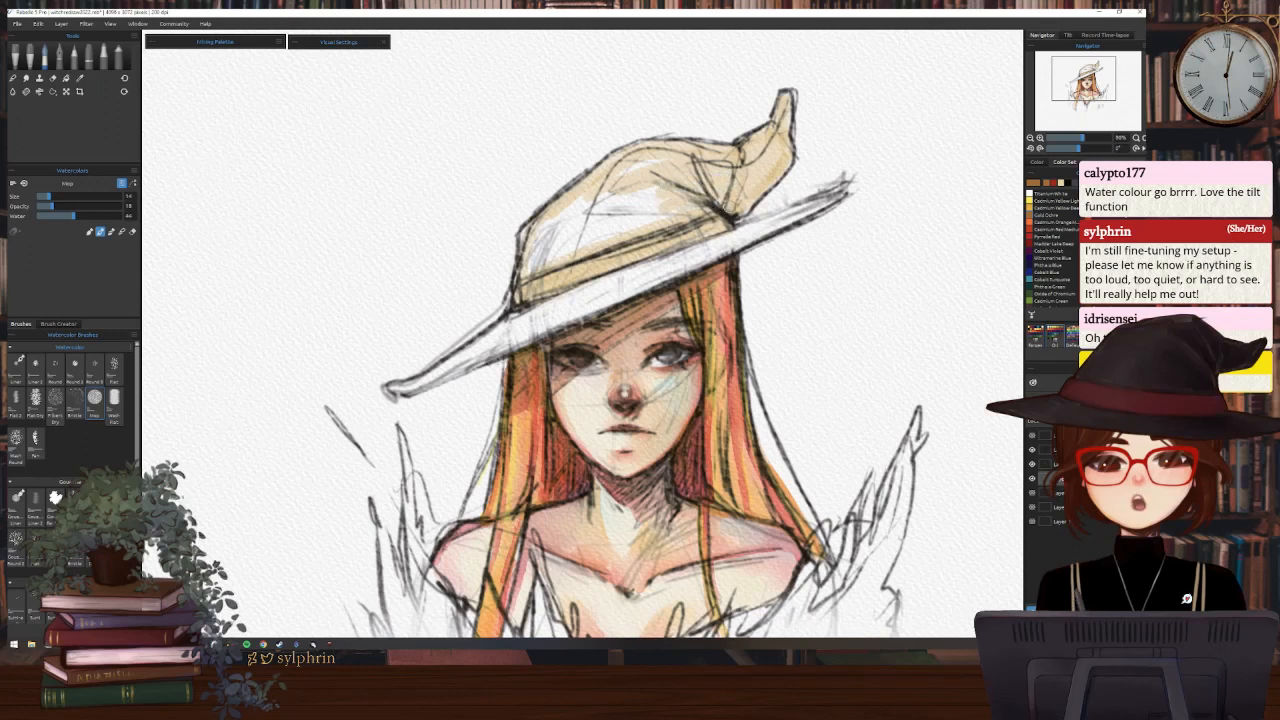
mouse_move(666, 158)
mouse_down()
mouse_move(568, 205)
mouse_move(523, 258)
mouse_move(621, 189)
mouse_move(560, 258)
mouse_move(667, 188)
mouse_move(673, 215)
mouse_move(620, 240)
mouse_up()
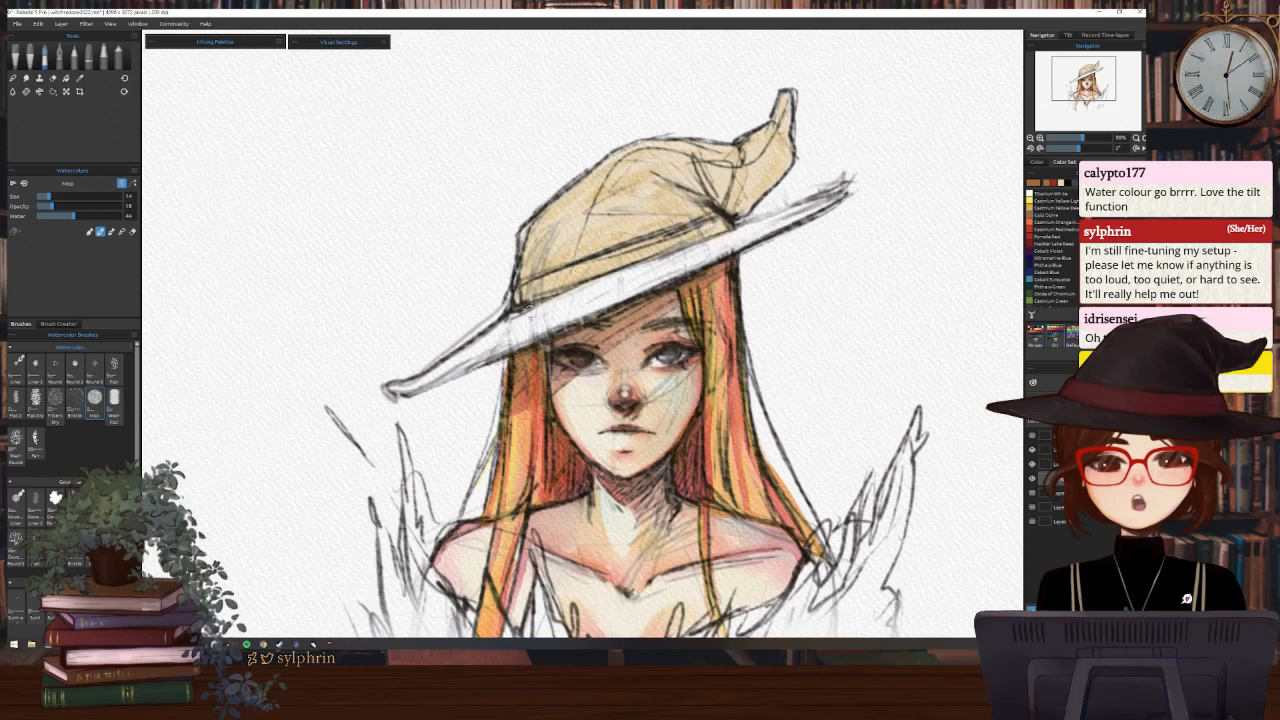
key([)
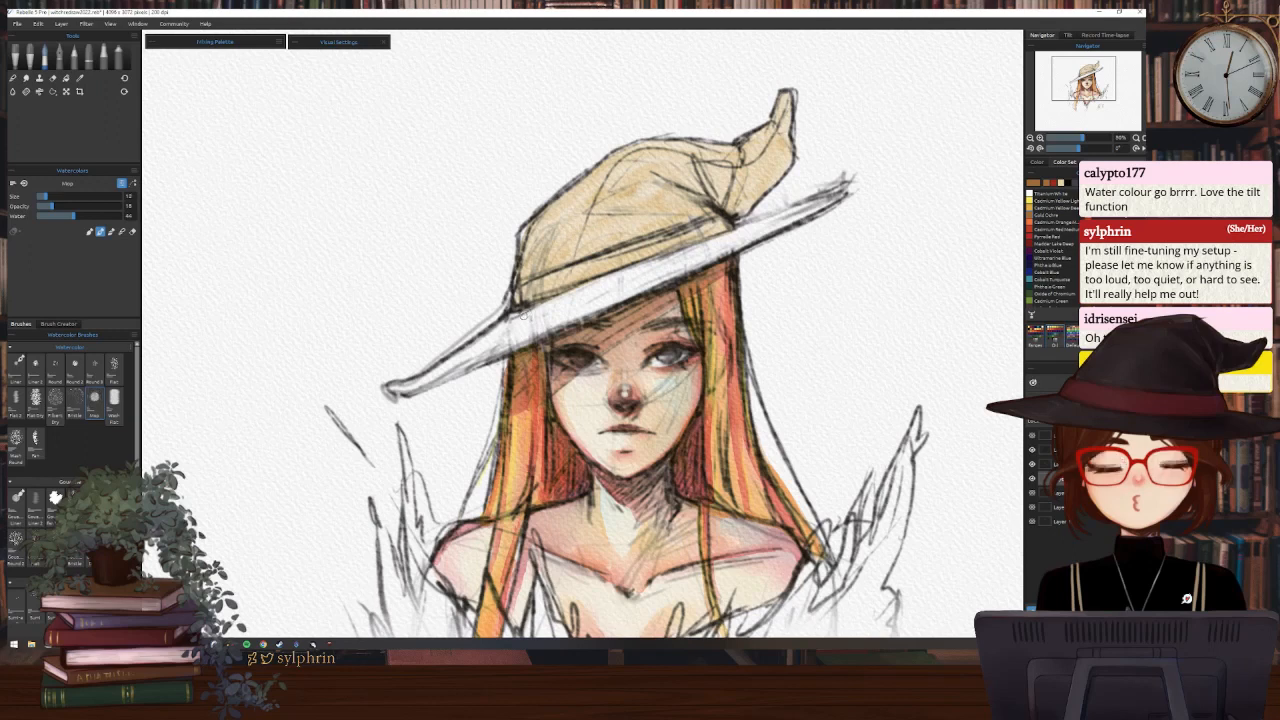
mouse_move(508, 318)
mouse_down()
mouse_move(394, 385)
mouse_move(563, 328)
mouse_move(522, 327)
mouse_move(531, 308)
mouse_move(451, 364)
mouse_move(536, 323)
mouse_move(568, 289)
mouse_move(570, 265)
mouse_move(522, 329)
mouse_move(509, 322)
mouse_move(598, 288)
mouse_move(499, 350)
mouse_move(704, 258)
mouse_move(586, 309)
mouse_move(666, 266)
mouse_move(502, 323)
mouse_move(842, 190)
mouse_move(575, 309)
mouse_up()
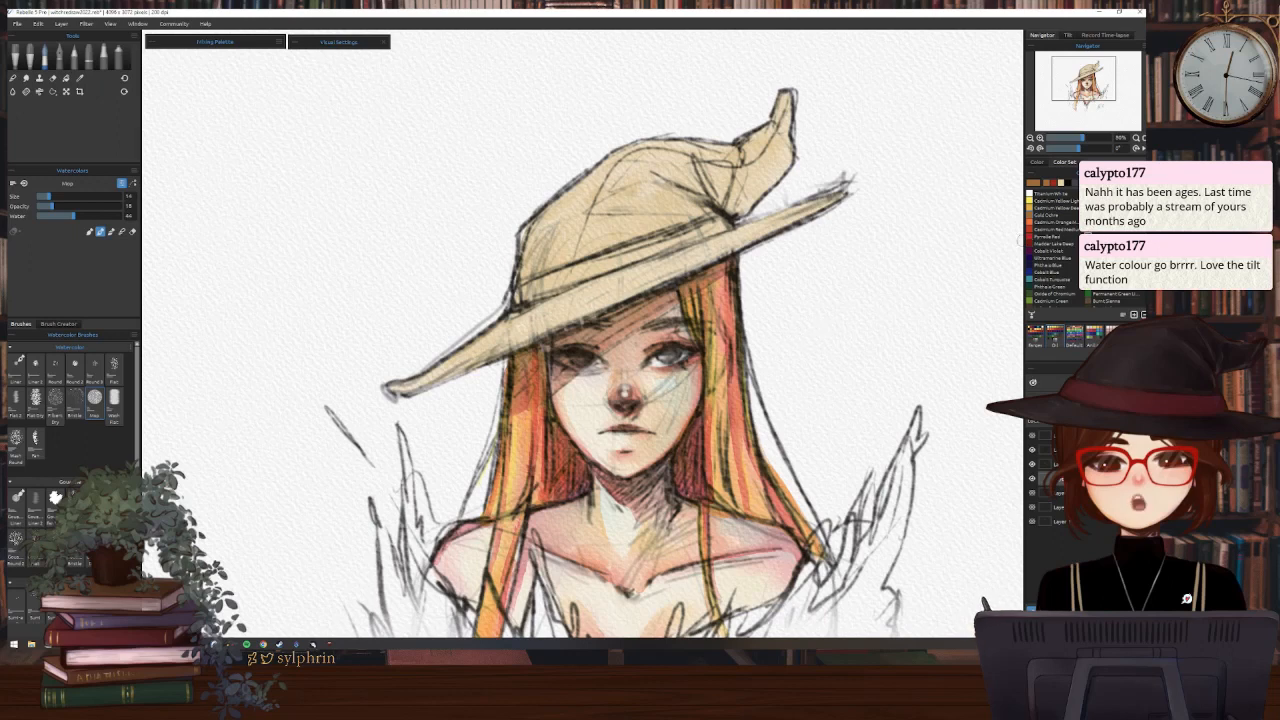
Layer a pink wash over the ochre on the gathered folds, the upper crown and the curled tip
click(1069, 238)
mouse_move(688, 180)
mouse_down()
mouse_move(663, 195)
mouse_move(705, 212)
mouse_up()
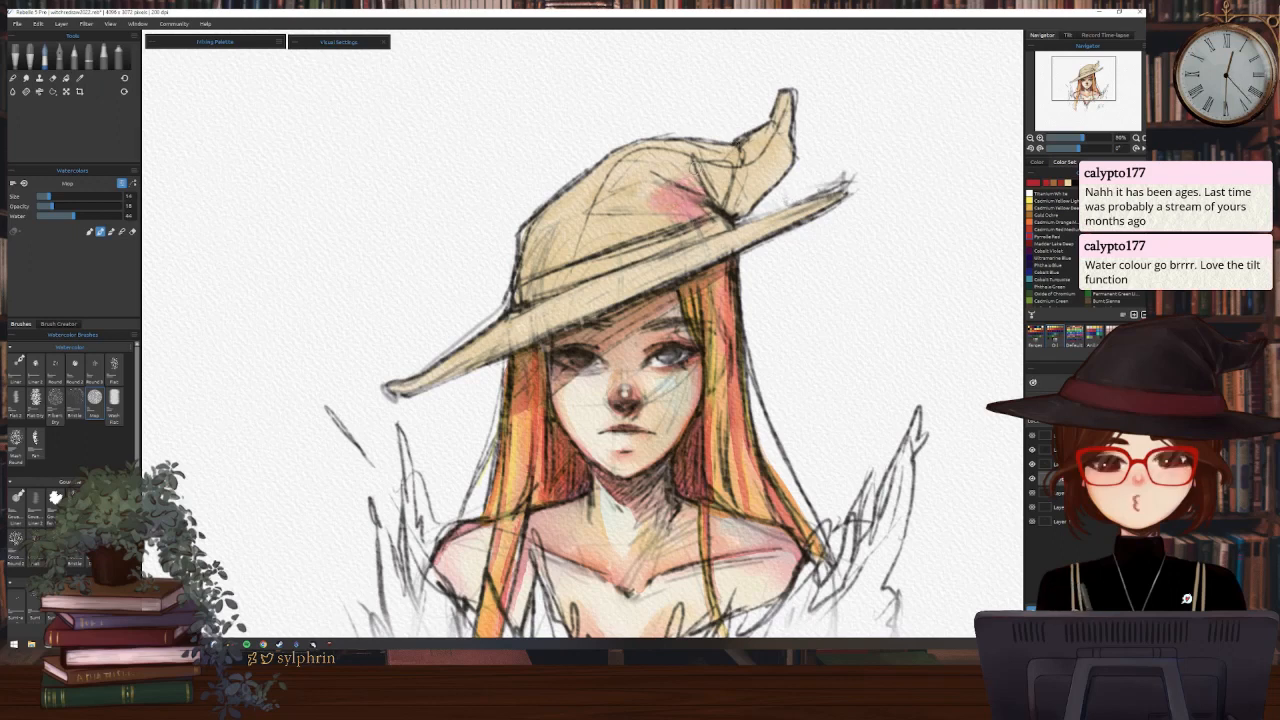
mouse_move(660, 152)
mouse_down()
mouse_move(764, 143)
mouse_move(785, 100)
mouse_up()
drag(780, 165, 738, 212)
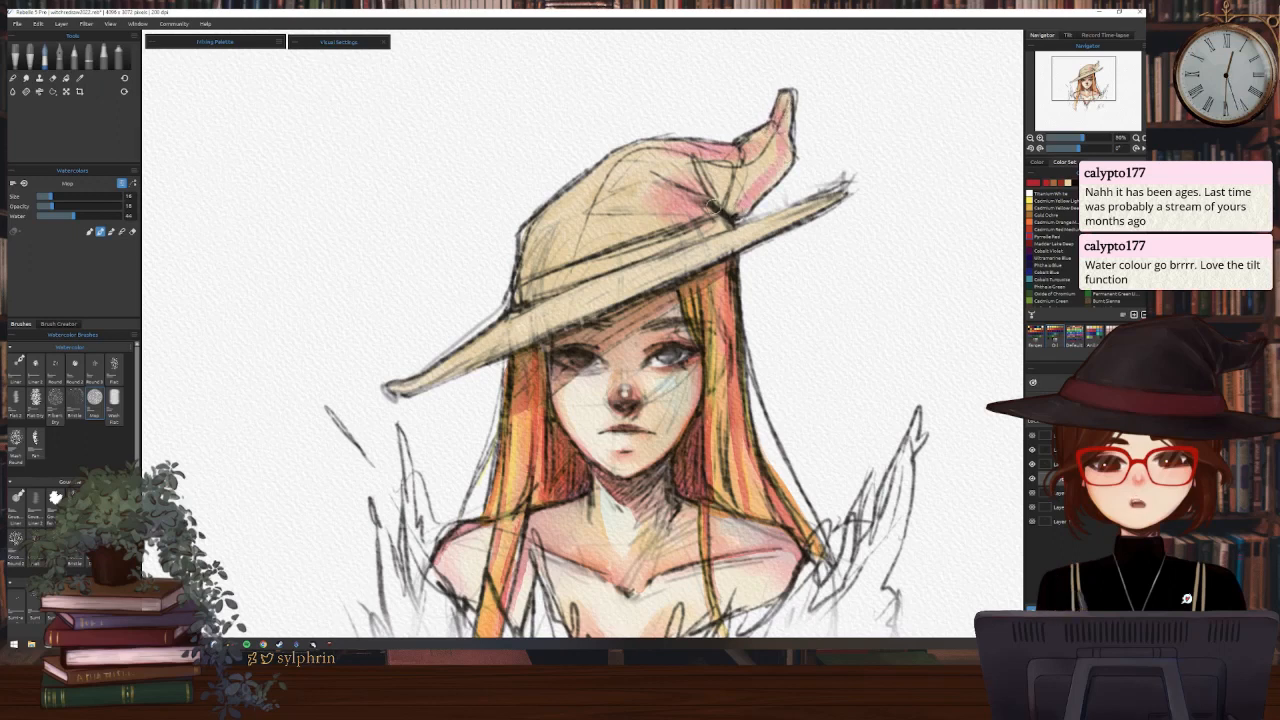
Extend the pink wash over the gathered folds and along both ends of the hat brim
mouse_move(700, 166)
mouse_down()
mouse_move(740, 165)
mouse_move(732, 204)
mouse_move(728, 184)
mouse_move(750, 173)
mouse_move(698, 172)
mouse_move(704, 184)
mouse_move(752, 171)
mouse_up()
mouse_move(706, 240)
mouse_down()
mouse_move(650, 262)
mouse_move(806, 210)
mouse_move(768, 226)
mouse_up()
drag(706, 258, 778, 224)
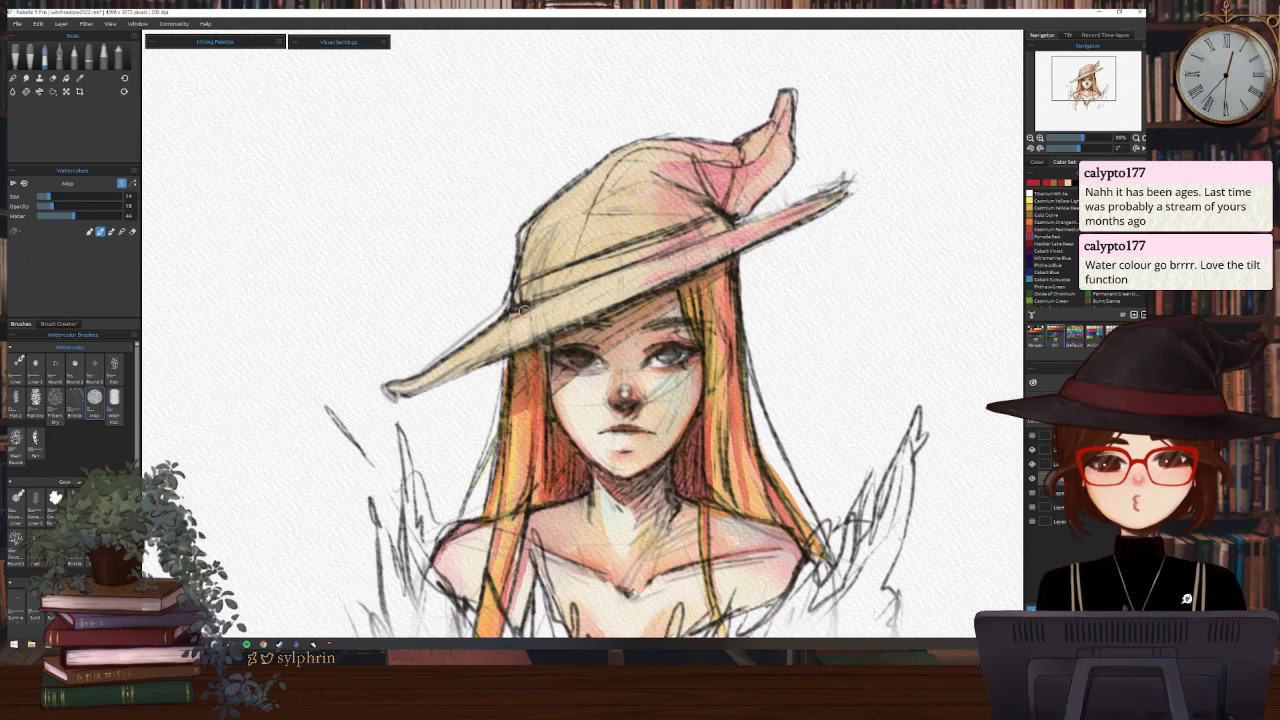
drag(518, 314, 462, 366)
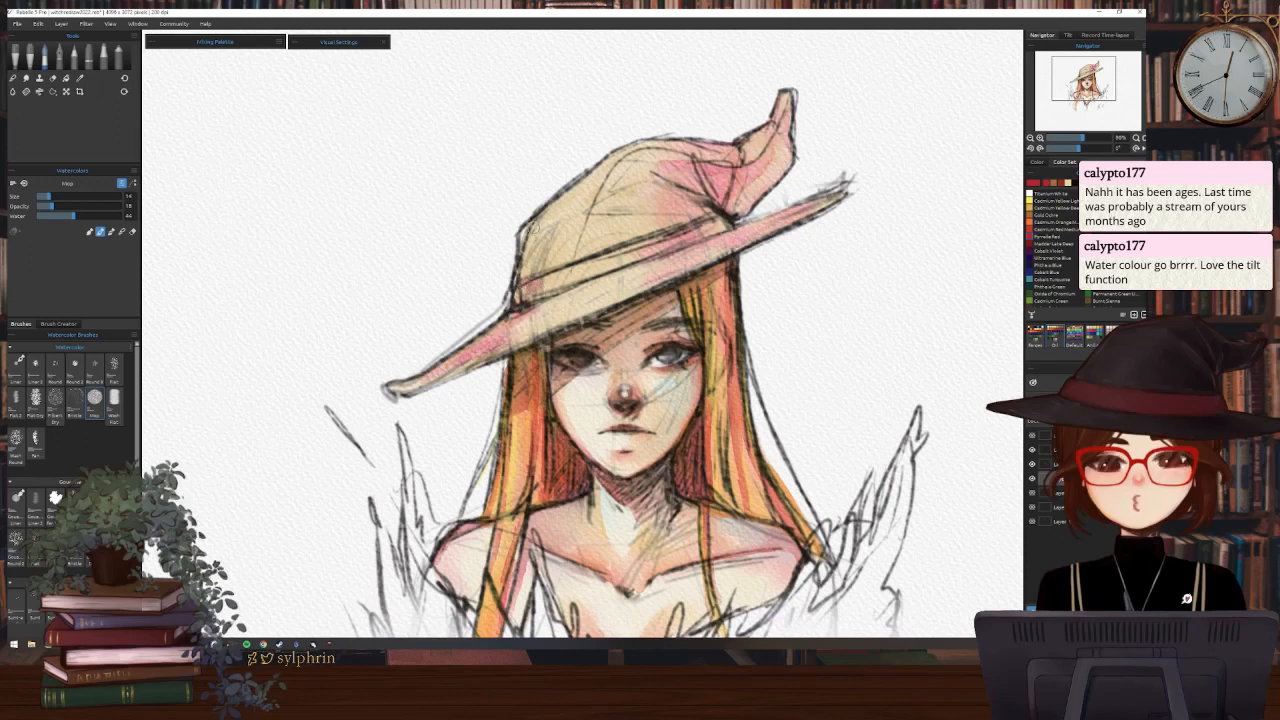
Layer more pink over the crown and hatband, using a smaller brush to deepen the pink on the brim
mouse_move(534, 228)
mouse_down()
mouse_move(521, 296)
mouse_move(563, 200)
mouse_move(679, 144)
mouse_move(675, 168)
mouse_move(619, 172)
mouse_move(671, 183)
mouse_up()
mouse_move(757, 186)
mouse_down()
mouse_move(740, 199)
mouse_move(656, 190)
mouse_move(697, 204)
mouse_move(620, 238)
mouse_up()
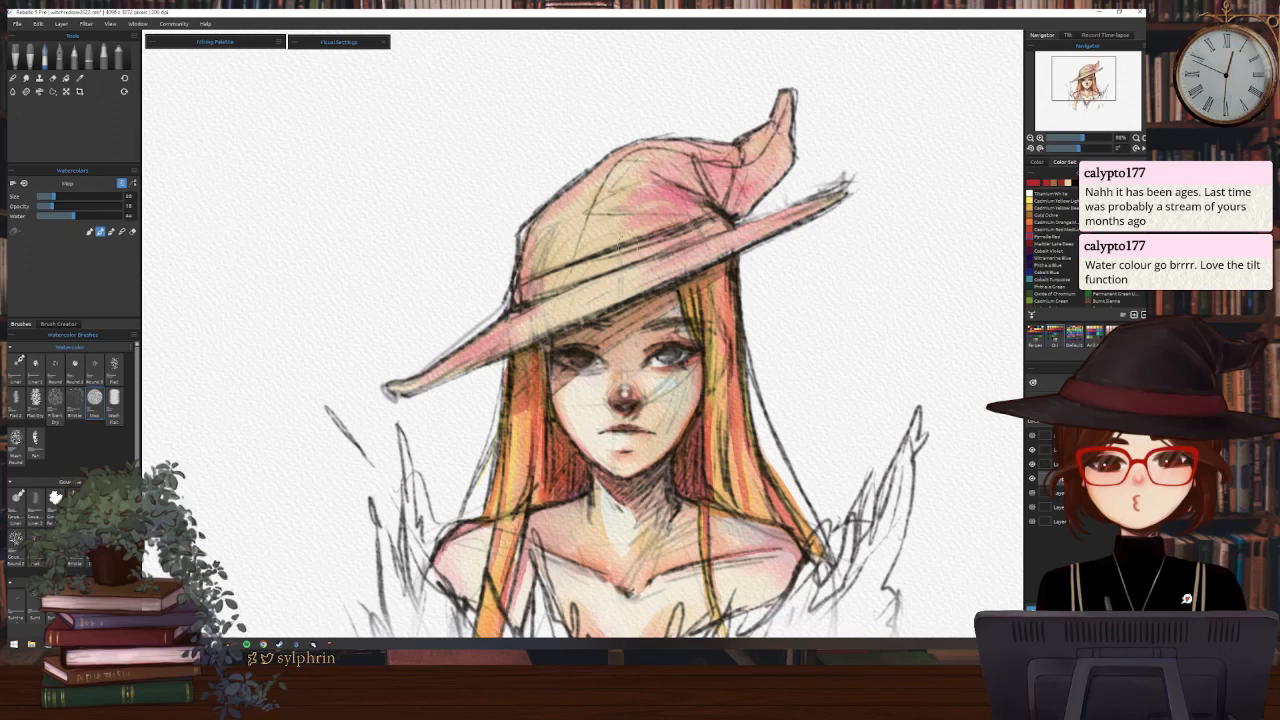
mouse_move(711, 216)
mouse_down()
mouse_move(662, 209)
mouse_move(731, 221)
mouse_move(777, 161)
mouse_move(746, 207)
mouse_move(657, 263)
mouse_move(745, 208)
mouse_up()
key([)
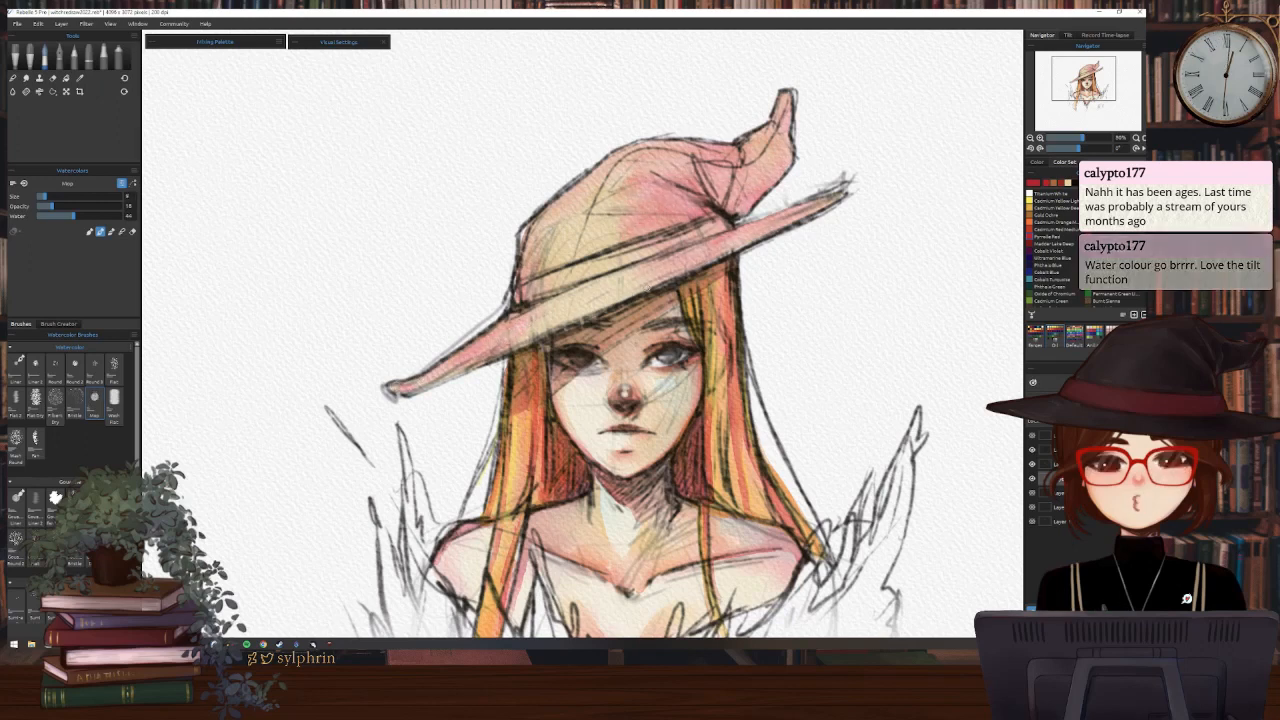
drag(618, 298, 740, 243)
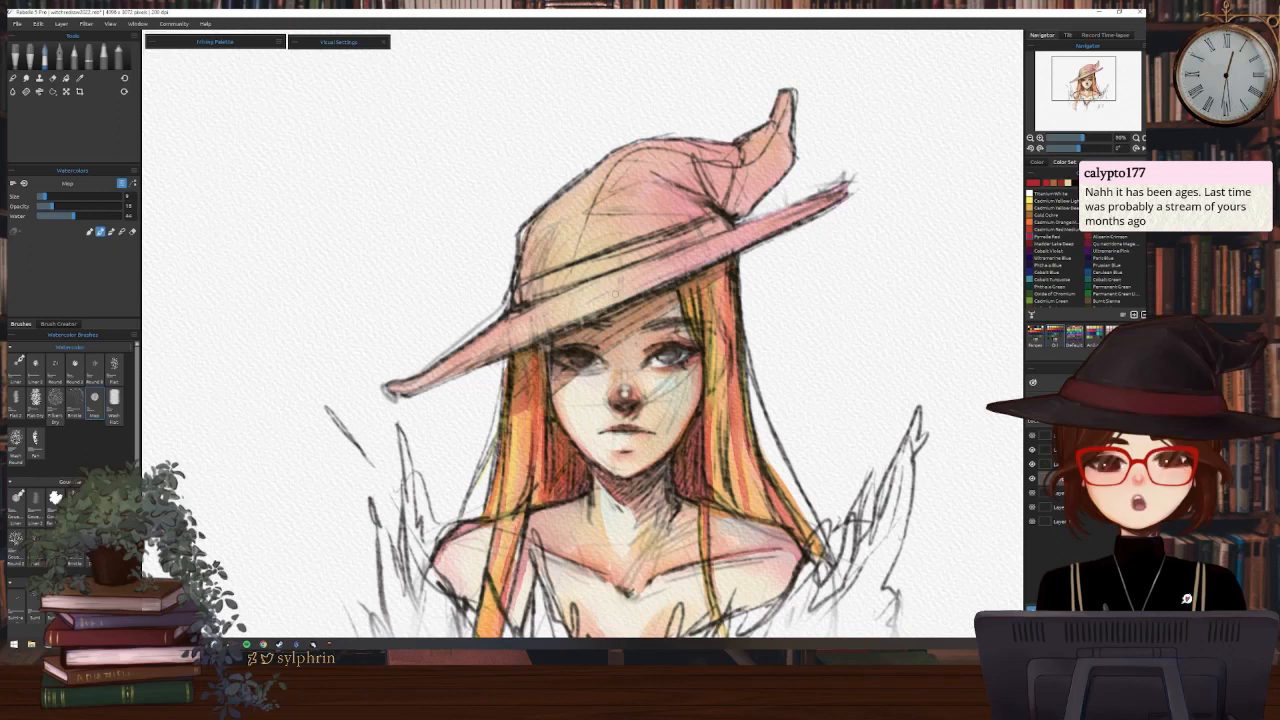
Choose Ultramarine Blue and paint a blue-violet wash over the curled tip and the gathered folds of the hat
scroll(1060, 245, down, 1)
scroll(1060, 260, down, 1)
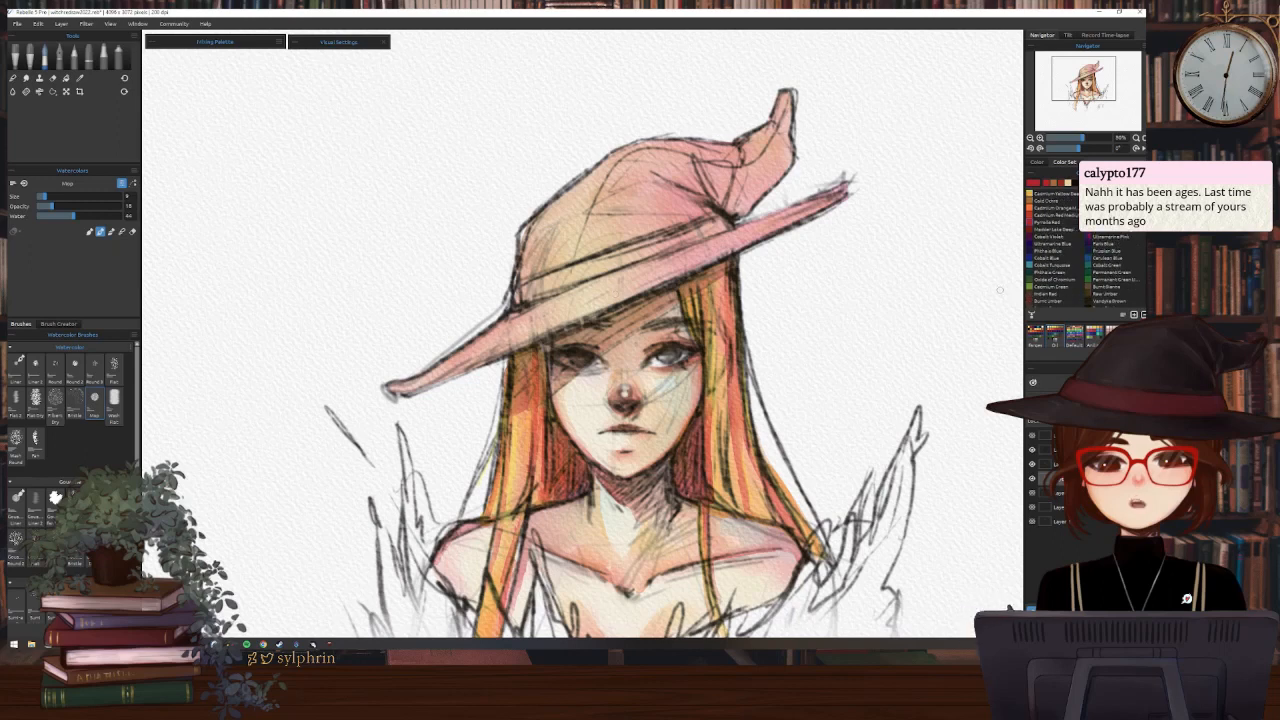
click(1029, 245)
drag(698, 212, 674, 264)
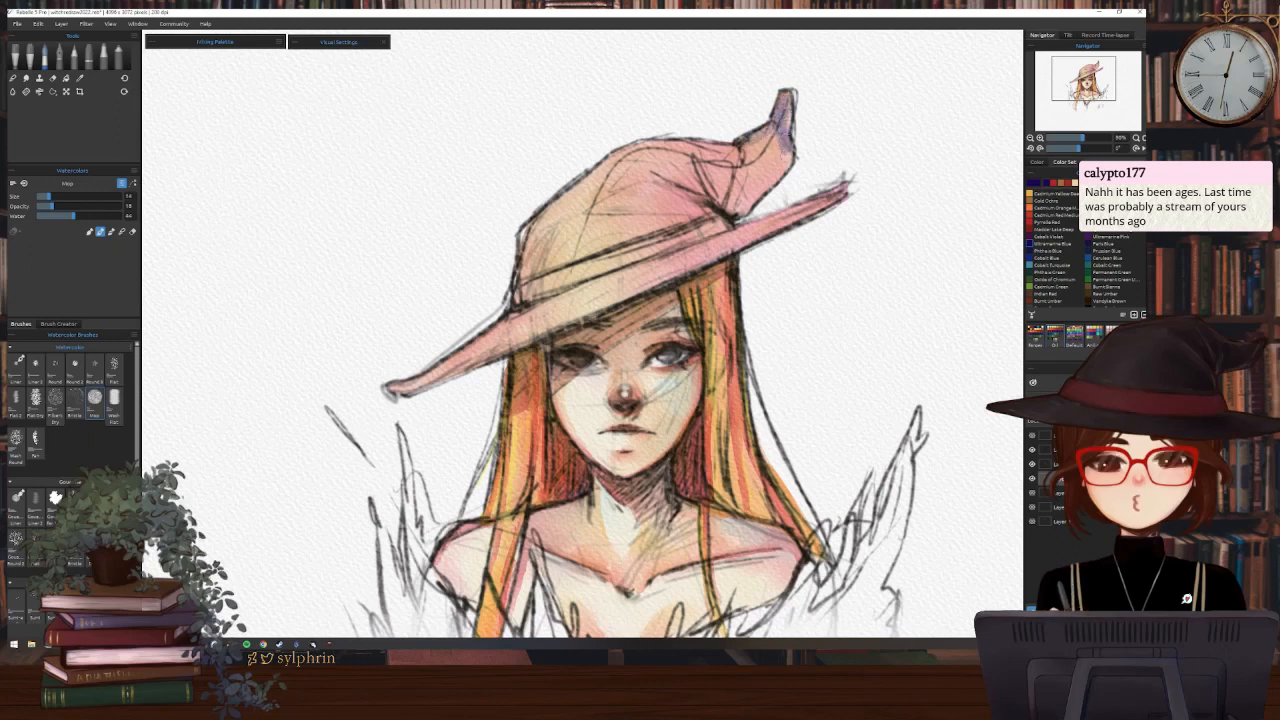
mouse_move(788, 154)
mouse_down()
mouse_move(748, 204)
mouse_move(716, 204)
mouse_up()
mouse_move(772, 138)
mouse_down()
mouse_move(650, 146)
mouse_move(768, 140)
mouse_move(746, 172)
mouse_move(778, 131)
mouse_move(780, 153)
mouse_up()
mouse_move(654, 172)
mouse_down()
mouse_move(646, 146)
mouse_move(614, 152)
mouse_move(700, 152)
mouse_move(740, 200)
mouse_move(702, 208)
mouse_move(726, 220)
mouse_up()
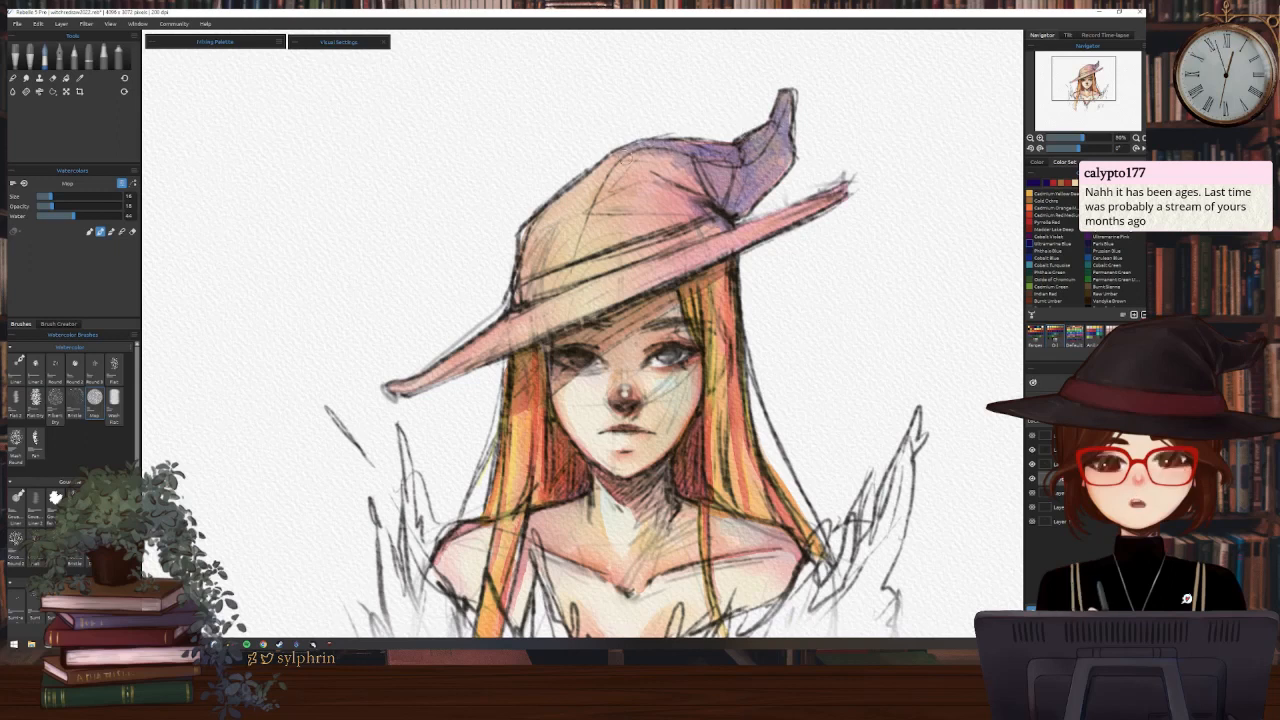
Spread the blue-violet wash across the crown, its outer edge and both ends of the brim, varying the brush size
mouse_move(655, 160)
mouse_down()
mouse_move(698, 188)
mouse_move(653, 178)
mouse_move(699, 204)
mouse_move(667, 231)
mouse_move(677, 235)
mouse_move(730, 233)
mouse_move(840, 190)
mouse_move(660, 280)
mouse_move(740, 232)
mouse_move(679, 247)
mouse_move(703, 227)
mouse_up()
key([)
key([)
key([)
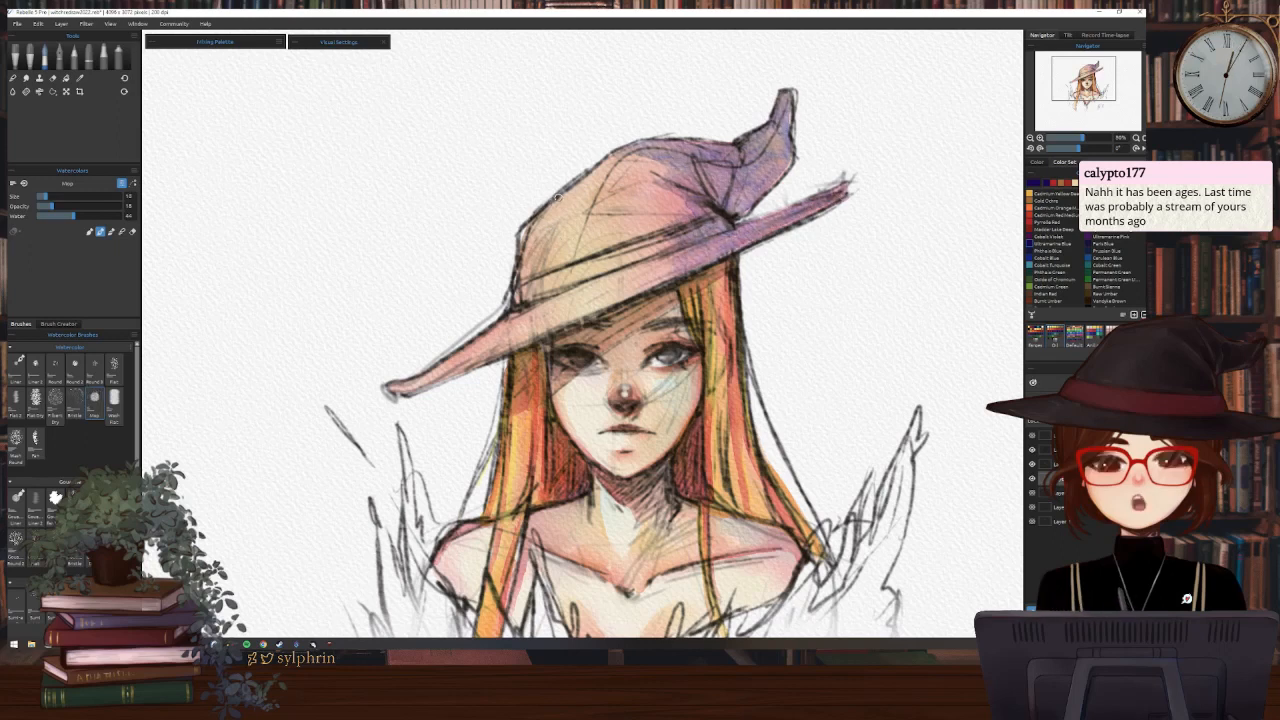
mouse_move(532, 228)
mouse_down()
mouse_move(501, 322)
mouse_move(397, 385)
mouse_move(468, 361)
mouse_move(510, 320)
mouse_up()
mouse_move(640, 173)
mouse_down()
mouse_move(680, 133)
mouse_move(655, 186)
mouse_move(629, 160)
mouse_move(663, 168)
mouse_move(674, 187)
mouse_move(649, 208)
mouse_move(698, 226)
mouse_up()
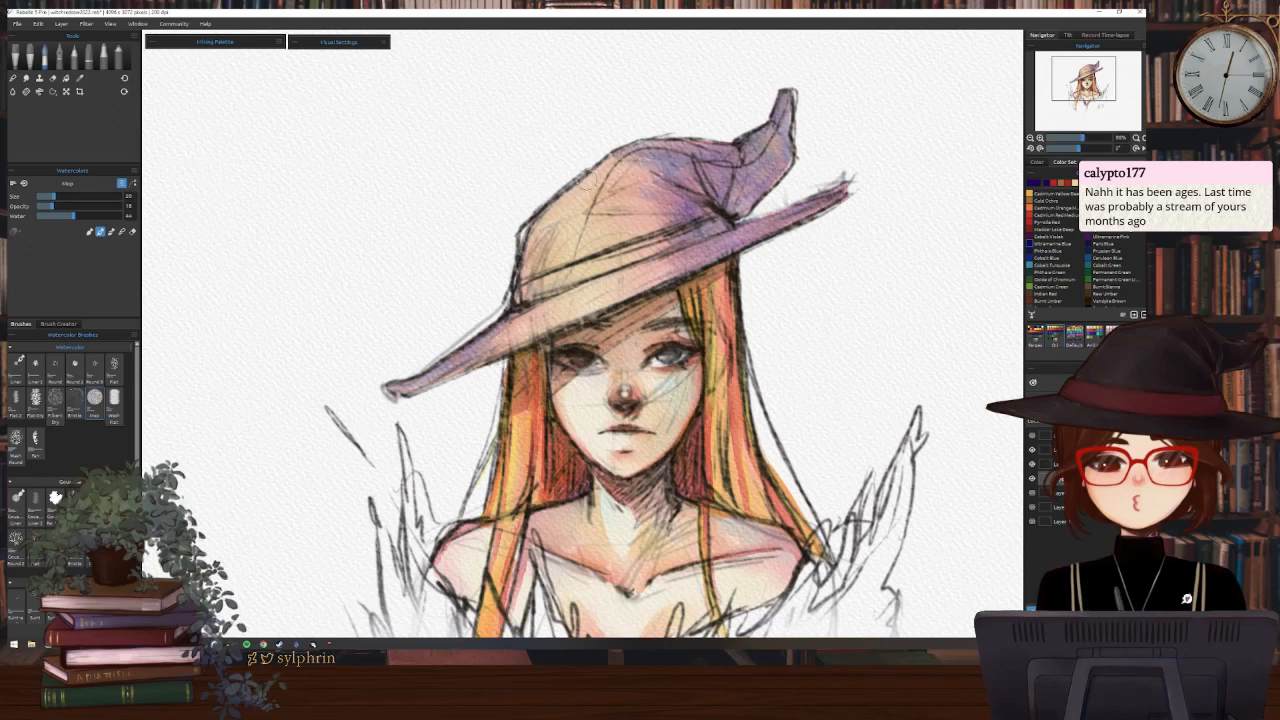
mouse_move(586, 184)
mouse_down()
mouse_move(533, 234)
mouse_move(520, 282)
mouse_up()
mouse_move(620, 182)
mouse_down()
mouse_move(661, 200)
mouse_move(629, 240)
mouse_move(636, 250)
mouse_move(731, 228)
mouse_move(624, 272)
mouse_move(675, 258)
mouse_move(575, 315)
mouse_move(556, 300)
mouse_move(418, 395)
mouse_up()
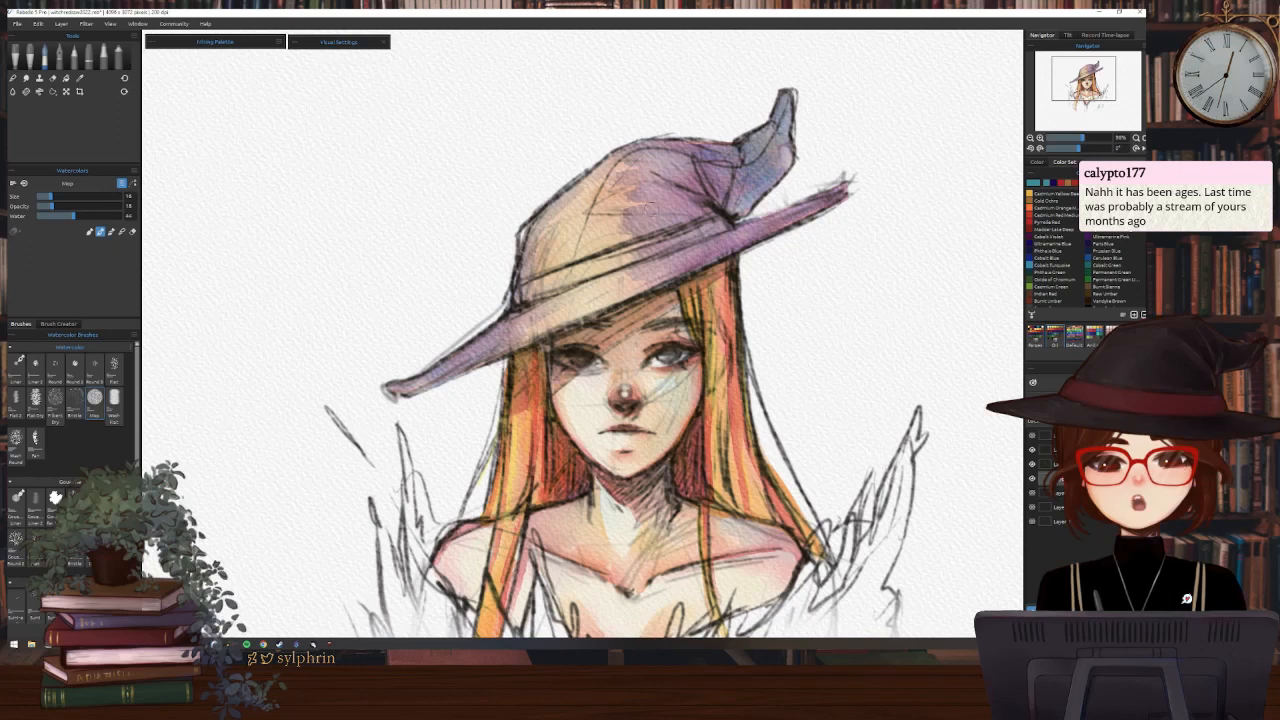
Soften the hard edge between the ochre and violet washes on the crown with the soft Blend brush
click(1038, 162)
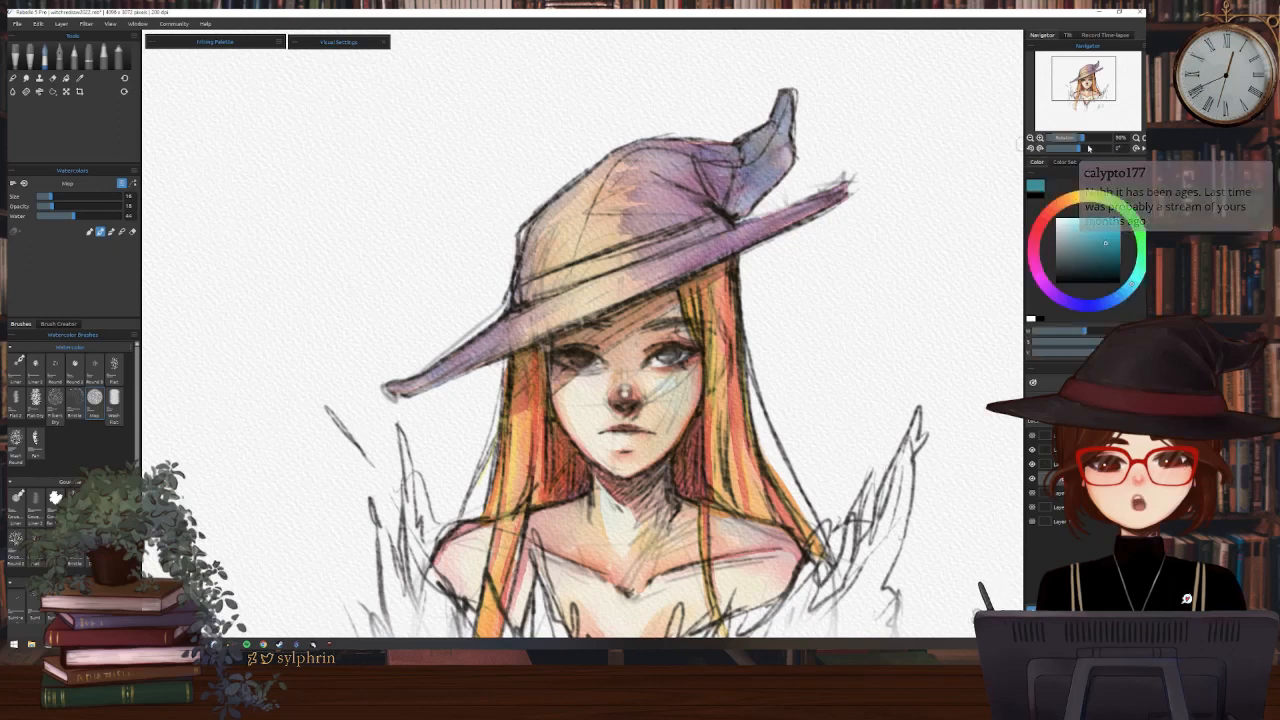
click(1068, 162)
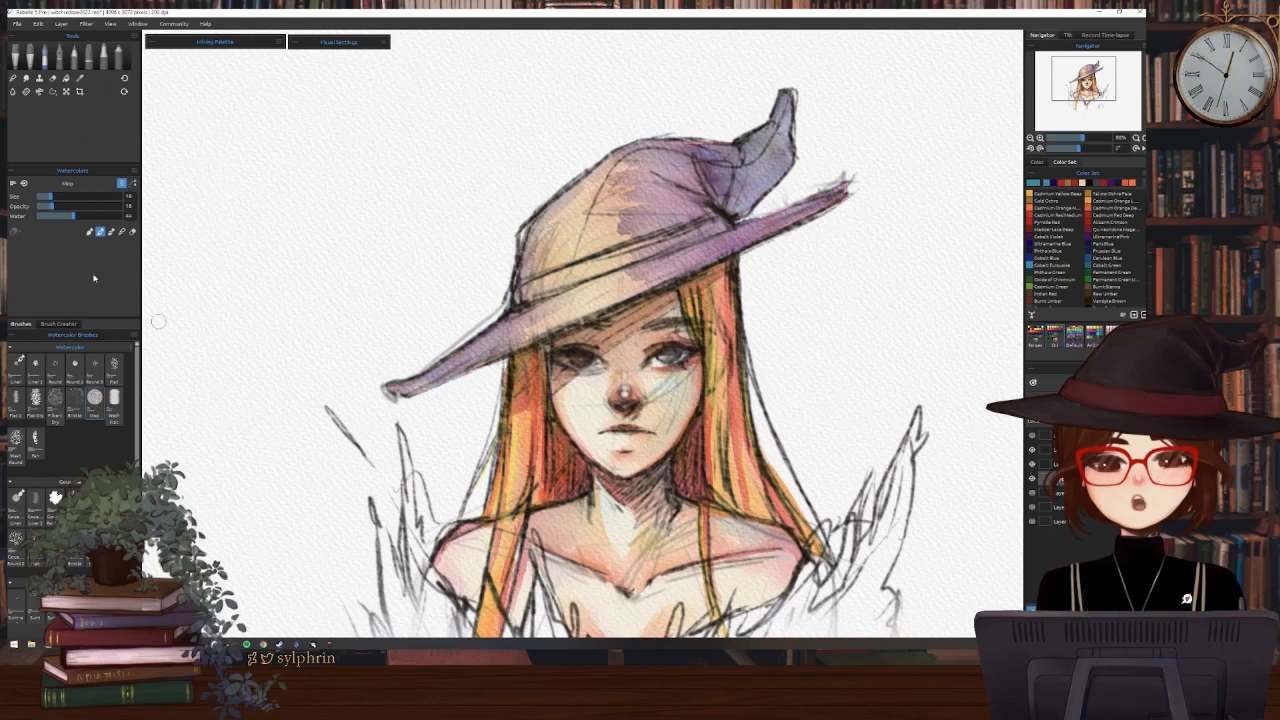
click(13, 78)
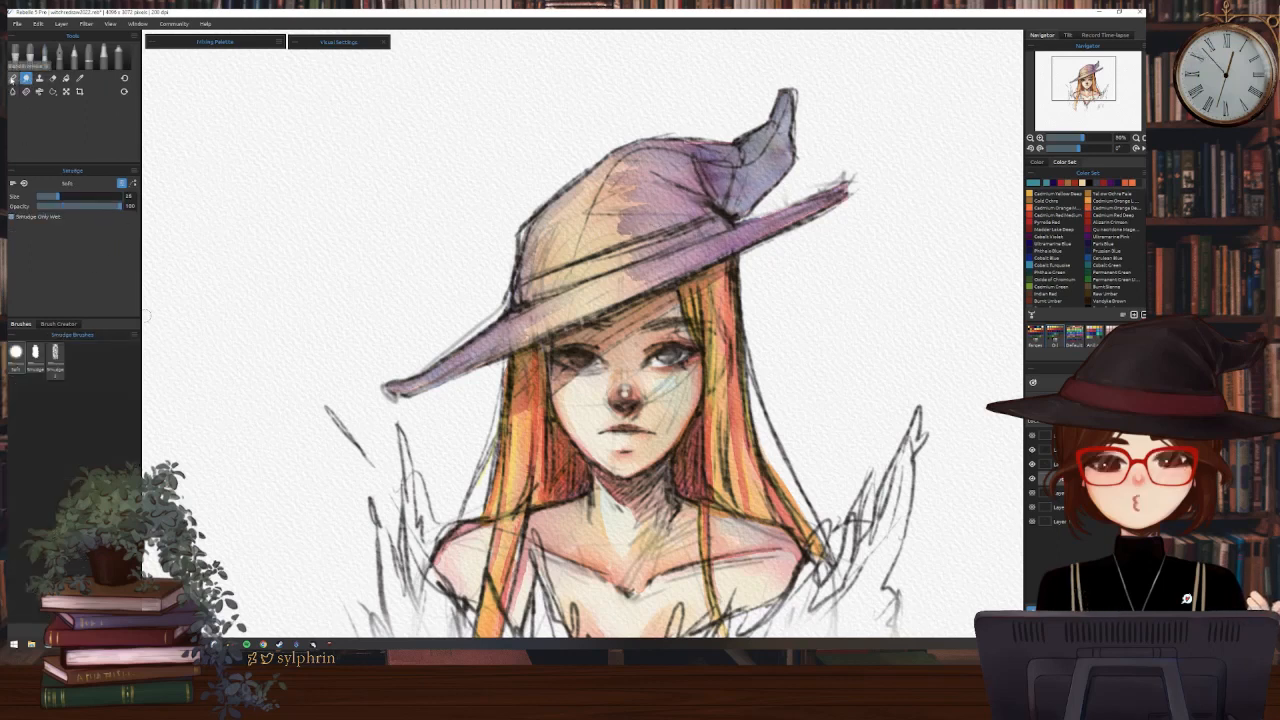
key(])
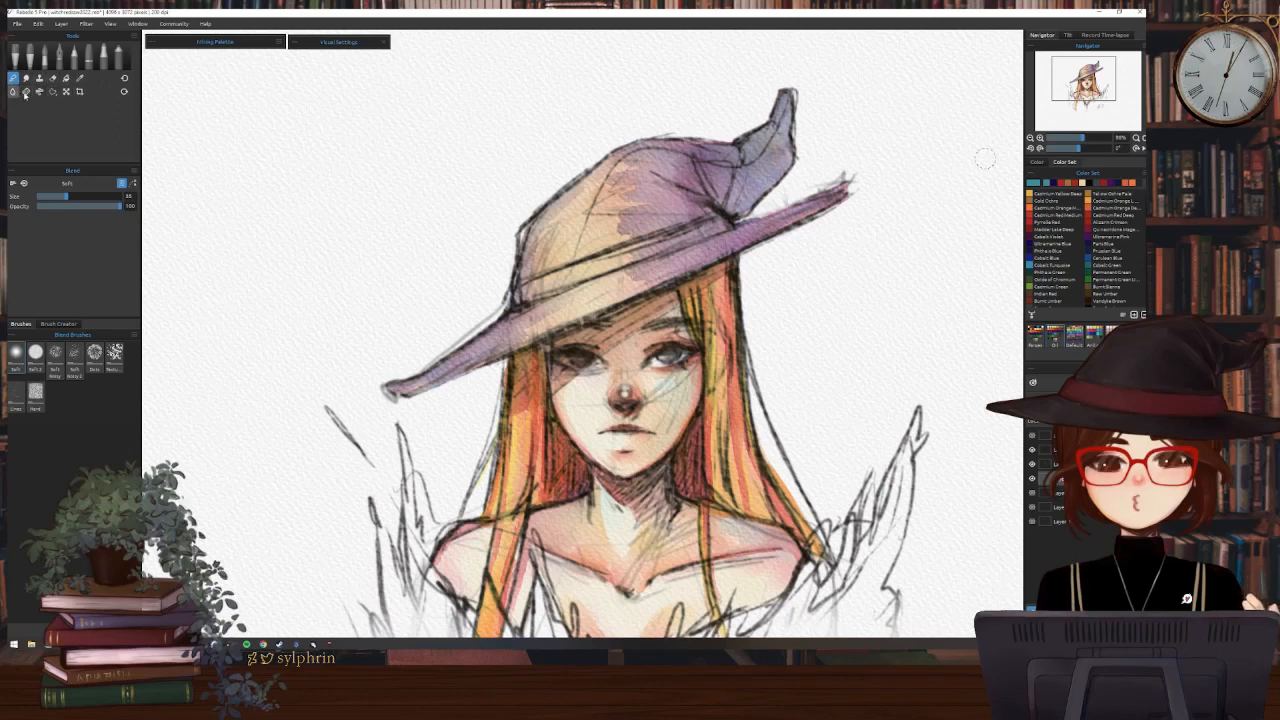
click(44, 58)
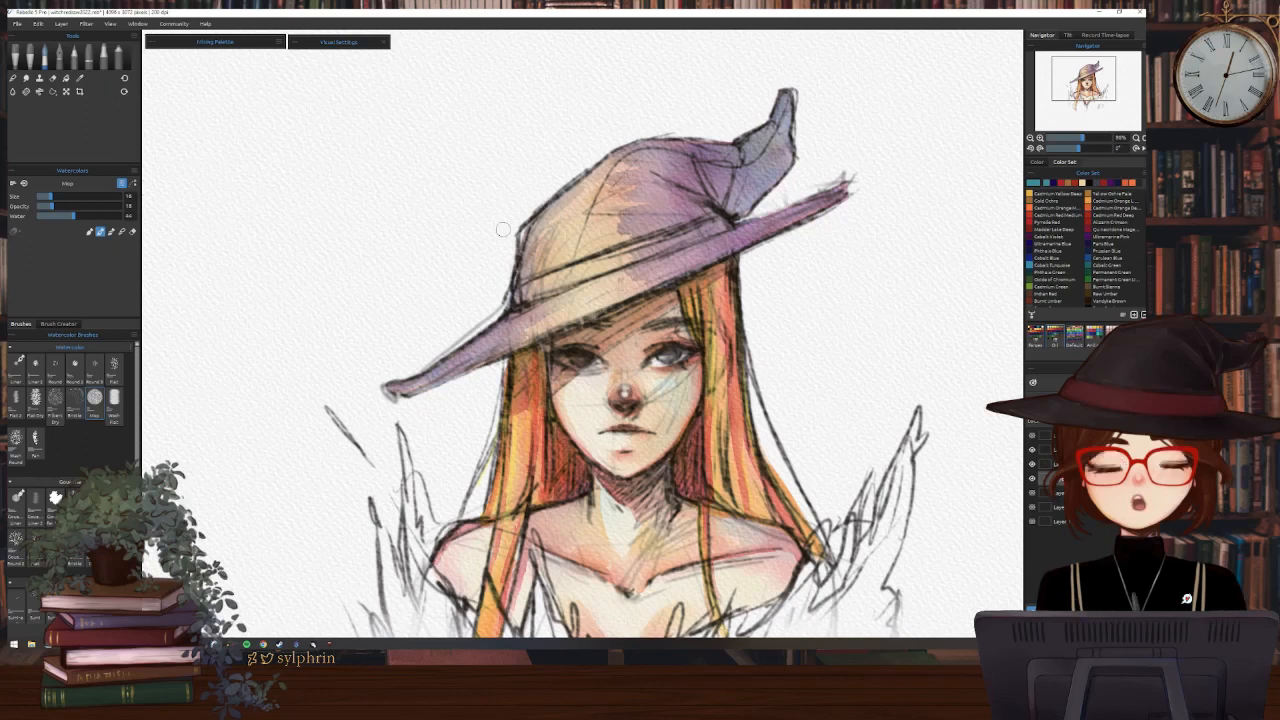
click(13, 77)
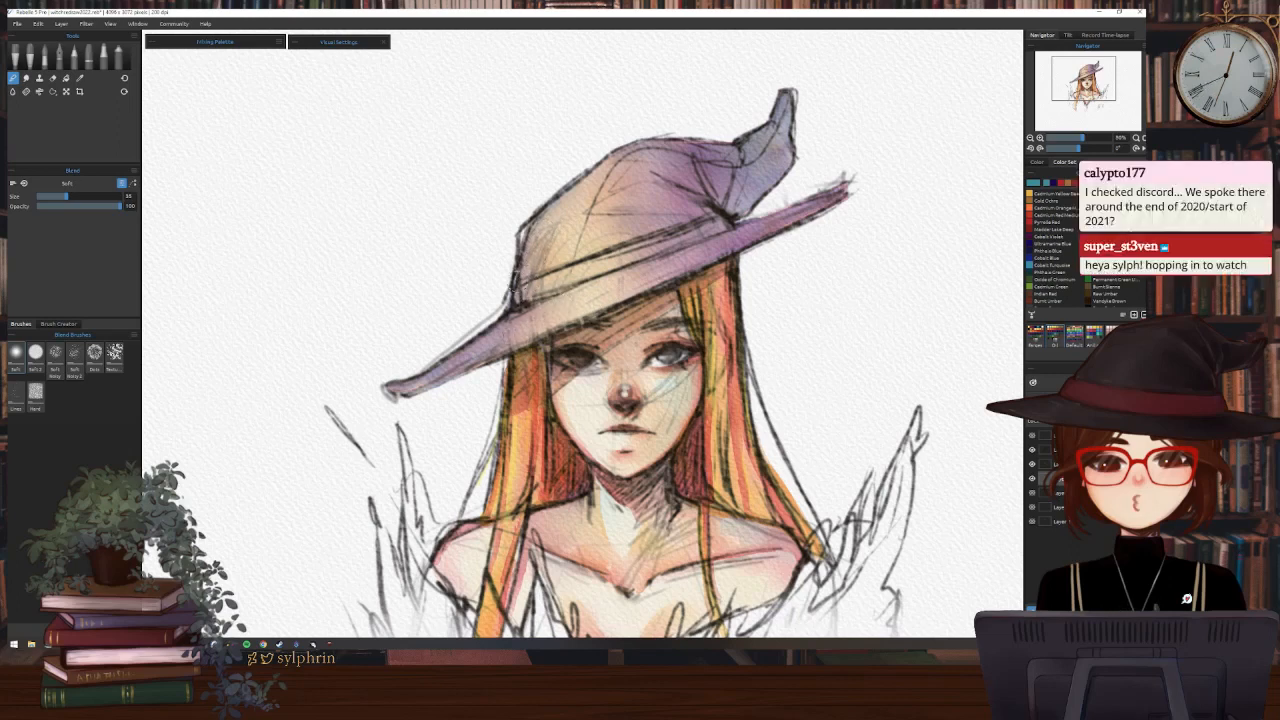
click(53, 91)
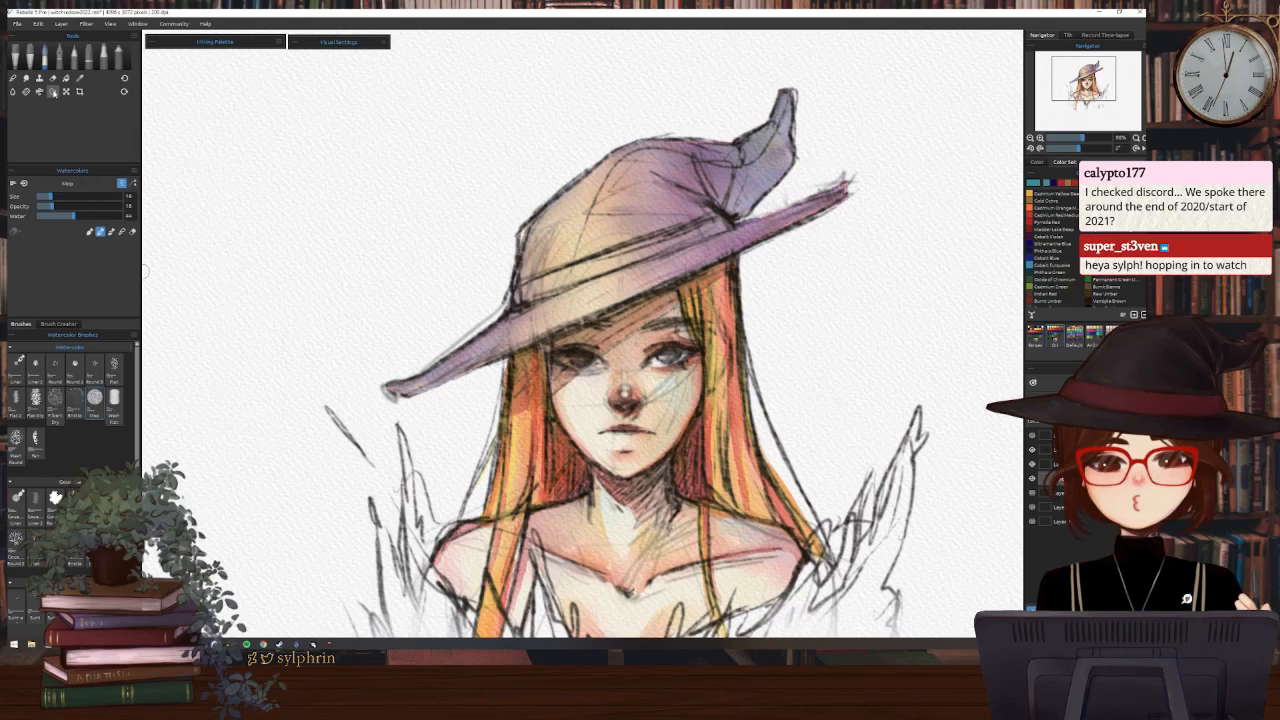
Pick a dark neutral color and glaze it over the crown, hatband and whole brim to mute the violet
scroll(1082, 298, down, 1)
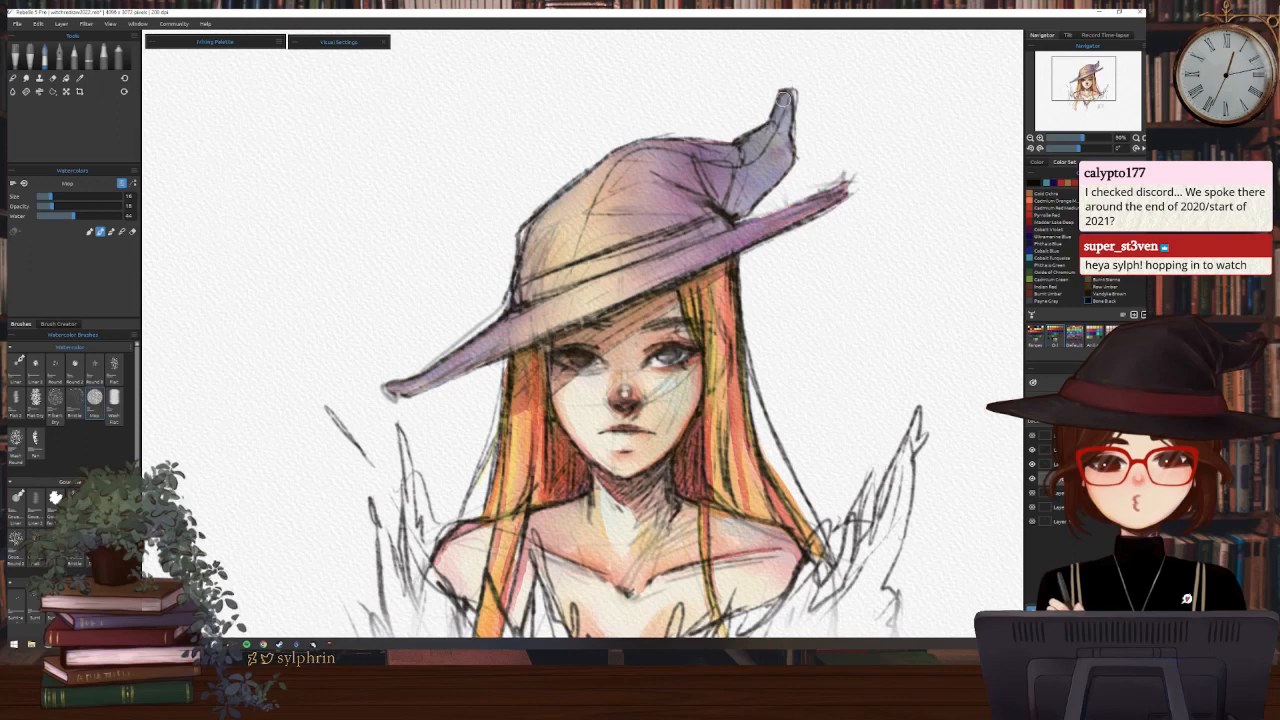
mouse_move(786, 100)
mouse_down()
mouse_move(781, 165)
mouse_move(735, 215)
mouse_move(770, 133)
mouse_move(733, 170)
mouse_move(735, 187)
mouse_move(773, 160)
mouse_move(739, 212)
mouse_move(702, 162)
mouse_move(735, 144)
mouse_move(623, 156)
mouse_move(539, 222)
mouse_move(540, 236)
mouse_move(653, 157)
mouse_move(716, 159)
mouse_move(593, 198)
mouse_move(523, 270)
mouse_move(667, 176)
mouse_move(697, 183)
mouse_move(552, 259)
mouse_move(703, 202)
mouse_move(684, 239)
mouse_move(715, 181)
mouse_move(677, 181)
mouse_move(566, 240)
mouse_move(655, 181)
mouse_move(553, 248)
mouse_move(504, 329)
mouse_move(393, 389)
mouse_move(556, 330)
mouse_up()
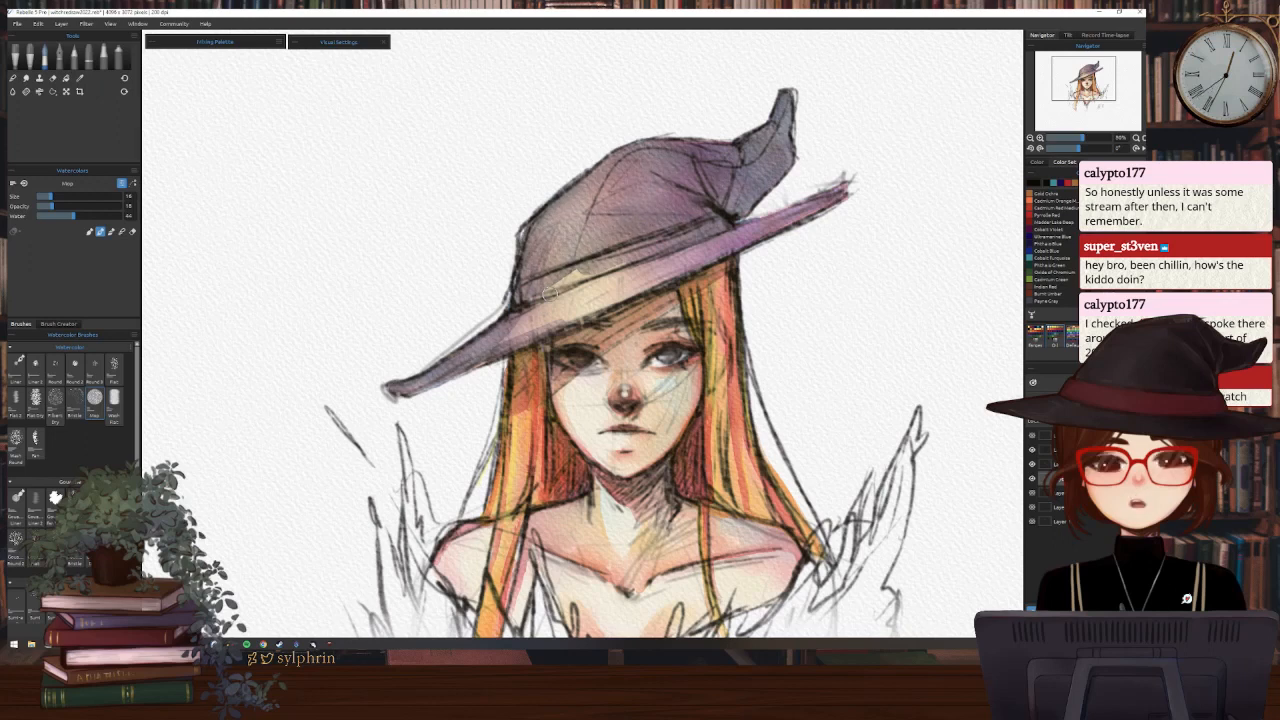
mouse_move(577, 277)
mouse_down()
mouse_move(518, 307)
mouse_move(644, 254)
mouse_move(500, 331)
mouse_move(632, 277)
mouse_move(499, 345)
mouse_move(680, 255)
mouse_move(638, 266)
mouse_move(816, 202)
mouse_move(834, 172)
mouse_move(778, 194)
mouse_move(797, 210)
mouse_move(759, 221)
mouse_move(843, 187)
mouse_move(592, 313)
mouse_up()
key([)
key(])
mouse_move(748, 234)
mouse_down()
mouse_move(628, 286)
mouse_move(805, 204)
mouse_up()
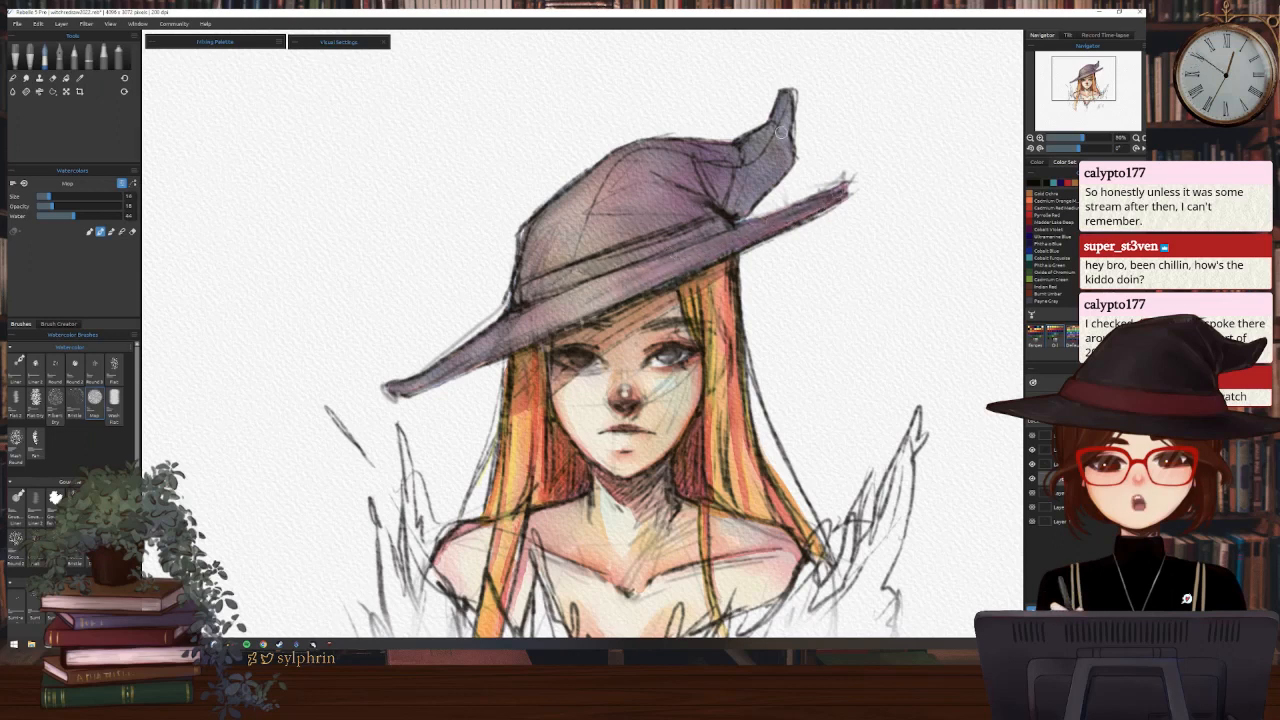
Deepen the shading on the curled tip and the crease above the hatband with a smaller brush
key([)
drag(788, 101, 790, 165)
drag(738, 220, 752, 200)
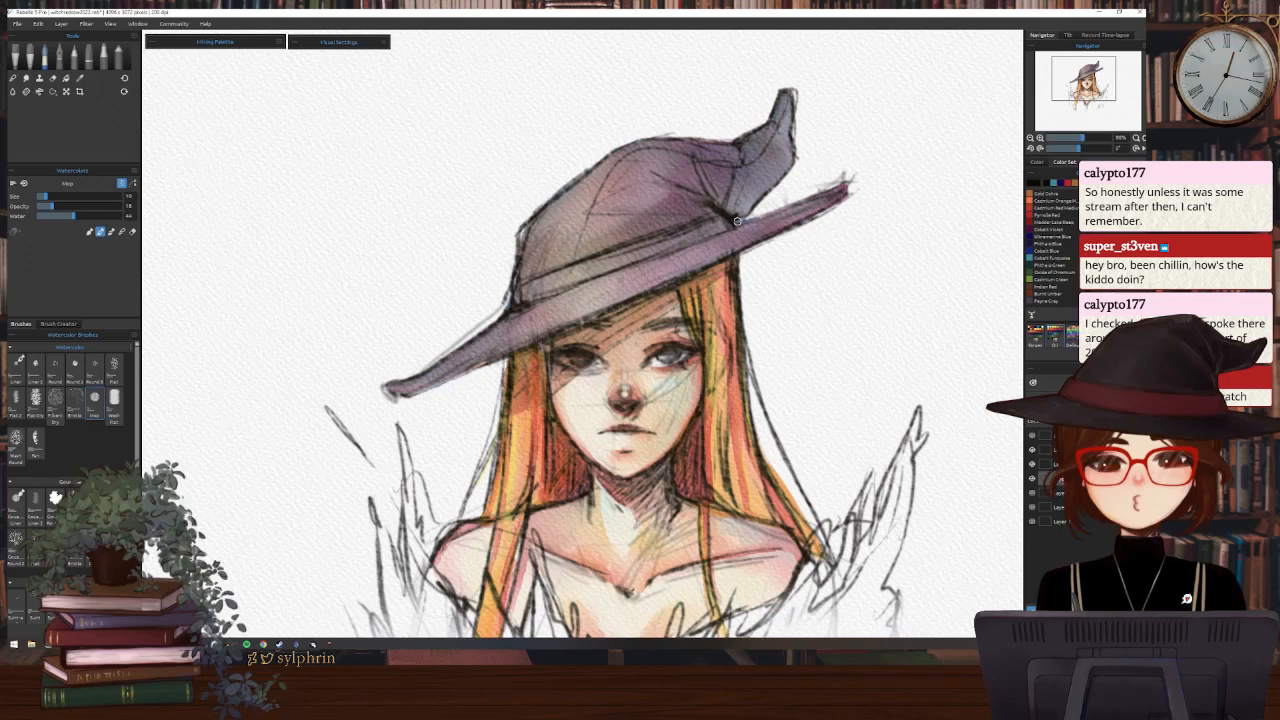
Smudge the dark wash on the crown with an enlarged soft Smudge brush and return to the watercolor Mop brush
key(s)
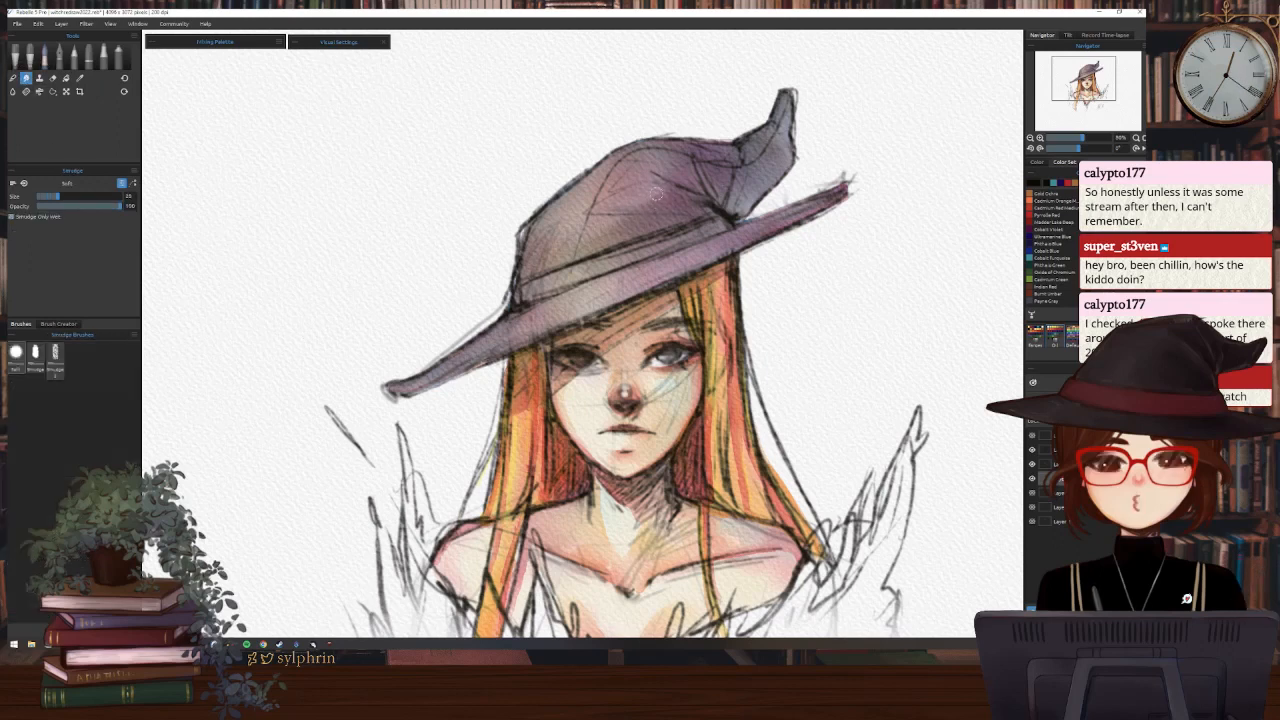
key(])
mouse_move(661, 196)
mouse_down()
mouse_move(650, 188)
mouse_move(630, 217)
mouse_move(648, 180)
mouse_move(628, 203)
mouse_move(664, 192)
mouse_move(630, 190)
mouse_move(650, 186)
mouse_up()
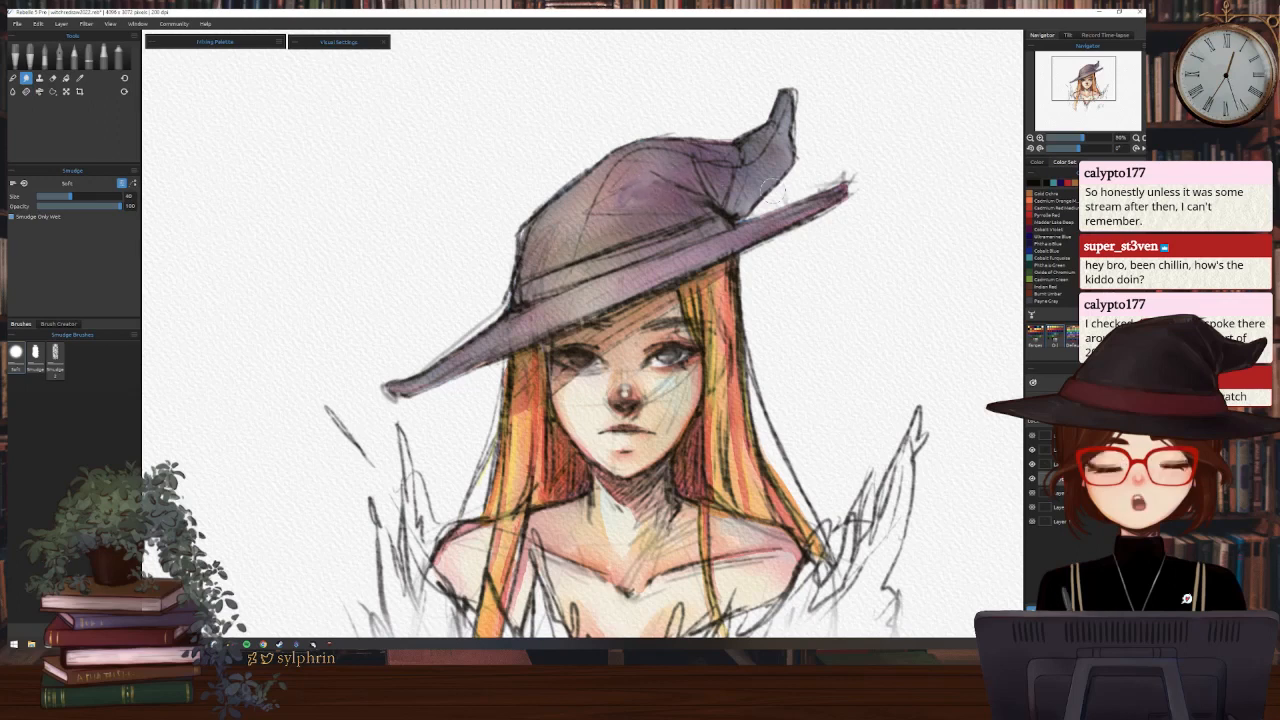
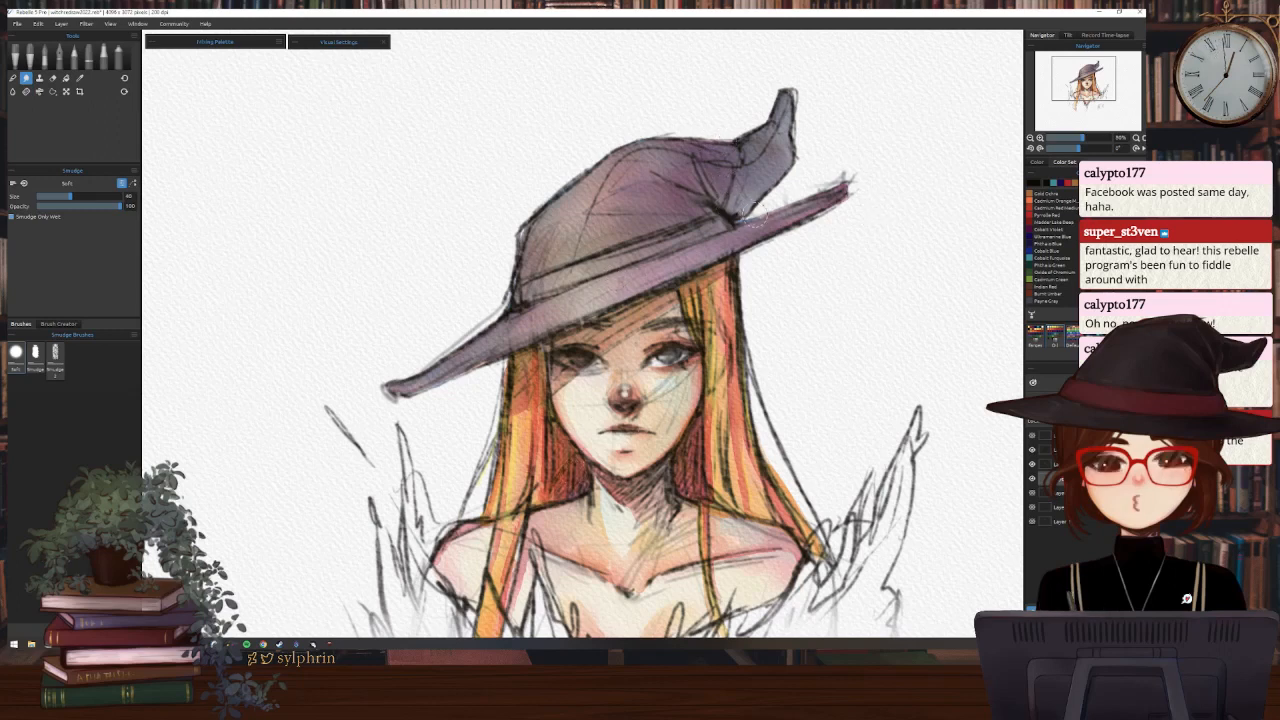
click(45, 57)
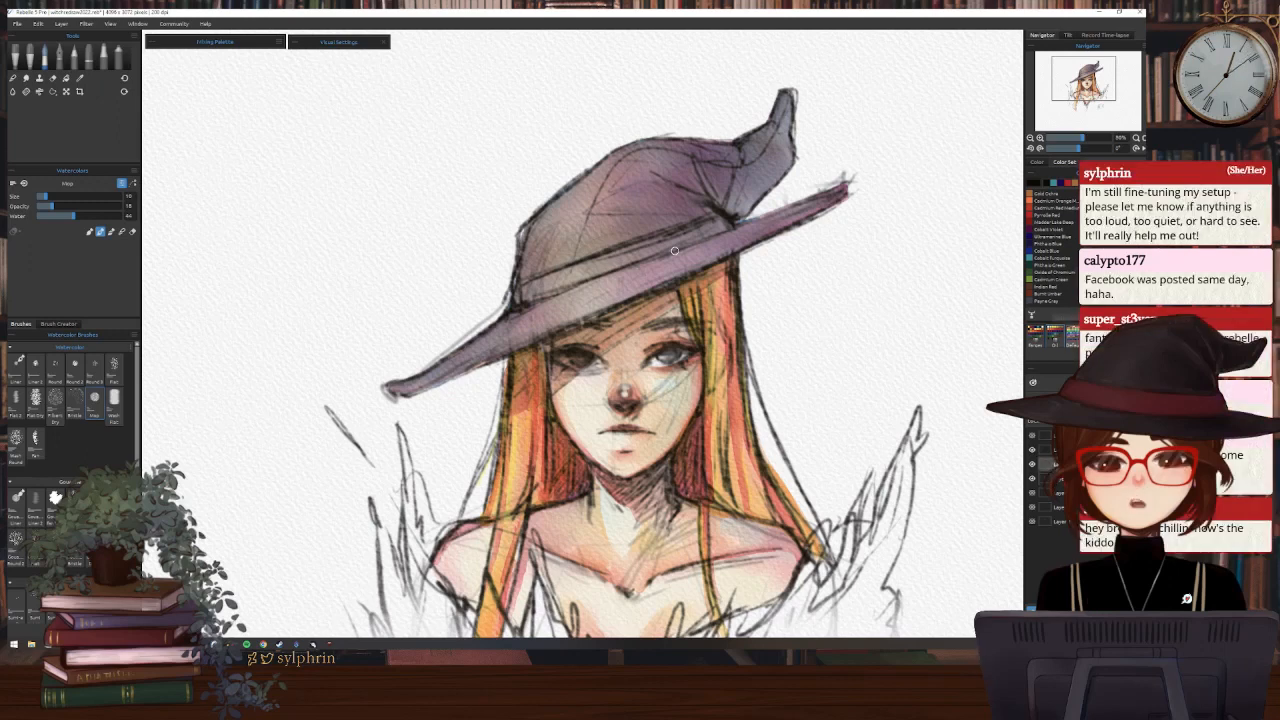
Compare the painting with one color layer hidden and shown, and check the wet areas with Show Wet
click(1032, 465)
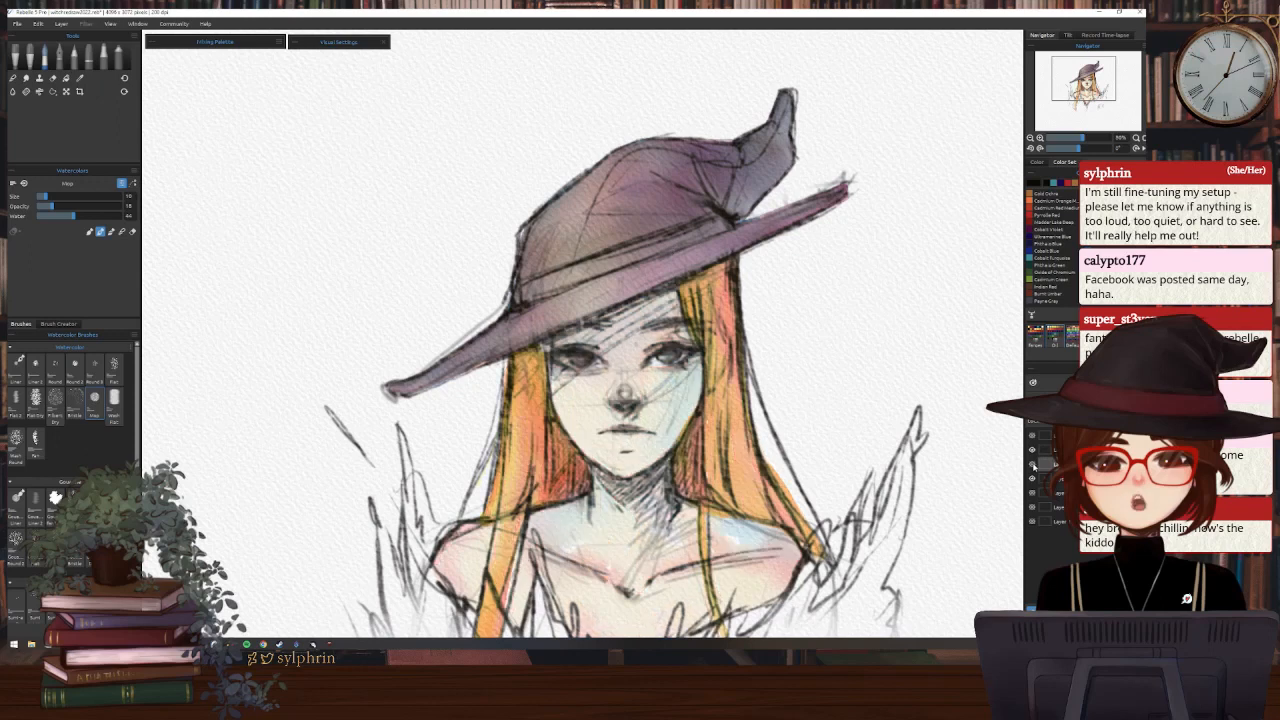
click(1033, 465)
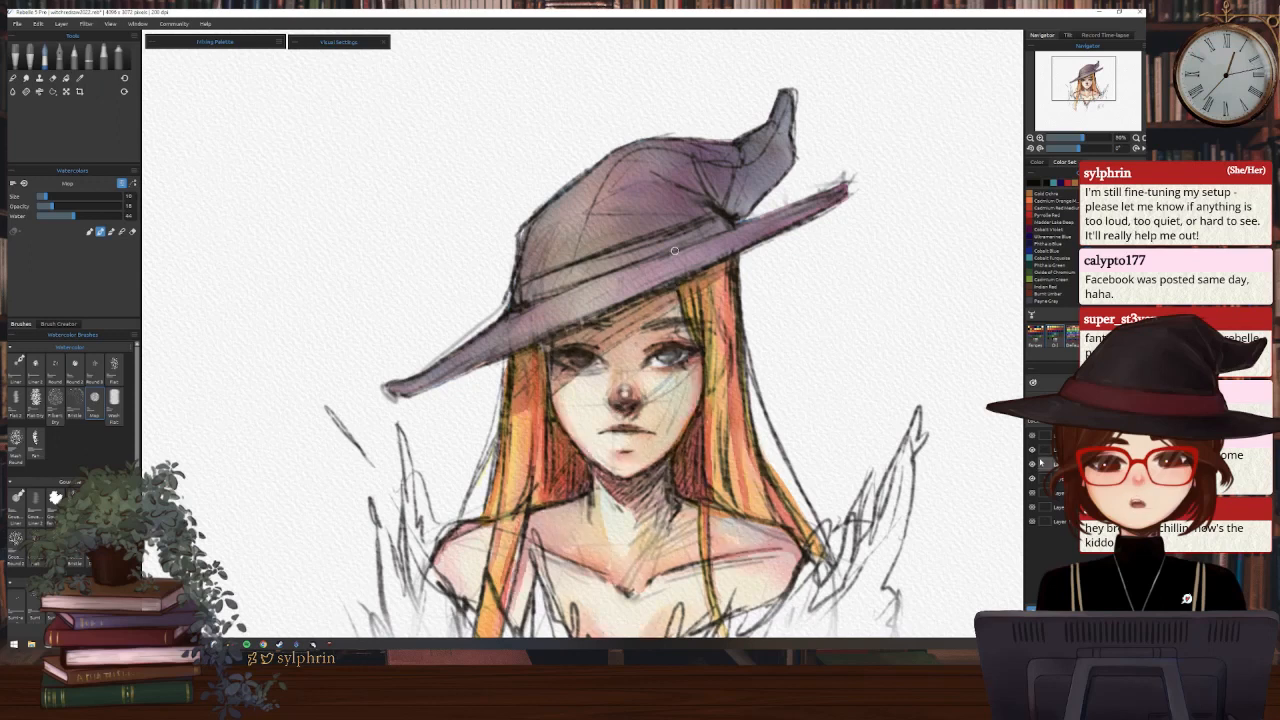
click(1033, 384)
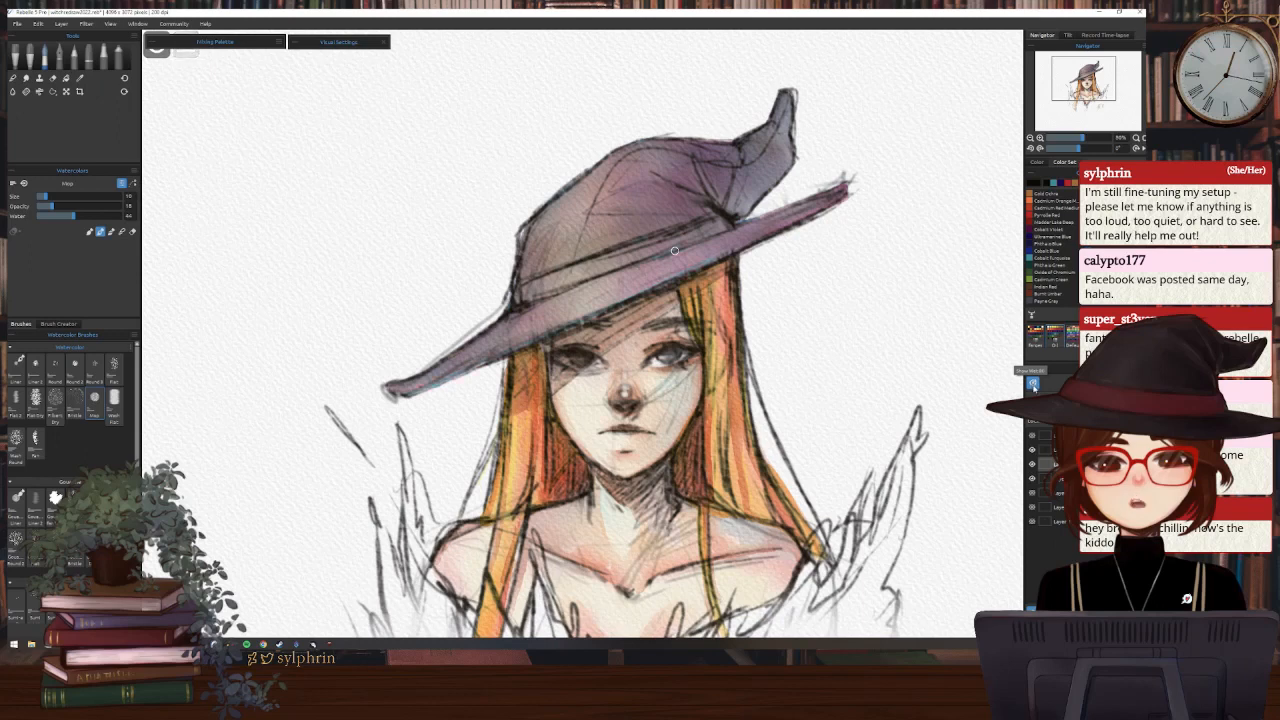
click(1033, 384)
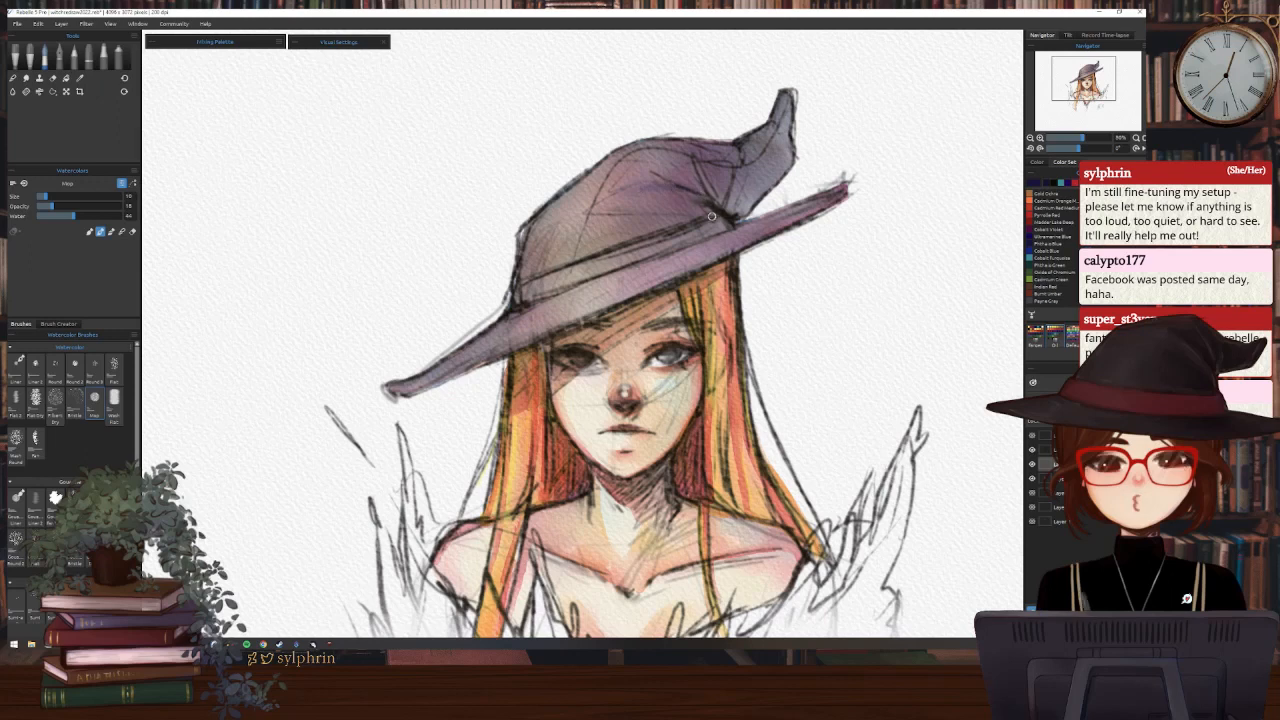
Paint deep blue shadows into the gathered folds, the curled tip and the upper edge of the hatband
mouse_move(621, 201)
mouse_down()
mouse_move(680, 193)
mouse_move(696, 204)
mouse_move(669, 182)
mouse_move(717, 199)
mouse_move(705, 179)
mouse_move(758, 210)
mouse_up()
drag(786, 122, 766, 188)
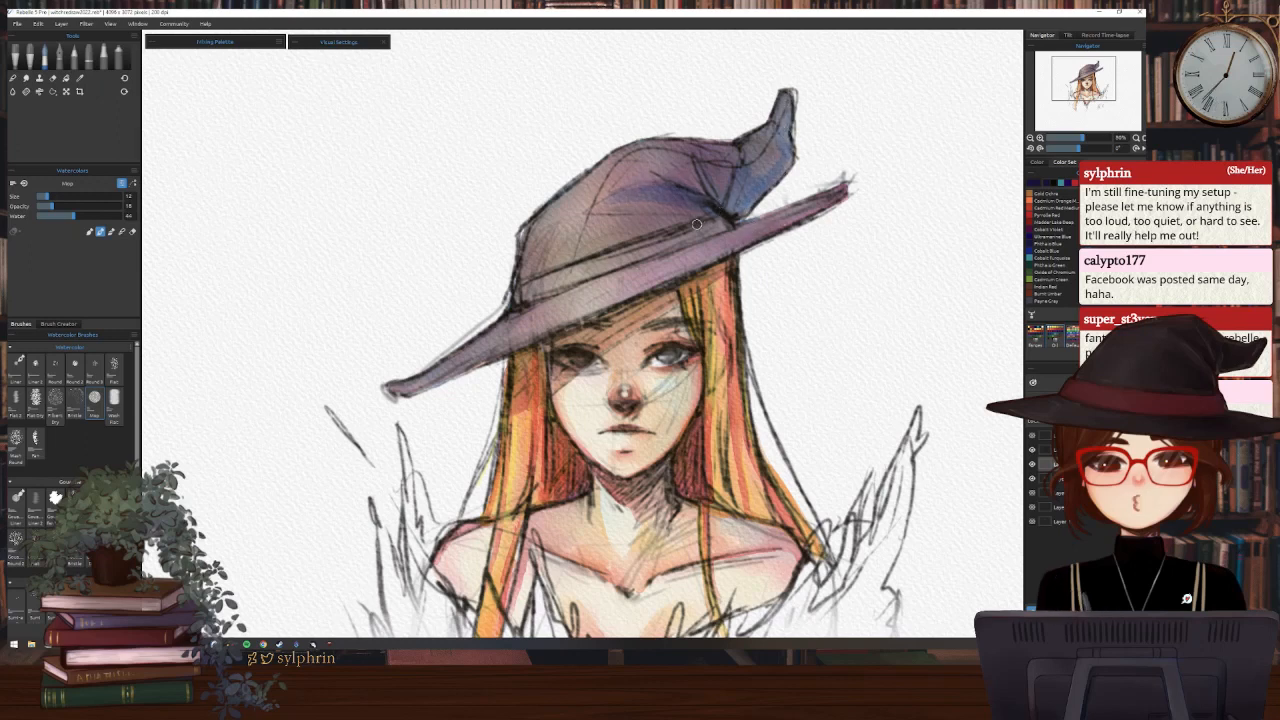
mouse_move(668, 229)
mouse_down()
mouse_move(625, 206)
mouse_move(697, 214)
mouse_move(656, 231)
mouse_move(719, 219)
mouse_move(653, 255)
mouse_move(729, 213)
mouse_up()
key([)
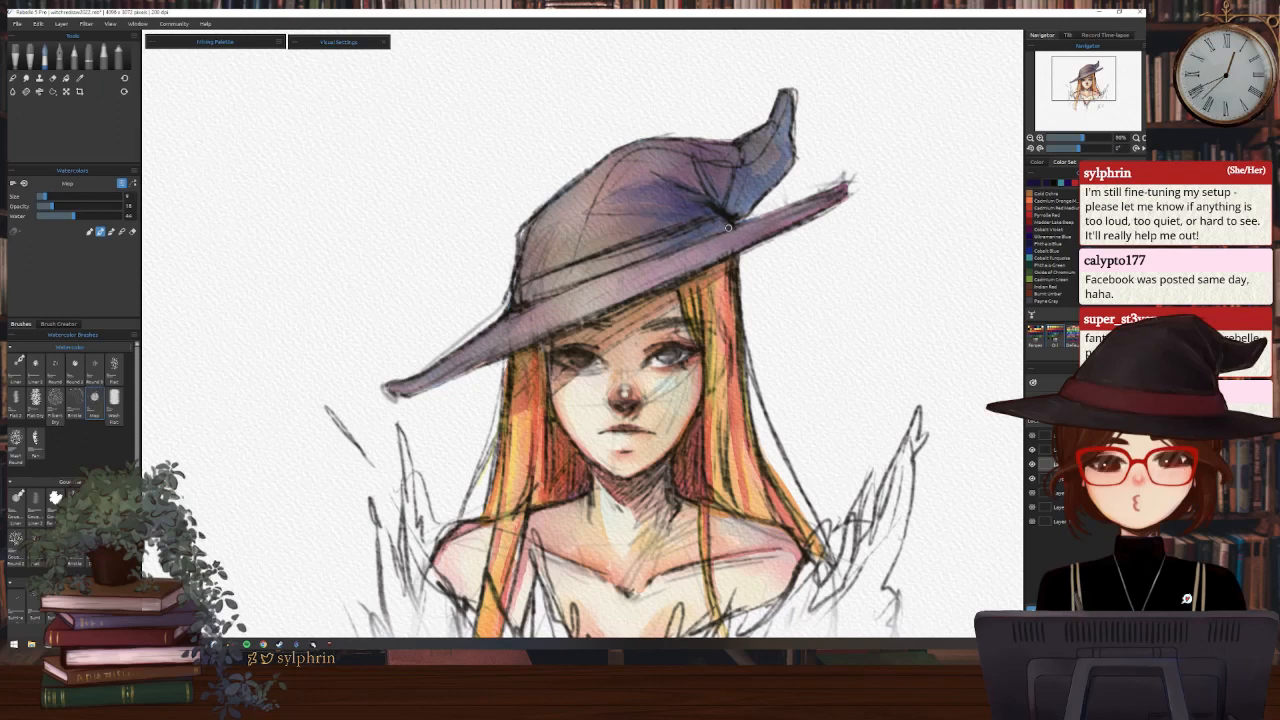
Brush the deep blue shadow color along both ends of the hat brim, adjusting the brush size
drag(838, 197, 778, 226)
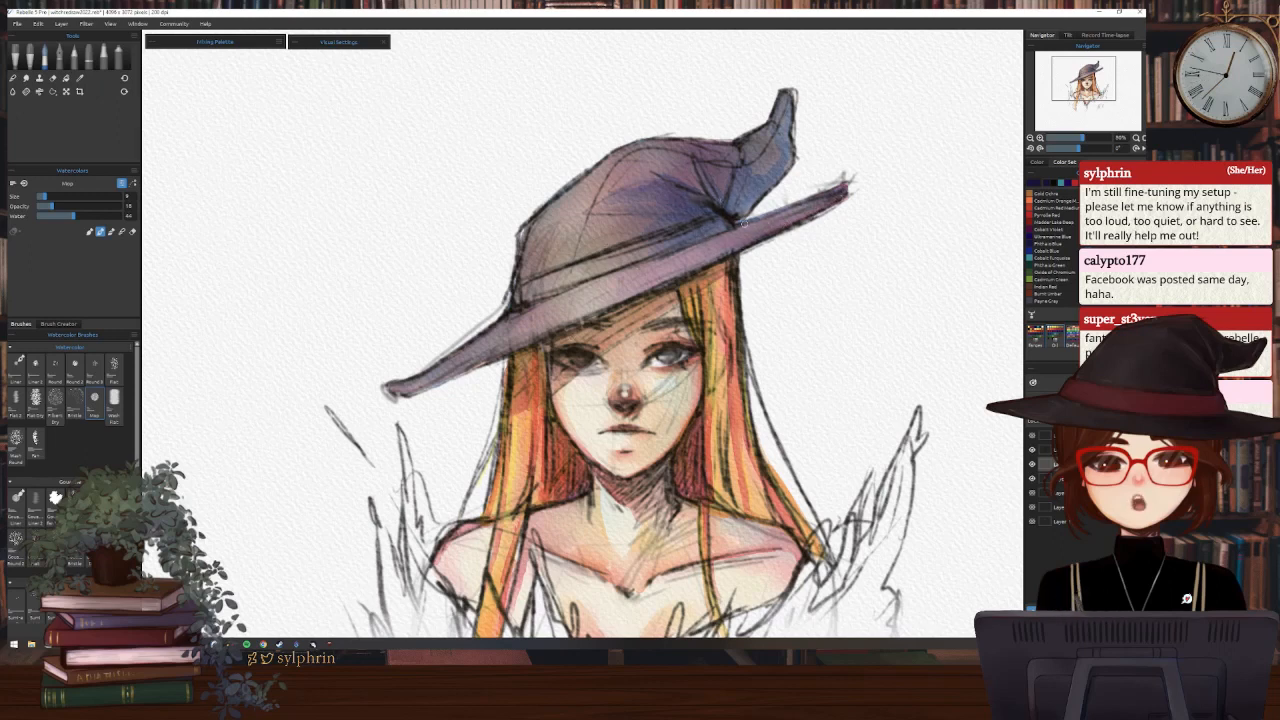
key(bracketright)
drag(822, 200, 722, 236)
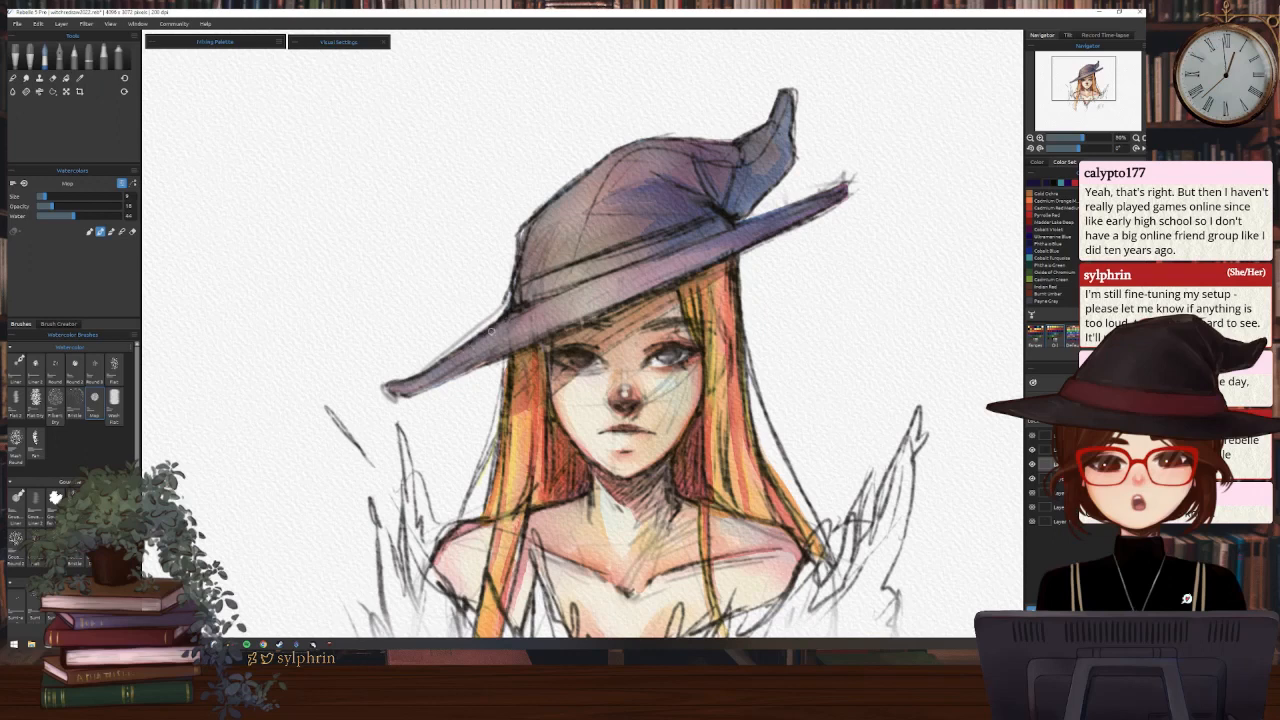
drag(451, 358, 392, 389)
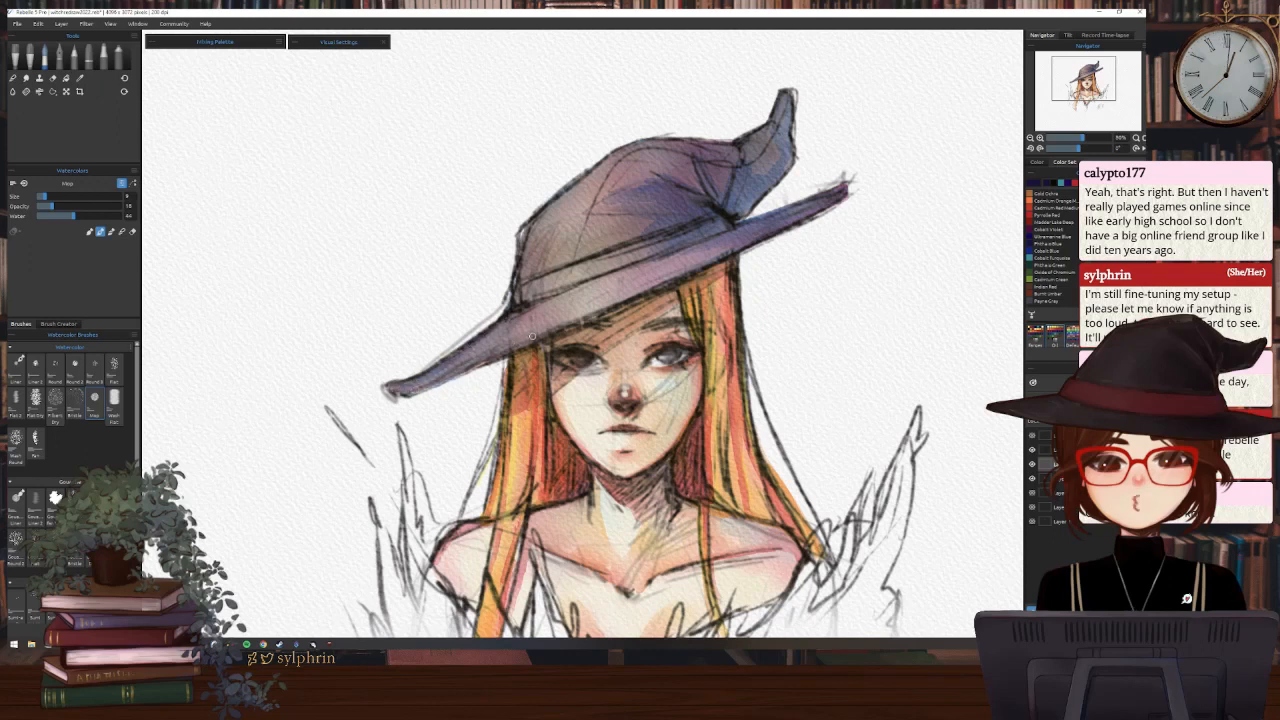
Deepen the blue shadows in the gathered folds and down the curled tip with a slightly larger Mop brush
key(])
mouse_move(651, 203)
mouse_down()
mouse_move(713, 223)
mouse_move(670, 183)
mouse_move(715, 204)
mouse_move(709, 185)
mouse_move(740, 197)
mouse_up()
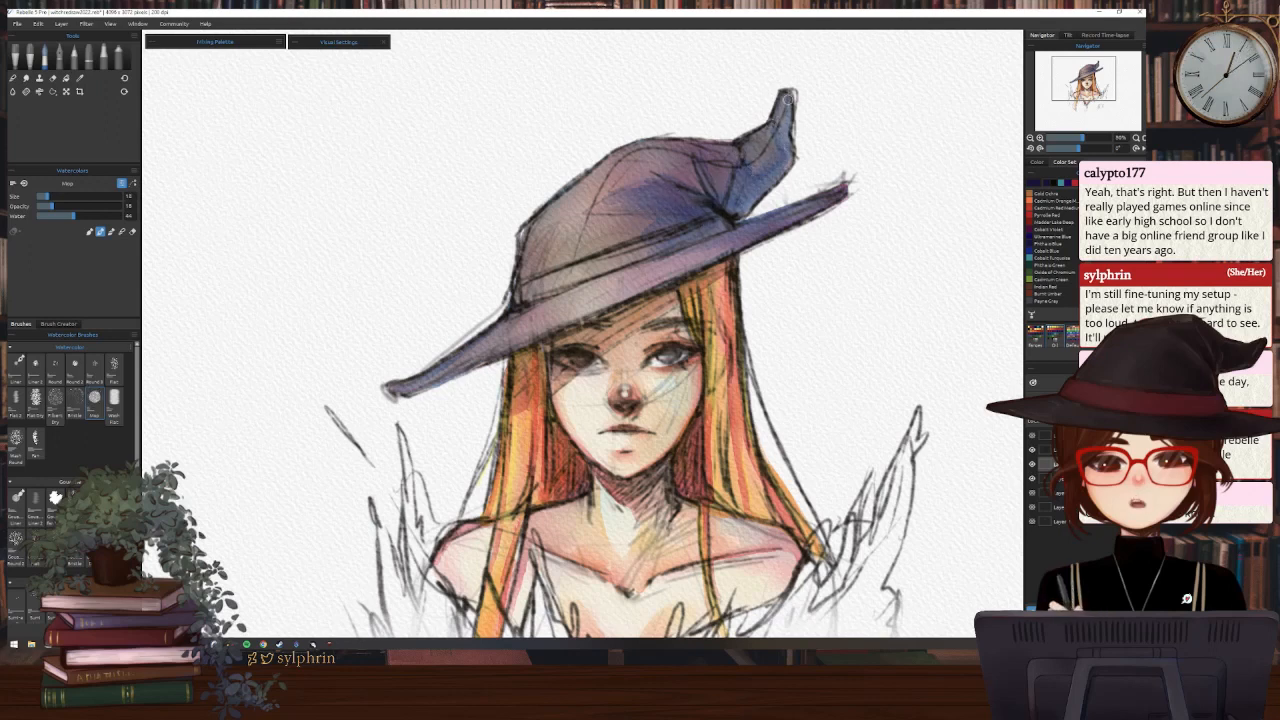
drag(787, 97, 776, 178)
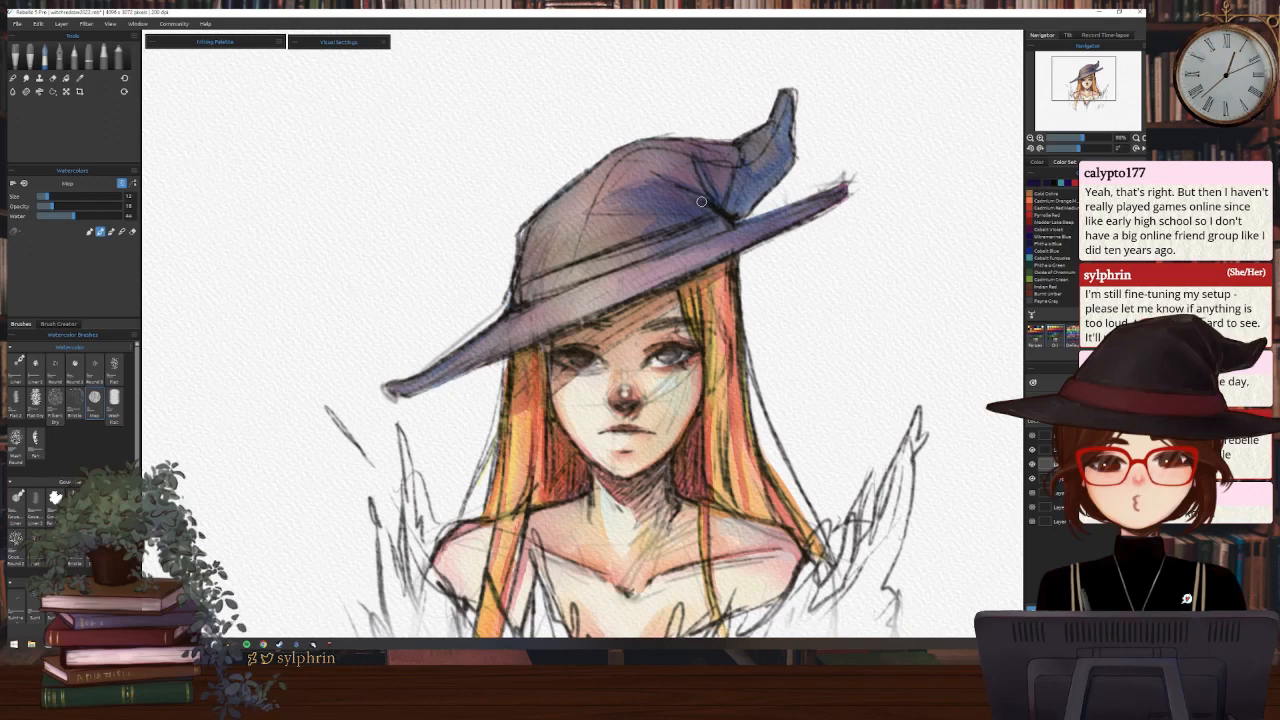
mouse_move(701, 202)
mouse_down()
mouse_move(654, 176)
mouse_move(606, 202)
mouse_move(649, 232)
mouse_up()
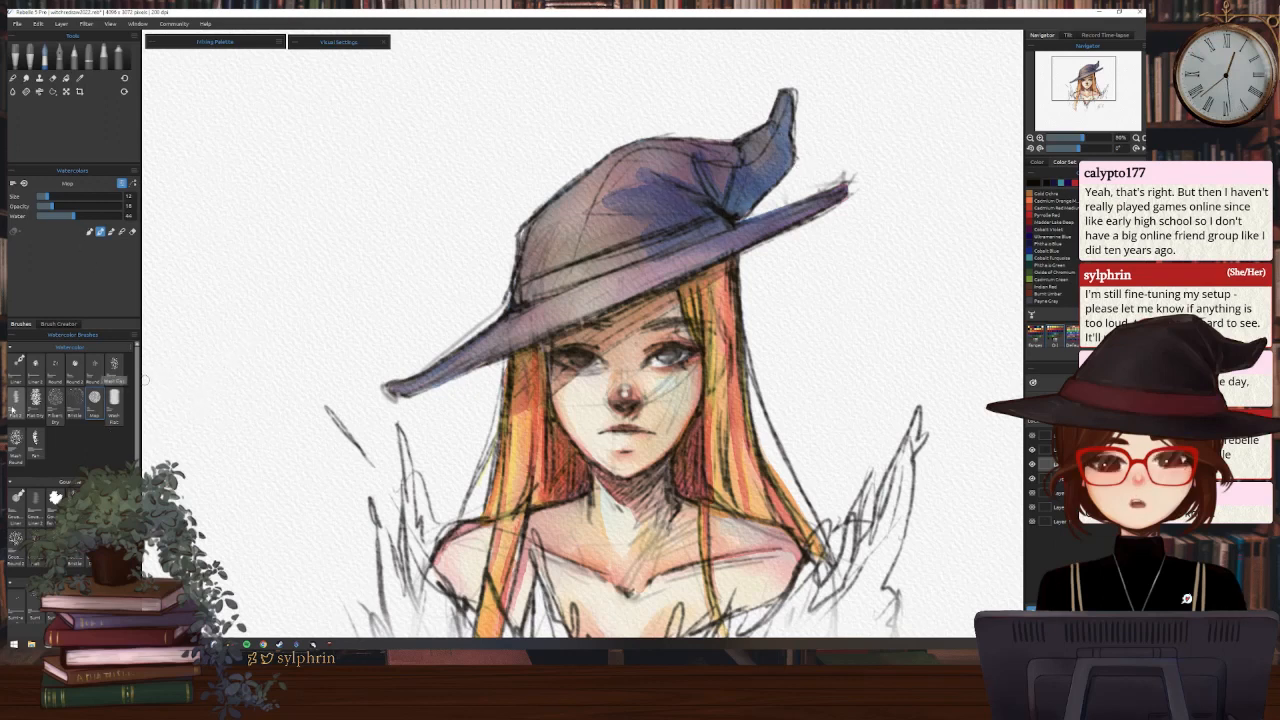
Build up stronger blue shadows in the folds, curled tip and brim with the Flat 2 watercolor brush, adding a violet tint toward the crown
click(15, 397)
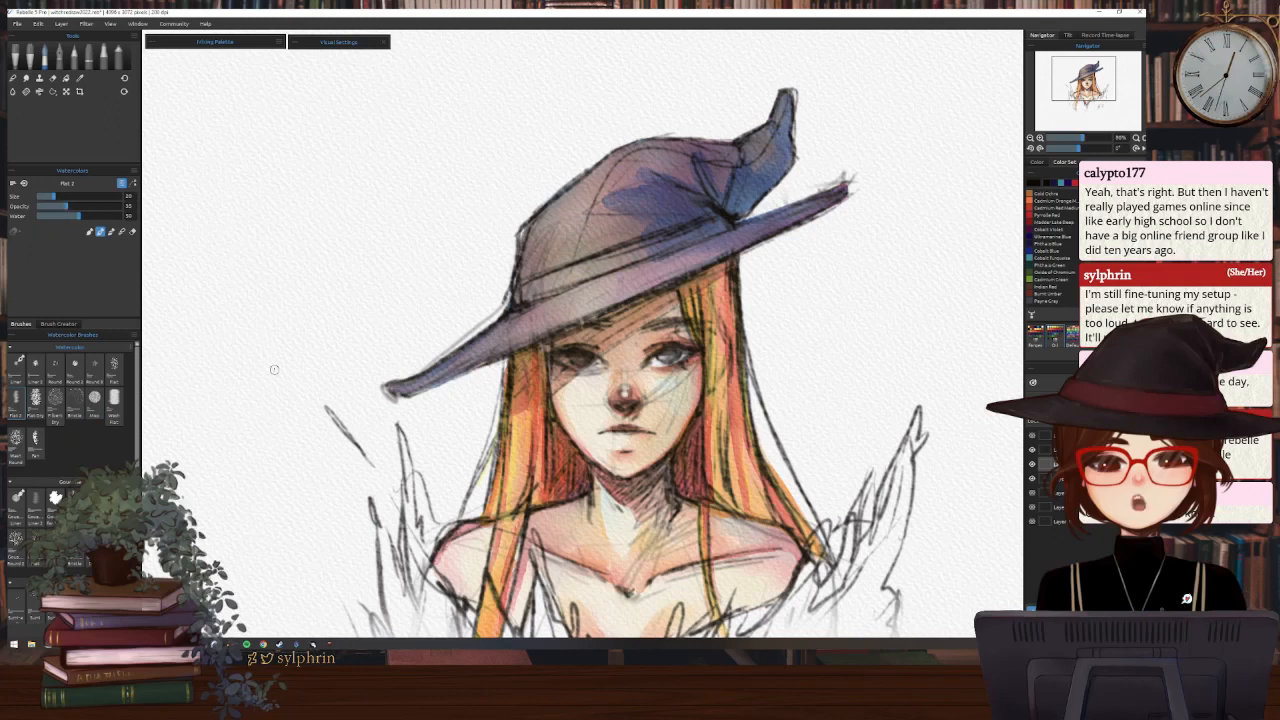
mouse_move(650, 184)
mouse_down()
mouse_move(723, 210)
mouse_move(700, 200)
mouse_move(721, 196)
mouse_move(705, 178)
mouse_move(748, 208)
mouse_up()
drag(786, 158, 746, 208)
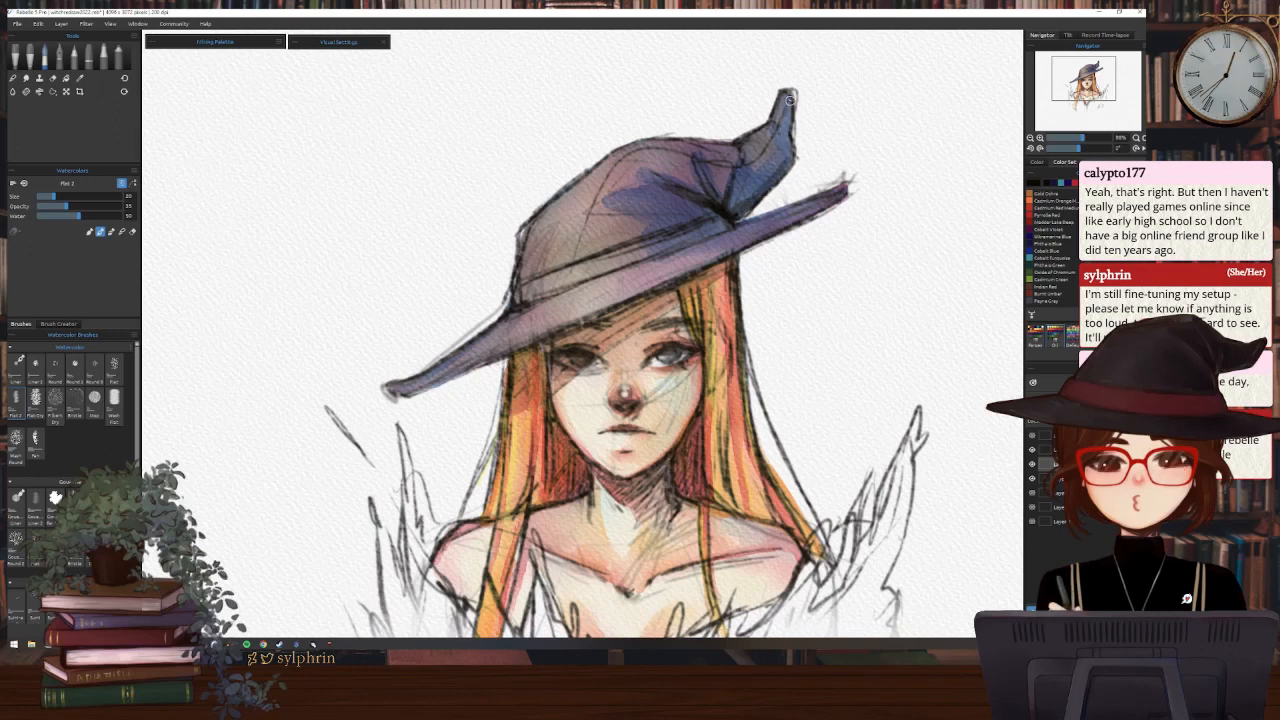
mouse_move(789, 100)
mouse_down()
mouse_move(784, 167)
mouse_move(712, 216)
mouse_up()
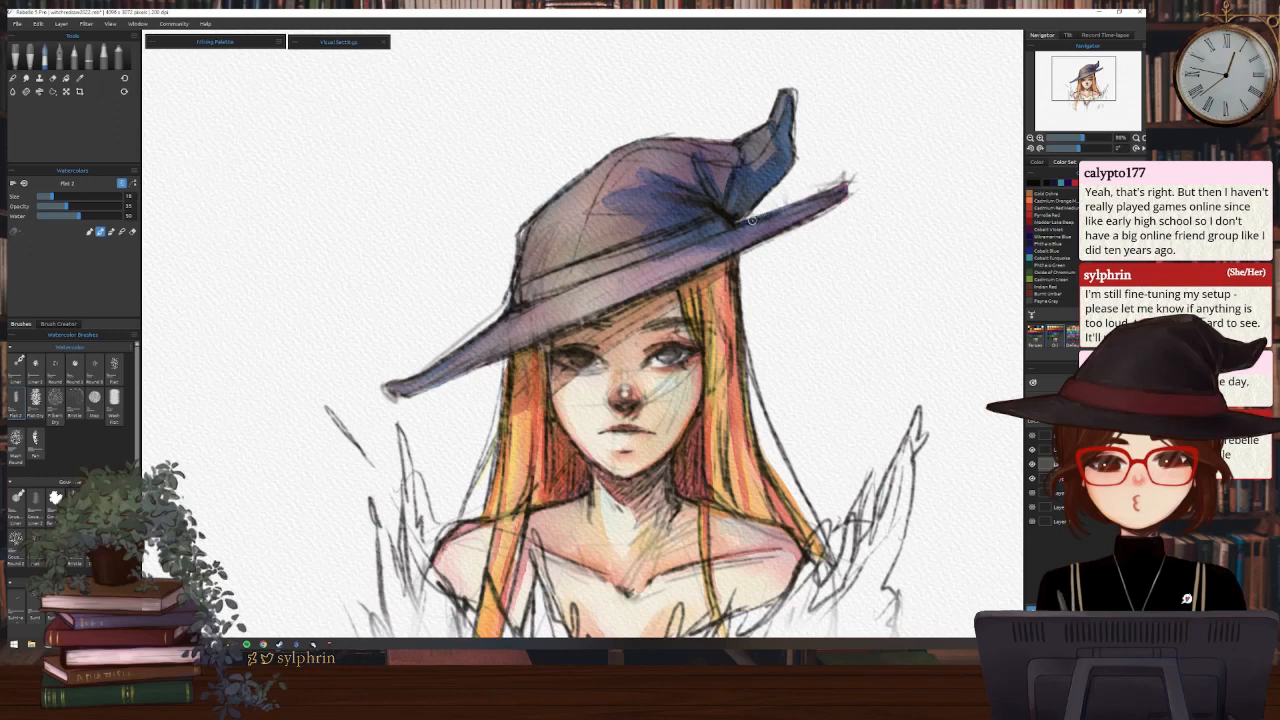
mouse_move(788, 106)
mouse_down()
mouse_move(753, 195)
mouse_move(774, 176)
mouse_move(740, 211)
mouse_move(792, 156)
mouse_move(732, 222)
mouse_up()
drag(746, 170, 730, 212)
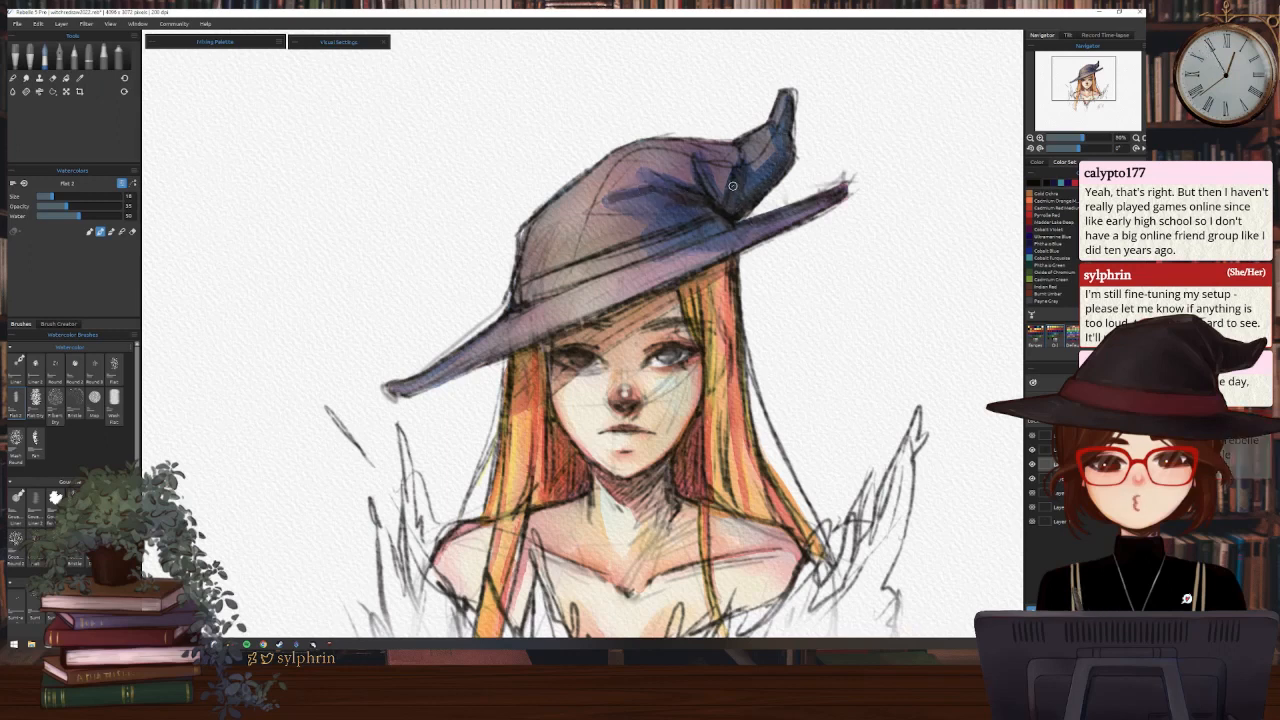
drag(734, 182, 736, 220)
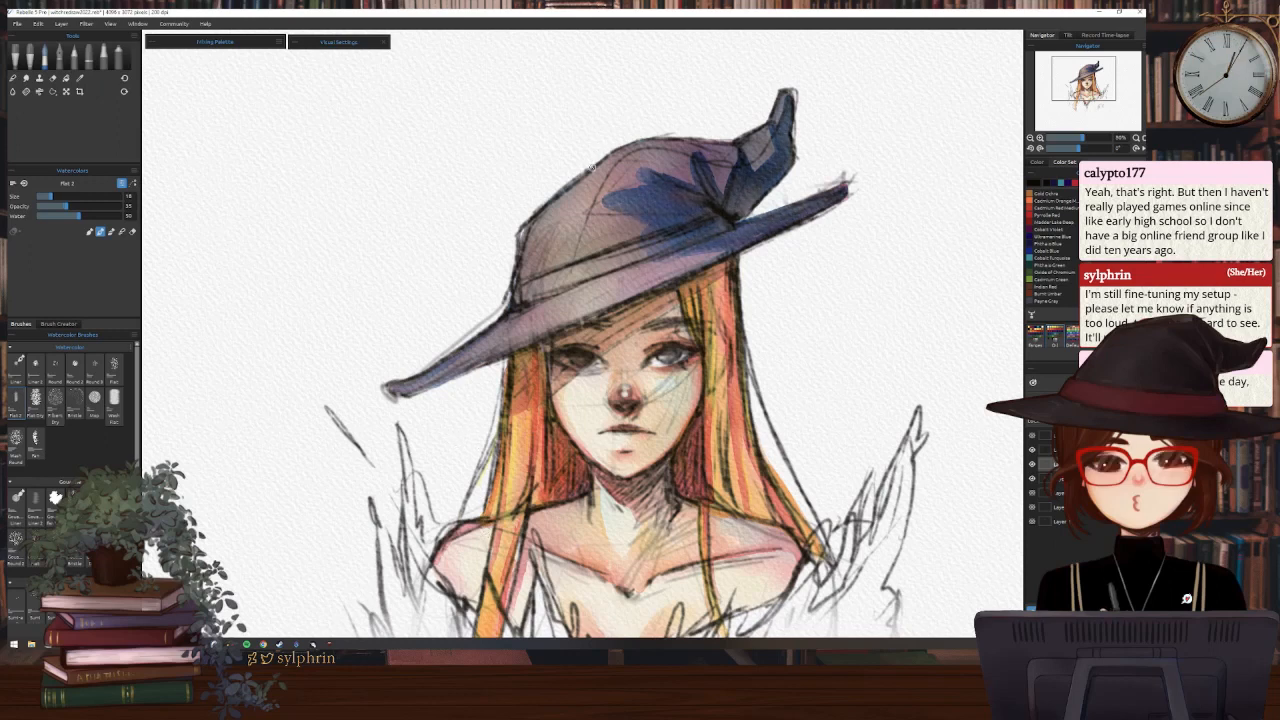
mouse_move(546, 208)
mouse_down()
mouse_move(512, 312)
mouse_move(398, 388)
mouse_up()
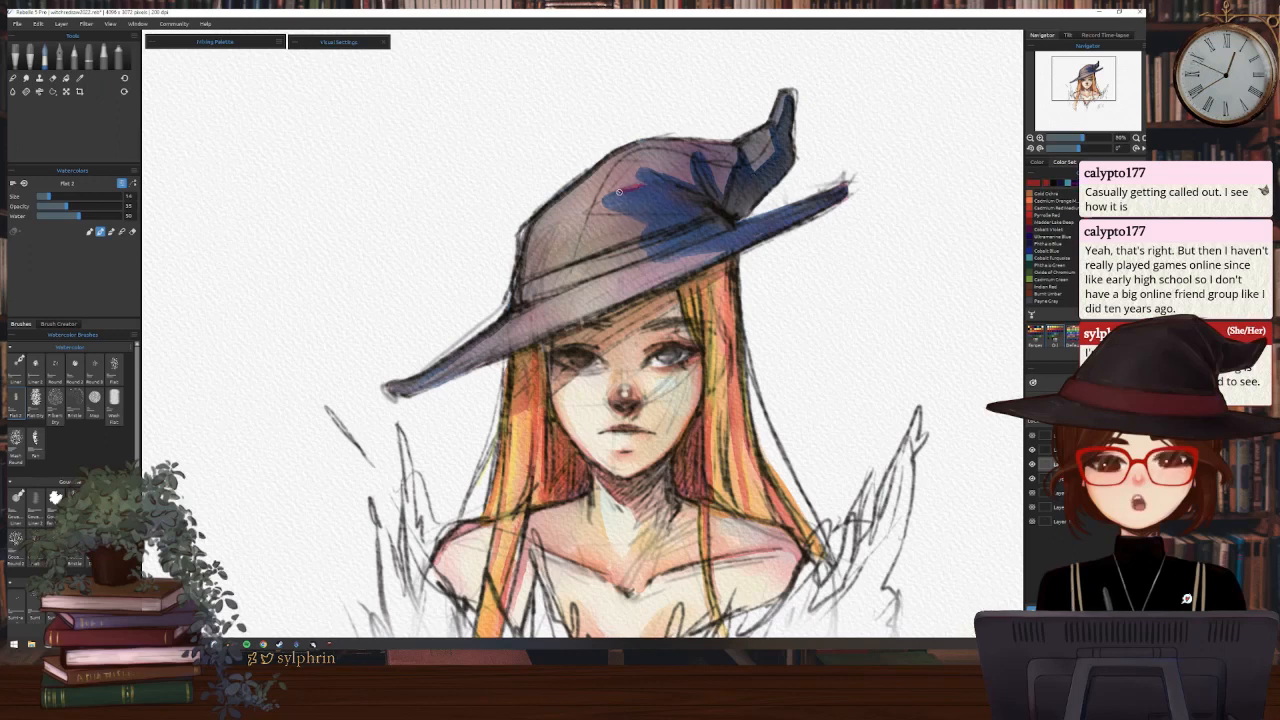
drag(598, 199, 643, 214)
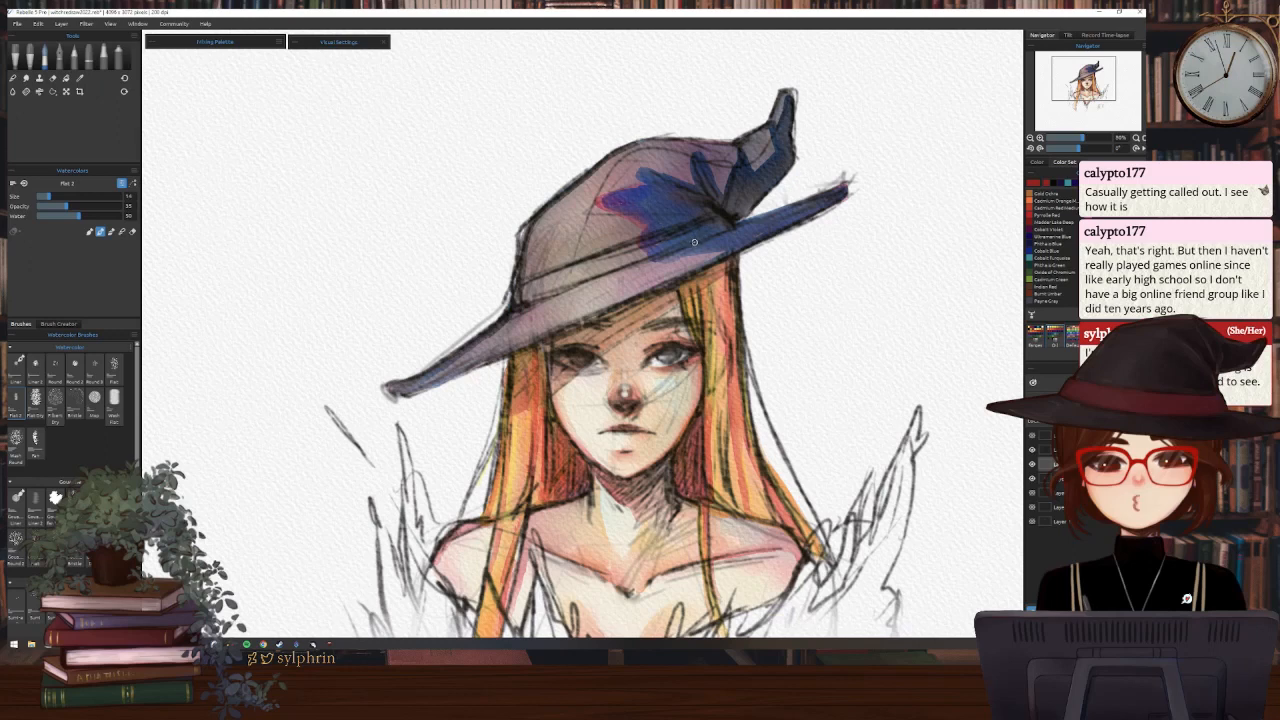
Remove the blue shadow layer's paint from the crown, curled tip and brim with the Square Medium eraser
click(13, 77)
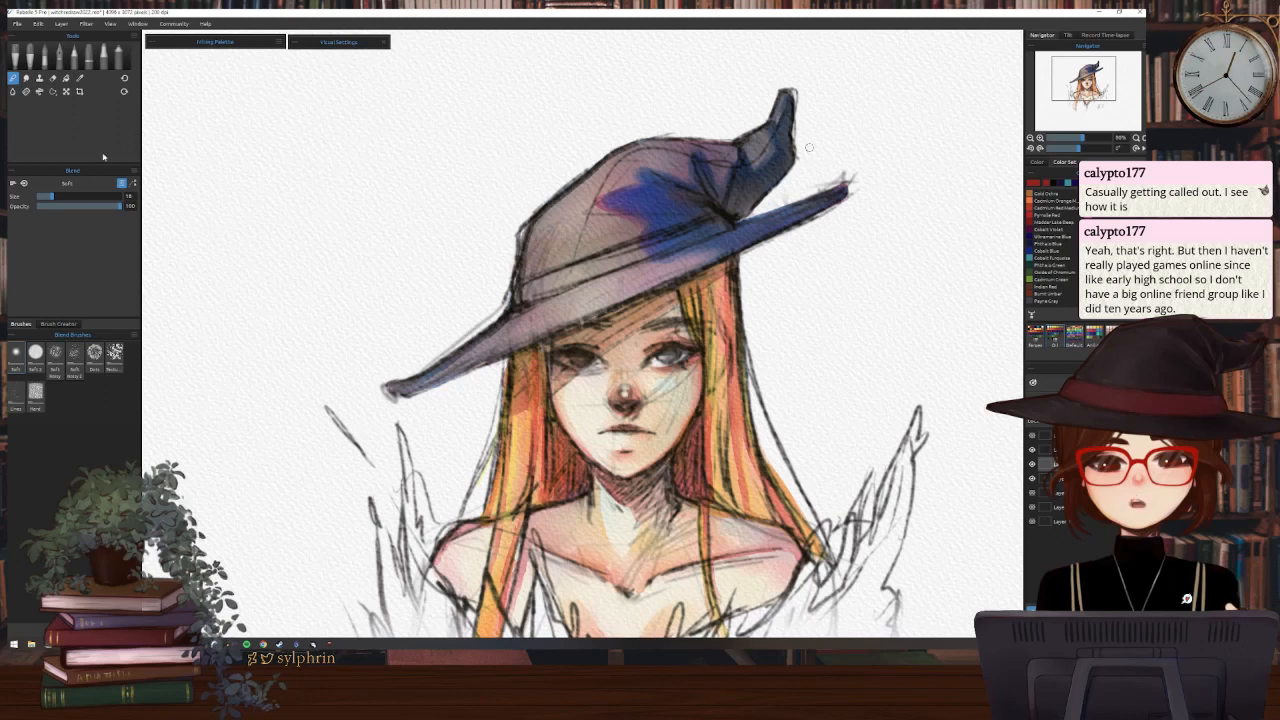
key(e)
mouse_move(800, 94)
mouse_down()
mouse_move(720, 245)
mouse_move(735, 250)
mouse_move(845, 188)
mouse_up()
mouse_move(700, 190)
mouse_down()
mouse_move(660, 235)
mouse_move(680, 205)
mouse_move(730, 215)
mouse_move(604, 253)
mouse_move(650, 190)
mouse_move(605, 200)
mouse_up()
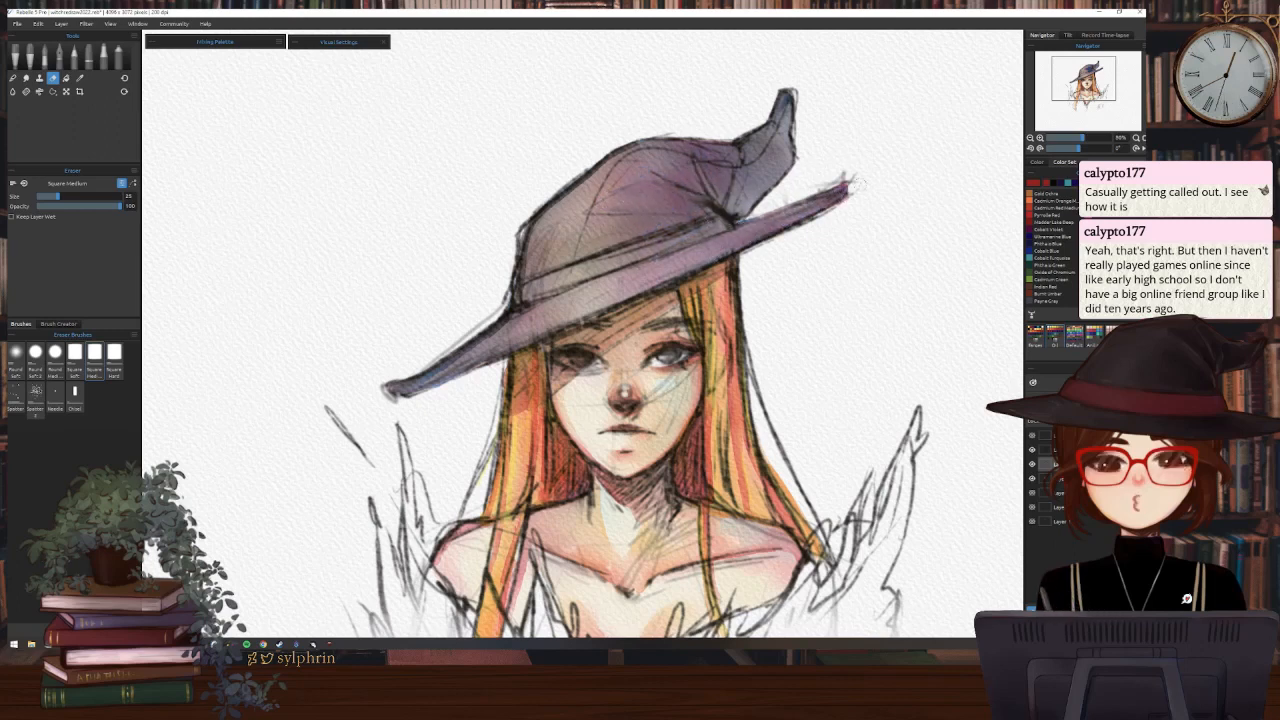
drag(516, 300, 410, 385)
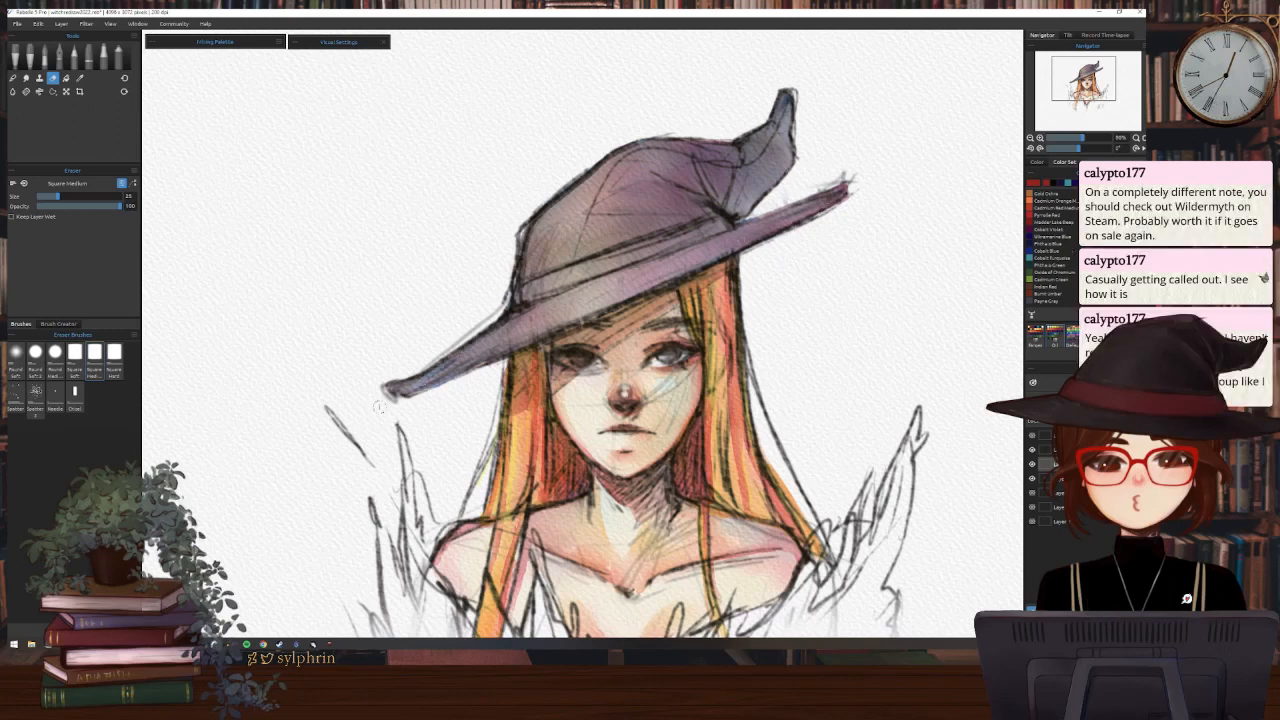
key(n)
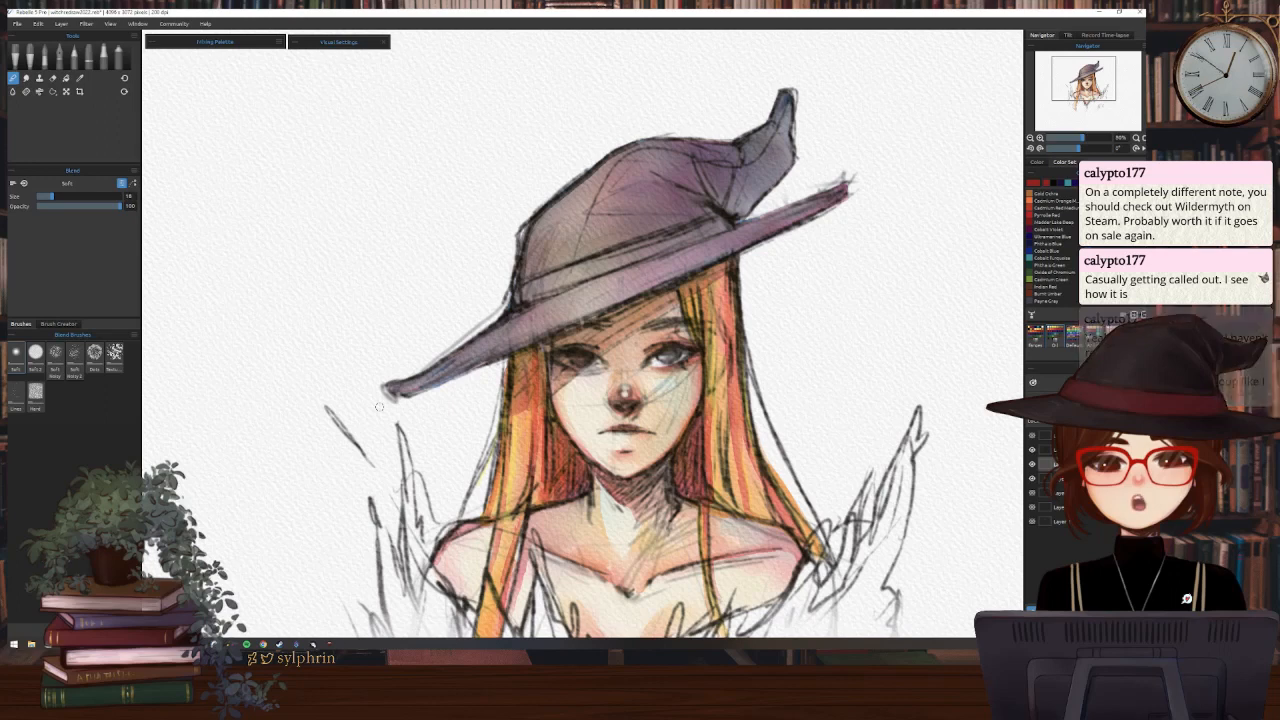
key(b)
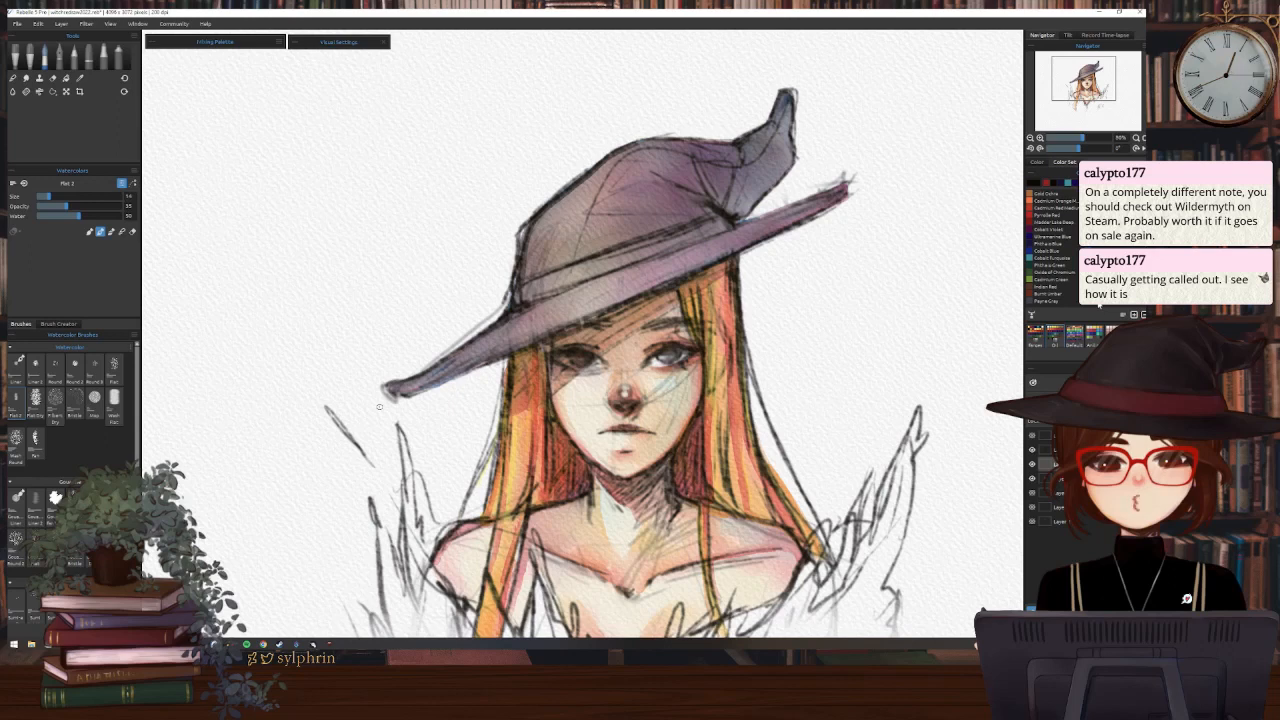
click(53, 79)
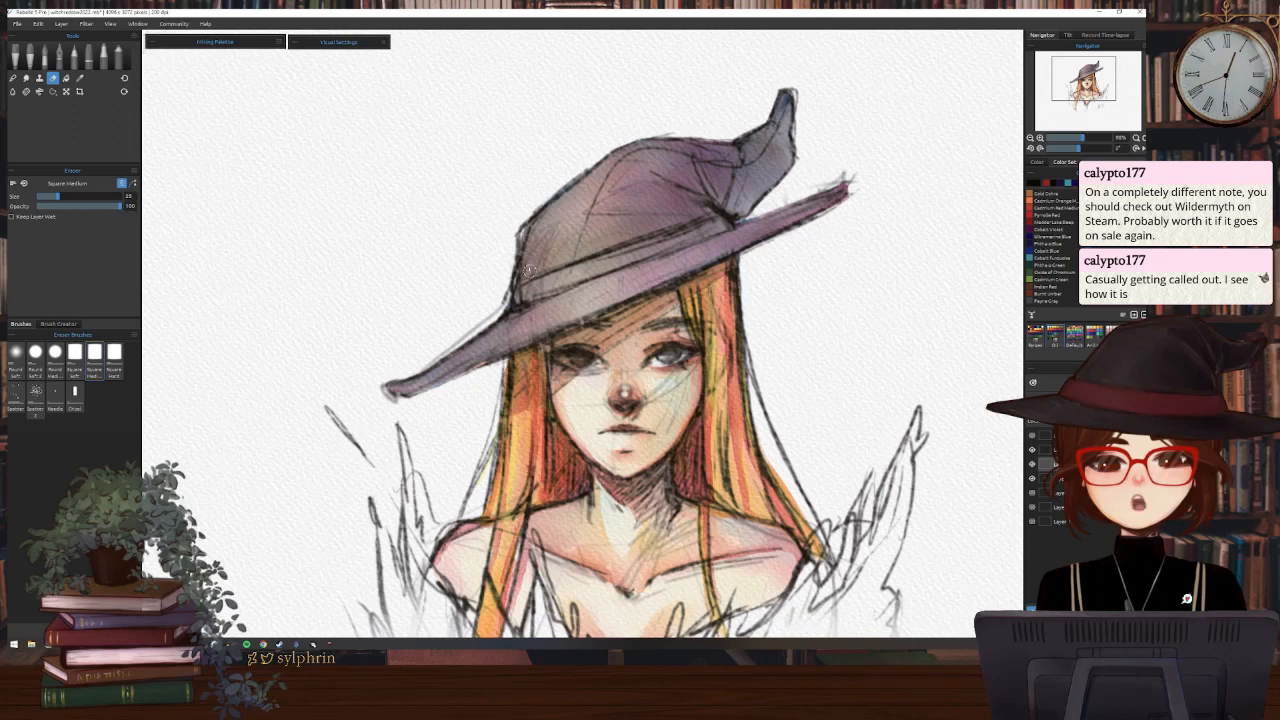
Turn on Show Wet and cover the whole hat with water using the Soft Water brush, adjusting its size for large areas and edges
key(w)
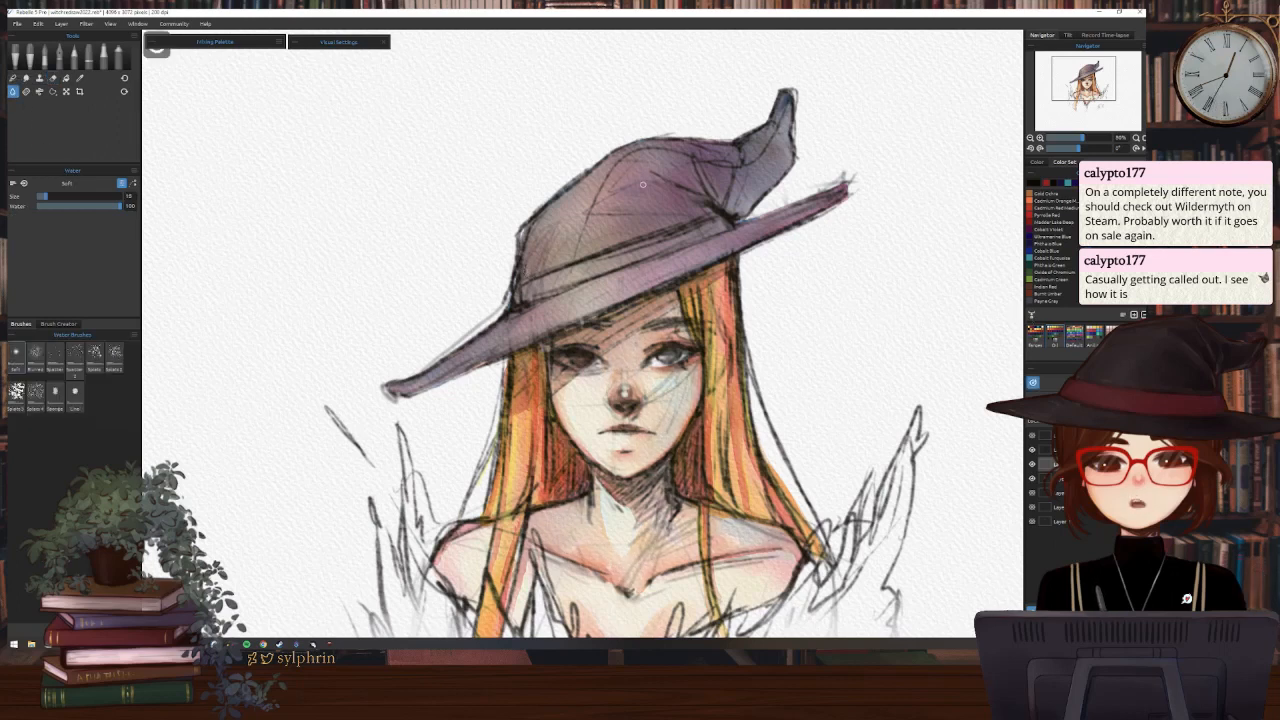
mouse_move(630, 150)
mouse_down()
mouse_move(548, 210)
mouse_move(512, 322)
mouse_move(393, 391)
mouse_move(840, 190)
mouse_move(790, 216)
mouse_up()
drag(690, 198, 727, 226)
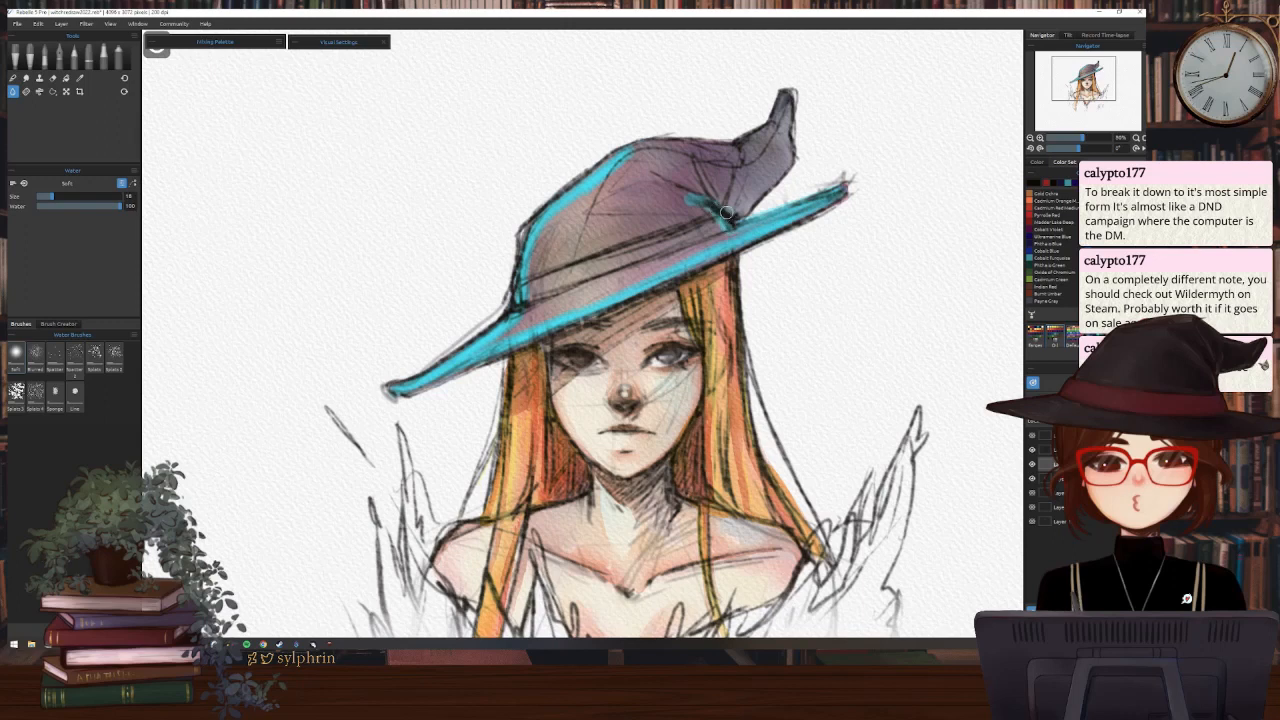
mouse_move(785, 97)
mouse_down()
mouse_move(765, 135)
mouse_move(787, 98)
mouse_move(777, 141)
mouse_move(788, 102)
mouse_move(775, 128)
mouse_move(789, 114)
mouse_move(789, 150)
mouse_move(741, 208)
mouse_up()
drag(768, 127, 726, 153)
mouse_move(630, 151)
mouse_down()
mouse_move(770, 143)
mouse_move(706, 158)
mouse_move(778, 150)
mouse_move(742, 208)
mouse_move(776, 133)
mouse_move(780, 162)
mouse_move(727, 140)
mouse_move(689, 159)
mouse_move(720, 164)
mouse_move(642, 154)
mouse_move(636, 166)
mouse_move(719, 176)
mouse_move(598, 181)
mouse_move(712, 179)
mouse_move(669, 188)
mouse_move(723, 198)
mouse_move(719, 167)
mouse_move(604, 180)
mouse_move(534, 242)
mouse_move(636, 207)
mouse_move(536, 275)
mouse_up()
key(])
key(])
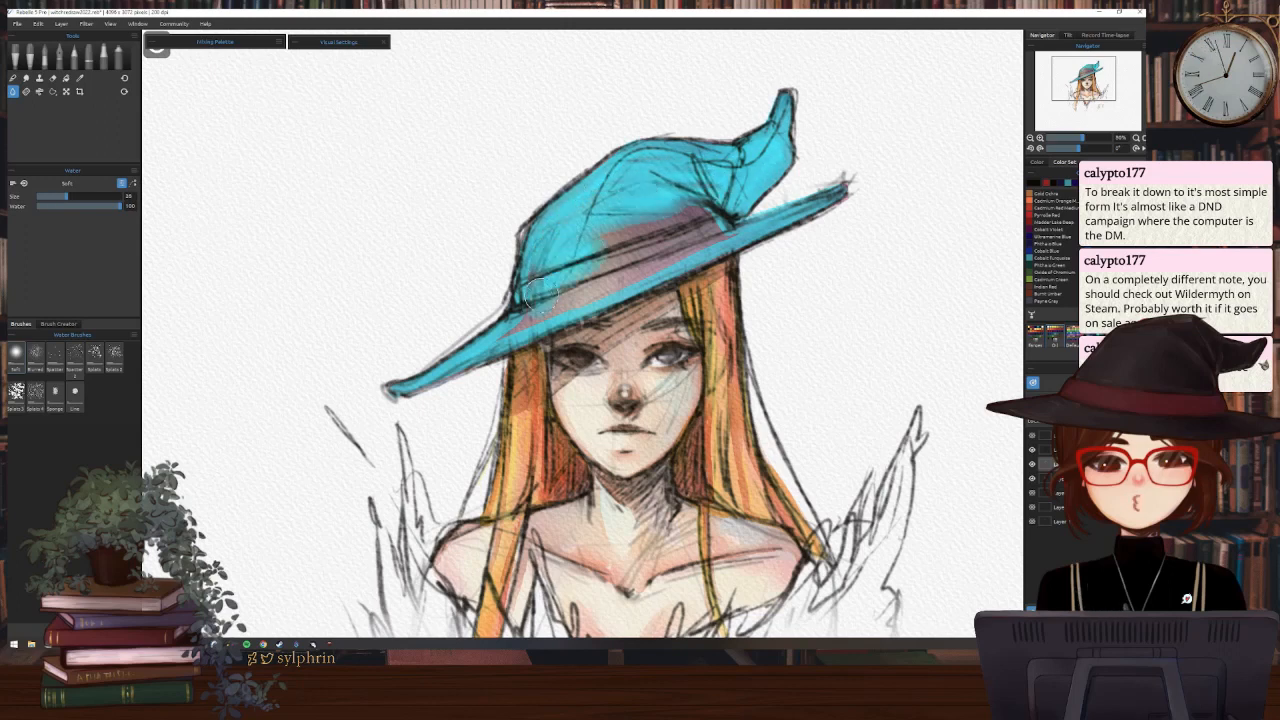
key([)
mouse_move(516, 318)
mouse_down()
mouse_move(490, 345)
mouse_move(740, 229)
mouse_move(668, 216)
mouse_move(589, 254)
mouse_move(705, 221)
mouse_move(579, 277)
mouse_move(712, 228)
mouse_move(685, 211)
mouse_move(602, 240)
mouse_move(605, 223)
mouse_move(528, 302)
mouse_up()
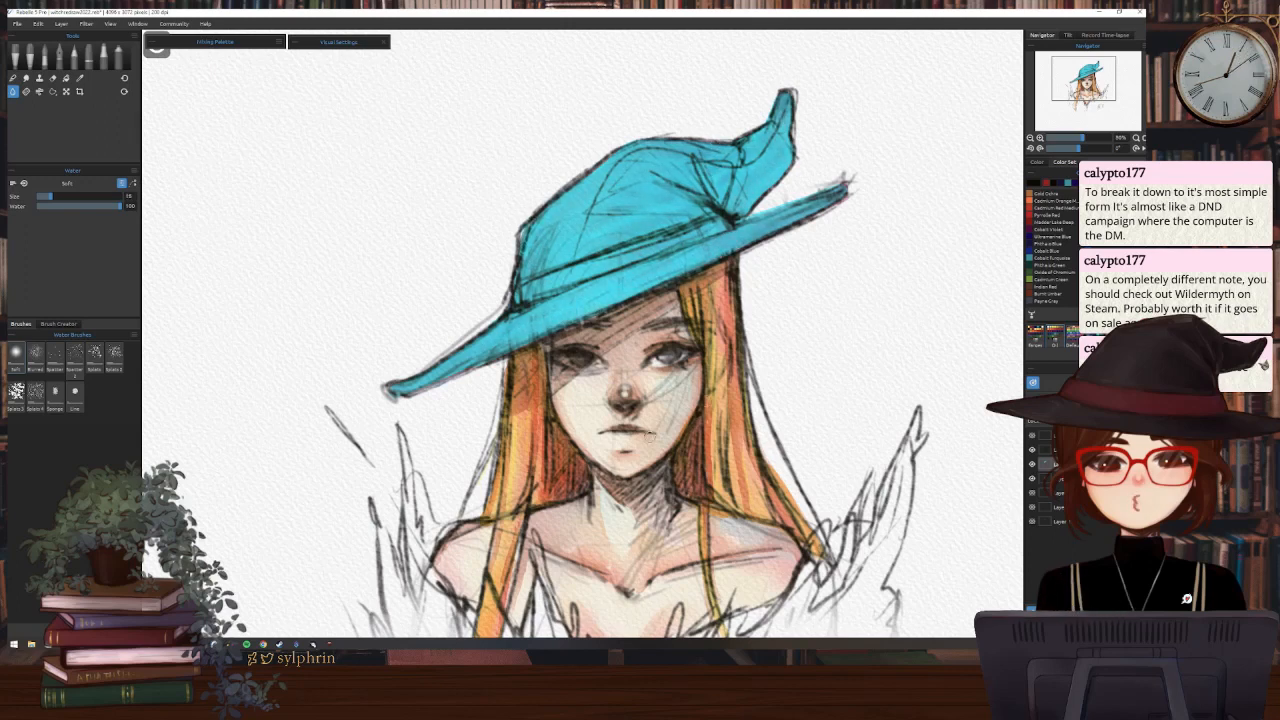
Dry the lit side of the crown, the adjoining hatband and the brim with an enlarged Circle Dry brush
click(26, 91)
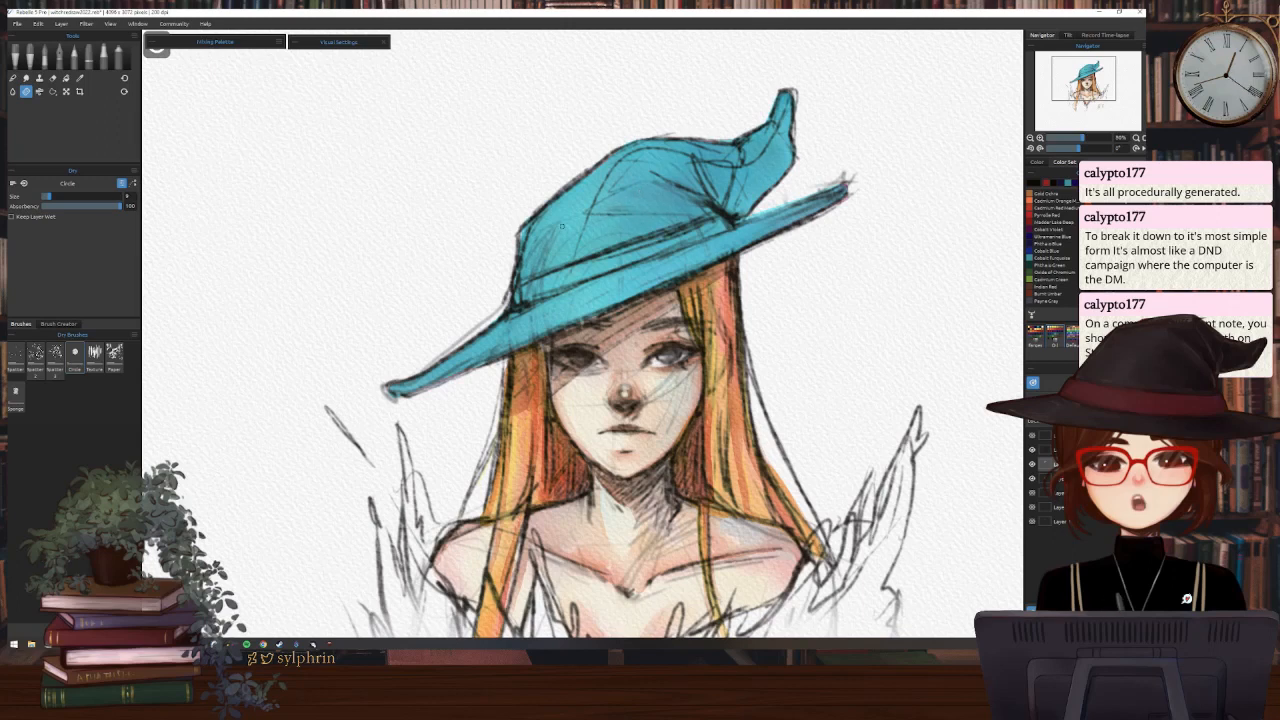
drag(563, 216, 548, 270)
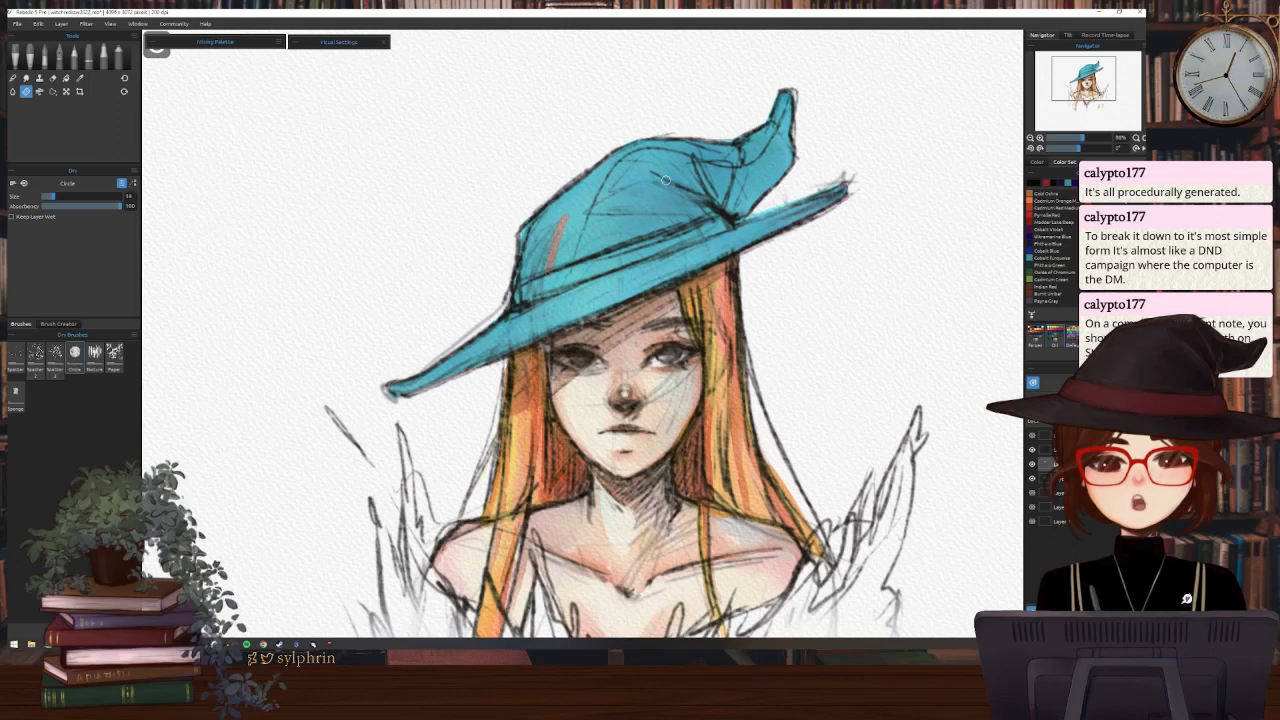
mouse_move(549, 291)
mouse_down()
mouse_move(563, 218)
mouse_move(600, 262)
mouse_move(569, 221)
mouse_move(581, 232)
mouse_move(567, 267)
mouse_up()
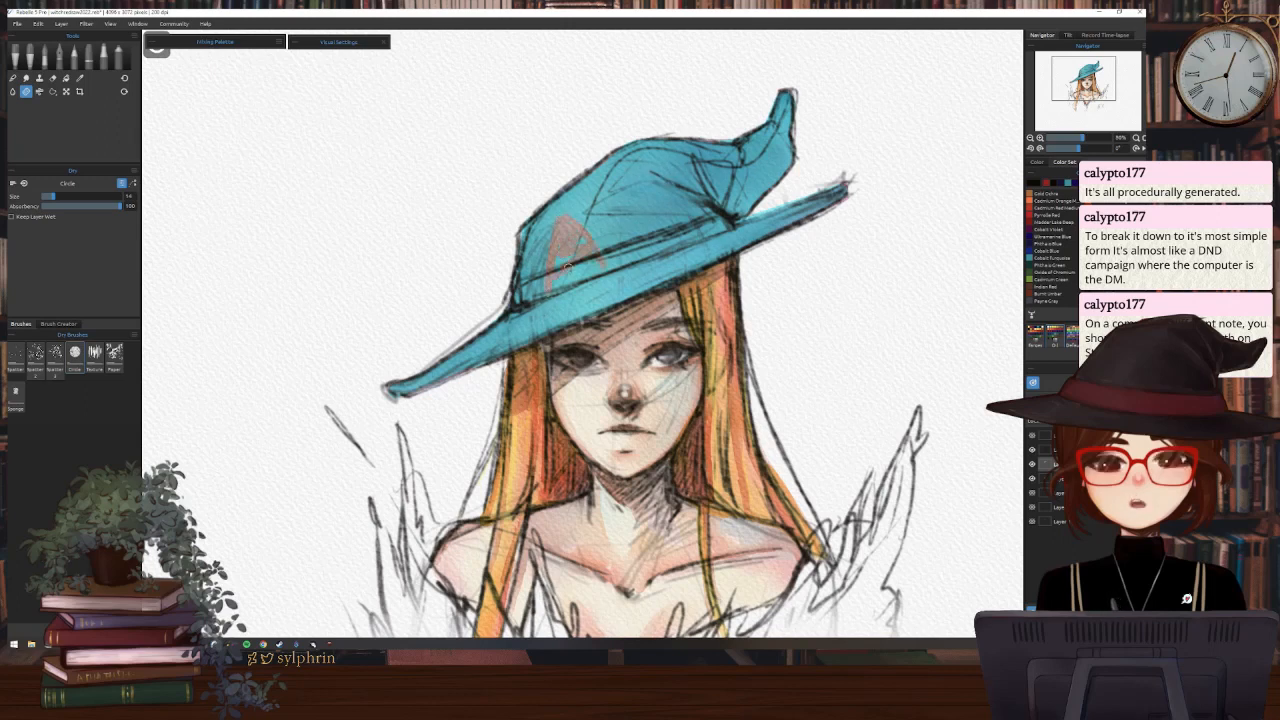
key(])
key(])
key(])
mouse_move(568, 221)
mouse_down()
mouse_move(590, 256)
mouse_move(583, 234)
mouse_up()
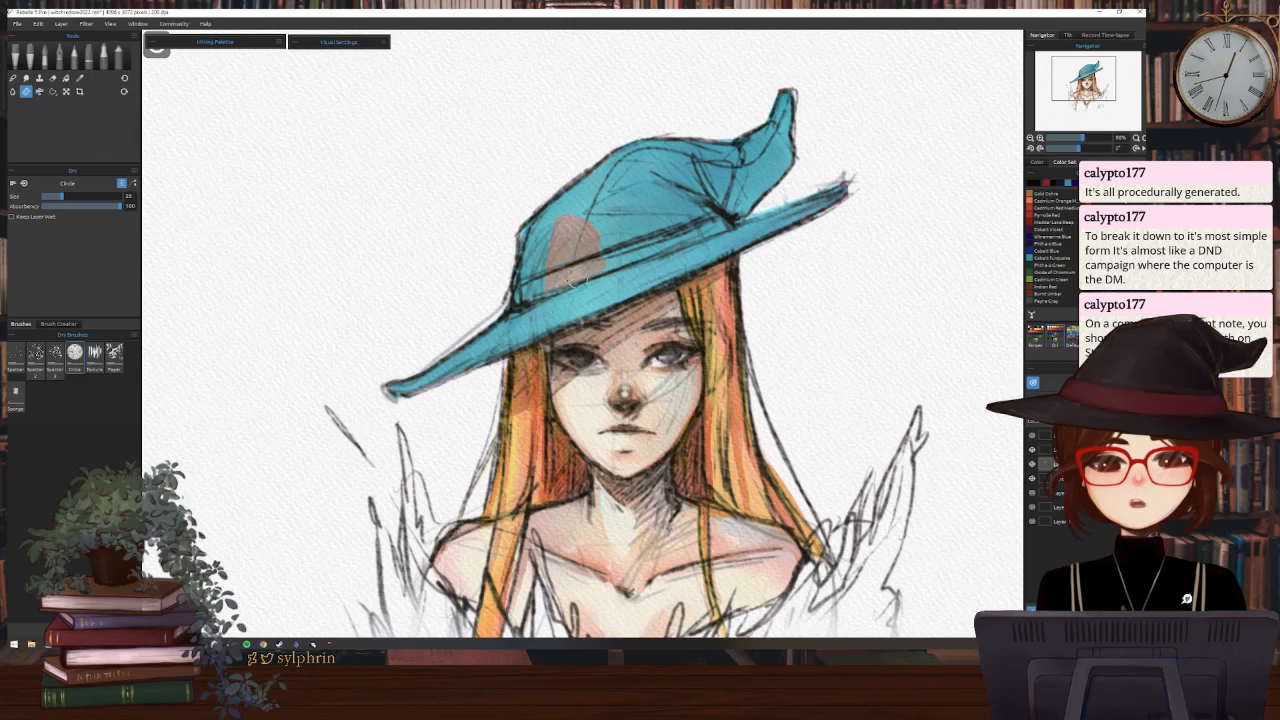
mouse_move(555, 307)
mouse_down()
mouse_move(454, 370)
mouse_move(630, 285)
mouse_move(539, 329)
mouse_move(587, 300)
mouse_move(550, 307)
mouse_move(554, 293)
mouse_move(598, 300)
mouse_up()
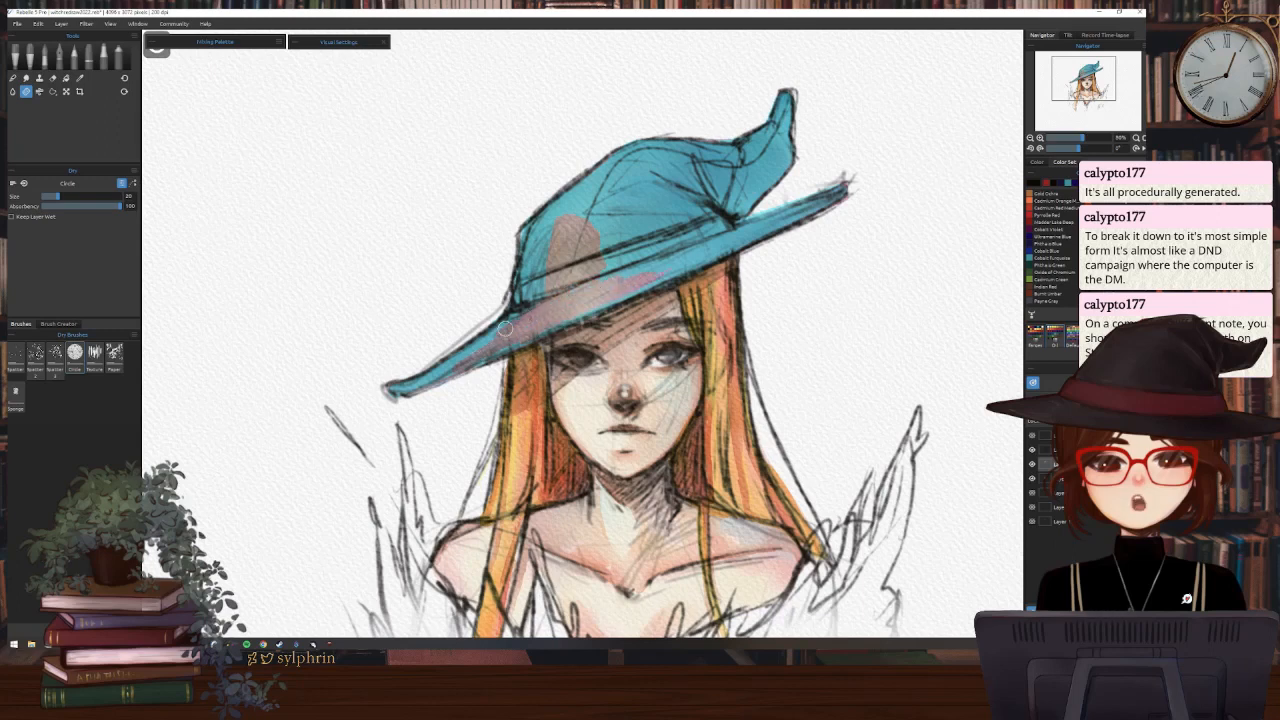
drag(502, 334, 438, 375)
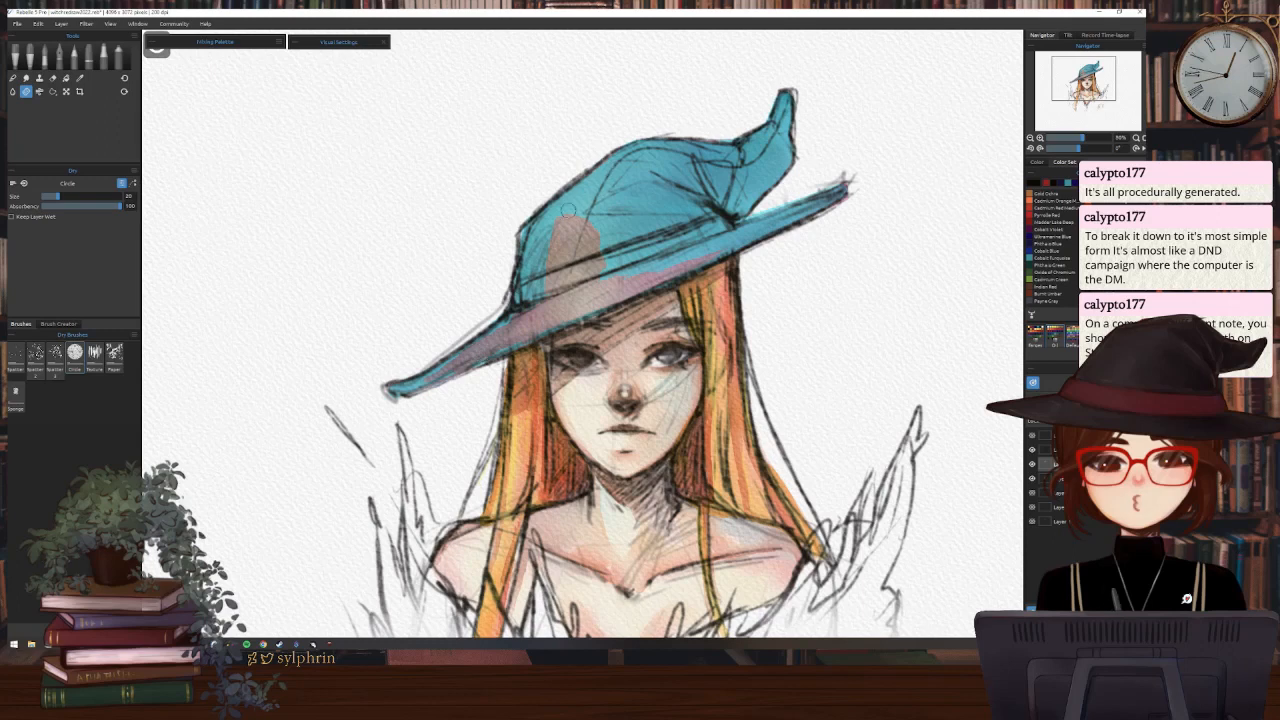
mouse_move(621, 160)
mouse_down()
mouse_move(578, 196)
mouse_move(606, 172)
mouse_move(588, 202)
mouse_move(621, 179)
mouse_move(619, 194)
mouse_move(627, 158)
mouse_move(634, 185)
mouse_move(614, 170)
mouse_move(568, 205)
mouse_move(621, 192)
mouse_move(566, 212)
mouse_move(541, 274)
mouse_move(572, 202)
mouse_move(552, 220)
mouse_move(572, 207)
mouse_move(570, 243)
mouse_move(551, 222)
mouse_move(540, 312)
mouse_move(511, 331)
mouse_up()
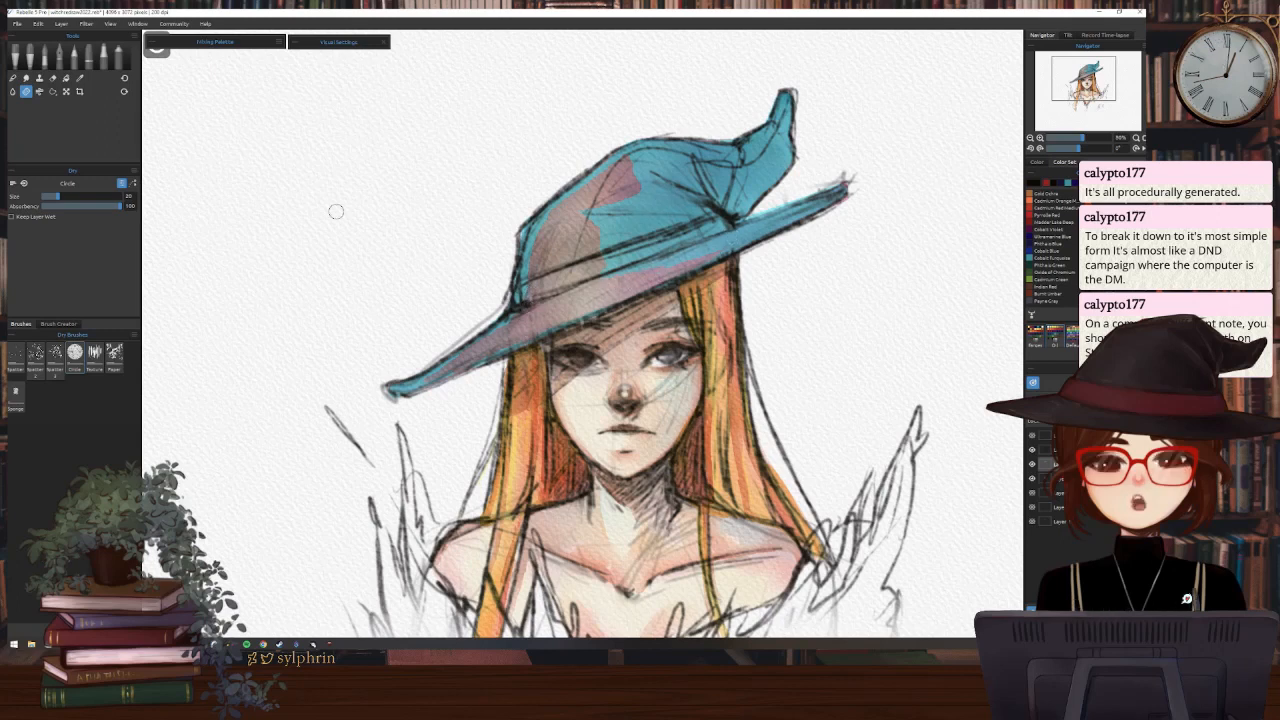
Refine the boundary between wet and dry areas on the crown with the Dry and Water tools and turn off Show Wet
key(w)
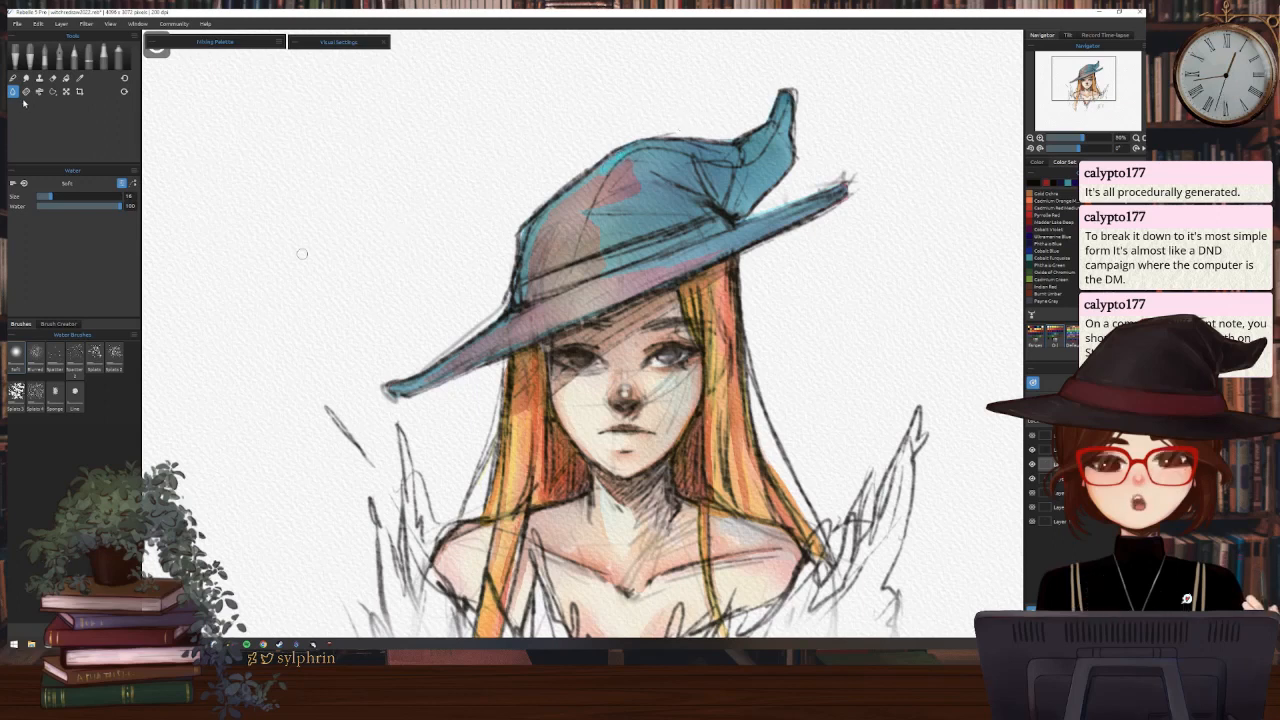
key(d)
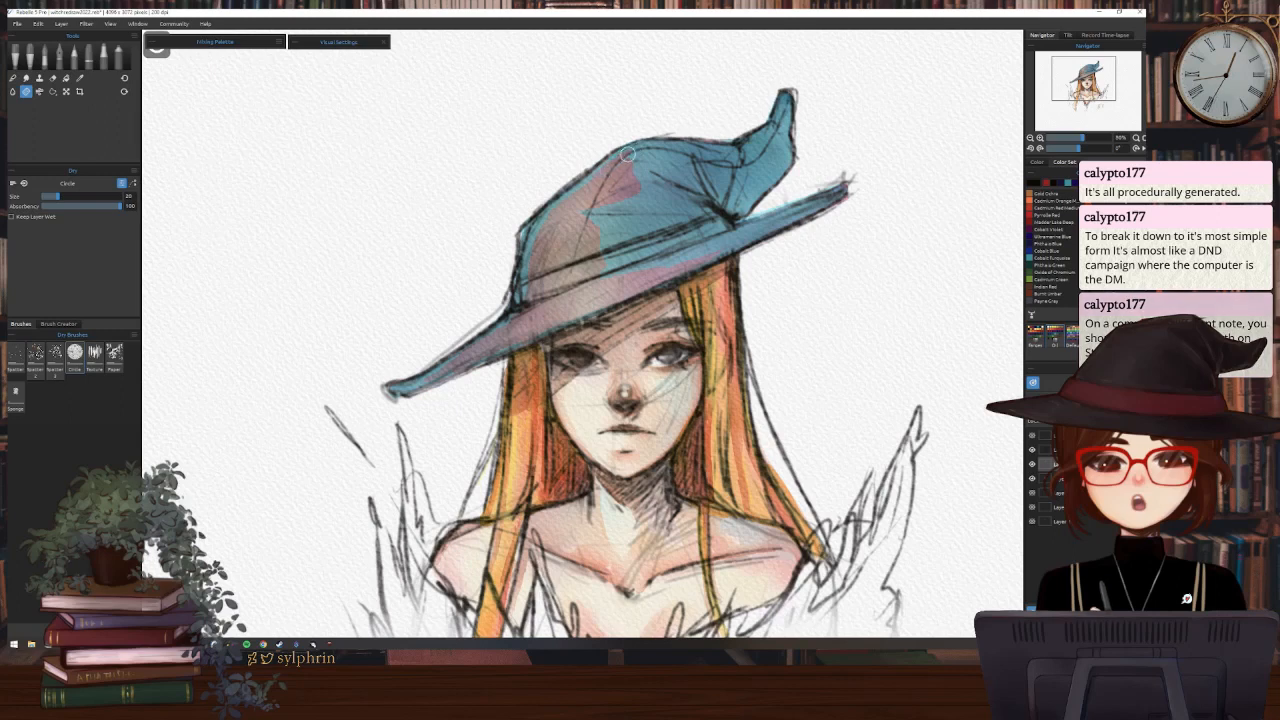
mouse_move(581, 210)
mouse_down()
mouse_move(642, 258)
mouse_move(635, 245)
mouse_up()
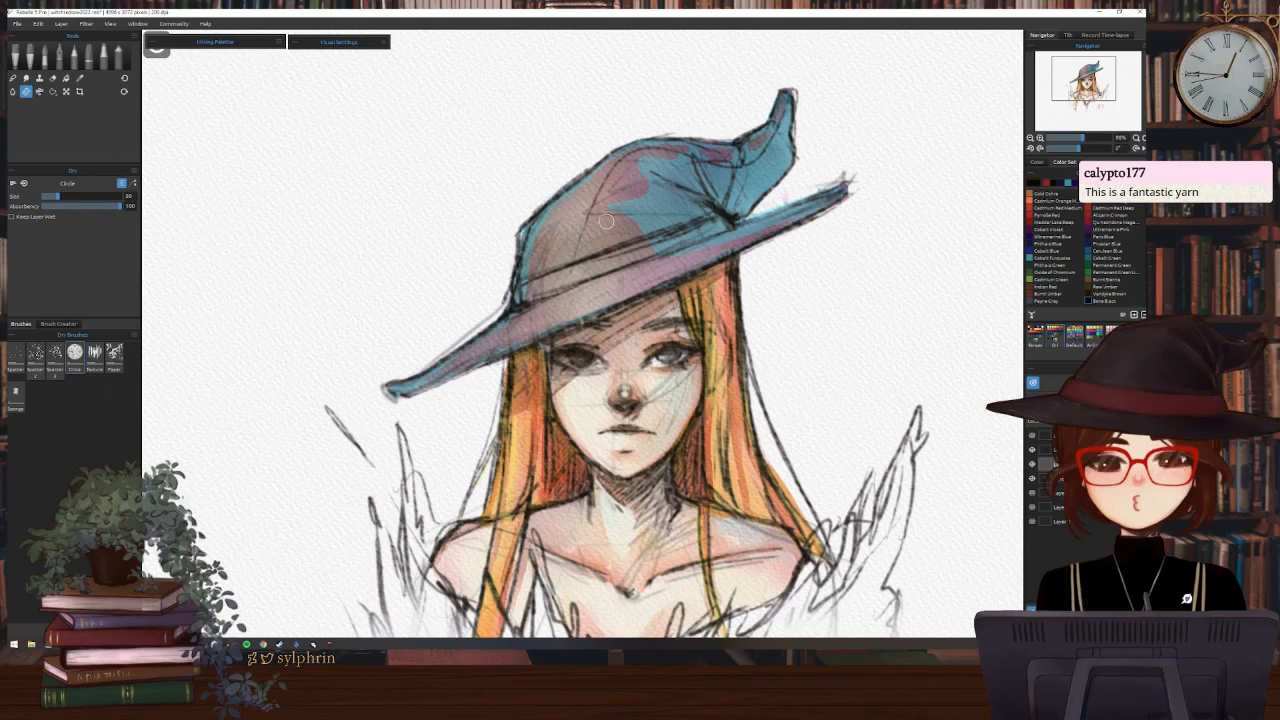
key(w)
mouse_move(630, 160)
mouse_down()
mouse_move(679, 158)
mouse_move(682, 144)
mouse_move(635, 145)
mouse_move(724, 165)
mouse_move(672, 176)
mouse_move(627, 162)
mouse_move(661, 192)
mouse_up()
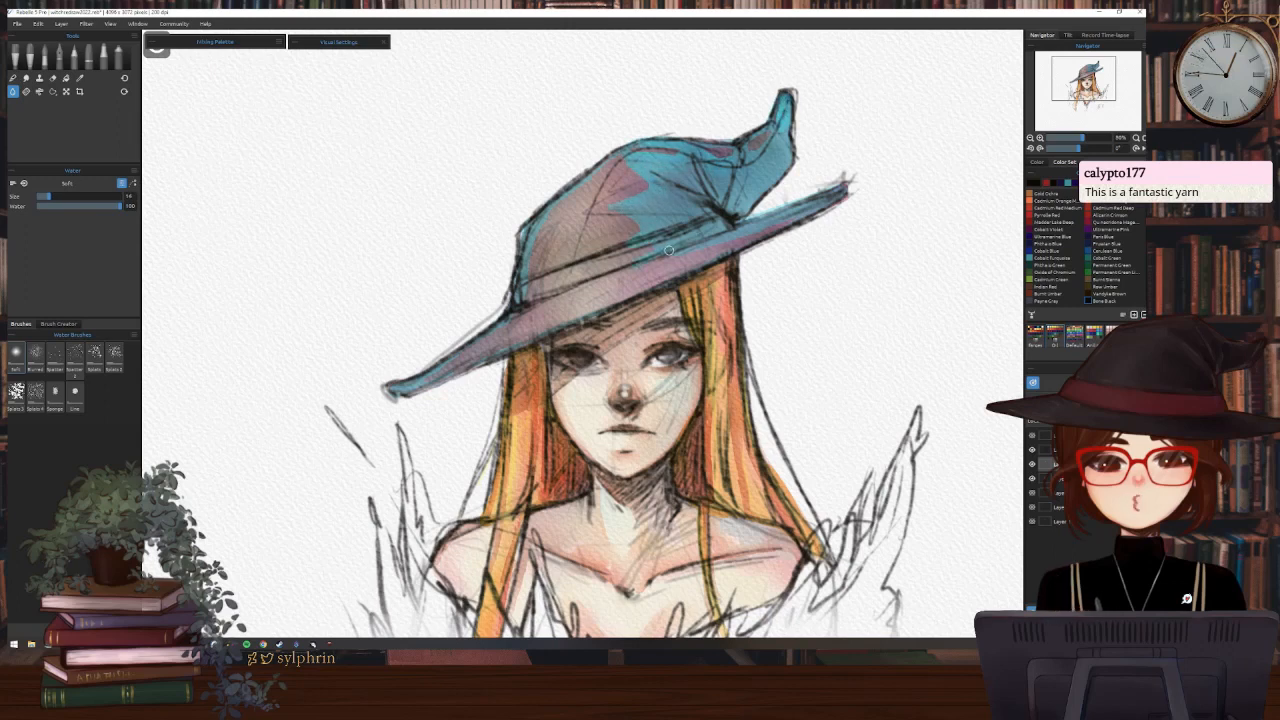
key(d)
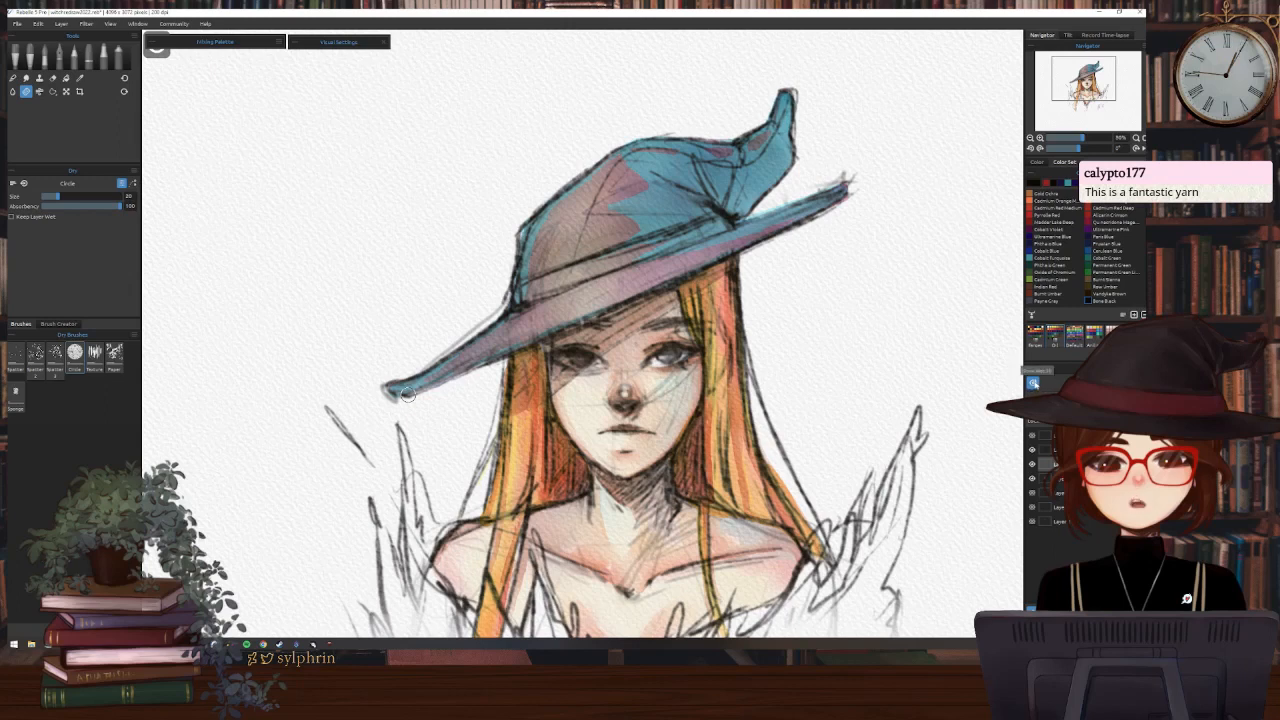
click(1041, 380)
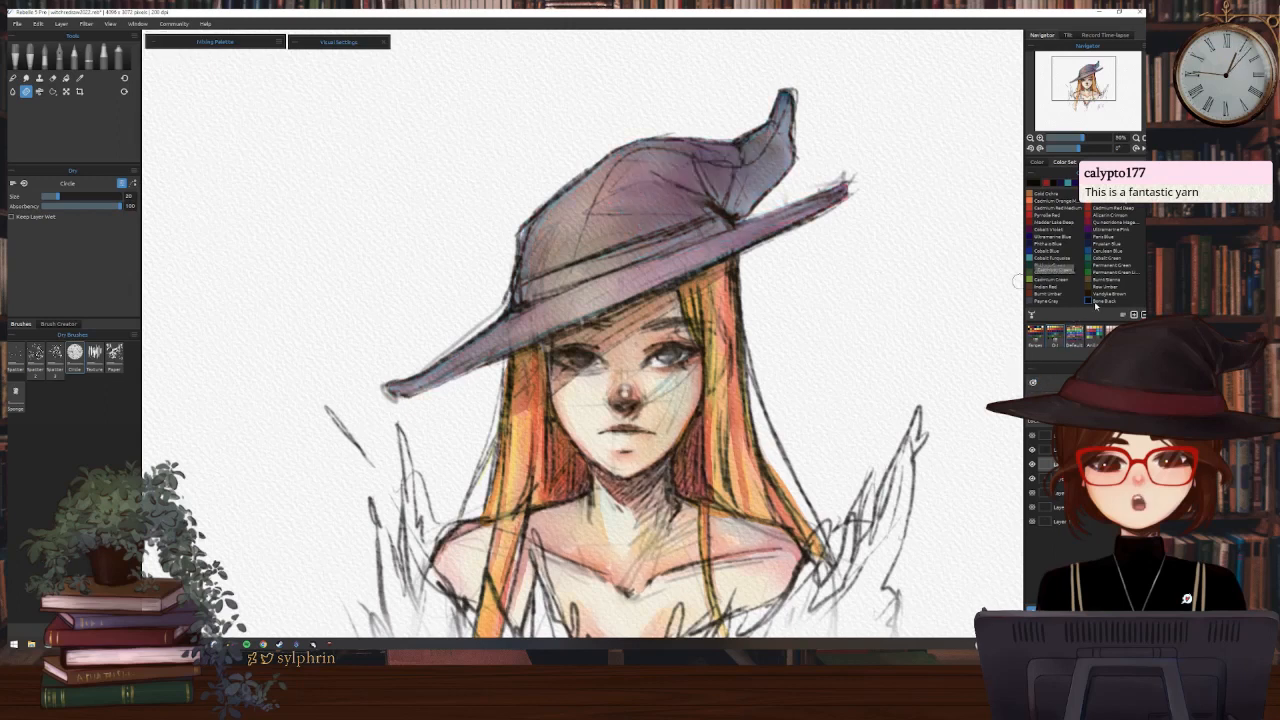
Paint Bone Black shadows into the crown fold above the brim and along the curled tip with the Flat Dry brush, raising its water to 20
key(w)
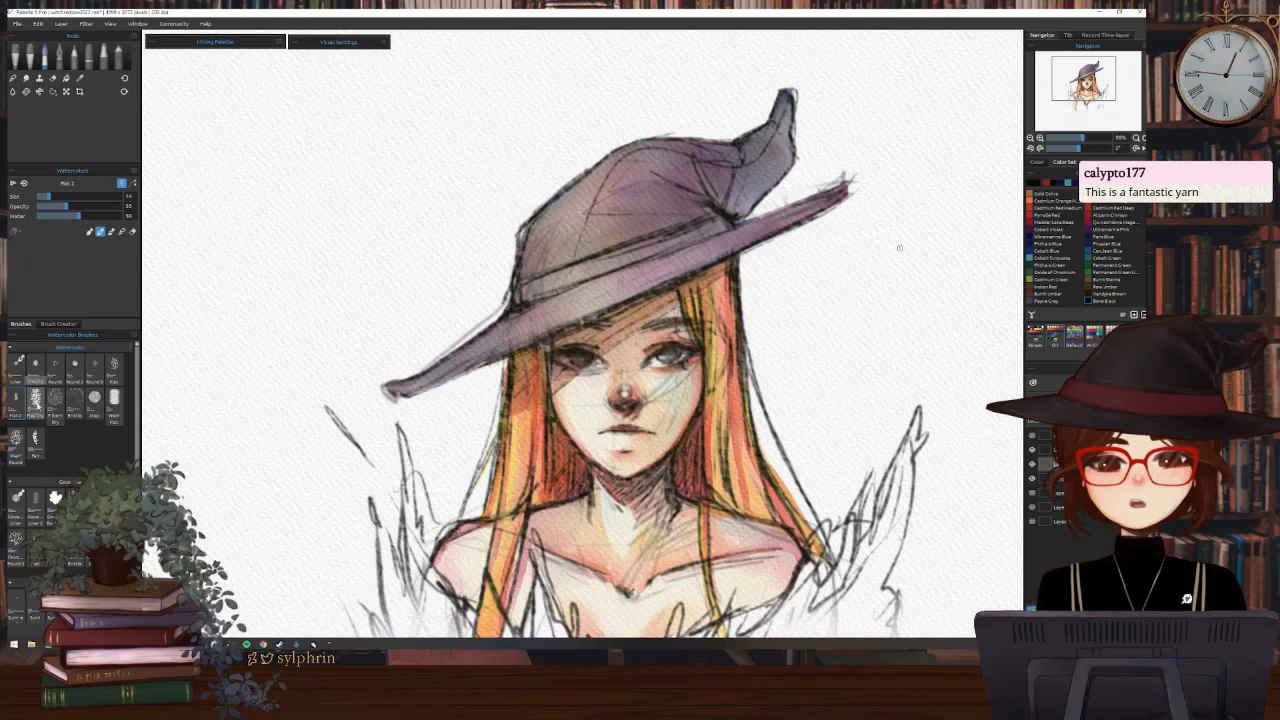
click(36, 405)
mouse_move(695, 196)
mouse_down()
mouse_move(726, 222)
mouse_move(738, 206)
mouse_move(731, 215)
mouse_up()
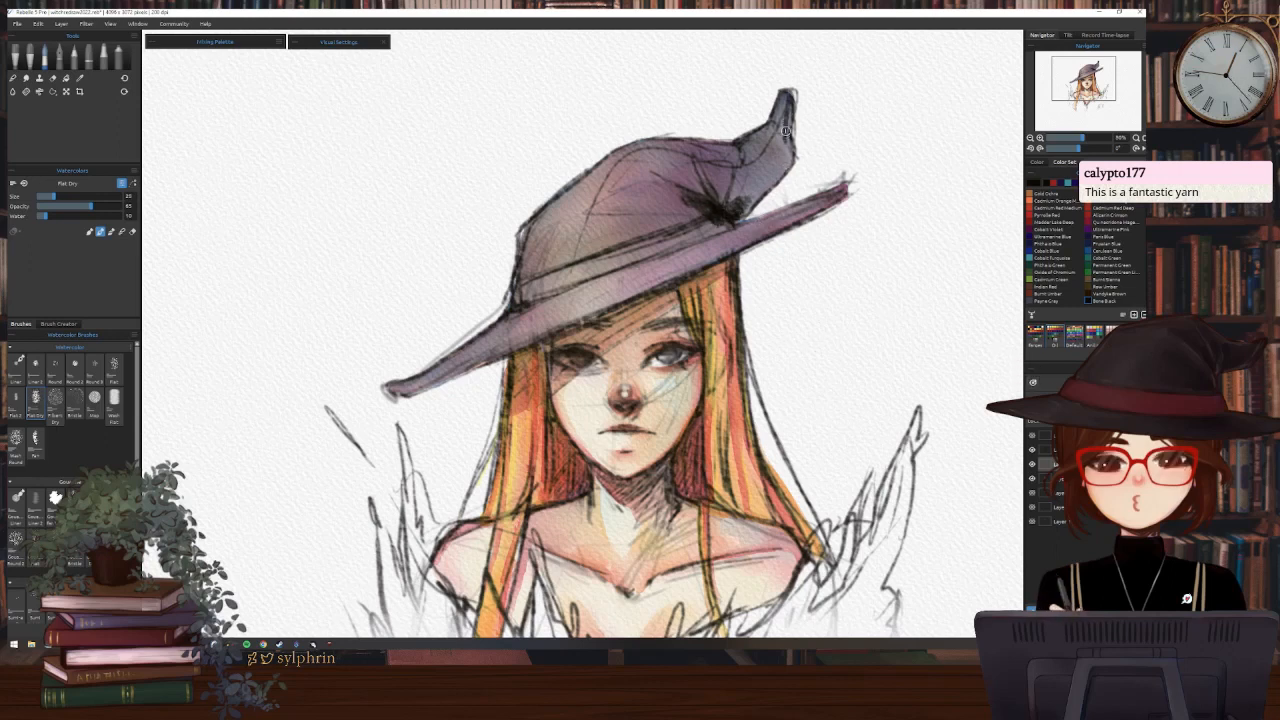
drag(786, 127, 790, 158)
mouse_move(789, 105)
mouse_down()
mouse_move(789, 158)
mouse_move(742, 212)
mouse_move(699, 150)
mouse_move(715, 196)
mouse_move(705, 166)
mouse_move(722, 203)
mouse_move(744, 204)
mouse_move(658, 187)
mouse_move(705, 209)
mouse_move(681, 232)
mouse_move(761, 219)
mouse_move(722, 230)
mouse_up()
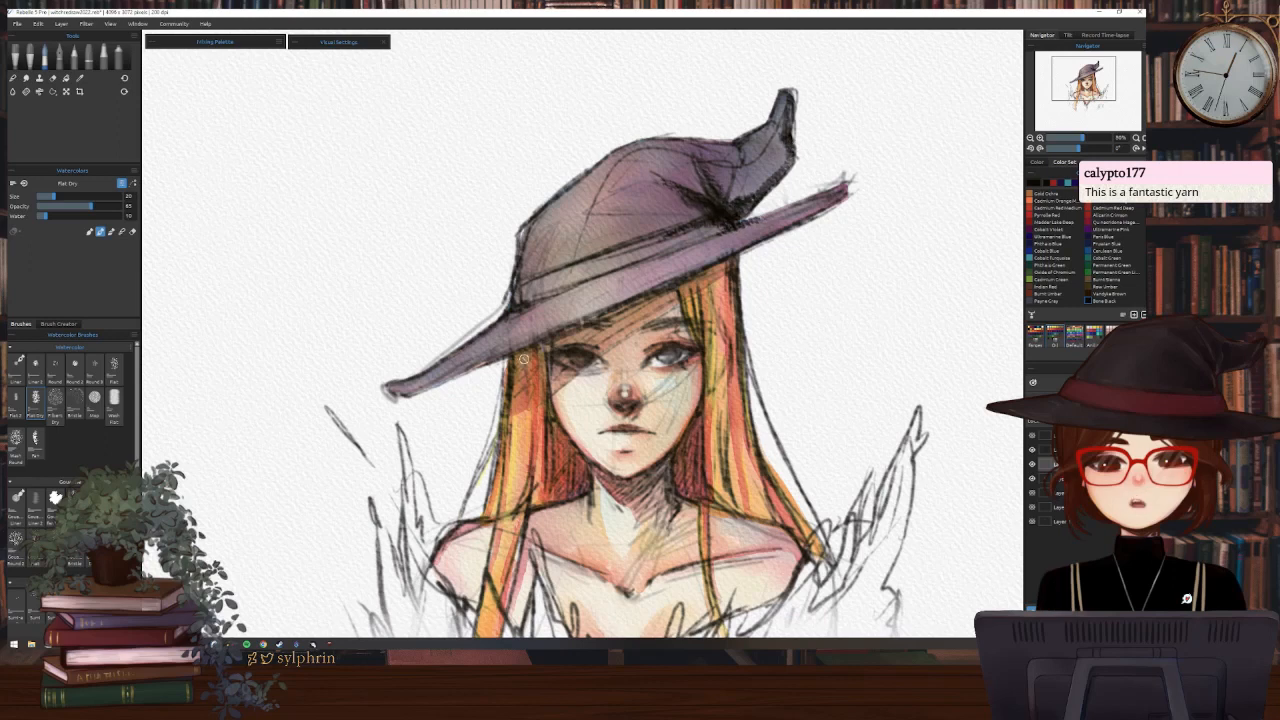
click(61, 216)
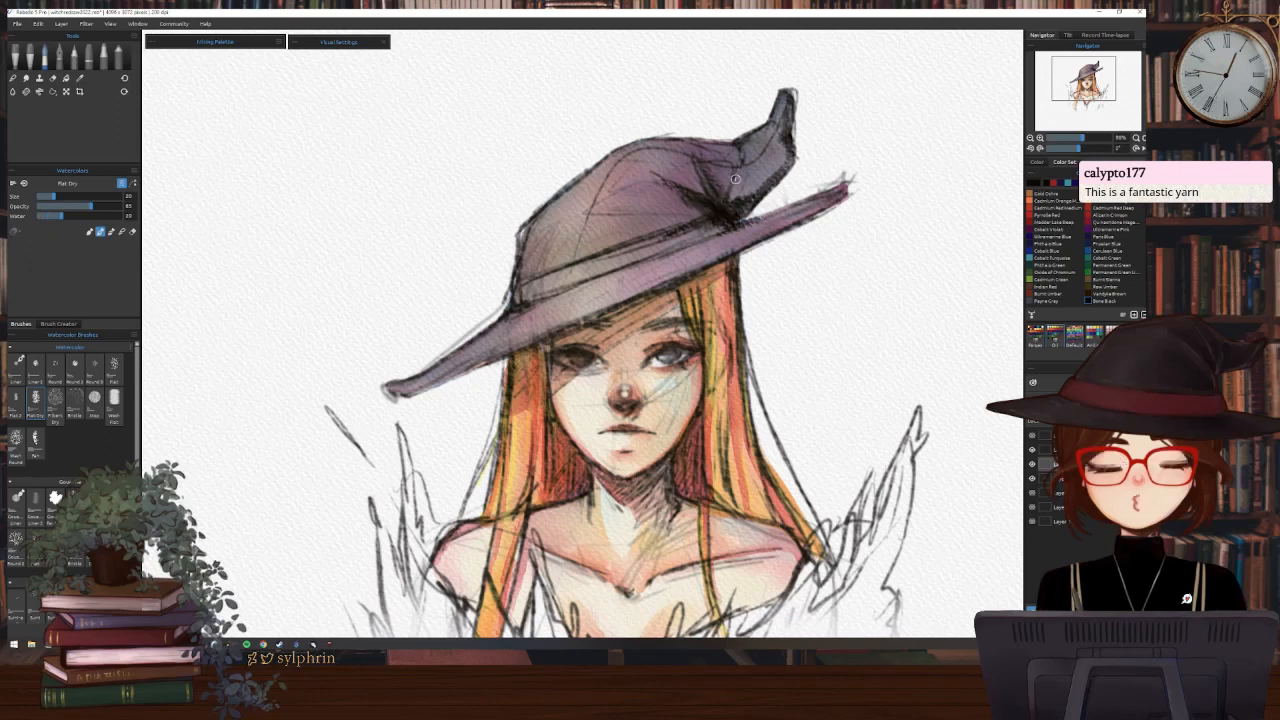
mouse_move(732, 205)
mouse_down()
mouse_move(769, 184)
mouse_move(786, 137)
mouse_move(784, 158)
mouse_move(786, 147)
mouse_move(741, 191)
mouse_move(775, 165)
mouse_up()
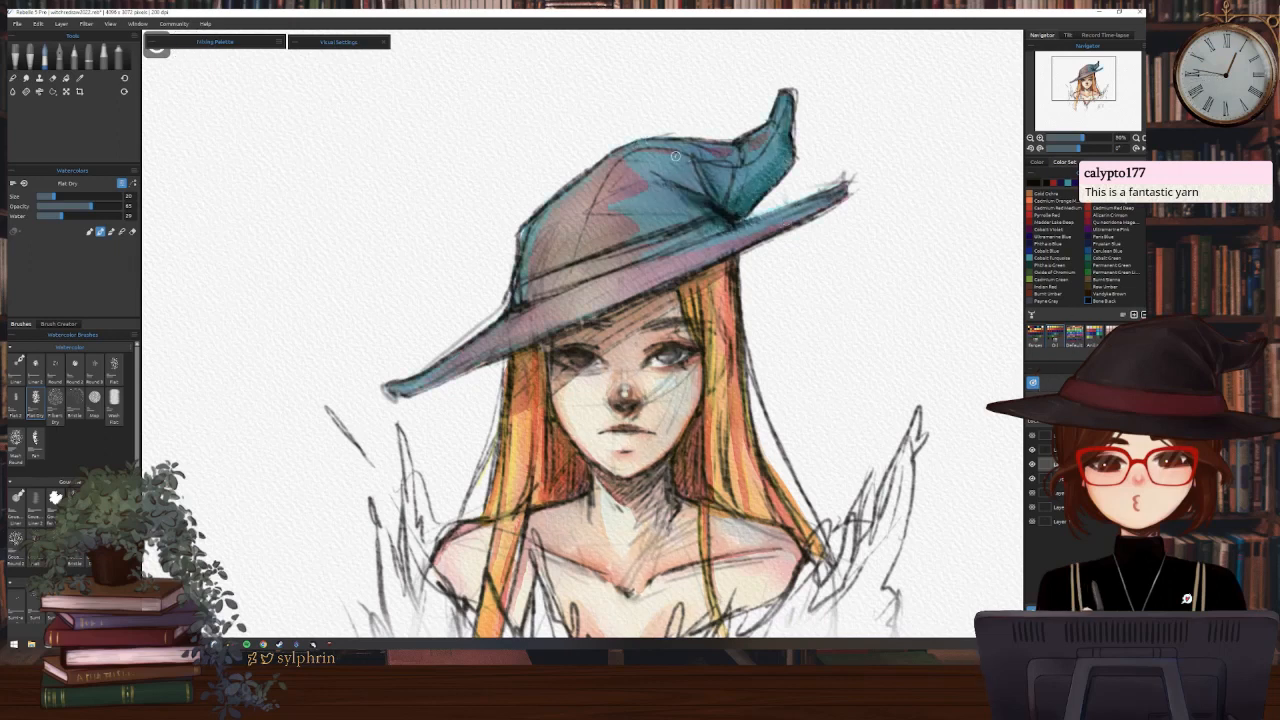
Extend the dark strokes from the fold across the crown with a slightly smaller Flat Dry brush, using Show Wet to check the wet areas
key(ctrl+z)
mouse_move(690, 149)
mouse_down()
mouse_move(707, 178)
mouse_move(697, 188)
mouse_move(642, 172)
mouse_move(690, 203)
mouse_move(669, 232)
mouse_move(728, 224)
mouse_move(706, 239)
mouse_move(832, 196)
mouse_up()
key(ctrl+z)
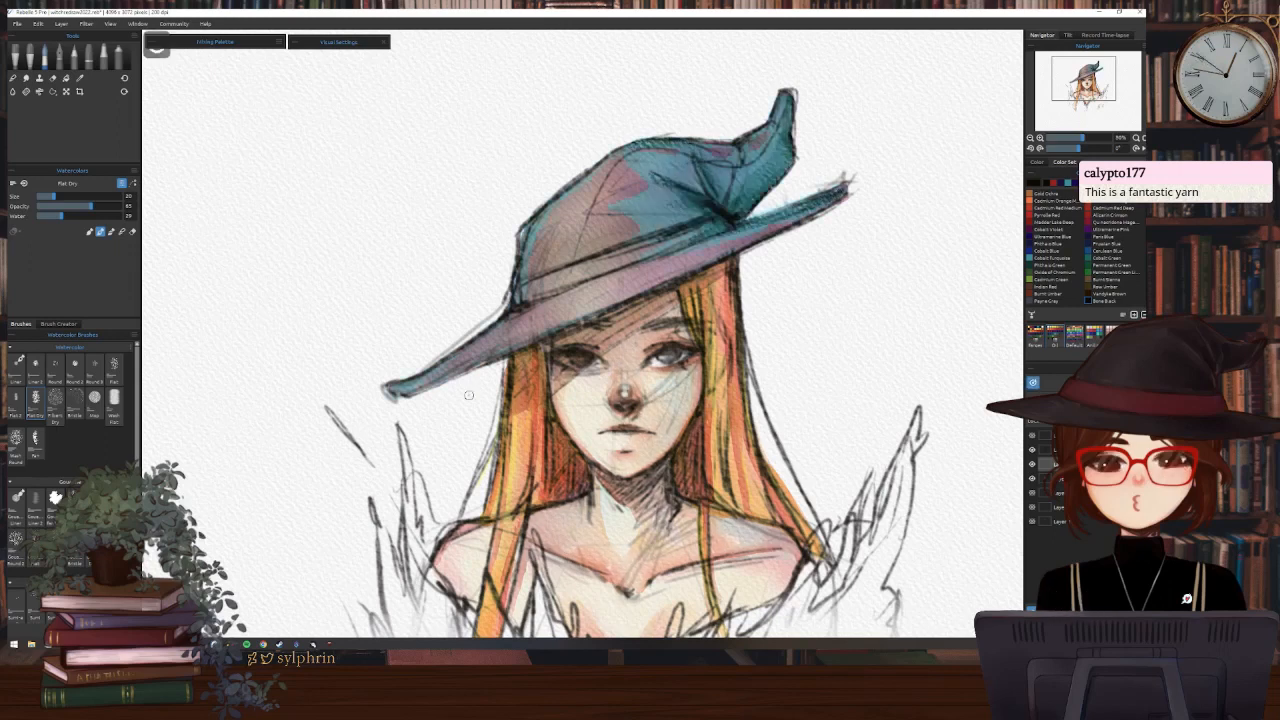
key([)
mouse_move(550, 208)
mouse_down()
mouse_move(506, 315)
mouse_move(384, 394)
mouse_up()
key(ctrl+z)
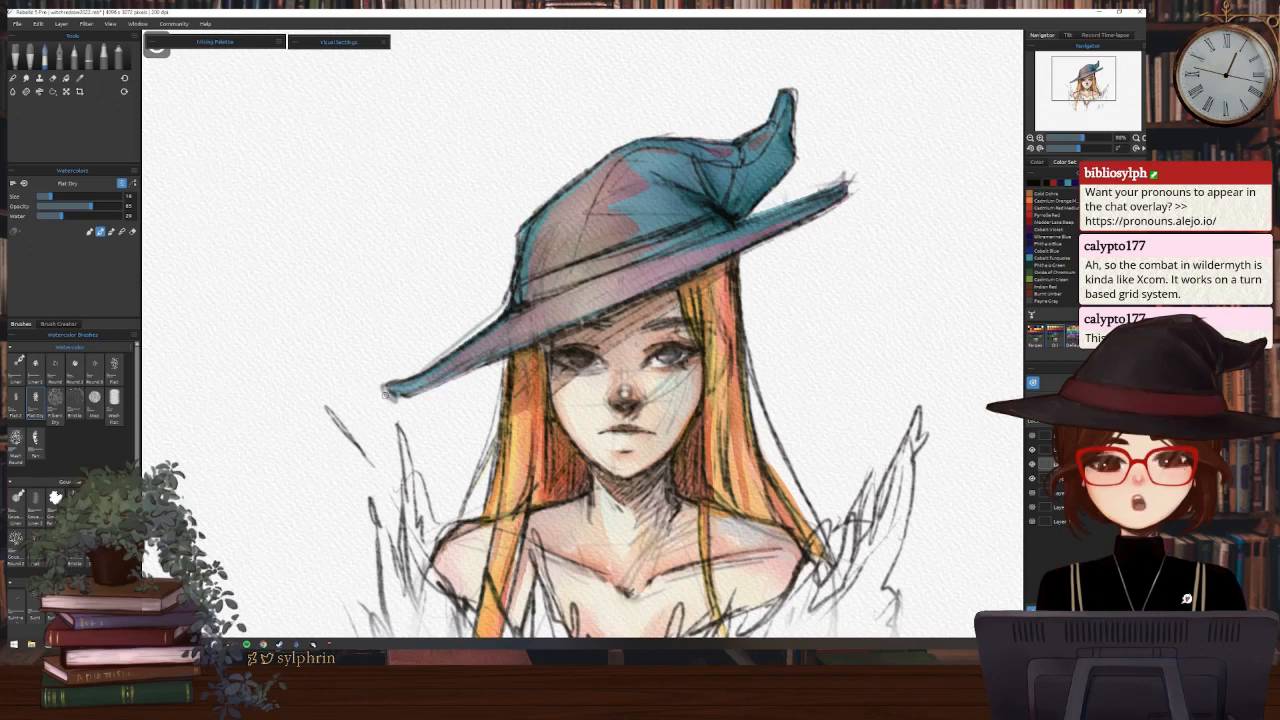
key(ctrl+z)
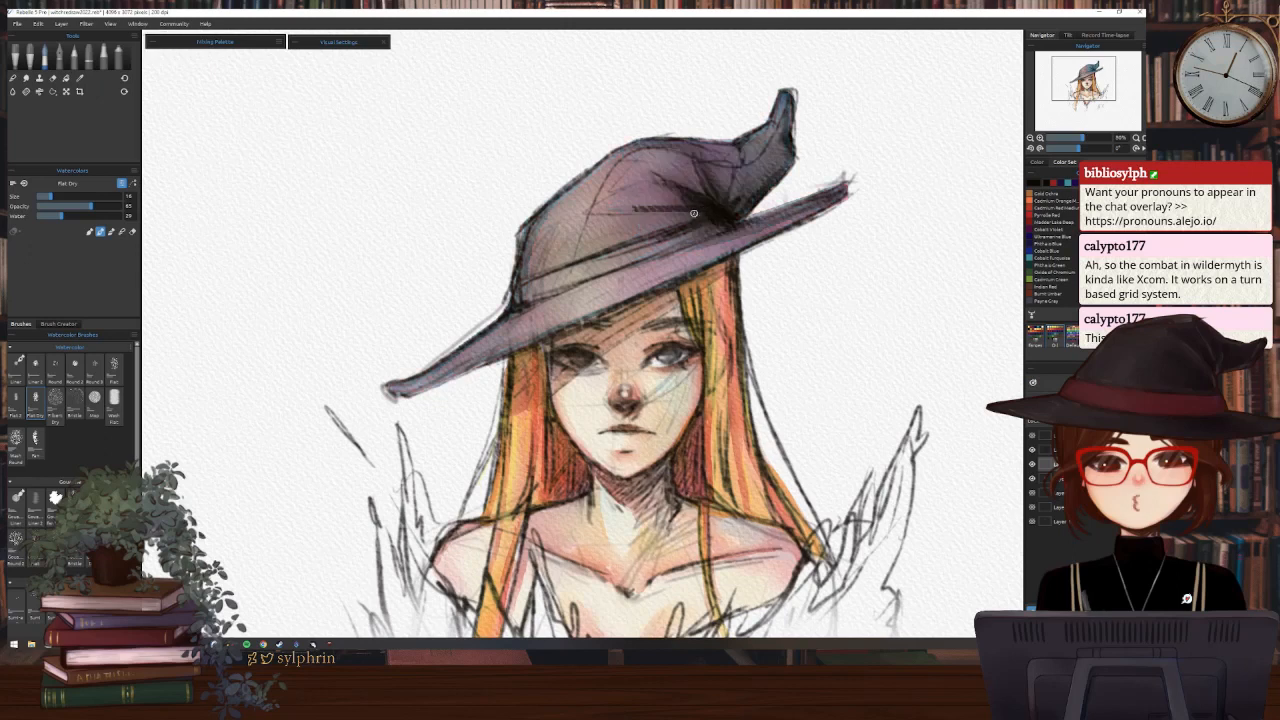
key(ctrl+y)
key(ctrl+z)
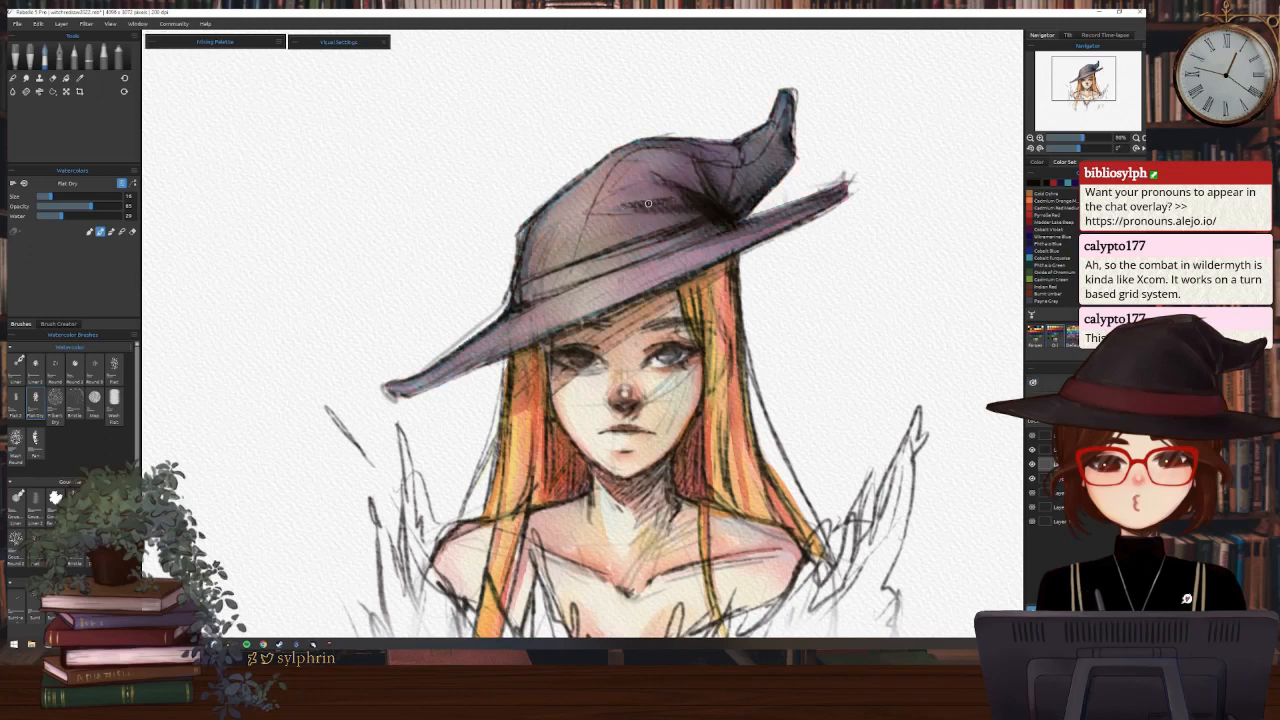
drag(662, 214, 709, 211)
key(ctrl+y)
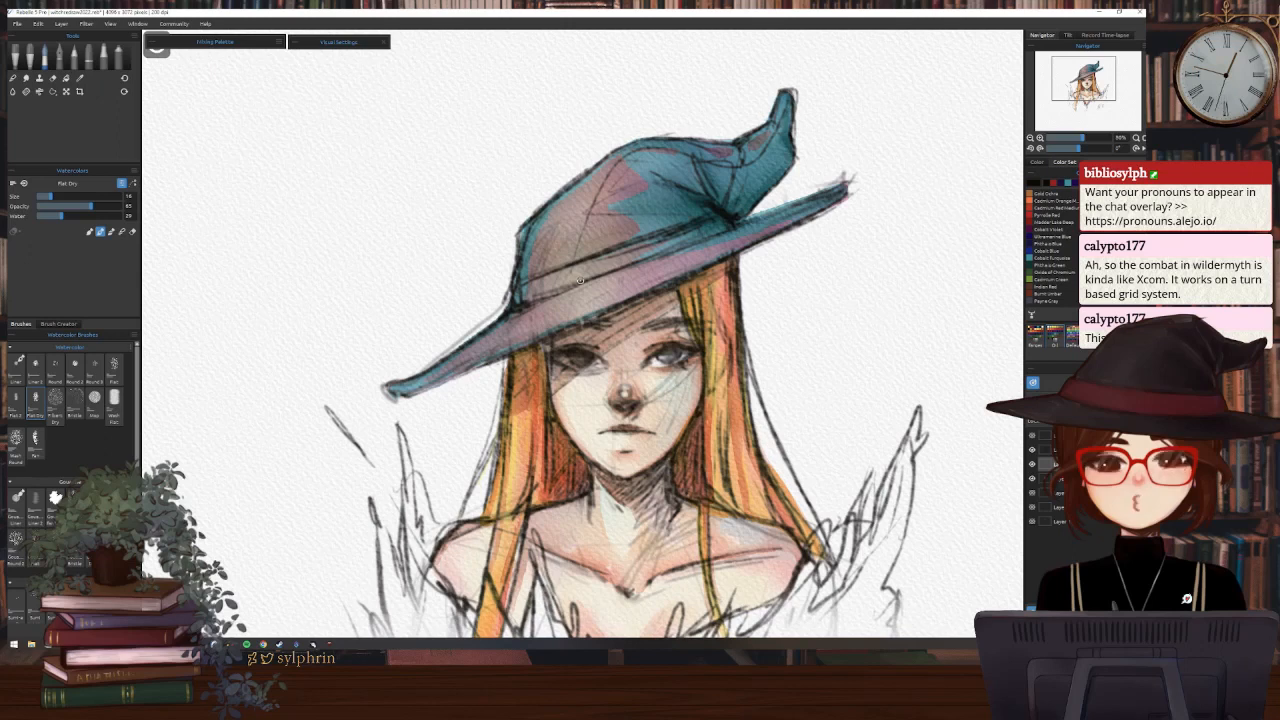
click(1033, 383)
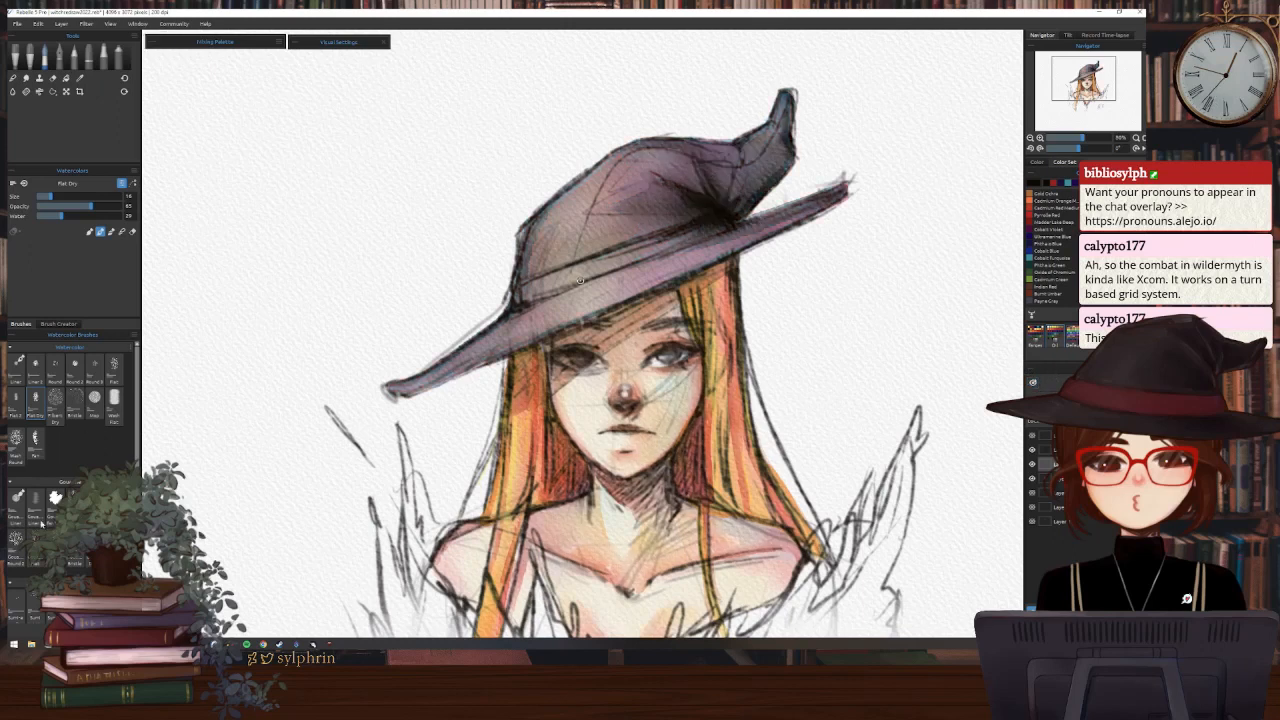
Paint broad black shadows over the crown fold, curled tip and far end of the brim with an enlarged Flat 2 brush
click(16, 404)
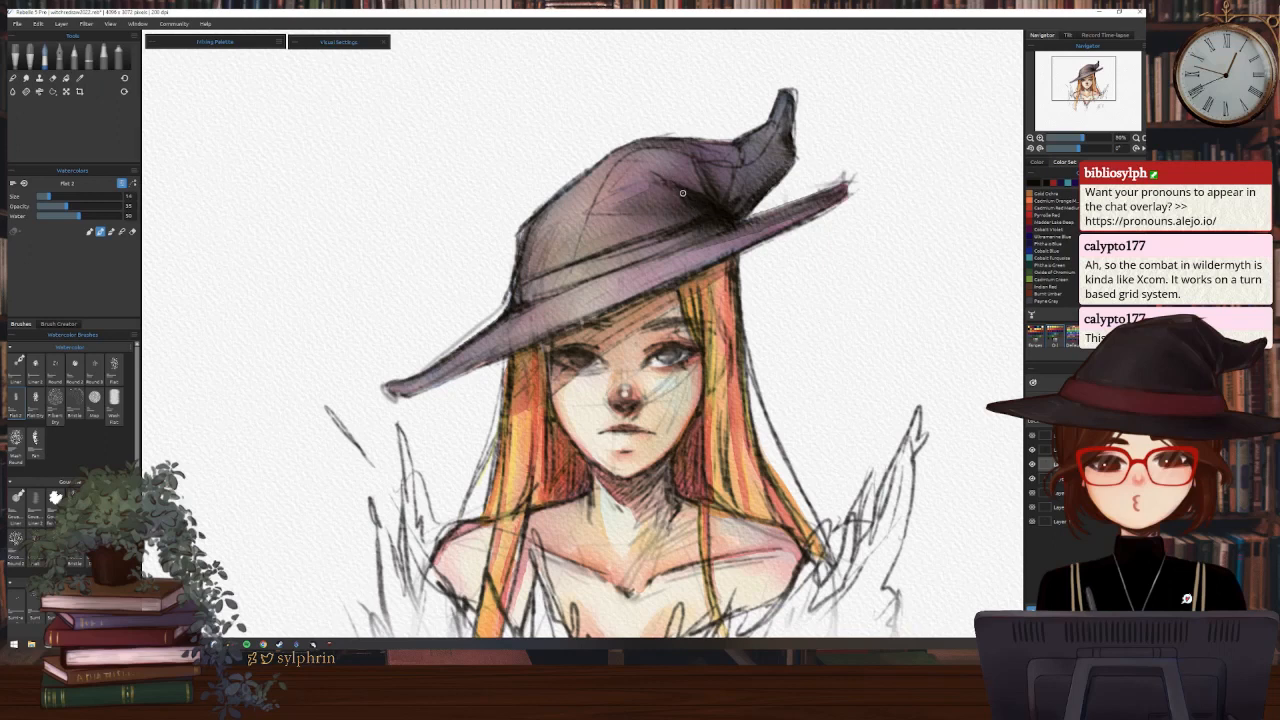
key(])
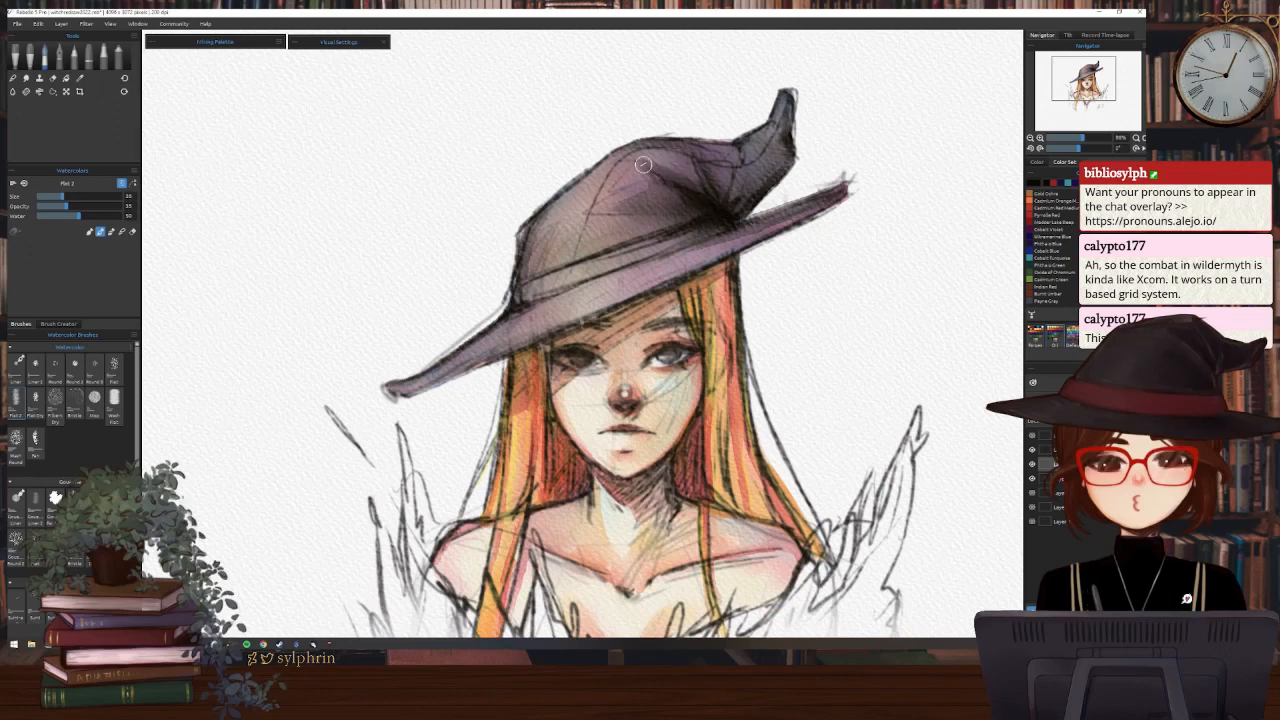
mouse_move(643, 164)
mouse_down()
mouse_move(699, 200)
mouse_move(681, 173)
mouse_move(695, 155)
mouse_move(714, 190)
mouse_move(712, 163)
mouse_move(729, 155)
mouse_move(728, 194)
mouse_move(784, 142)
mouse_move(749, 190)
mouse_move(784, 153)
mouse_move(719, 199)
mouse_move(651, 211)
mouse_move(667, 186)
mouse_move(646, 205)
mouse_move(716, 217)
mouse_move(665, 238)
mouse_move(836, 189)
mouse_up()
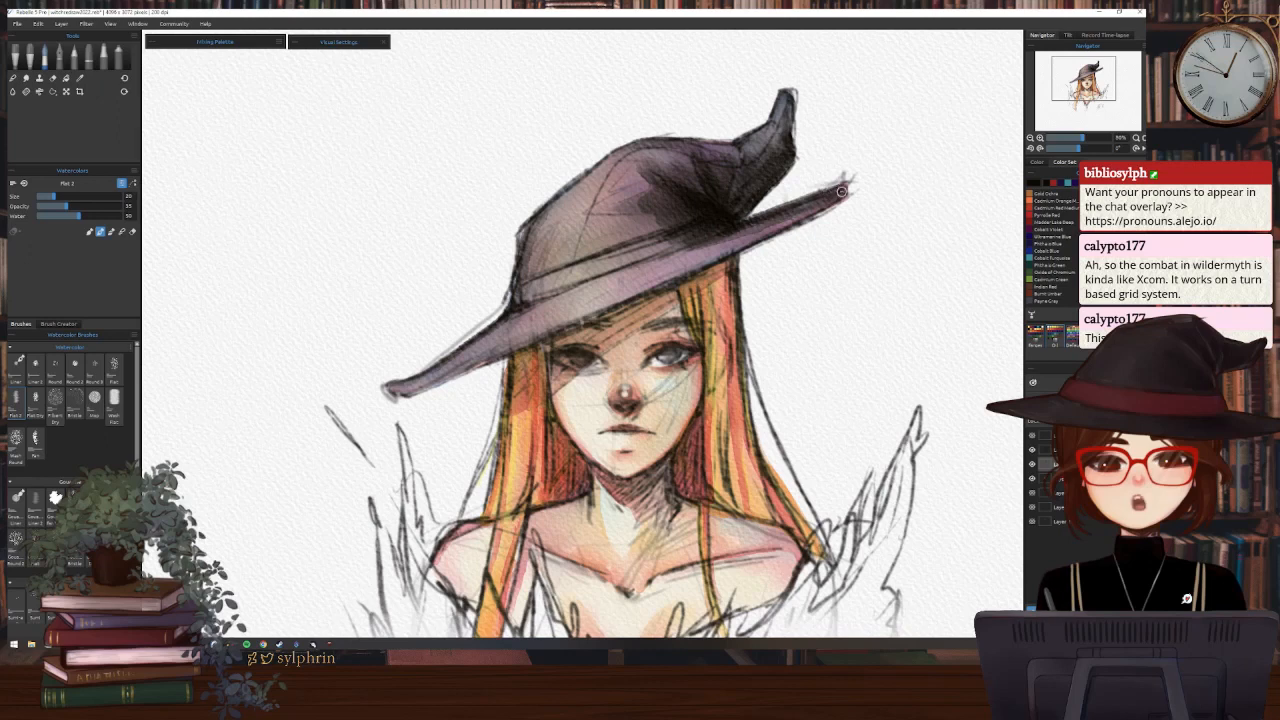
key(bracketright)
key(bracketright)
key(bracketright)
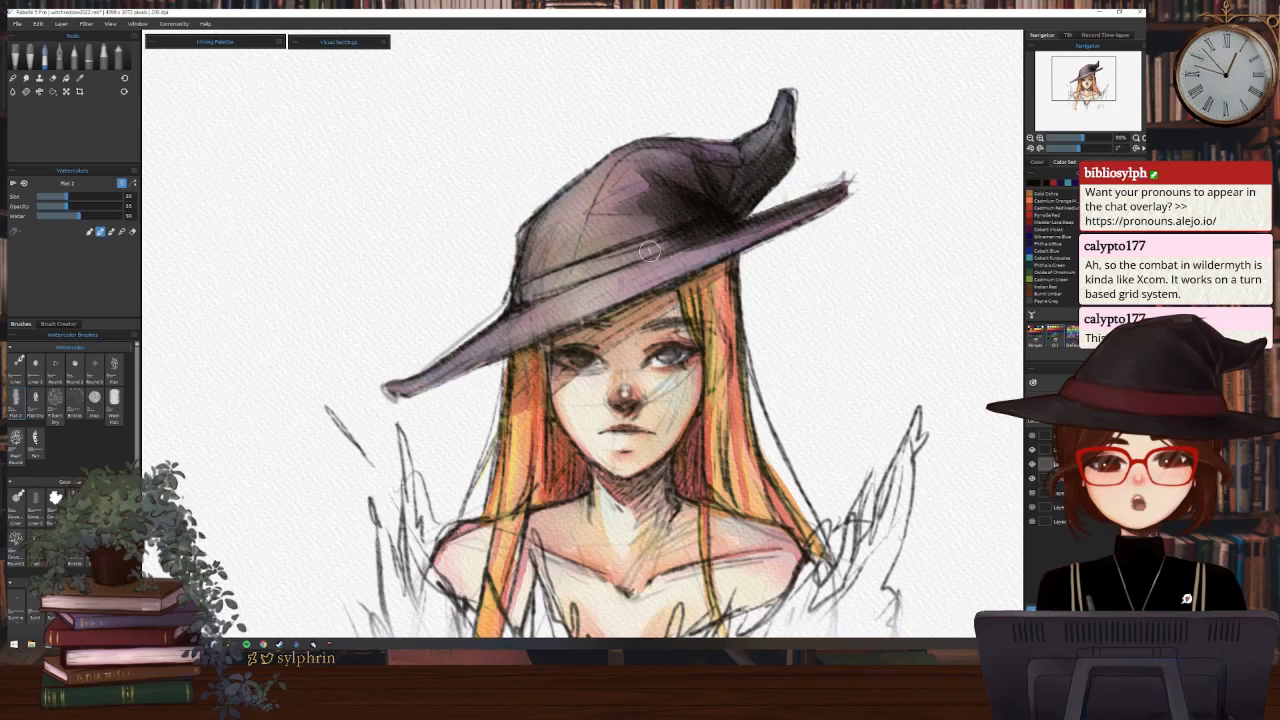
Darken both sides of the brim and the outer edge of the crown with a reduced Flat 2 brush
key(bracketleft)
key(bracketleft)
key(bracketleft)
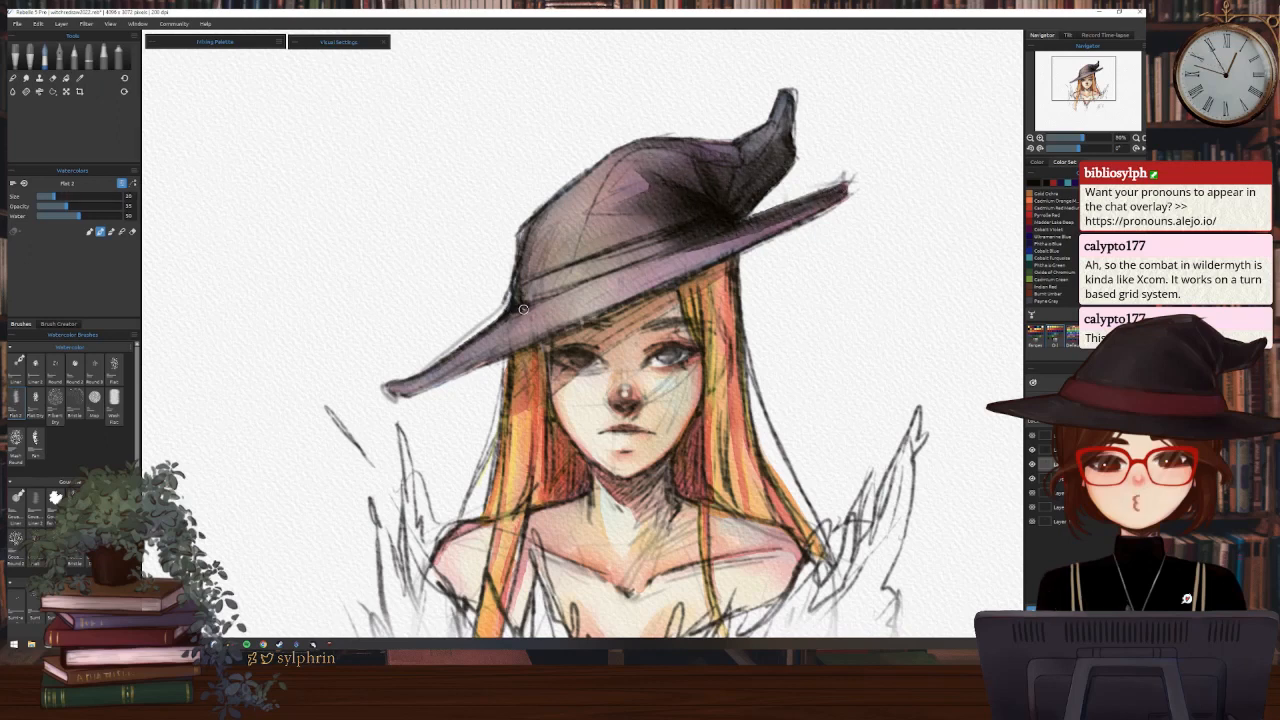
drag(523, 309, 470, 342)
mouse_move(798, 218)
mouse_down()
mouse_move(824, 206)
mouse_move(754, 243)
mouse_up()
key(bracketleft)
drag(606, 158, 520, 246)
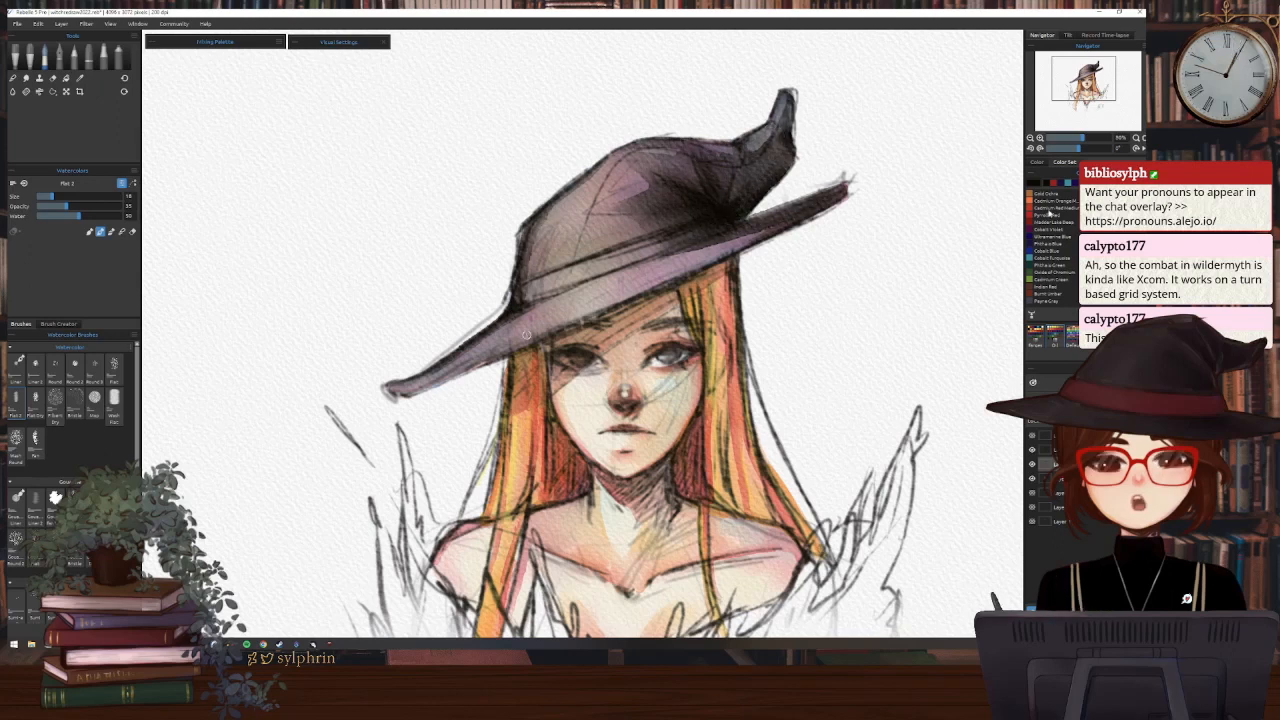
Choose a red, undo the Flat 2 trial on the crown, and glaze the red along the lit fold with a small Mop brush
click(1030, 220)
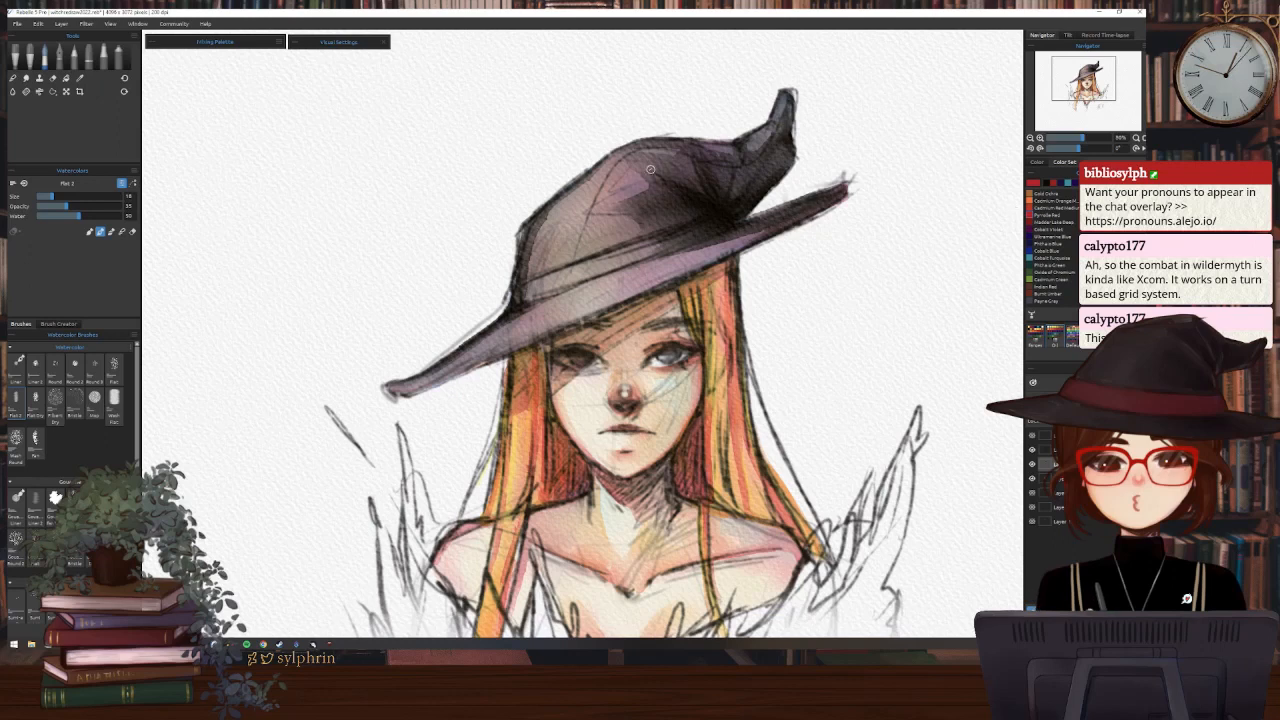
mouse_move(627, 159)
mouse_down()
mouse_move(652, 184)
mouse_move(618, 208)
mouse_move(628, 216)
mouse_up()
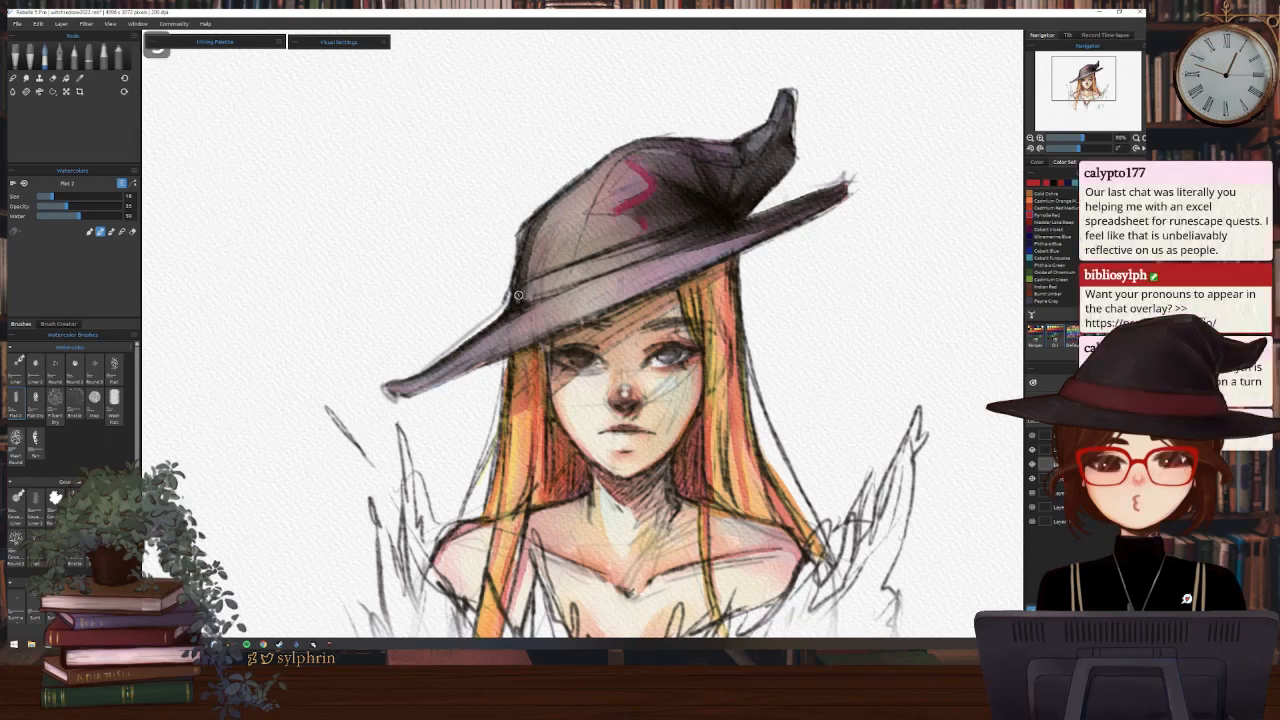
key(ctrl+z)
key(ctrl+z)
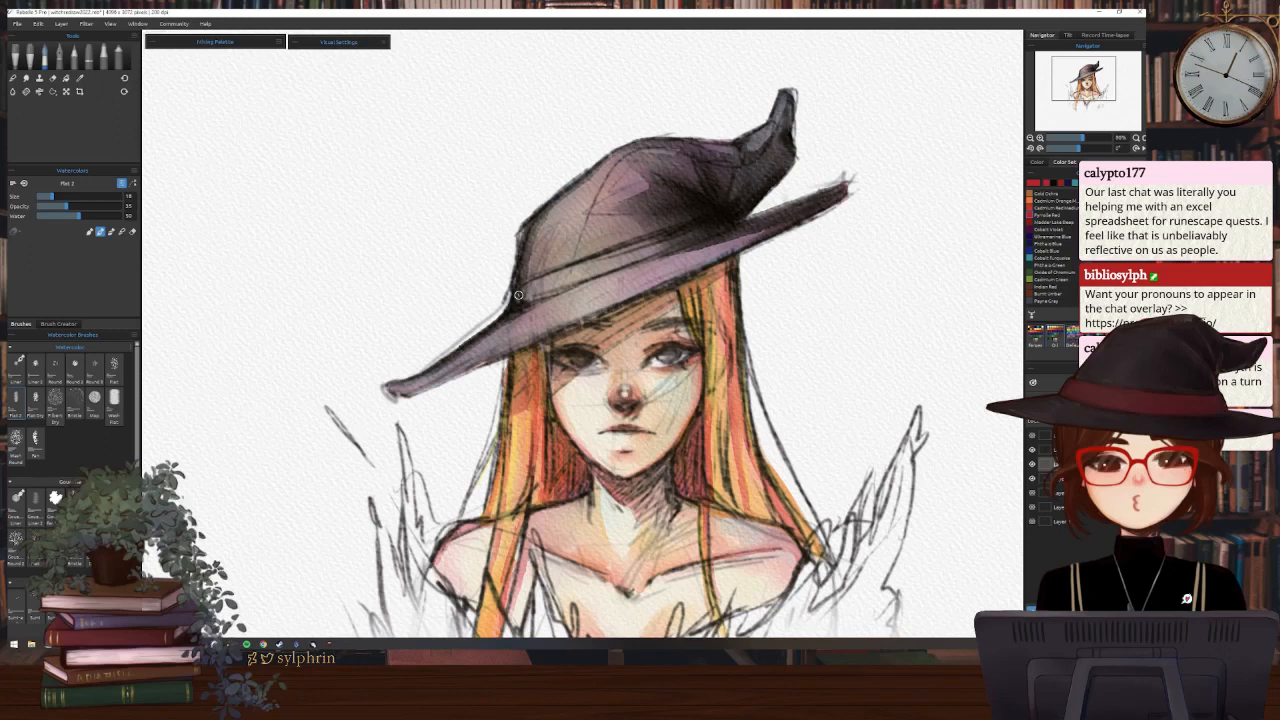
click(95, 397)
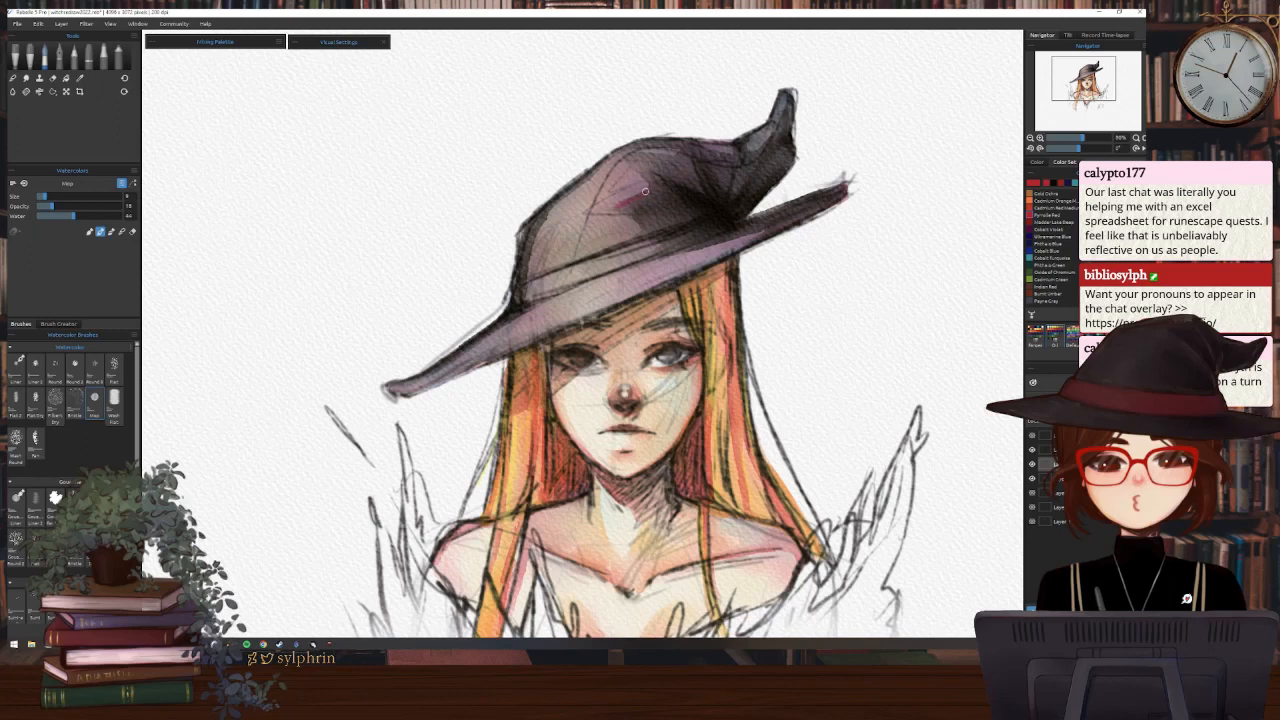
drag(646, 192, 612, 207)
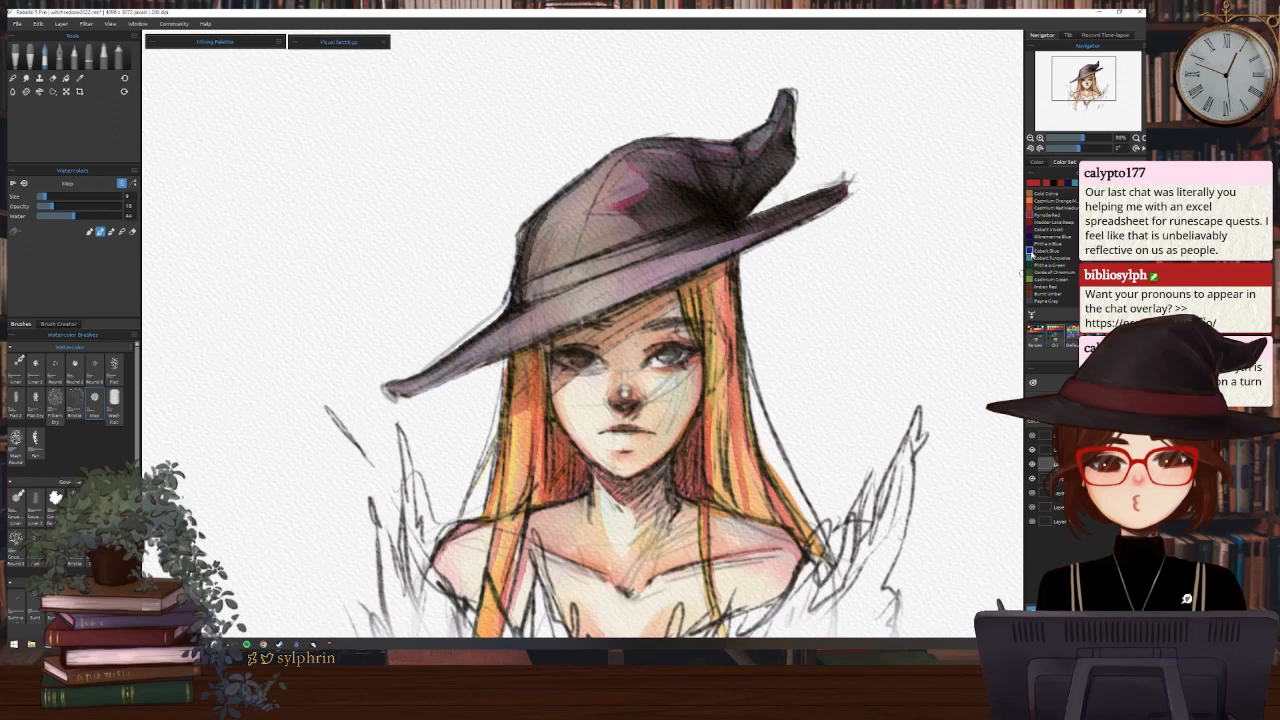
Add Cobalt Turquoise to the dark shadow beneath the curled tip and soften the colour with the Soft blend brush
click(1030, 258)
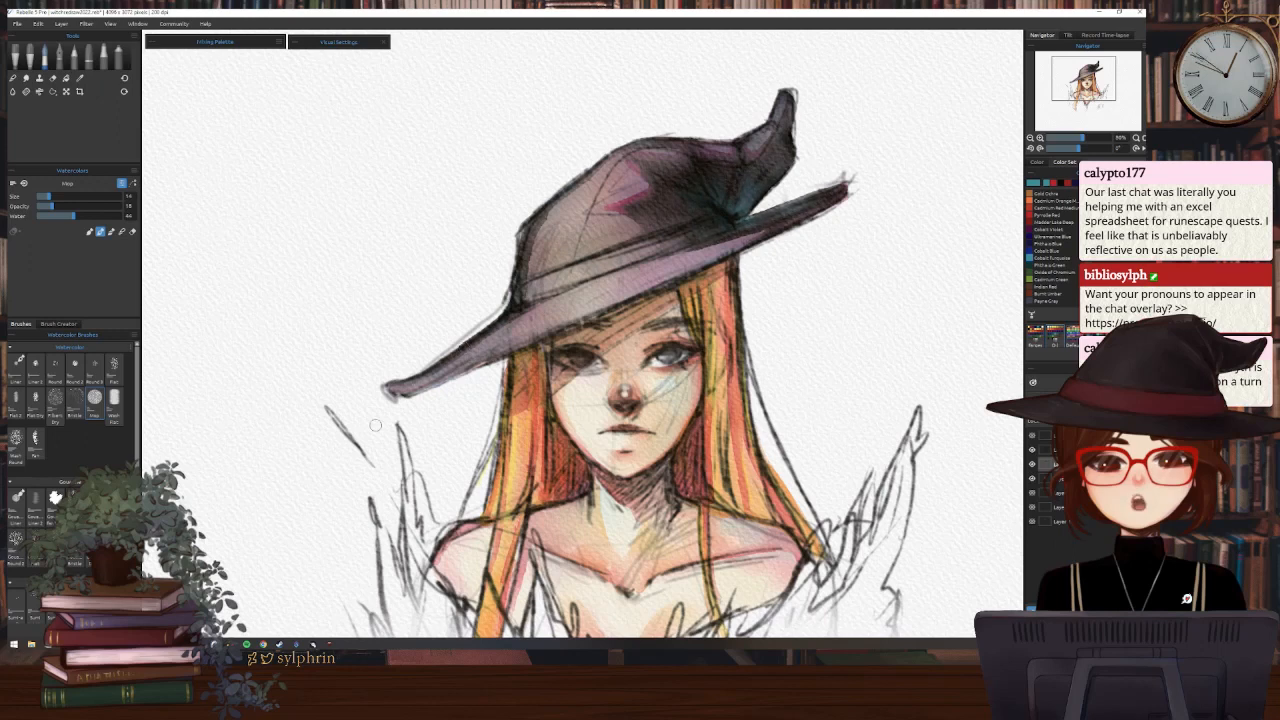
click(14, 78)
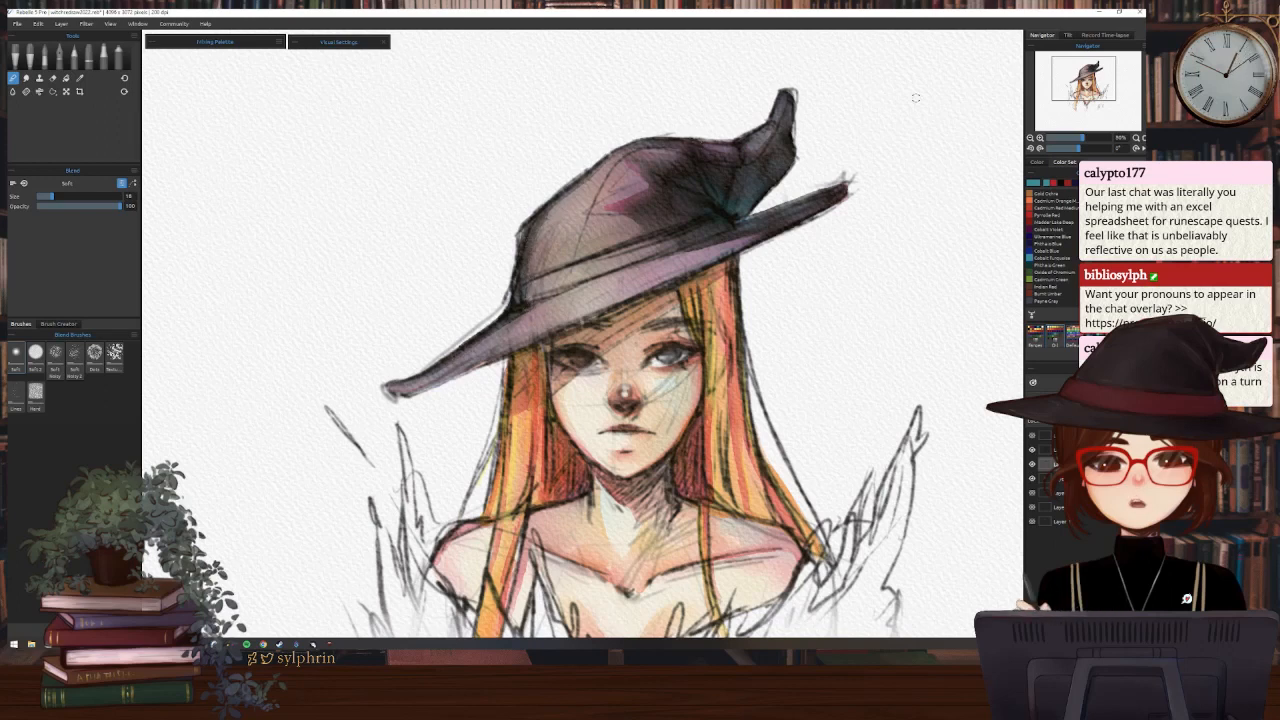
Select the next layer down, check its wet areas with Show Wet, and choose the Wash Flat watercolor brush
click(1045, 483)
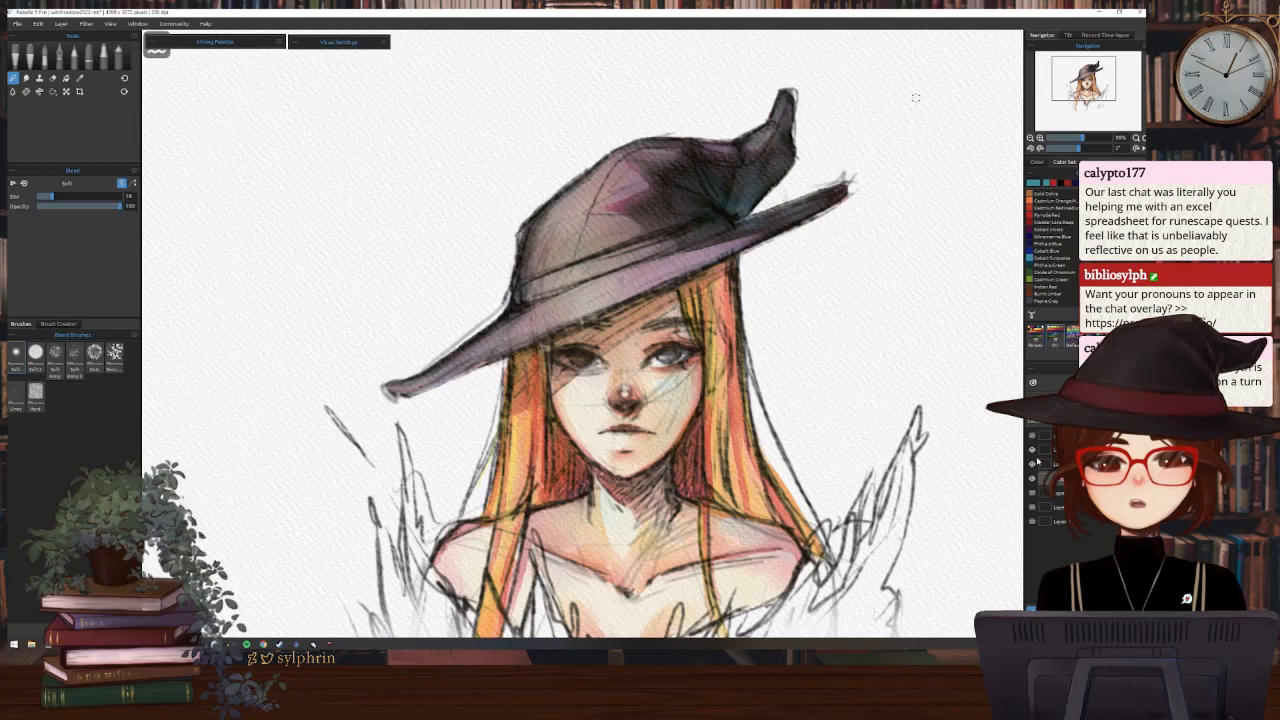
click(1033, 383)
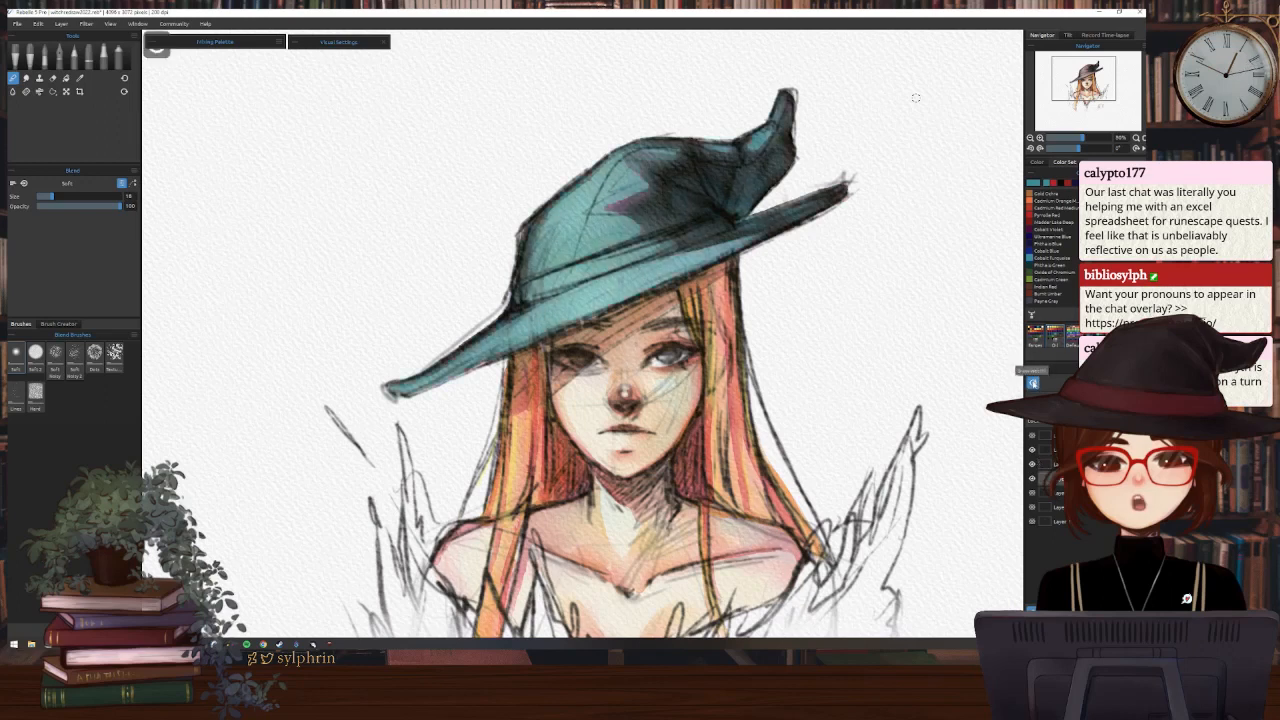
click(1033, 383)
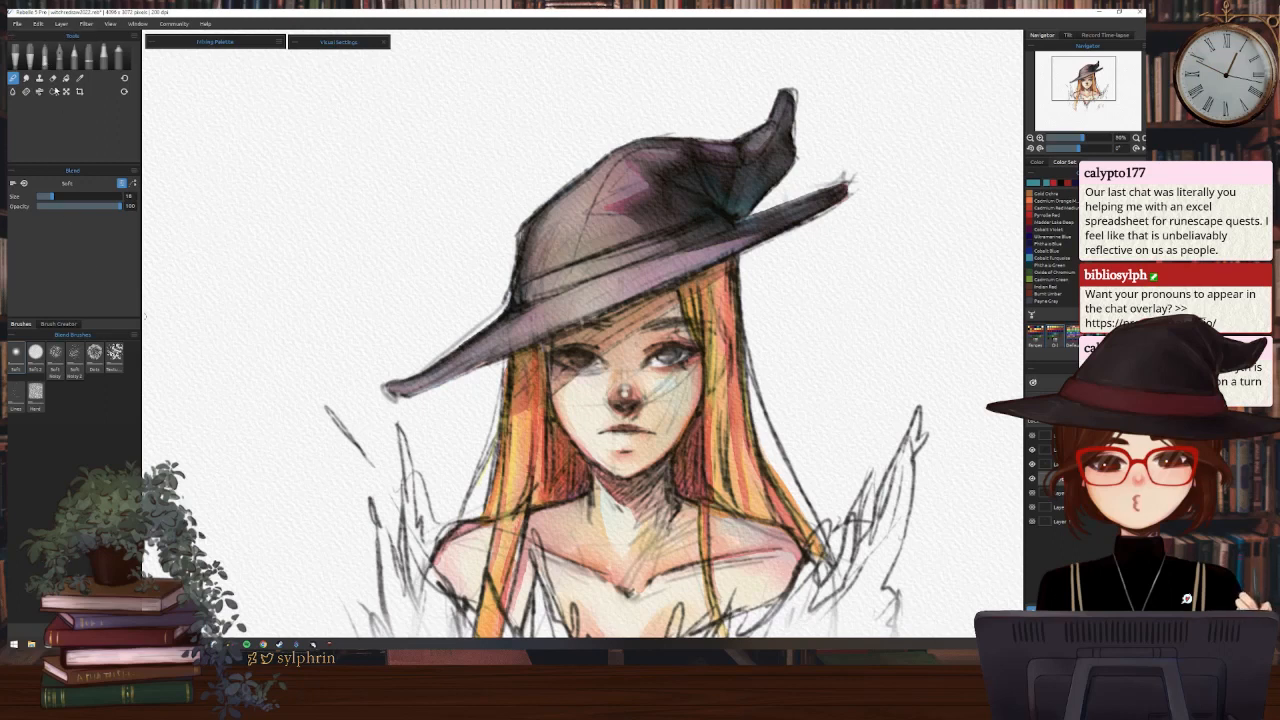
click(22, 57)
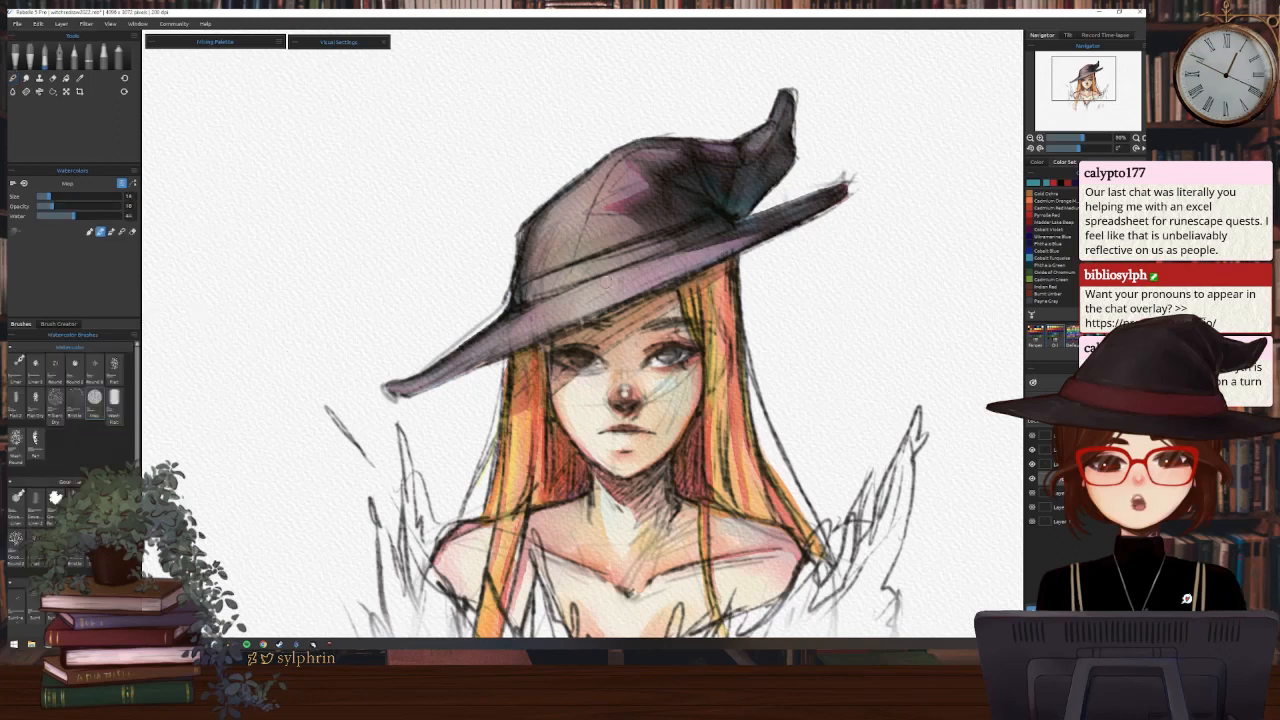
click(112, 400)
drag(614, 246, 538, 288)
drag(657, 245, 543, 295)
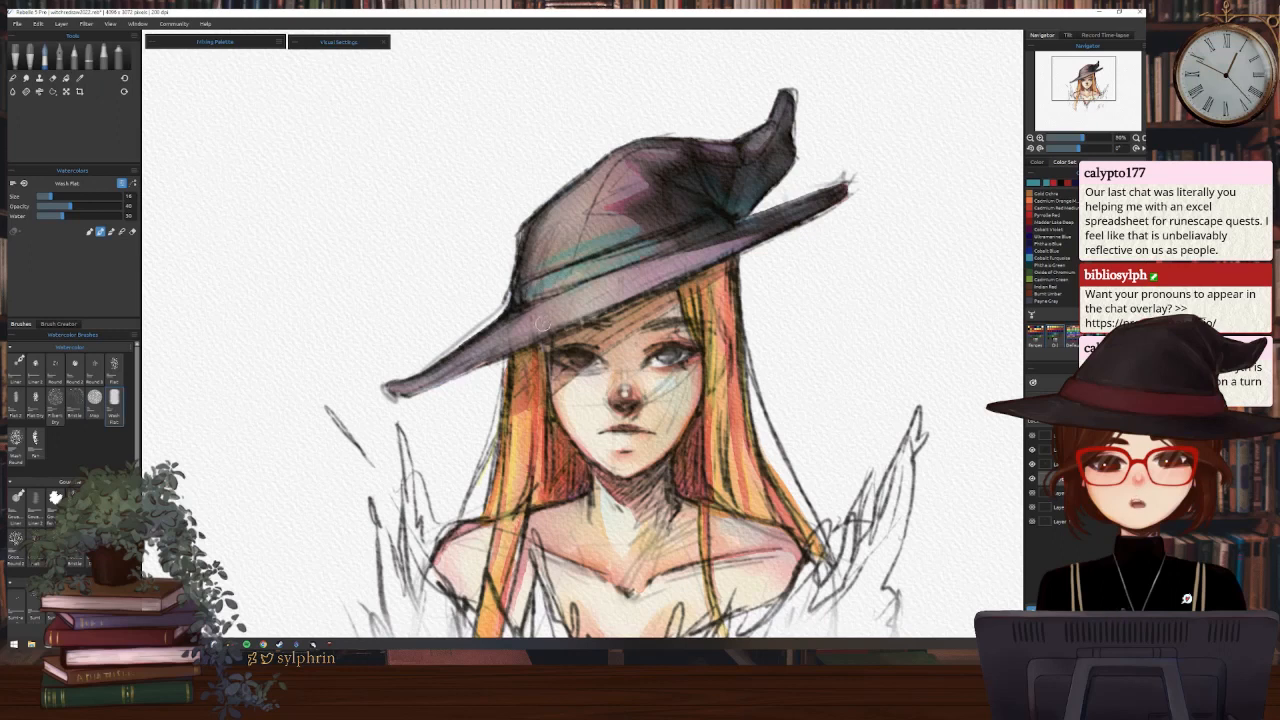
key(ctrl+z)
key(ctrl+z)
key(ctrl+z)
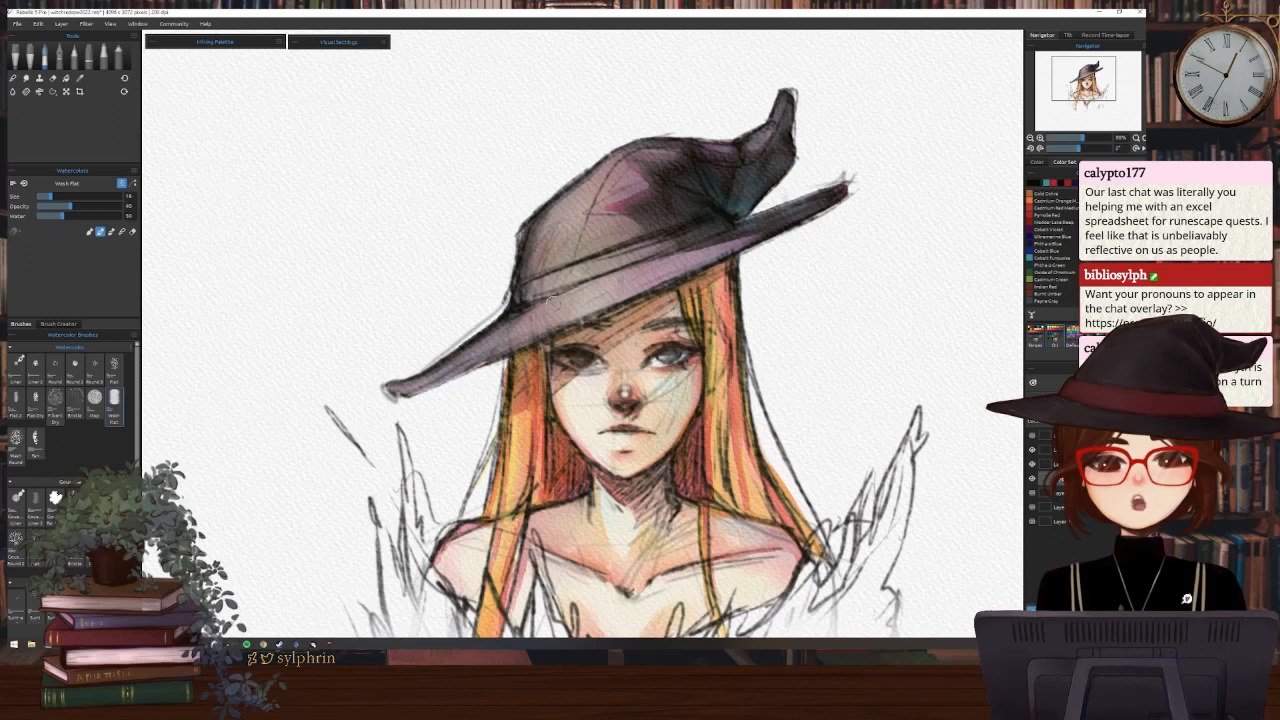
Cover the crown and brim with a black wash using the Wash Flat brush, leaving the hatband lighter
mouse_move(505, 302)
mouse_down()
mouse_move(776, 224)
mouse_move(495, 348)
mouse_move(504, 331)
mouse_move(401, 389)
mouse_move(619, 280)
mouse_move(513, 320)
mouse_move(704, 243)
mouse_move(515, 343)
mouse_move(740, 249)
mouse_up()
mouse_move(621, 156)
mouse_down()
mouse_move(563, 209)
mouse_move(632, 200)
mouse_move(537, 263)
mouse_move(705, 210)
mouse_move(610, 219)
mouse_move(682, 156)
mouse_move(628, 155)
mouse_move(725, 151)
mouse_move(708, 153)
mouse_move(774, 125)
mouse_move(733, 161)
mouse_move(785, 100)
mouse_move(747, 177)
mouse_move(777, 157)
mouse_move(731, 215)
mouse_move(709, 192)
mouse_move(736, 209)
mouse_move(736, 235)
mouse_move(648, 222)
mouse_move(537, 249)
mouse_move(504, 323)
mouse_move(620, 275)
mouse_up()
drag(518, 329, 676, 264)
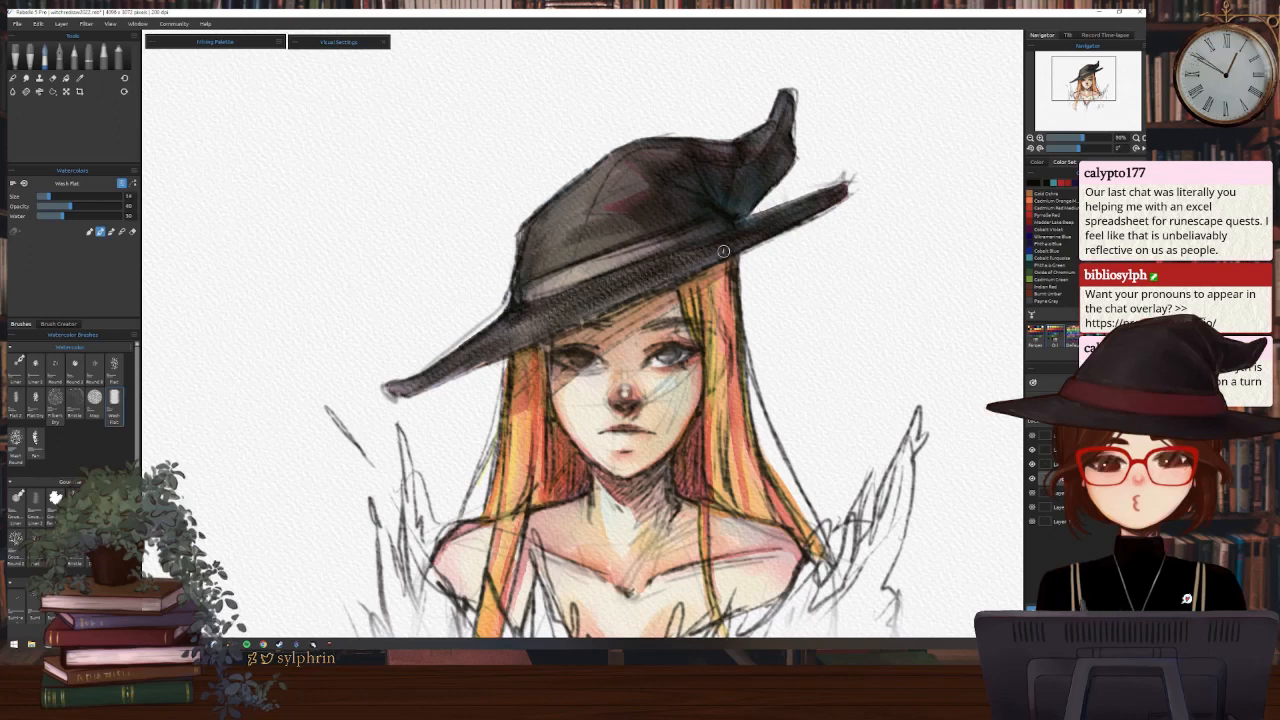
key([)
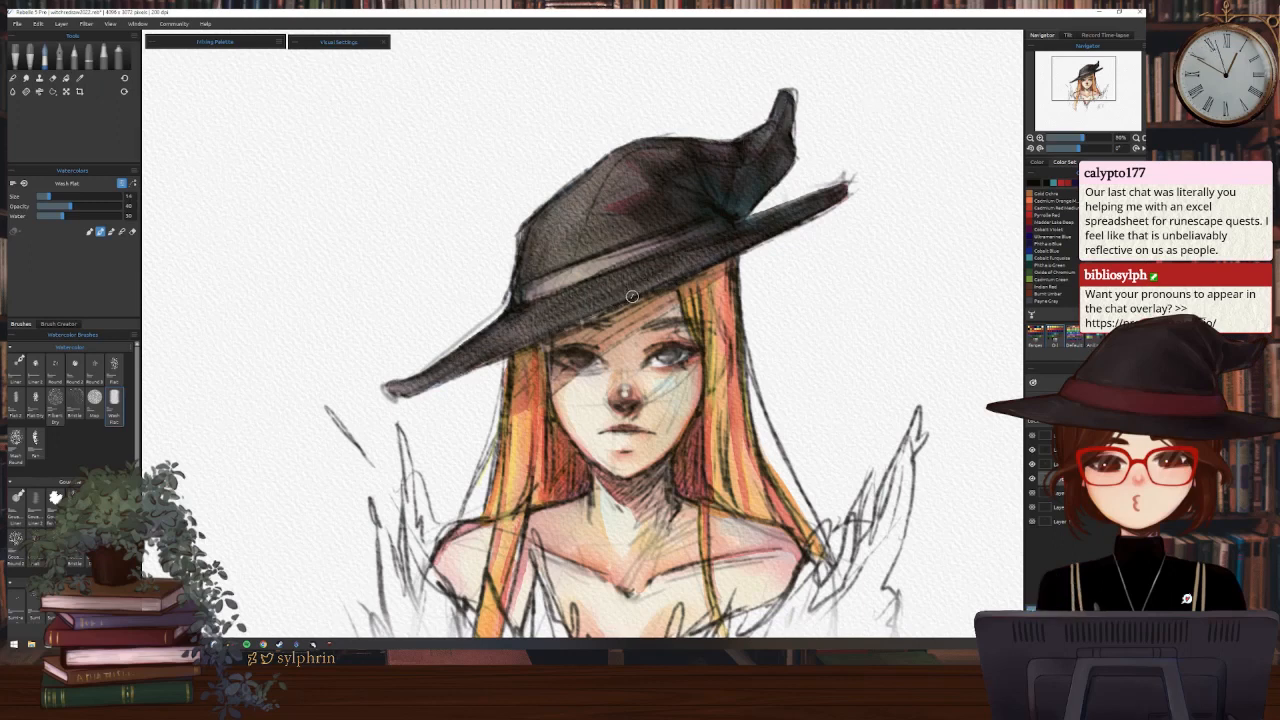
click(1037, 161)
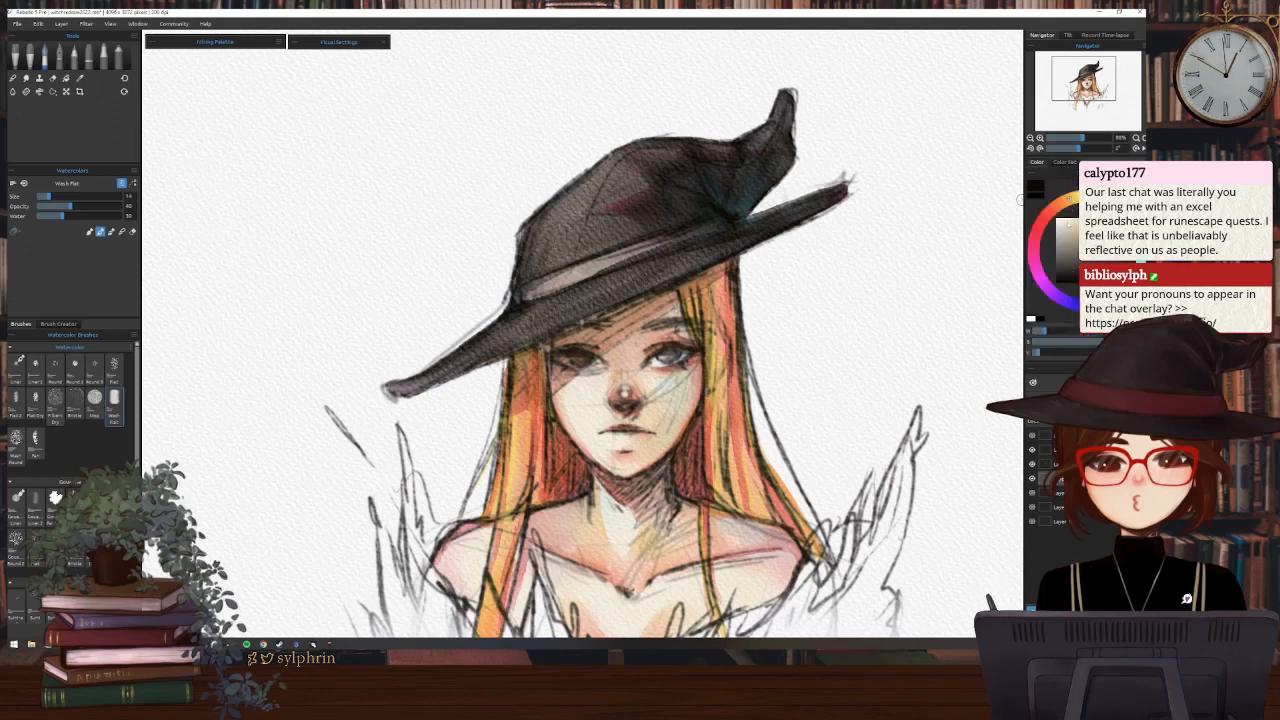
click(1066, 162)
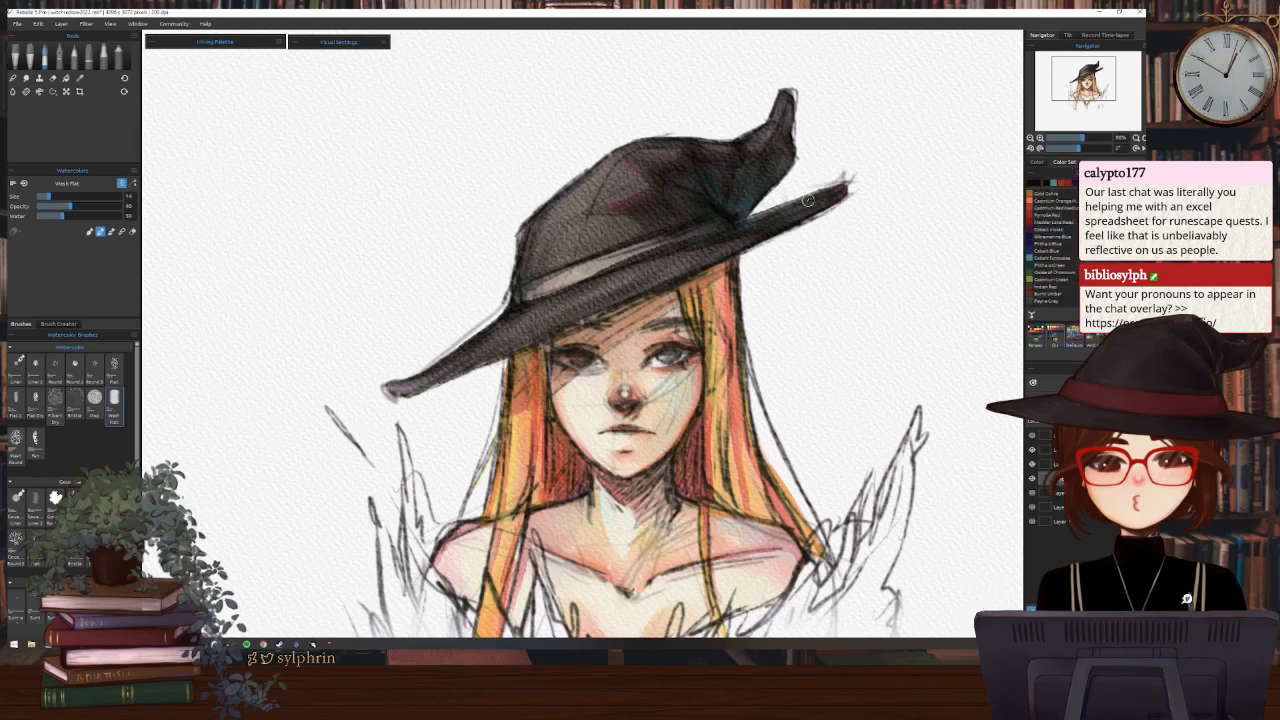
Try softening the hat's black wash with a larger Soft blend brush and deepening it with a duplicated layer
click(13, 78)
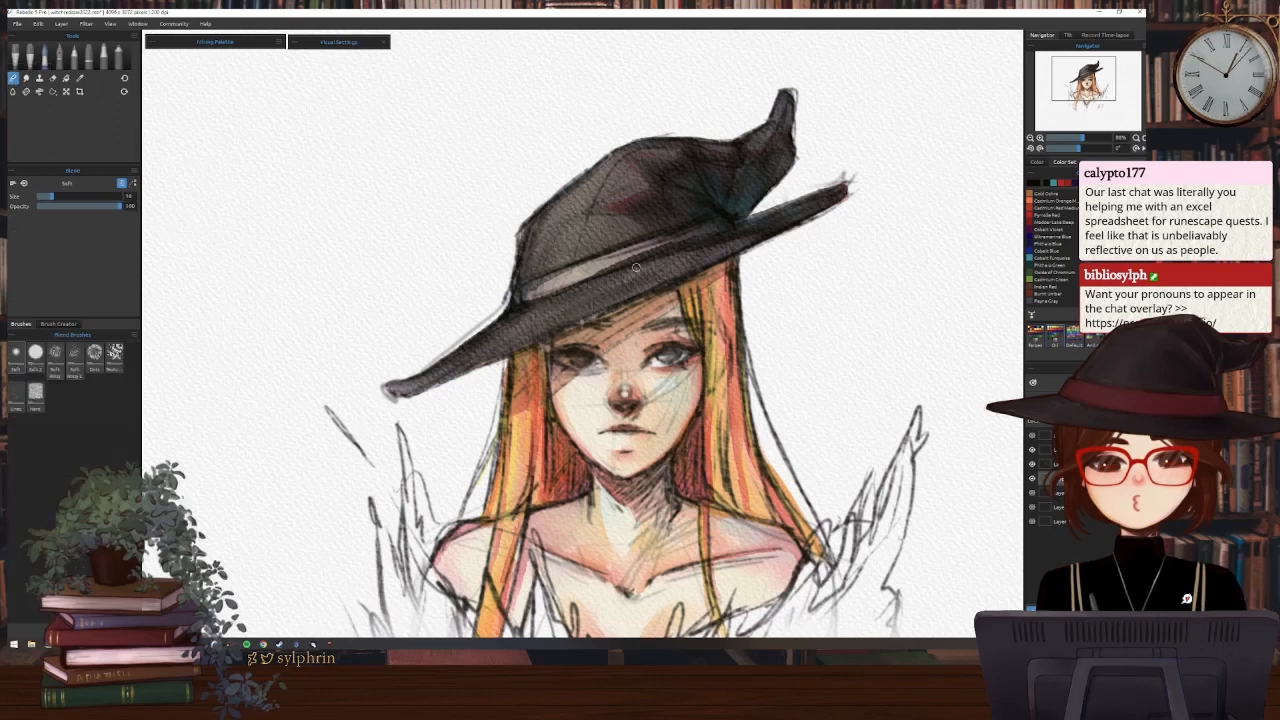
key(])
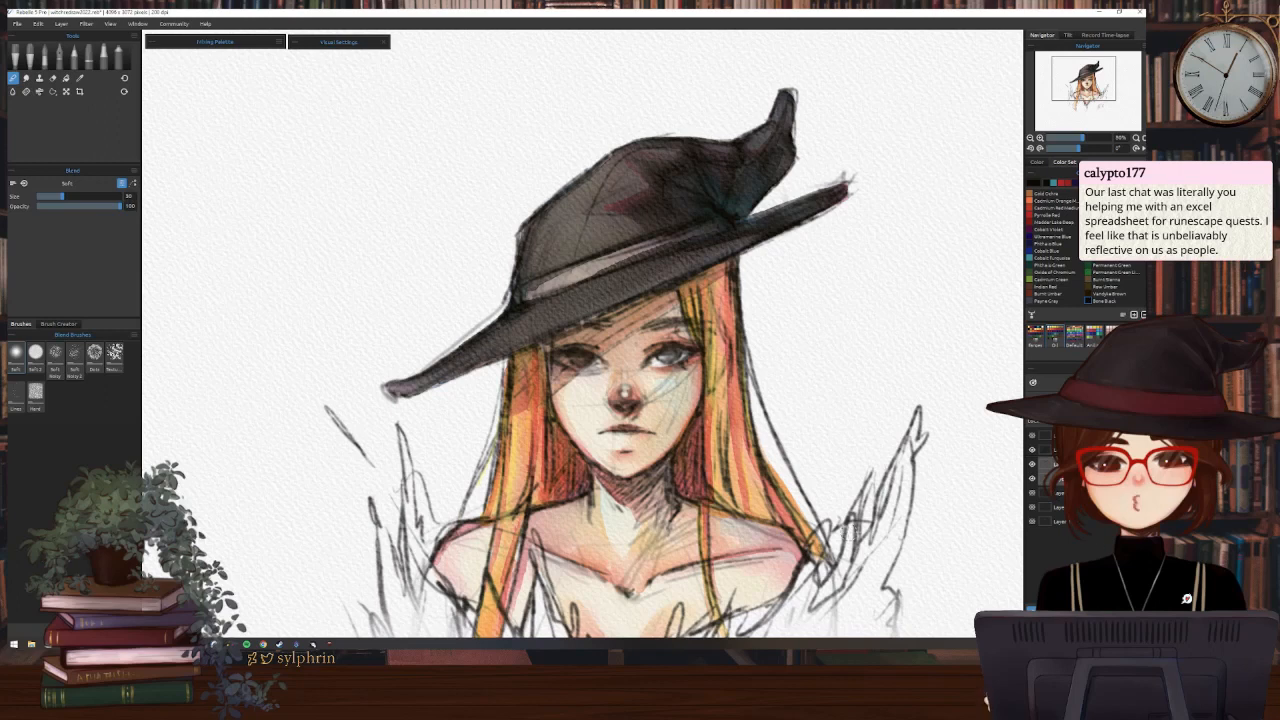
key(ctrl+j)
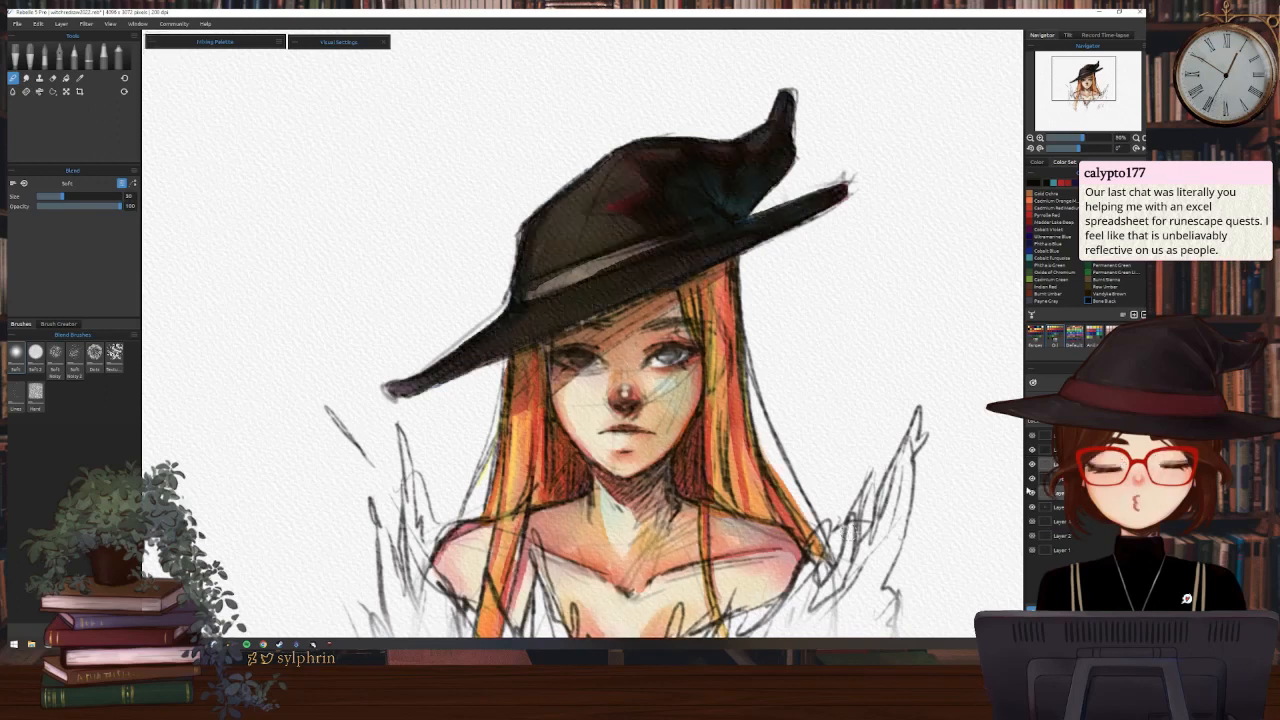
click(1033, 507)
drag(1050, 492, 1050, 471)
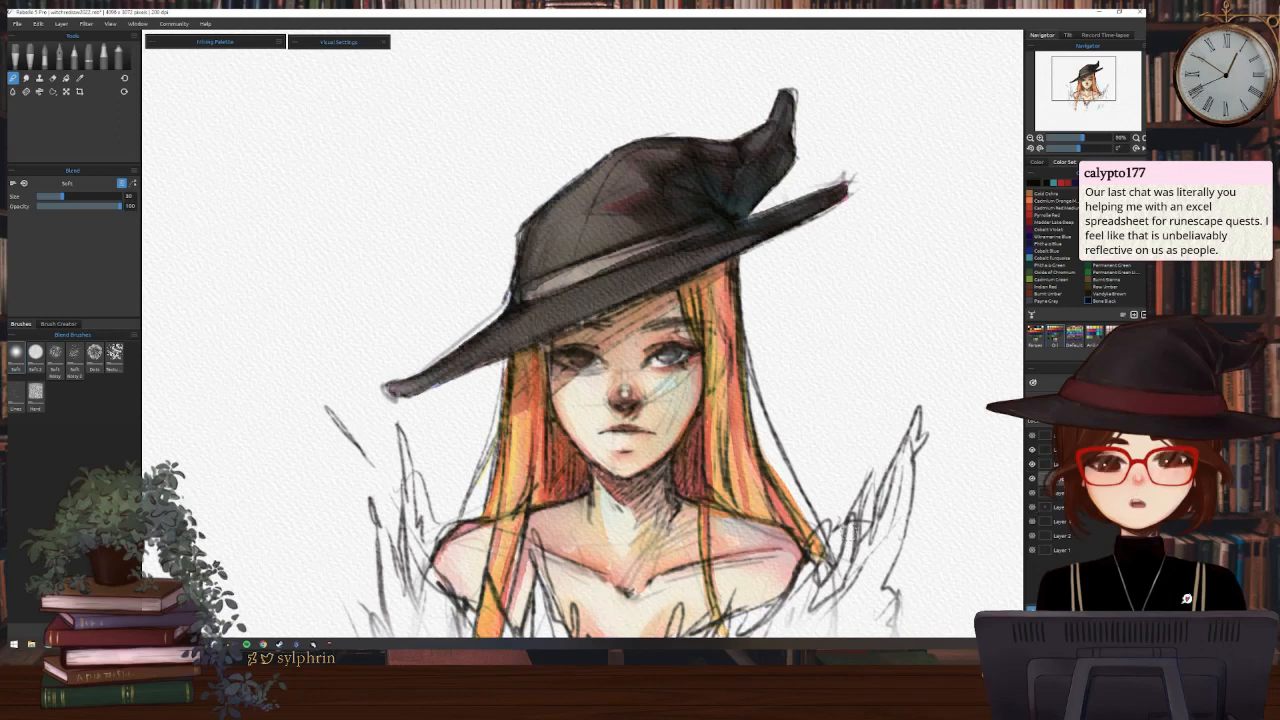
Enclose the whole hat in a freehand selection, delete the black wash on that layer, and deselect
click(53, 91)
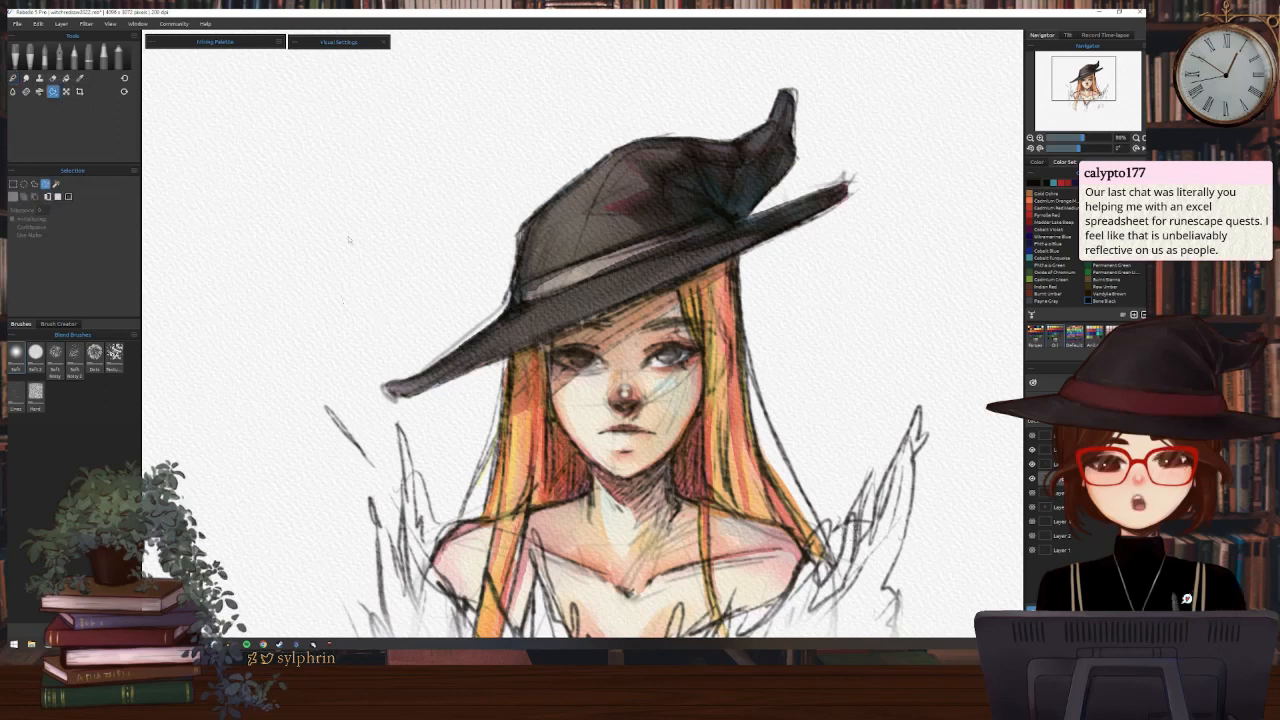
mouse_move(348, 238)
mouse_down()
mouse_move(604, 86)
mouse_move(878, 100)
mouse_move(865, 205)
mouse_move(541, 343)
mouse_up()
drag(459, 400, 338, 420)
key(Delete)
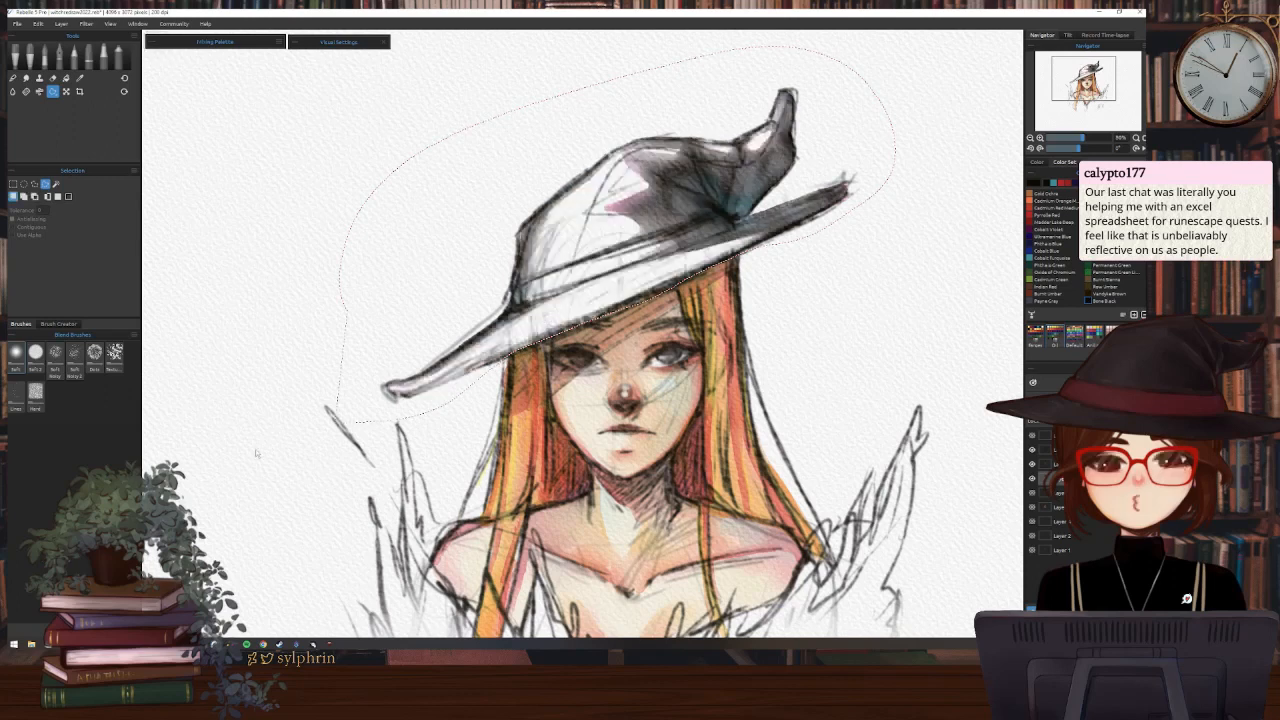
key(ctrl+d)
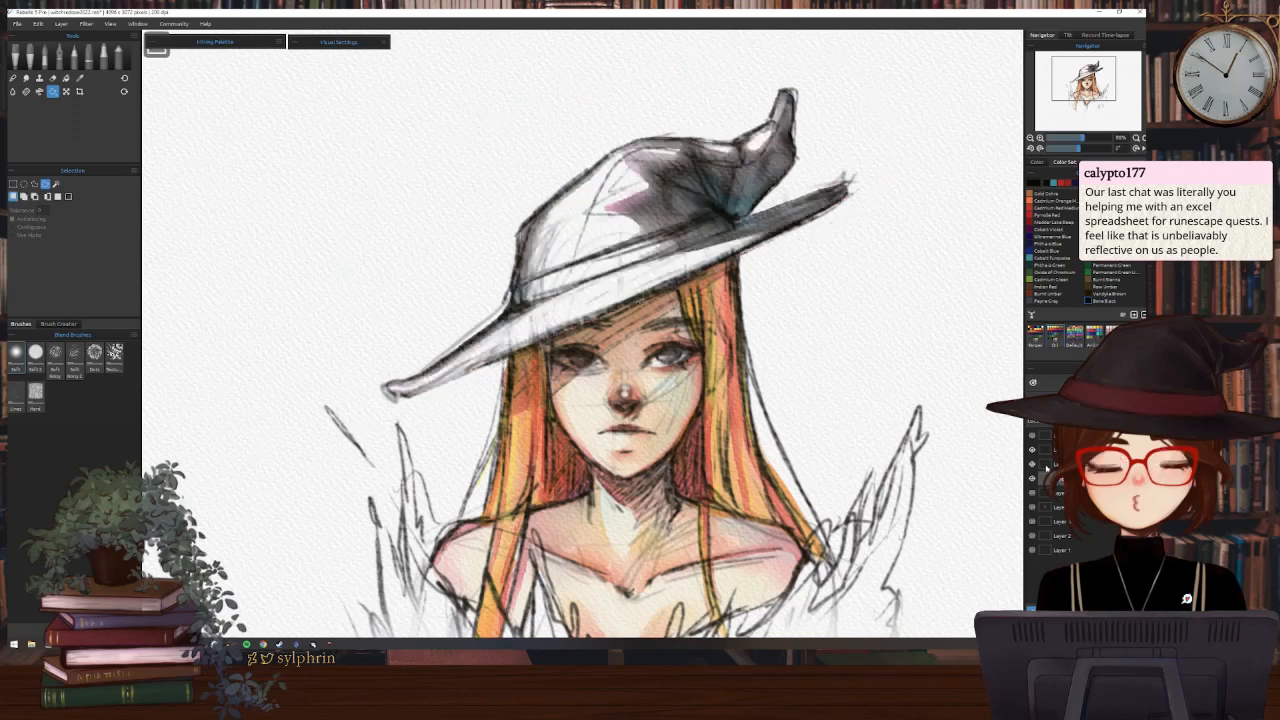
Clear the remaining black, red and turquoise hat shading from its own layer with a freehand selection, and deselect
click(1045, 464)
mouse_move(329, 376)
mouse_down()
mouse_move(426, 191)
mouse_move(900, 170)
mouse_move(626, 310)
mouse_up()
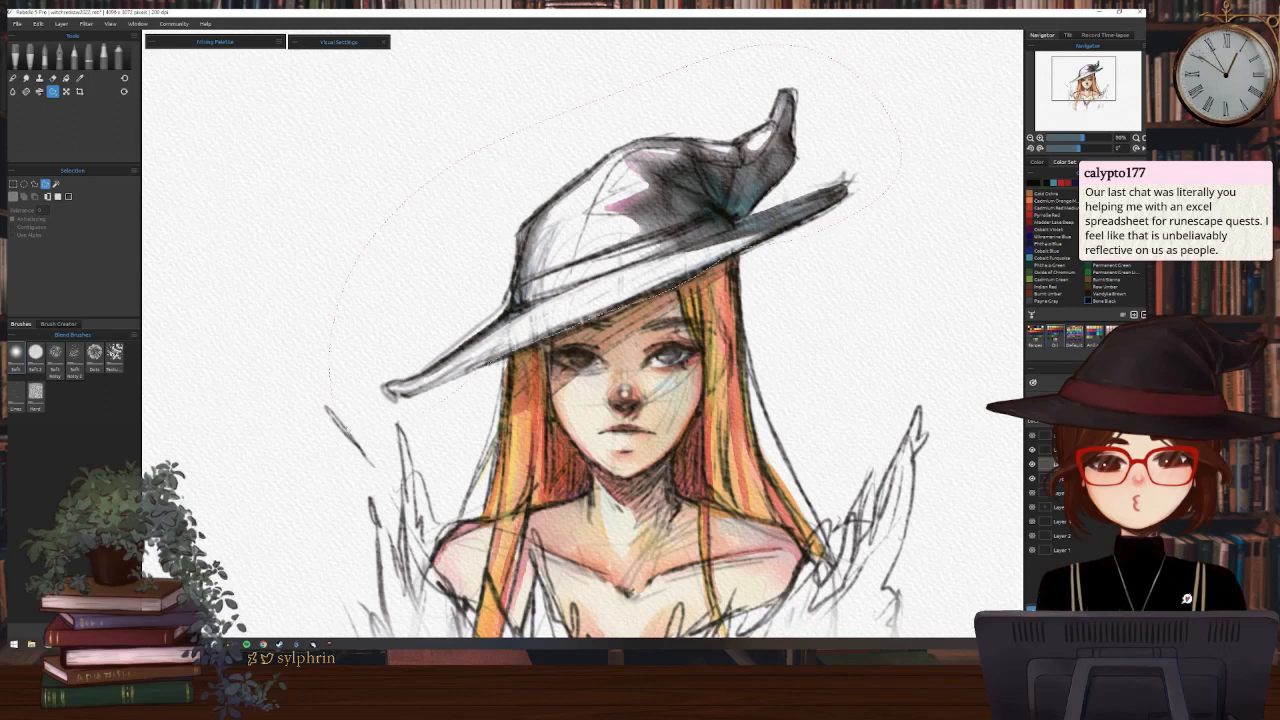
key(Delete)
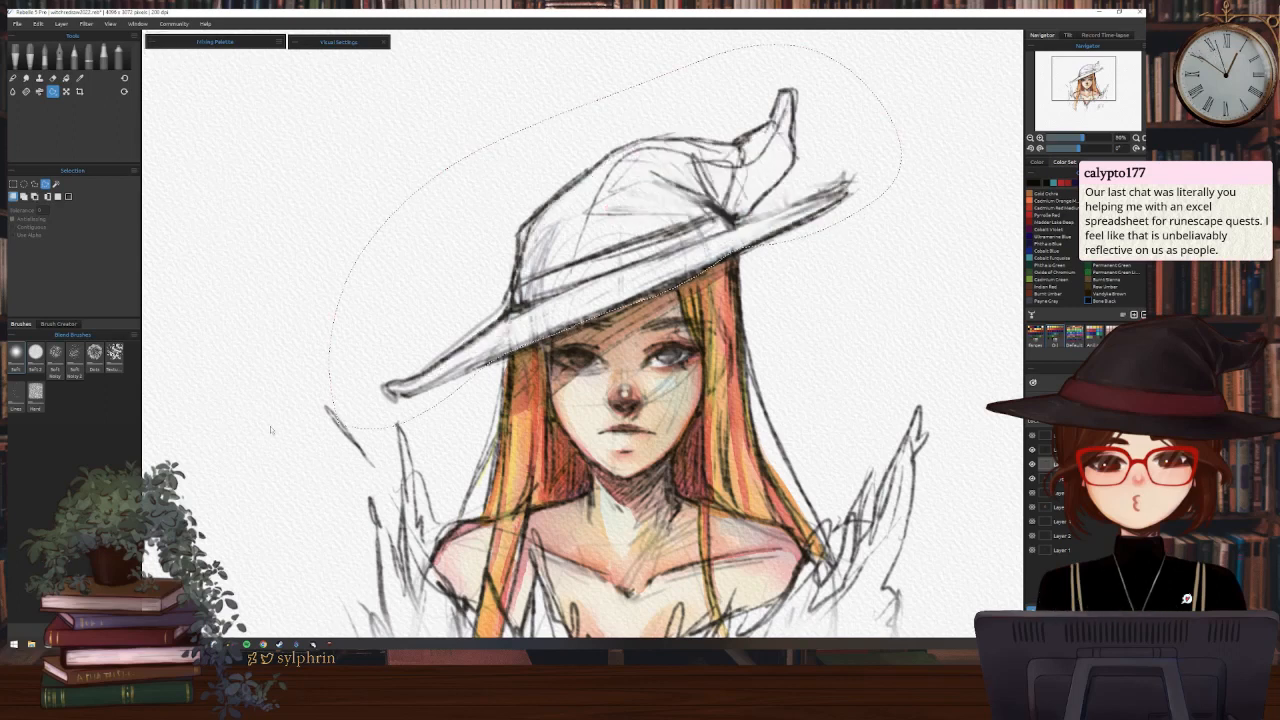
key(ctrl+d)
Add a new layer above the cleared hat layers and switch to the Ink brushes
click(1060, 449)
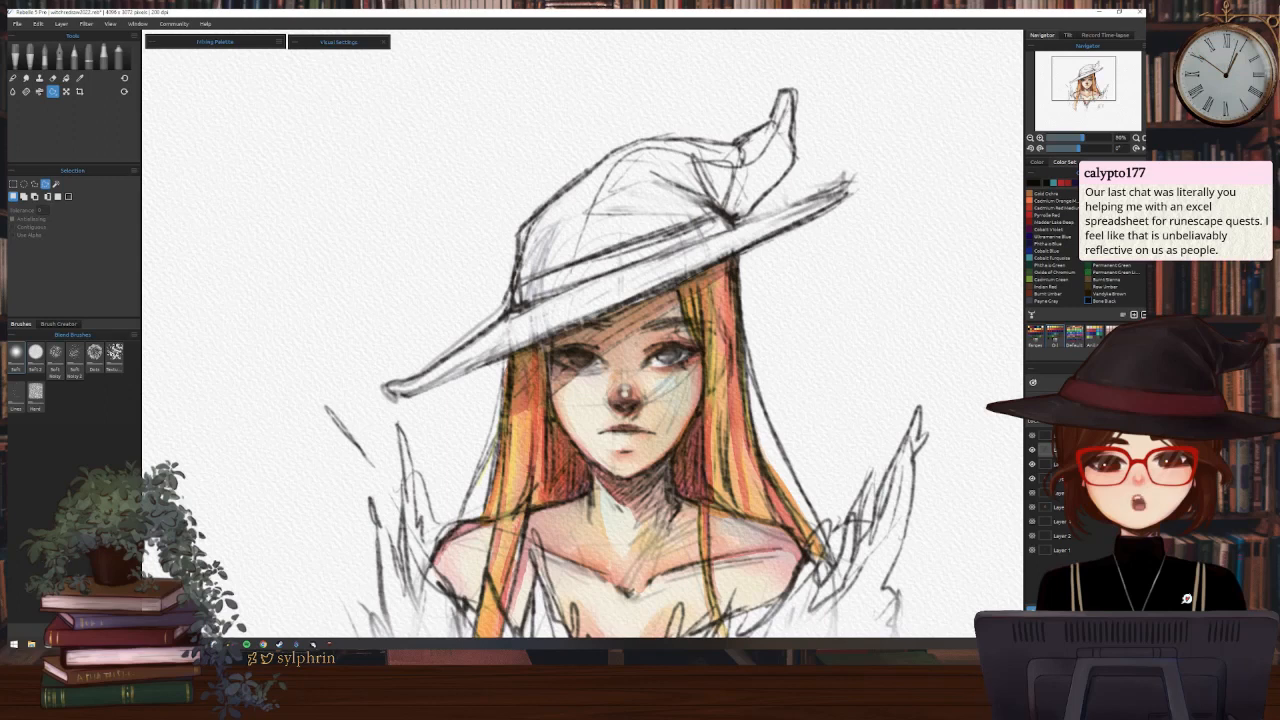
key(ctrl+shift+n)
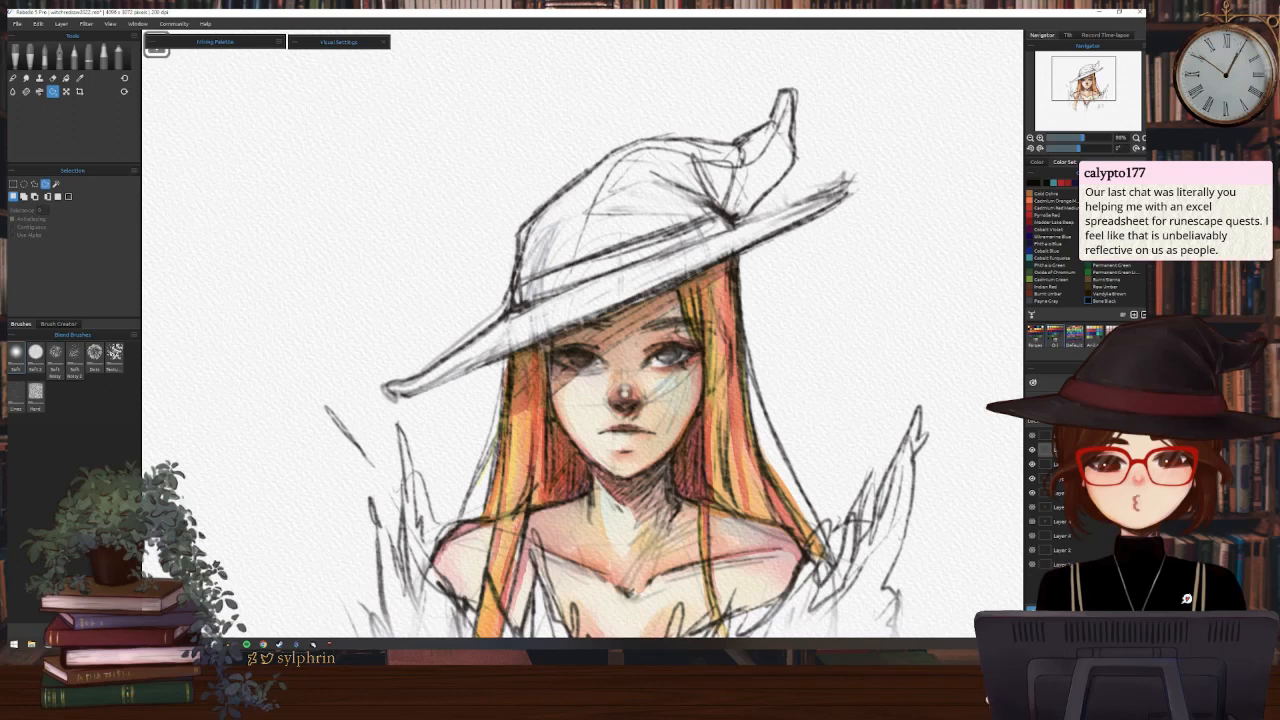
key(b)
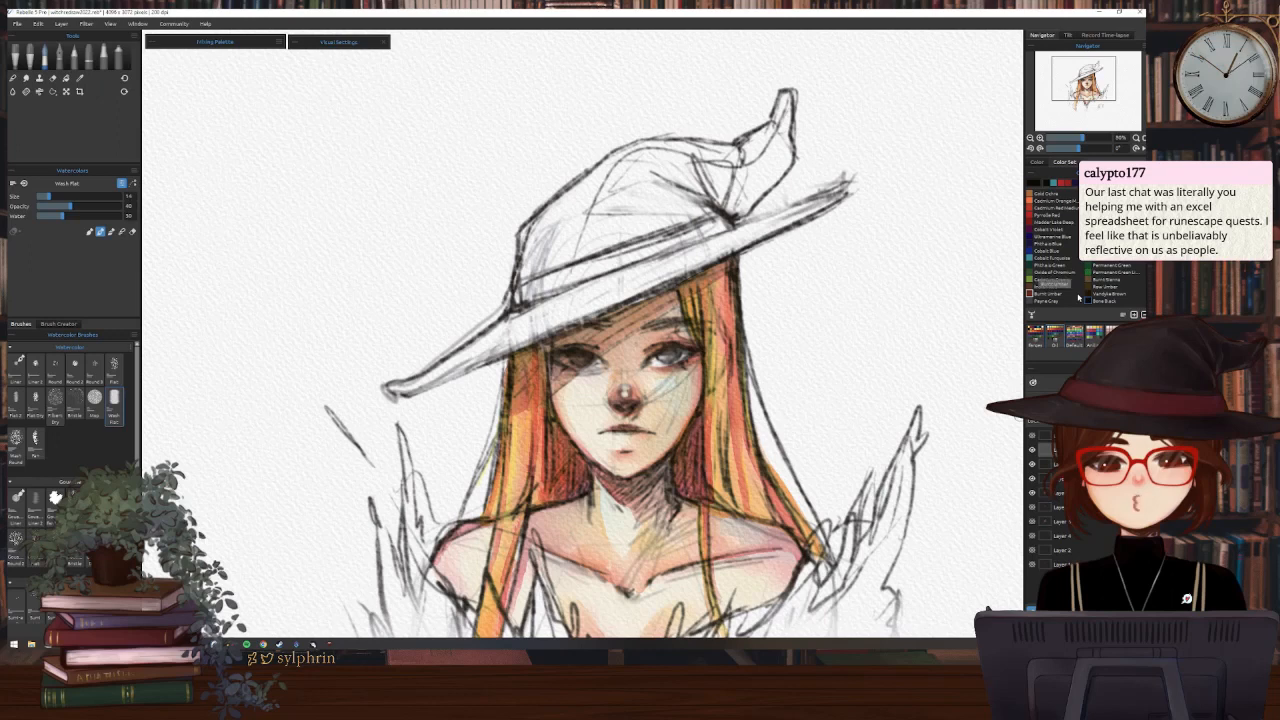
click(60, 58)
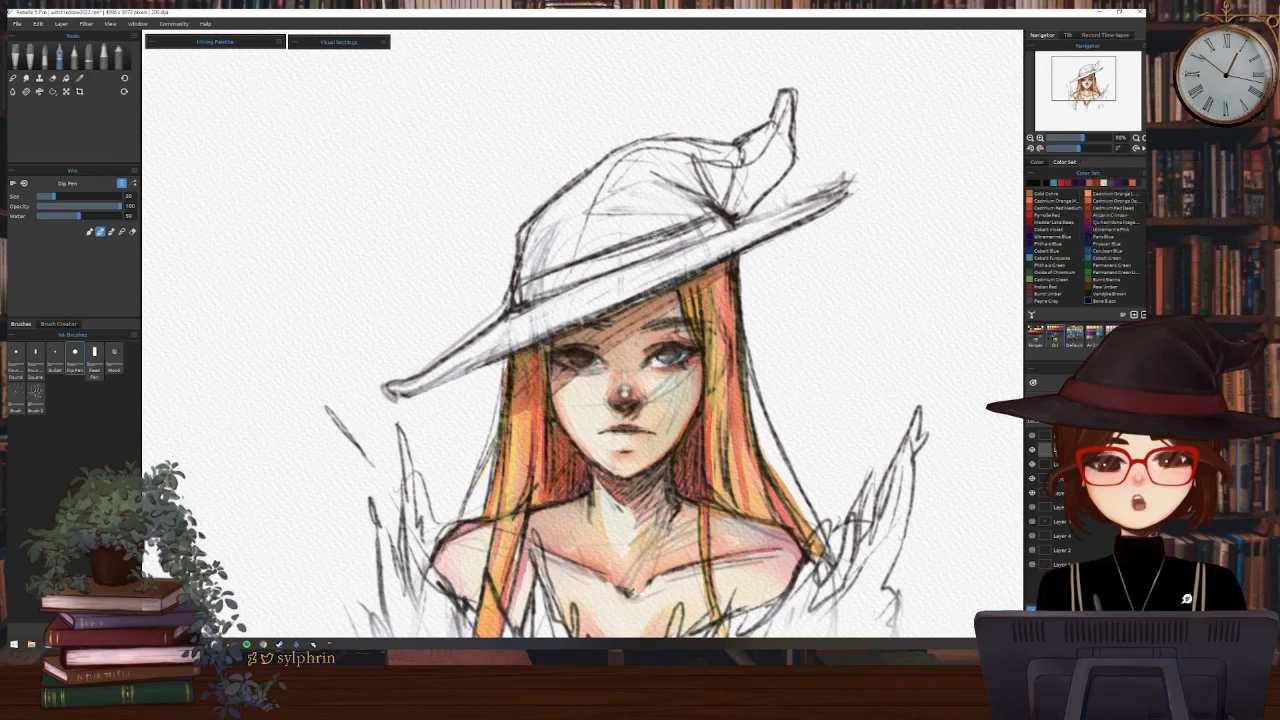
Test the Brush 2 and Brush inks on the crown, keep Brush selected, and undo both test strokes
click(35, 393)
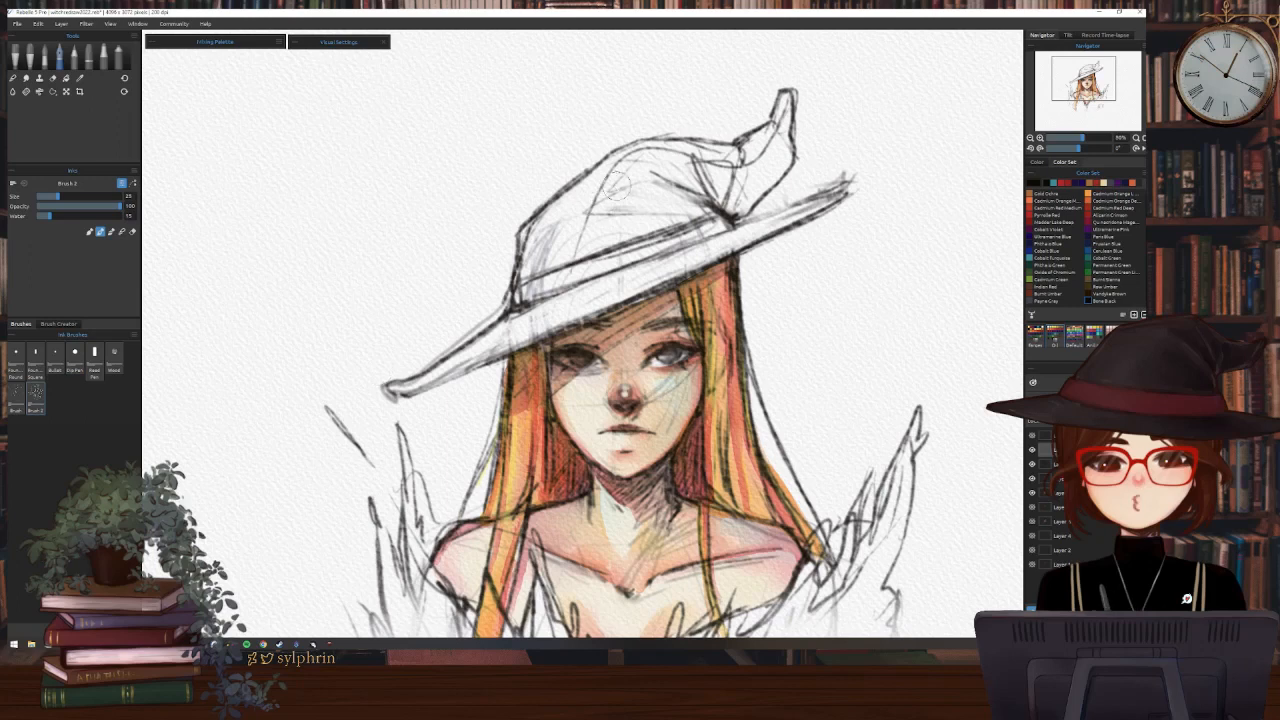
mouse_move(628, 158)
mouse_down()
mouse_move(542, 248)
mouse_move(590, 190)
mouse_up()
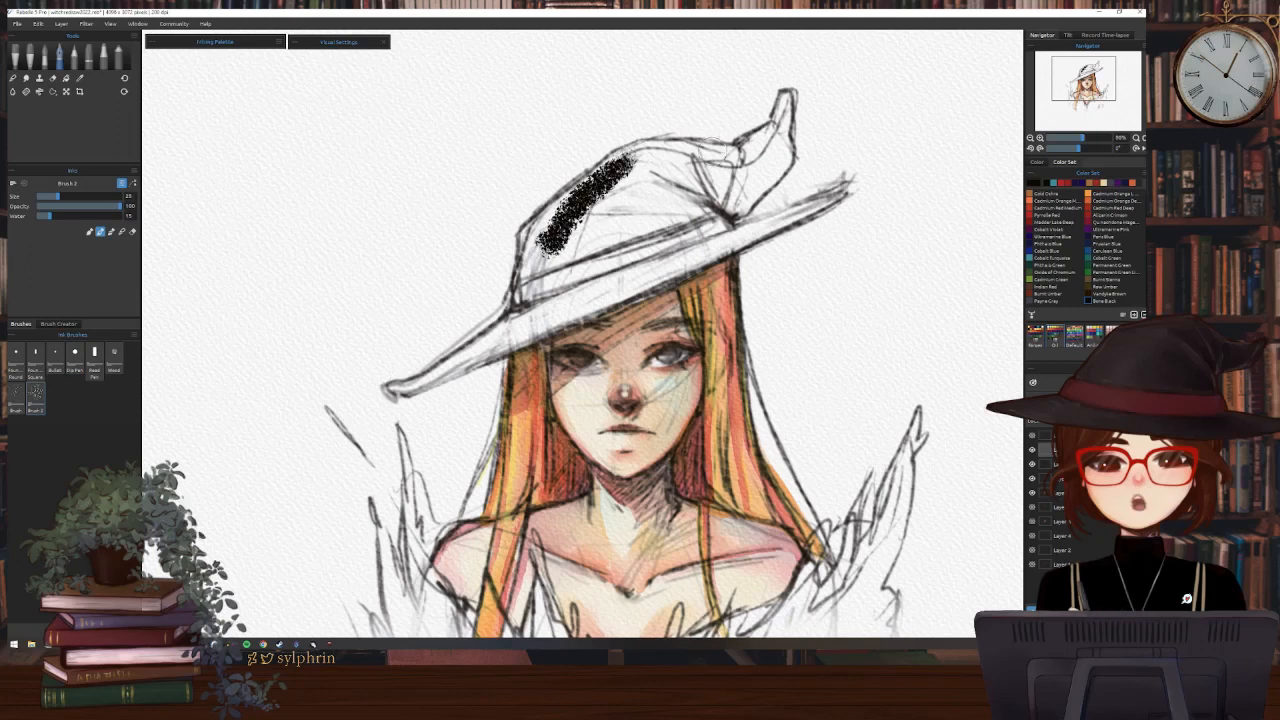
click(16, 398)
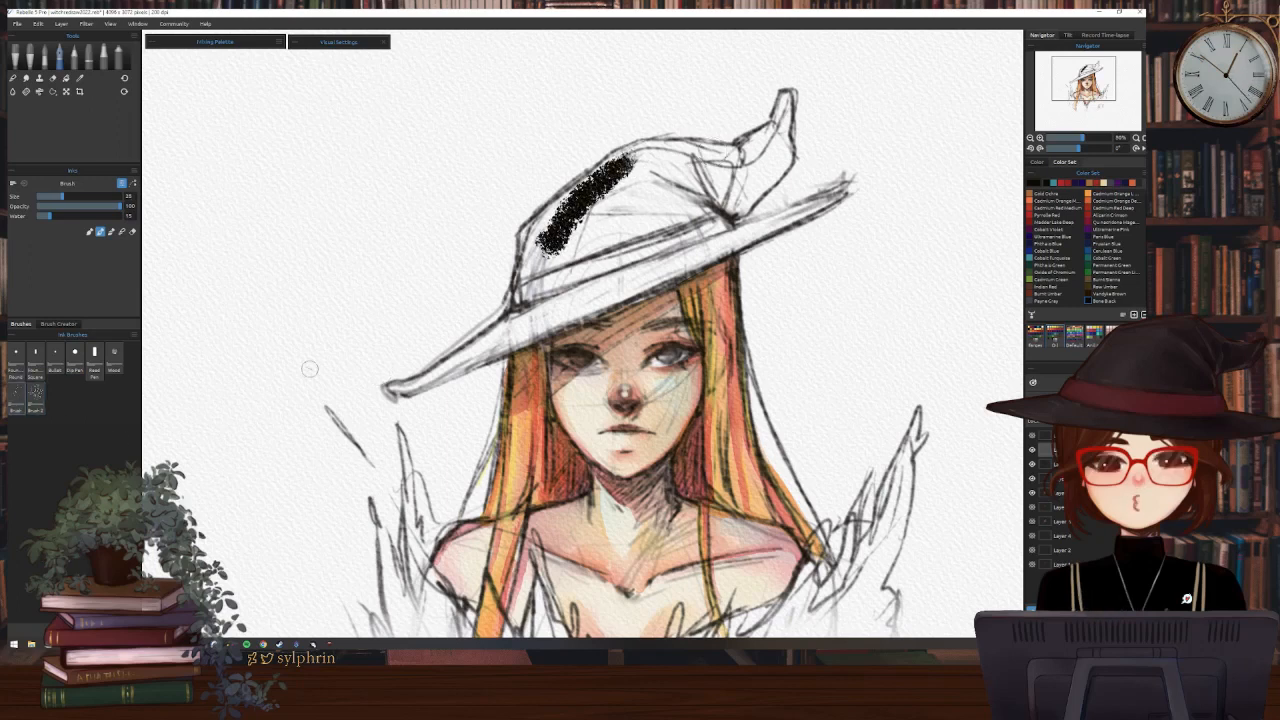
drag(652, 177, 592, 258)
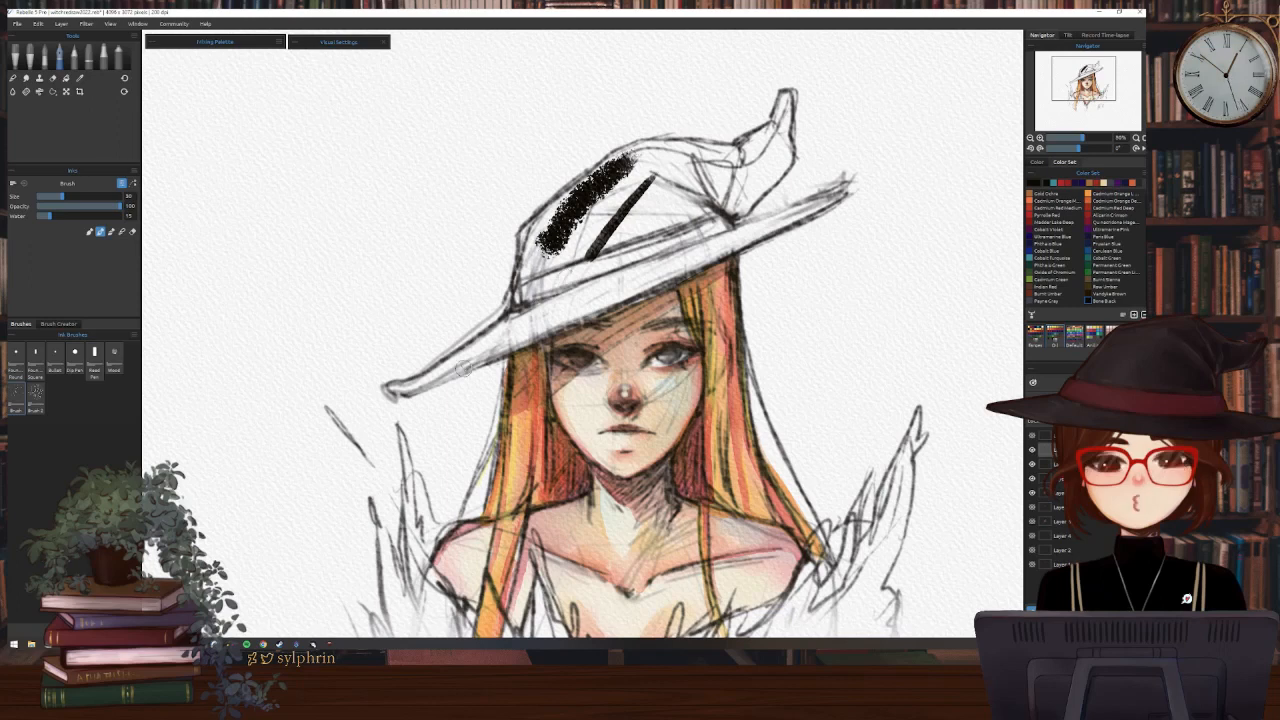
key(ctrl+z)
key(ctrl+z)
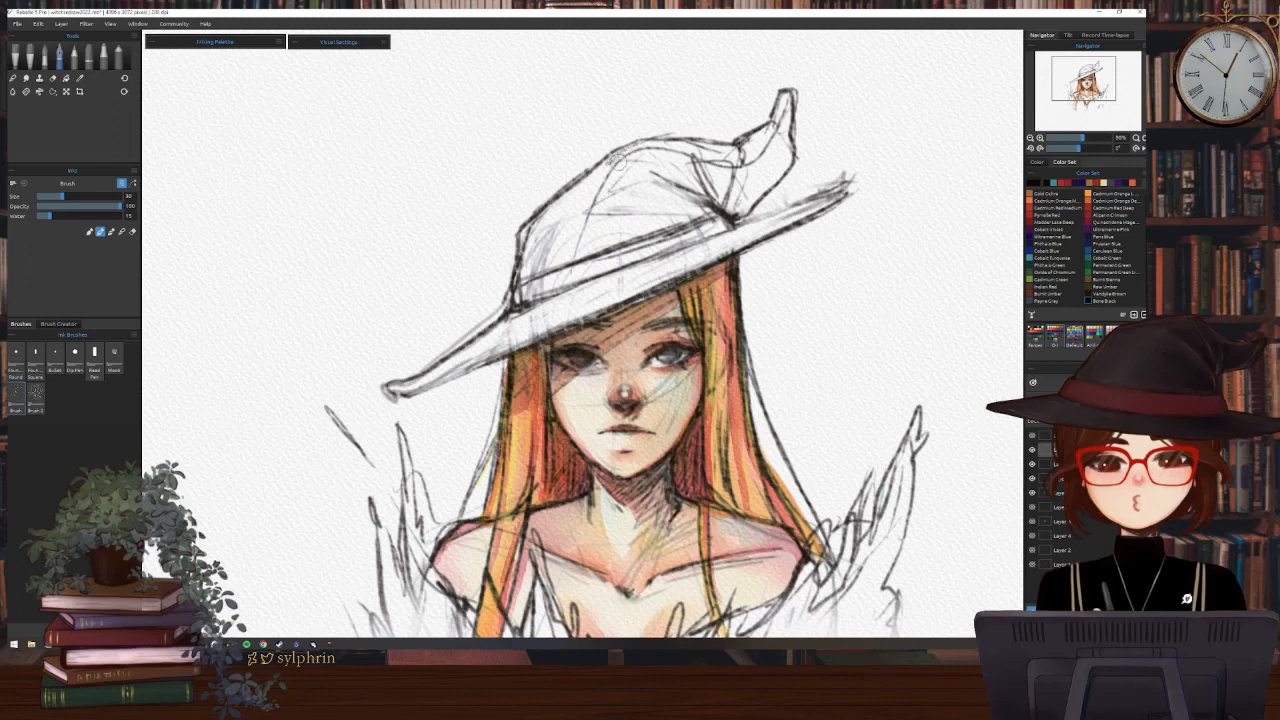
Outline the crown in solid black ink along the hatband, the upper edge and both sides of the curled tip
drag(645, 140, 548, 205)
mouse_move(612, 155)
mouse_down()
mouse_move(520, 250)
mouse_move(518, 284)
mouse_move(715, 210)
mouse_move(652, 232)
mouse_up()
drag(676, 188, 740, 216)
drag(771, 118, 738, 142)
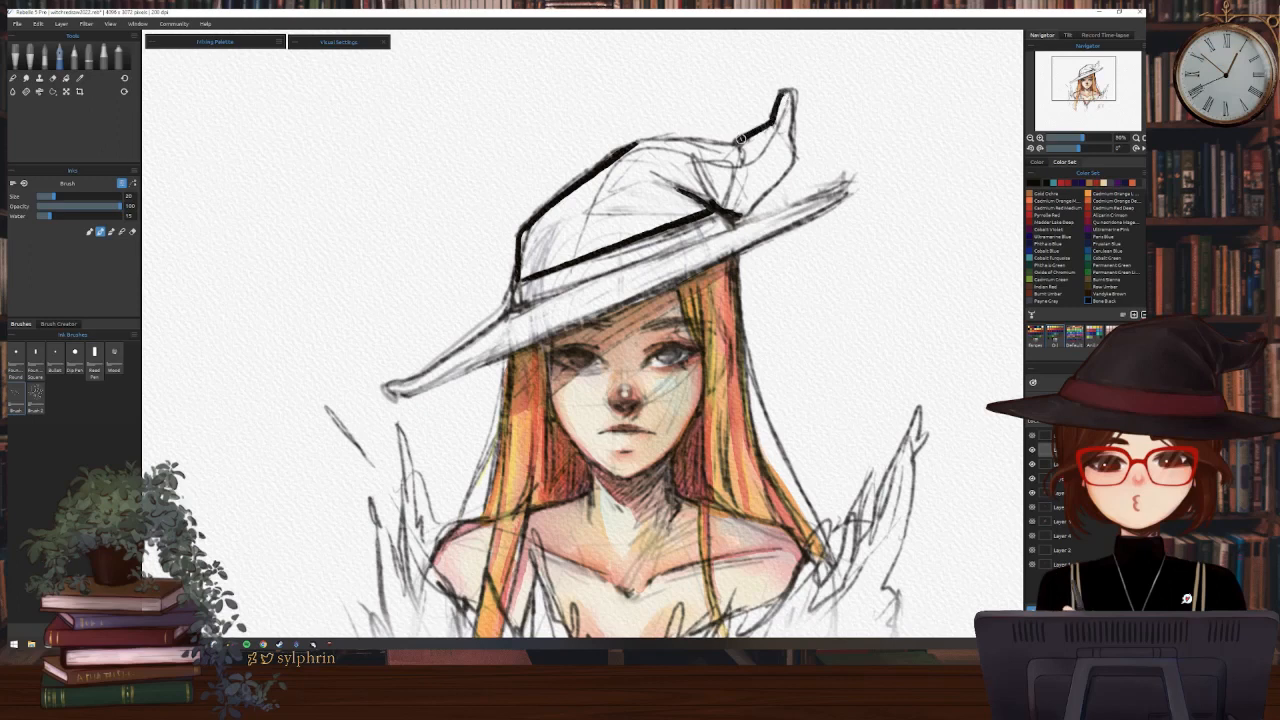
drag(624, 150, 733, 145)
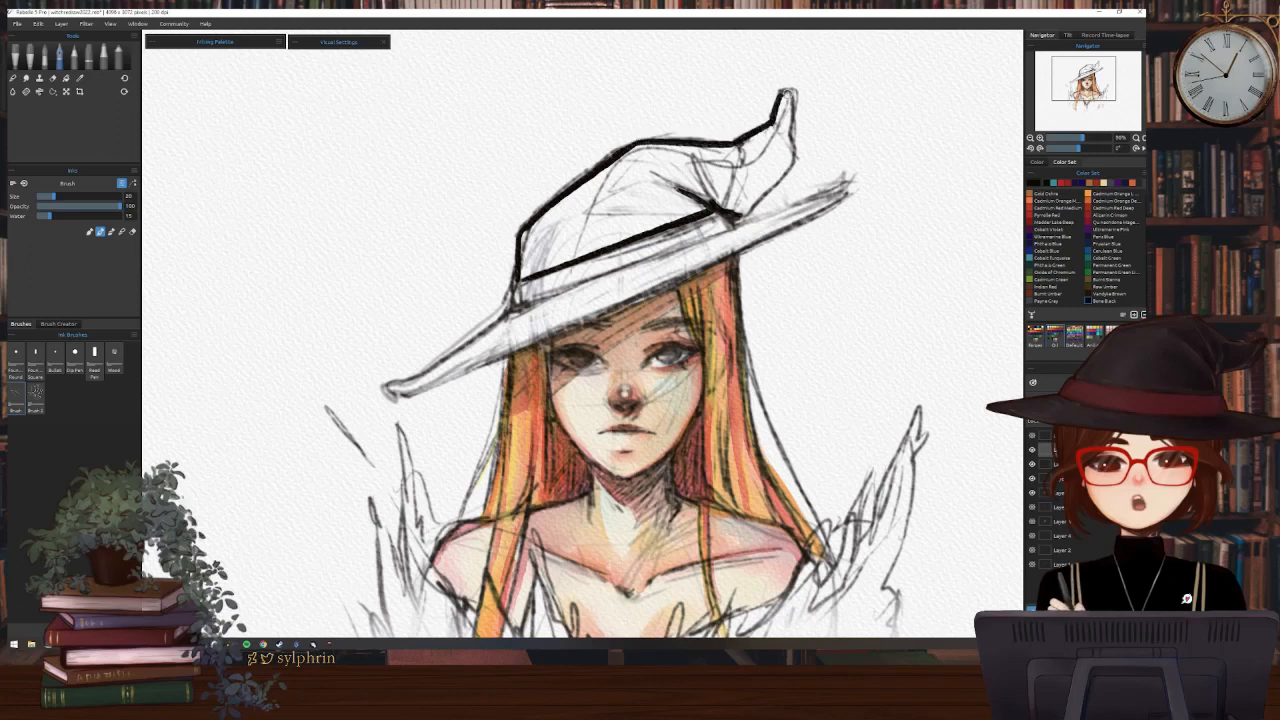
mouse_move(777, 100)
mouse_down()
mouse_move(788, 92)
mouse_move(791, 122)
mouse_move(762, 192)
mouse_move(722, 216)
mouse_up()
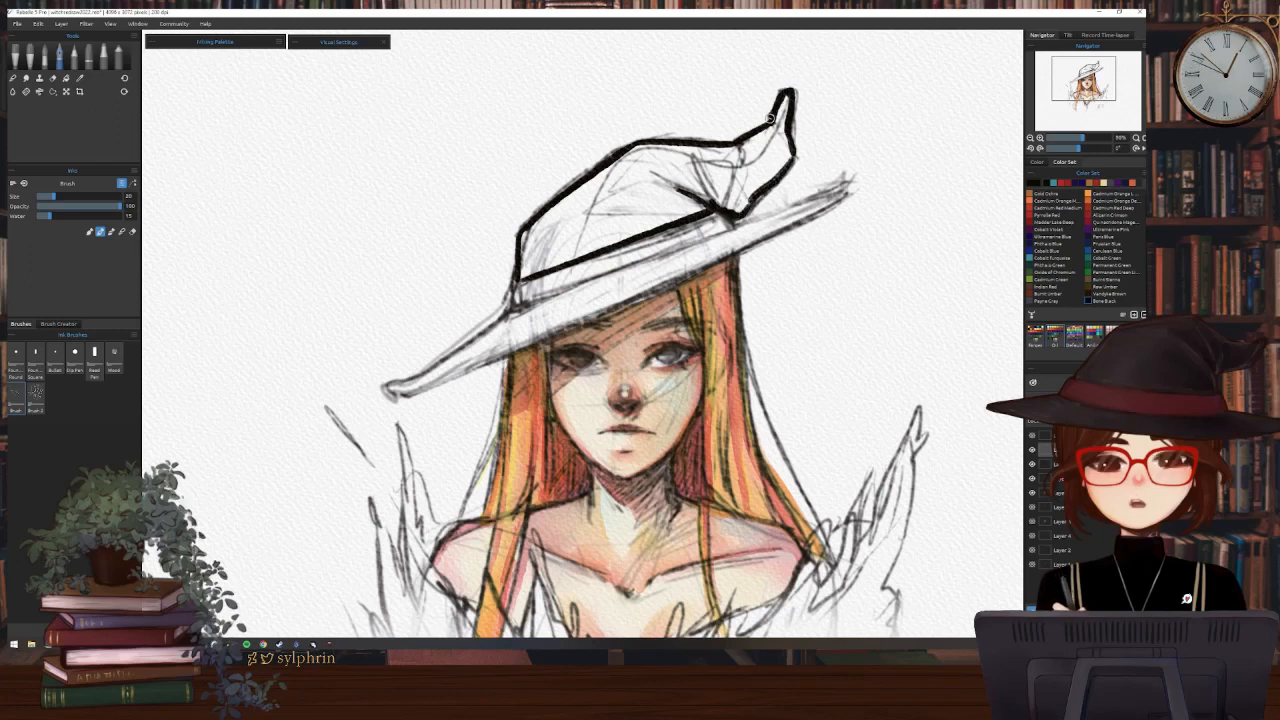
Fill the curled tip and the fold beneath it with solid black, enlarging the ink brush for the wider area
drag(771, 122, 788, 100)
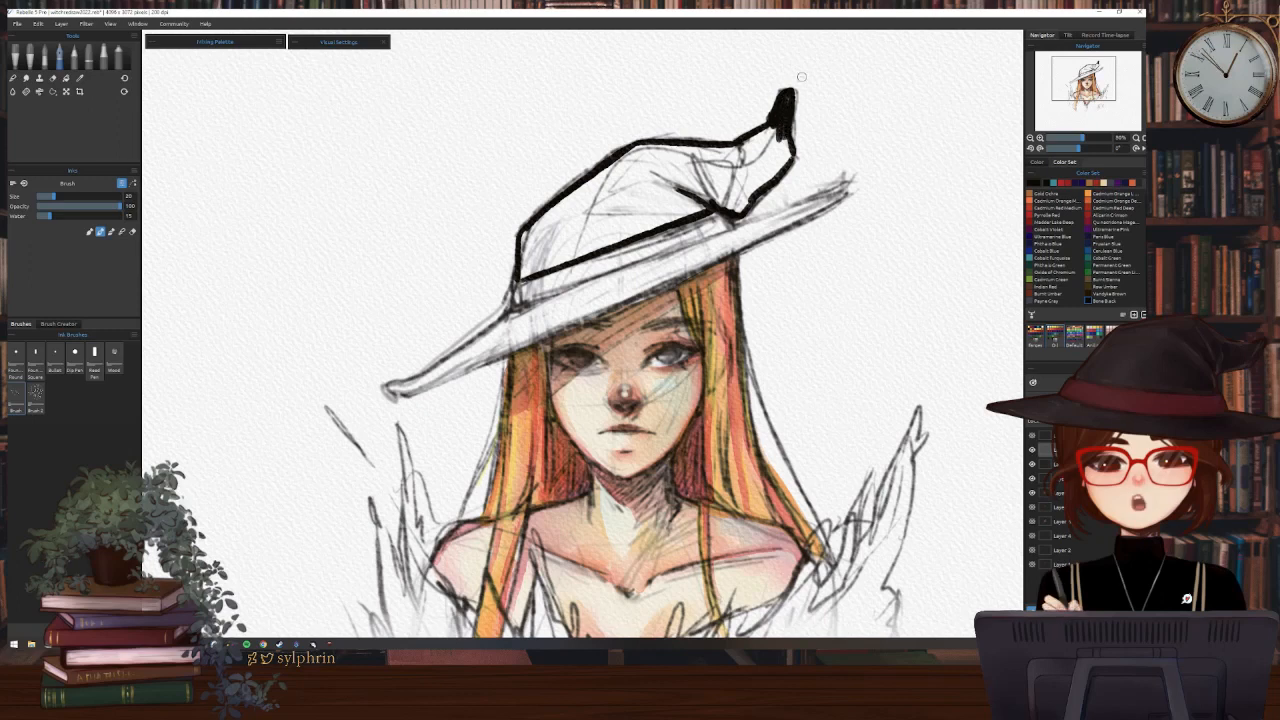
key(])
mouse_move(776, 124)
mouse_down()
mouse_move(745, 150)
mouse_move(760, 160)
mouse_move(780, 130)
mouse_move(785, 161)
mouse_move(787, 85)
mouse_up()
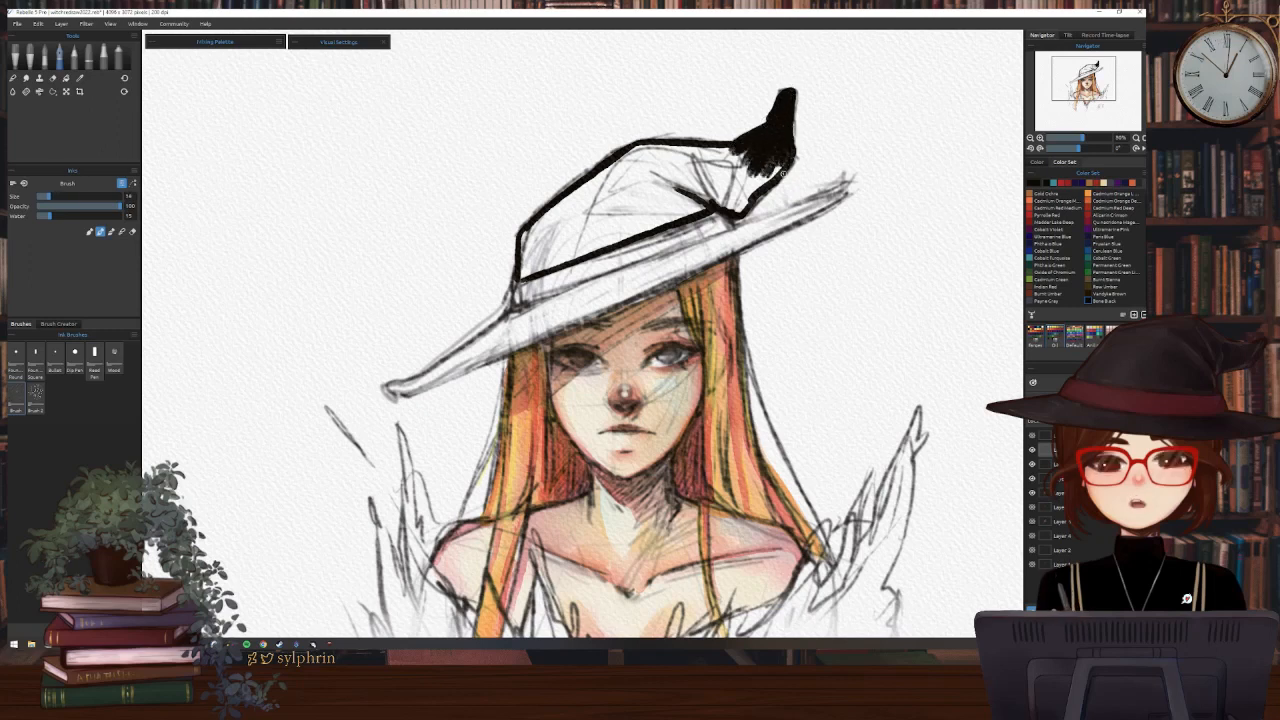
key(bracketright)
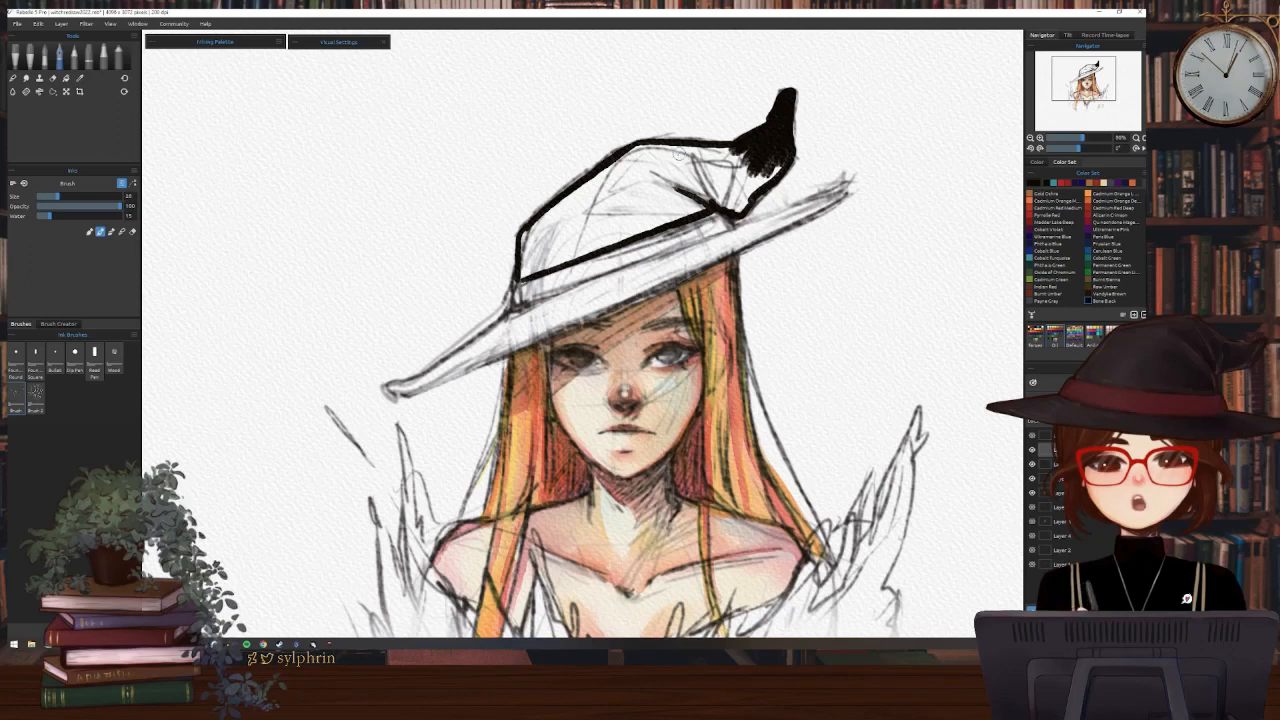
mouse_move(730, 148)
mouse_down()
mouse_move(700, 158)
mouse_move(748, 157)
mouse_move(750, 182)
mouse_up()
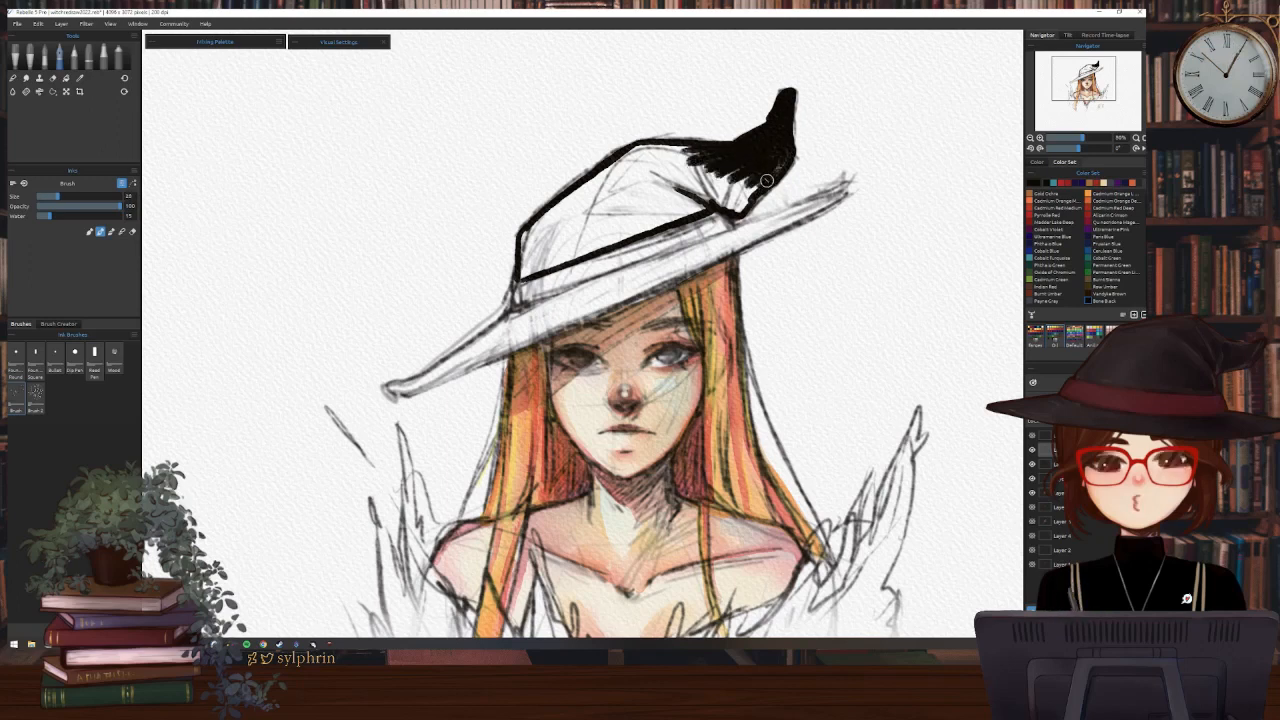
key(bracketright)
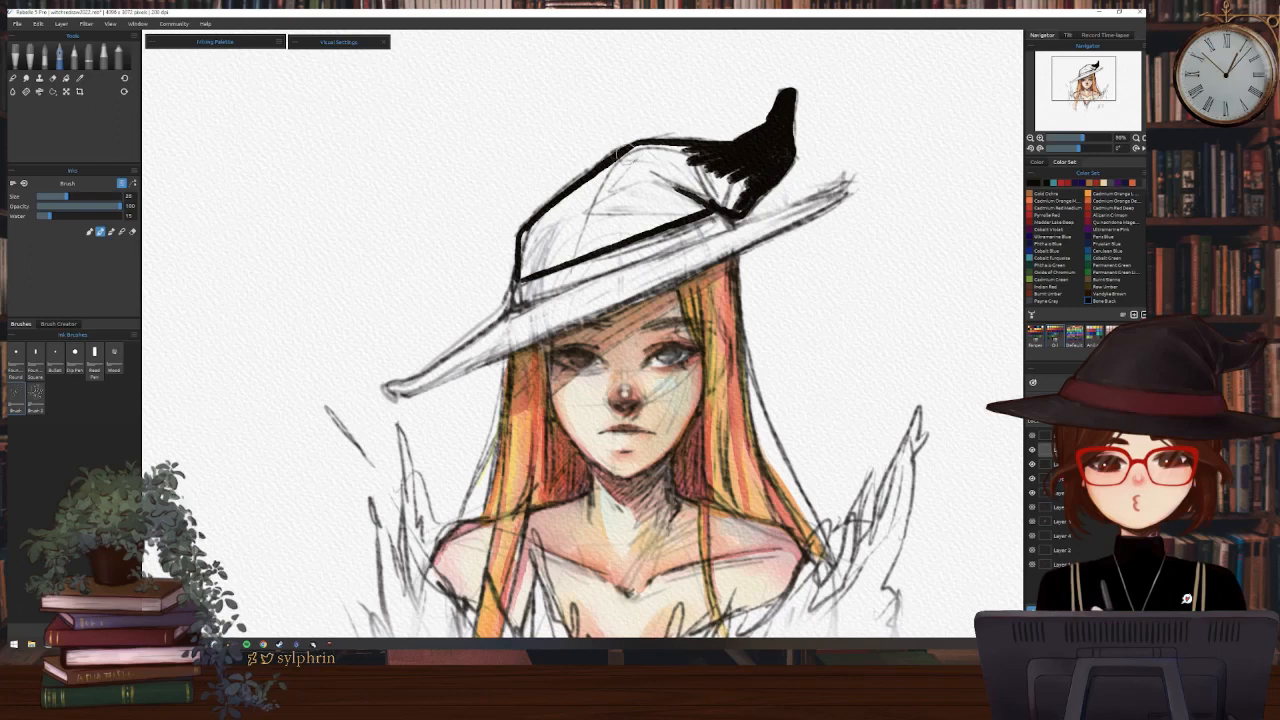
Fill the rest of the crown solid black and bulge its upper edge past the sketch line with a smaller brush
mouse_move(640, 152)
mouse_down()
mouse_move(683, 152)
mouse_move(630, 156)
mouse_move(542, 222)
mouse_move(625, 156)
mouse_move(530, 232)
mouse_move(566, 202)
mouse_move(535, 223)
mouse_move(520, 277)
mouse_move(537, 270)
mouse_move(534, 238)
mouse_move(526, 264)
mouse_move(548, 249)
mouse_move(544, 262)
mouse_move(556, 260)
mouse_move(521, 271)
mouse_move(547, 228)
mouse_move(613, 206)
mouse_move(622, 218)
mouse_move(568, 251)
mouse_move(735, 184)
mouse_move(741, 204)
mouse_move(738, 169)
mouse_move(641, 208)
mouse_up()
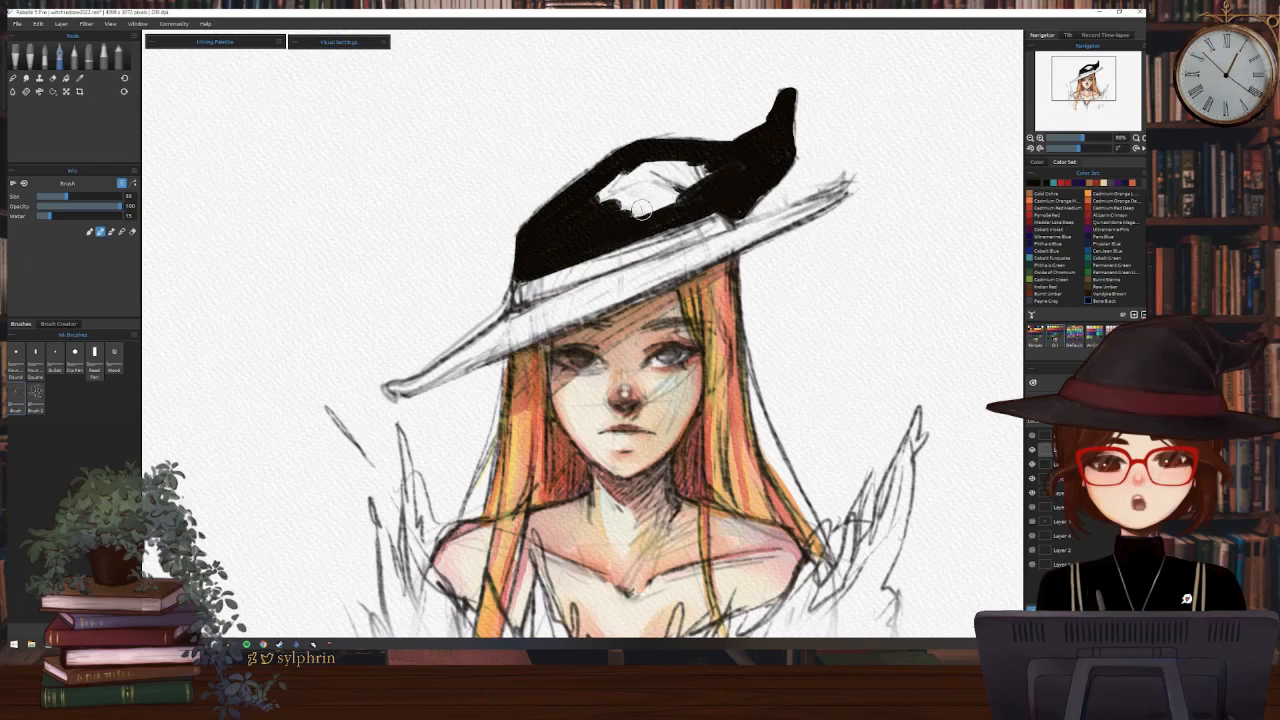
mouse_move(642, 160)
mouse_down()
mouse_move(596, 192)
mouse_move(616, 203)
mouse_move(692, 166)
mouse_move(666, 204)
mouse_move(624, 215)
mouse_move(672, 204)
mouse_up()
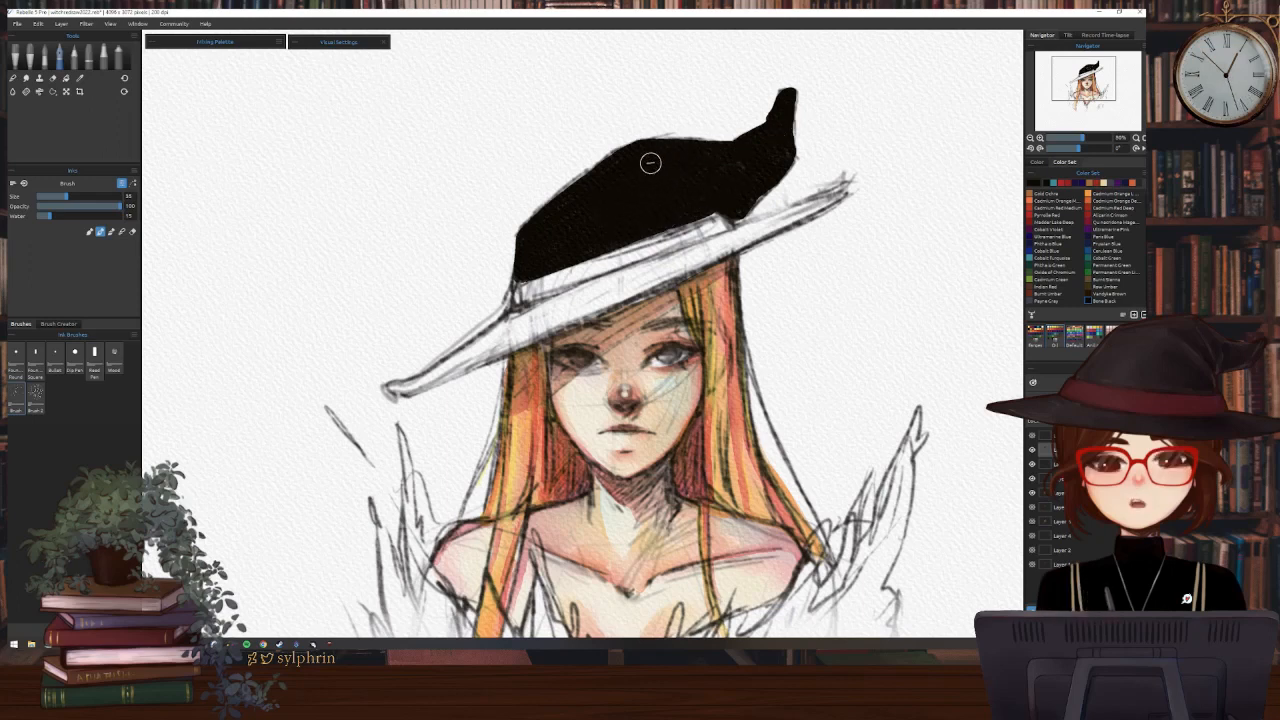
key([)
key([)
key([)
mouse_move(545, 204)
mouse_down()
mouse_move(607, 144)
mouse_move(639, 142)
mouse_move(558, 195)
mouse_up()
mouse_move(602, 150)
mouse_down()
mouse_move(569, 178)
mouse_move(586, 171)
mouse_up()
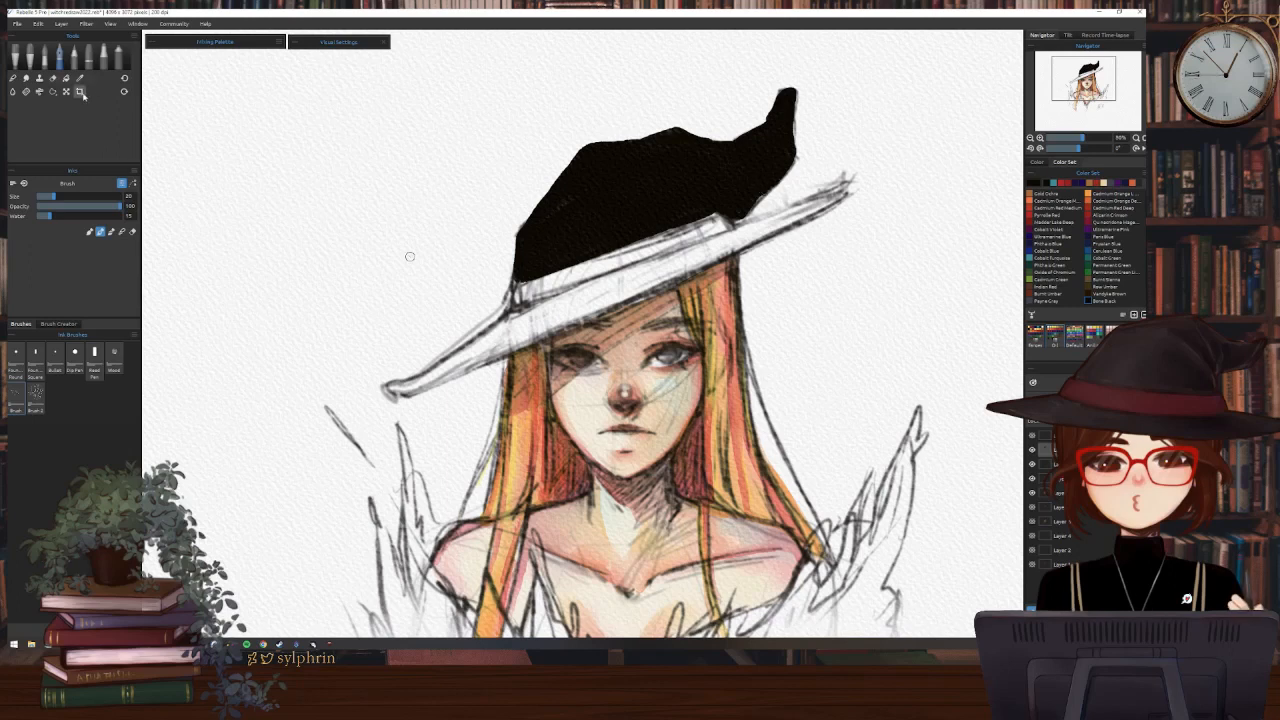
Enclose the curled tip in a freehand selection and delete its black fill
click(53, 91)
mouse_move(736, 228)
mouse_down()
mouse_move(651, 137)
mouse_move(737, 257)
mouse_up()
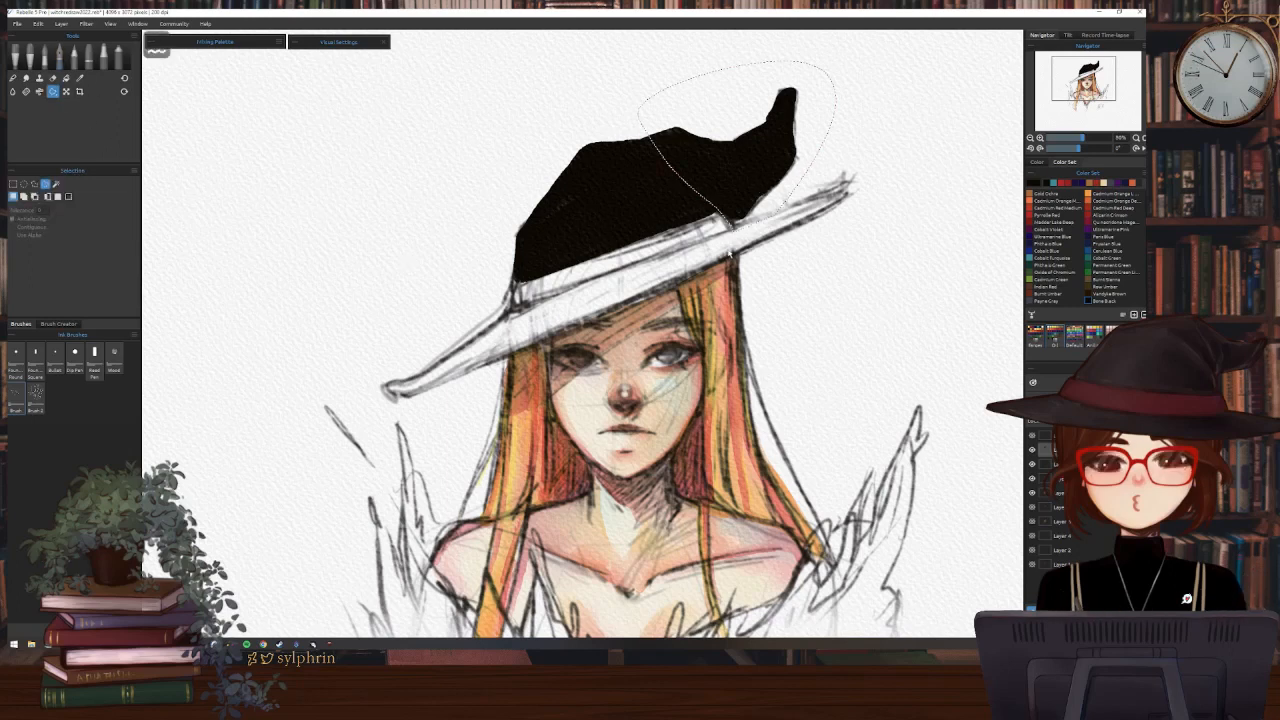
key(Delete)
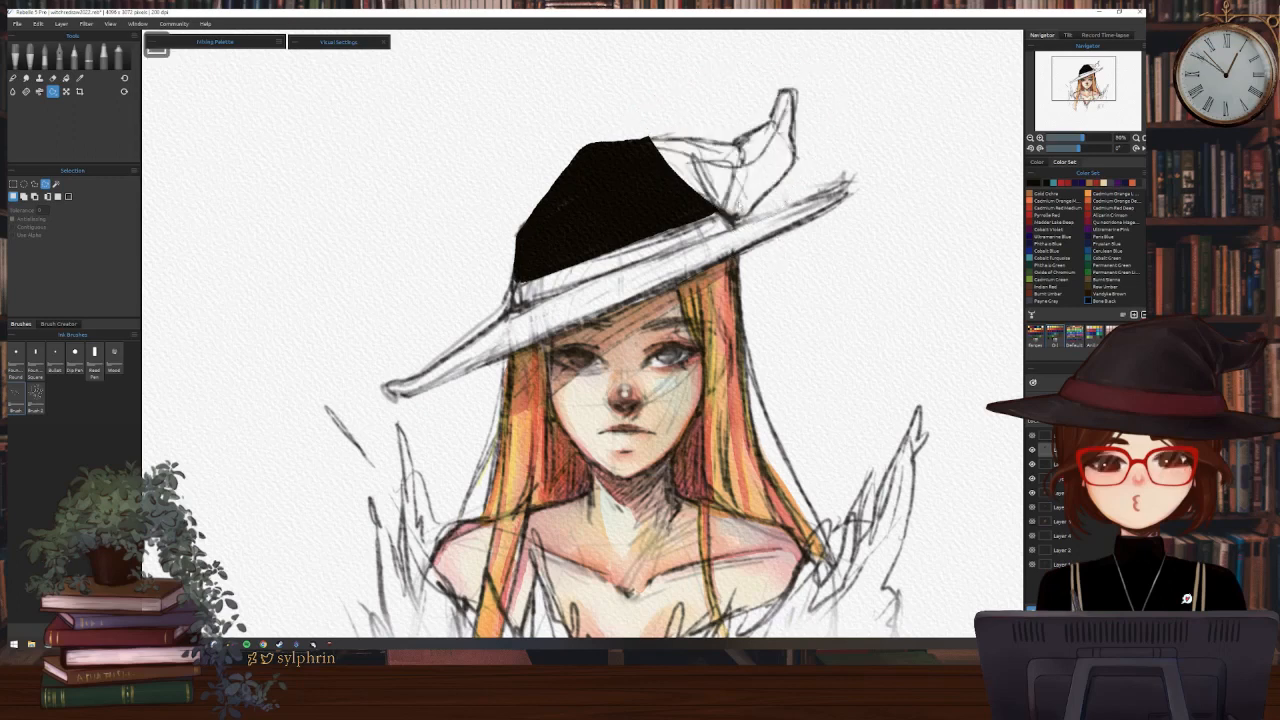
Try extending the black crown sideways into a short upturned tip with the ink brush
key(b)
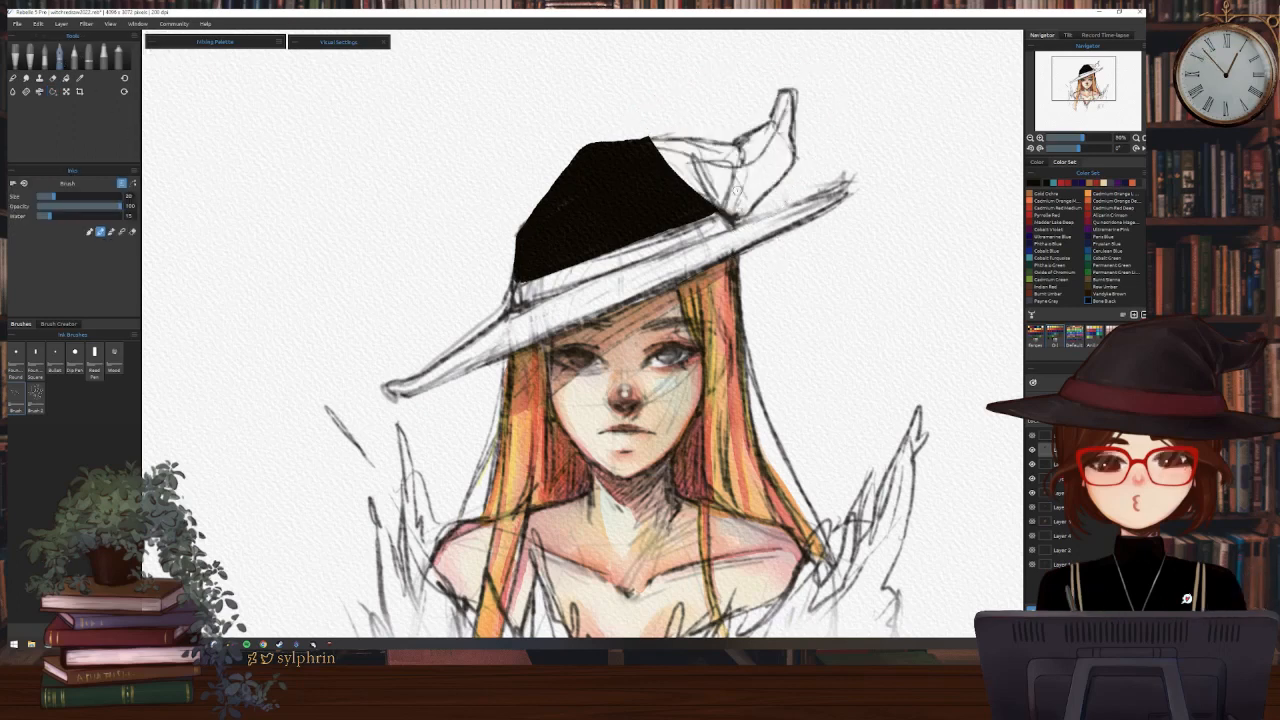
mouse_move(650, 137)
mouse_down()
mouse_move(691, 160)
mouse_move(727, 217)
mouse_up()
mouse_move(694, 166)
mouse_down()
mouse_move(663, 138)
mouse_move(673, 170)
mouse_move(714, 201)
mouse_move(679, 150)
mouse_move(722, 209)
mouse_move(660, 139)
mouse_move(667, 159)
mouse_move(664, 142)
mouse_move(631, 141)
mouse_move(665, 145)
mouse_move(706, 183)
mouse_move(665, 142)
mouse_move(726, 137)
mouse_move(726, 213)
mouse_move(687, 137)
mouse_move(699, 137)
mouse_move(724, 200)
mouse_up()
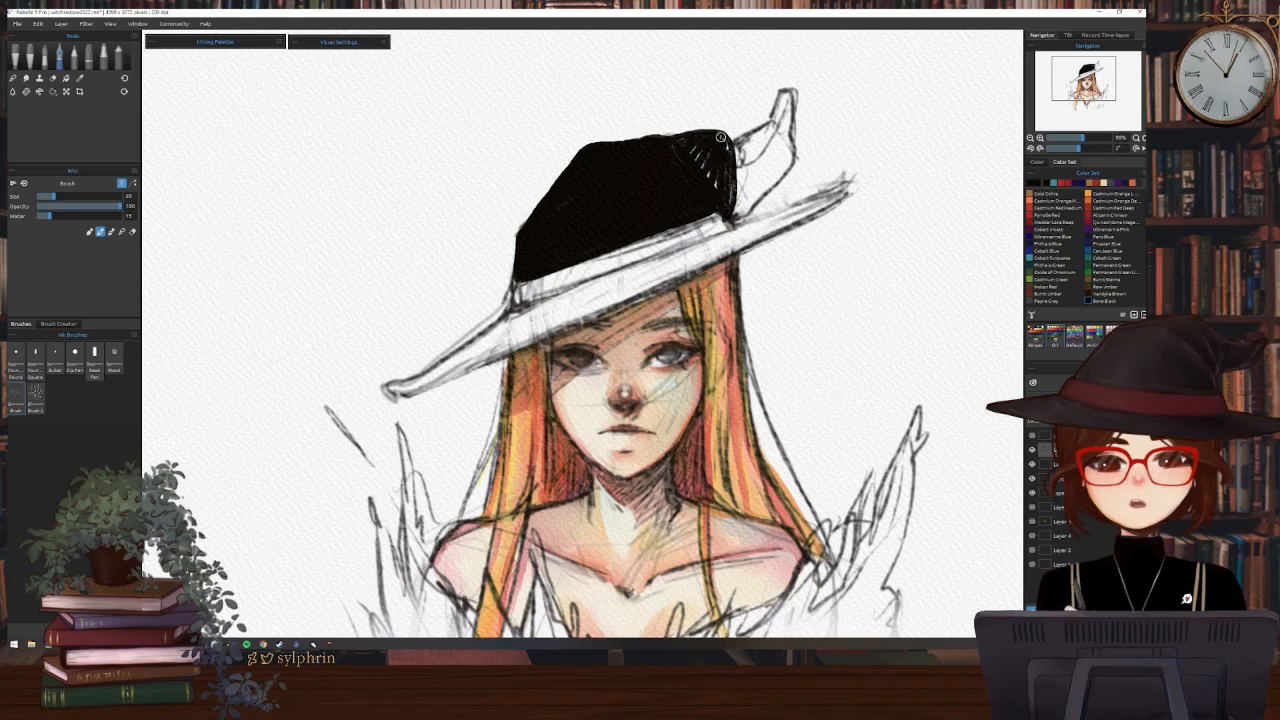
mouse_move(720, 137)
mouse_down()
mouse_move(728, 205)
mouse_move(695, 153)
mouse_move(700, 174)
mouse_move(692, 147)
mouse_move(713, 180)
mouse_move(771, 157)
mouse_move(746, 178)
mouse_up()
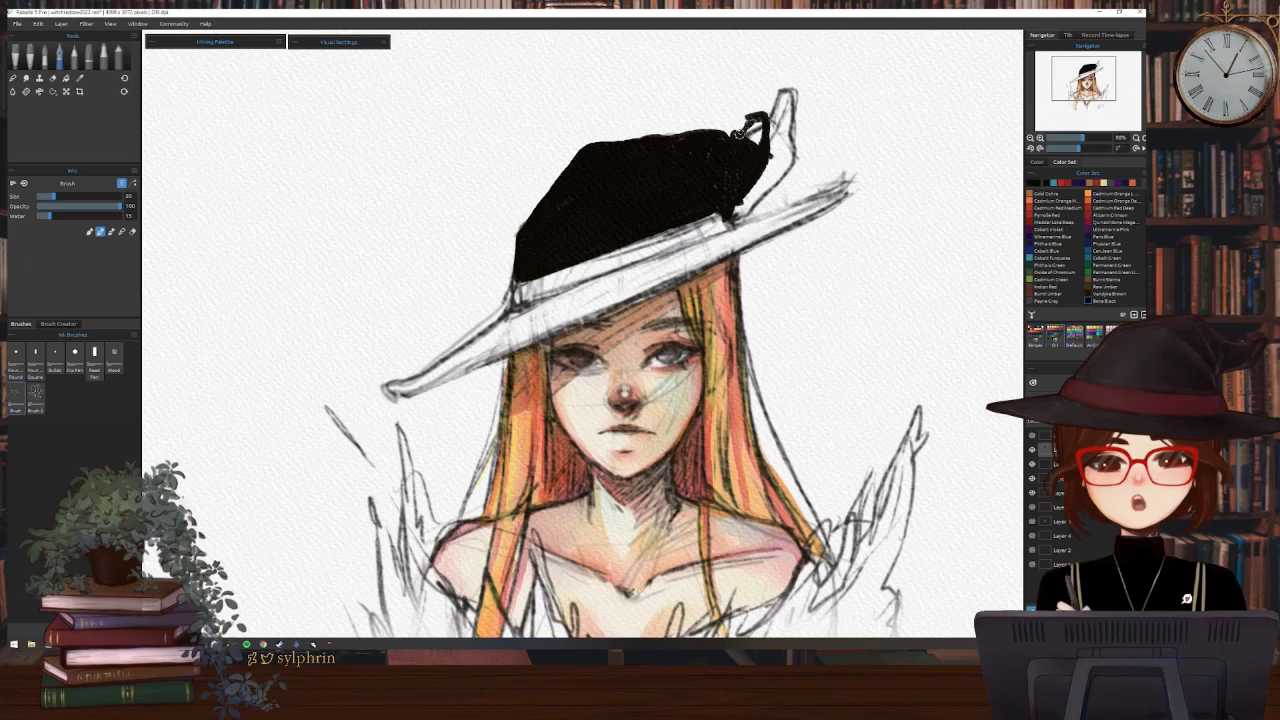
drag(738, 133, 772, 102)
drag(764, 145, 750, 124)
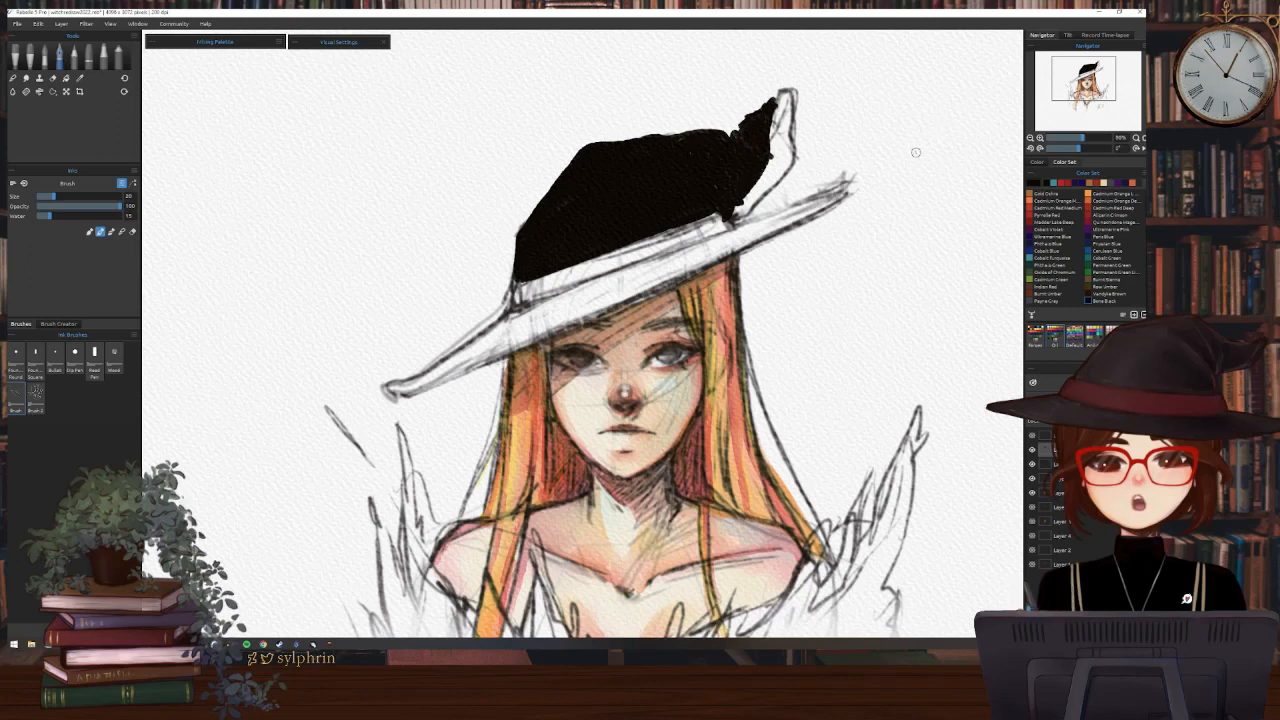
Undo the upturned tip strokes and most of the sideways crown extension
key(ctrl+z)
key(ctrl+z)
key(ctrl+z)
key(ctrl+z)
key(ctrl+z)
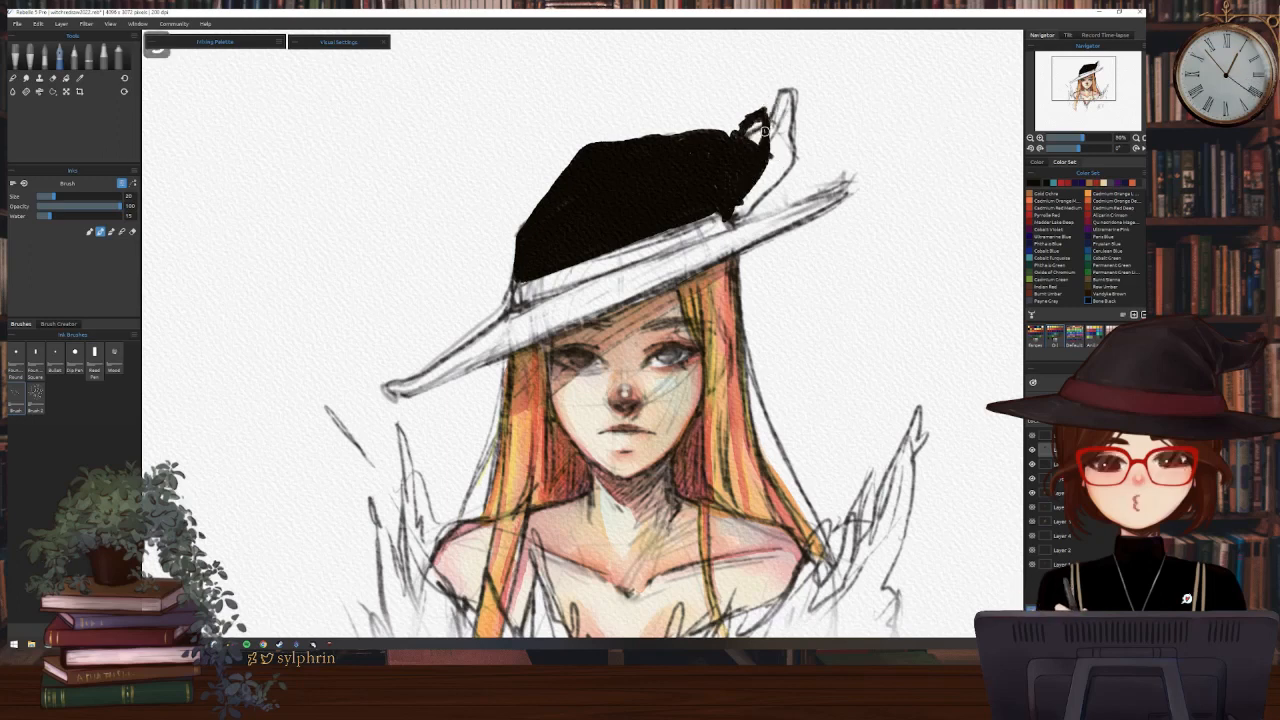
key(ctrl+z)
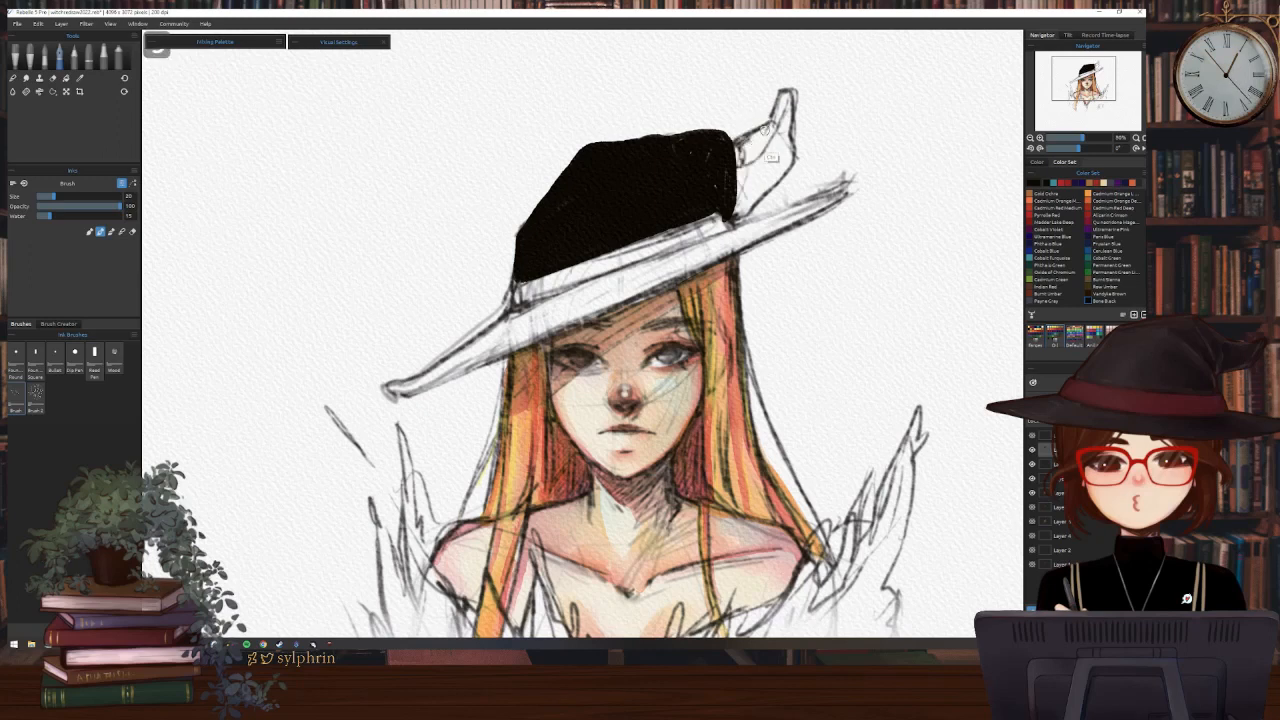
key(ctrl+z)
key(ctrl+z)
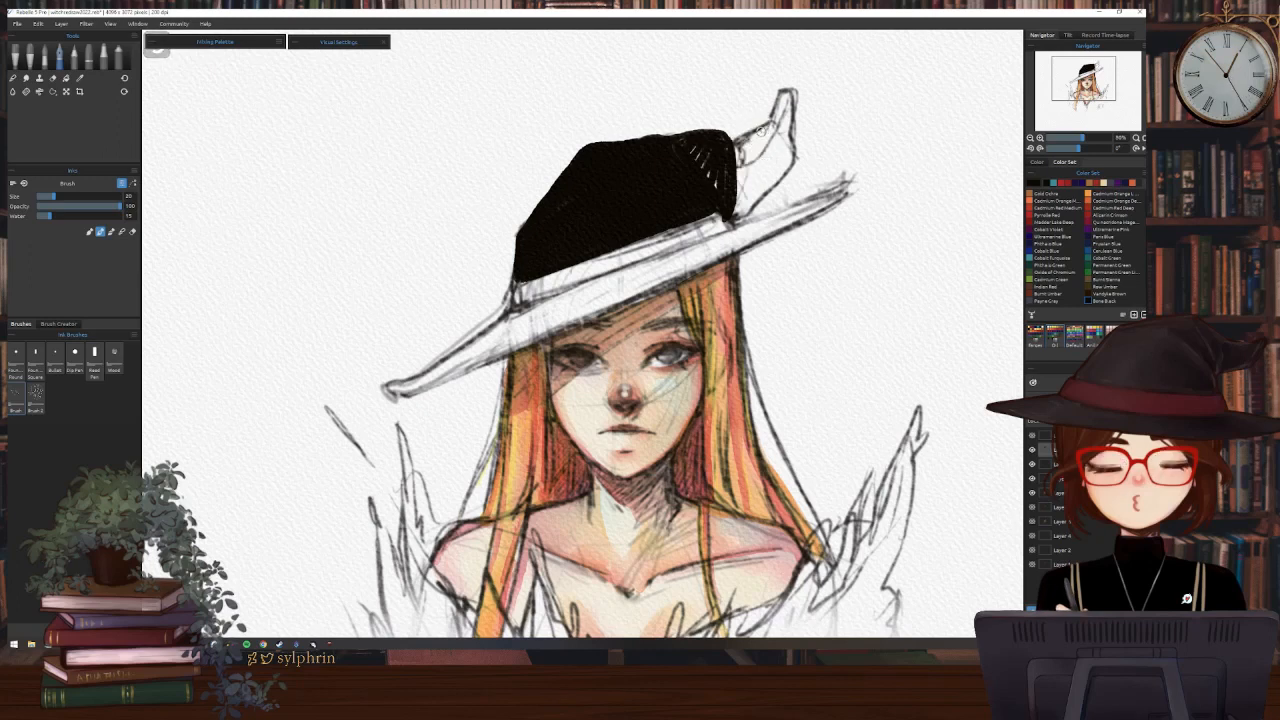
key(ctrl+z)
key(ctrl+z)
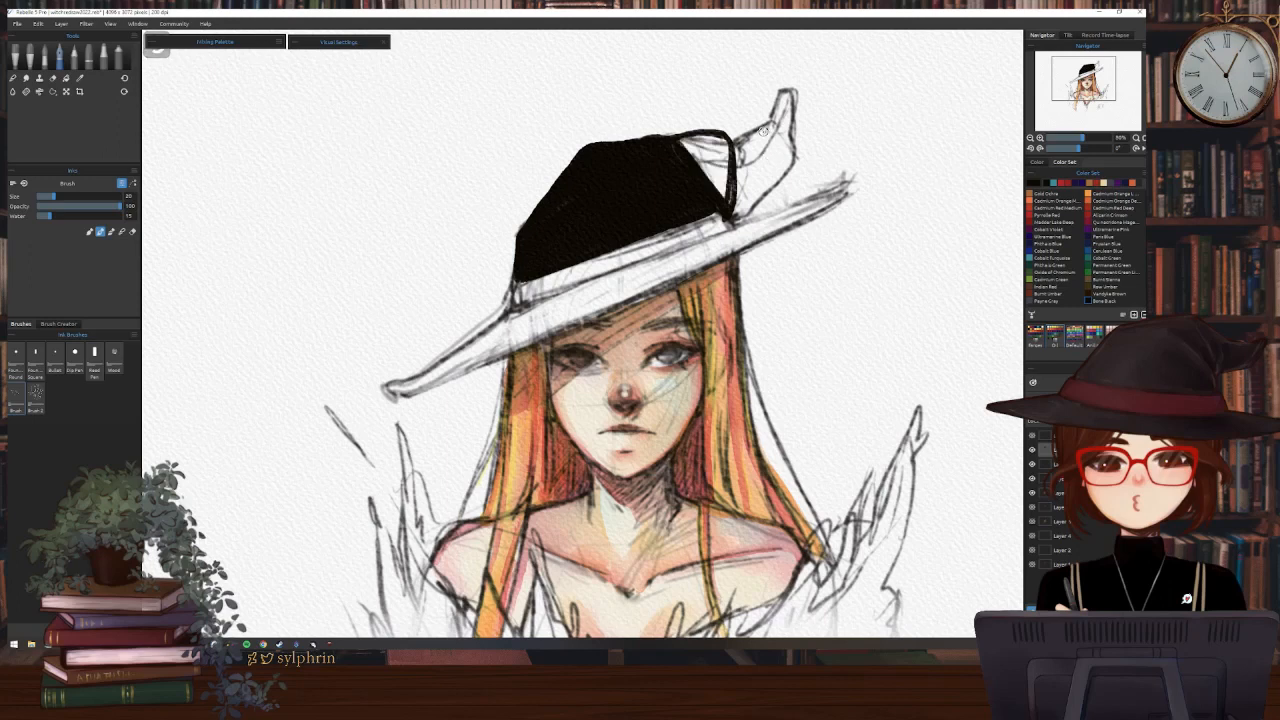
key(ctrl+z)
key(ctrl+z)
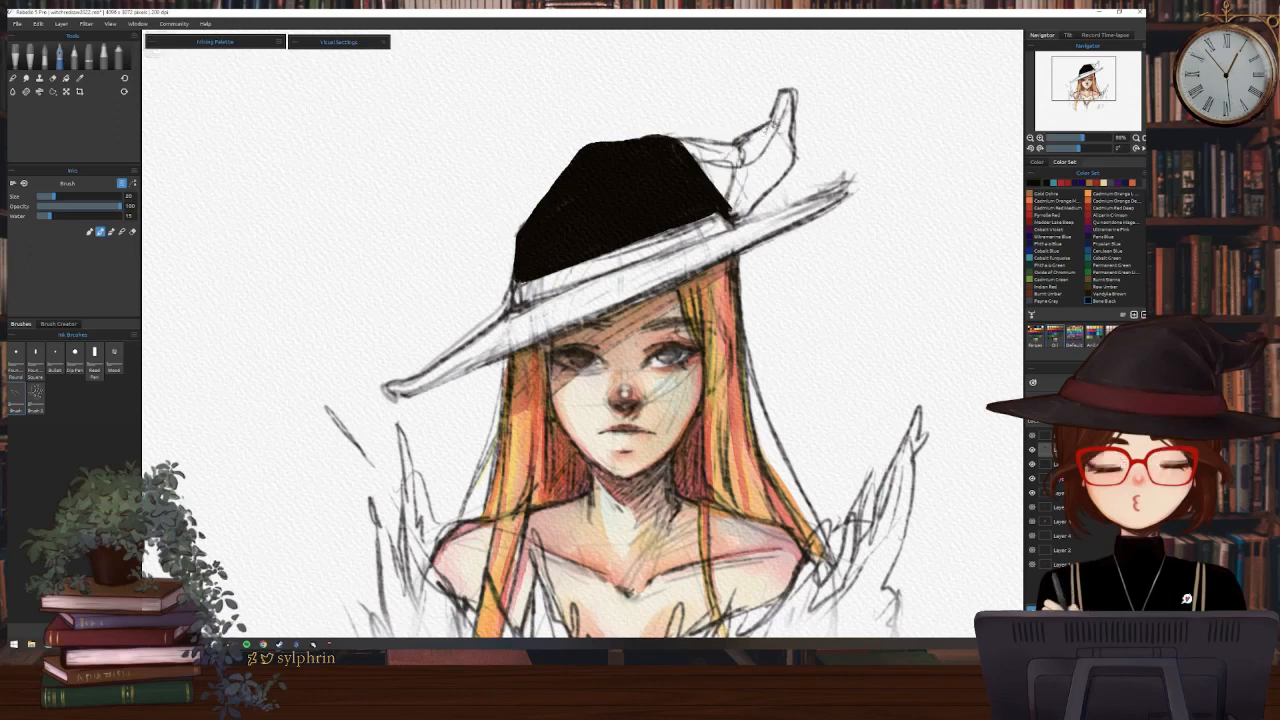
Outline a drooping, knobbed crown tip above the brim in black ink and fill it solid
mouse_move(594, 147)
mouse_down()
mouse_move(684, 132)
mouse_move(746, 178)
mouse_move(731, 218)
mouse_move(737, 168)
mouse_move(621, 143)
mouse_move(681, 133)
mouse_move(799, 182)
mouse_move(730, 222)
mouse_up()
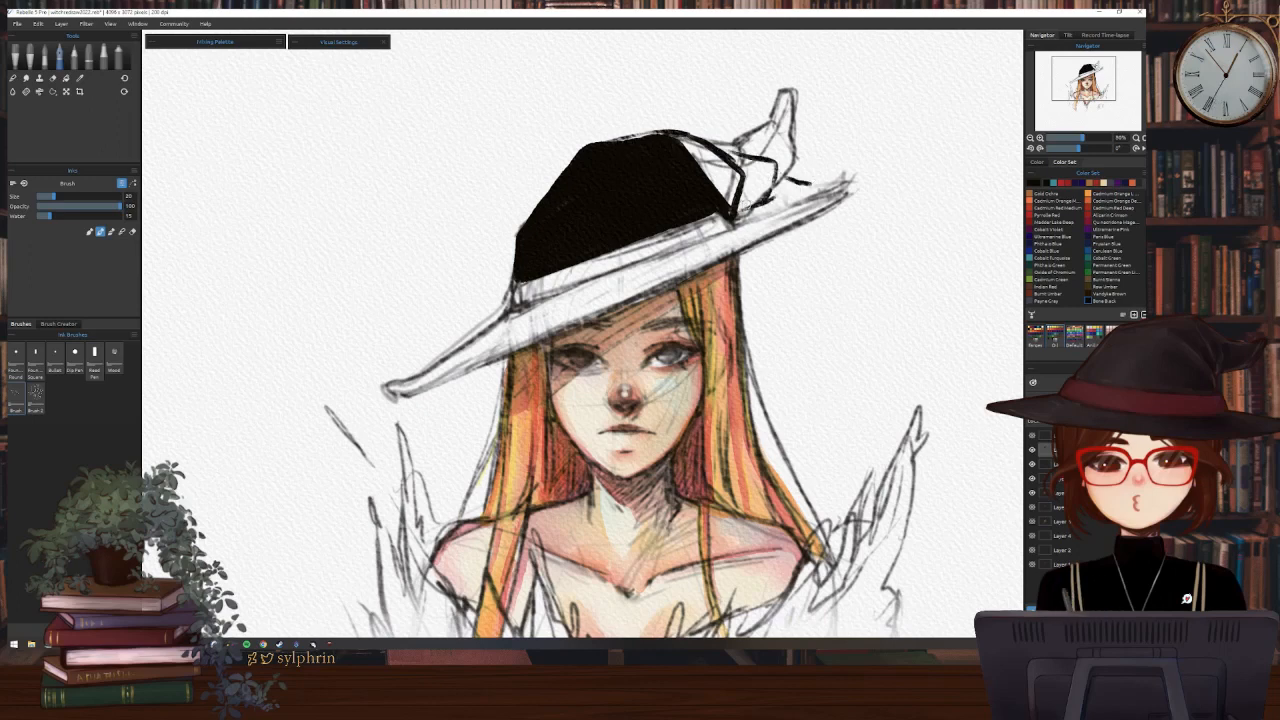
mouse_move(804, 178)
mouse_down()
mouse_move(816, 174)
mouse_move(788, 176)
mouse_up()
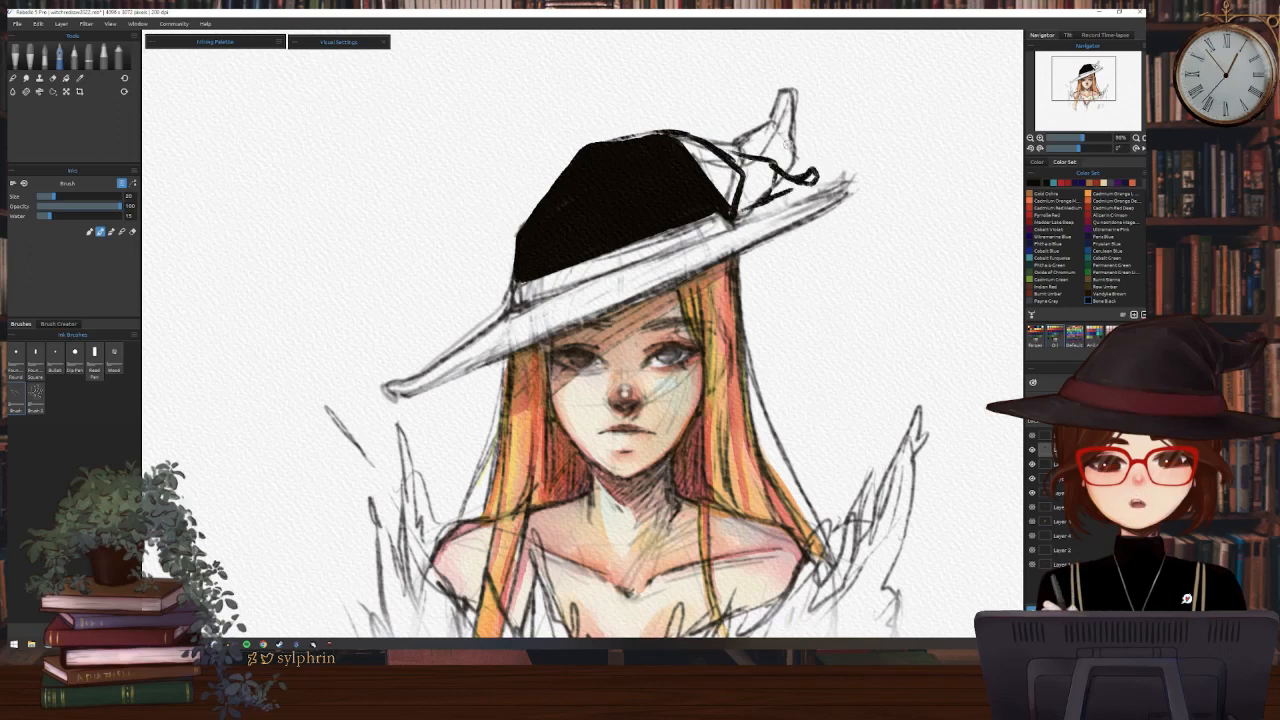
drag(716, 148, 780, 170)
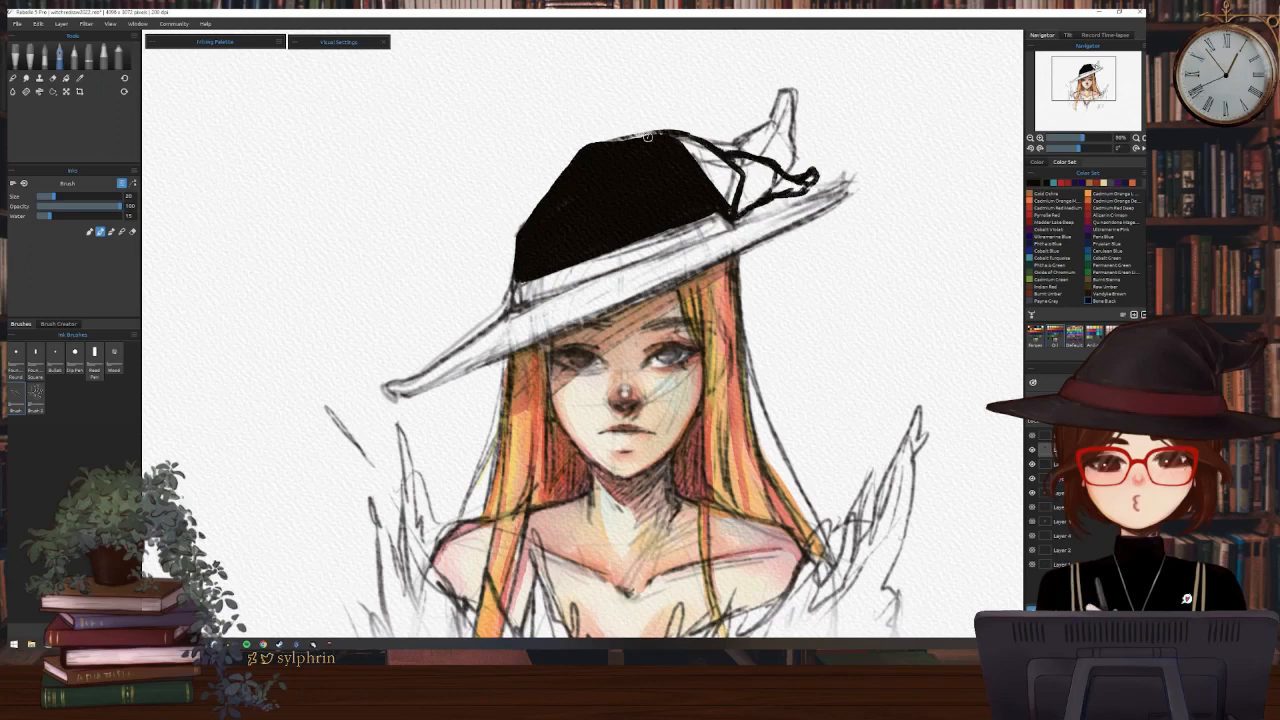
mouse_move(654, 134)
mouse_down()
mouse_move(609, 143)
mouse_move(679, 144)
mouse_up()
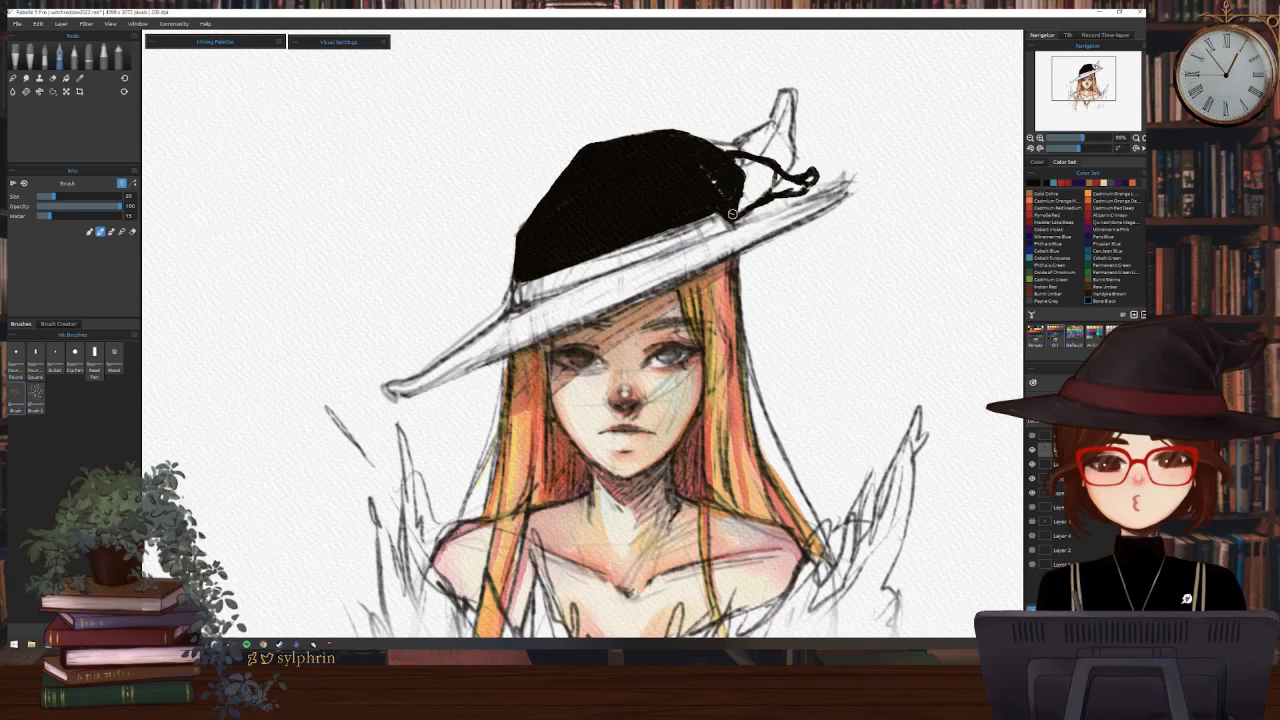
mouse_move(699, 157)
mouse_down()
mouse_move(724, 197)
mouse_move(776, 184)
mouse_move(742, 207)
mouse_move(770, 166)
mouse_move(741, 177)
mouse_up()
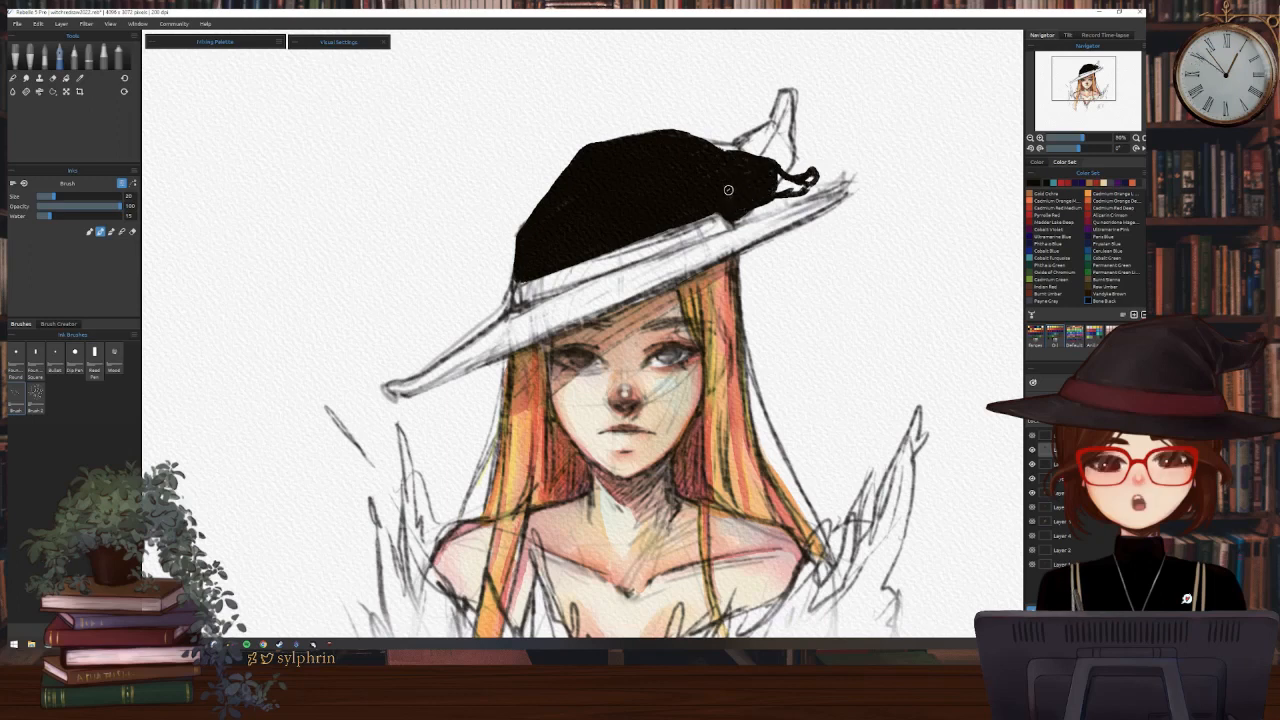
mouse_move(771, 174)
mouse_down()
mouse_move(795, 185)
mouse_move(782, 195)
mouse_up()
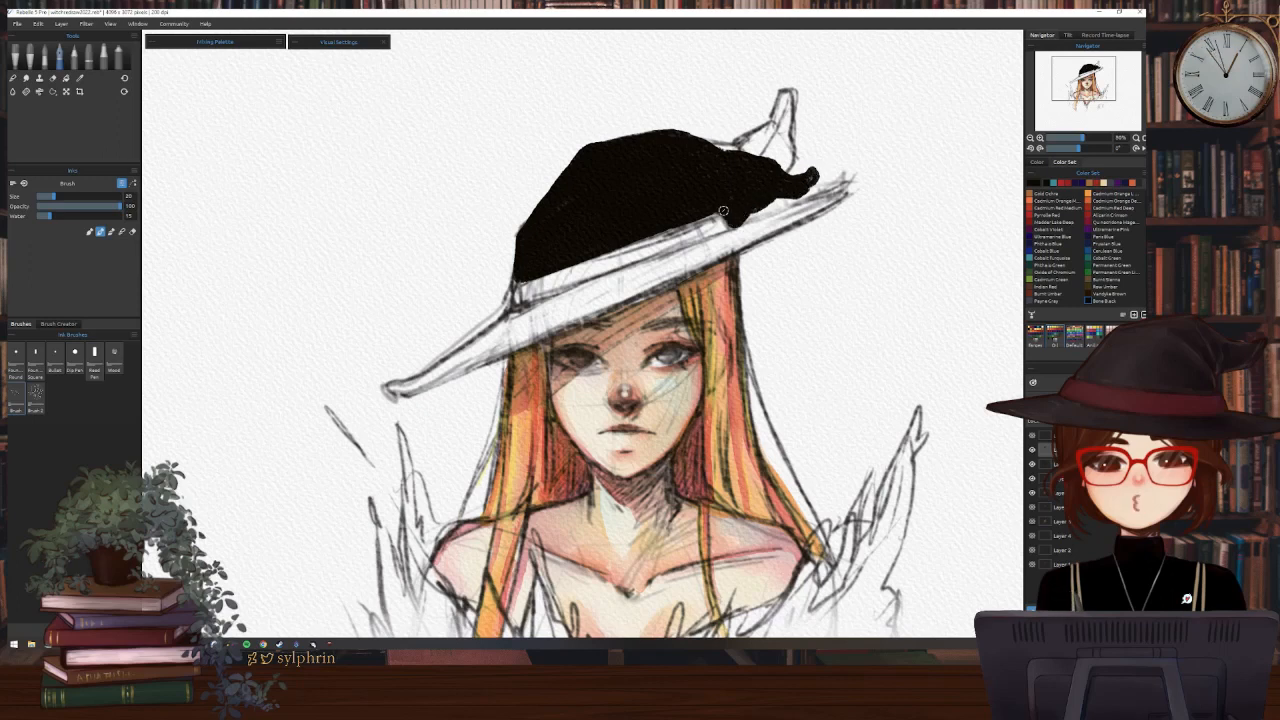
drag(682, 135, 741, 153)
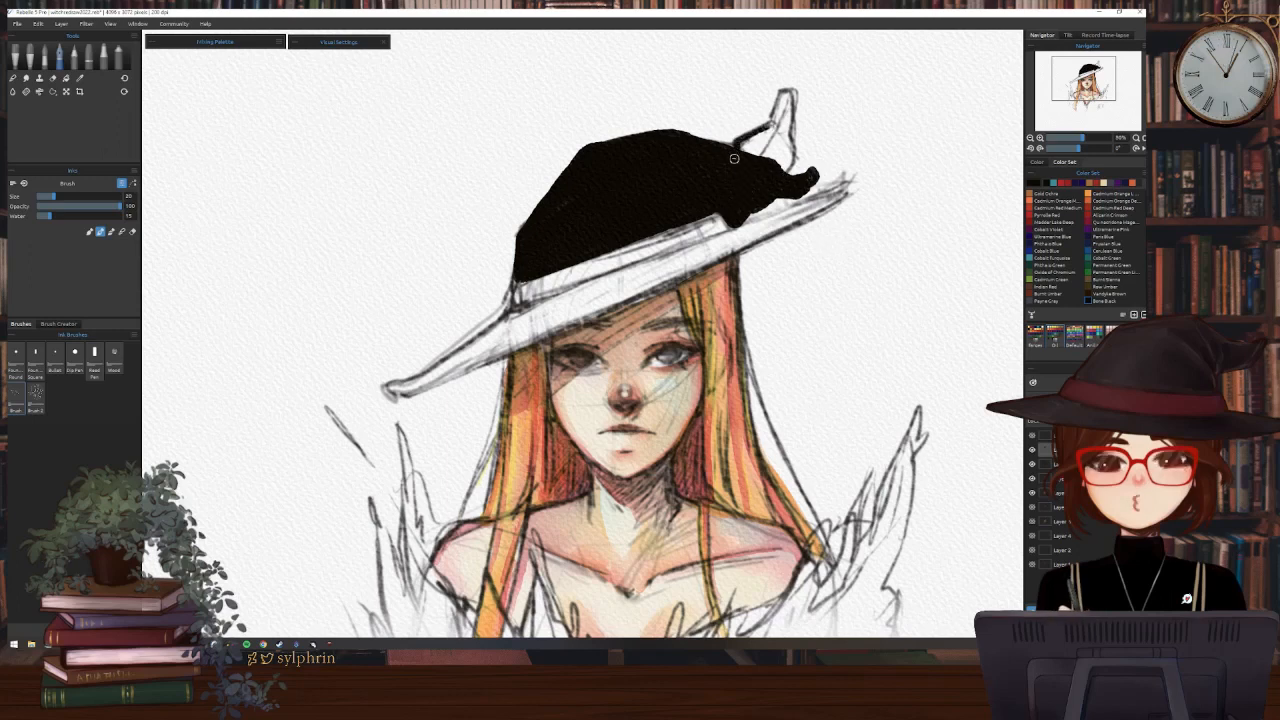
Try outlining the sketched upright tip in black ink above the drooping one, and undo those strokes
mouse_move(776, 100)
mouse_down()
mouse_move(788, 92)
mouse_move(779, 179)
mouse_up()
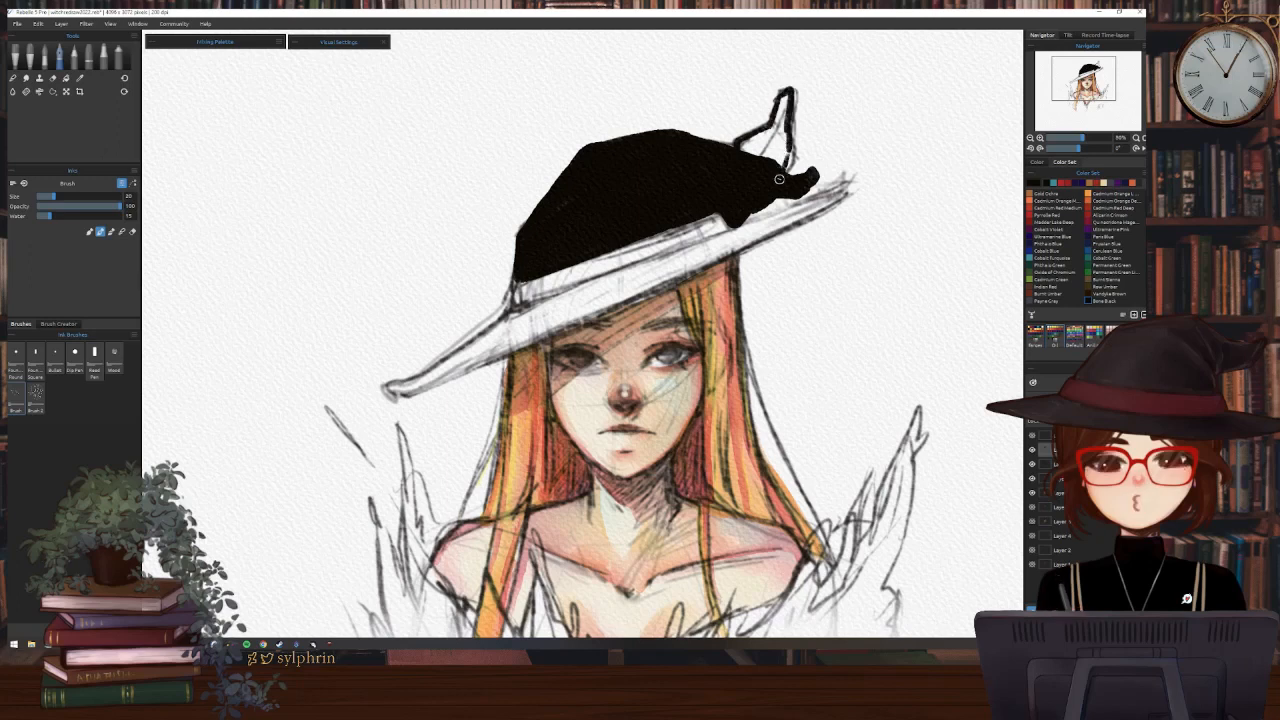
drag(785, 92, 730, 142)
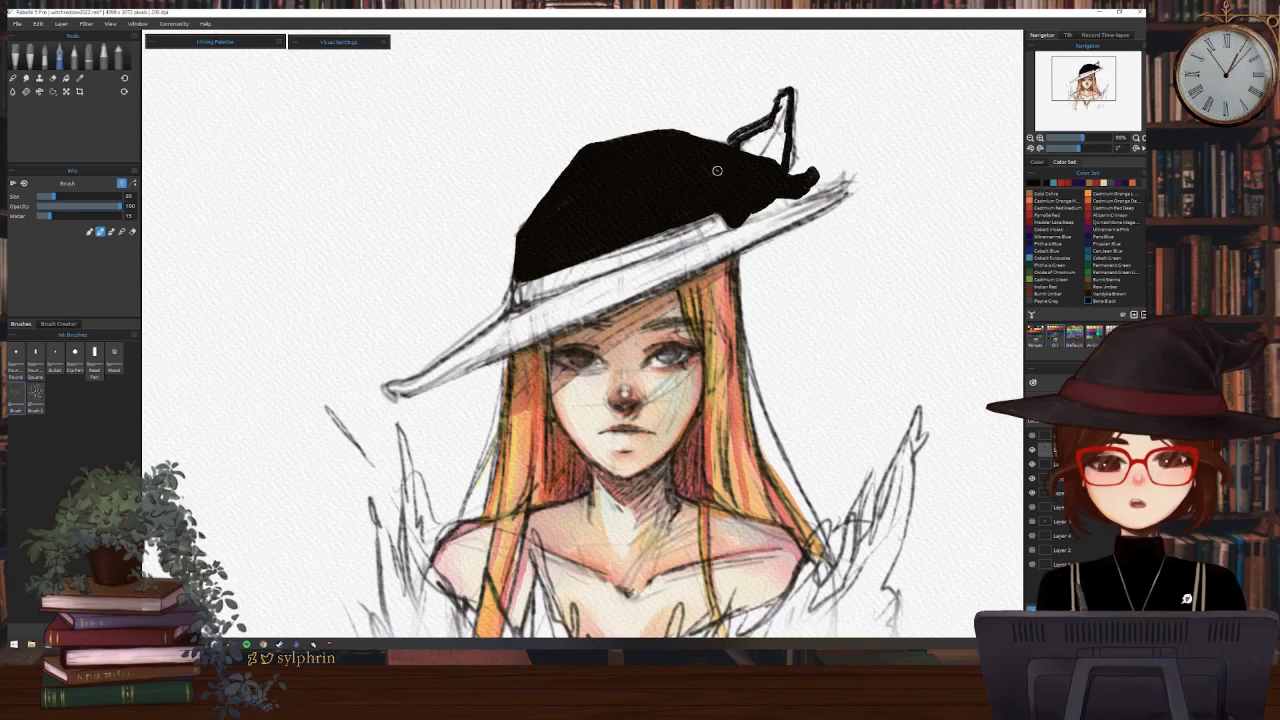
key(ctrl+z)
key(ctrl+z)
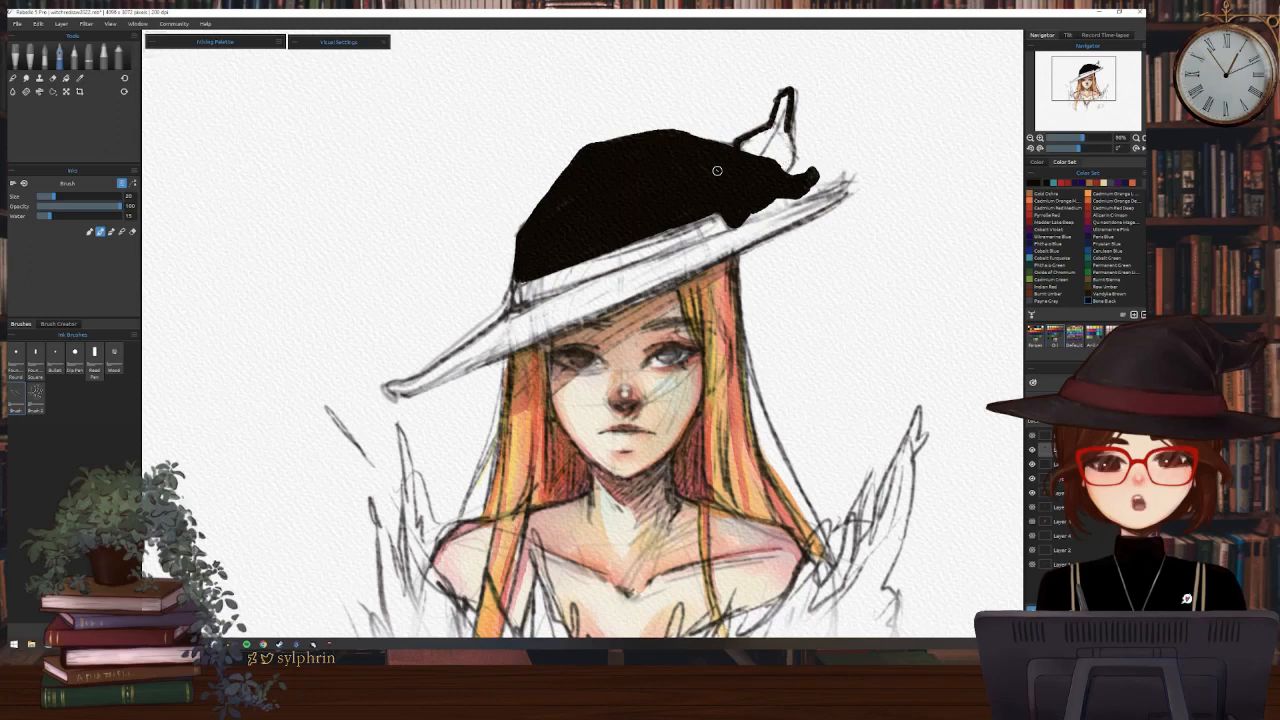
key(ctrl+z)
key(ctrl+z)
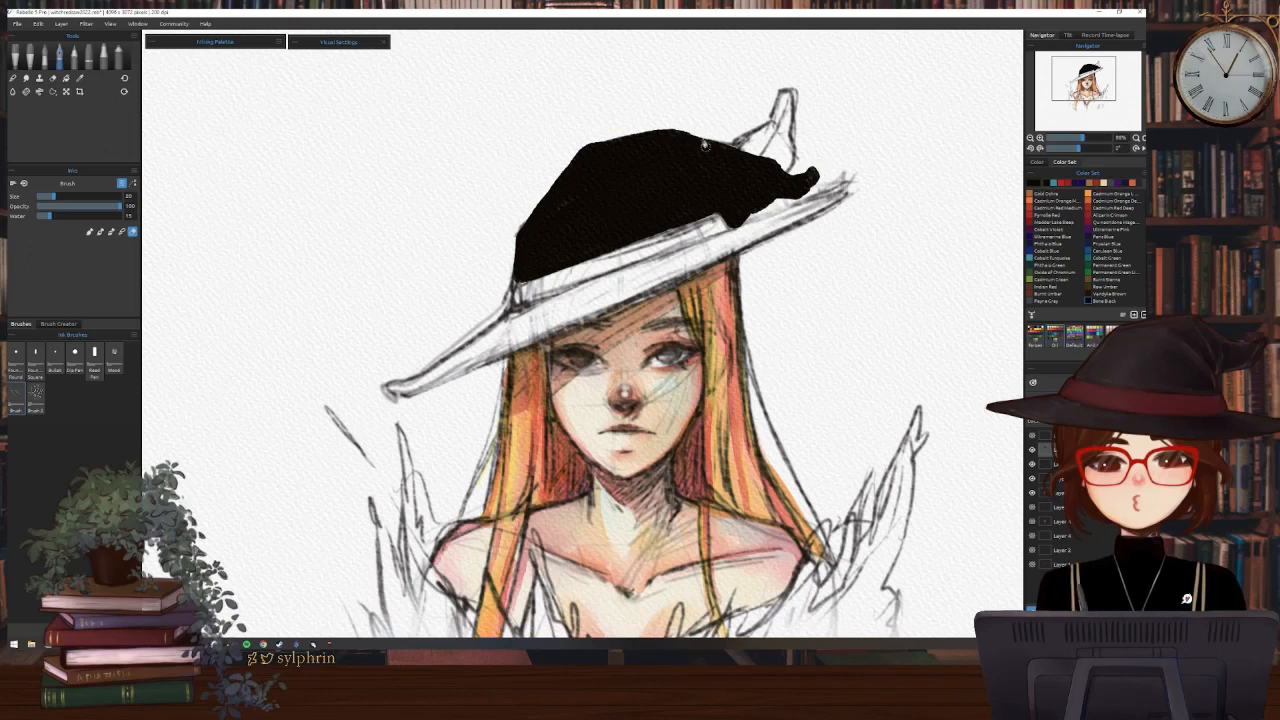
Erase the drooping tip and ink both sides of a tall crown extension rising above the hat
mouse_move(704, 145)
mouse_down()
mouse_move(728, 200)
mouse_move(740, 160)
mouse_move(750, 200)
mouse_move(762, 178)
mouse_move(806, 182)
mouse_up()
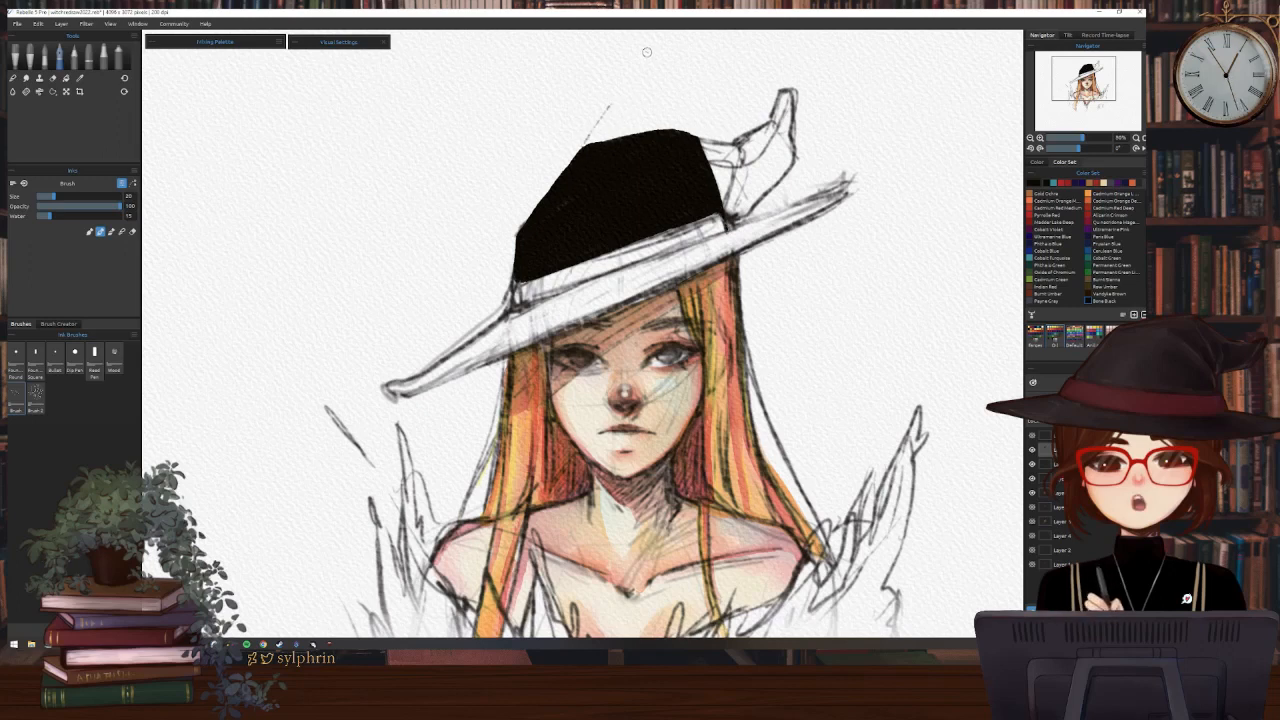
mouse_move(572, 160)
mouse_down()
mouse_move(660, 37)
mouse_move(693, 92)
mouse_move(713, 193)
mouse_move(707, 150)
mouse_up()
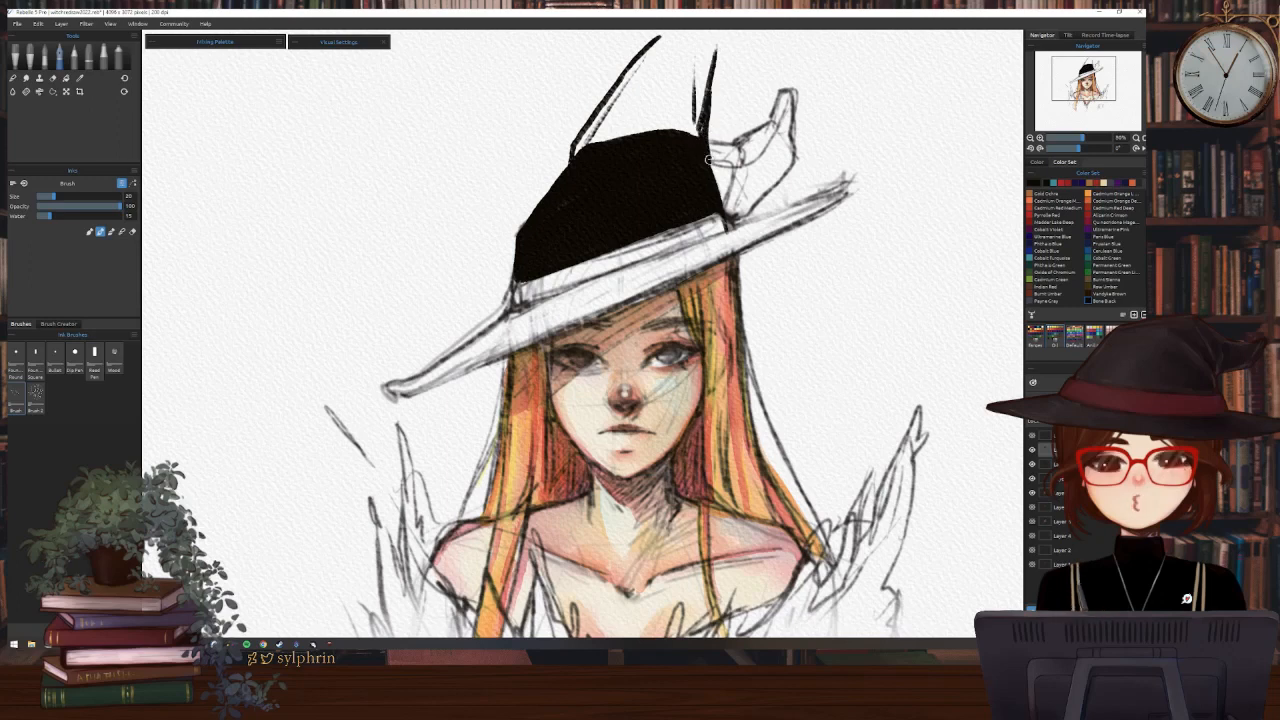
mouse_move(662, 36)
mouse_down()
mouse_move(576, 160)
mouse_move(653, 44)
mouse_move(592, 140)
mouse_up()
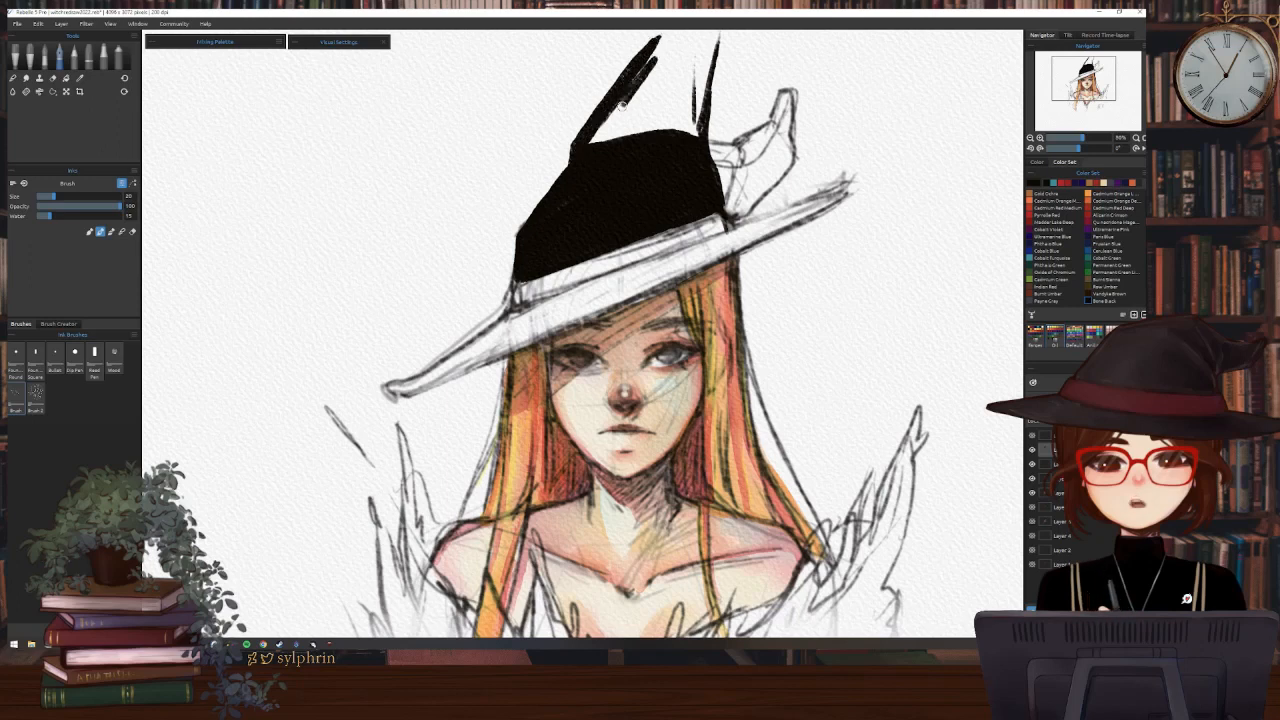
drag(630, 96, 592, 144)
Fill the tall crown extension with solid black, using a larger ink brush
key(])
key(])
key(])
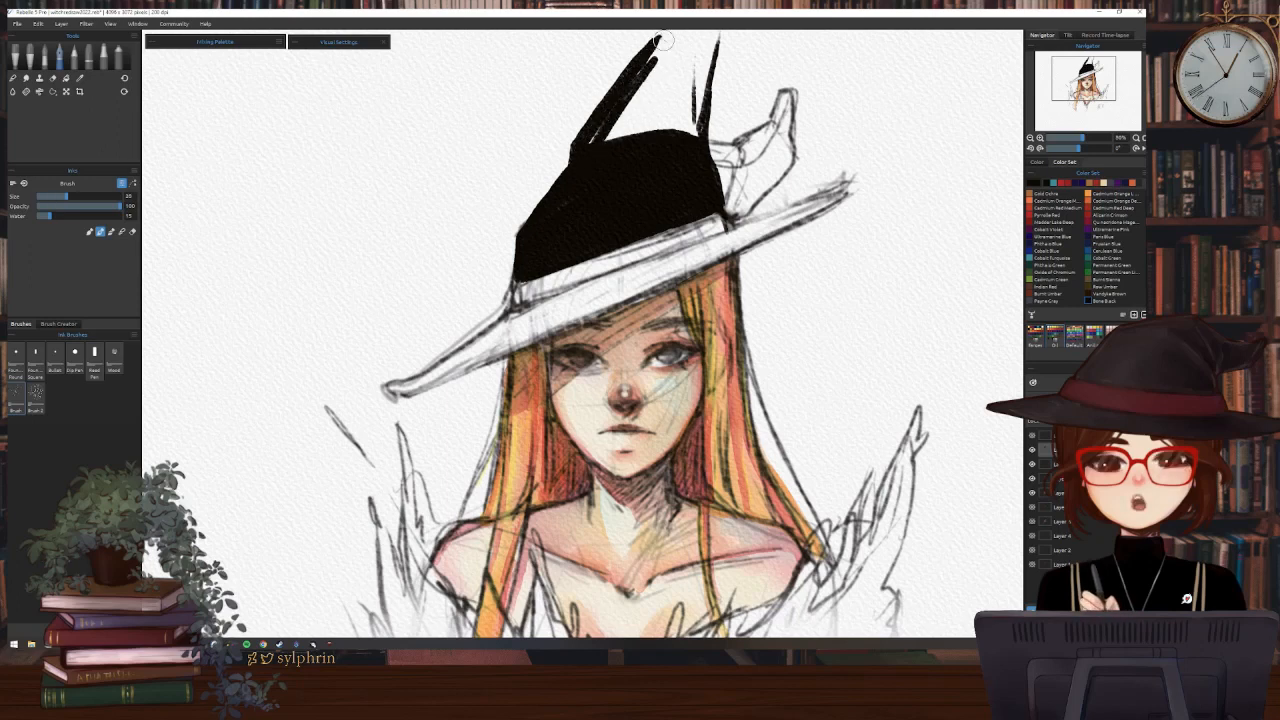
mouse_move(660, 42)
mouse_down()
mouse_move(601, 153)
mouse_move(672, 40)
mouse_move(622, 140)
mouse_move(685, 85)
mouse_move(704, 46)
mouse_move(688, 136)
mouse_up()
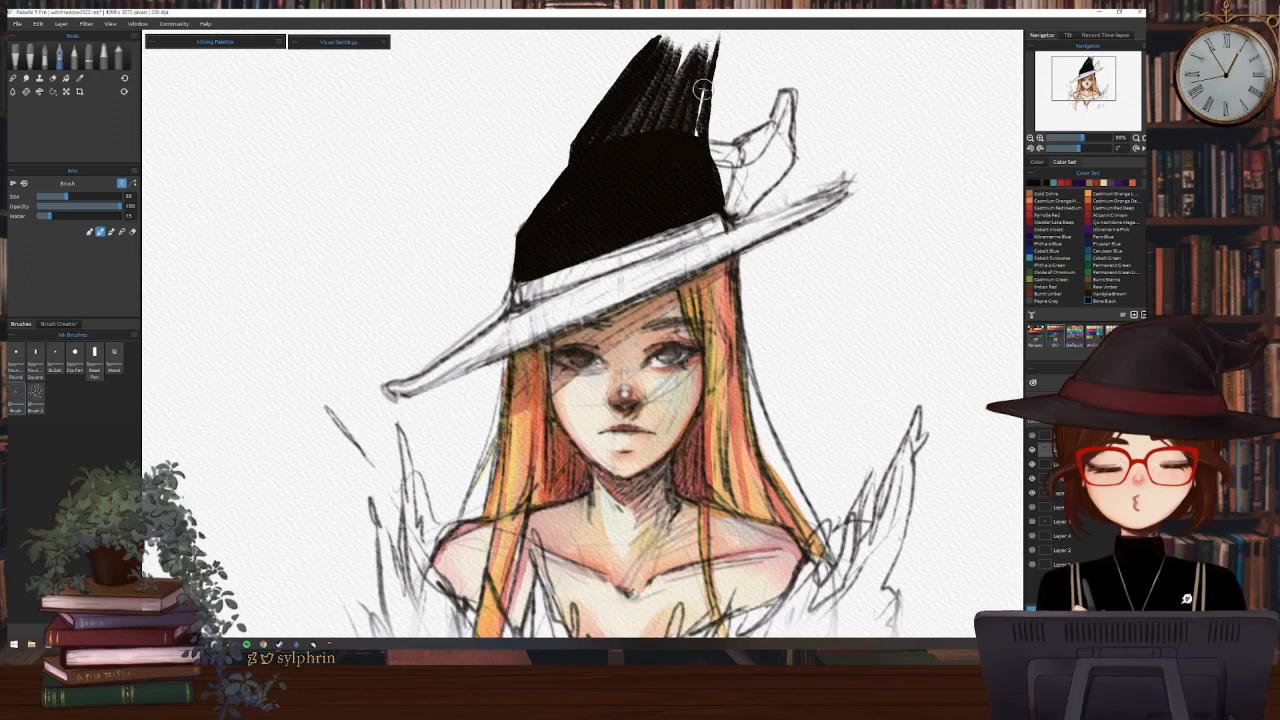
mouse_move(712, 56)
mouse_down()
mouse_move(692, 148)
mouse_move(649, 126)
mouse_move(651, 89)
mouse_move(677, 112)
mouse_up()
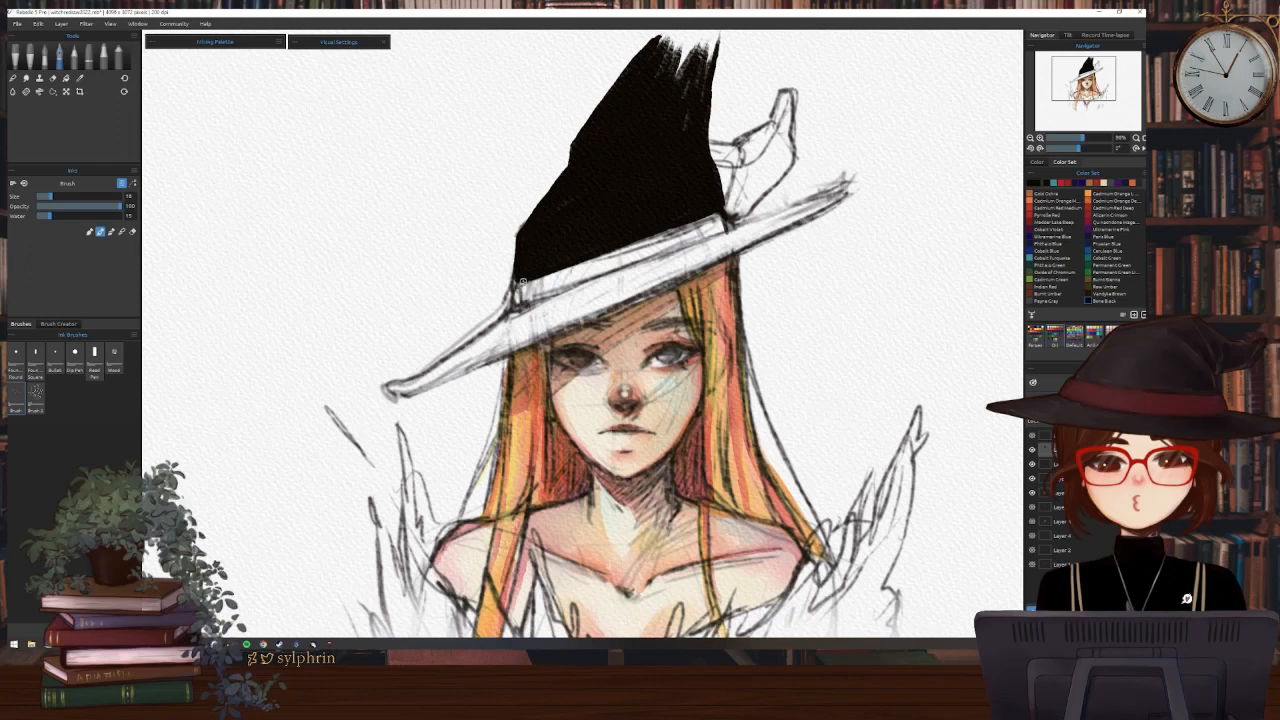
Ink the brim's upper and lower edges in black from one pointed end to the other, leaving the hatband white
mouse_move(515, 310)
mouse_down()
mouse_move(392, 386)
mouse_move(560, 322)
mouse_up()
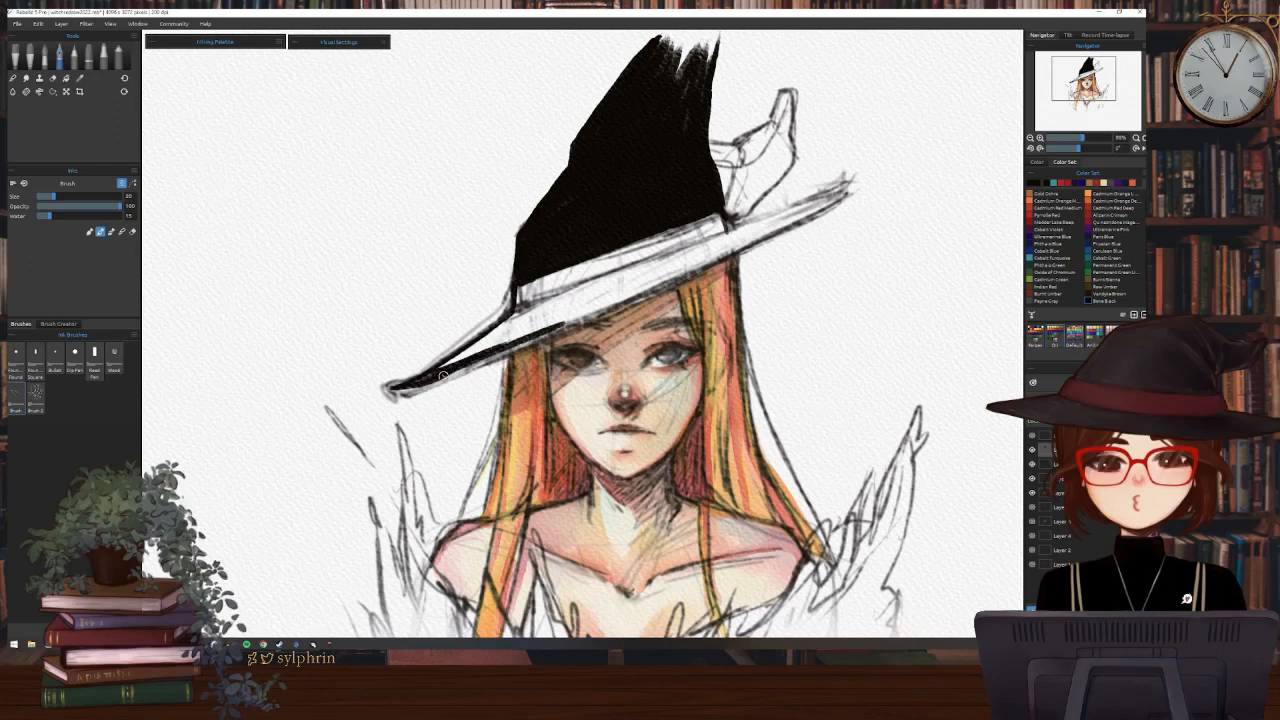
drag(438, 382, 584, 320)
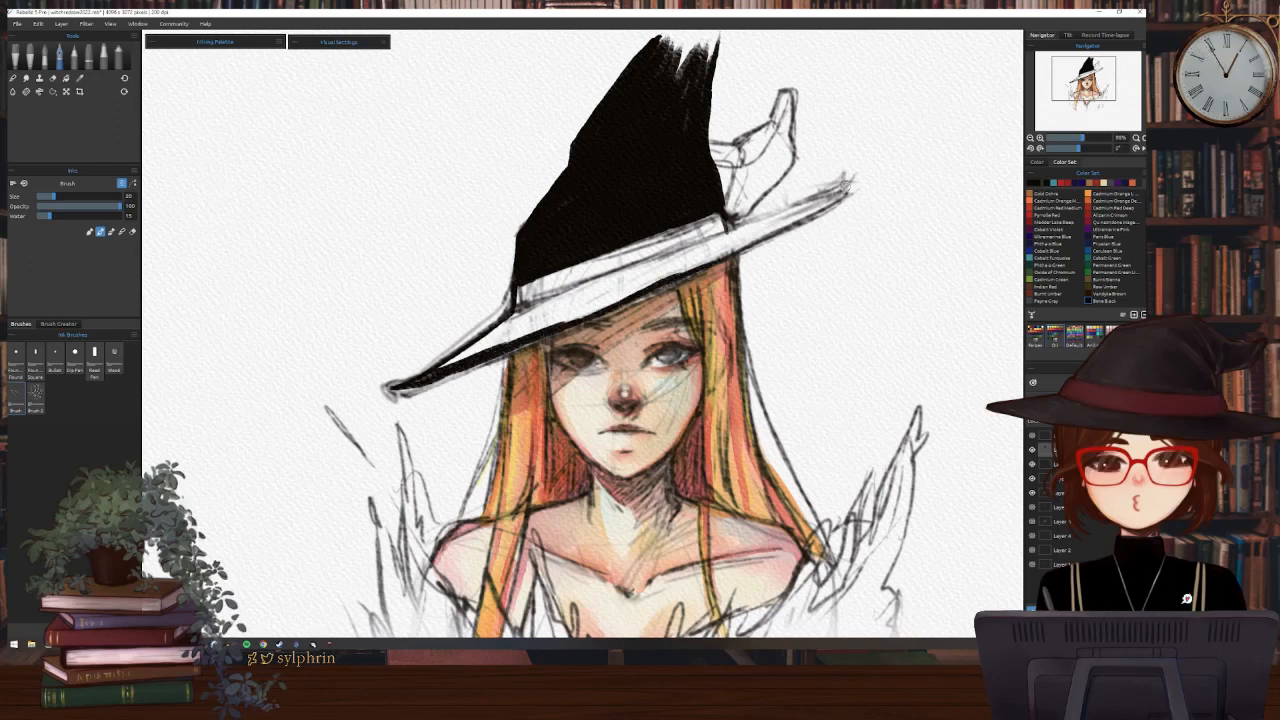
drag(815, 207, 566, 328)
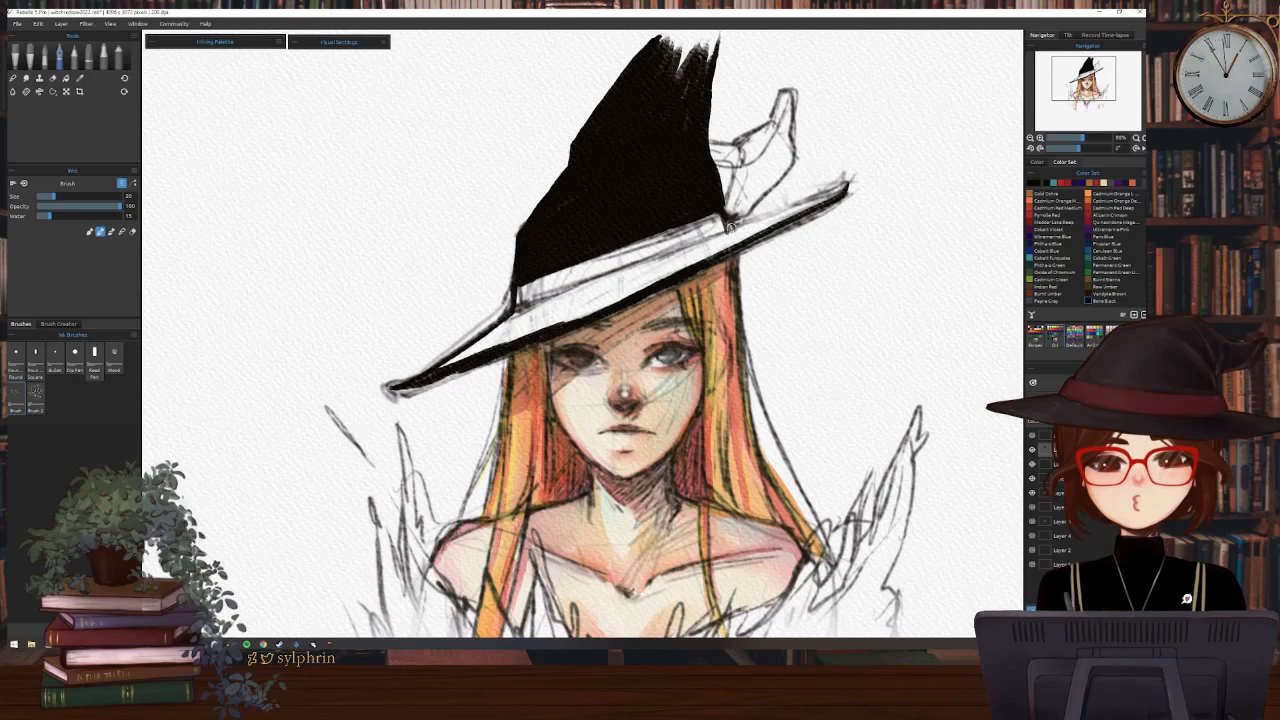
mouse_move(731, 229)
mouse_down()
mouse_move(845, 188)
mouse_move(602, 279)
mouse_up()
drag(512, 318, 436, 378)
drag(488, 336, 722, 238)
mouse_move(800, 212)
mouse_down()
mouse_move(672, 260)
mouse_move(739, 234)
mouse_move(681, 262)
mouse_up()
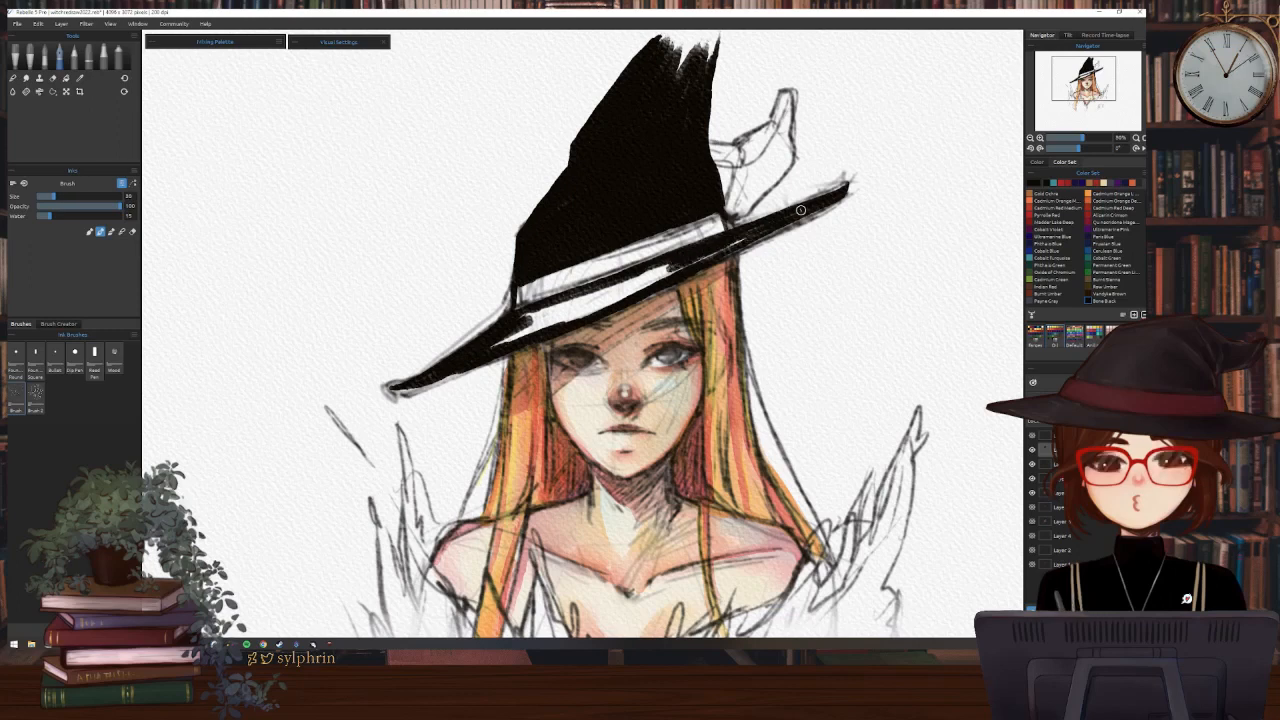
Fill the remaining gaps in the brim with solid black and darken the ragged top of the crown
drag(829, 203, 746, 244)
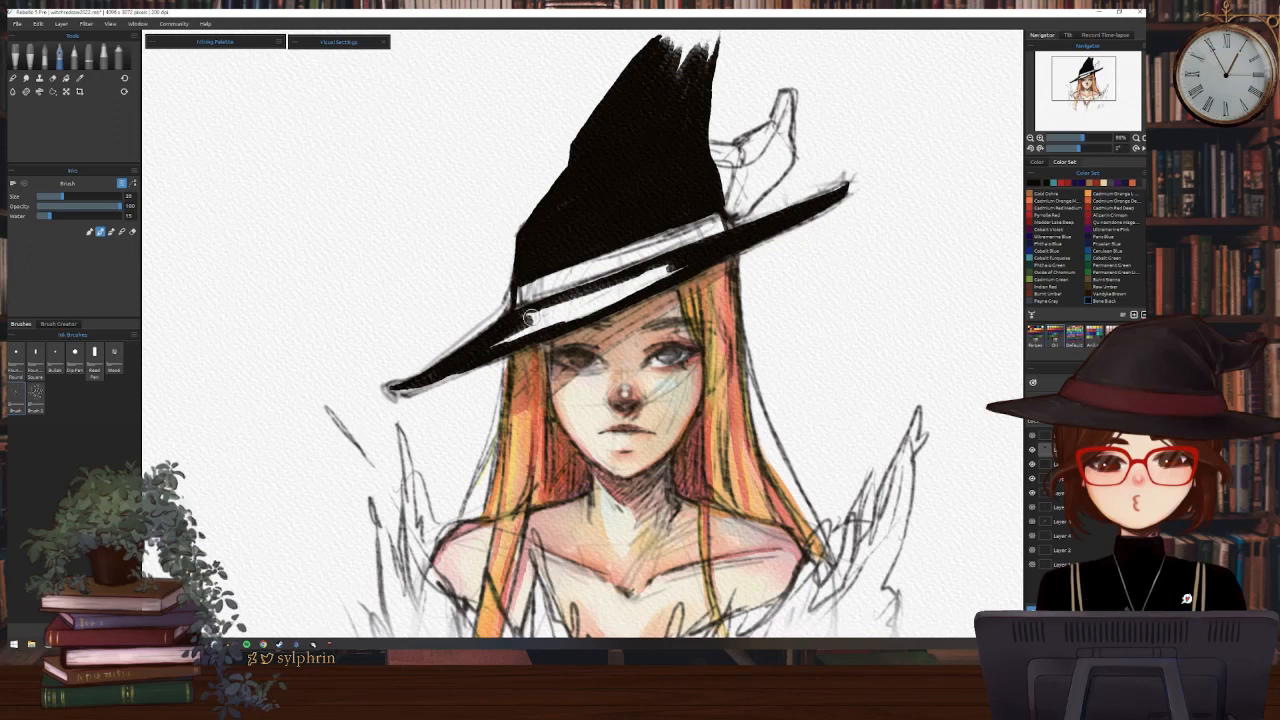
mouse_move(530, 316)
mouse_down()
mouse_move(689, 258)
mouse_move(566, 302)
mouse_move(613, 294)
mouse_move(577, 316)
mouse_move(703, 259)
mouse_move(580, 305)
mouse_up()
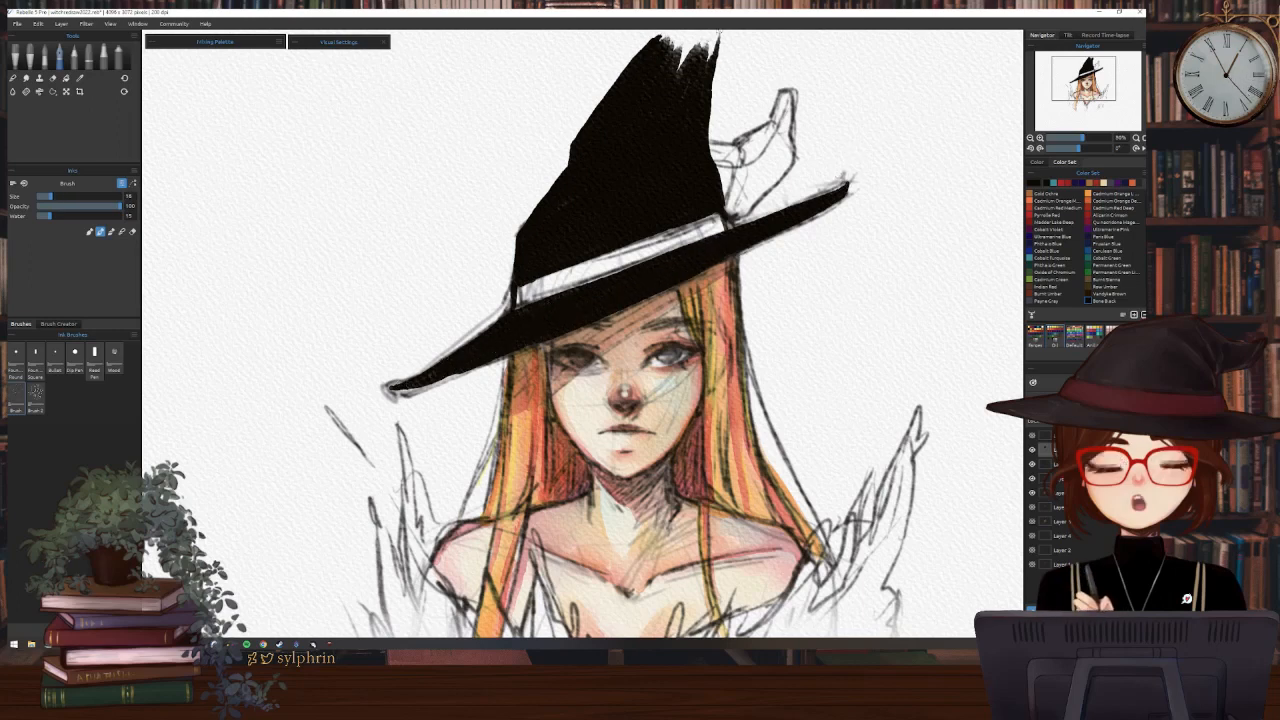
mouse_move(674, 80)
mouse_down()
mouse_move(686, 48)
mouse_move(680, 72)
mouse_move(712, 41)
mouse_move(714, 52)
mouse_up()
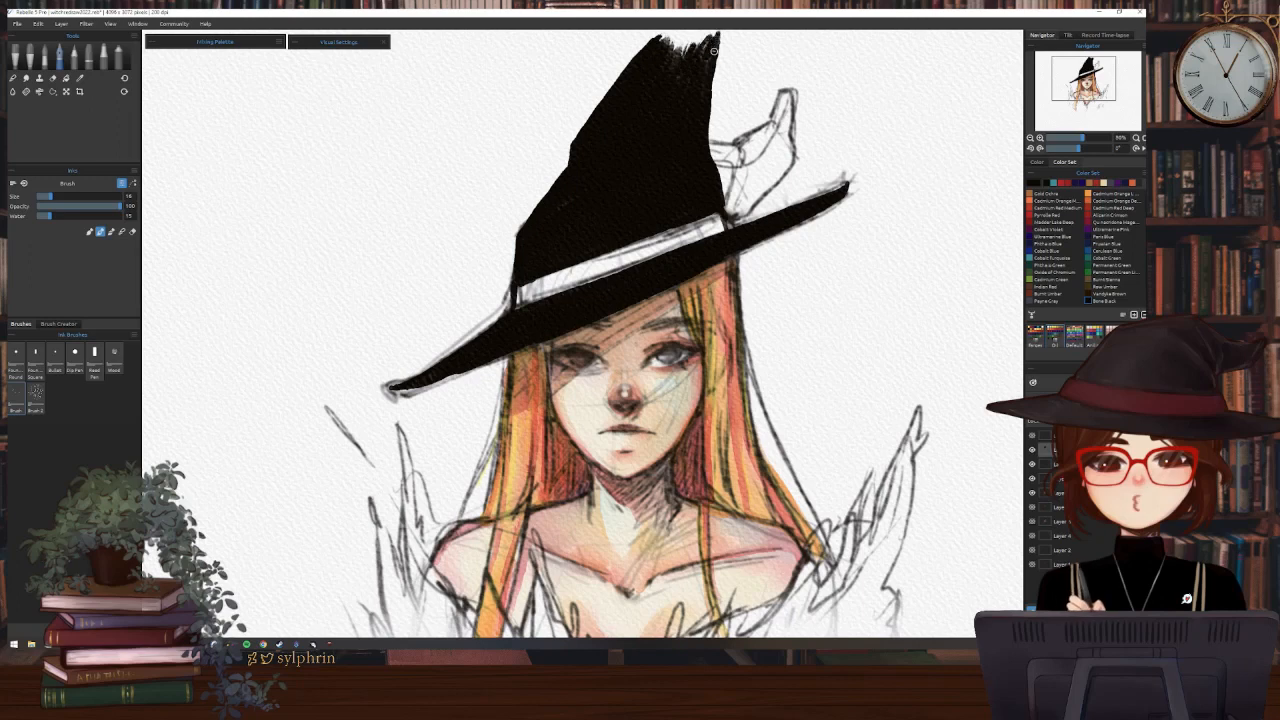
Paint a jagged black feathered edge from the neckline's V-point along the bodice and up the raised feathers beside the shoulder
drag(732, 514, 757, 357)
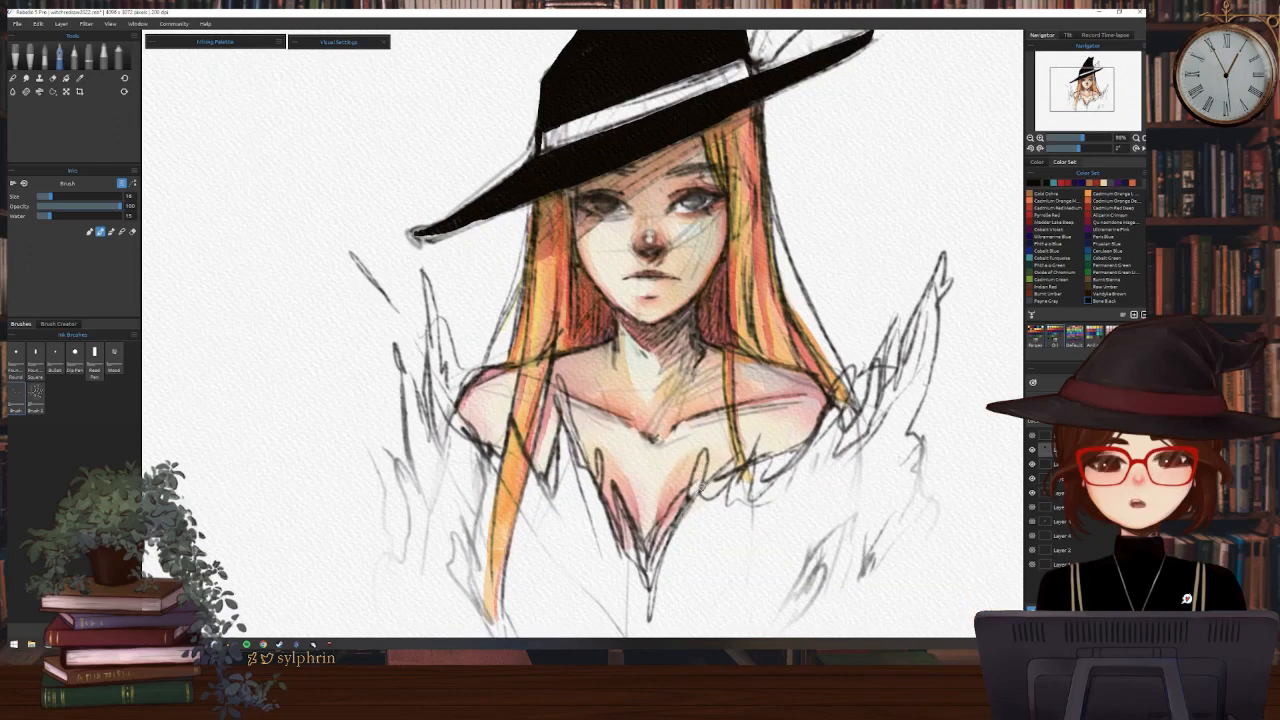
mouse_move(704, 460)
mouse_down()
mouse_move(658, 602)
mouse_move(723, 475)
mouse_move(740, 462)
mouse_move(736, 506)
mouse_move(758, 458)
mouse_move(740, 498)
mouse_up()
drag(758, 452, 730, 498)
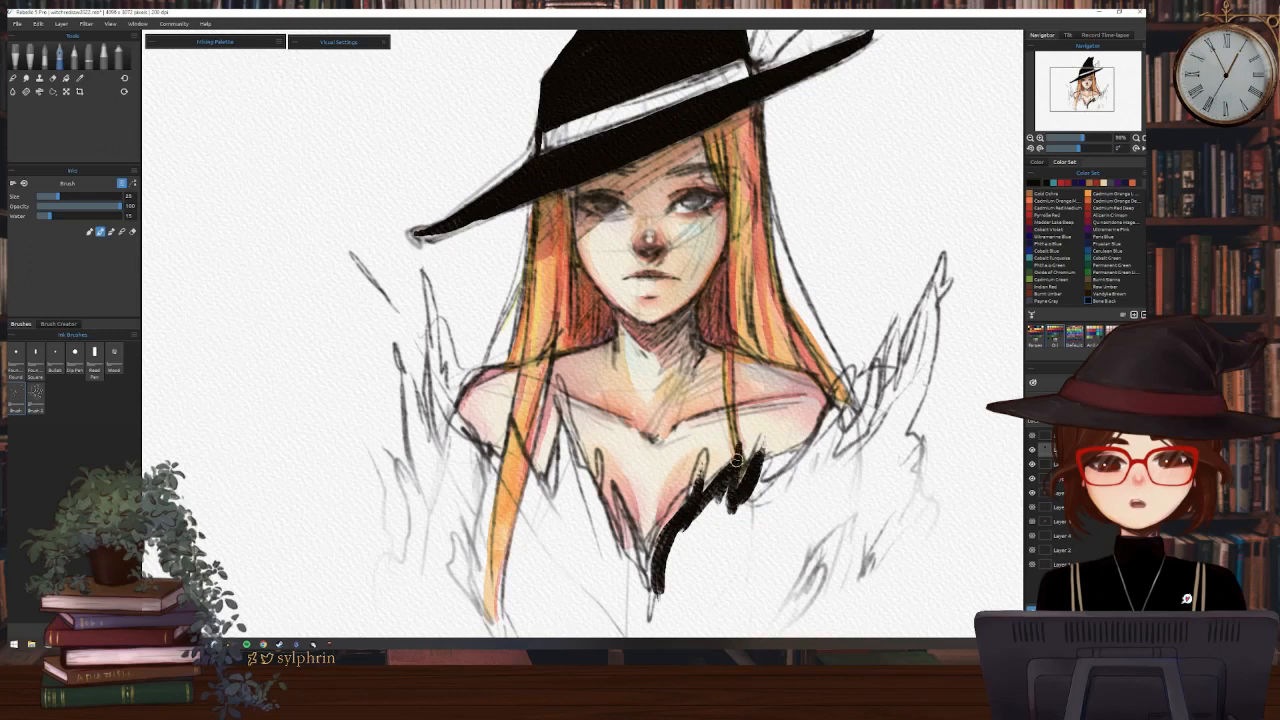
mouse_move(830, 403)
mouse_down()
mouse_move(795, 462)
mouse_move(745, 495)
mouse_move(788, 440)
mouse_move(782, 474)
mouse_up()
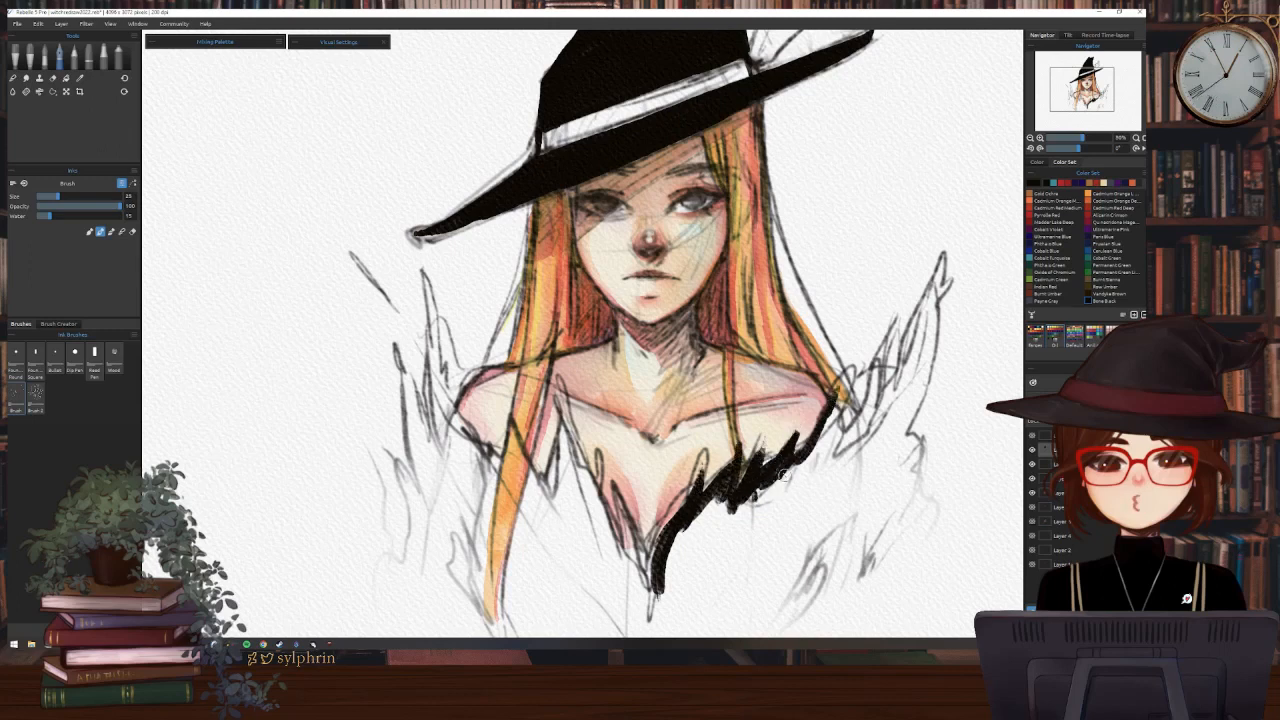
mouse_move(928, 322)
mouse_down()
mouse_move(895, 390)
mouse_move(835, 455)
mouse_move(818, 457)
mouse_move(830, 440)
mouse_move(760, 490)
mouse_move(729, 491)
mouse_move(683, 540)
mouse_up()
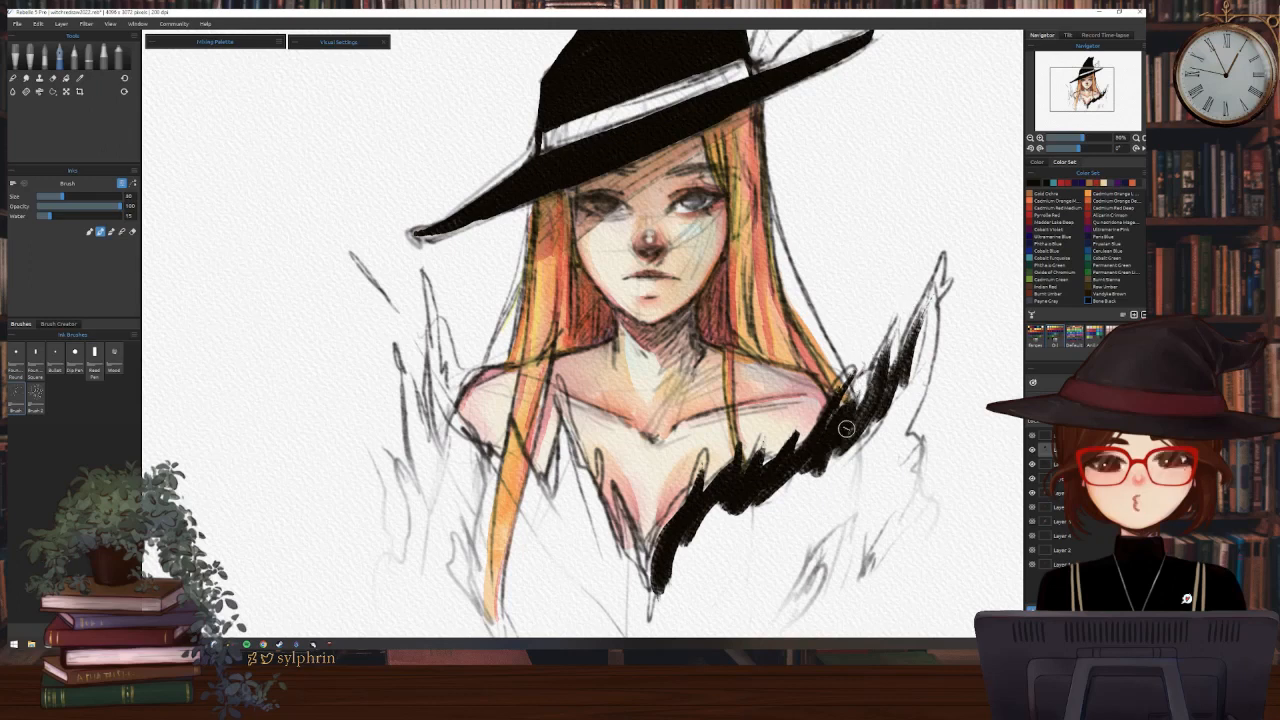
Fill the feather collar and bodice on the right side of the drawing with black ink strokes
mouse_move(917, 334)
mouse_down()
mouse_move(906, 375)
mouse_move(922, 322)
mouse_move(908, 405)
mouse_move(888, 435)
mouse_move(912, 388)
mouse_move(904, 464)
mouse_move(863, 485)
mouse_move(891, 405)
mouse_move(869, 461)
mouse_move(870, 438)
mouse_move(811, 503)
mouse_move(843, 445)
mouse_move(778, 490)
mouse_move(783, 479)
mouse_move(713, 510)
mouse_move(664, 598)
mouse_move(793, 474)
mouse_move(820, 474)
mouse_move(864, 431)
mouse_move(840, 466)
mouse_up()
key([)
key(])
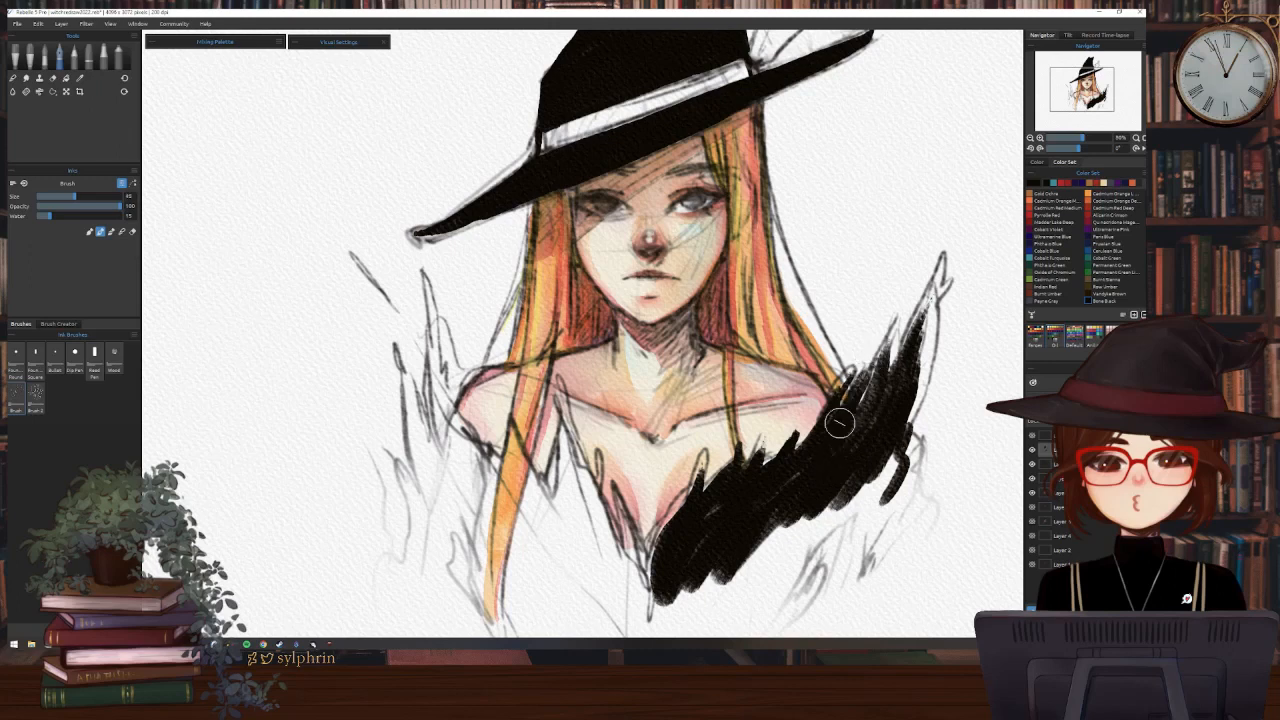
mouse_move(727, 473)
mouse_down()
mouse_move(690, 495)
mouse_move(640, 575)
mouse_move(648, 600)
mouse_move(882, 446)
mouse_move(825, 580)
mouse_move(827, 510)
mouse_move(730, 595)
mouse_move(685, 590)
mouse_move(843, 525)
mouse_move(837, 483)
mouse_move(760, 545)
mouse_move(803, 460)
mouse_move(790, 509)
mouse_move(814, 494)
mouse_move(837, 503)
mouse_move(771, 523)
mouse_move(655, 605)
mouse_move(618, 568)
mouse_up()
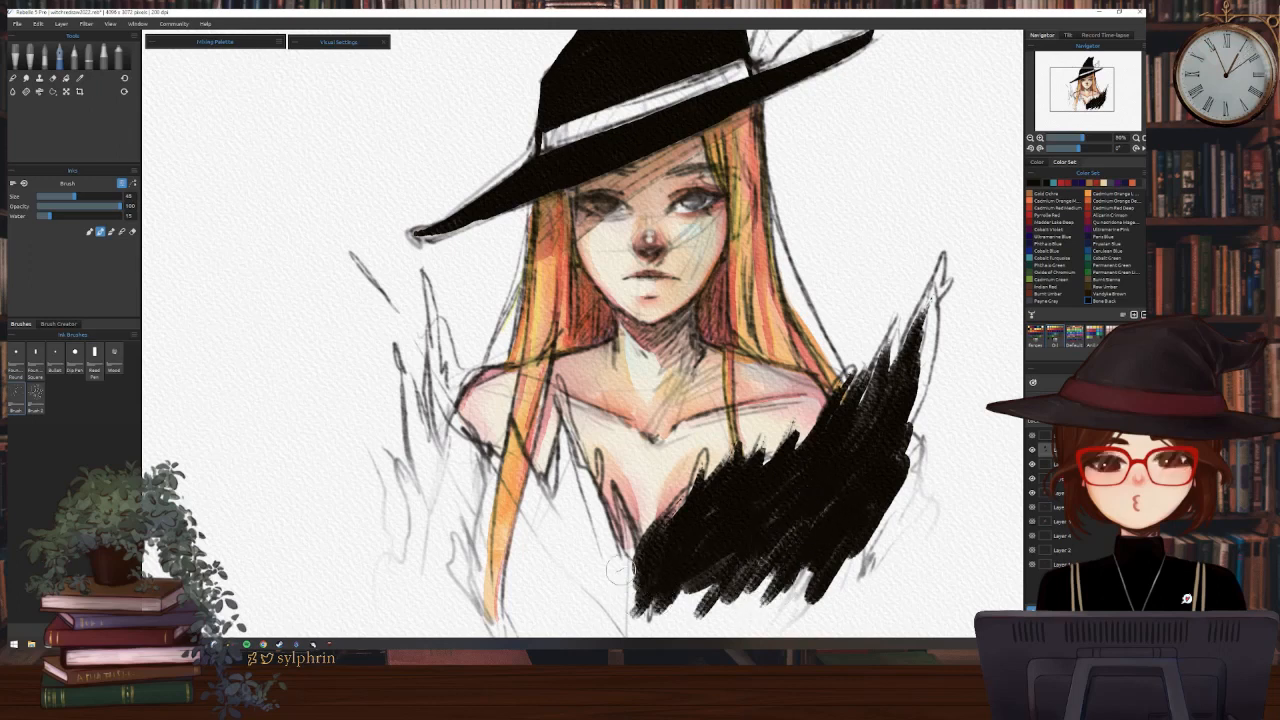
Ink the jagged feather edges along the left side of the neckline in black, down to the central V
key([)
key([)
drag(560, 398, 615, 544)
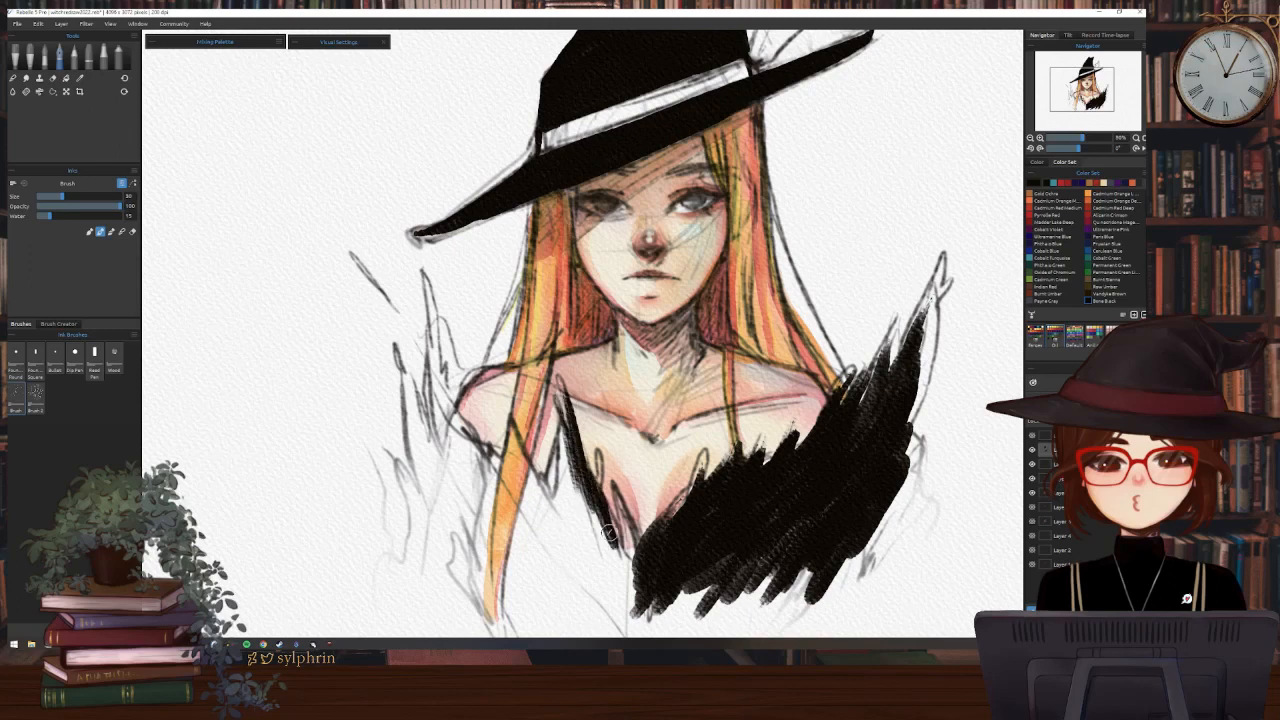
mouse_move(596, 450)
mouse_down()
mouse_move(625, 565)
mouse_move(645, 590)
mouse_move(625, 525)
mouse_up()
drag(558, 390, 560, 525)
mouse_move(510, 425)
mouse_down()
mouse_move(550, 500)
mouse_move(547, 457)
mouse_move(565, 435)
mouse_move(568, 475)
mouse_move(565, 425)
mouse_move(576, 488)
mouse_move(565, 474)
mouse_move(630, 590)
mouse_up()
key(bracketright)
key(bracketleft)
drag(580, 500, 598, 453)
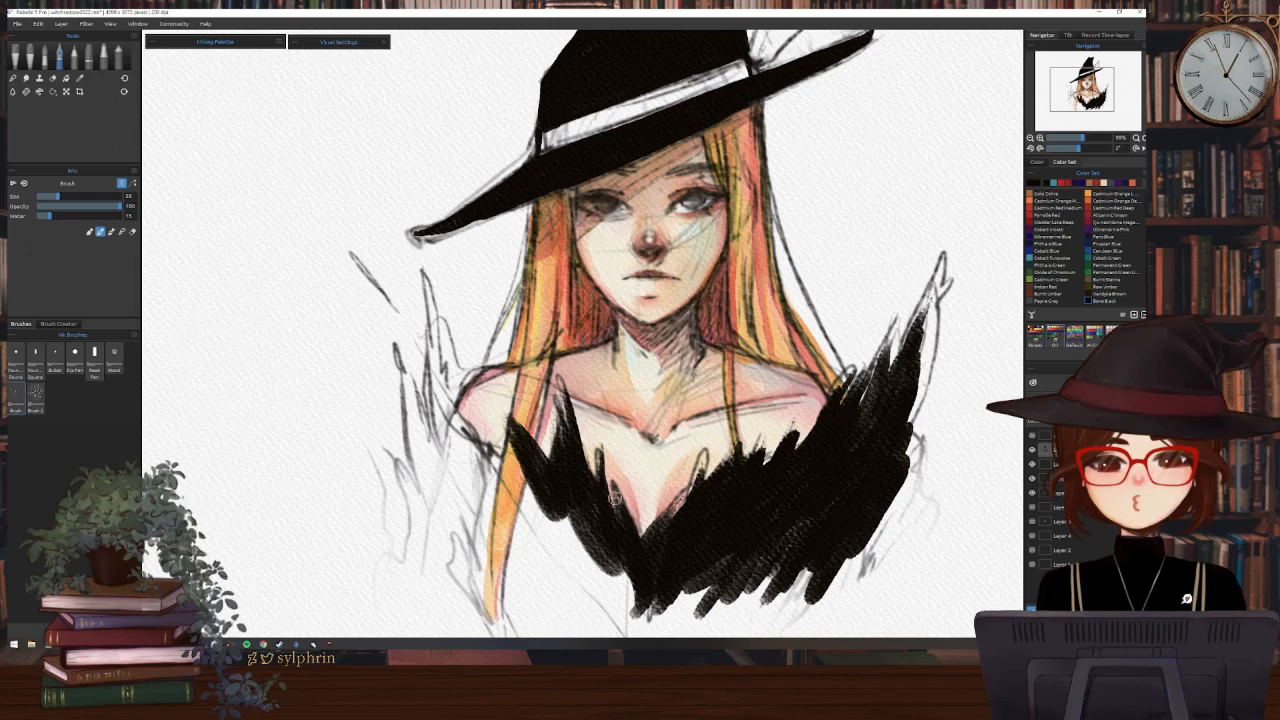
key(bracketright)
drag(614, 498, 645, 548)
Paint the spiky feathers of the left shoulder and the loose floating feather beside it in black
key(bracketright)
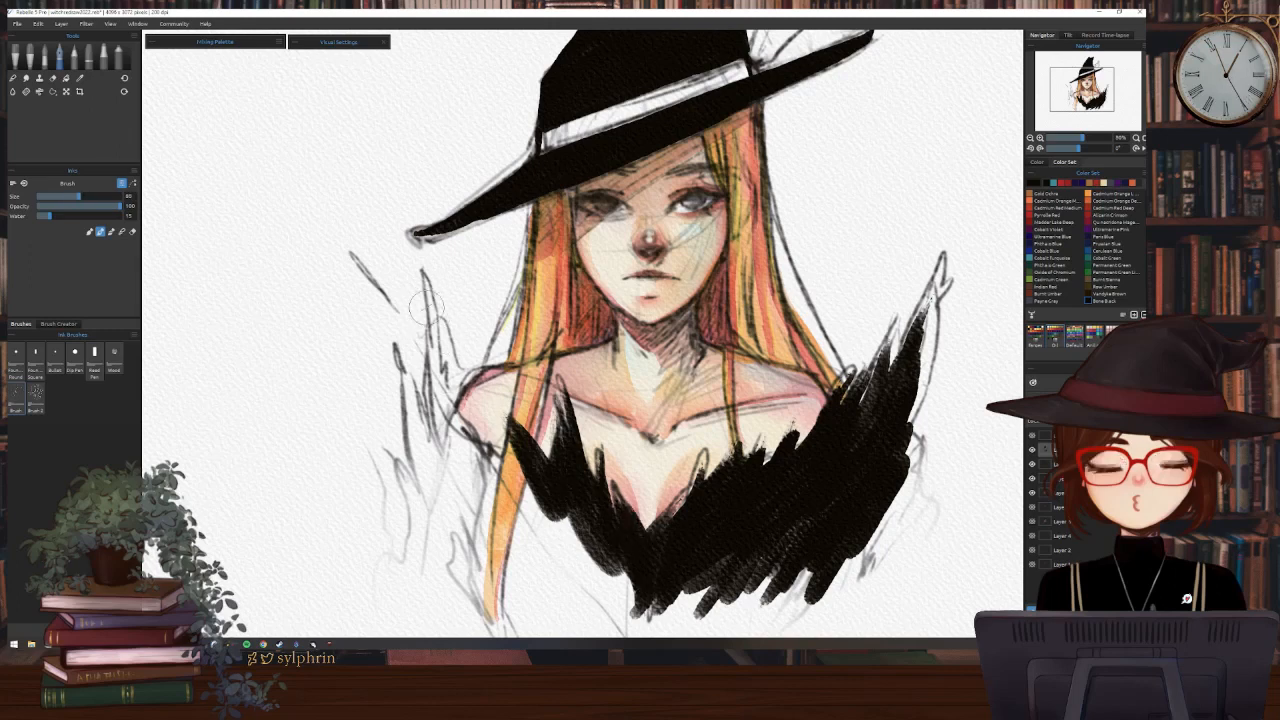
mouse_move(430, 342)
mouse_down()
mouse_move(443, 398)
mouse_move(438, 328)
mouse_move(451, 375)
mouse_move(442, 342)
mouse_move(469, 372)
mouse_move(446, 412)
mouse_move(479, 372)
mouse_move(441, 350)
mouse_move(422, 276)
mouse_move(426, 366)
mouse_up()
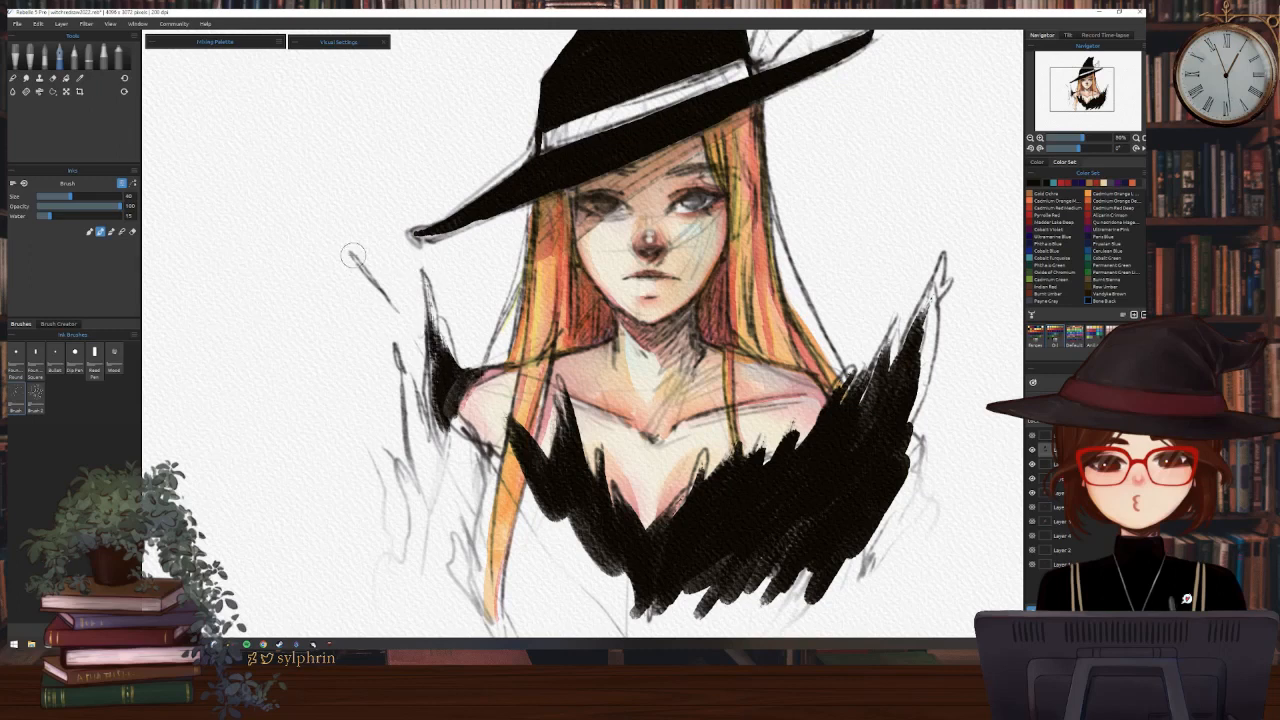
drag(358, 262, 380, 290)
mouse_move(340, 235)
mouse_down()
mouse_move(392, 309)
mouse_move(434, 470)
mouse_move(407, 397)
mouse_move(462, 502)
mouse_move(449, 416)
mouse_move(484, 486)
mouse_move(507, 484)
mouse_move(548, 530)
mouse_up()
mouse_move(471, 434)
mouse_down()
mouse_move(506, 486)
mouse_move(476, 391)
mouse_move(517, 482)
mouse_move(472, 386)
mouse_move(568, 550)
mouse_up()
mouse_move(402, 390)
mouse_down()
mouse_move(428, 420)
mouse_move(418, 499)
mouse_move(415, 456)
mouse_move(384, 417)
mouse_move(439, 510)
mouse_up()
Enlarge the ink brush and fill the left and lower parts of the feather bodice with solid black
key(])
key(])
key(])
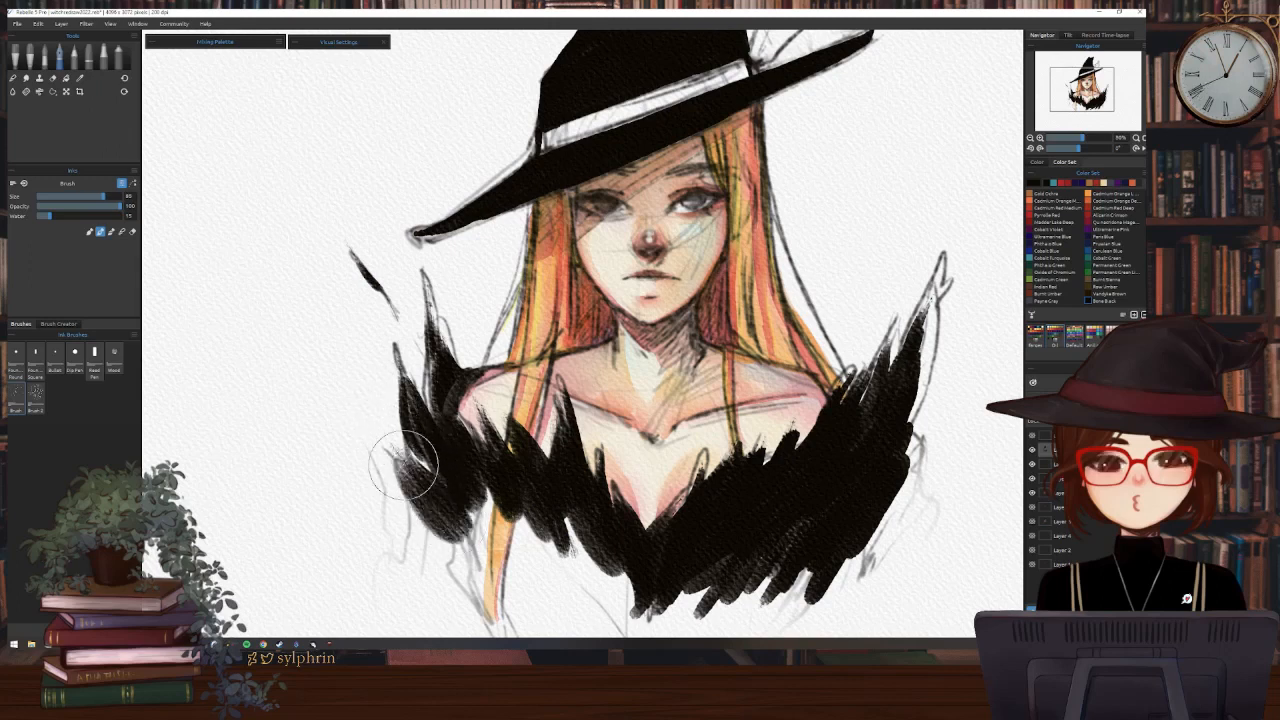
drag(405, 463, 518, 566)
drag(476, 474, 578, 590)
mouse_move(560, 518)
mouse_down()
mouse_move(594, 543)
mouse_move(712, 588)
mouse_move(722, 580)
mouse_move(733, 604)
mouse_up()
drag(824, 566, 736, 598)
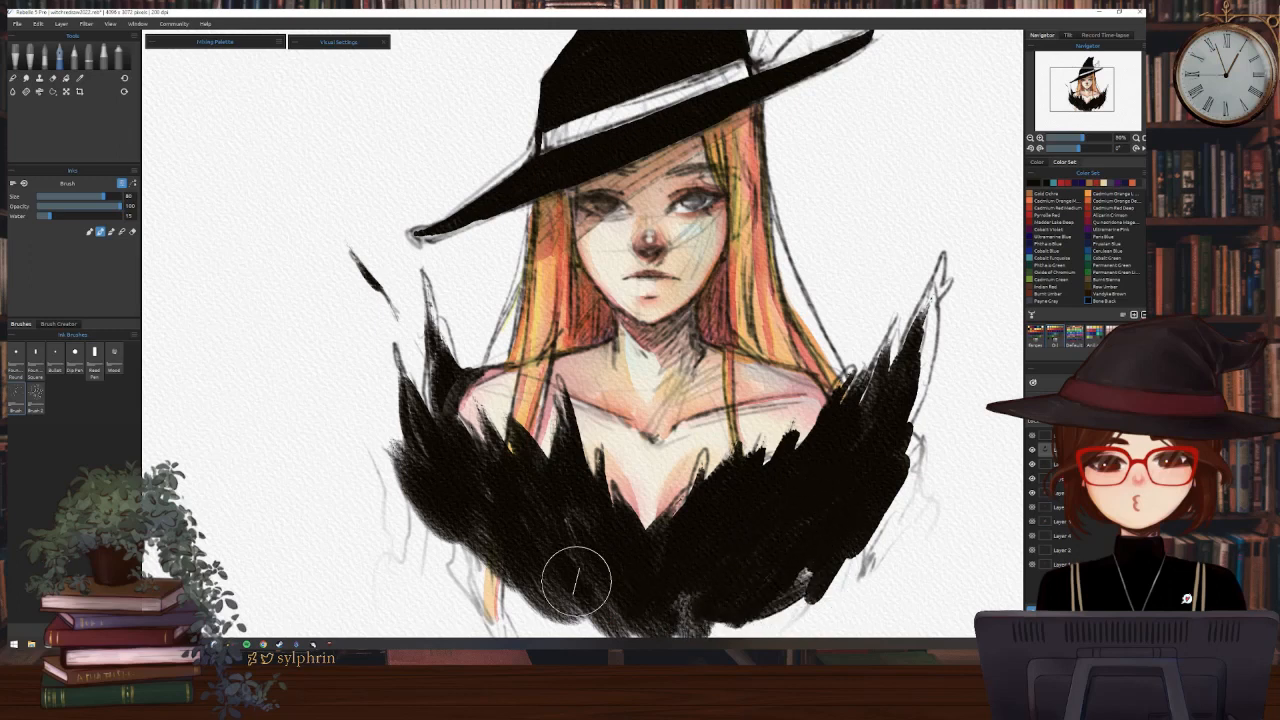
mouse_move(460, 496)
mouse_down()
mouse_move(491, 571)
mouse_move(519, 585)
mouse_up()
Add ragged black feathers at the lower left with a smaller brush, and fill the remaining gaps in the bodice
key([)
key([)
mouse_move(431, 517)
mouse_down()
mouse_move(459, 598)
mouse_move(524, 608)
mouse_up()
mouse_move(803, 583)
mouse_down()
mouse_move(784, 605)
mouse_move(812, 560)
mouse_up()
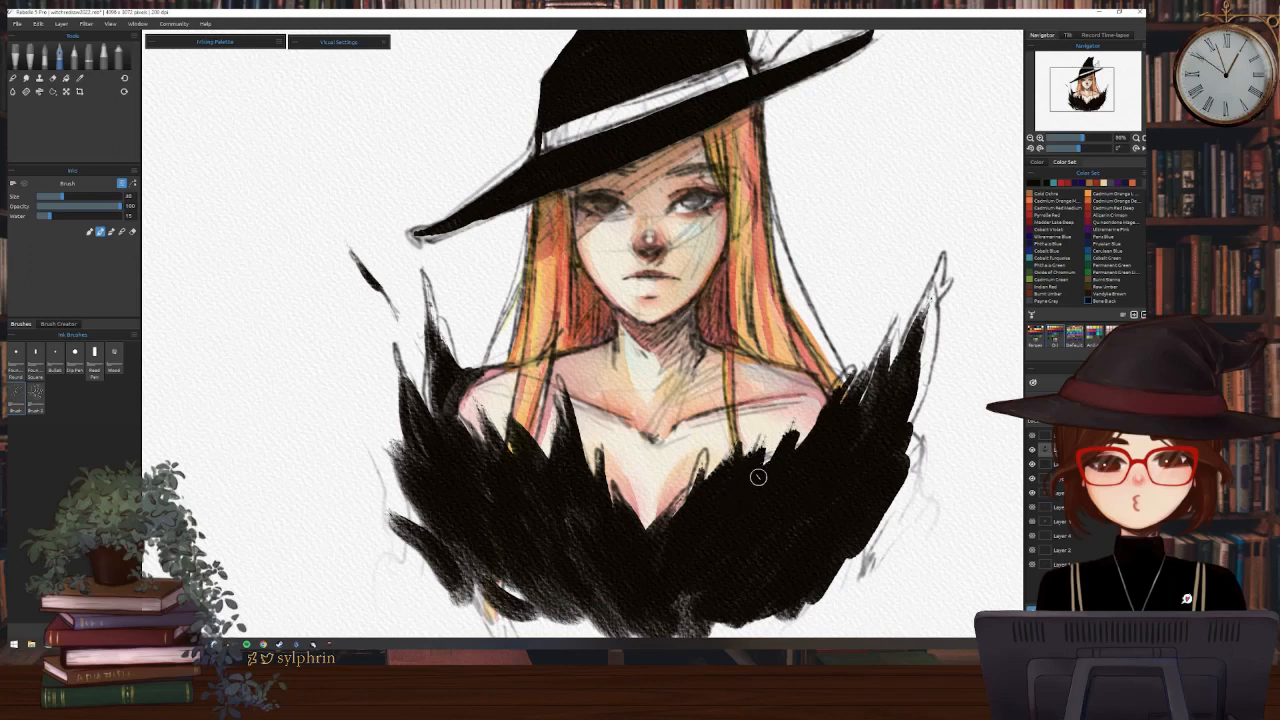
drag(849, 525, 849, 581)
drag(883, 516, 749, 600)
mouse_move(484, 471)
mouse_down()
mouse_move(572, 612)
mouse_move(698, 593)
mouse_up()
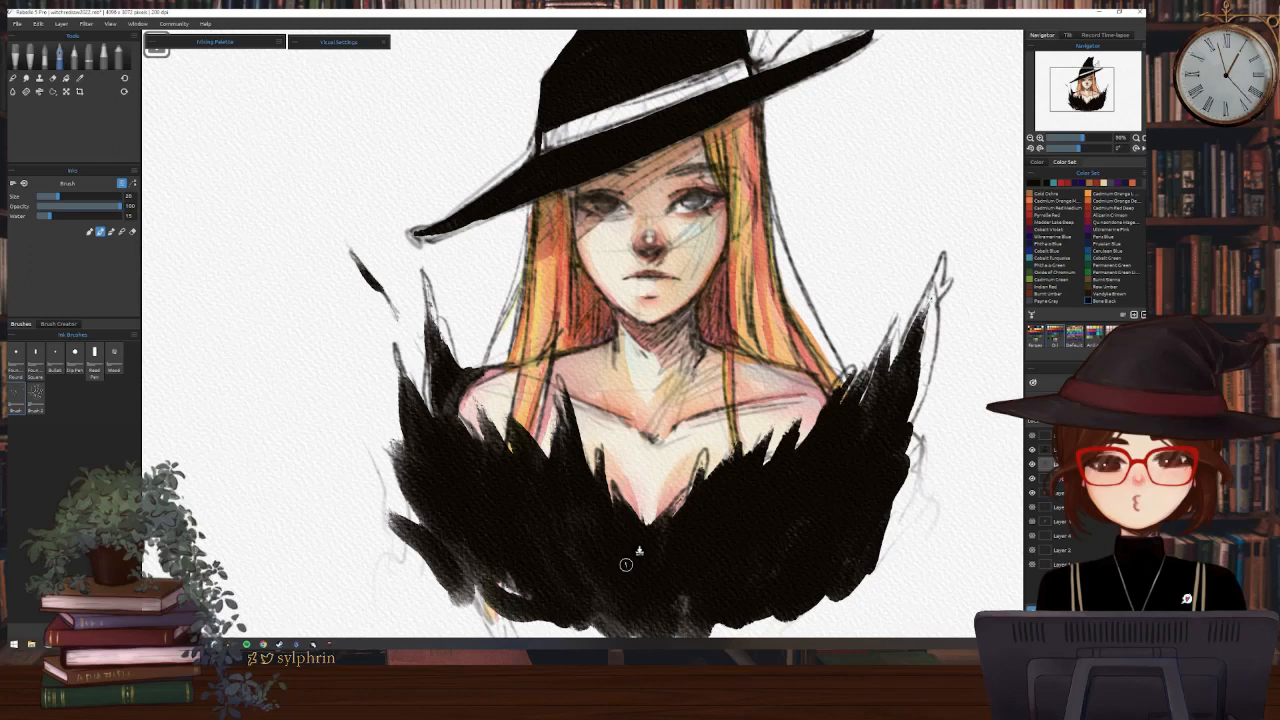
Add a new layer, hide and show the black ink again to check the sketch, and dismiss the autosave error
key(ctrl+shift+n)
click(1033, 464)
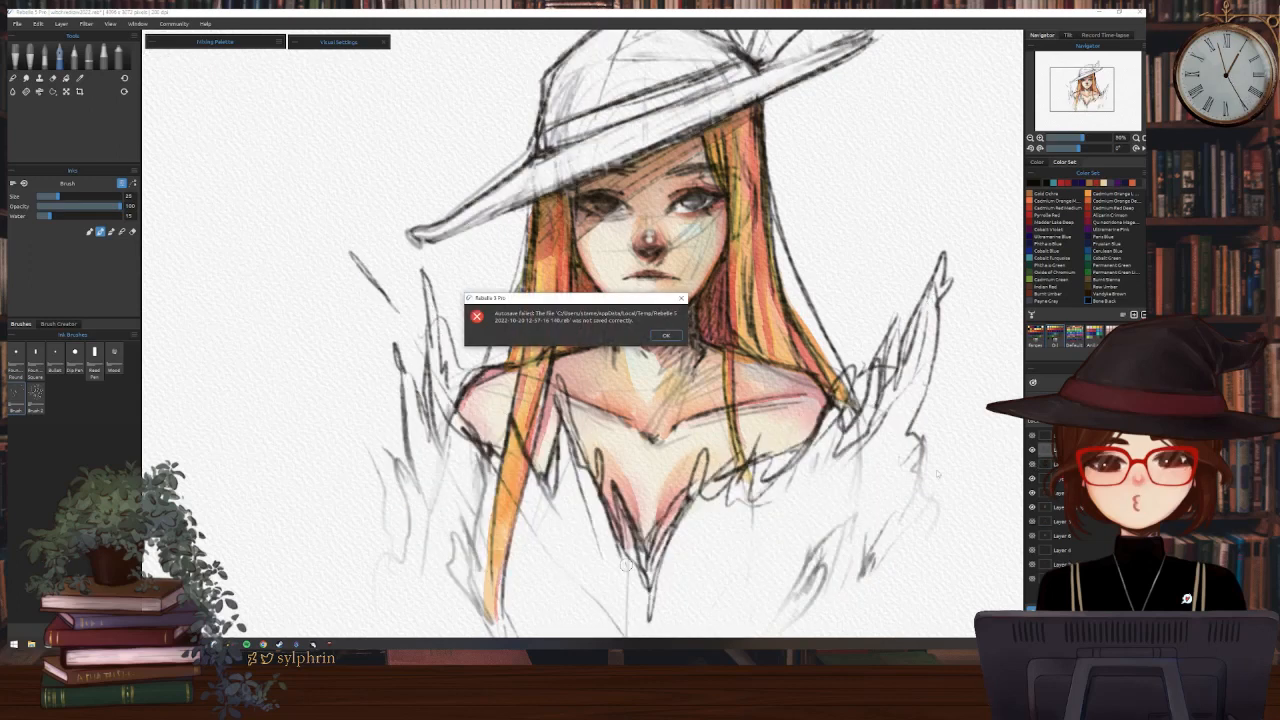
click(675, 339)
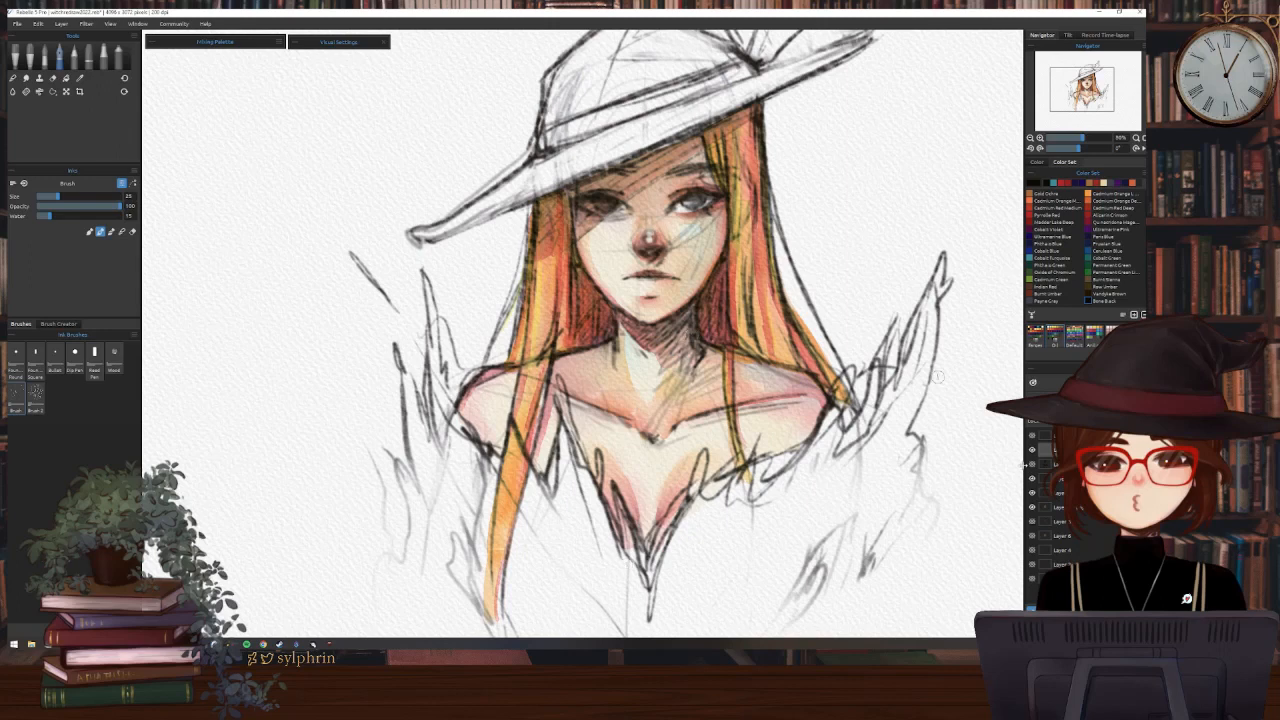
click(1031, 465)
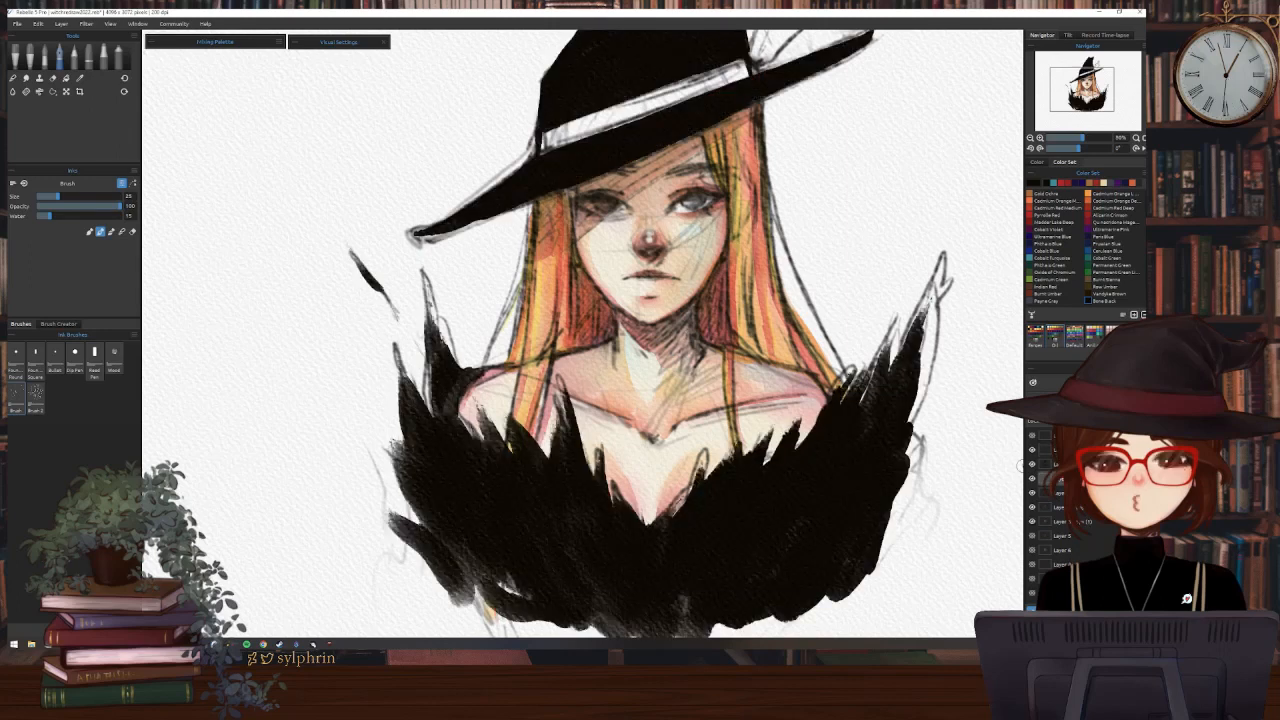
Try Cobalt Blue ink accents along the tips of the right shoulder feathers
click(1036, 251)
key(bracketright)
key(bracketright)
key(bracketright)
drag(930, 292, 902, 352)
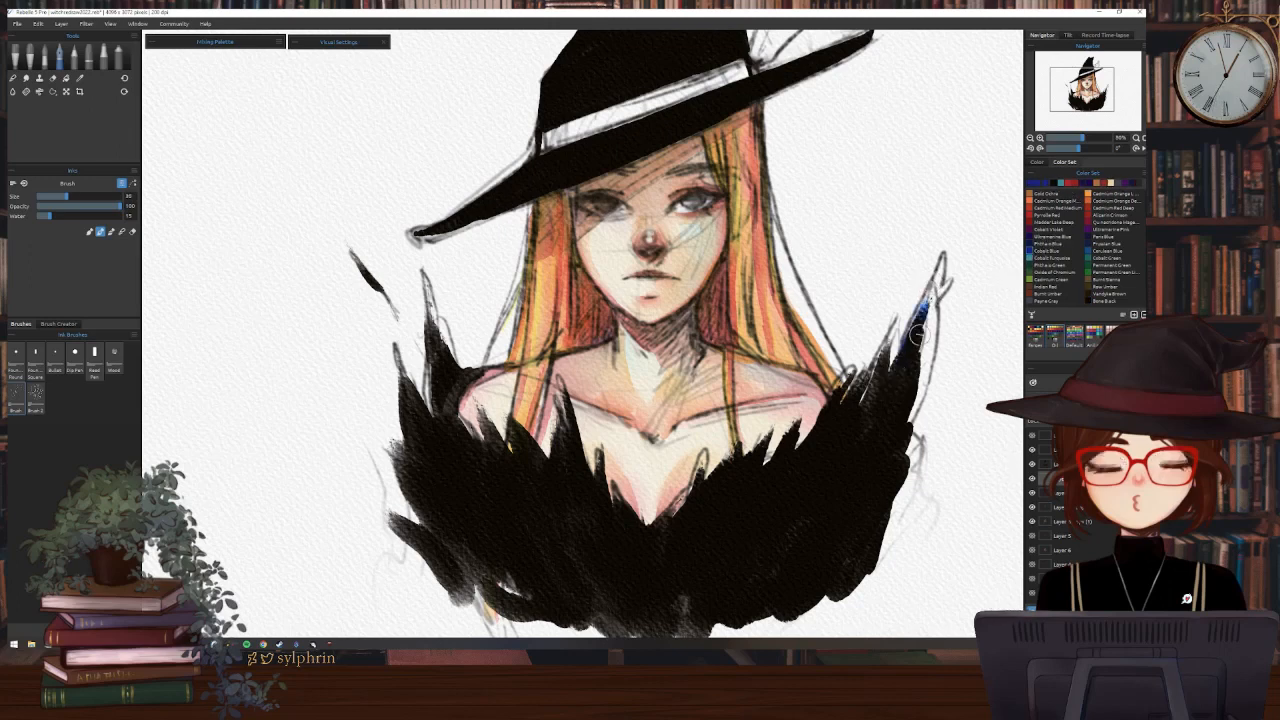
drag(928, 298, 880, 391)
mouse_move(888, 346)
mouse_down()
mouse_move(864, 396)
mouse_move(800, 445)
mouse_up()
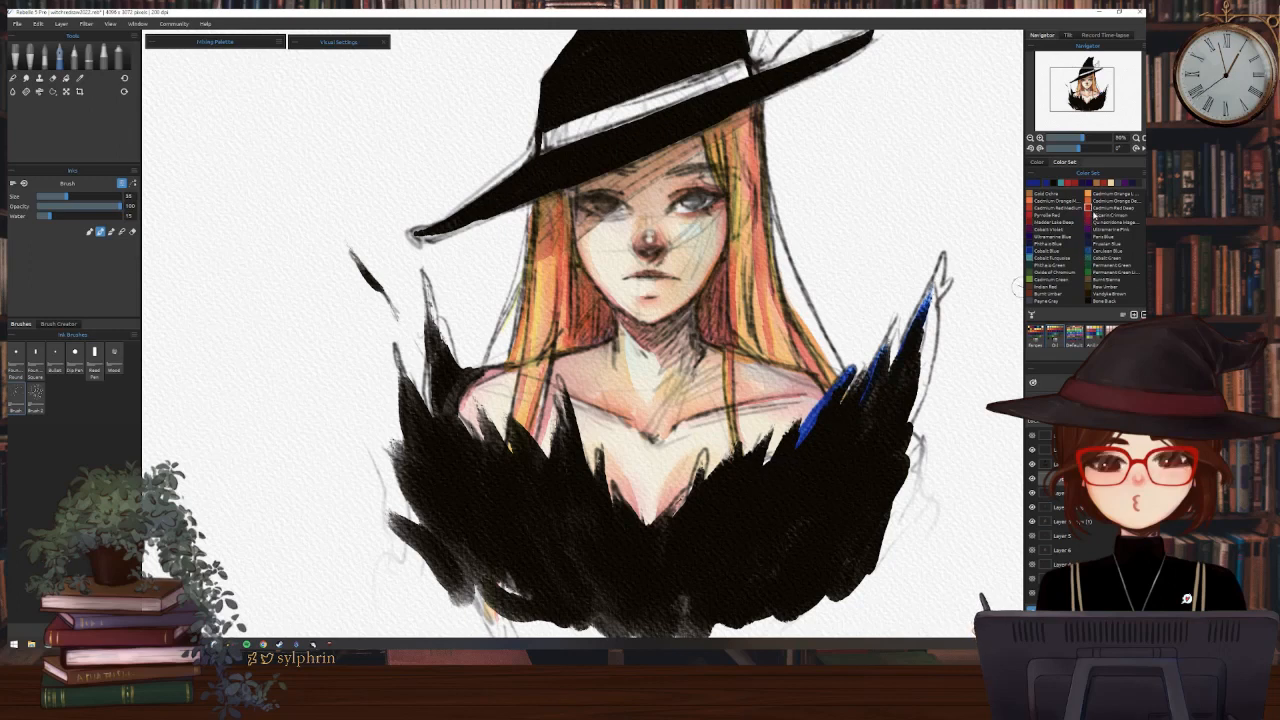
Try Alizarin Crimson ink accents between the right shoulder feathers and along the right neckline
click(1088, 214)
drag(858, 368, 848, 396)
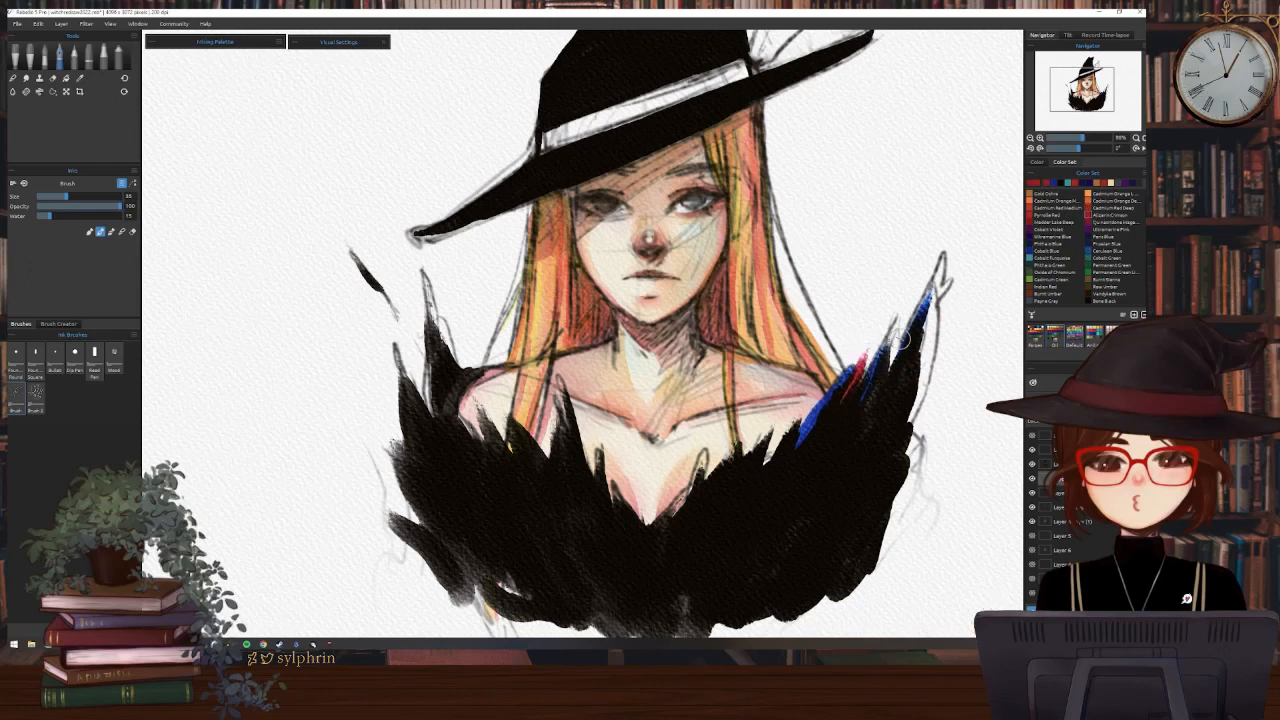
drag(898, 342, 860, 406)
mouse_move(785, 430)
mouse_down()
mouse_move(765, 455)
mouse_move(762, 432)
mouse_move(719, 491)
mouse_up()
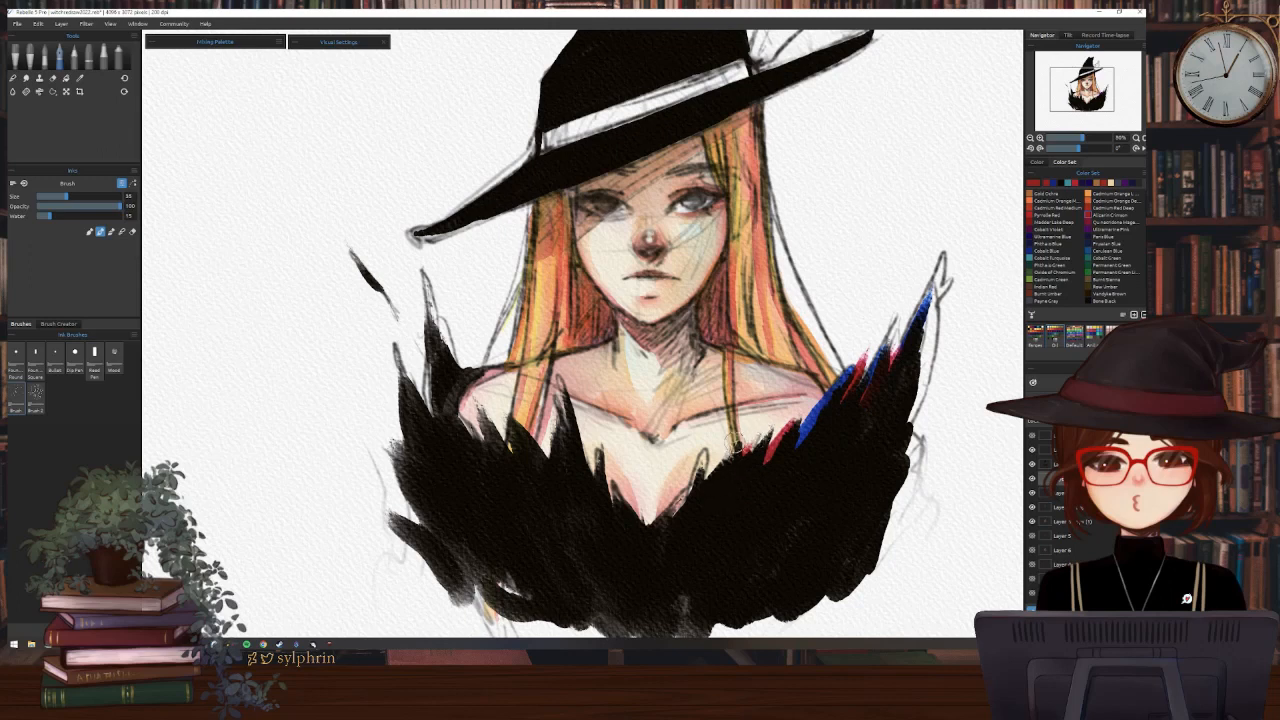
drag(735, 448, 672, 508)
Try Cerulean Blue accents on the right feathers, and undo all the colored ink accents
click(1092, 251)
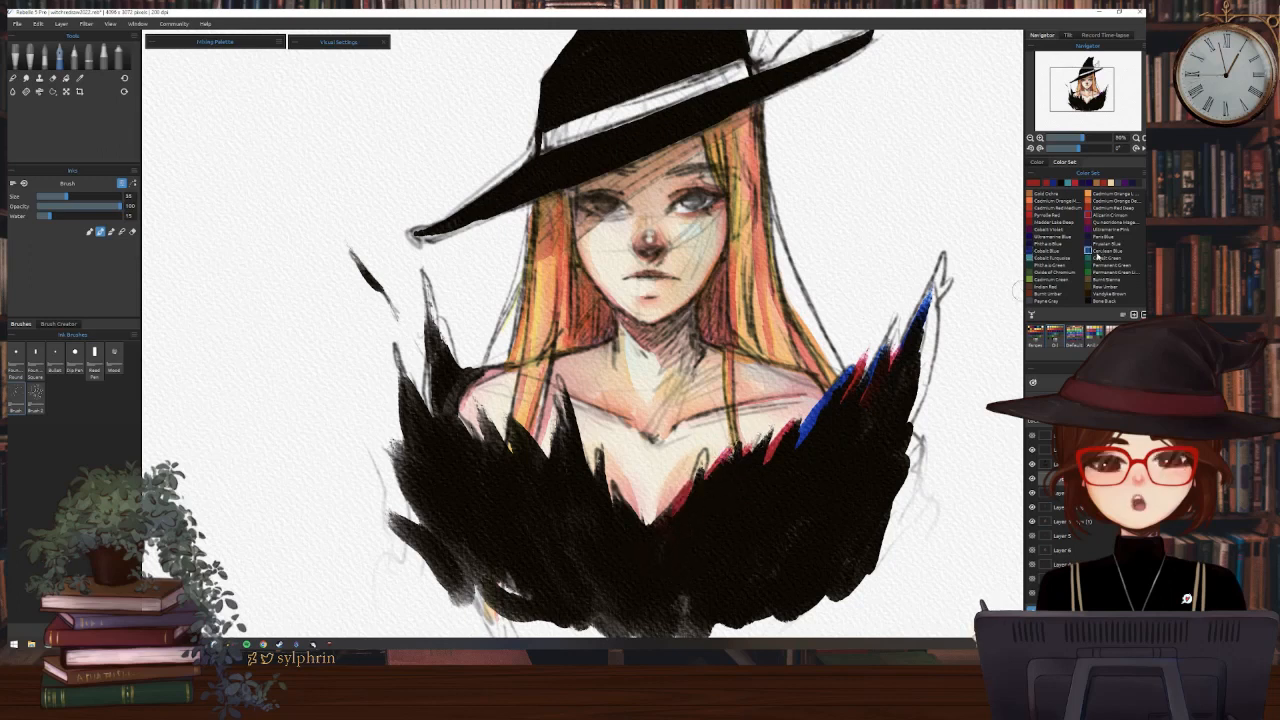
drag(856, 366, 798, 445)
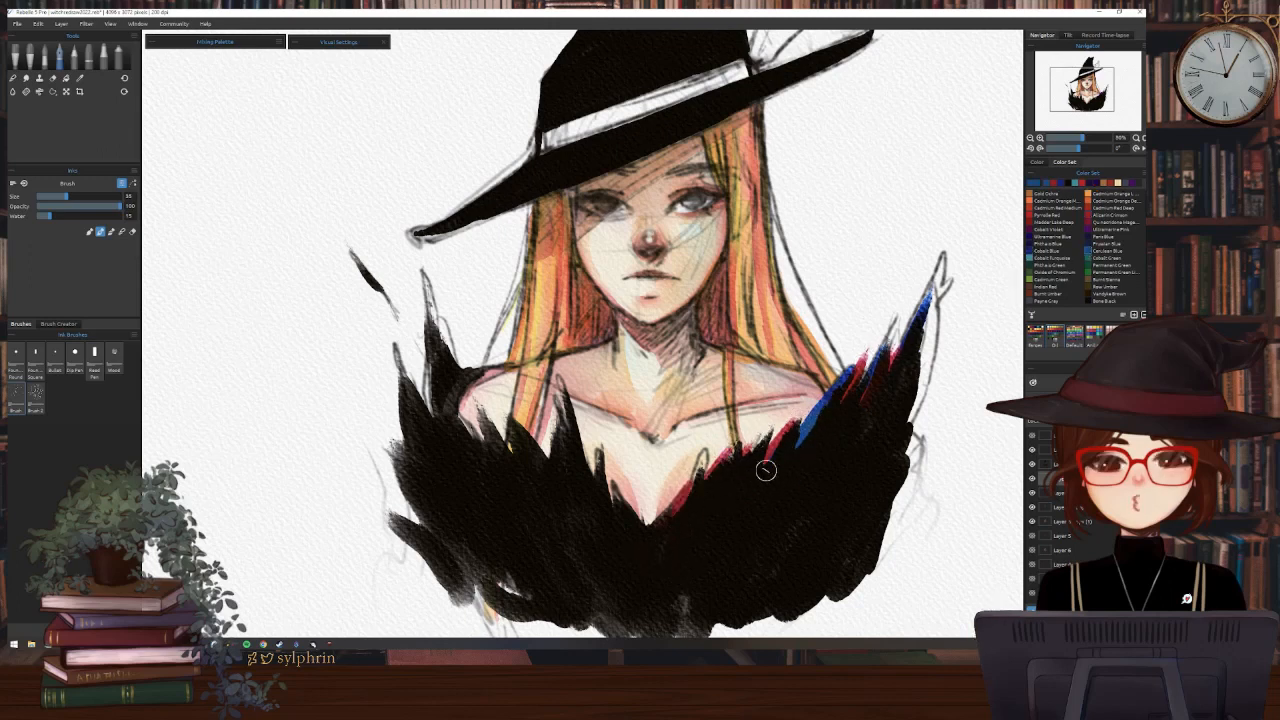
mouse_move(942, 262)
mouse_down()
mouse_move(901, 428)
mouse_move(924, 409)
mouse_move(893, 465)
mouse_up()
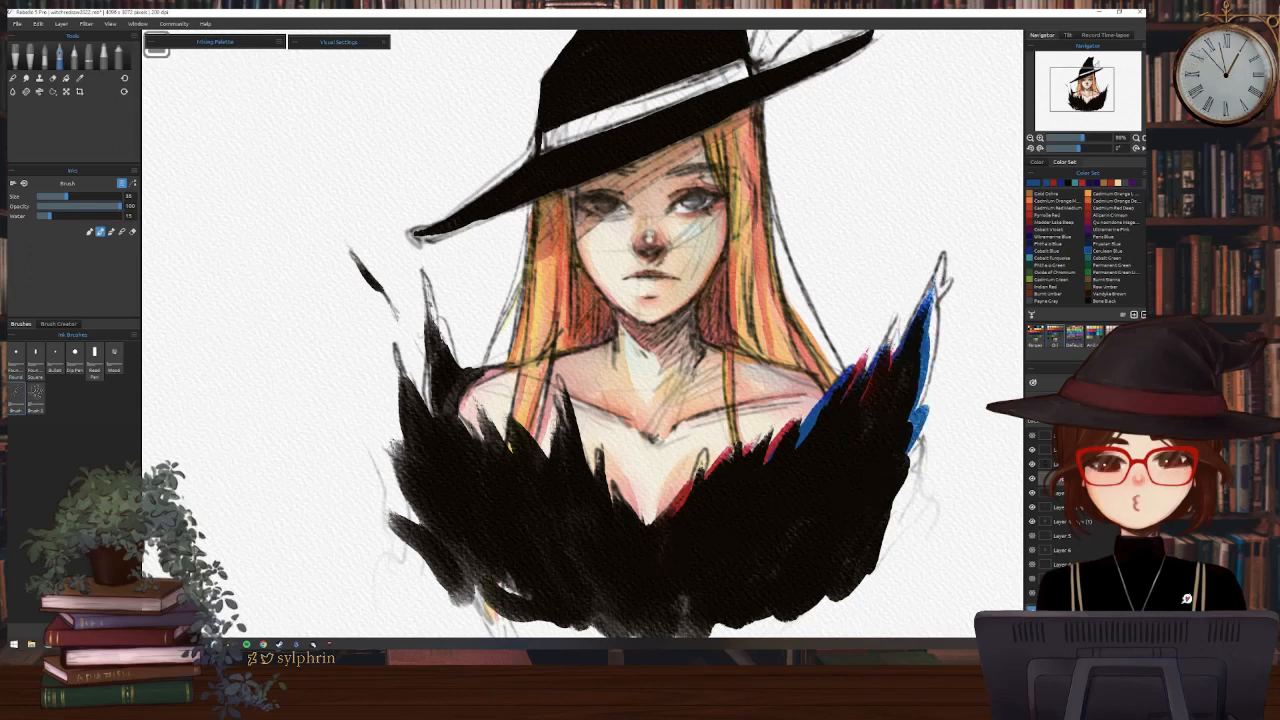
key(ctrl+z)
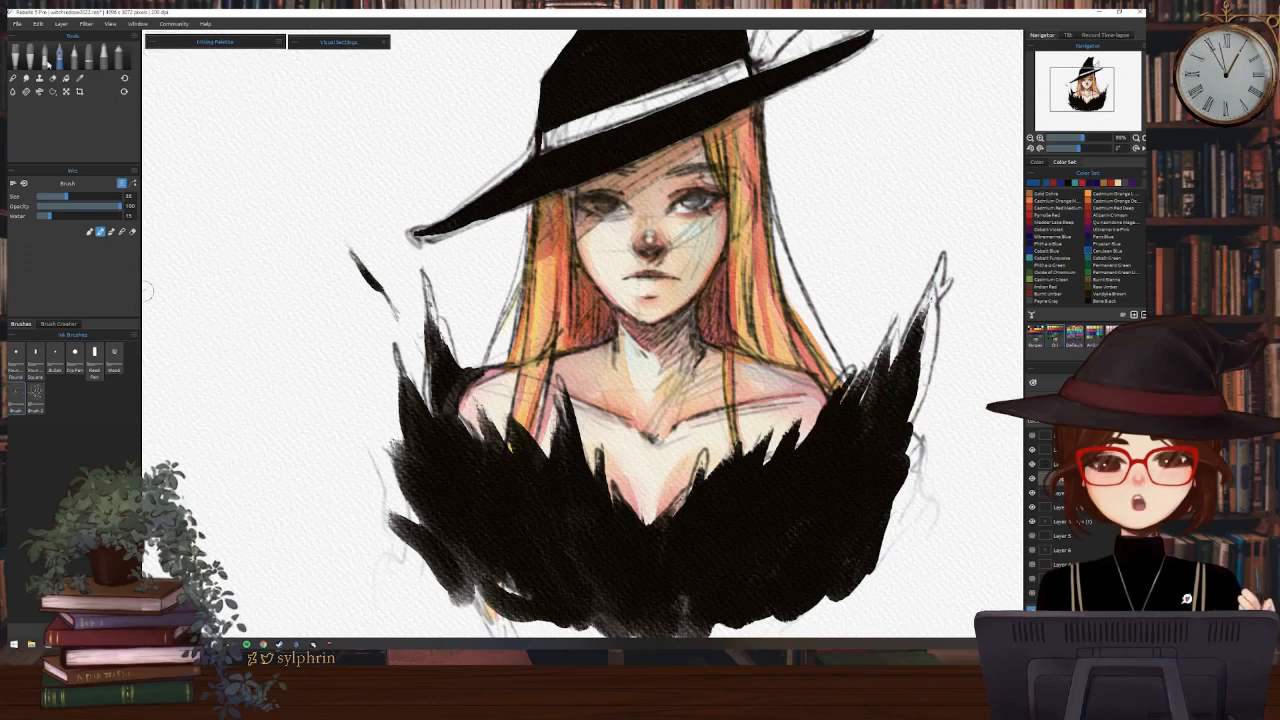
Tint the edges of the right collar feathers pink with the Flat 2 watercolor brush
click(44, 57)
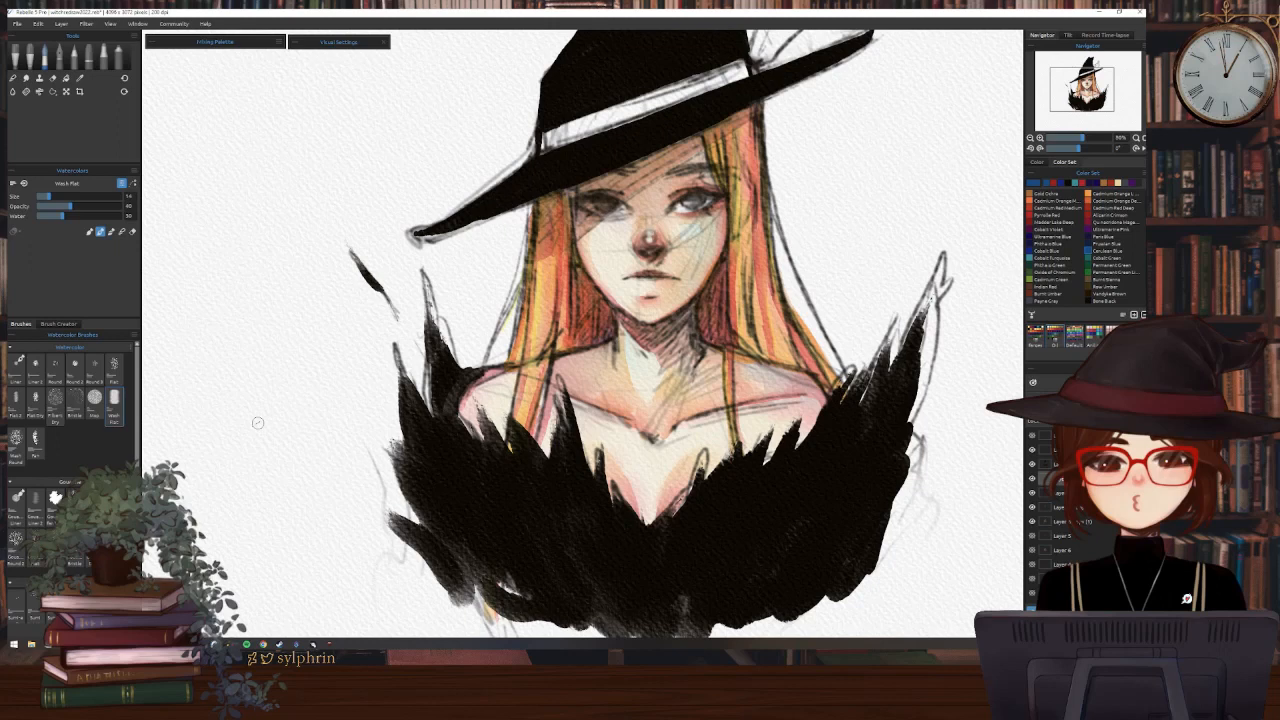
click(16, 405)
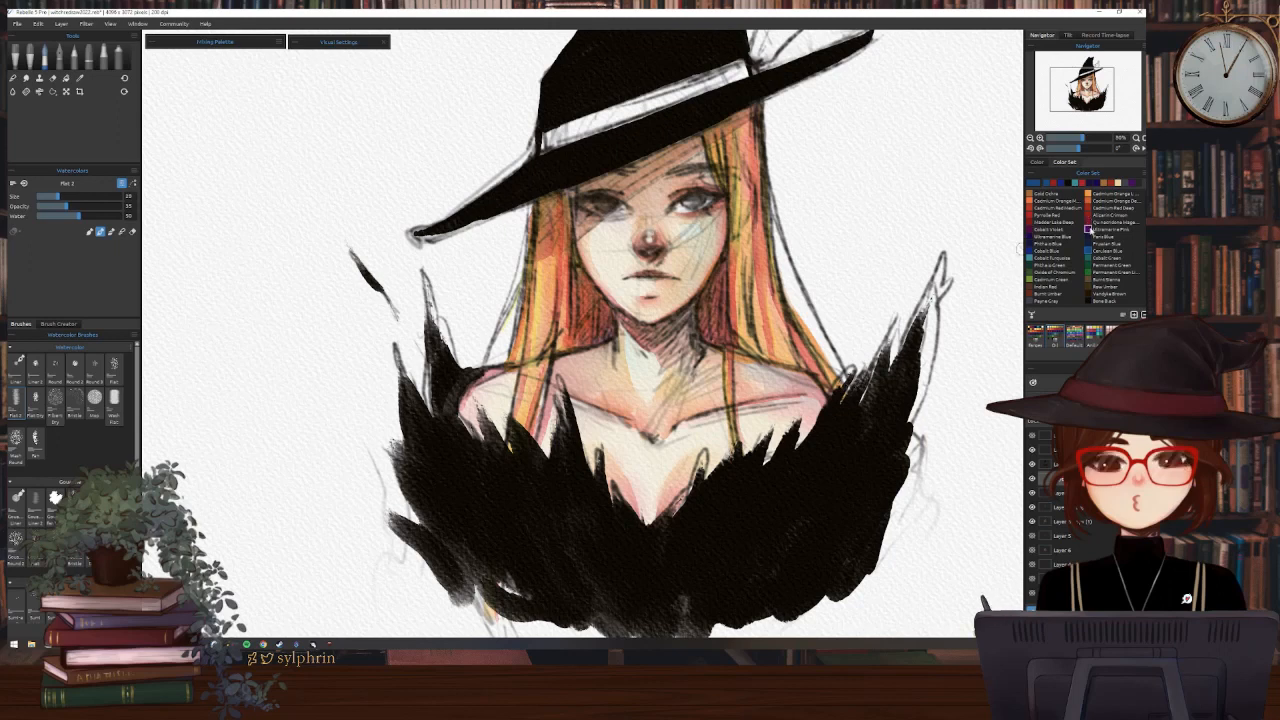
mouse_move(930, 290)
mouse_down()
mouse_move(908, 350)
mouse_move(935, 281)
mouse_move(915, 378)
mouse_move(916, 332)
mouse_move(878, 391)
mouse_move(895, 321)
mouse_move(879, 400)
mouse_move(853, 375)
mouse_move(746, 485)
mouse_move(759, 422)
mouse_move(711, 483)
mouse_move(752, 482)
mouse_move(807, 402)
mouse_move(817, 420)
mouse_move(913, 371)
mouse_move(904, 478)
mouse_up()
drag(705, 455, 650, 535)
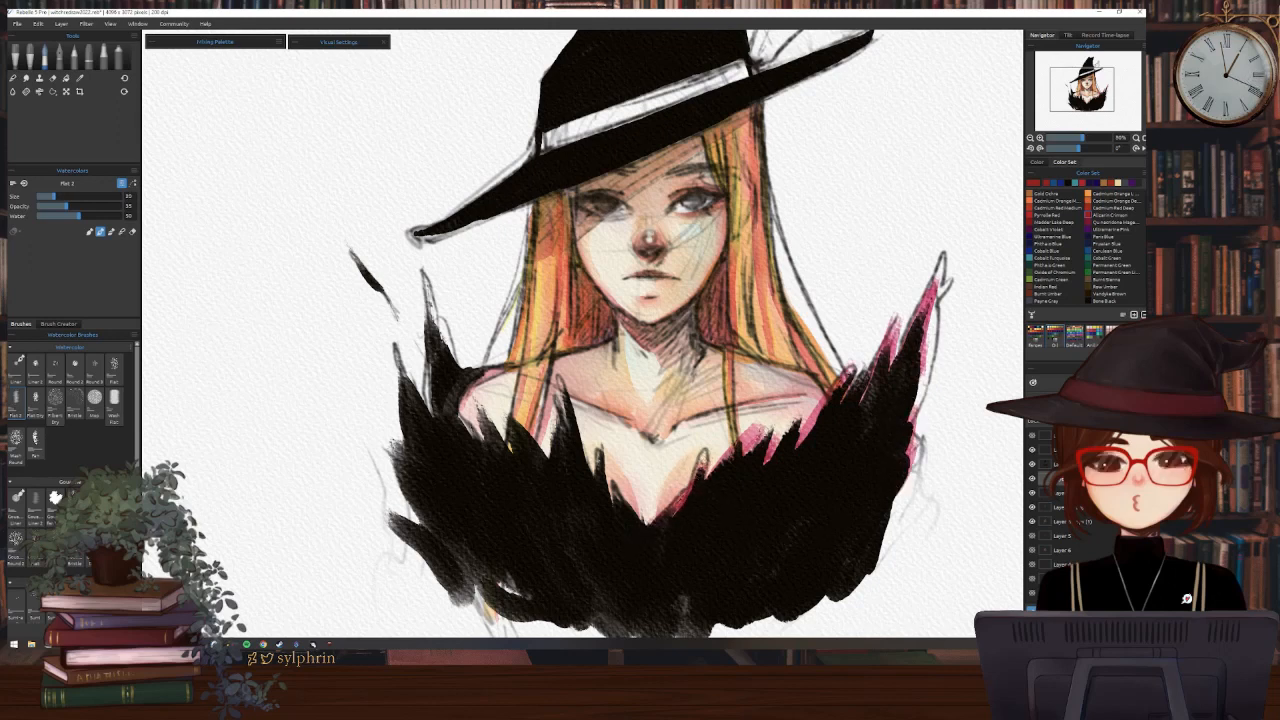
drag(776, 418, 748, 452)
Continue the pink watercolor edging along the feathers on the left side of the neckline
drag(558, 370, 570, 440)
mouse_move(555, 380)
mouse_down()
mouse_move(556, 460)
mouse_move(612, 506)
mouse_up()
mouse_move(596, 442)
mouse_down()
mouse_move(610, 502)
mouse_move(650, 524)
mouse_up()
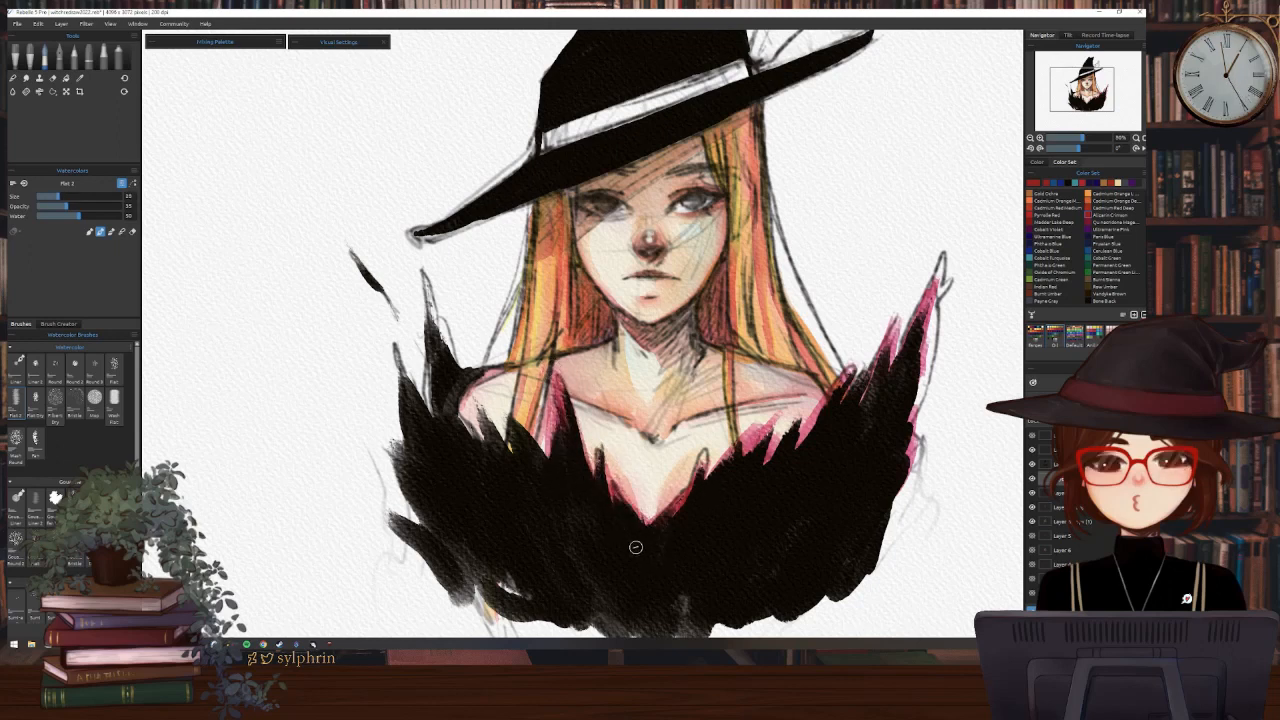
Edge the left shoulder feathers and the loose floating feather with pink watercolor
mouse_move(480, 440)
mouse_down()
mouse_move(530, 478)
mouse_move(520, 432)
mouse_move(558, 492)
mouse_move(438, 390)
mouse_up()
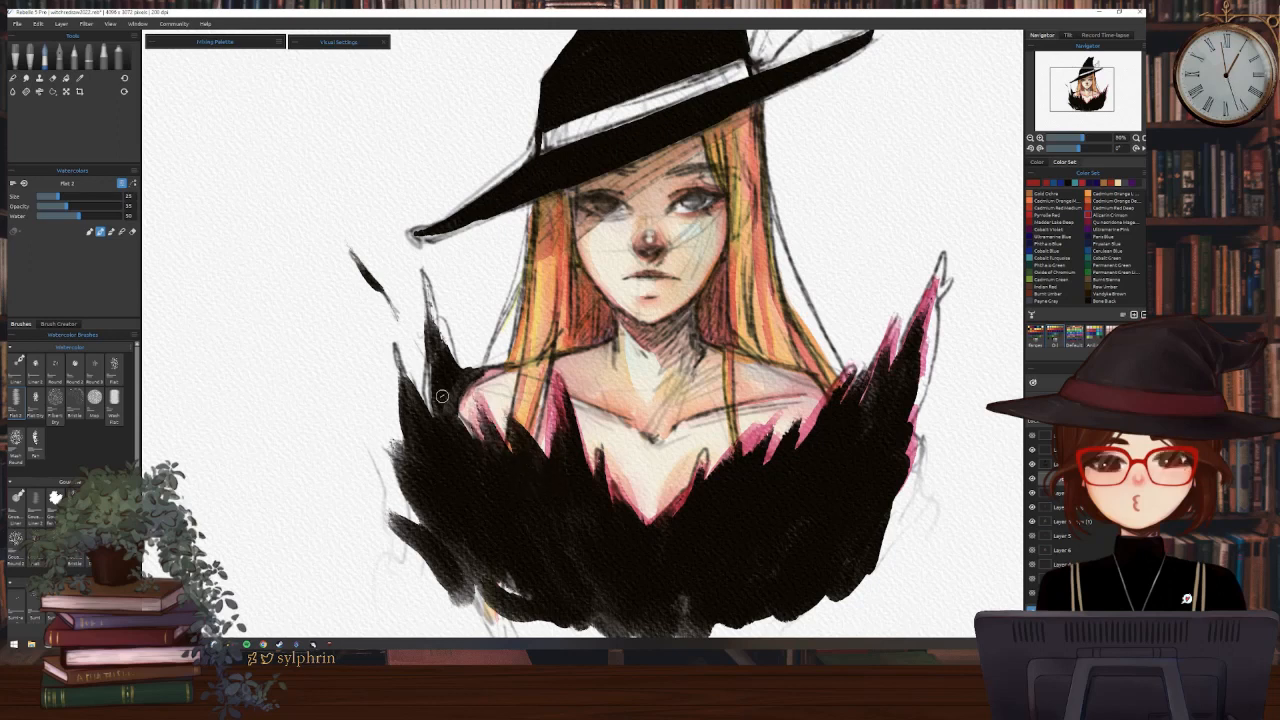
drag(420, 280, 430, 362)
mouse_move(425, 314)
mouse_down()
mouse_move(462, 368)
mouse_move(432, 414)
mouse_up()
mouse_move(384, 336)
mouse_down()
mouse_move(428, 412)
mouse_move(484, 446)
mouse_up()
mouse_move(342, 228)
mouse_down()
mouse_move(401, 328)
mouse_move(409, 390)
mouse_move(393, 356)
mouse_move(414, 455)
mouse_move(407, 478)
mouse_move(377, 489)
mouse_move(372, 463)
mouse_move(386, 494)
mouse_up()
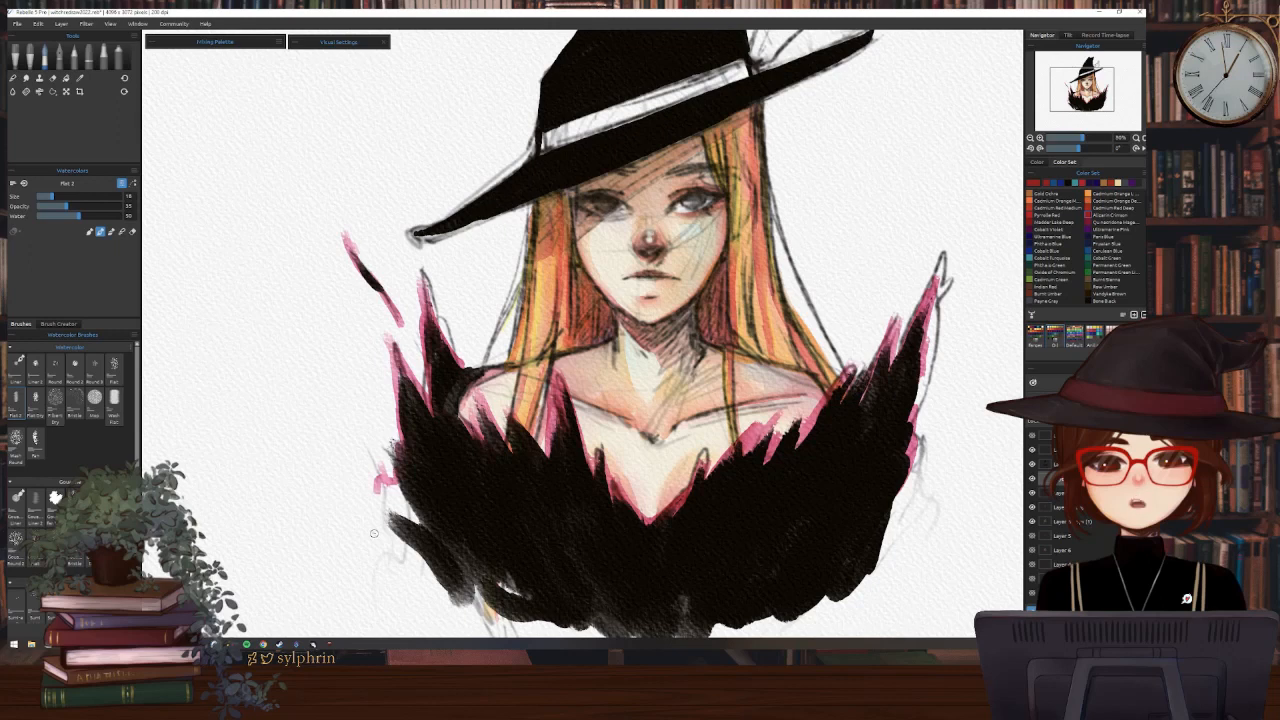
Layer orange watercolor accents over the pink edges of the neckline, left shoulder feathers and floating feather
drag(827, 397, 838, 380)
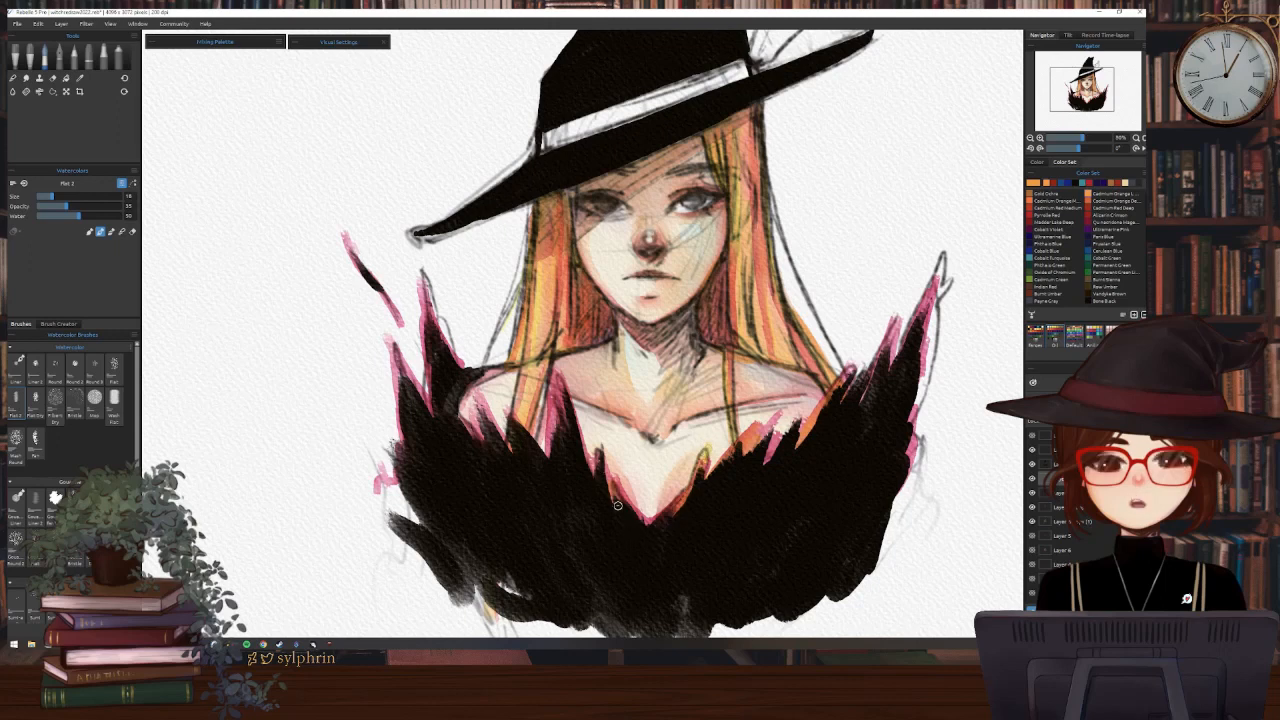
mouse_move(562, 380)
mouse_down()
mouse_move(562, 430)
mouse_move(558, 418)
mouse_up()
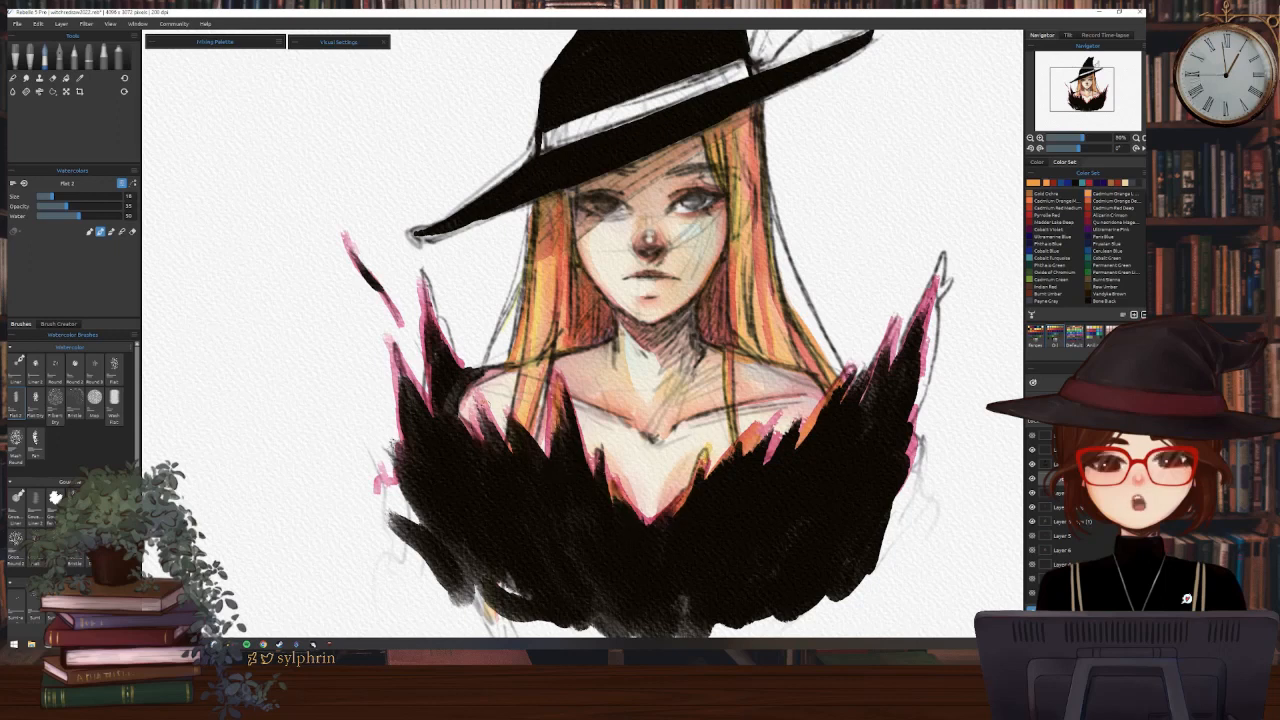
drag(422, 278, 425, 380)
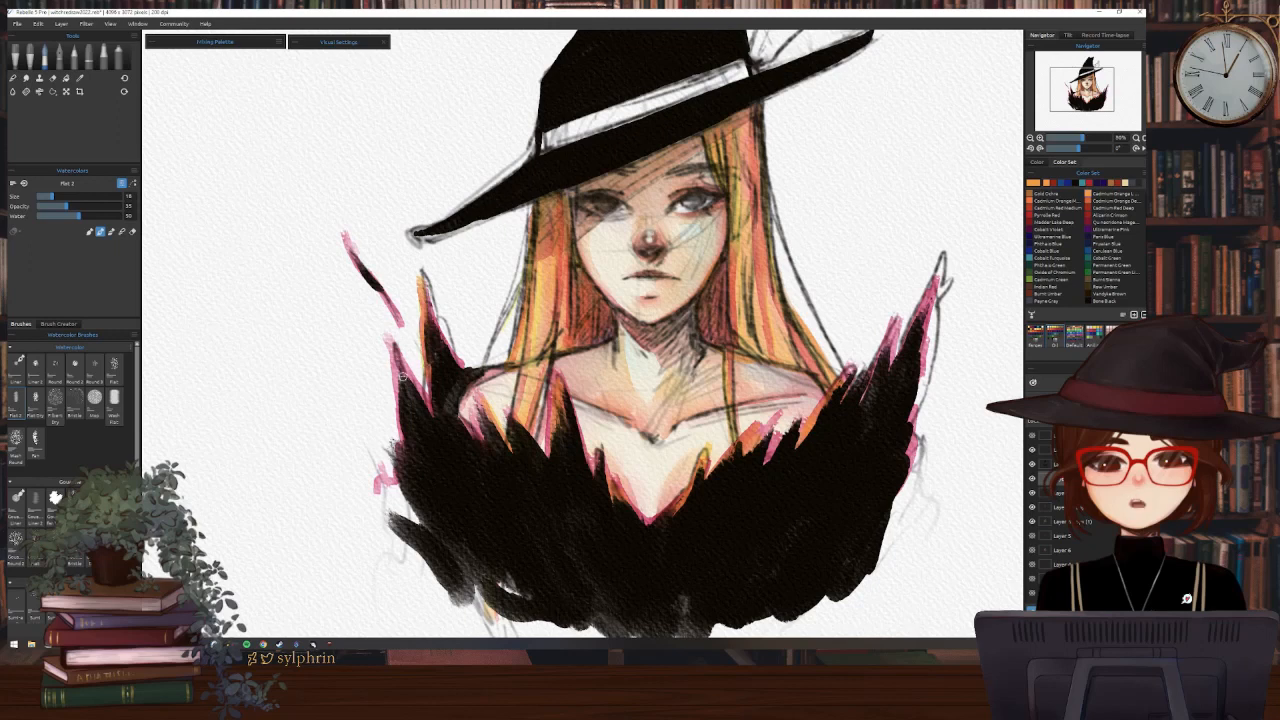
drag(345, 233, 360, 266)
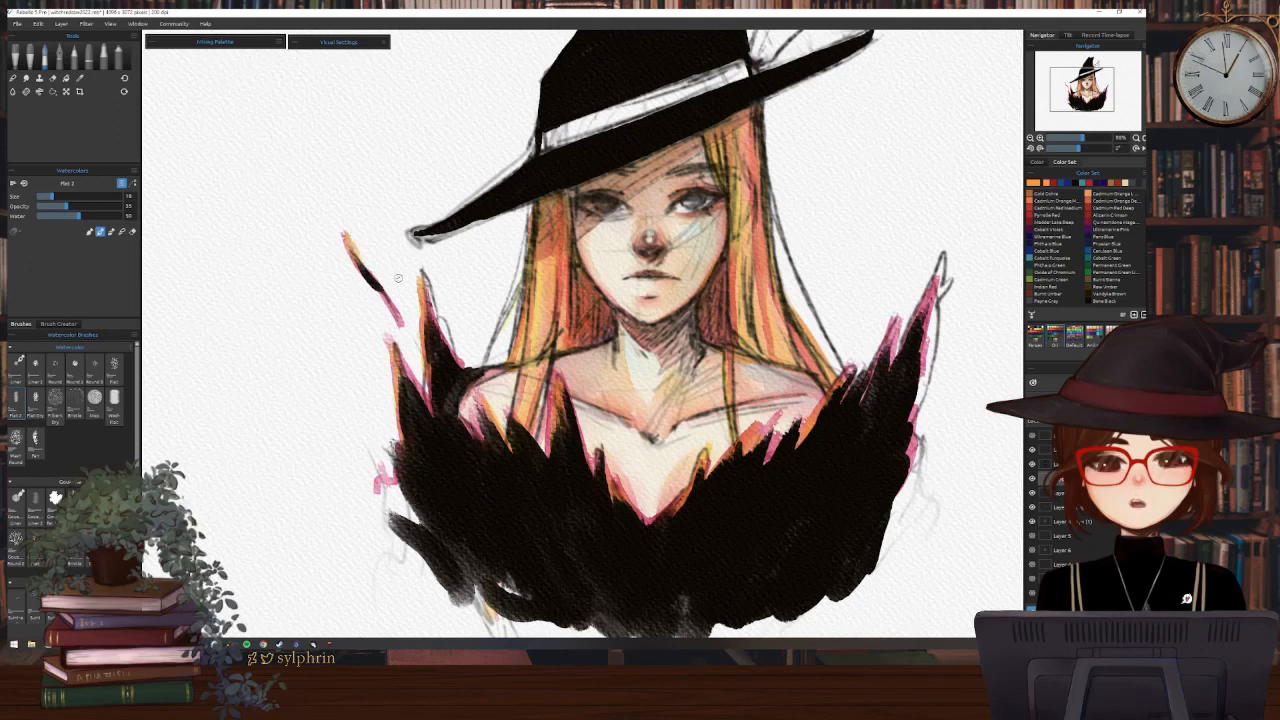
Add orange accents to the right shoulder feathers and Cobalt Turquoise strokes along their outer edge
mouse_move(935, 286)
mouse_down()
mouse_move(884, 352)
mouse_move(916, 394)
mouse_up()
click(1029, 258)
drag(933, 310, 885, 530)
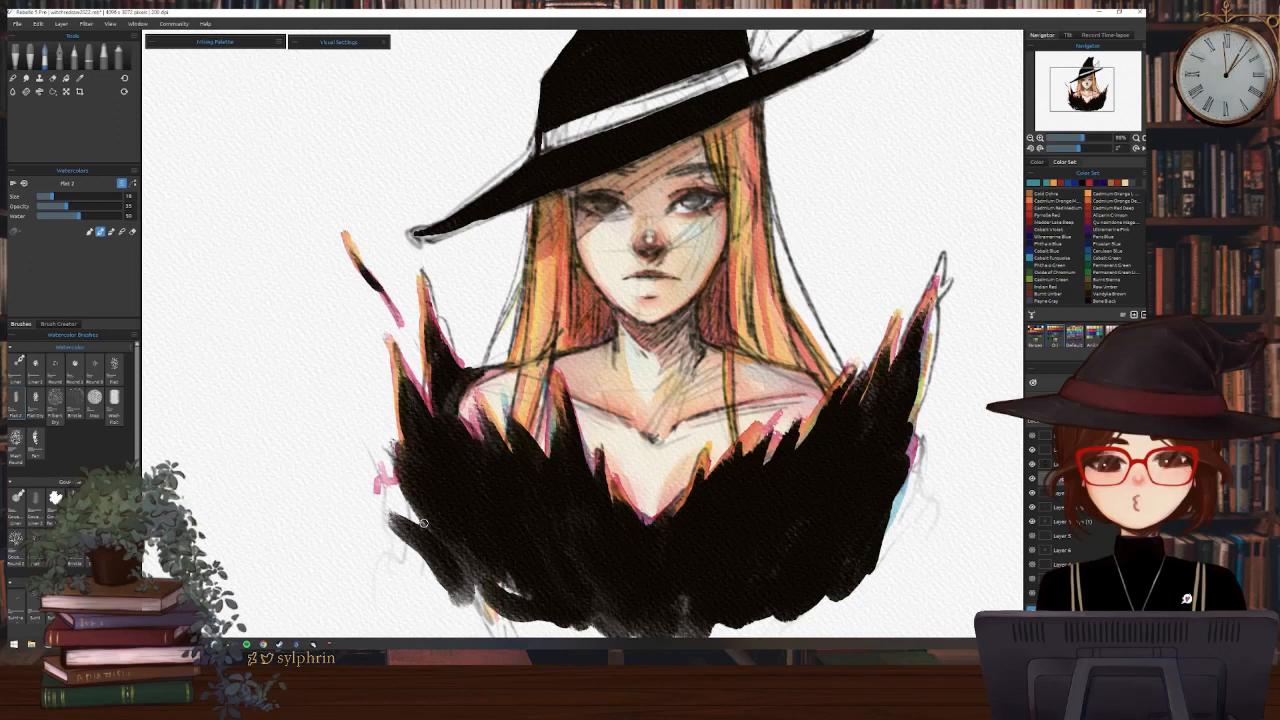
Add blue watercolor accents to the feathers along the right side of the neckline with the Flat brush
click(1068, 35)
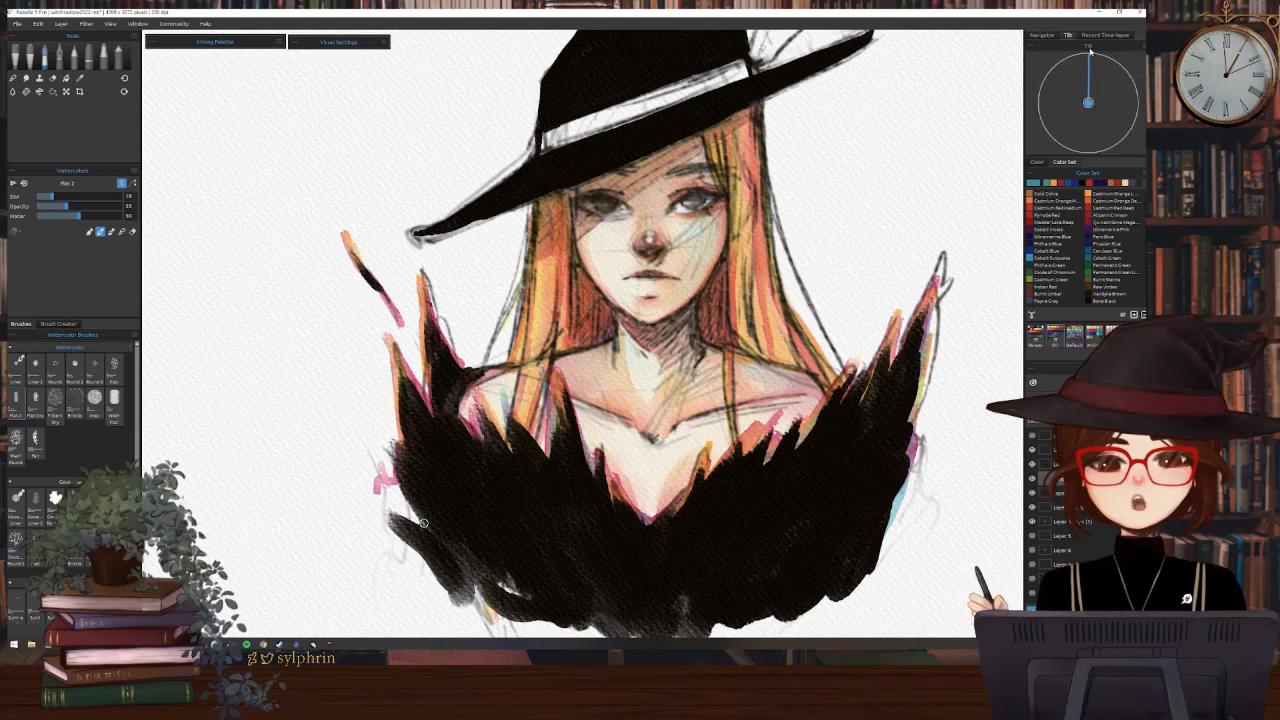
click(1043, 36)
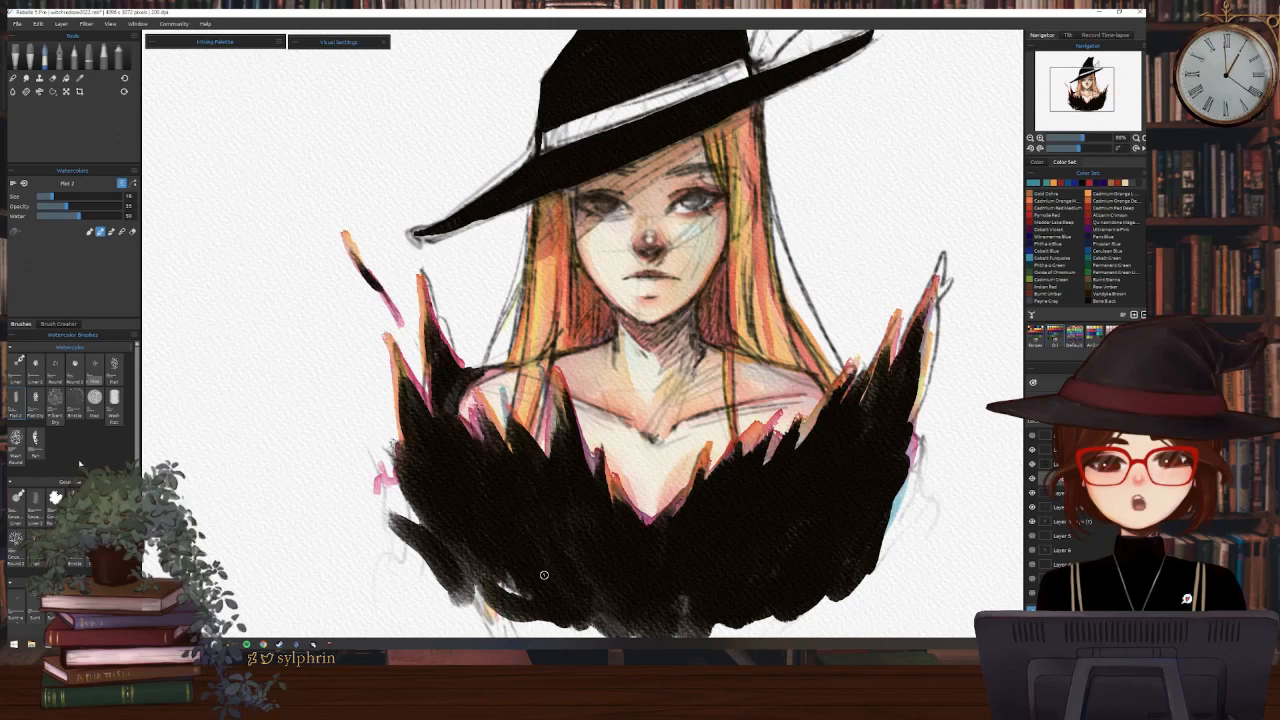
click(15, 440)
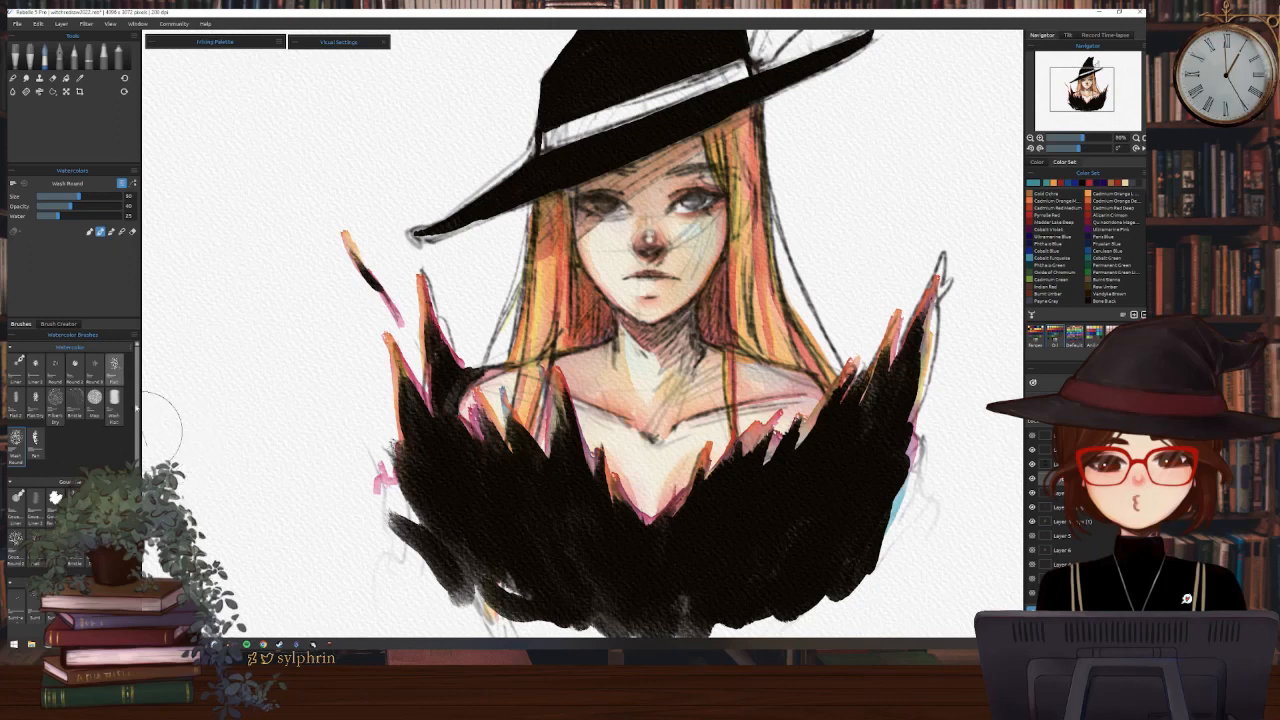
click(114, 368)
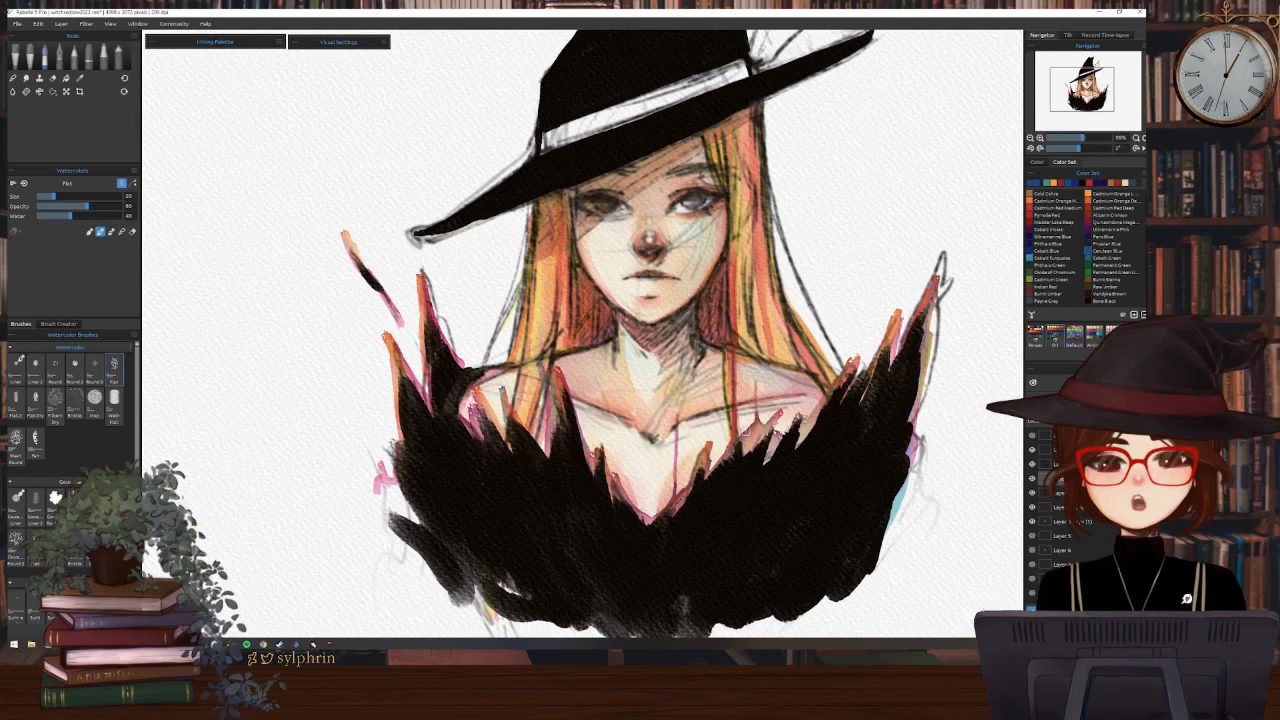
drag(762, 432, 742, 456)
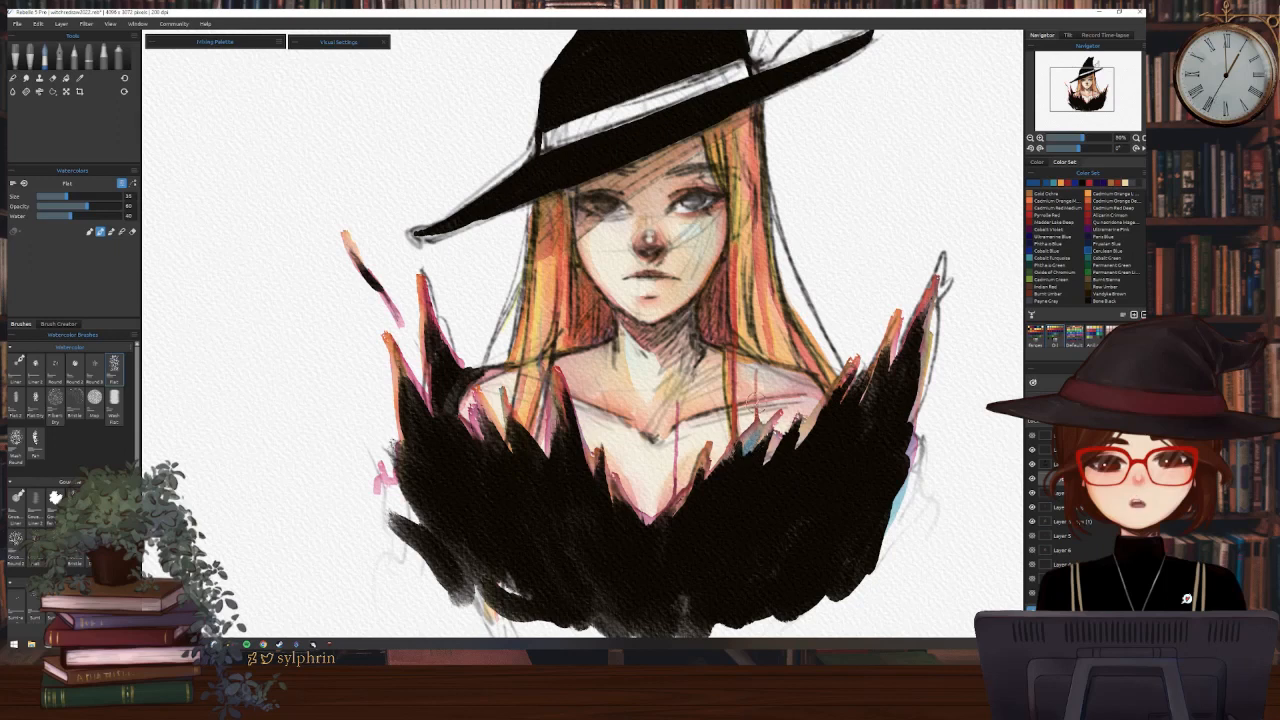
mouse_move(760, 410)
mouse_down()
mouse_move(754, 454)
mouse_move(767, 469)
mouse_up()
drag(814, 408, 799, 428)
drag(858, 359, 852, 379)
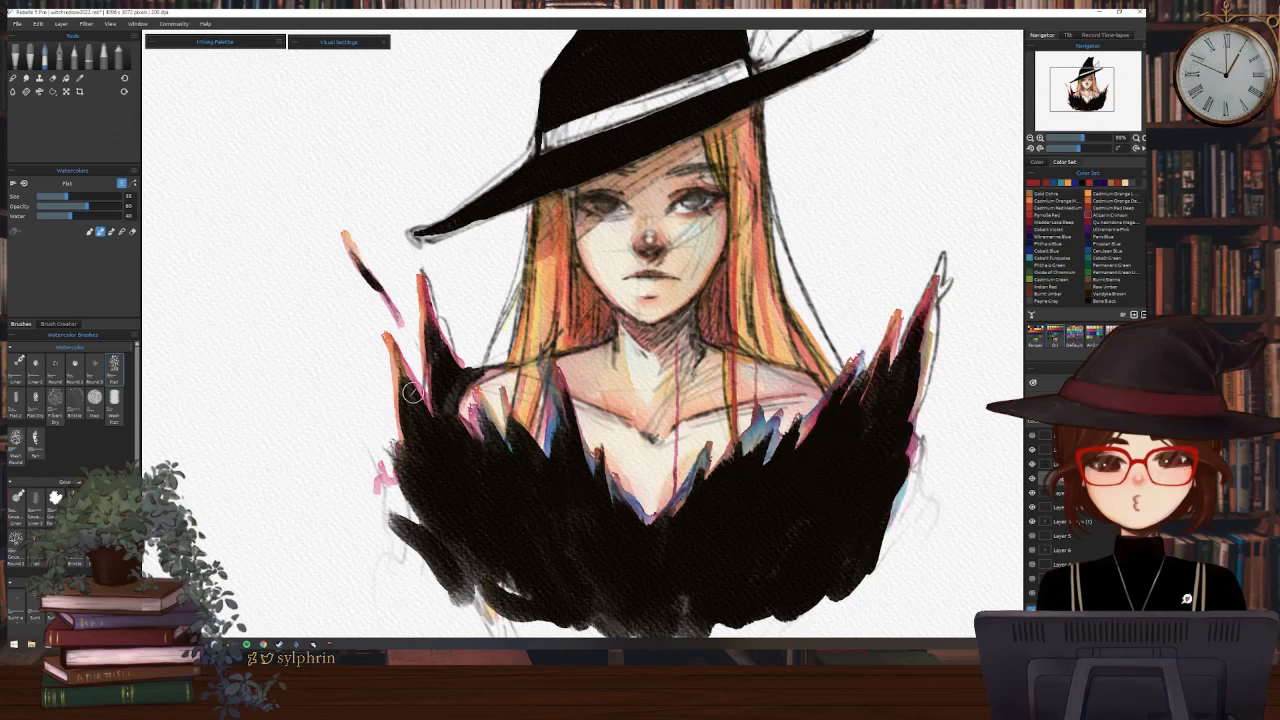
Add red and blue accents to the left shoulder feathers and blue strokes along both outer edges of the collar
mouse_move(414, 393)
mouse_down()
mouse_move(397, 366)
mouse_move(439, 431)
mouse_up()
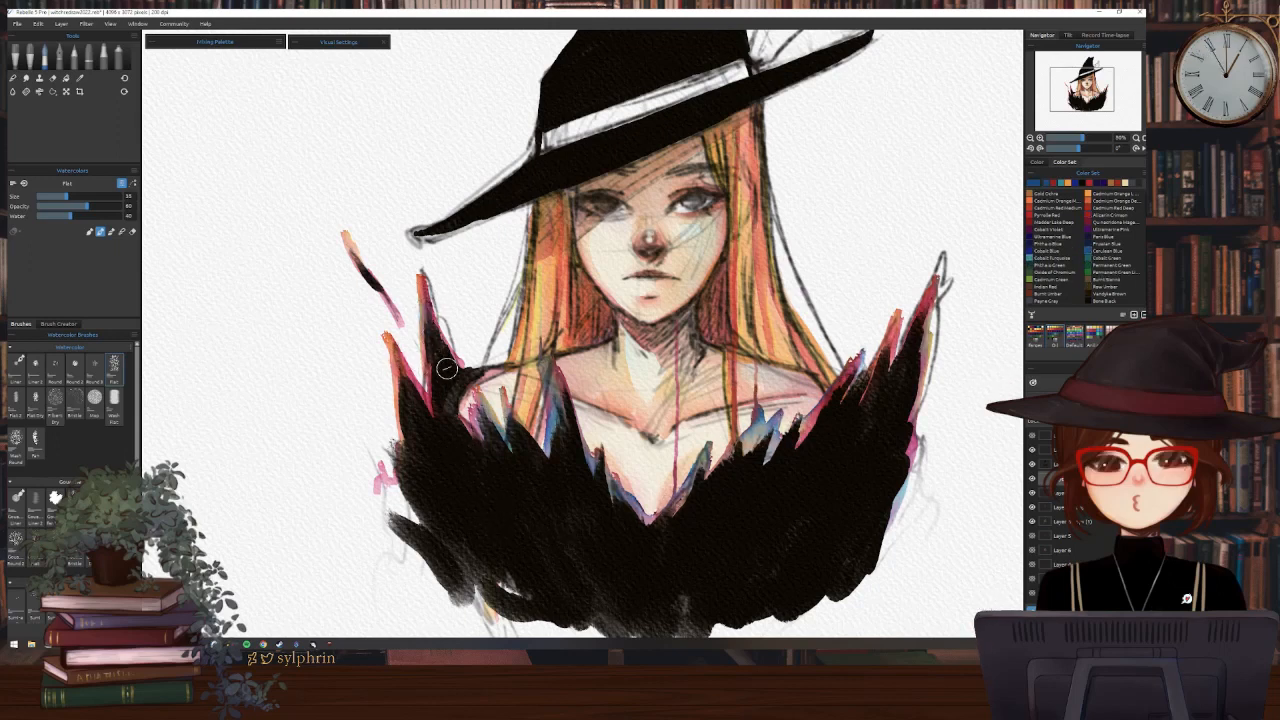
mouse_move(447, 368)
mouse_down()
mouse_move(460, 374)
mouse_move(467, 438)
mouse_up()
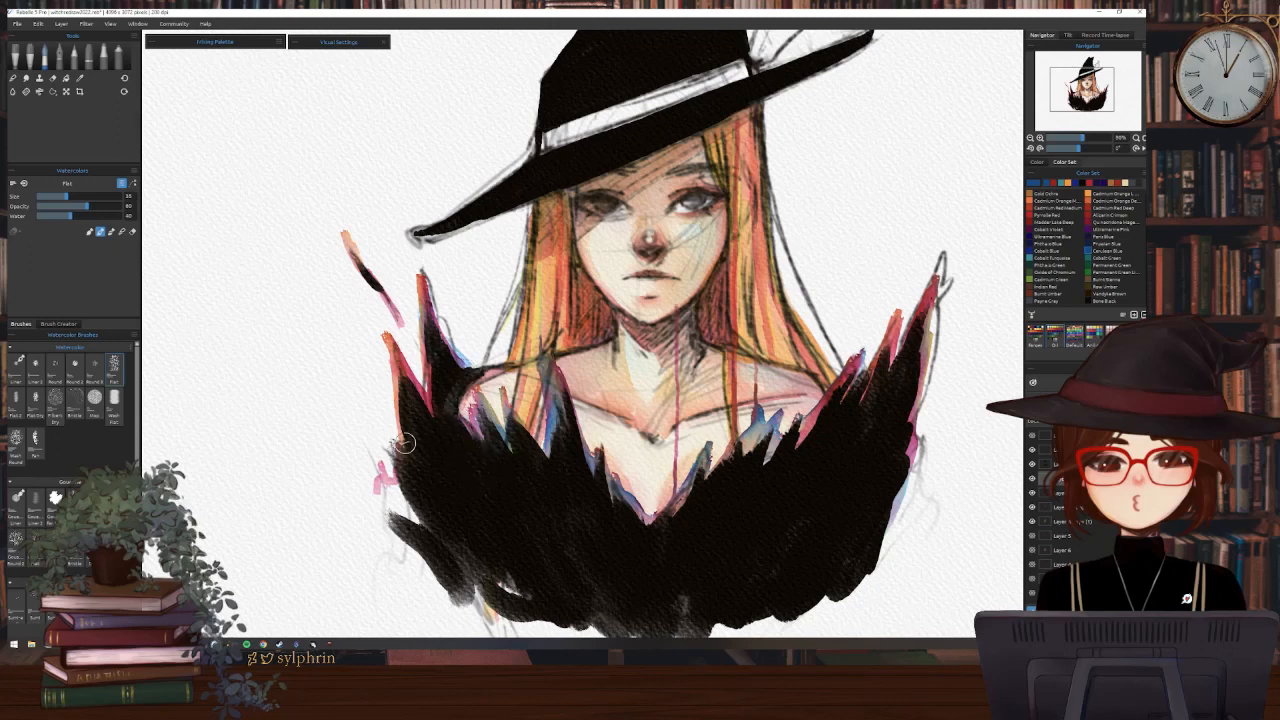
mouse_move(400, 466)
mouse_down()
mouse_move(423, 528)
mouse_move(385, 401)
mouse_up()
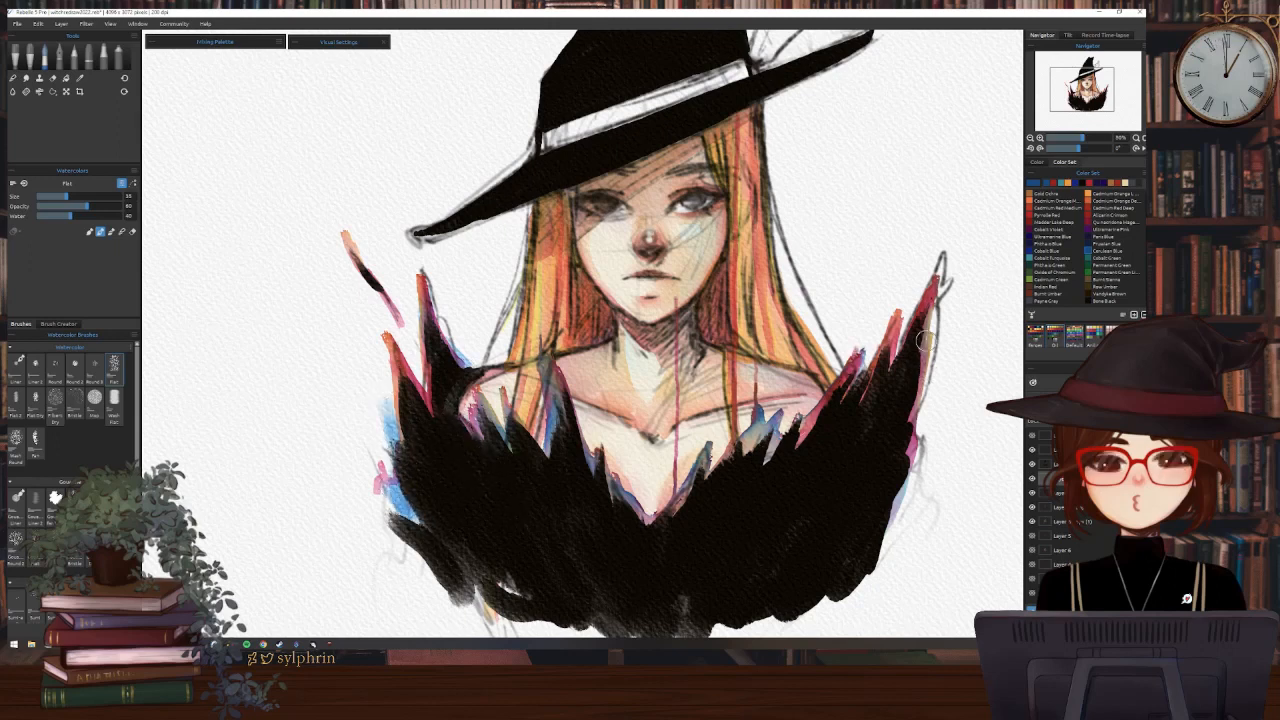
drag(926, 341, 898, 512)
drag(402, 528, 428, 565)
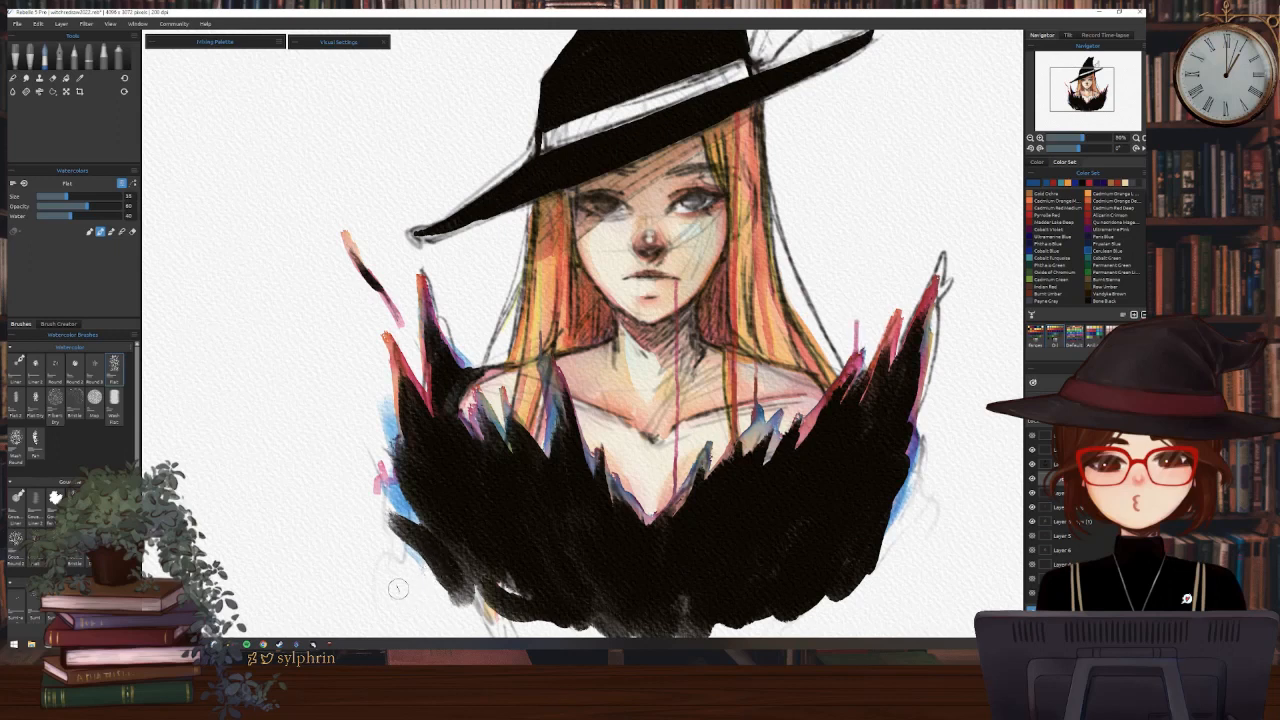
key([)
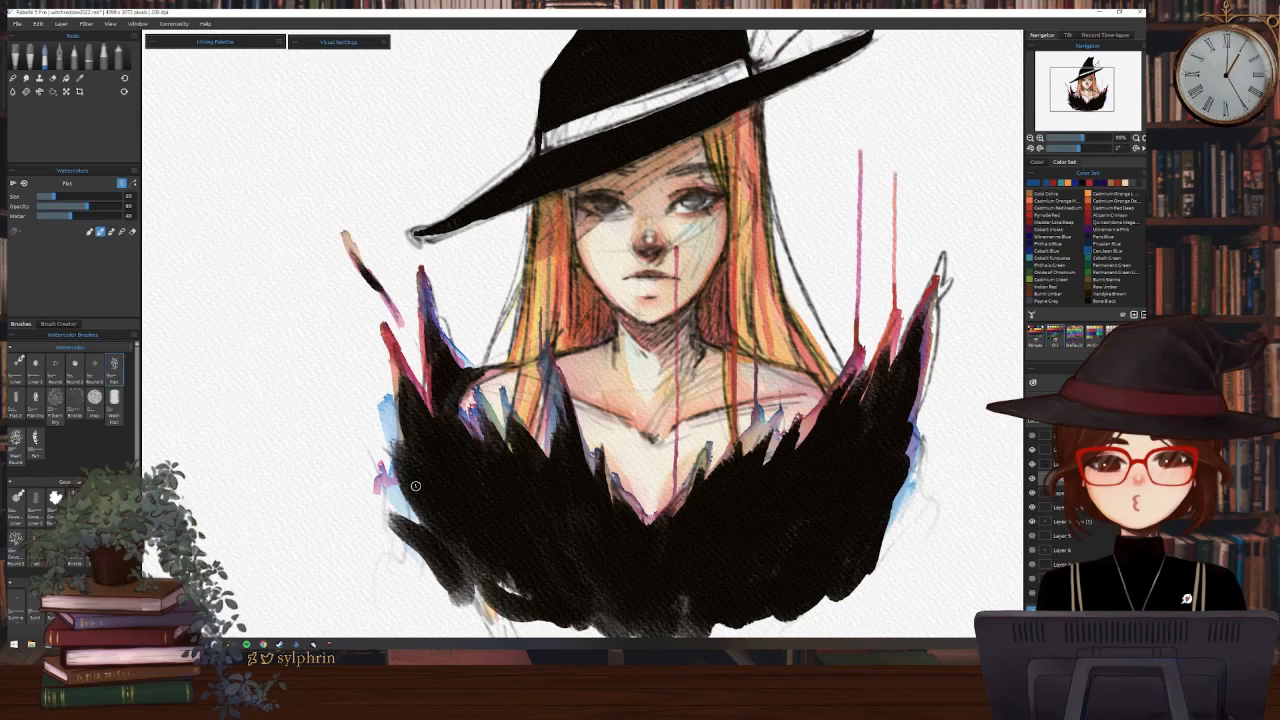
Hide the black hat and collar, feather accent and dark line layers, keeping the colored skin and hair with the faint pencil sketch
click(1031, 137)
click(1031, 137)
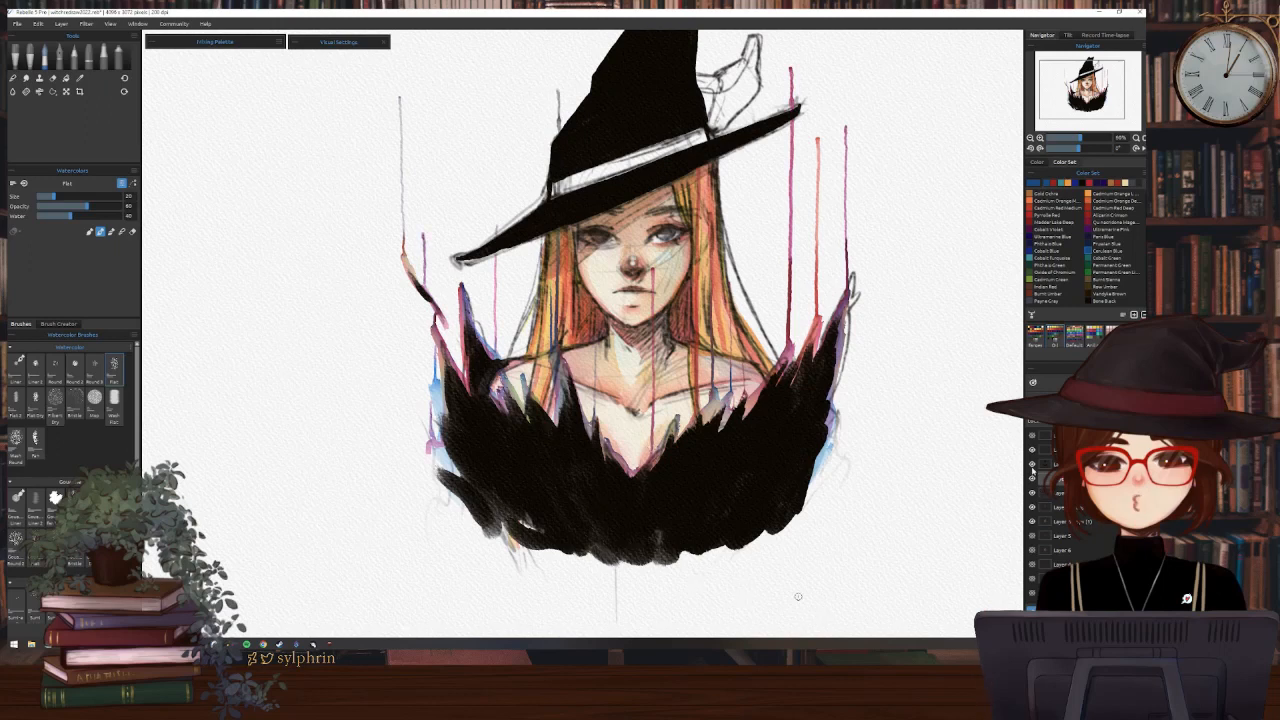
click(1032, 464)
click(1032, 478)
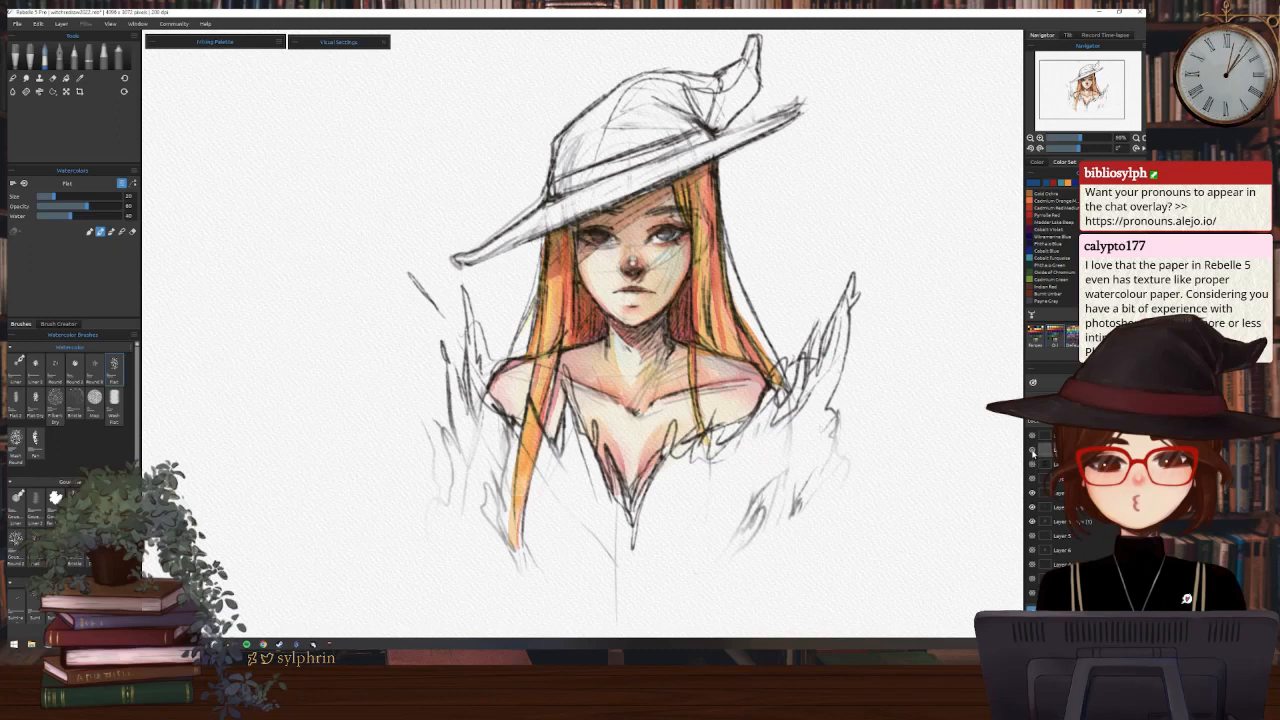
click(1033, 493)
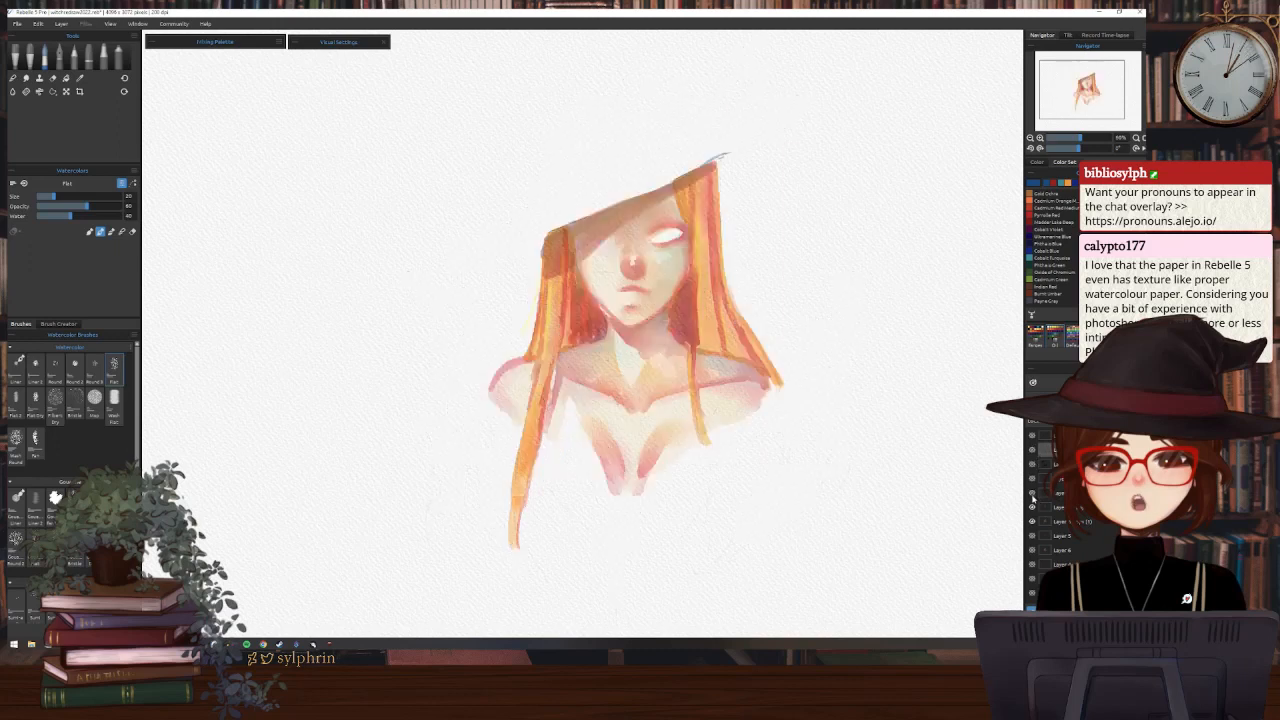
click(1033, 493)
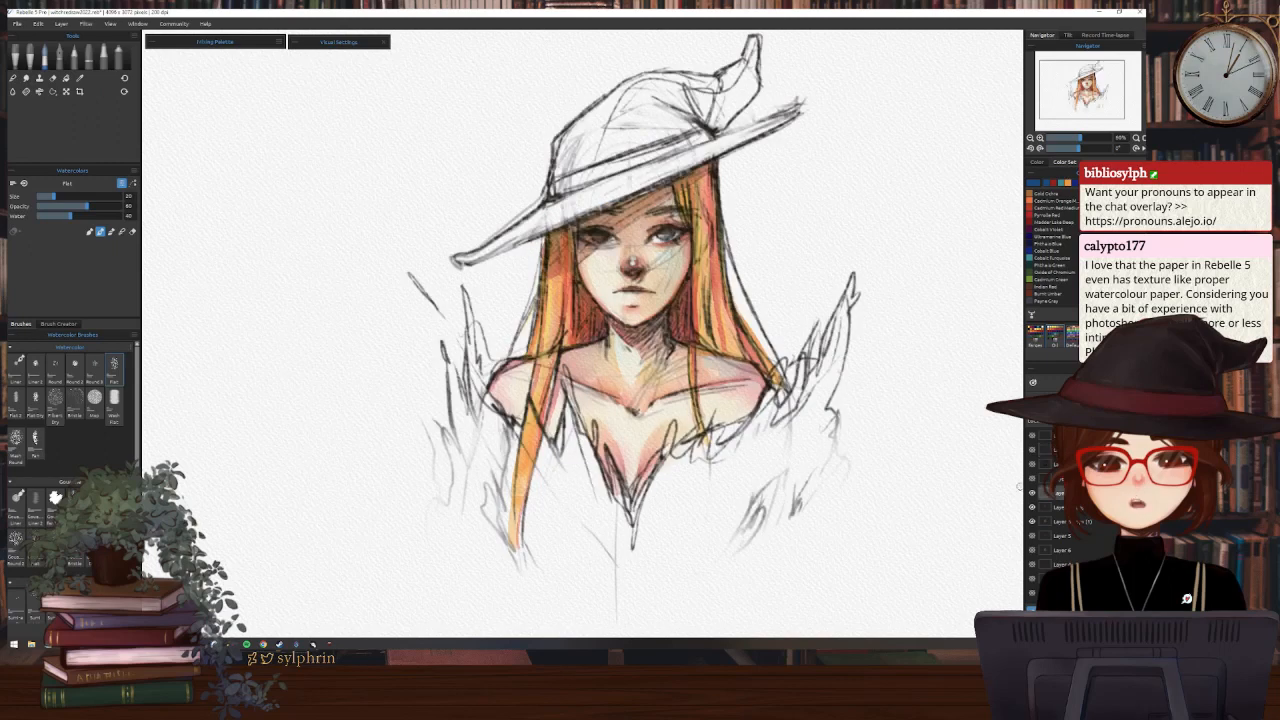
click(1033, 493)
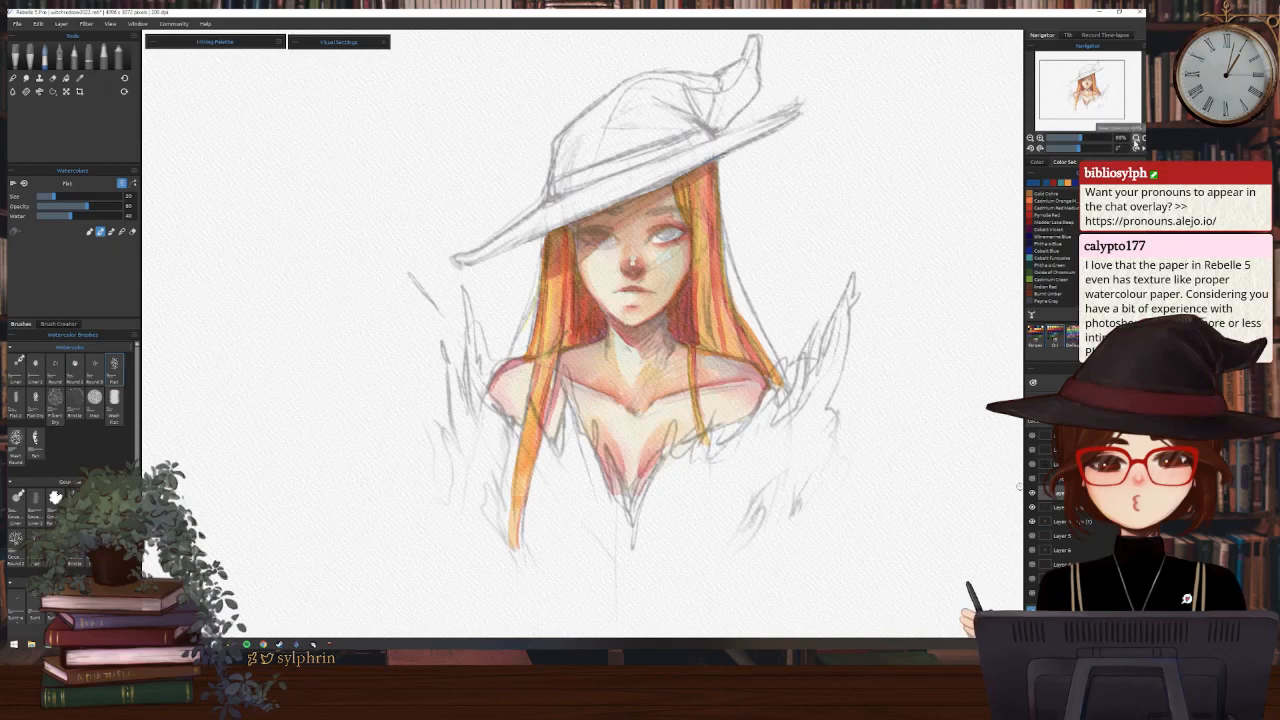
Draw thin red flyaway strands along the outer edge of the left hair with the Liner brush
key(ctrl+1)
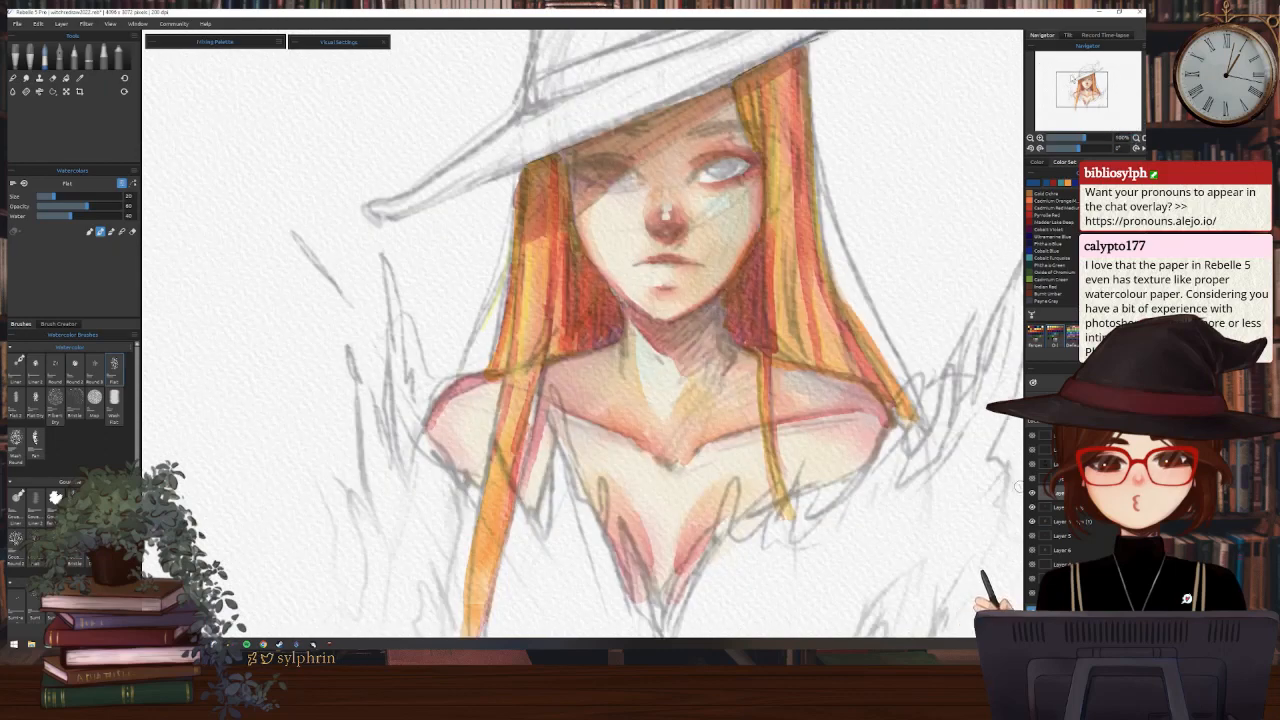
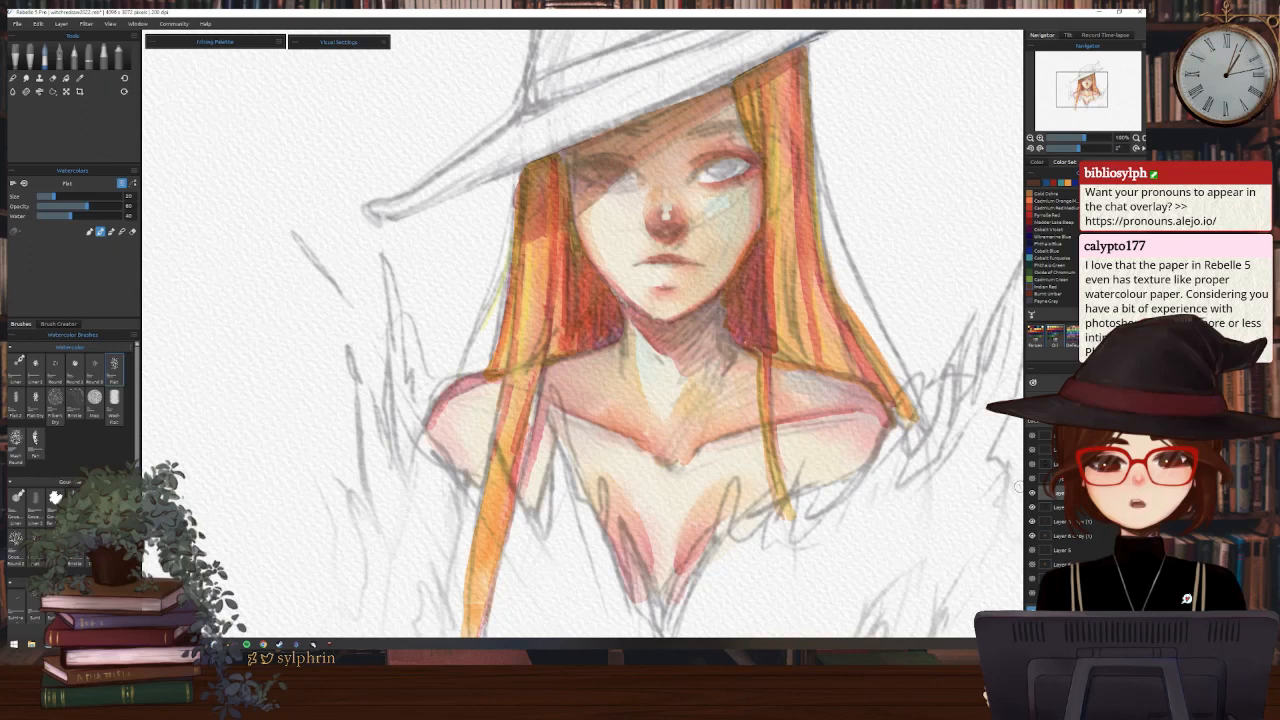
click(1030, 138)
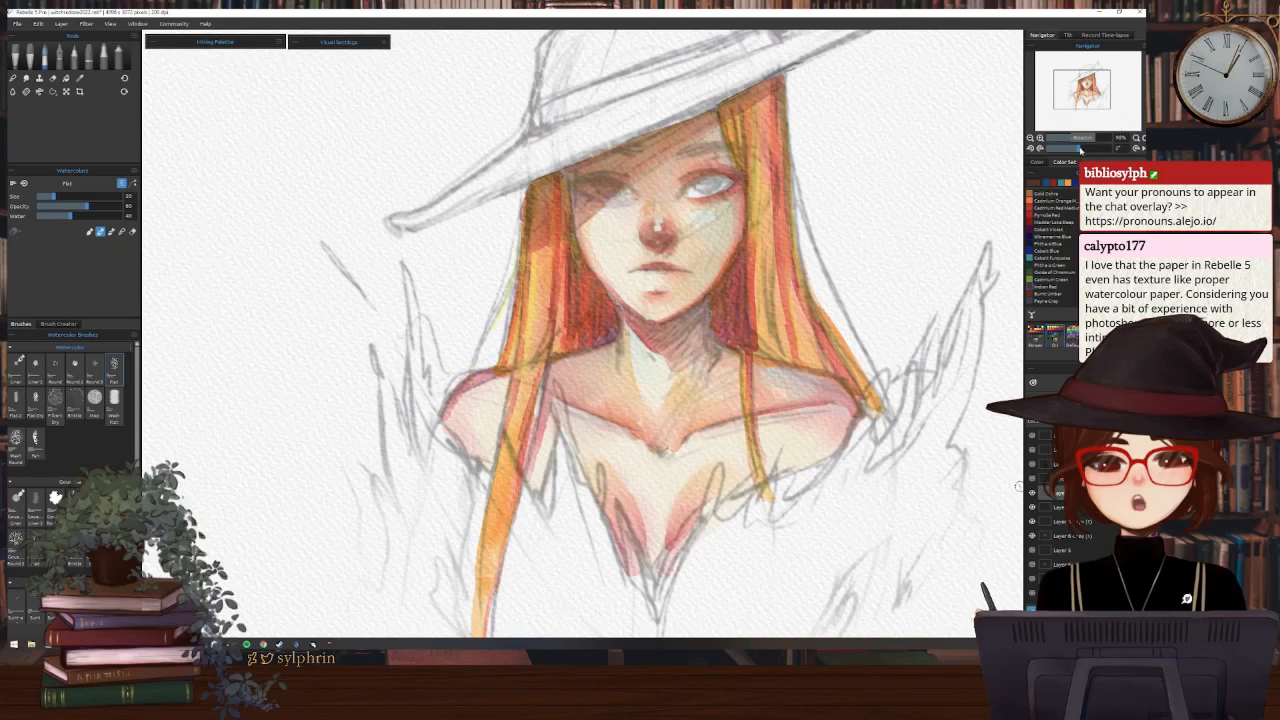
drag(1078, 148, 1089, 148)
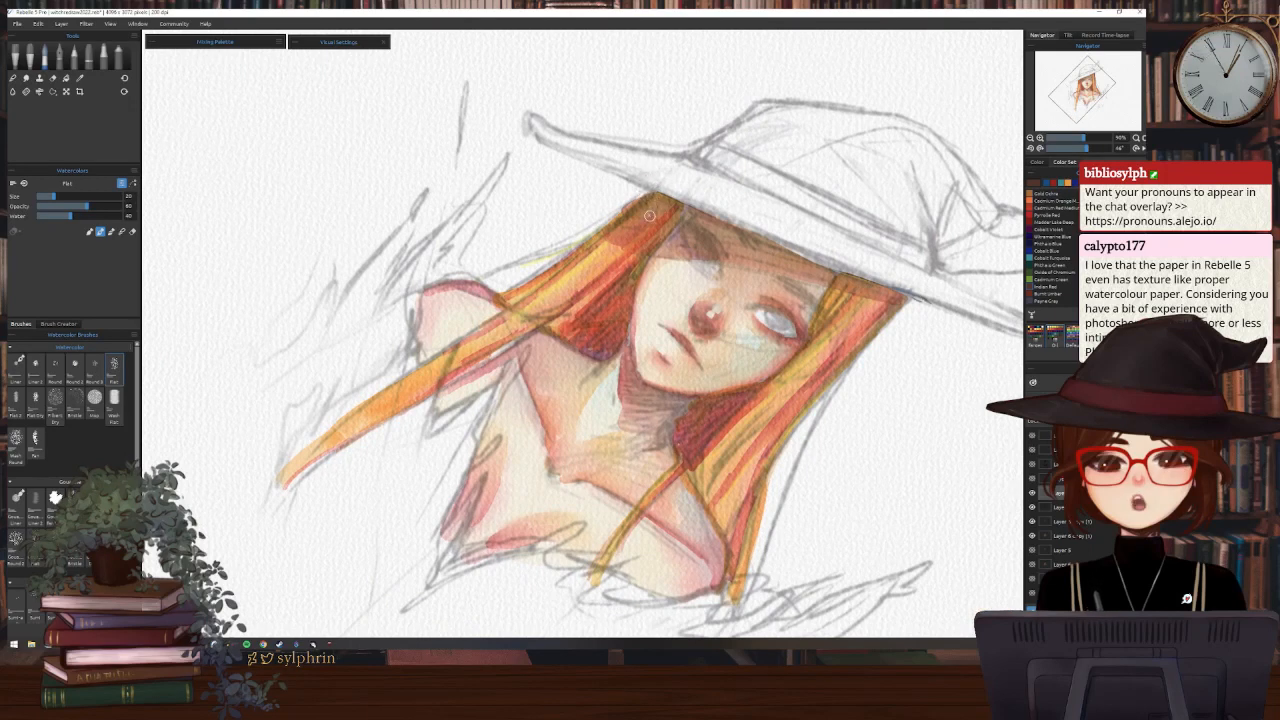
click(16, 364)
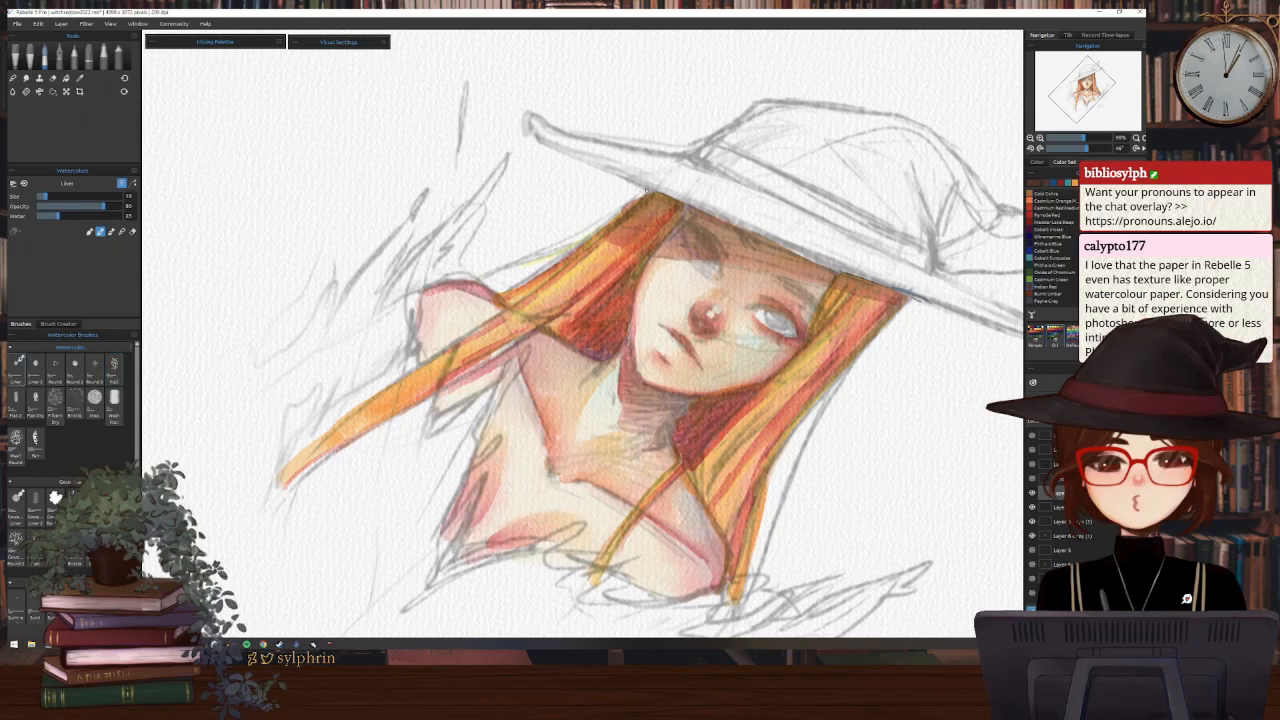
drag(645, 193, 579, 243)
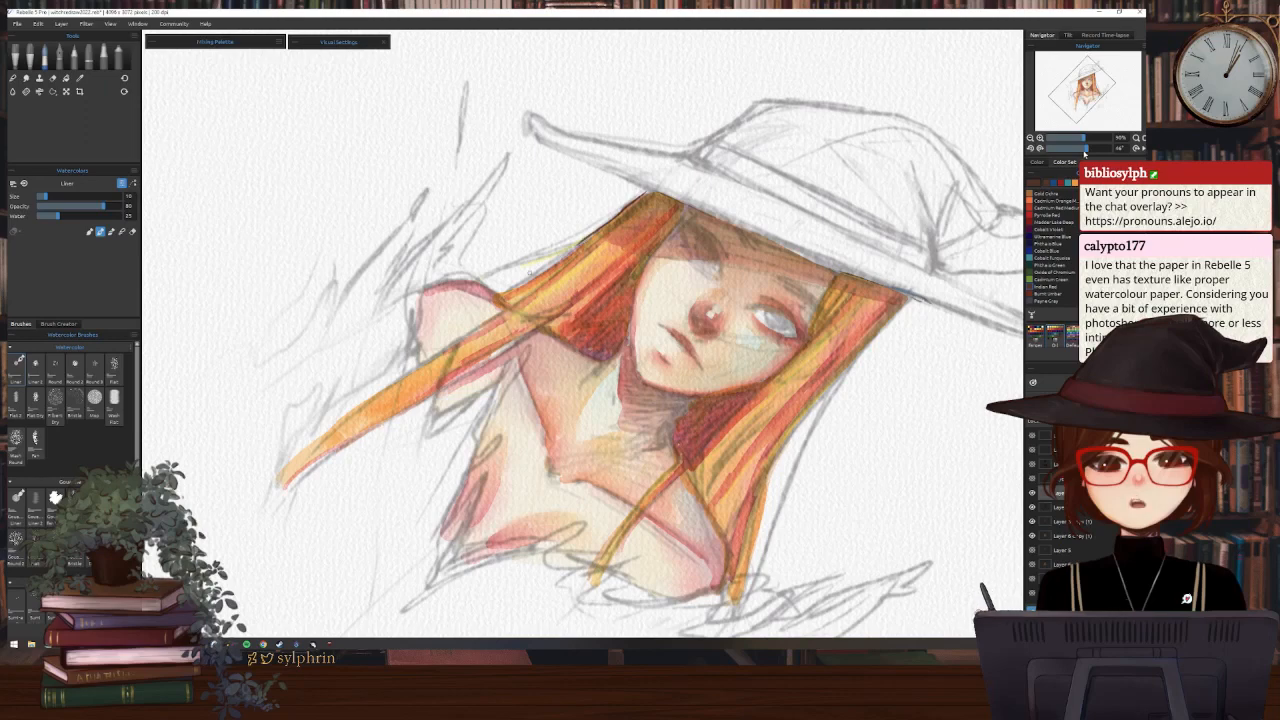
drag(1081, 149, 1086, 149)
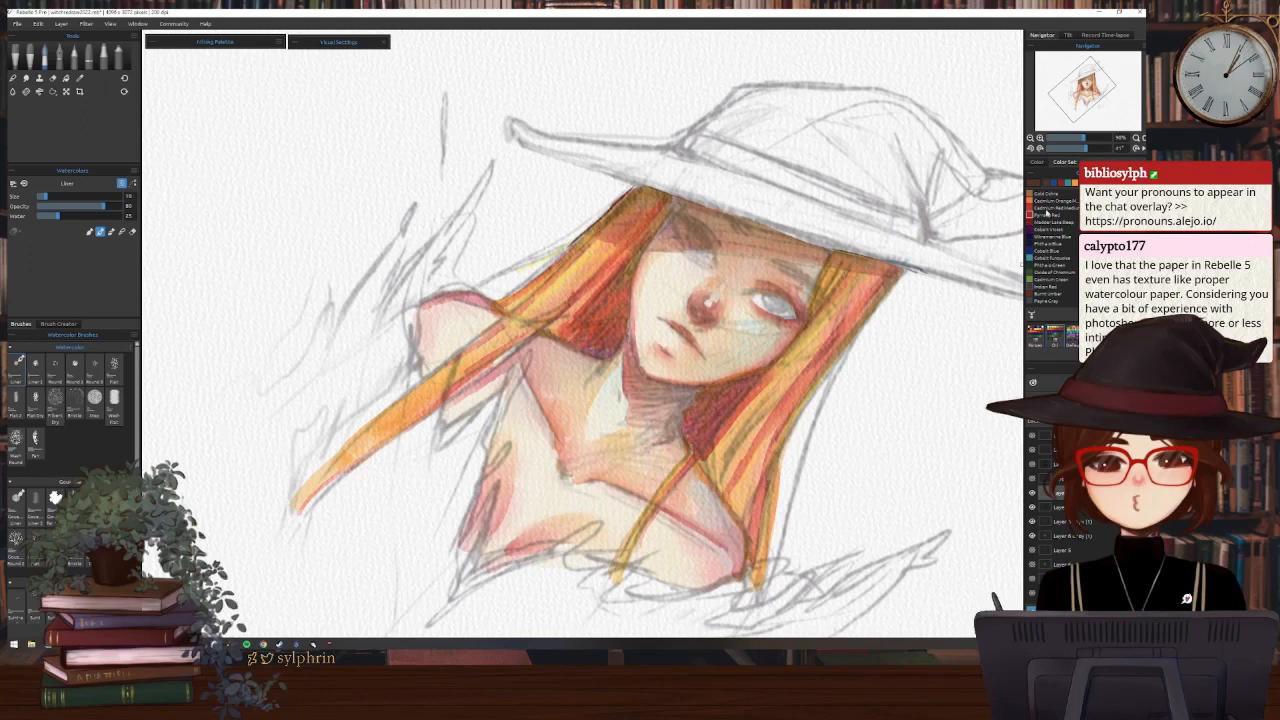
drag(478, 287, 572, 240)
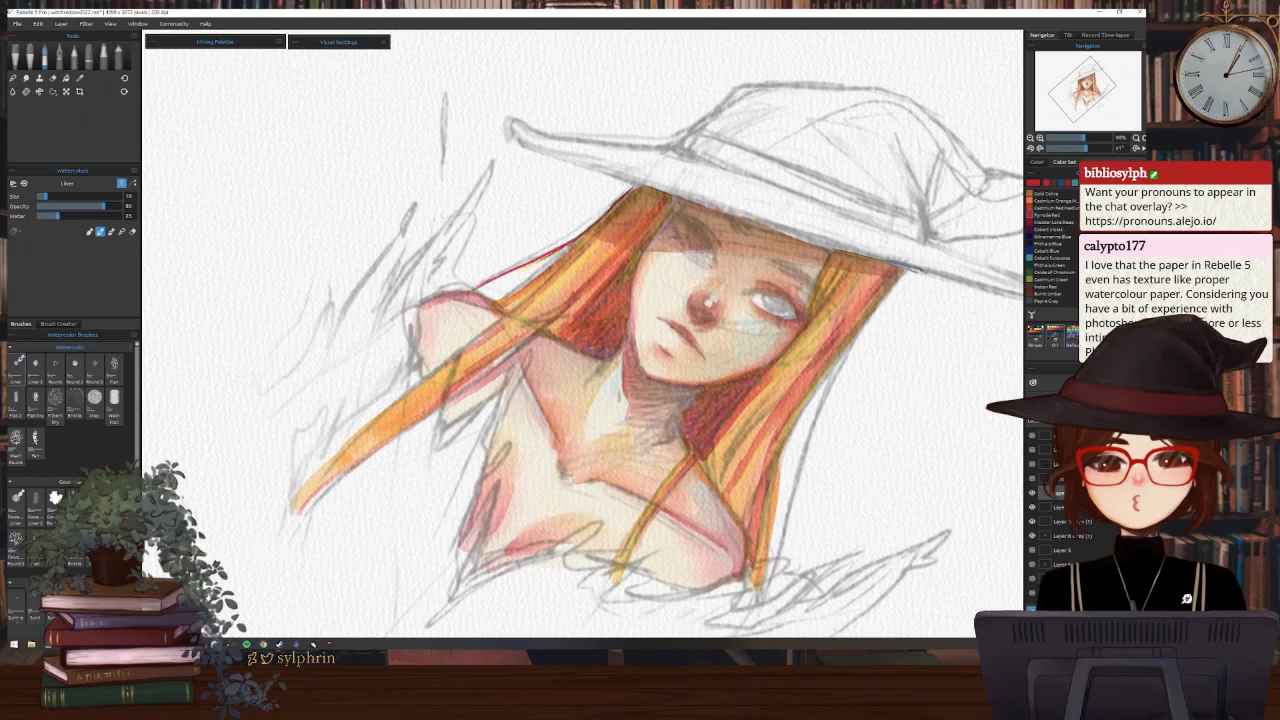
drag(524, 284, 503, 303)
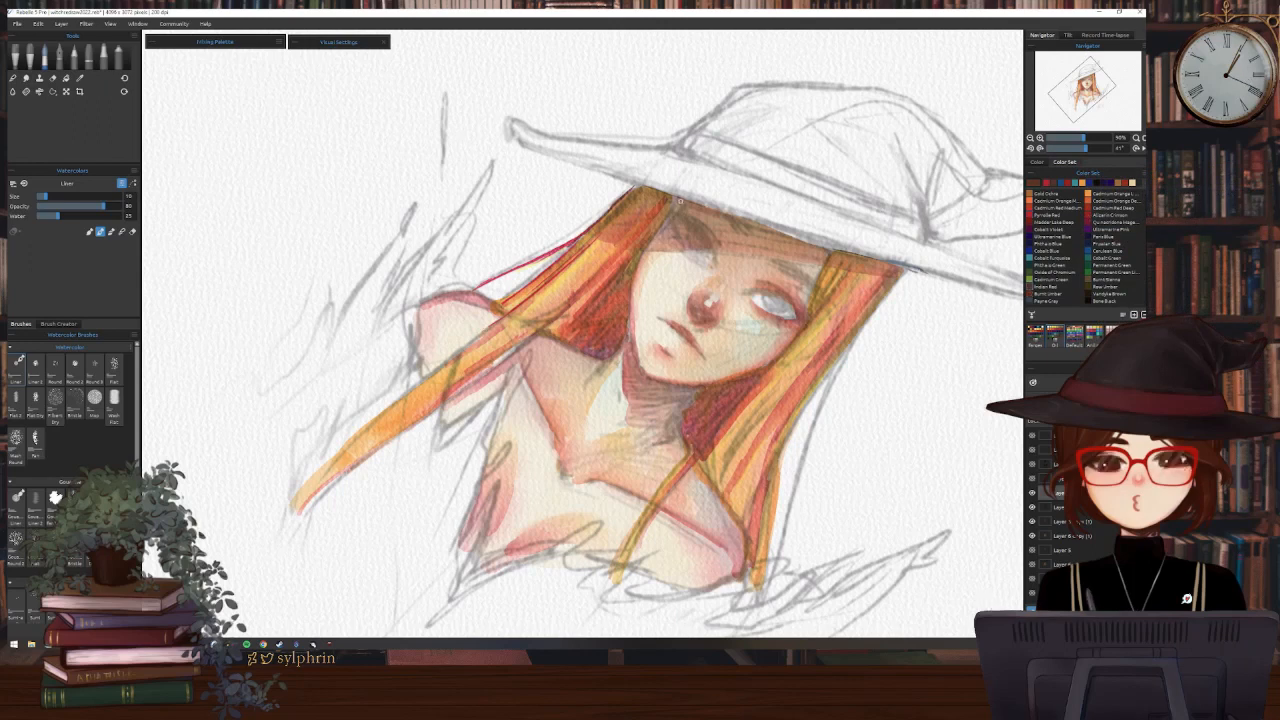
Draw fine dark lines down the long left front lock to define its edges and inner strands
drag(650, 236, 620, 270)
drag(593, 284, 398, 440)
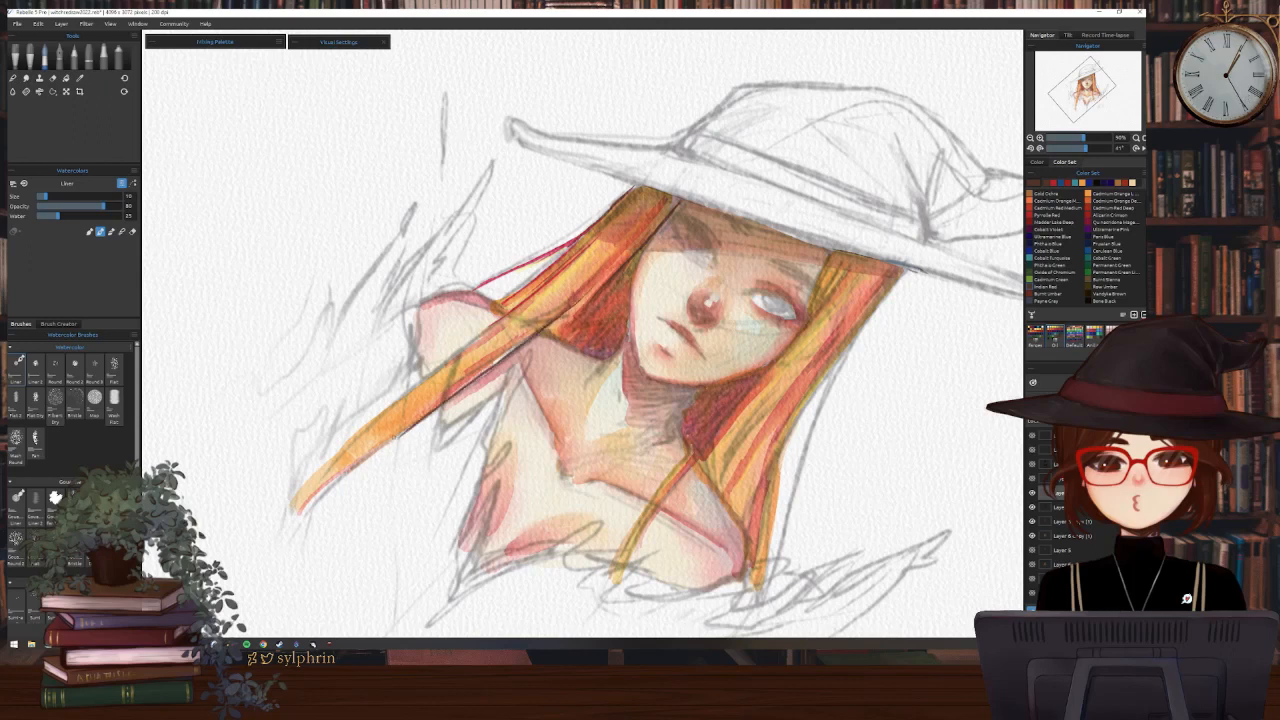
drag(606, 228, 400, 398)
mouse_move(606, 268)
mouse_down()
mouse_move(390, 413)
mouse_move(320, 490)
mouse_up()
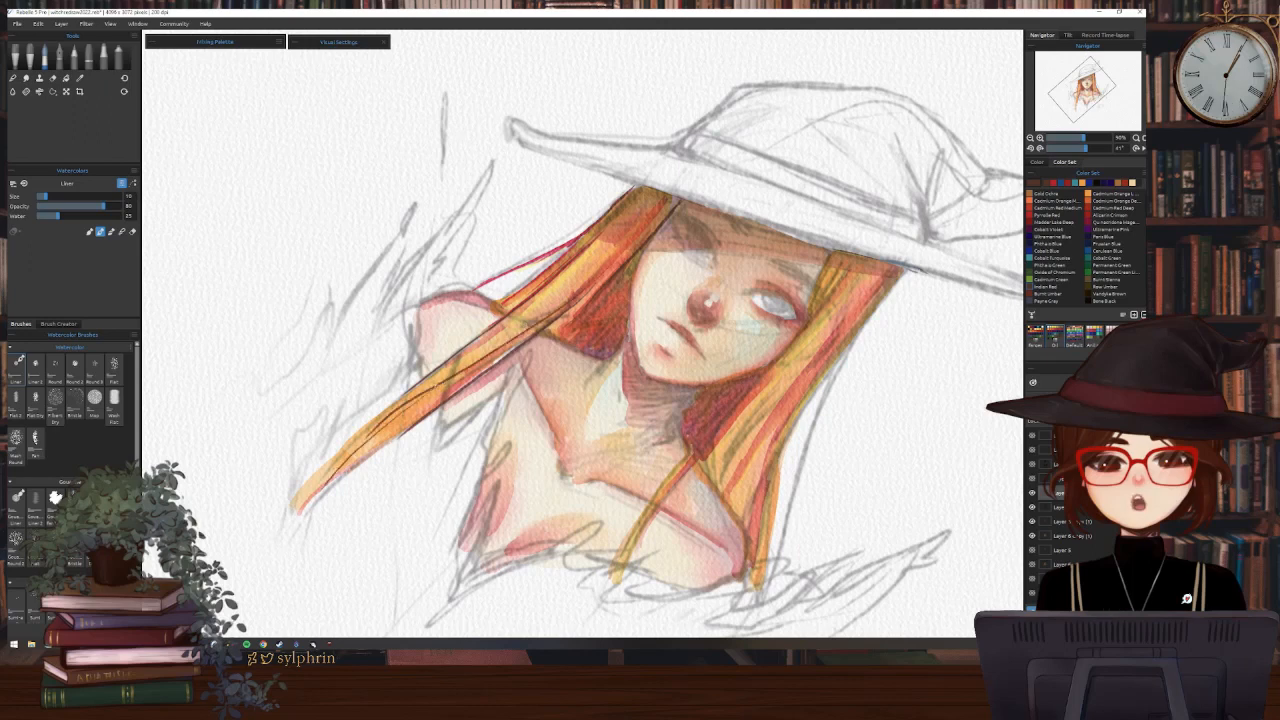
drag(438, 386, 390, 422)
drag(576, 240, 512, 294)
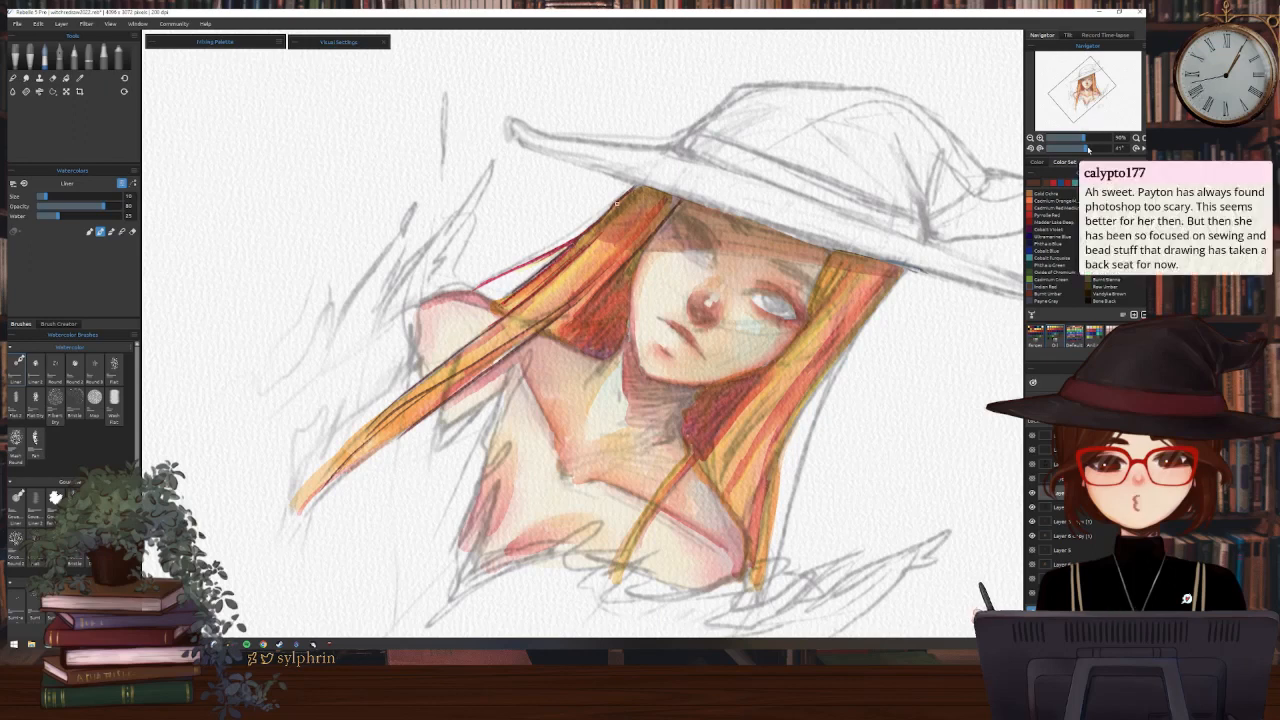
Rotate the canvas nearly upside down and add dark strand lines to the left hair from the hat brim downward
drag(1088, 148, 1051, 142)
drag(617, 204, 508, 302)
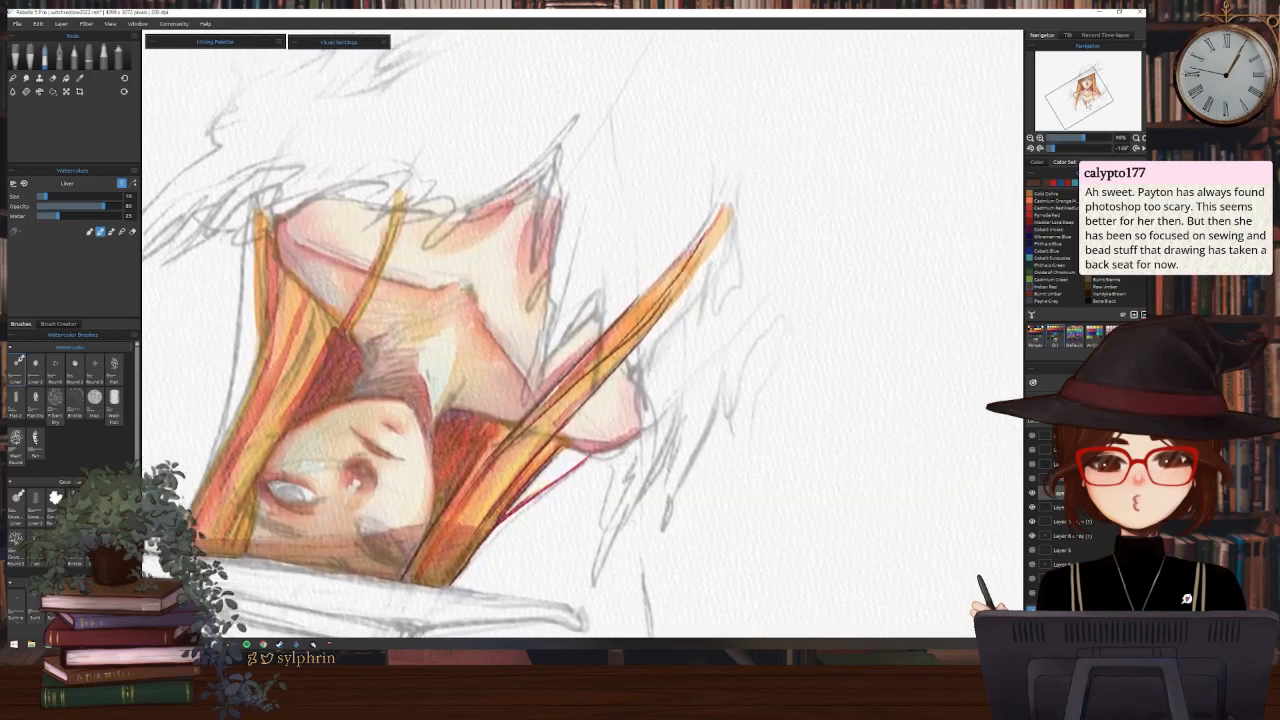
drag(420, 550, 626, 383)
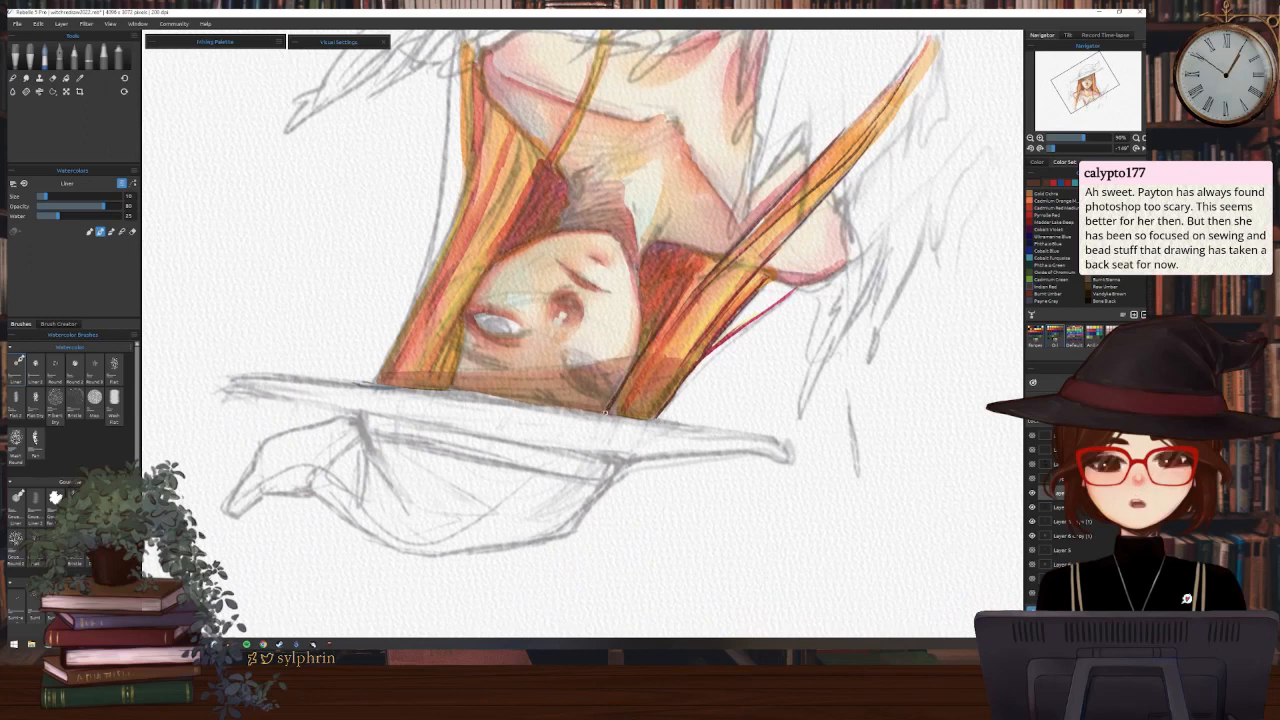
drag(612, 411, 638, 379)
drag(632, 413, 688, 336)
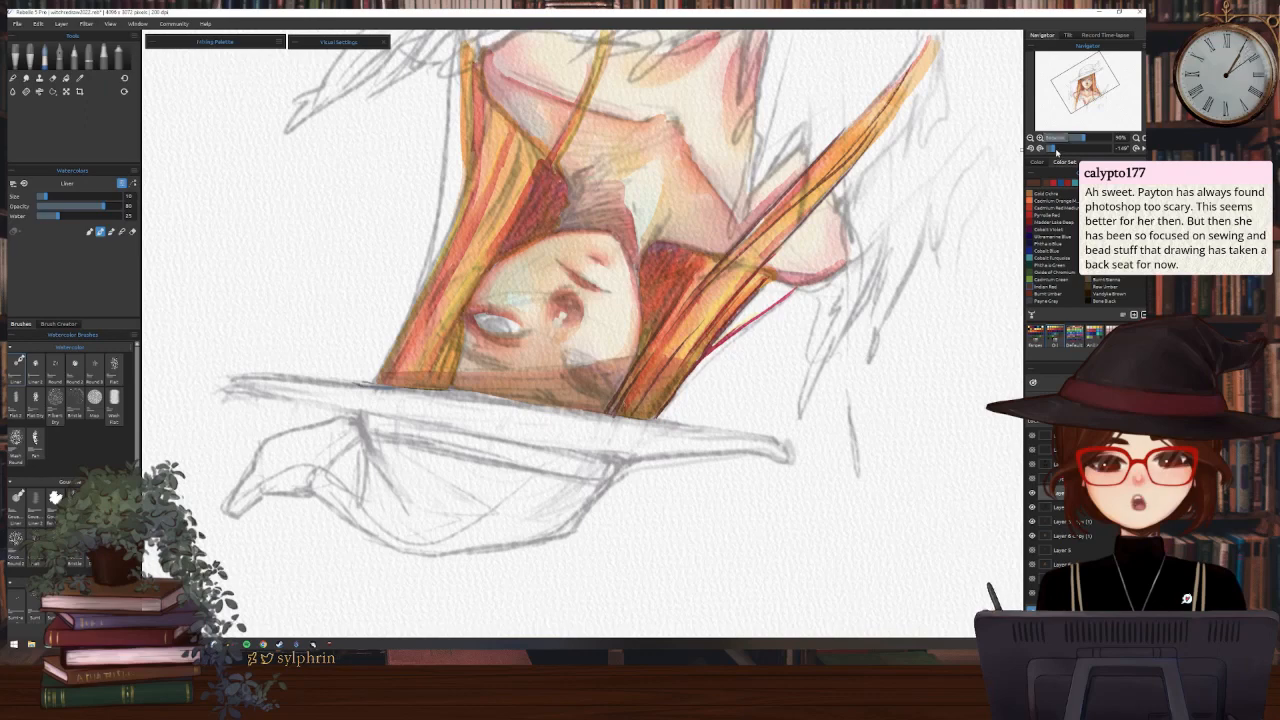
Rotate the canvas back upright and add dark lines to the thin right front lock and the hair beneath the brim
drag(1053, 148, 1077, 149)
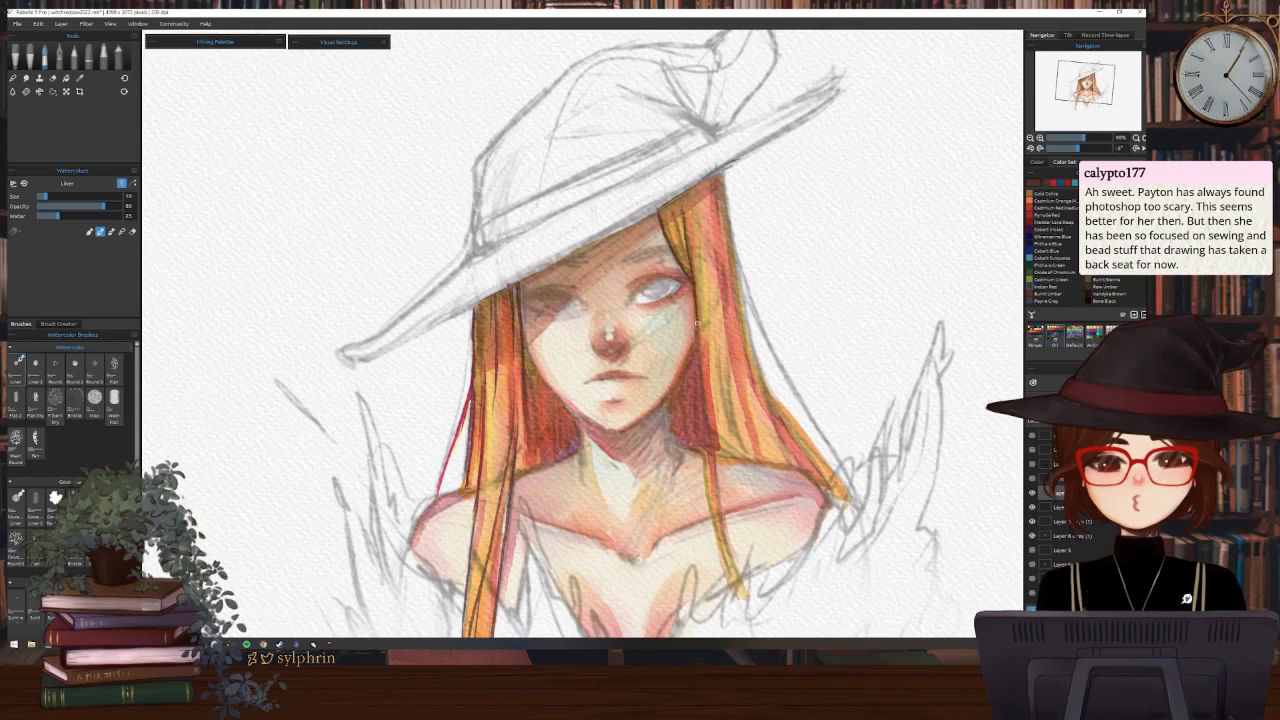
drag(708, 474, 744, 600)
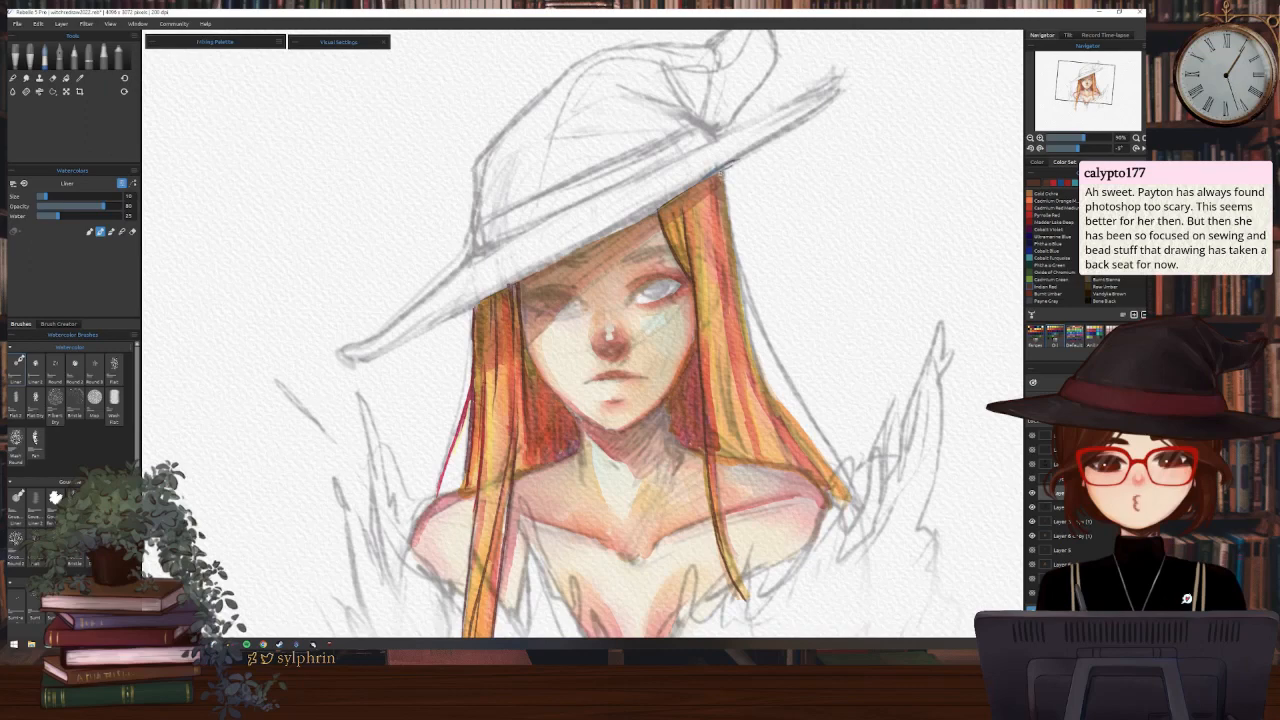
drag(722, 175, 728, 204)
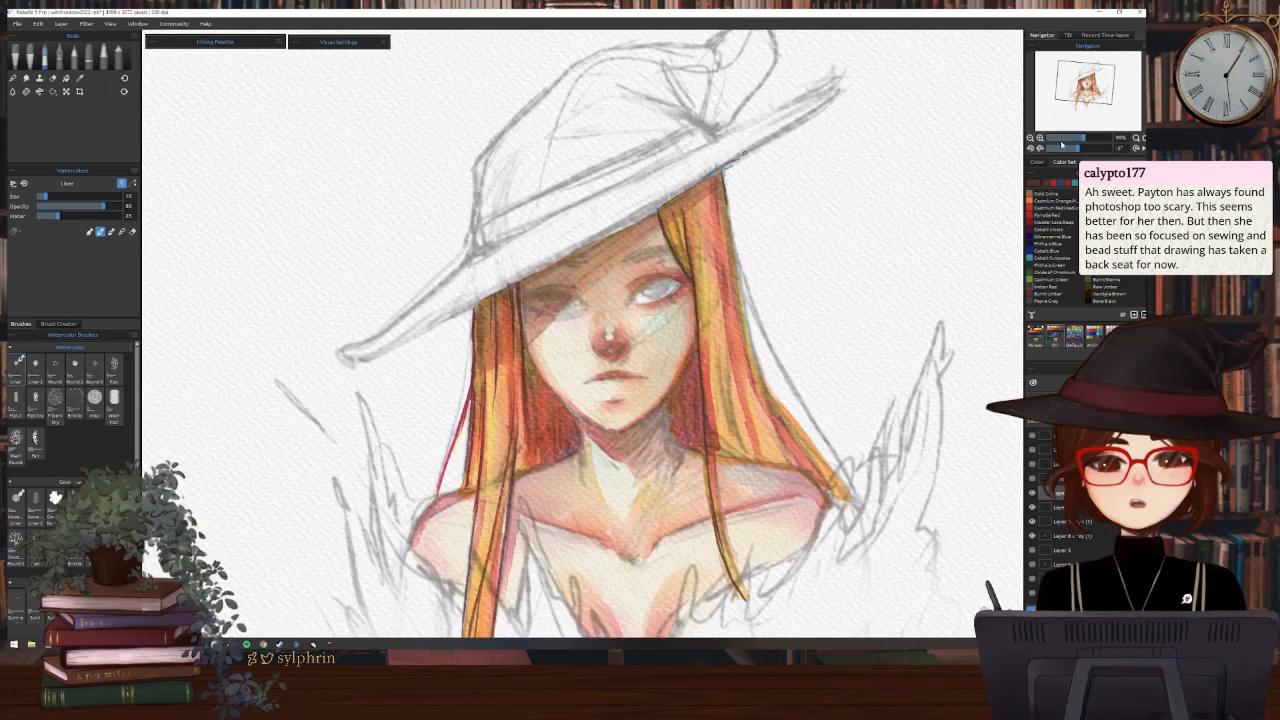
Turn the canvas nearly upside down, define the right hair's outer edge with fine dark lines, and reset the rotation
drag(1078, 148, 1049, 148)
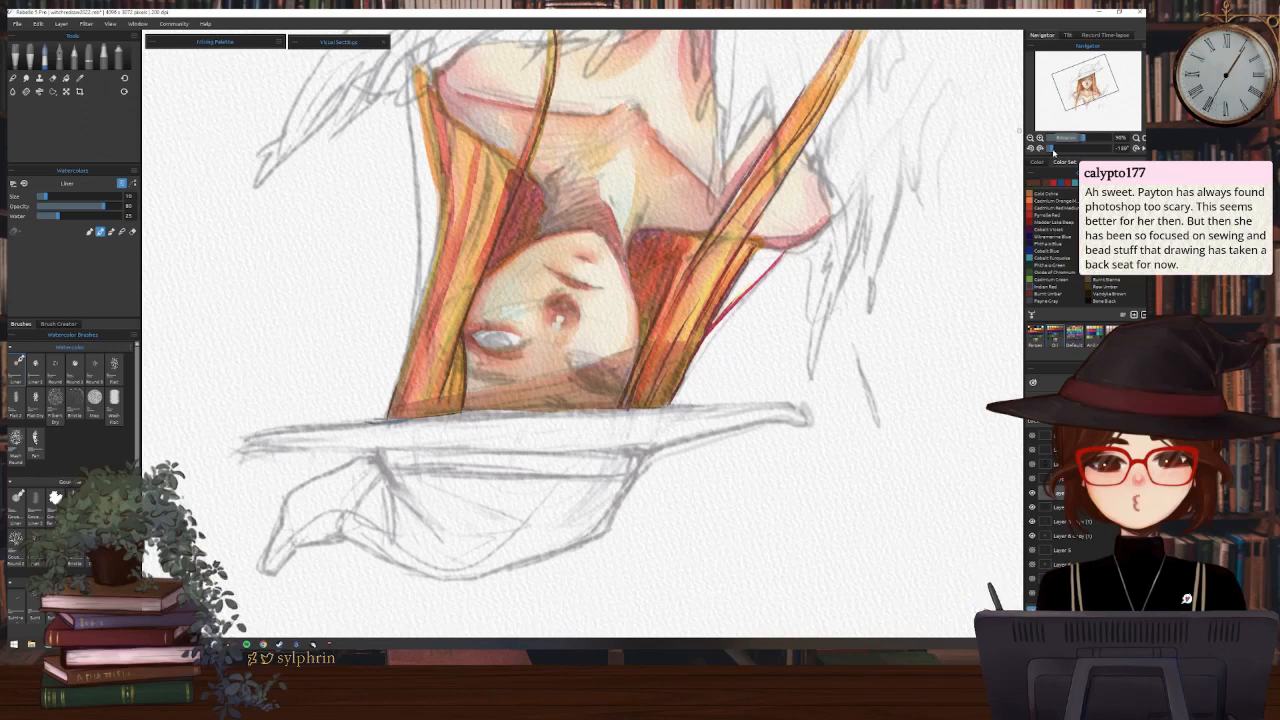
drag(1049, 148, 1051, 148)
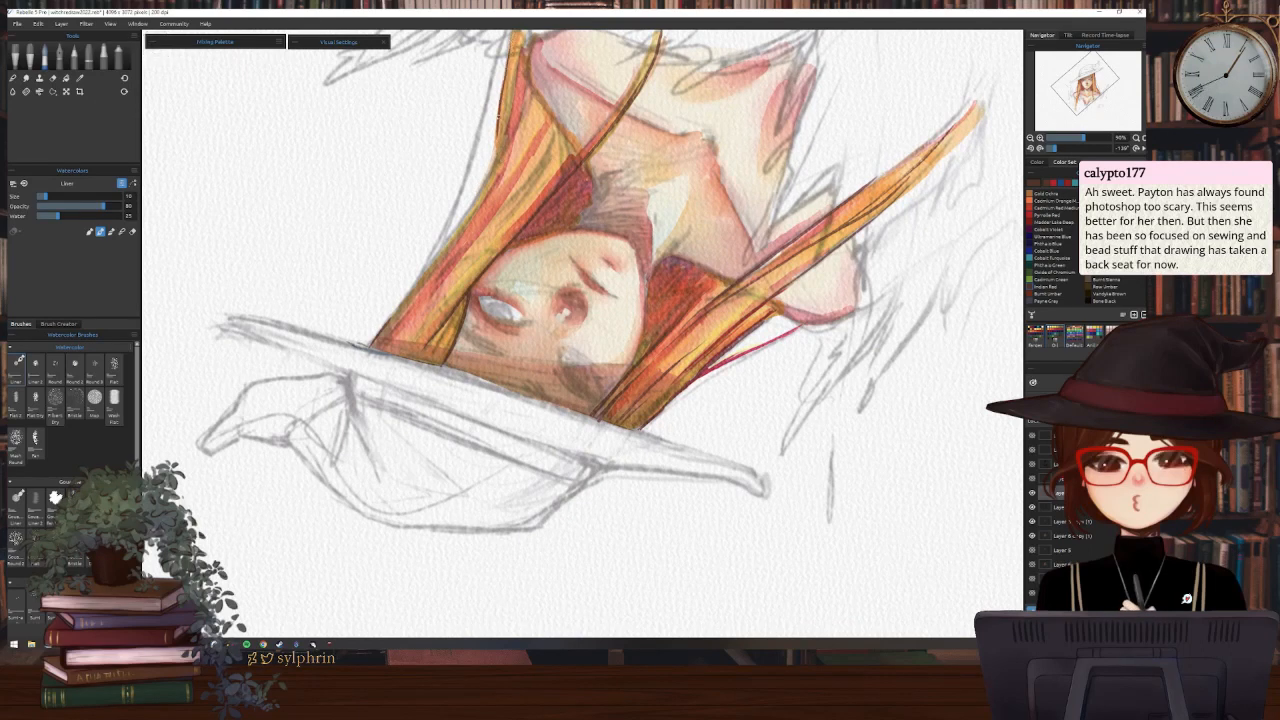
drag(499, 132, 453, 240)
drag(421, 281, 389, 321)
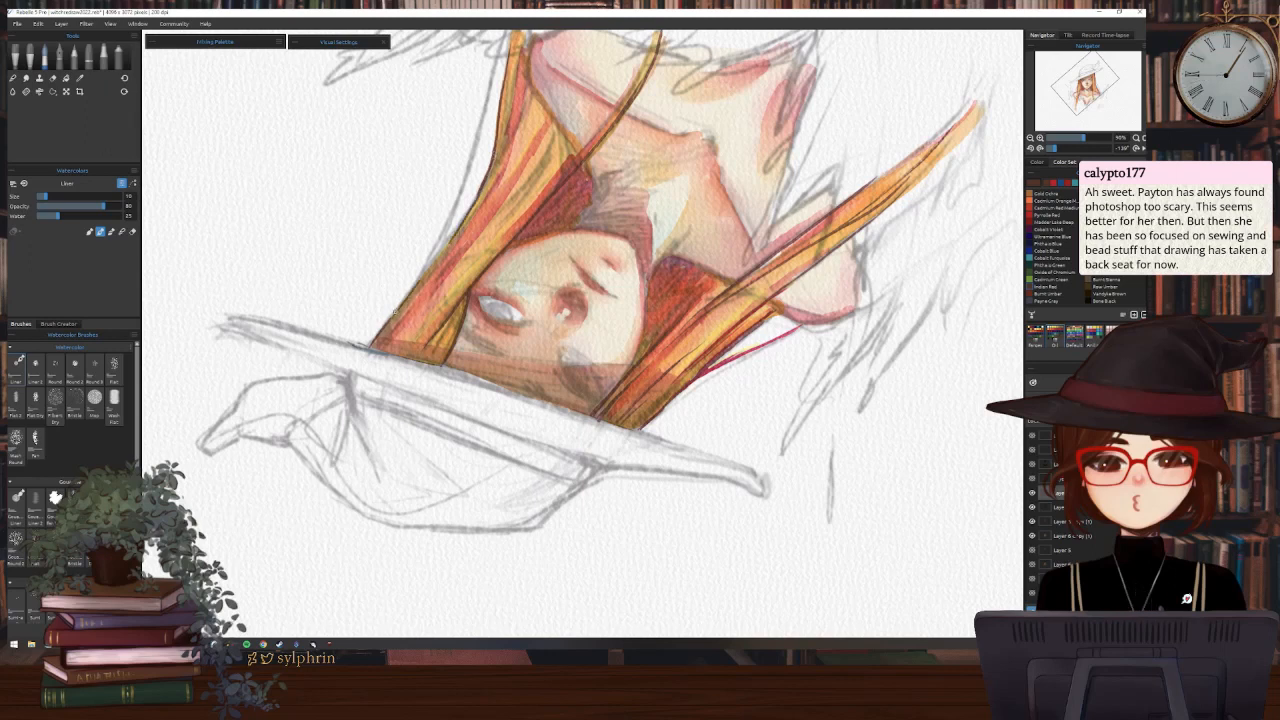
mouse_move(447, 245)
mouse_down()
mouse_move(419, 283)
mouse_move(425, 273)
mouse_up()
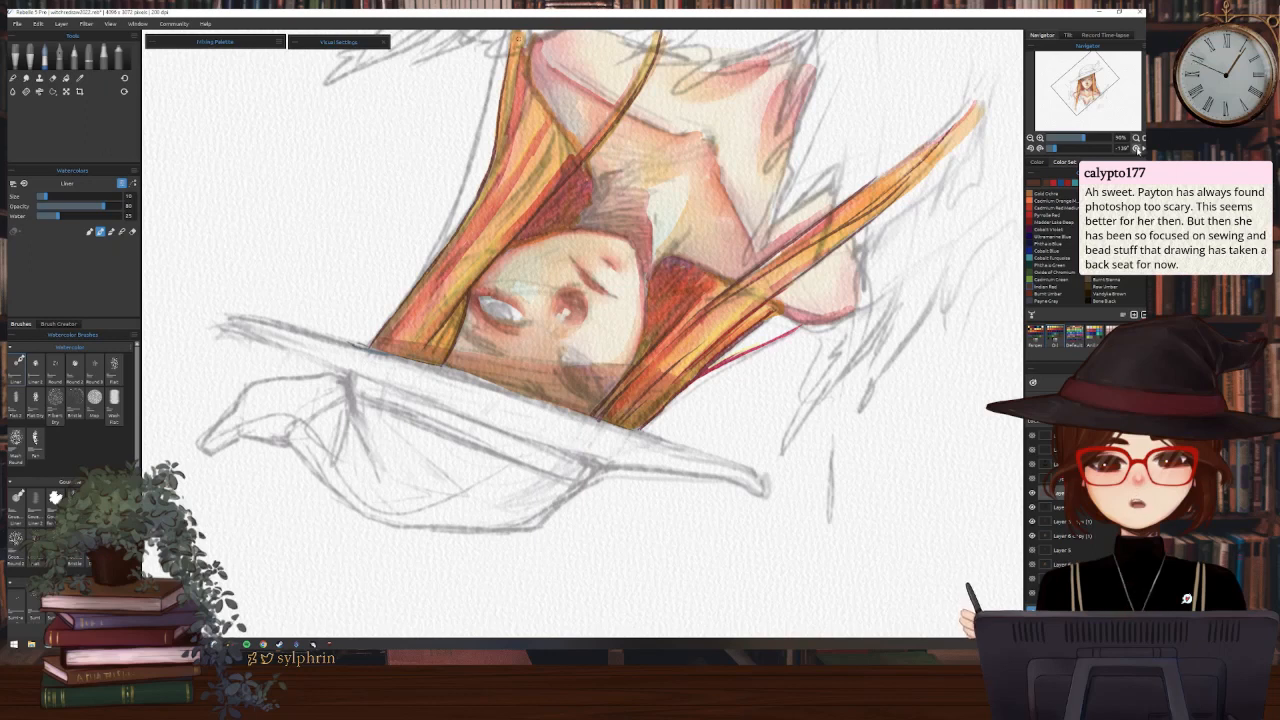
click(1136, 148)
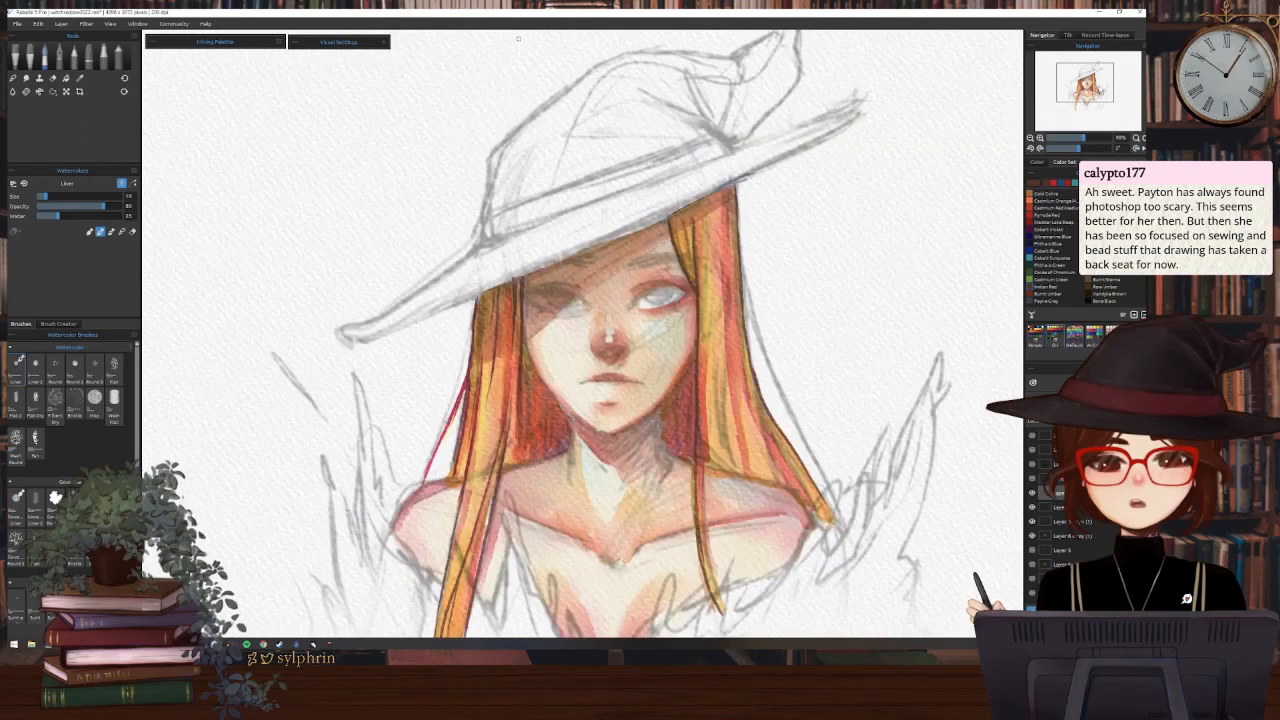
Add dark lines to the left flyaway strand and the hair beside the neck, and outline the jaw
drag(1085, 82, 1091, 86)
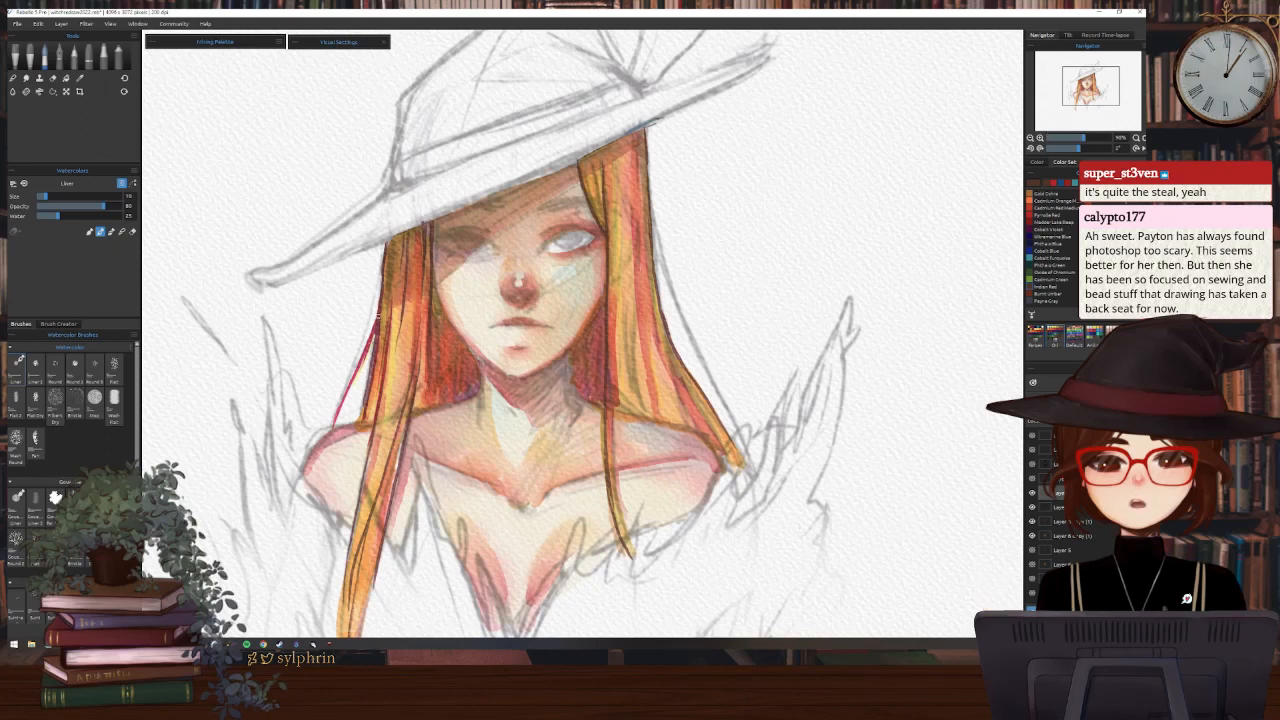
drag(376, 328, 352, 380)
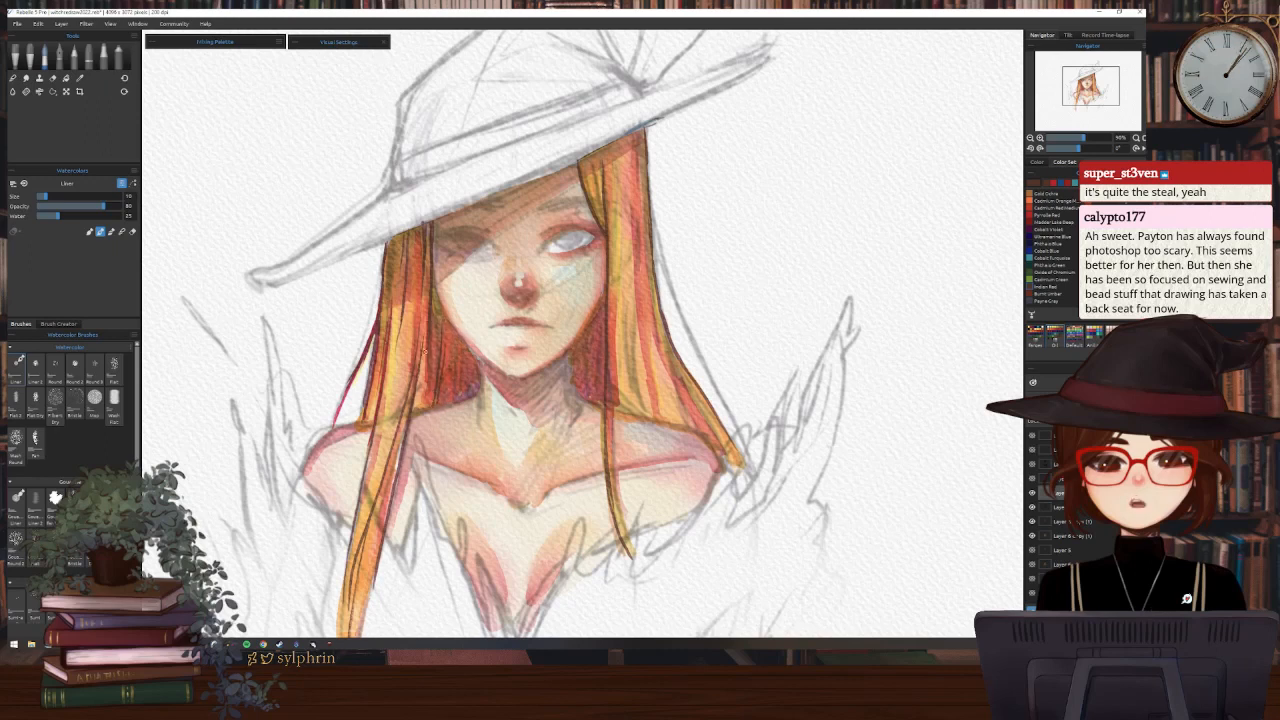
drag(424, 354, 421, 408)
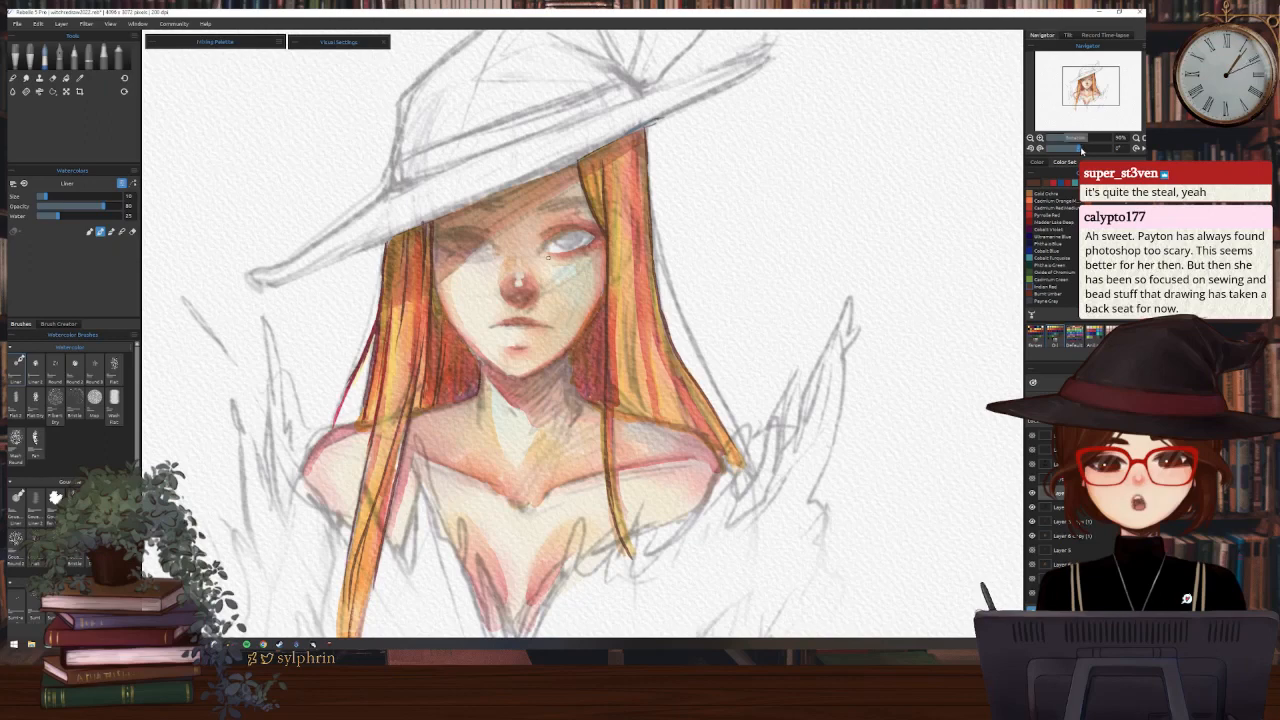
drag(1079, 148, 1091, 148)
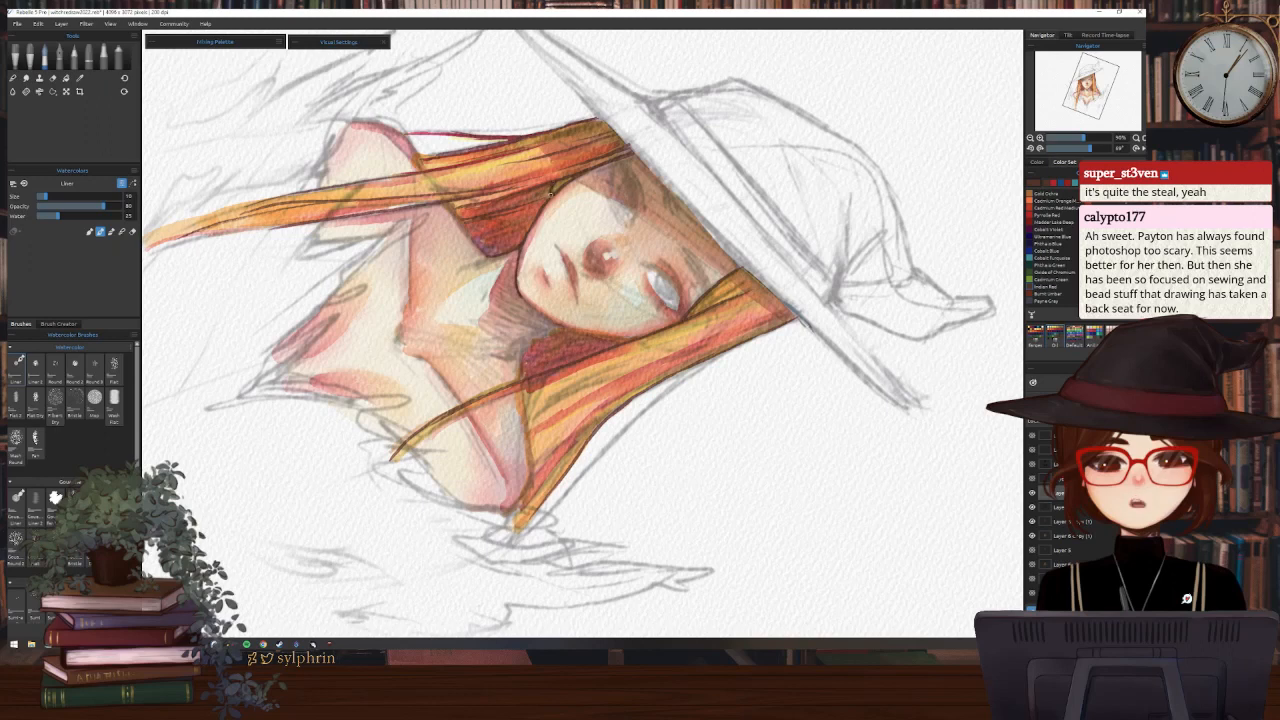
click(1136, 148)
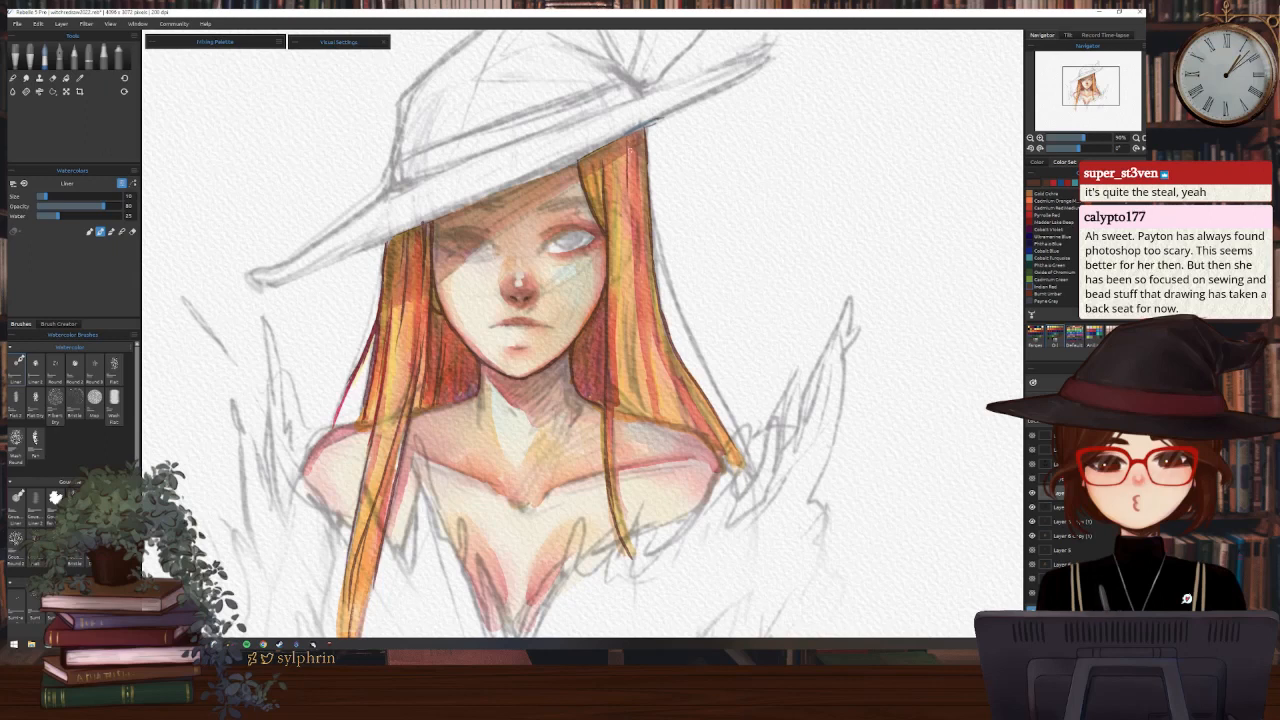
Draw dark strand lines down the right hair and extend the thin front lock to a pointed dark tip
drag(627, 150, 633, 298)
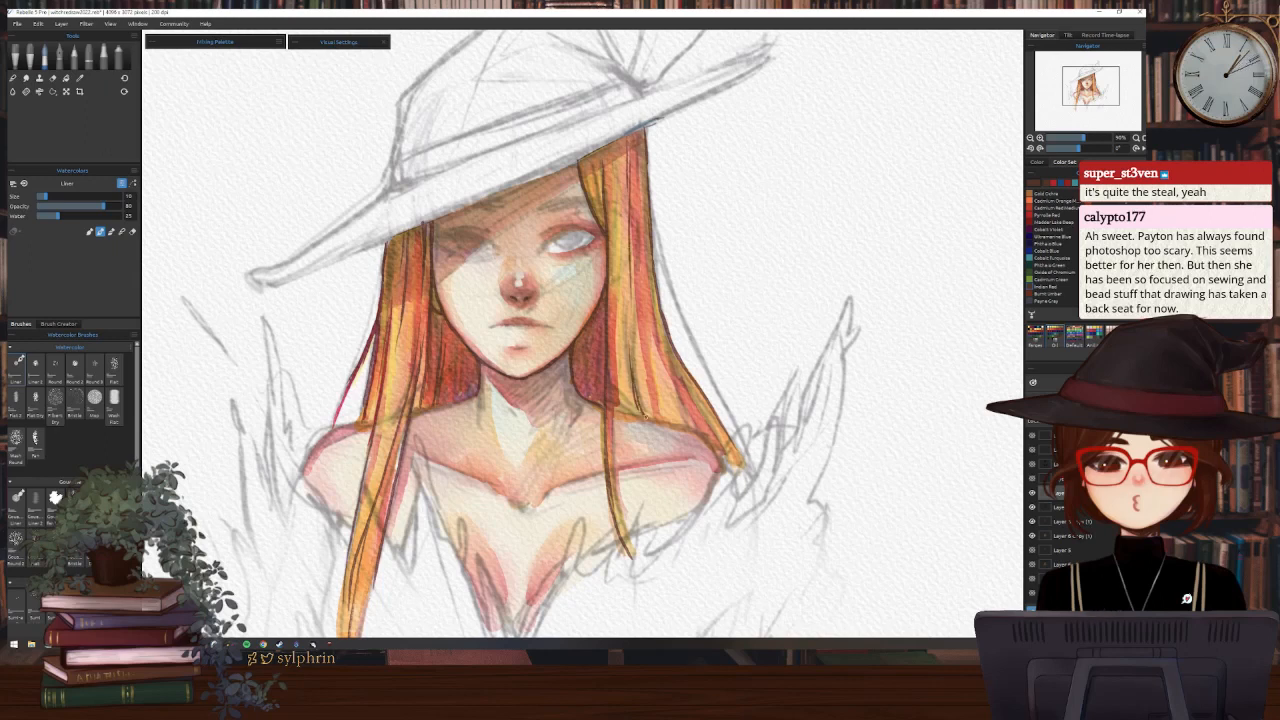
drag(617, 402, 628, 538)
drag(615, 478, 634, 566)
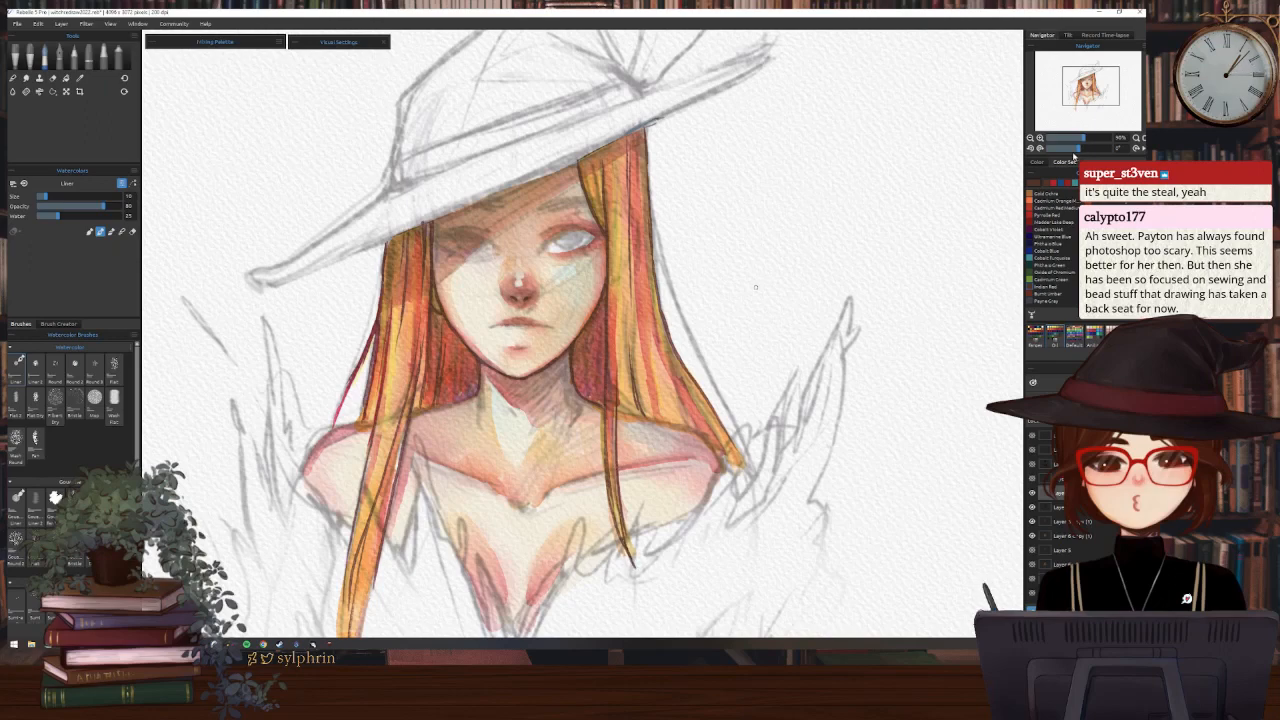
Turn the canvas nearly upside down, add dark strands to the lower part of the right hair, and reset the rotation
drag(1090, 148, 1083, 148)
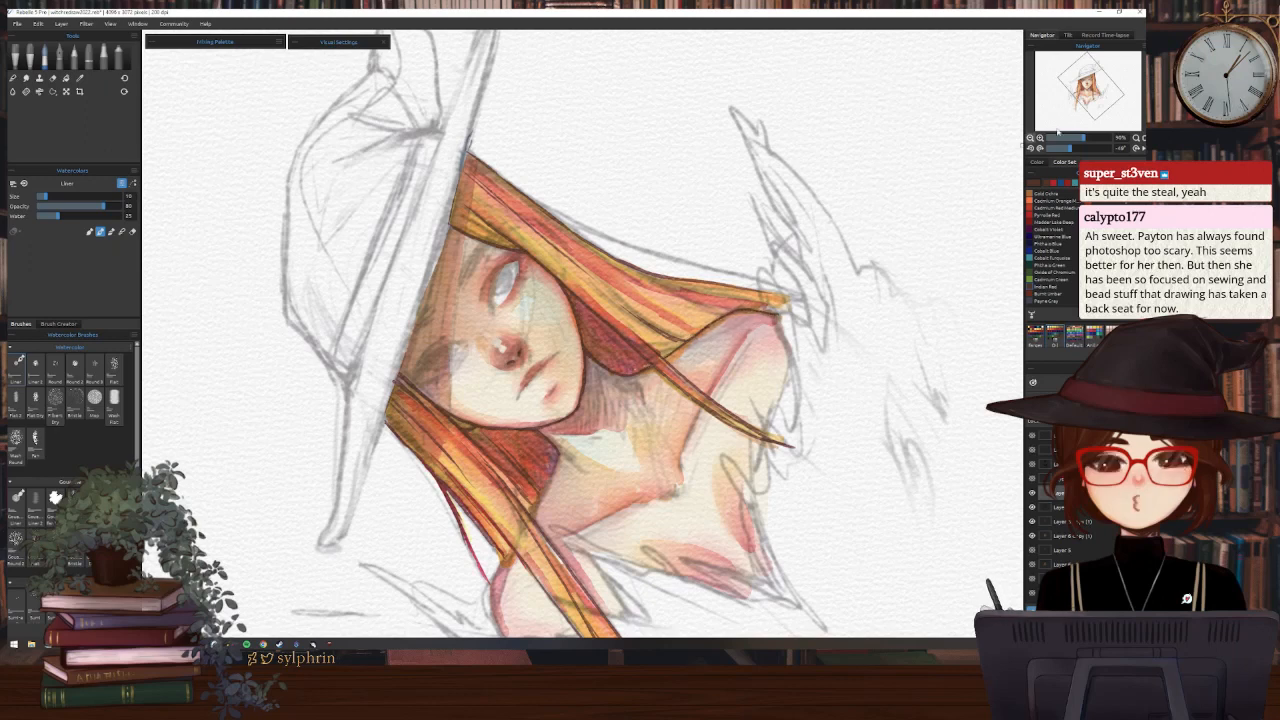
drag(1066, 147, 1050, 147)
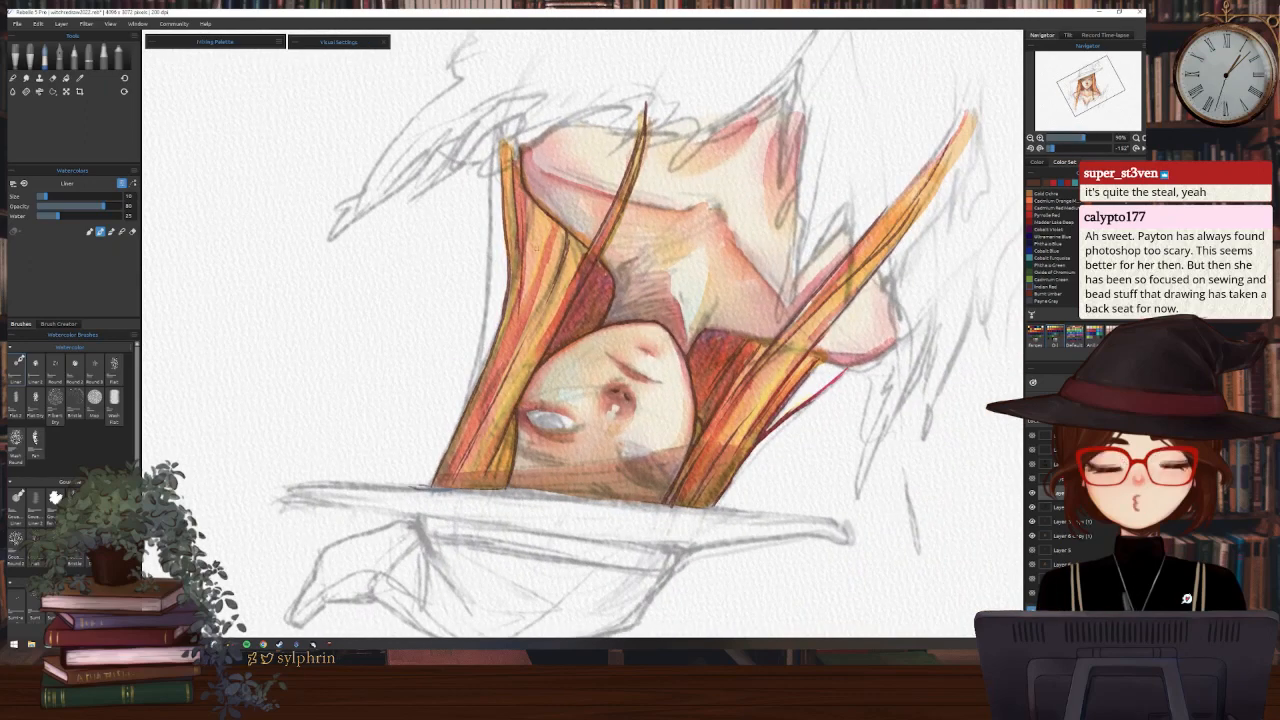
drag(546, 254, 523, 332)
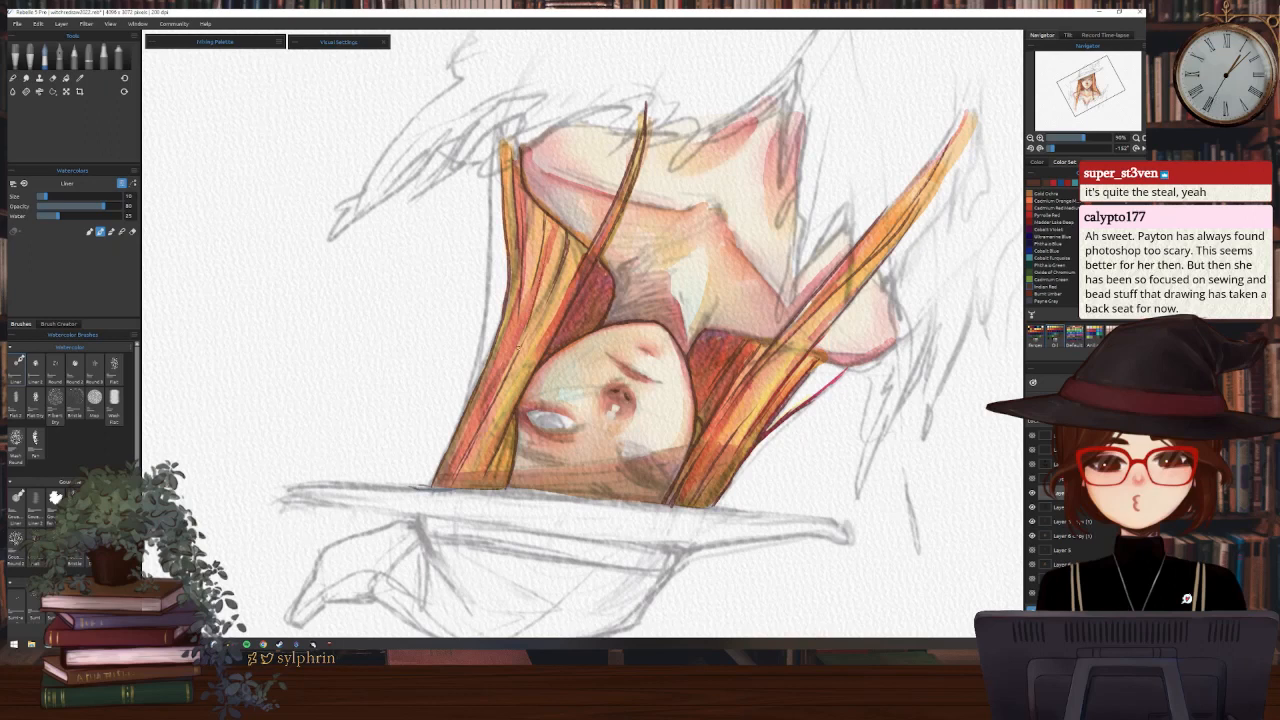
key(5)
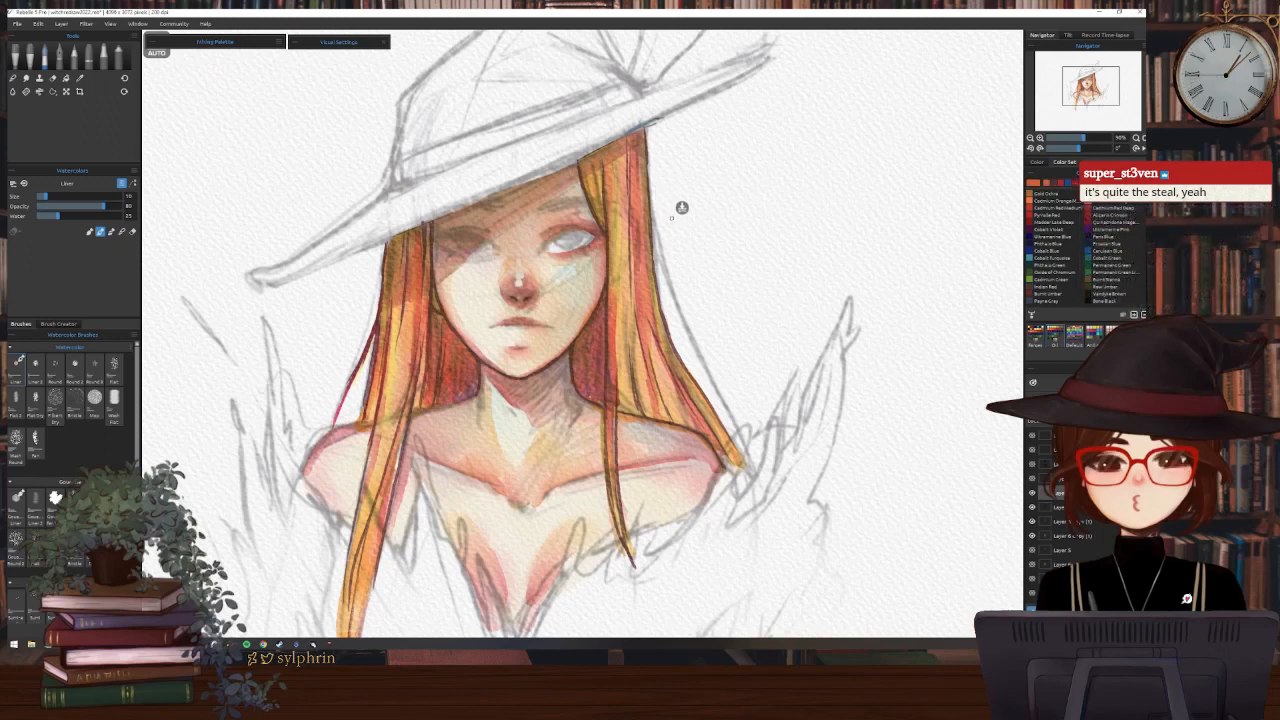
Draw a thin orange-red flyaway strand outside the right hair and line the upper edges of the shoulders in dark red
drag(651, 214, 744, 454)
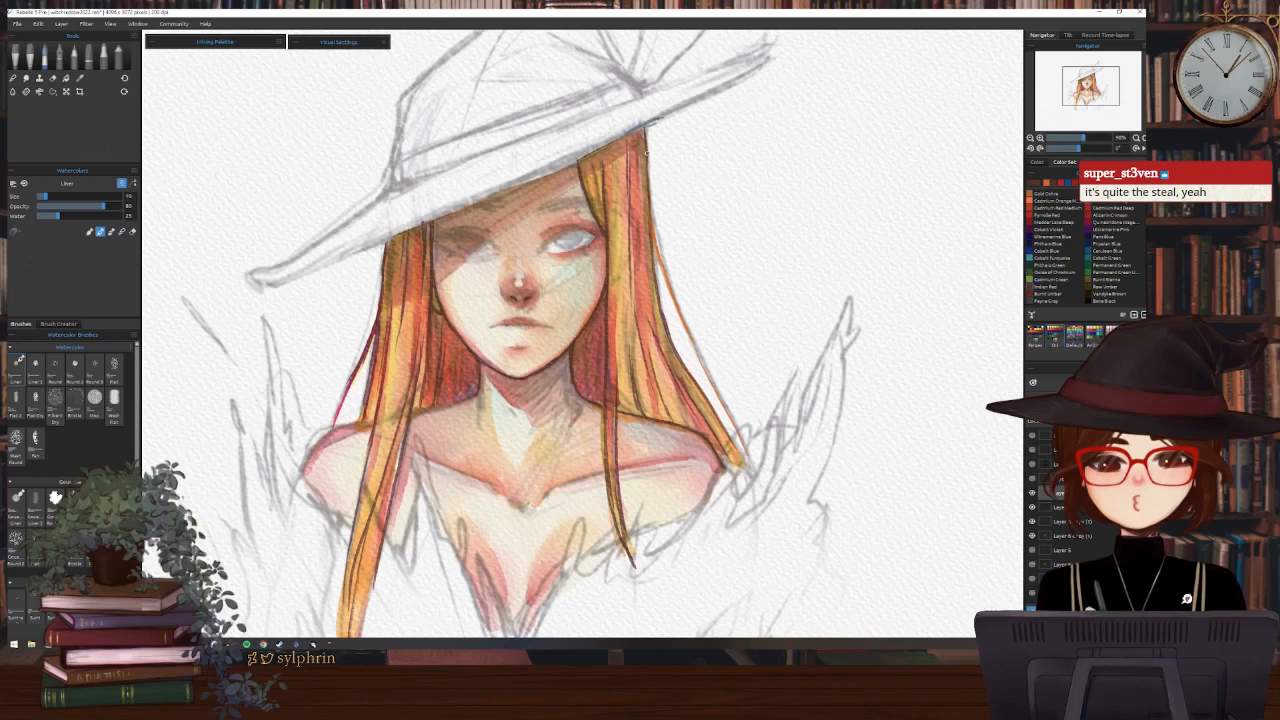
mouse_move(649, 207)
mouse_down()
mouse_move(683, 314)
mouse_move(849, 284)
mouse_move(912, 213)
mouse_up()
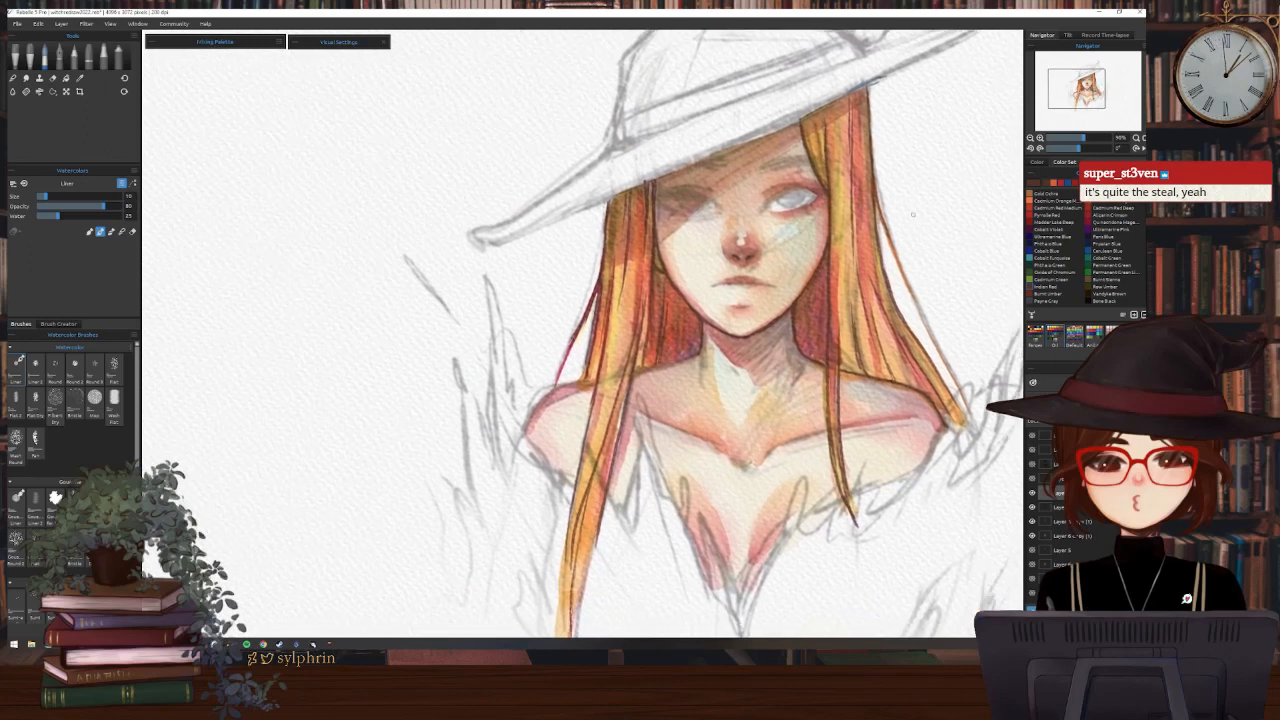
drag(634, 373, 694, 354)
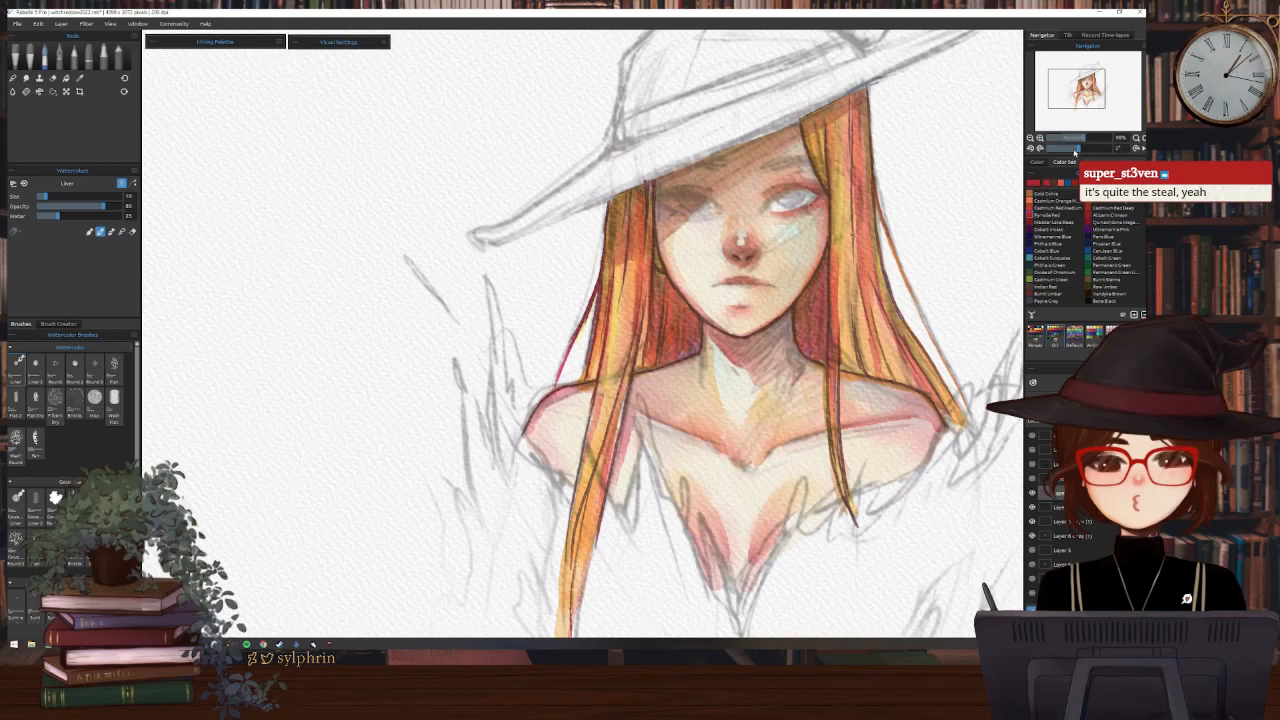
drag(1077, 148, 1061, 147)
drag(1085, 89, 1095, 81)
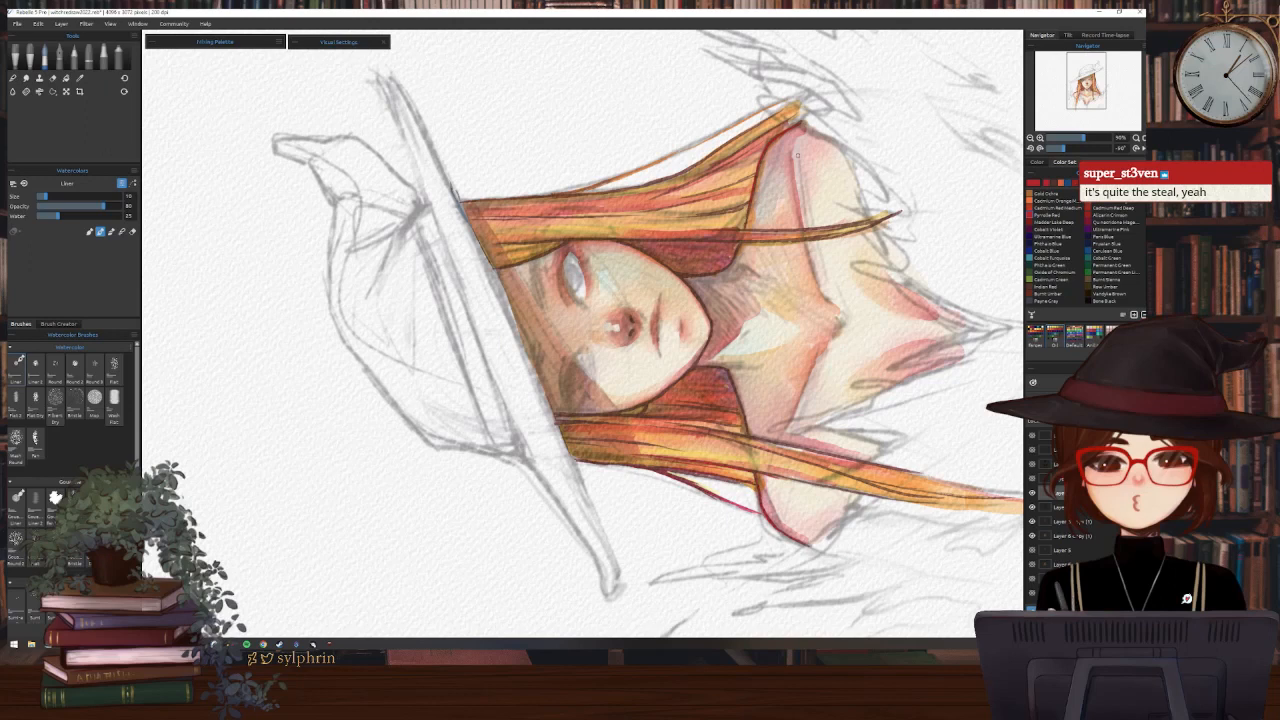
key(5)
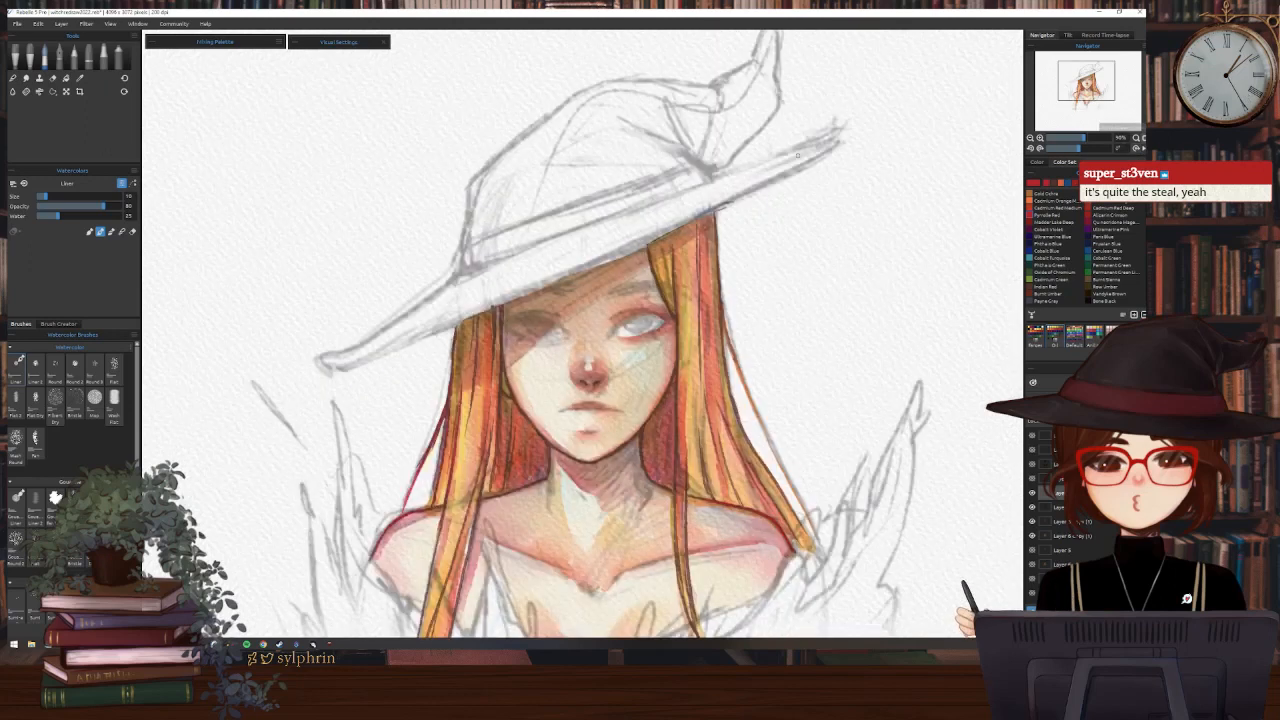
Draw red lines along both collarbones, rotating the canvas for the left one
scroll(797, 155, down, 5)
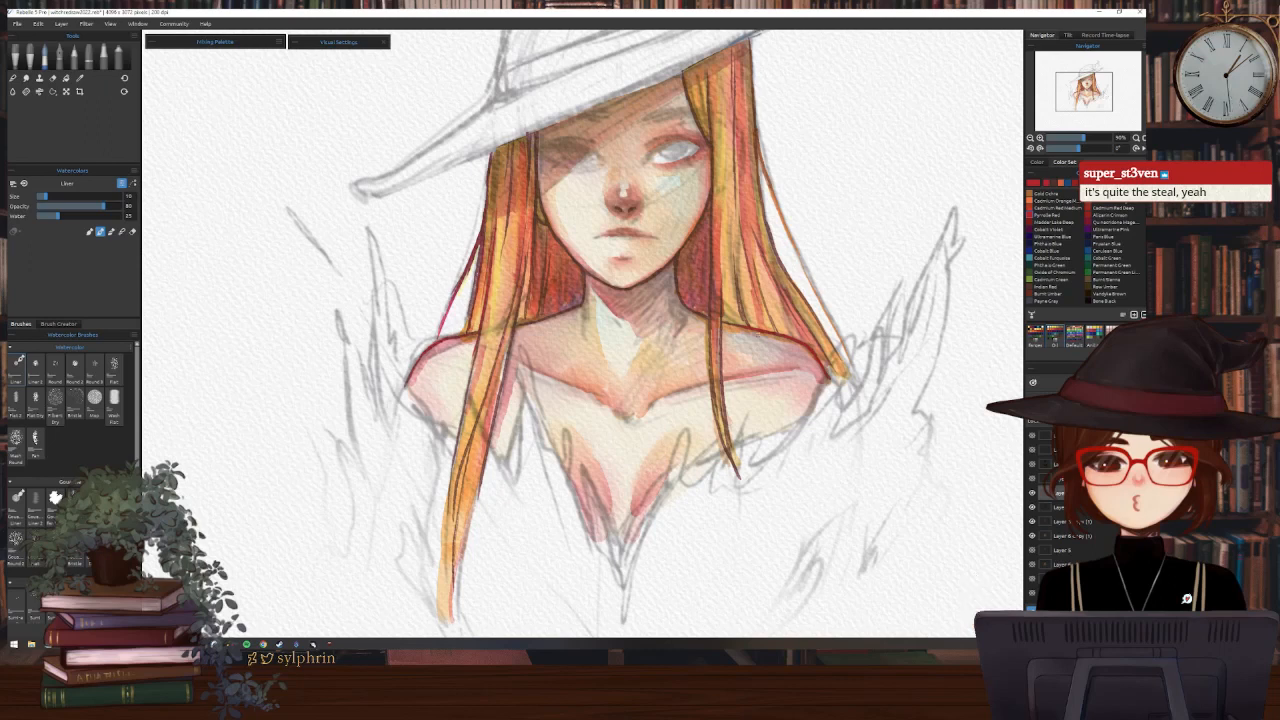
drag(756, 374, 784, 368)
drag(706, 384, 658, 398)
drag(1077, 149, 1068, 149)
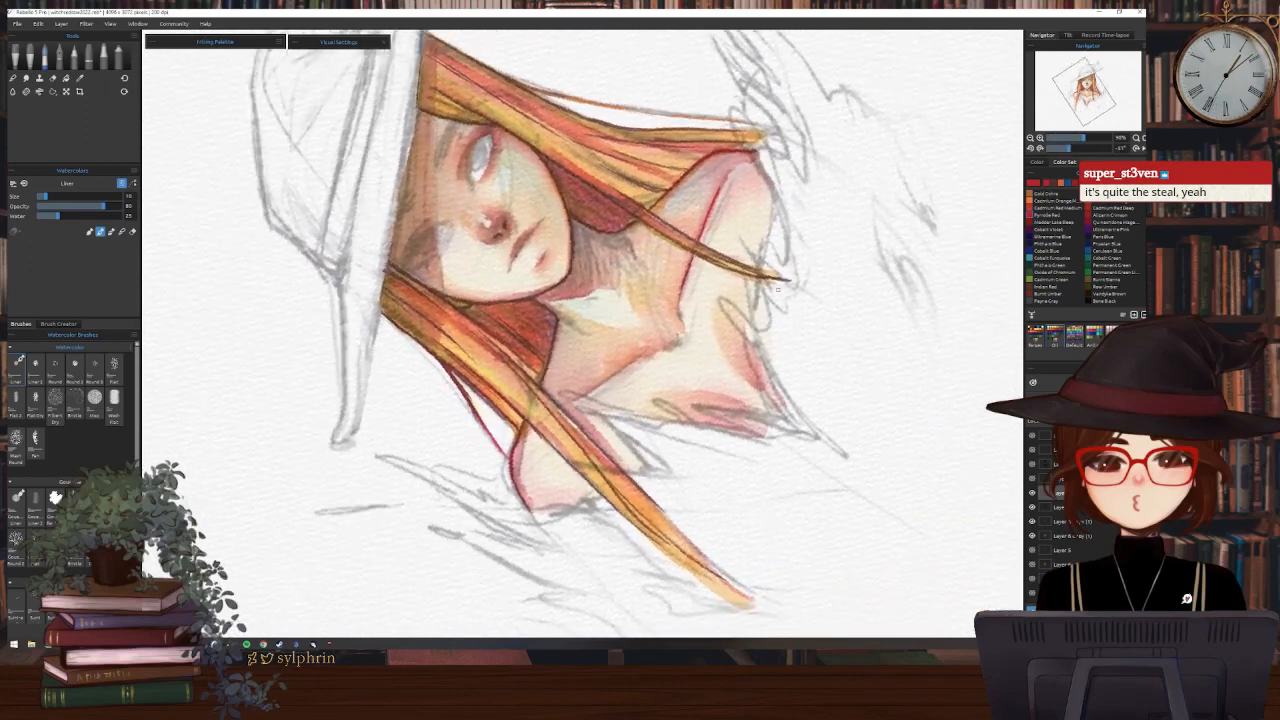
drag(652, 350, 576, 404)
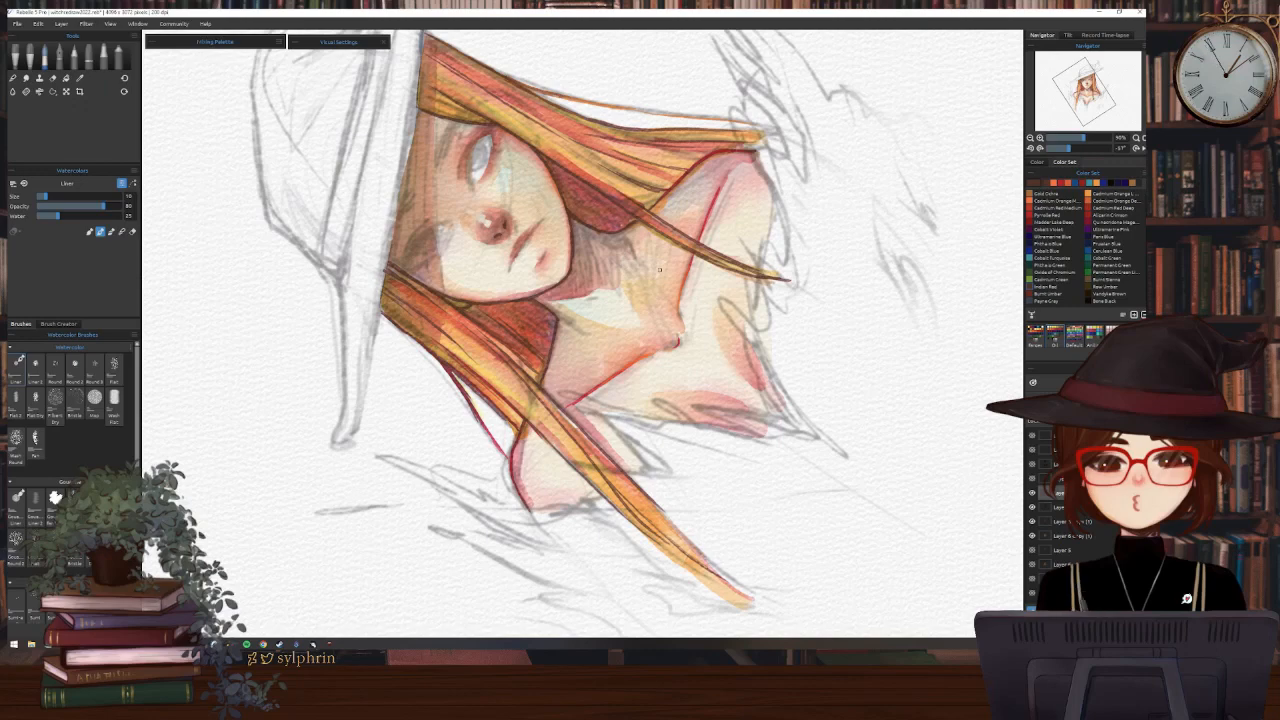
Rotate the canvas sideways, outline the hat brim's lower edge and left upper edge in dark red-brown, and reset the rotation
drag(1074, 148, 1099, 148)
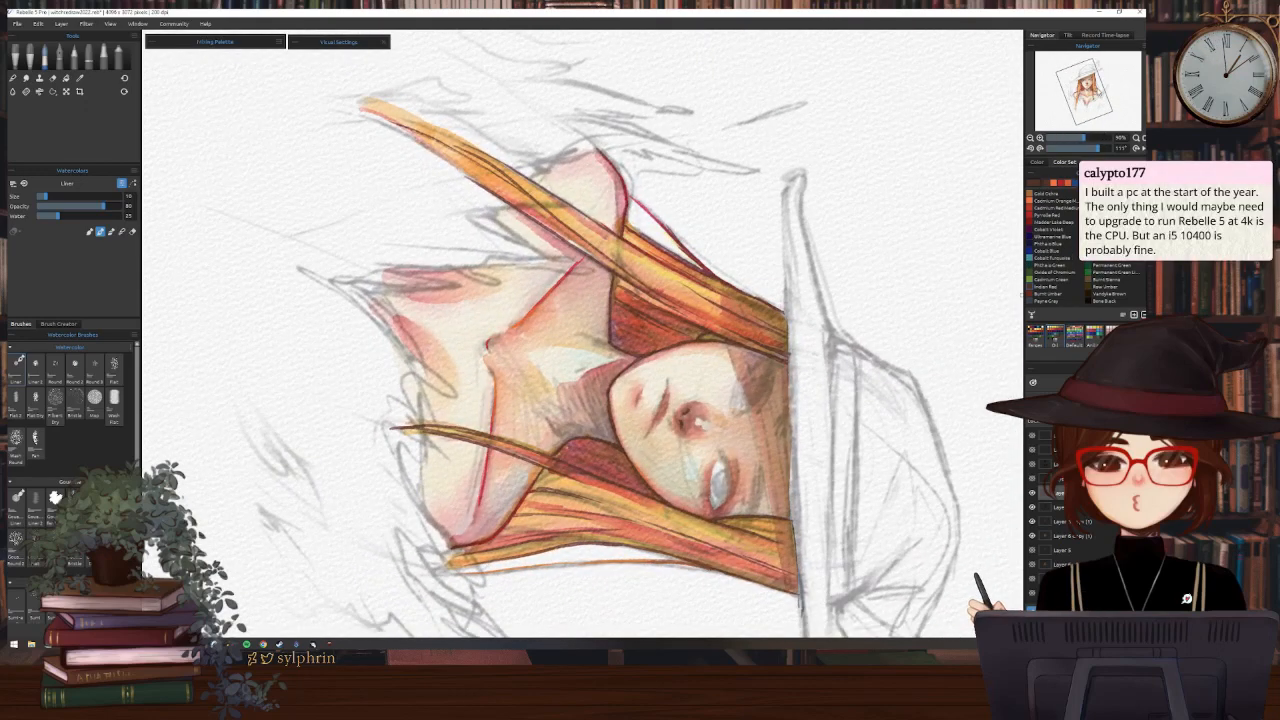
drag(582, 334, 614, 308)
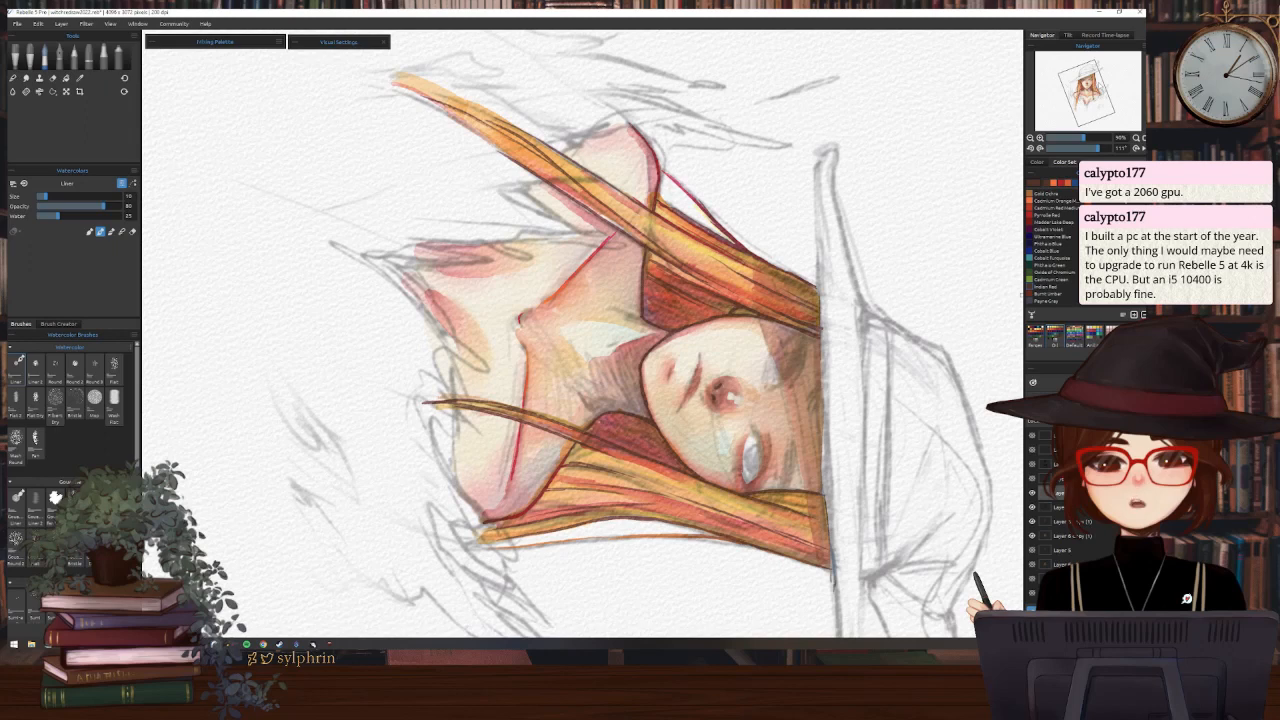
drag(680, 380, 432, 276)
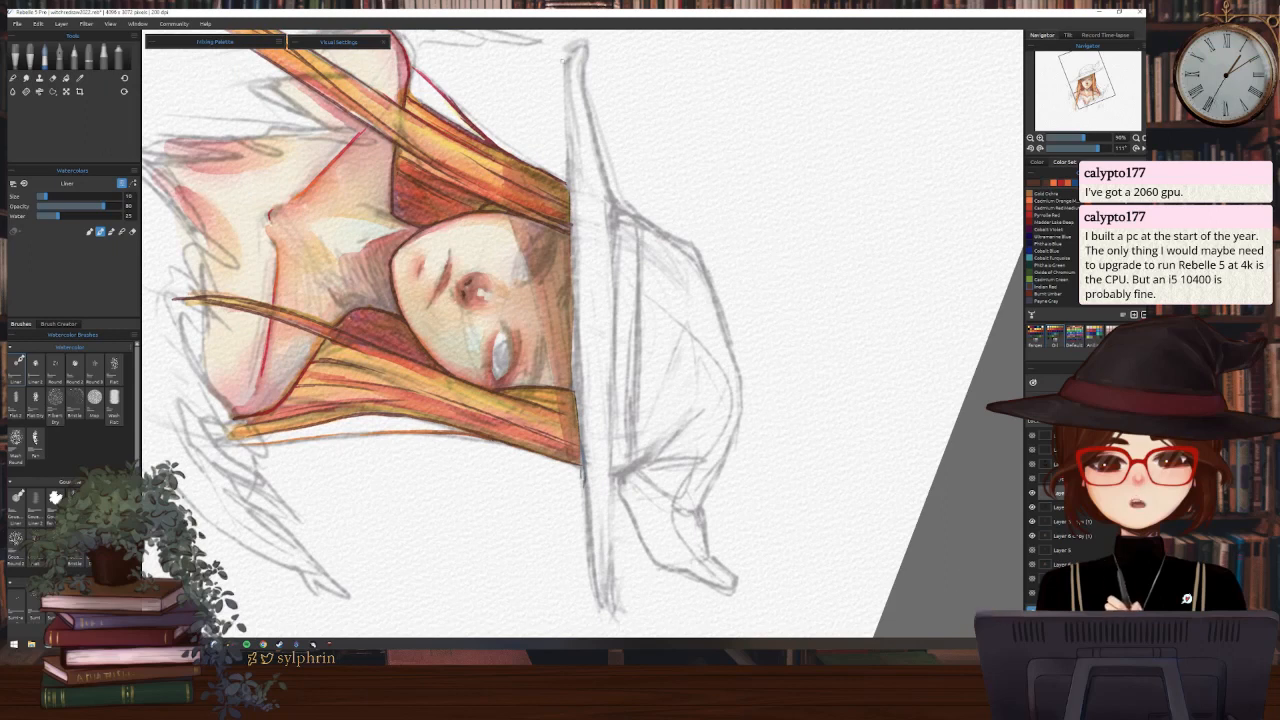
drag(567, 48, 569, 216)
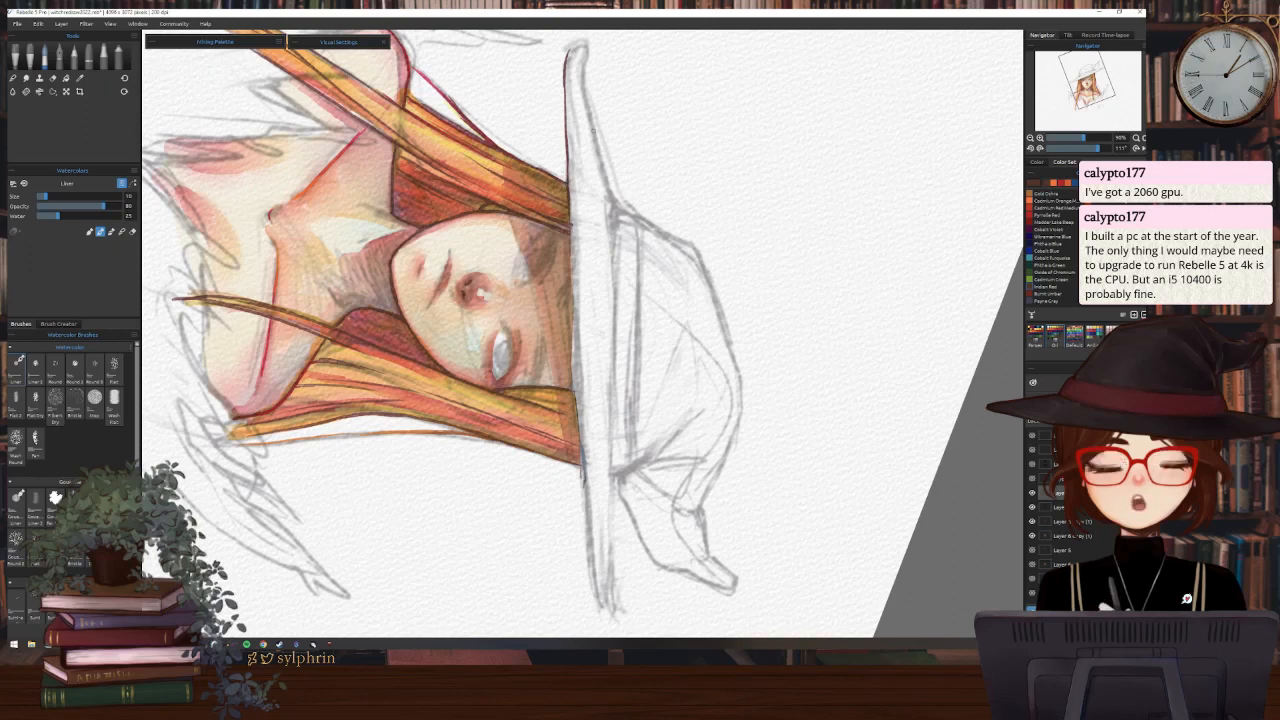
drag(570, 216, 573, 293)
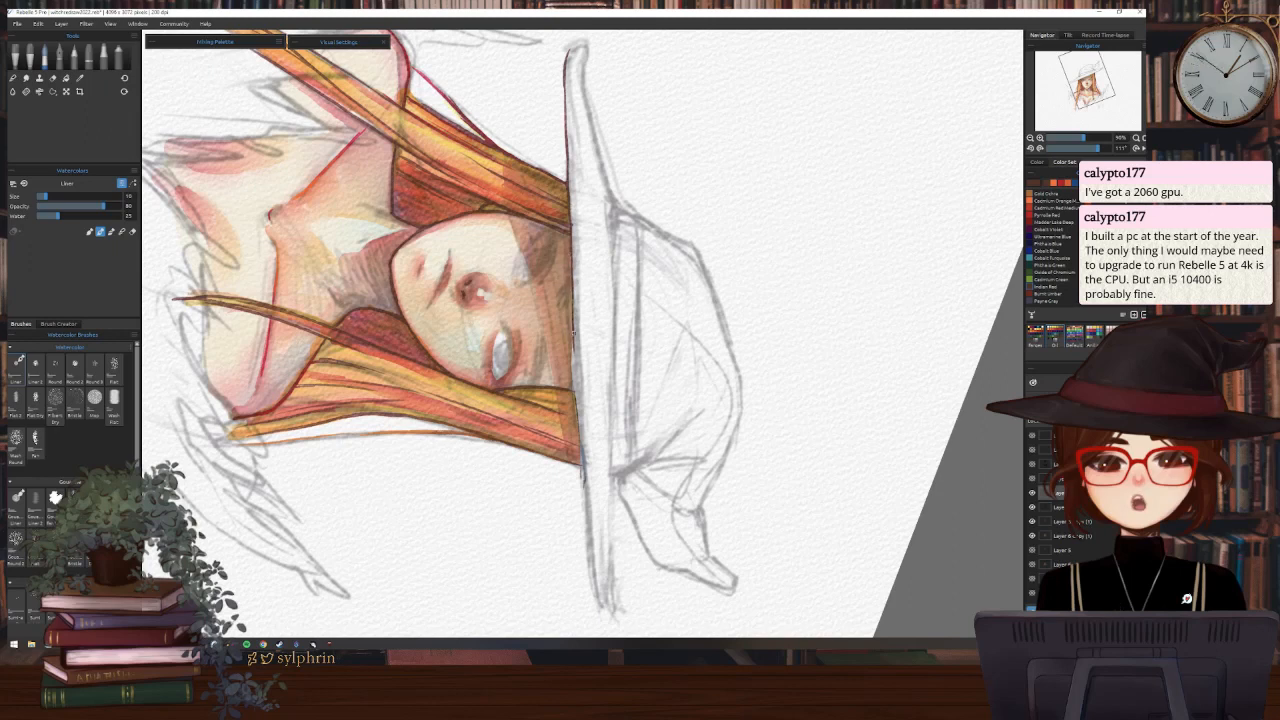
drag(573, 350, 575, 406)
drag(577, 420, 605, 606)
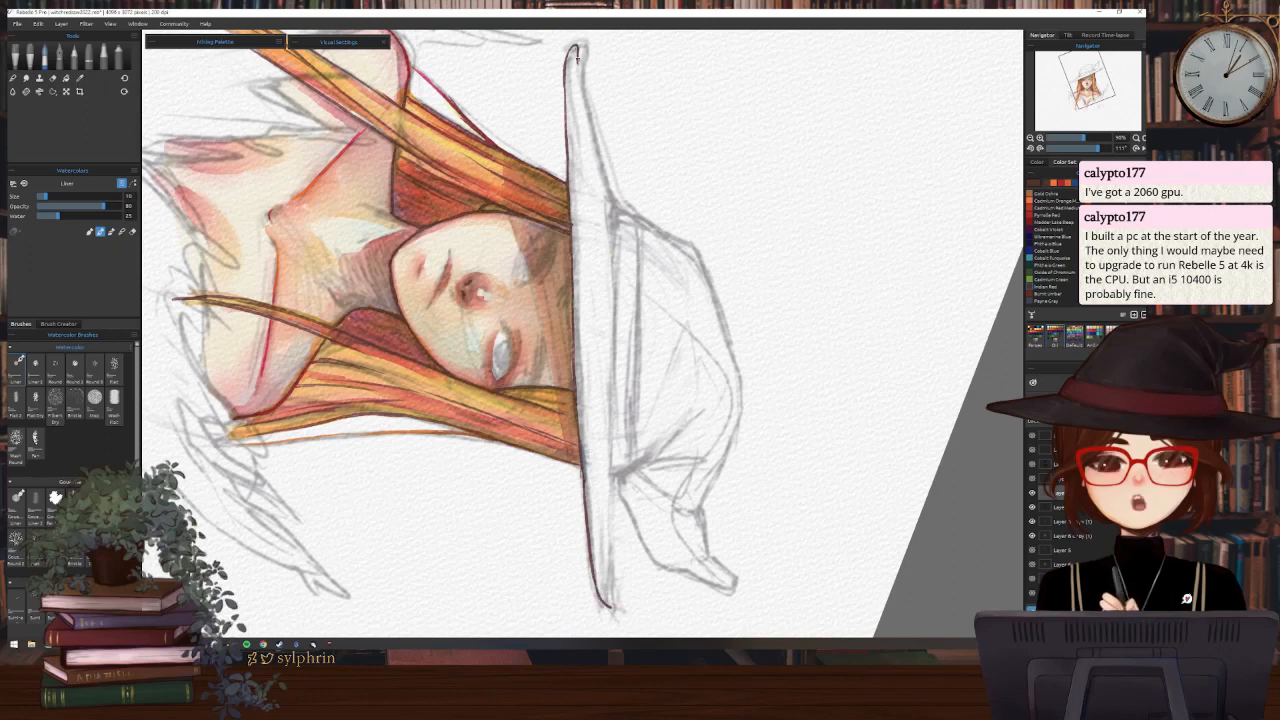
drag(576, 52, 612, 200)
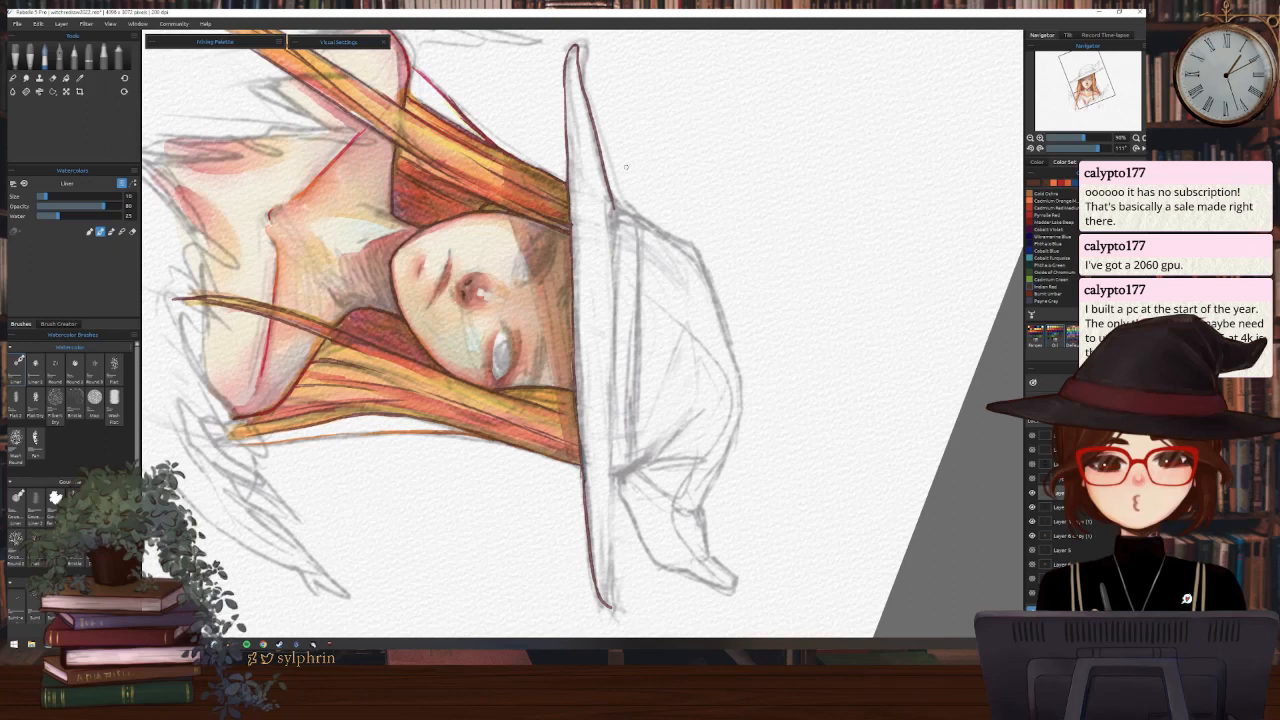
click(1136, 148)
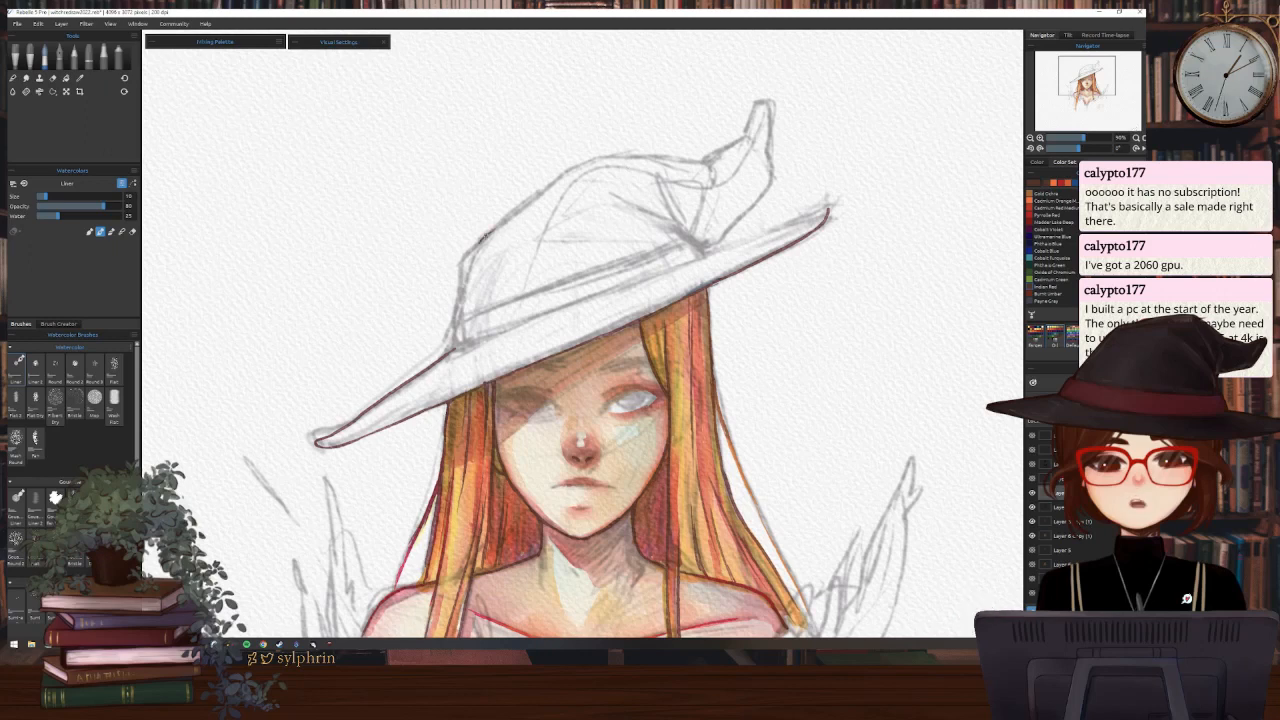
Outline the hat crown's left side and top edge and the brim's upper right edge in dark red-brown
drag(483, 236, 453, 346)
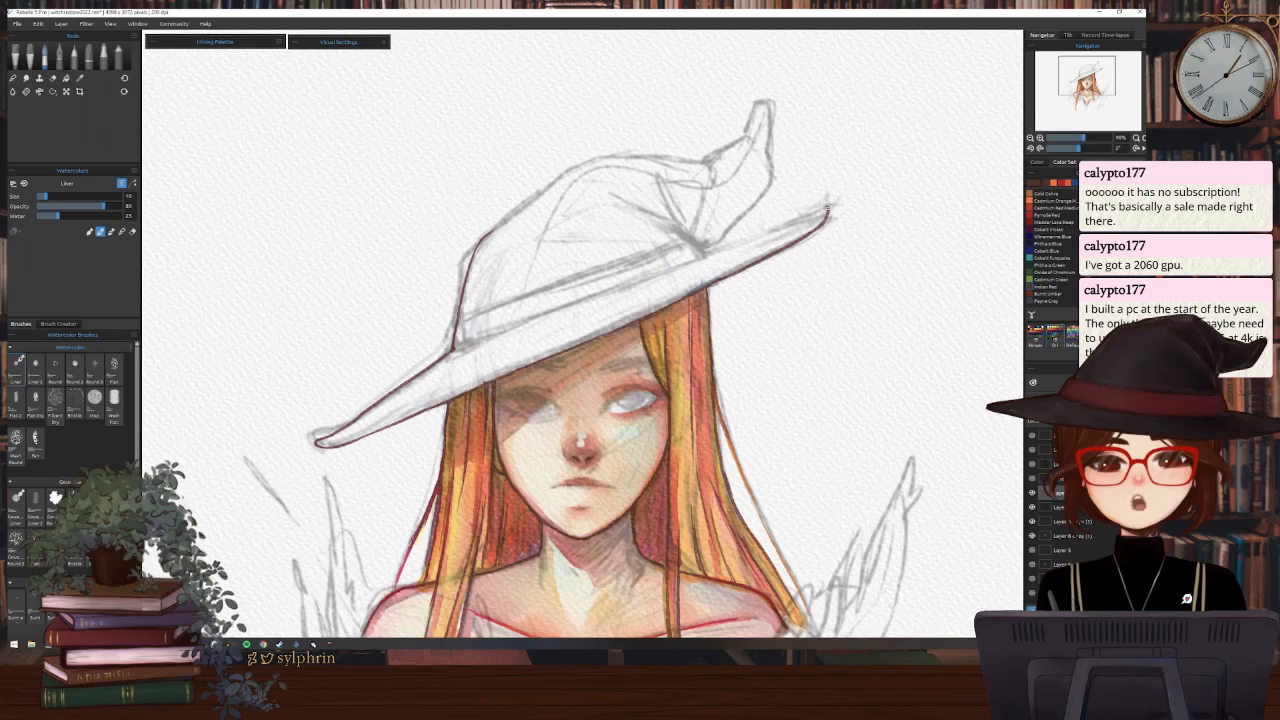
drag(824, 210, 816, 218)
drag(700, 255, 818, 213)
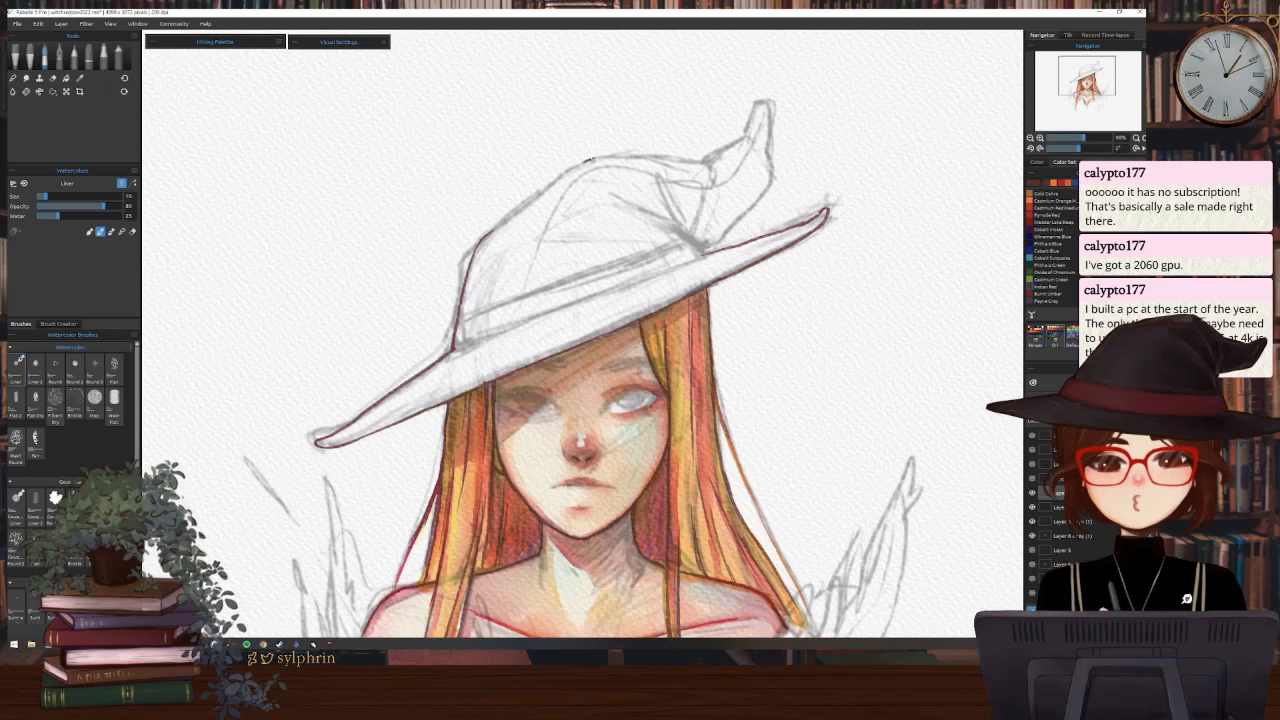
drag(592, 158, 492, 234)
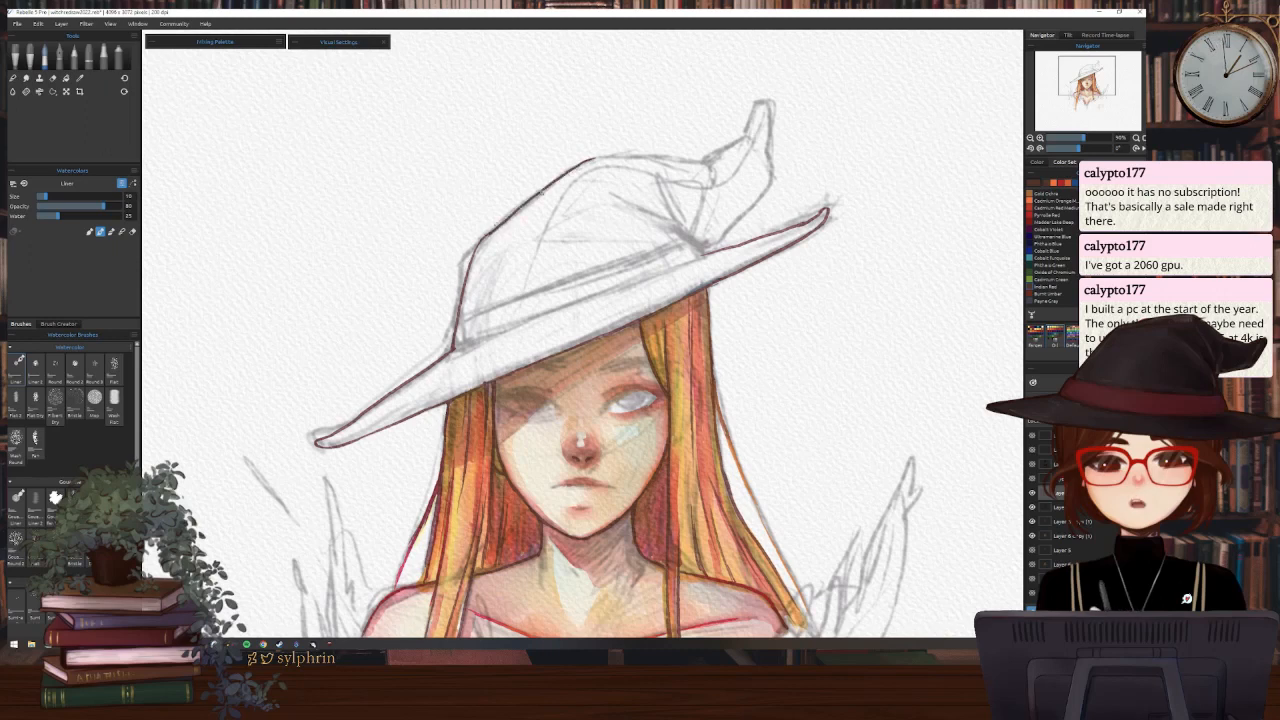
drag(590, 158, 704, 163)
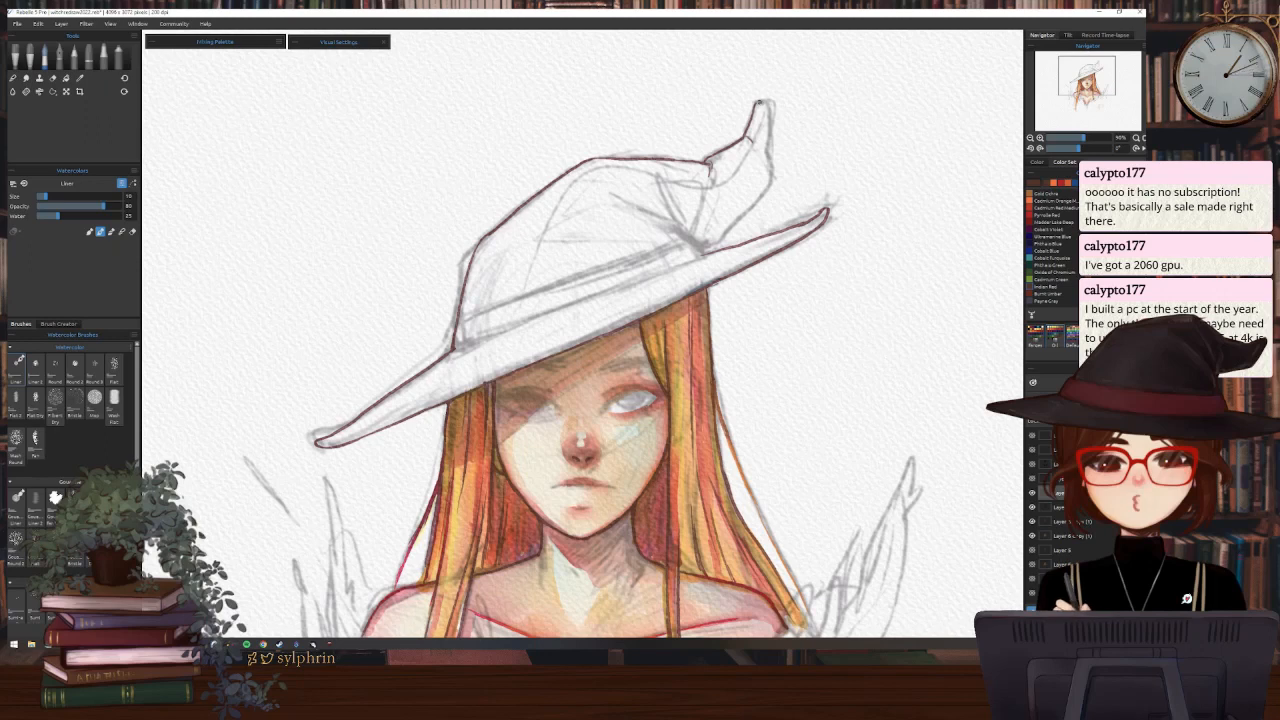
Line the outer edge of the hat's bent tip and the fabric folds gathered beside its base
mouse_move(760, 102)
mouse_down()
mouse_move(771, 163)
mouse_move(716, 245)
mouse_up()
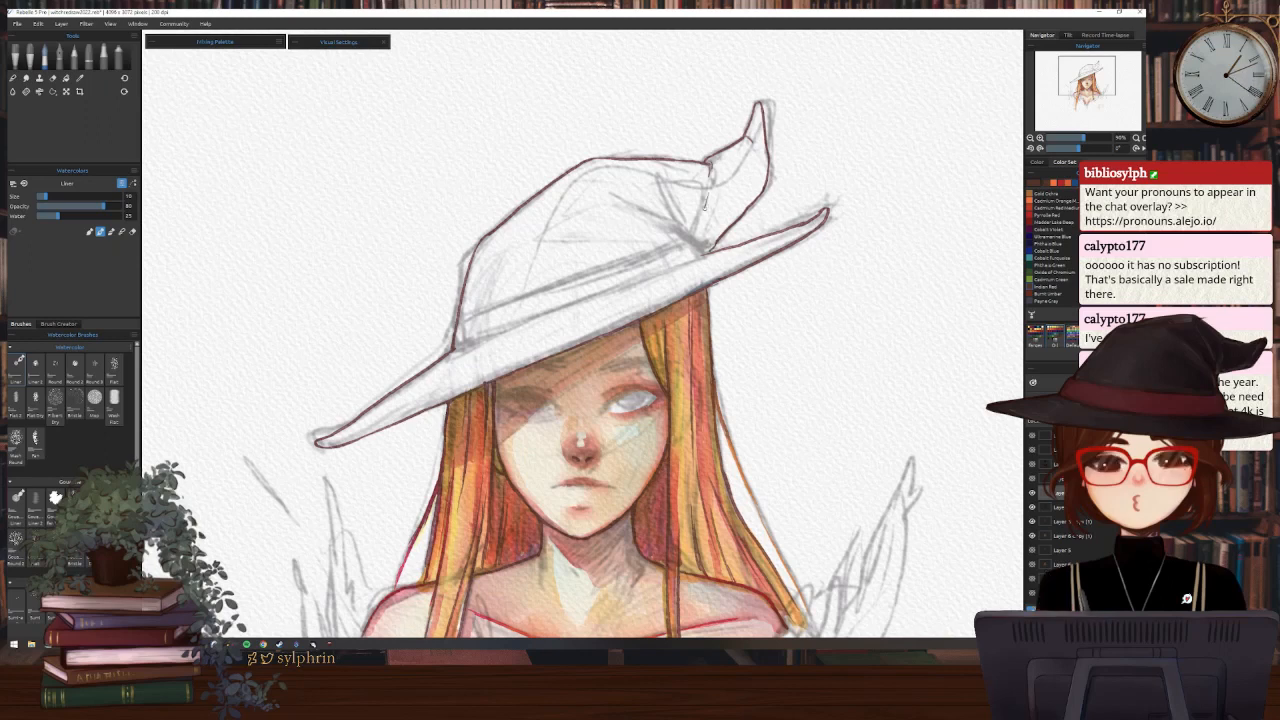
drag(704, 203, 694, 230)
drag(660, 175, 686, 234)
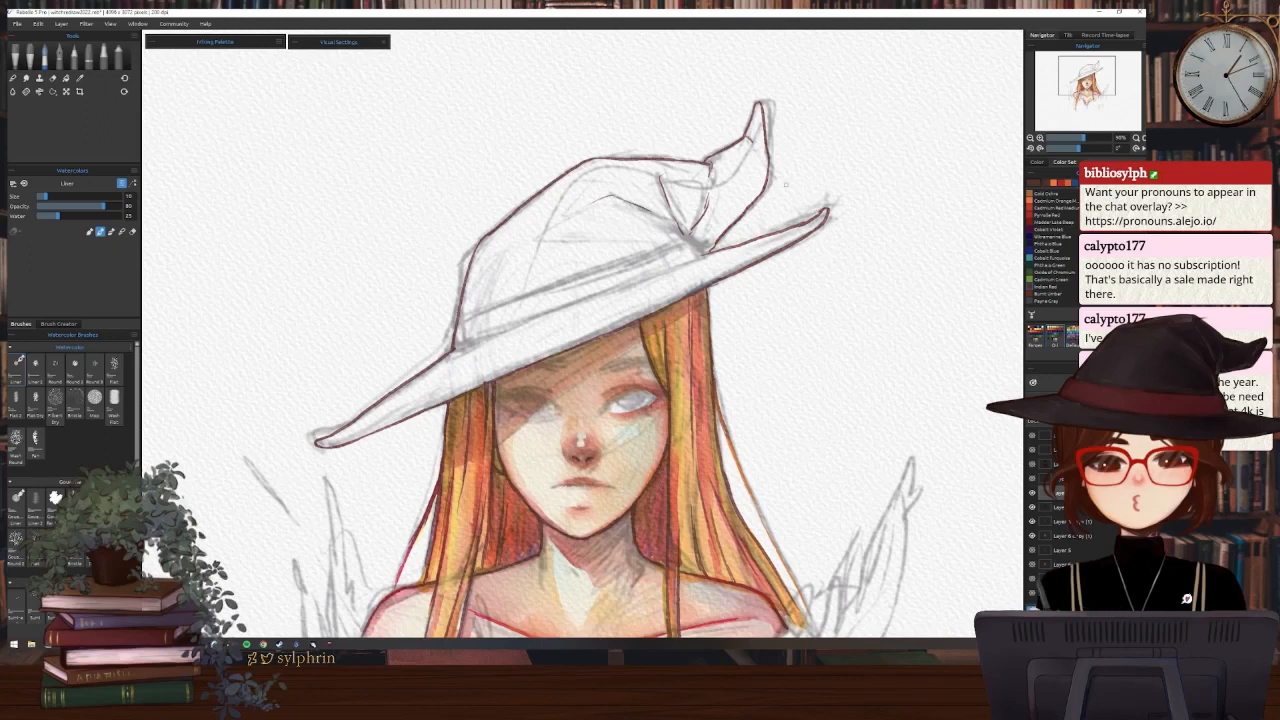
Rotate the canvas and draw the upper and lower edges of the hat band in dark red-brown
drag(1078, 148, 1060, 149)
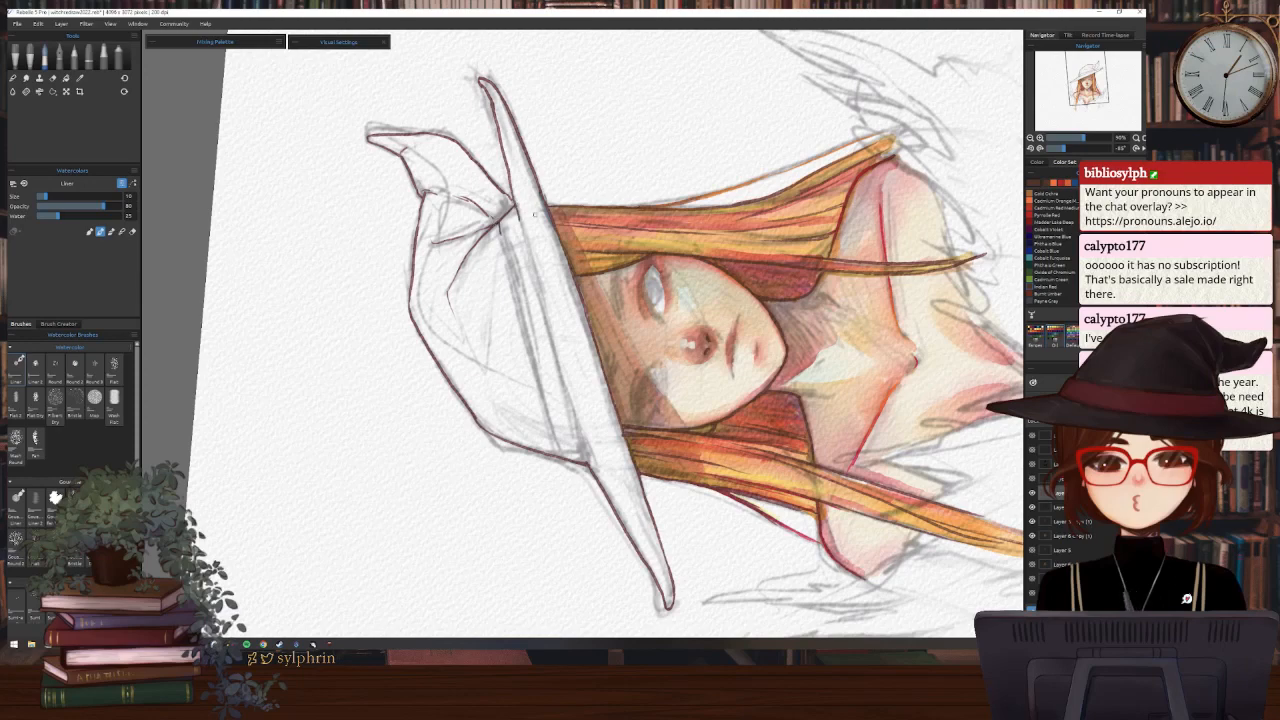
drag(1068, 148, 1081, 148)
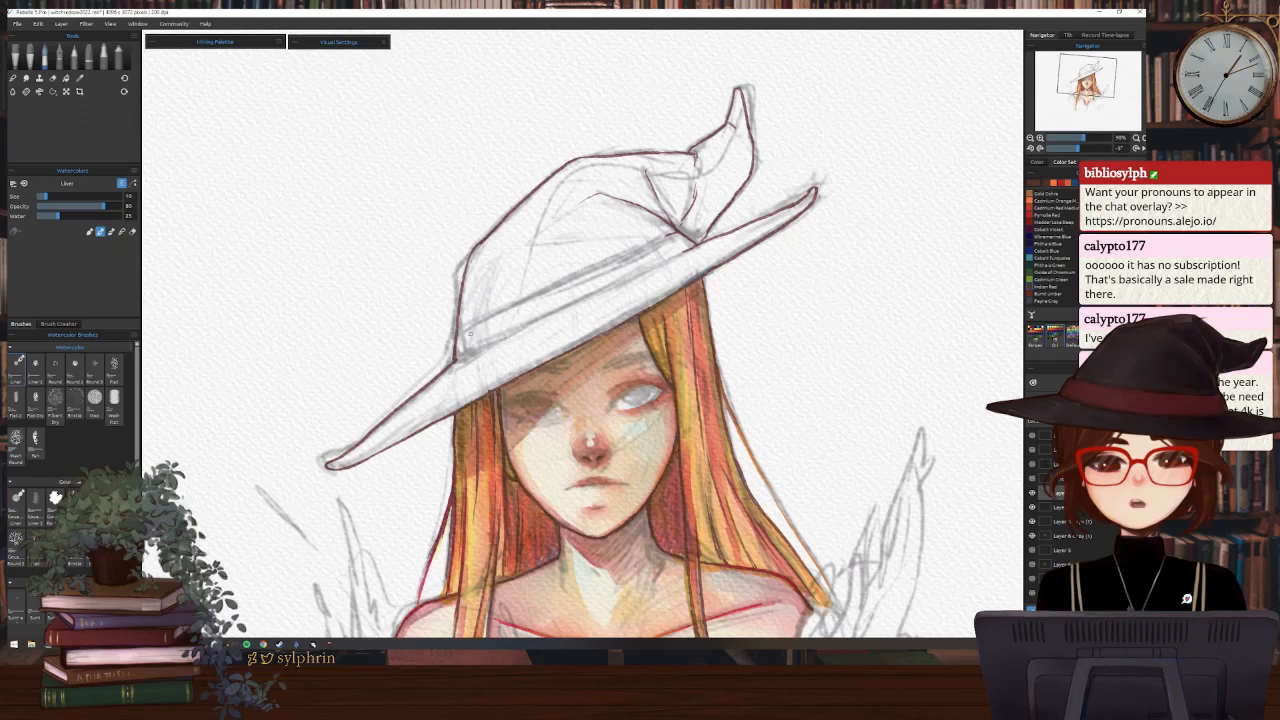
mouse_move(457, 332)
mouse_down()
mouse_move(616, 257)
mouse_move(542, 295)
mouse_up()
mouse_move(606, 262)
mouse_down()
mouse_move(676, 230)
mouse_move(650, 242)
mouse_move(682, 251)
mouse_up()
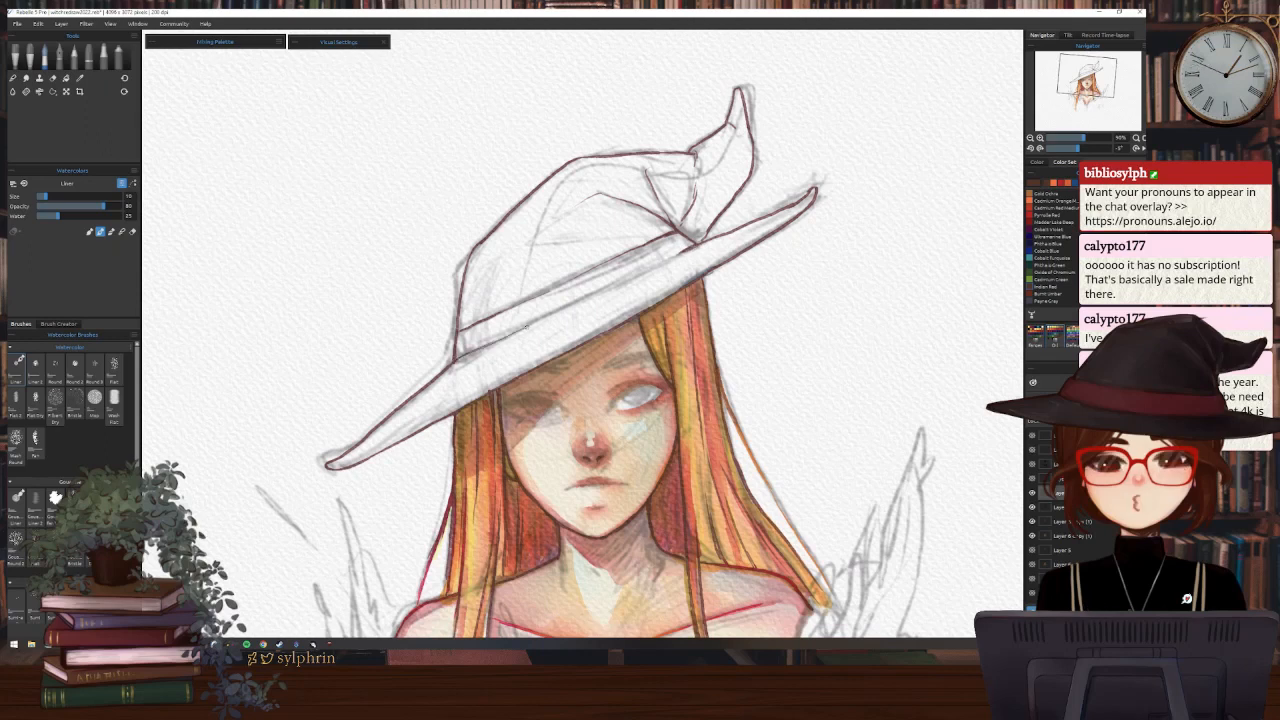
drag(528, 325, 686, 248)
Draw the eyebrow and dark lash line of the right eye, rotating the canvas to suit the strokes
scroll(580, 301, down, 3)
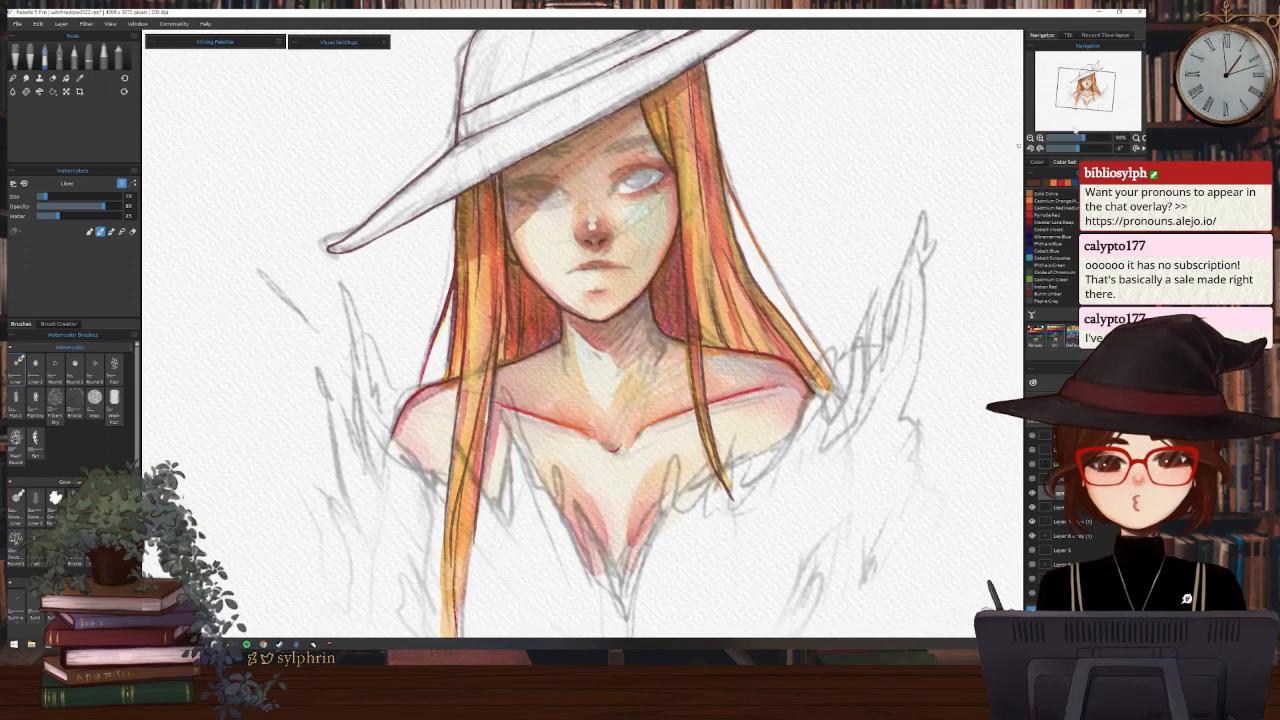
drag(1018, 146, 1080, 211)
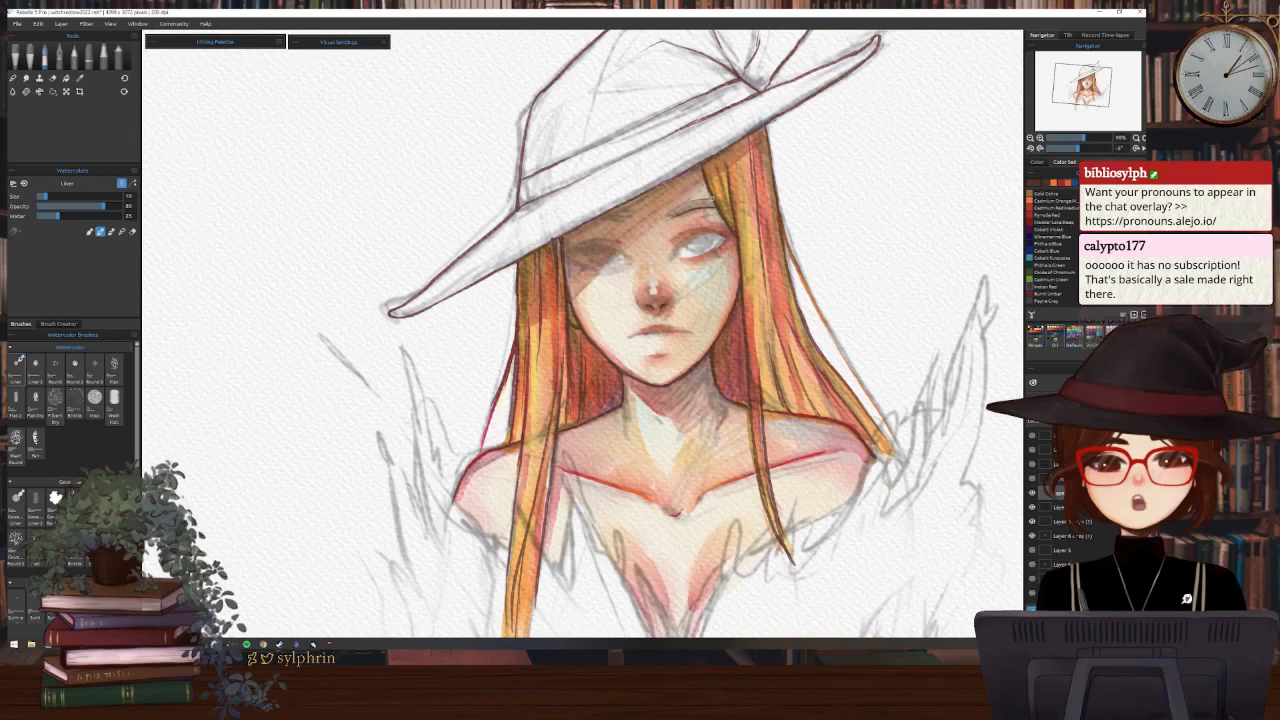
drag(1078, 148, 1070, 148)
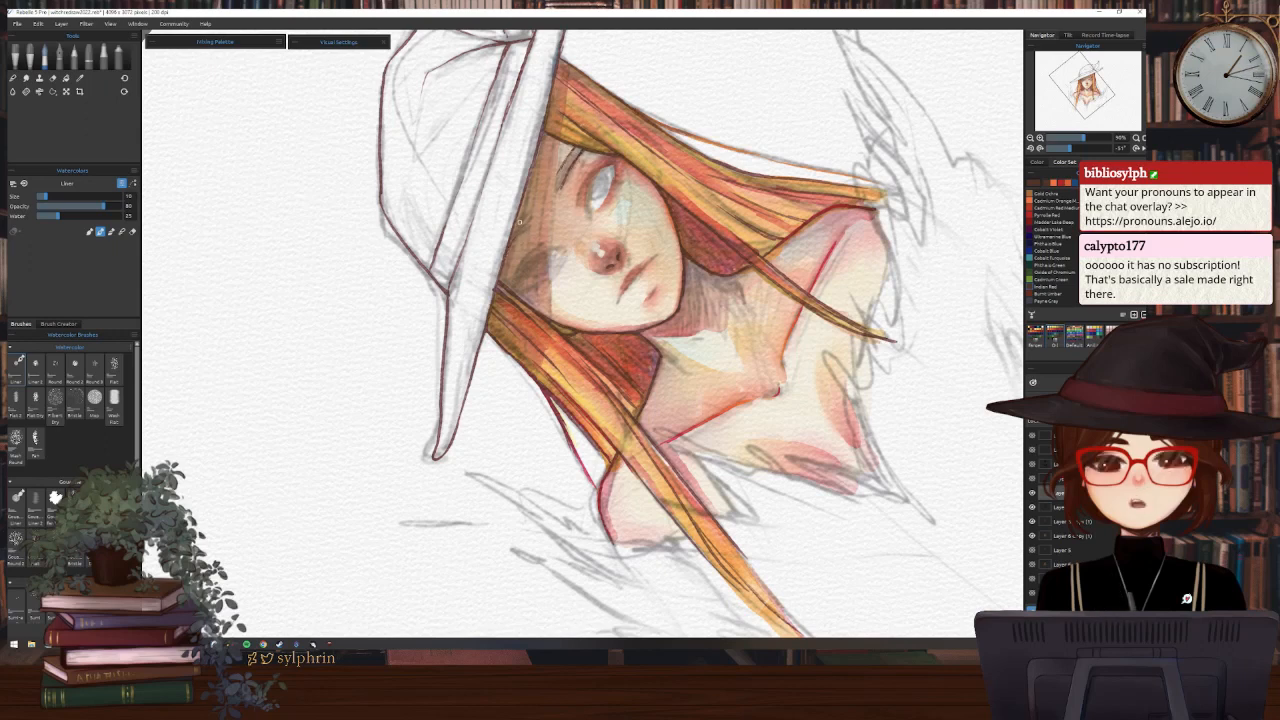
drag(1060, 148, 1090, 148)
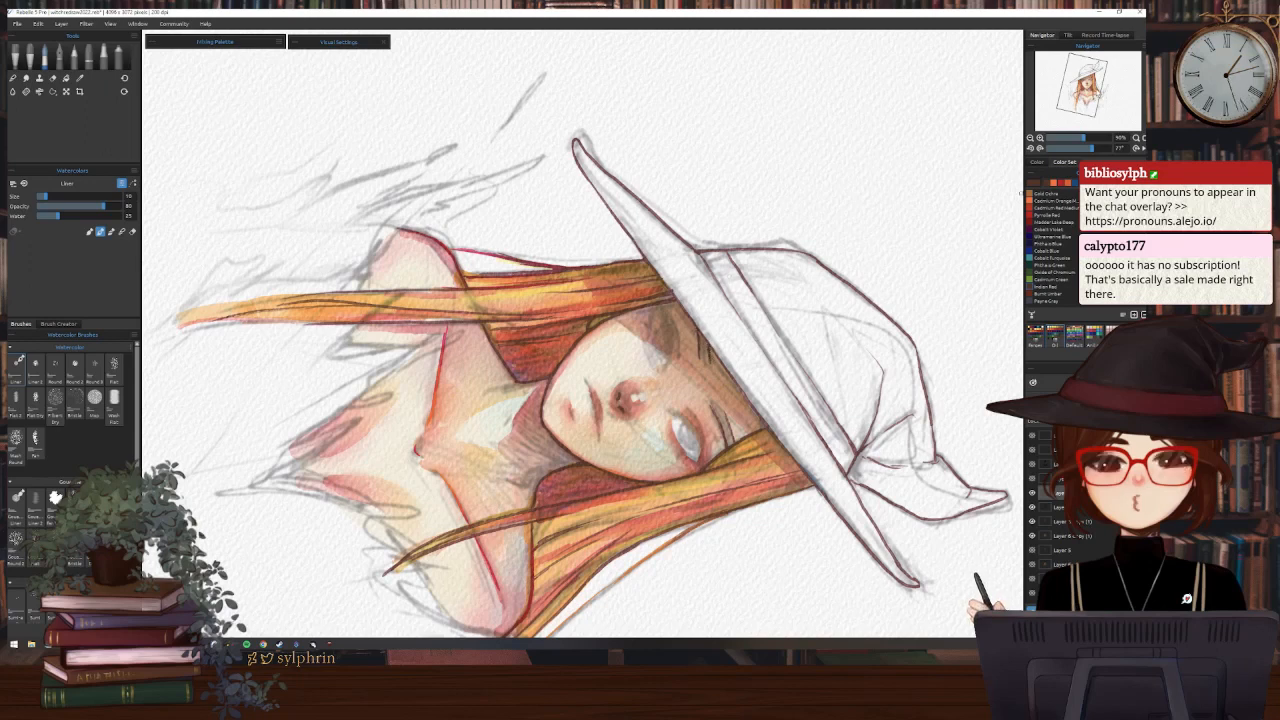
drag(600, 400, 590, 231)
drag(673, 202, 645, 208)
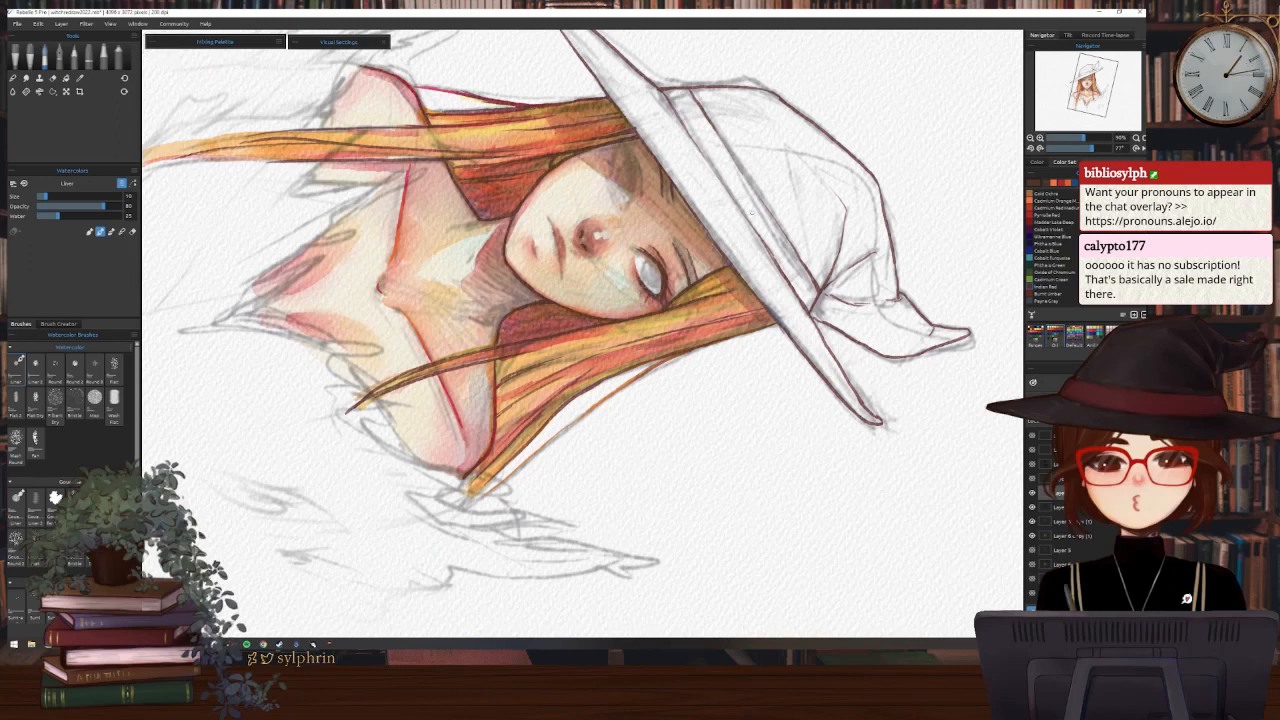
Rotate the canvas the other way and outline the shaded left eye in dark brown
drag(1091, 148, 1066, 147)
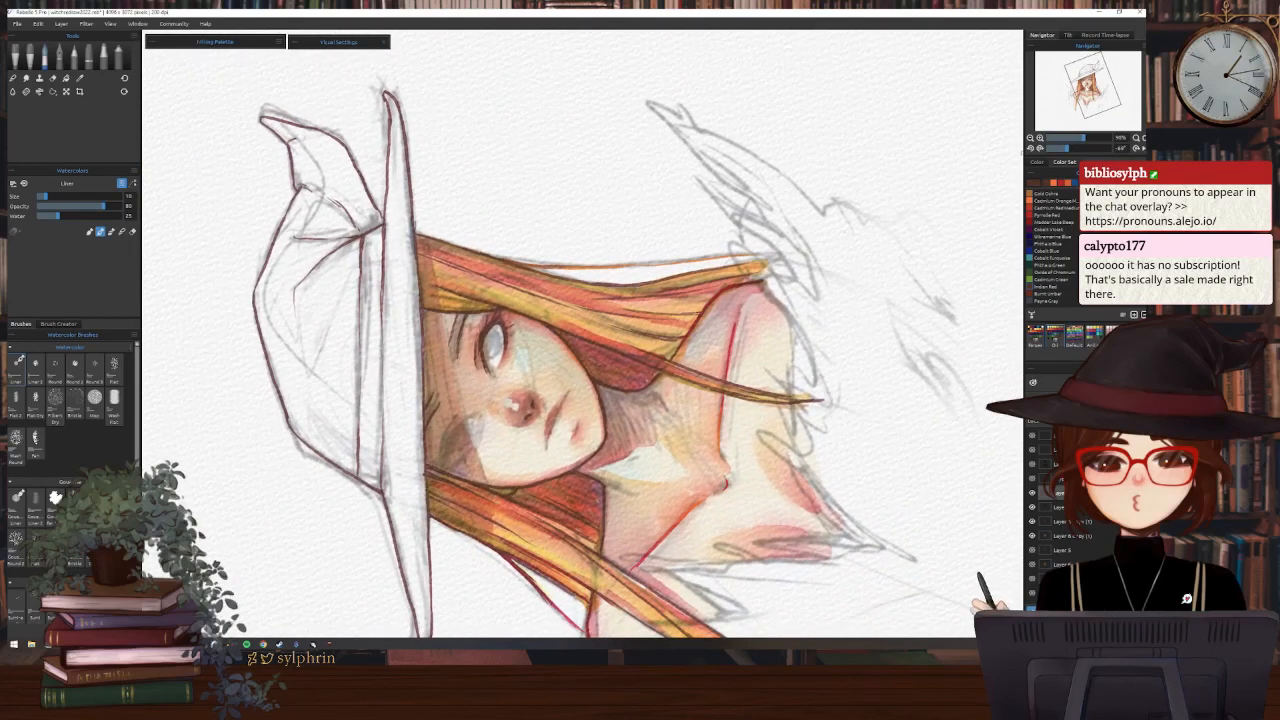
drag(1090, 85, 1077, 91)
drag(451, 241, 540, 298)
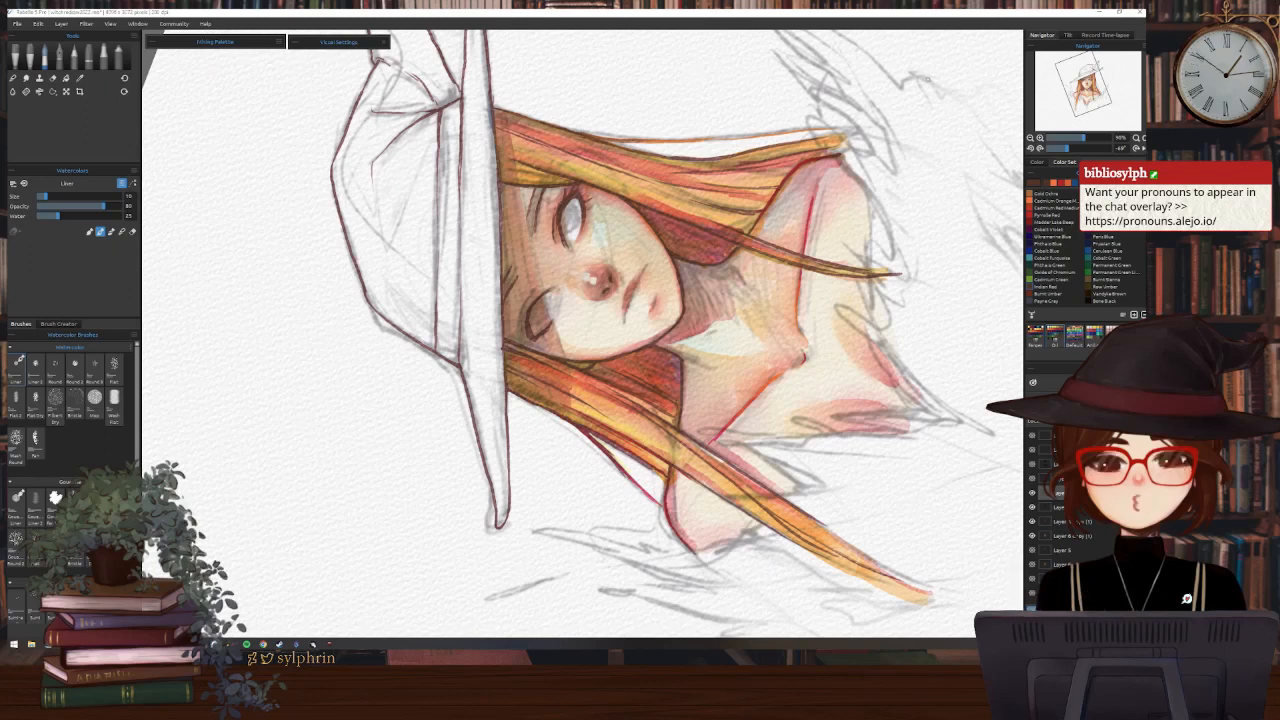
Open the Preview window, zoom it in on the face, and move it to the blank corner of the canvas
mouse_move(421, 146)
mouse_down()
mouse_move(385, 207)
mouse_move(267, 174)
mouse_move(531, 466)
mouse_up()
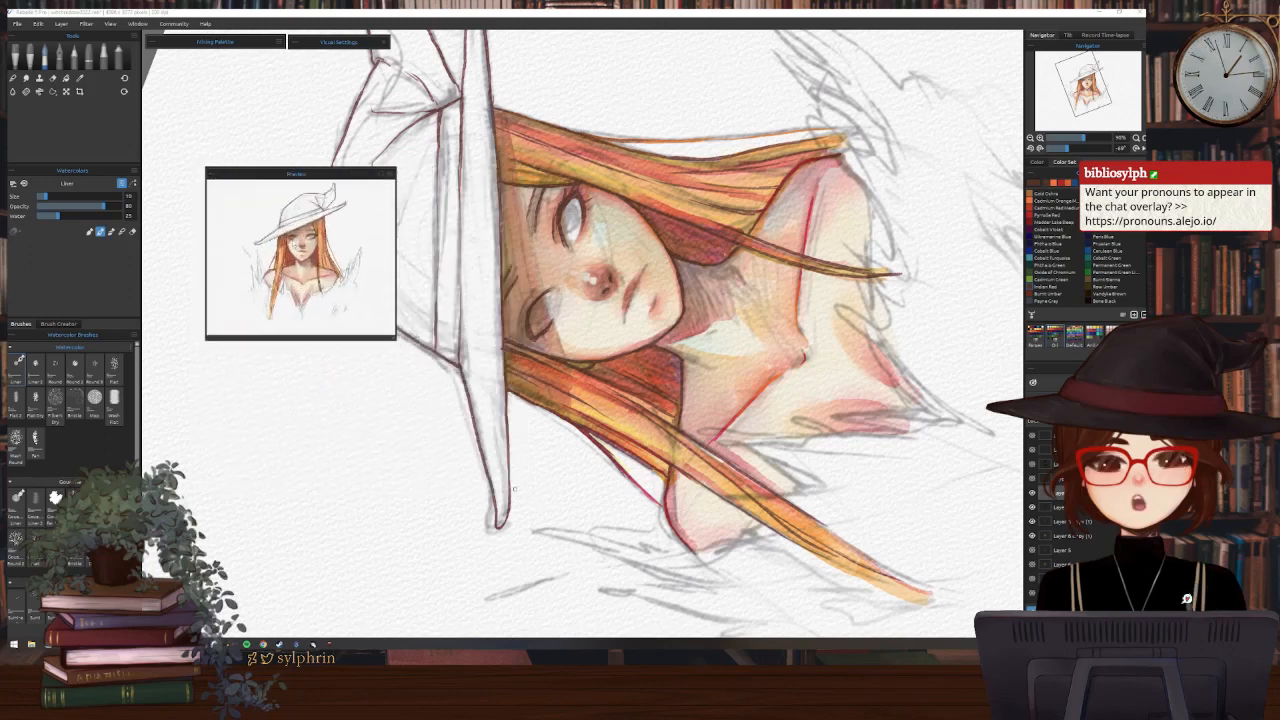
scroll(300, 258, up, 3)
scroll(300, 258, up, 2)
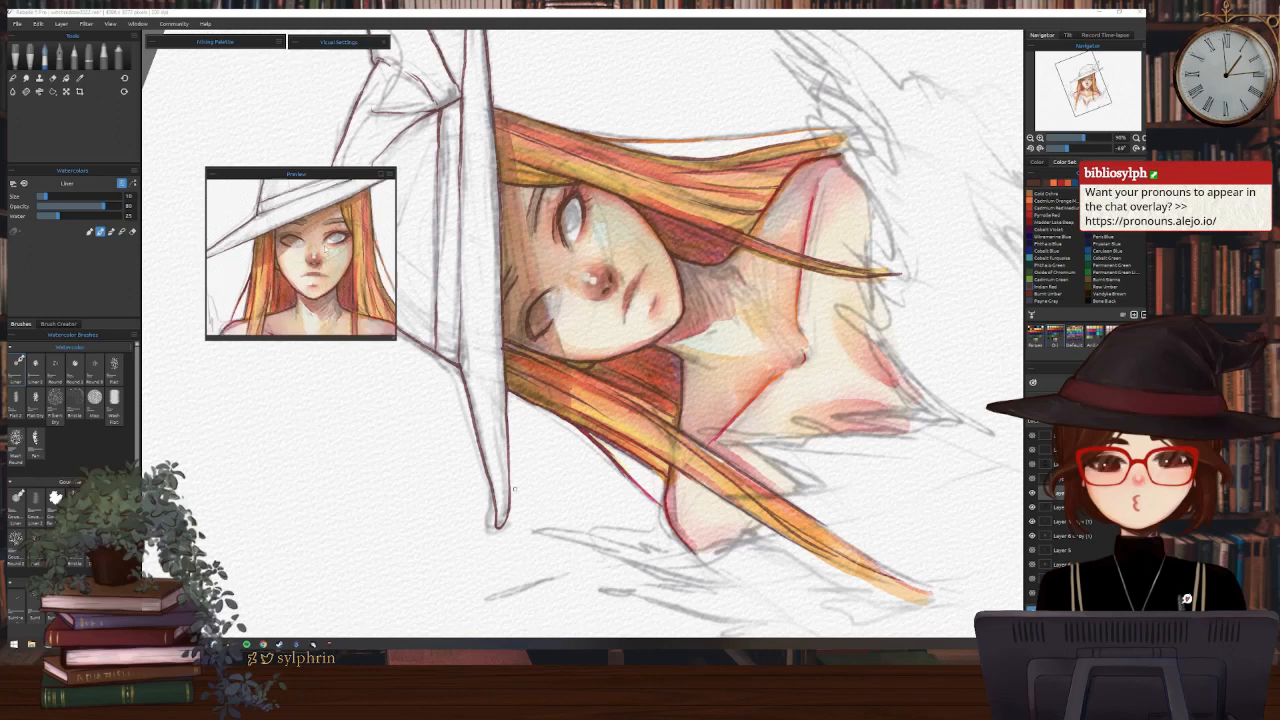
drag(326, 176, 276, 65)
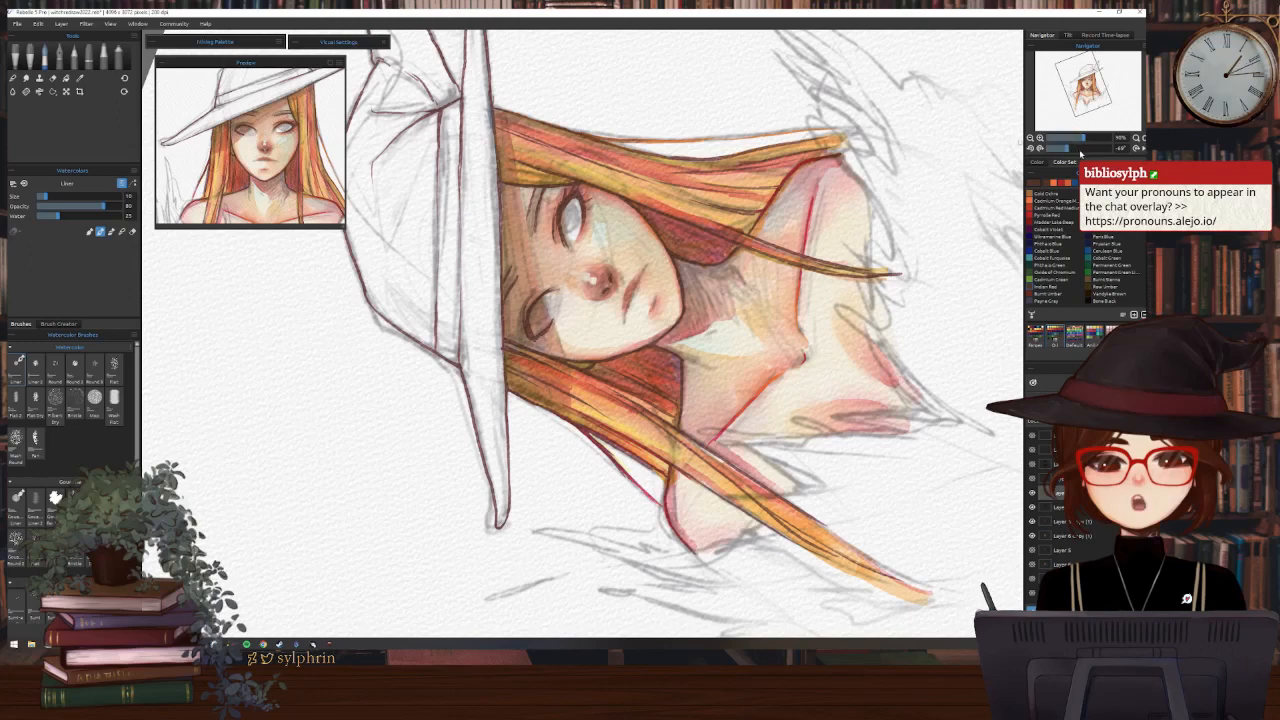
Darken the left eye's upper lash line, reset the canvas rotation, and refine the eye with the brush's erase mode
drag(1062, 148, 1102, 152)
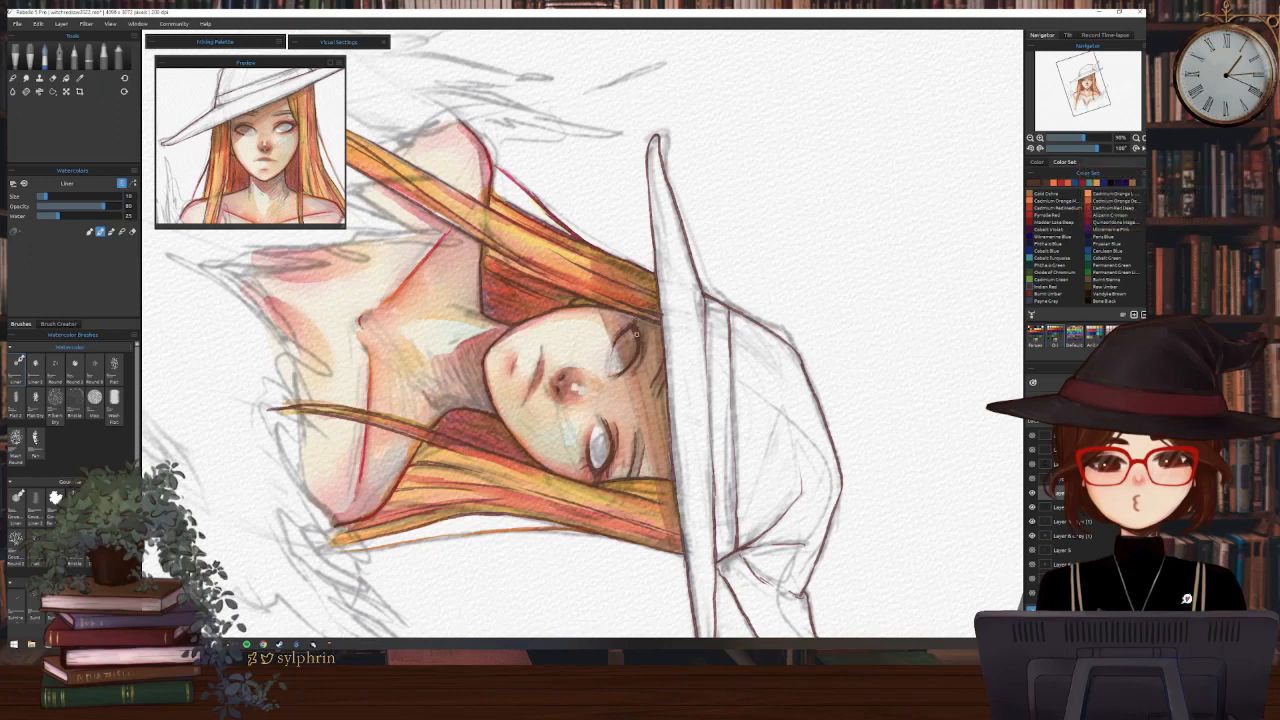
click(1136, 146)
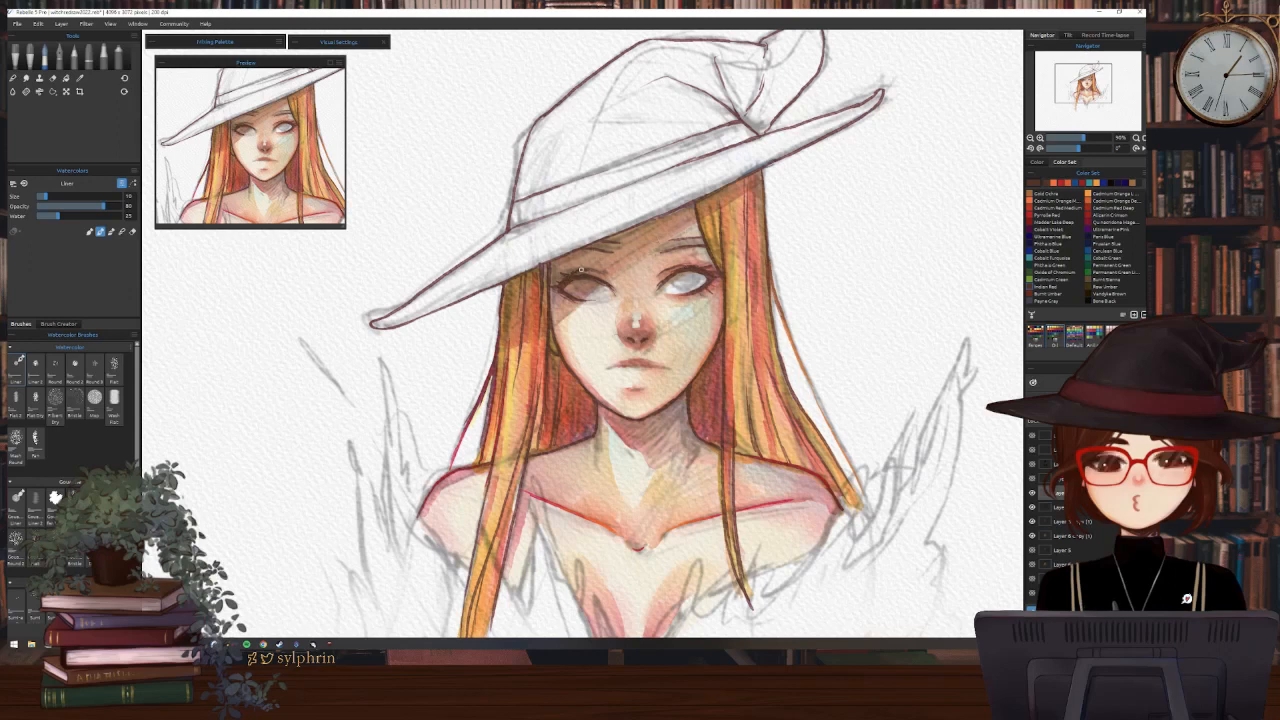
drag(577, 281, 578, 289)
key(e)
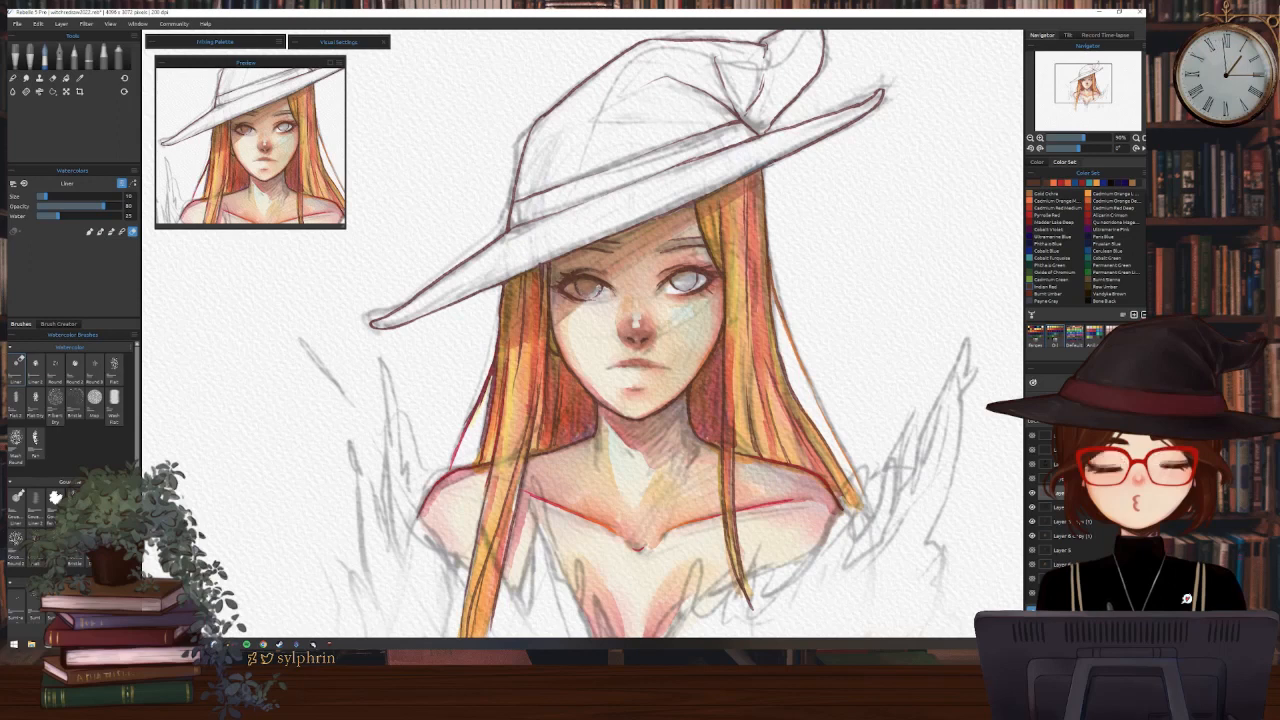
key(e)
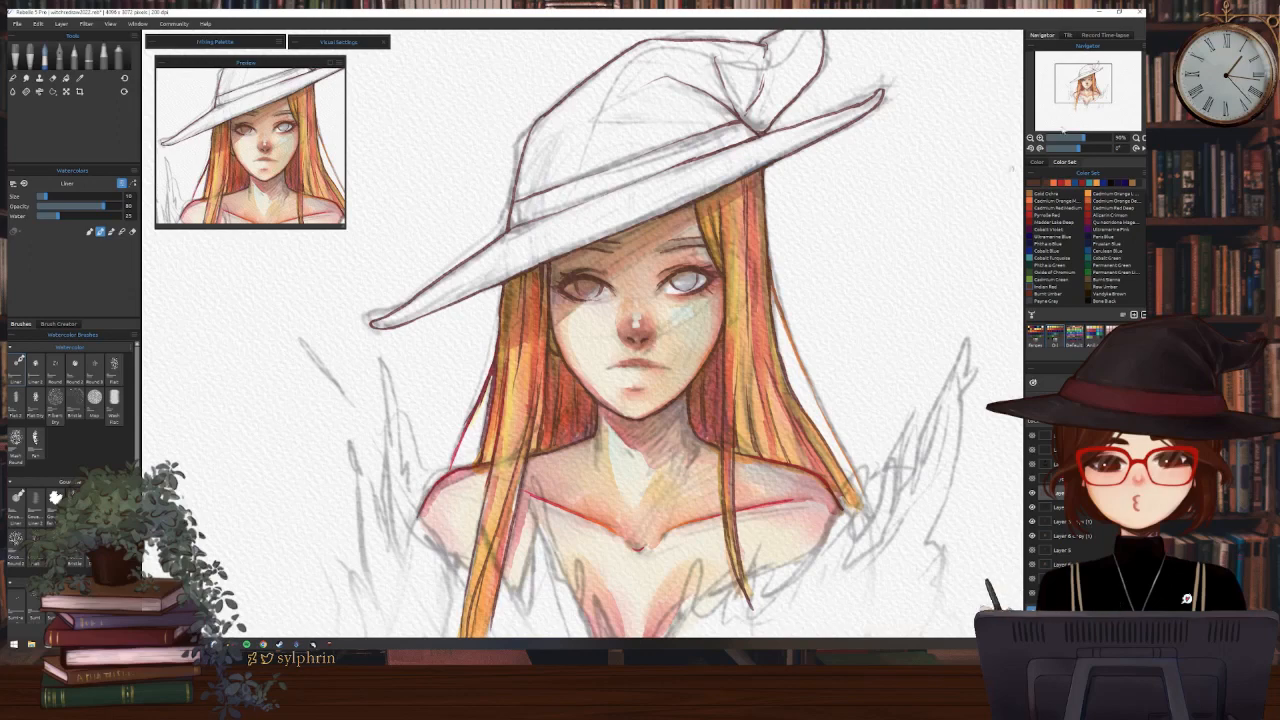
Draw a dark line between the lips on the rotated canvas and trim it in erase mode
drag(569, 259, 605, 183)
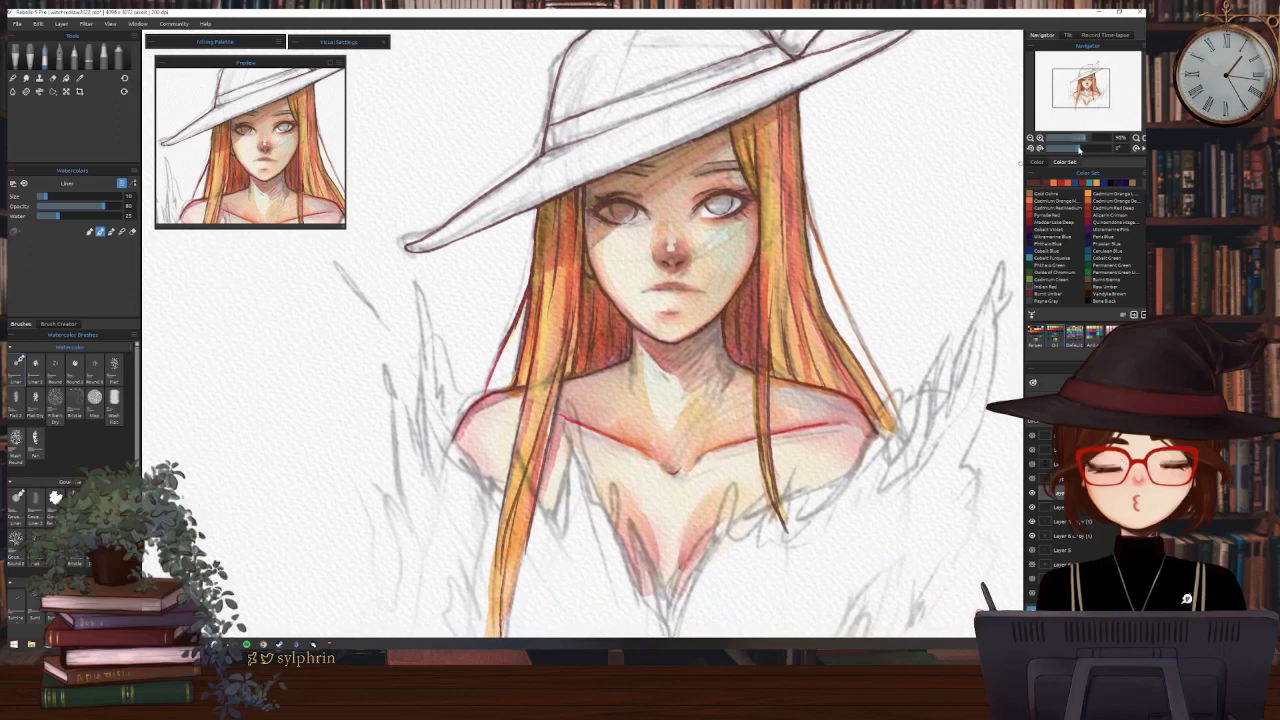
drag(1080, 147, 1062, 147)
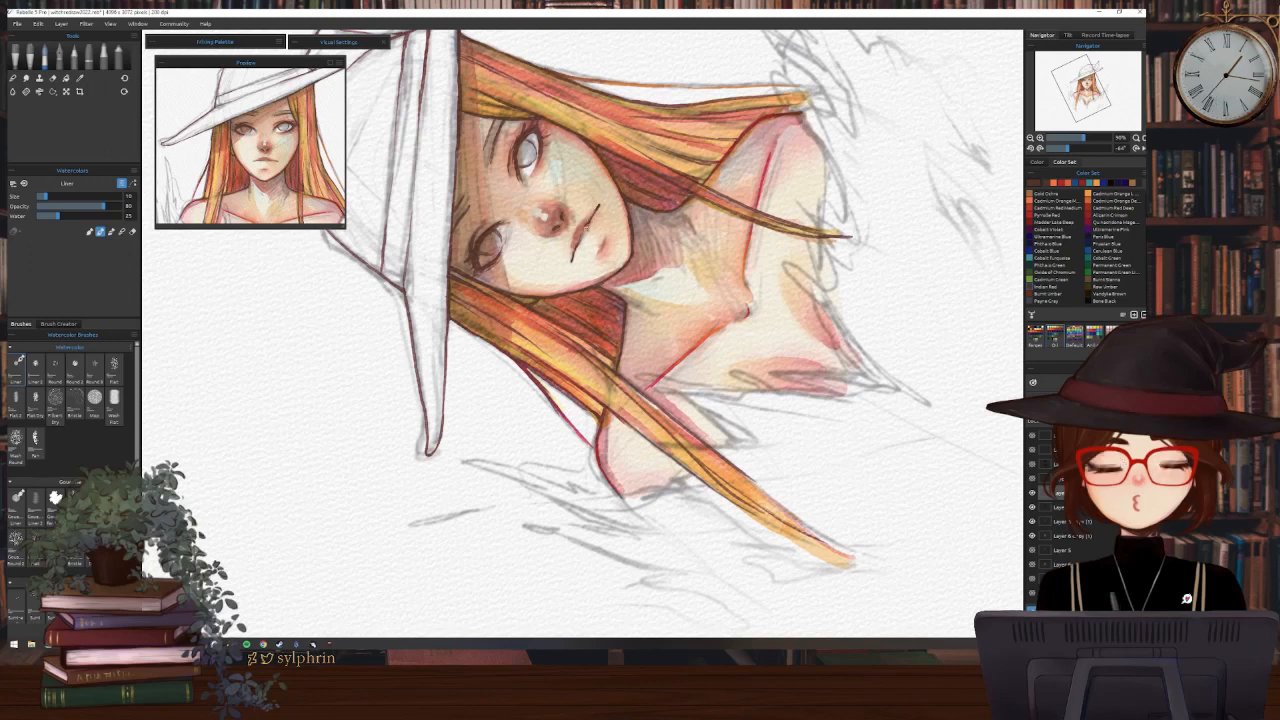
key(e)
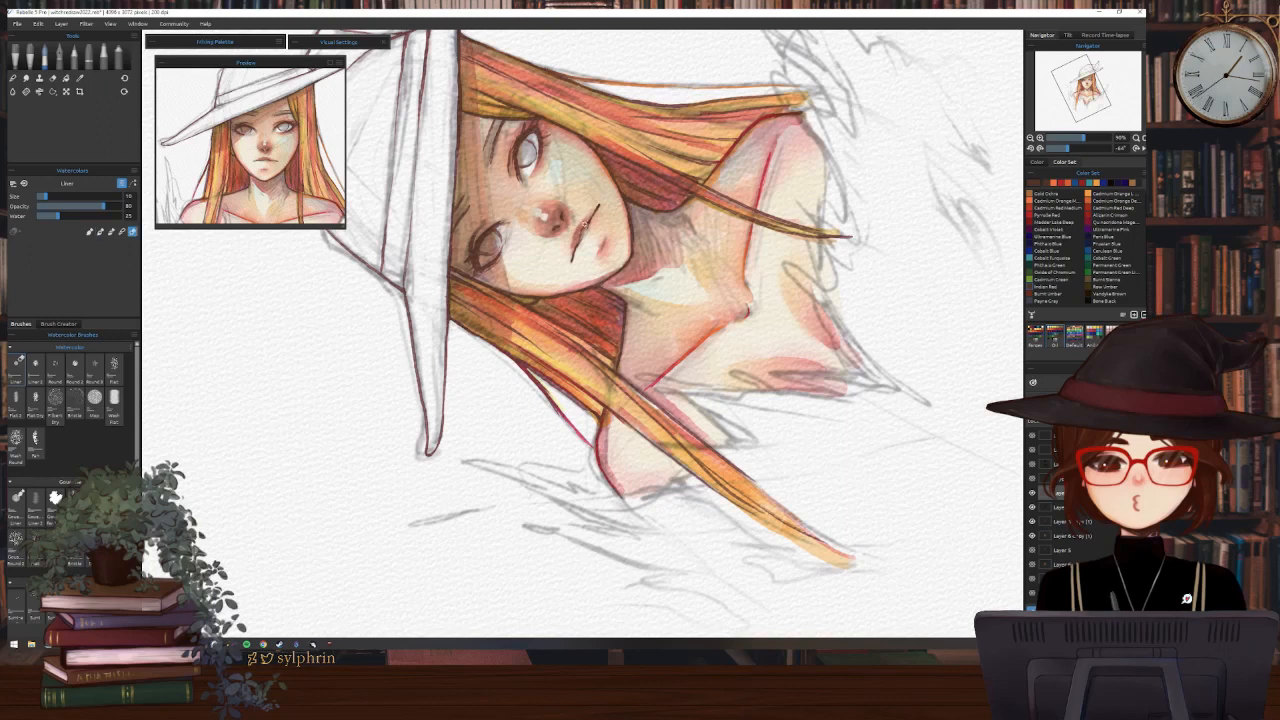
key(e)
drag(589, 219, 583, 237)
key(e)
key(e)
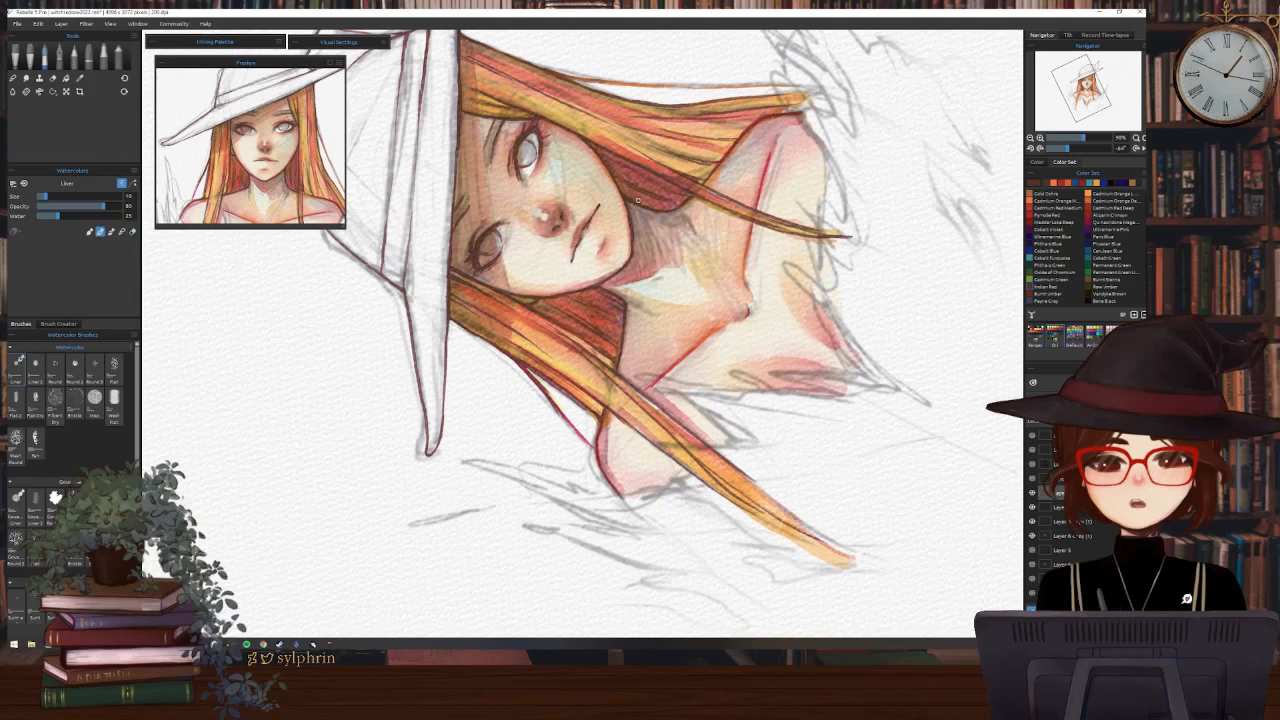
click(1136, 148)
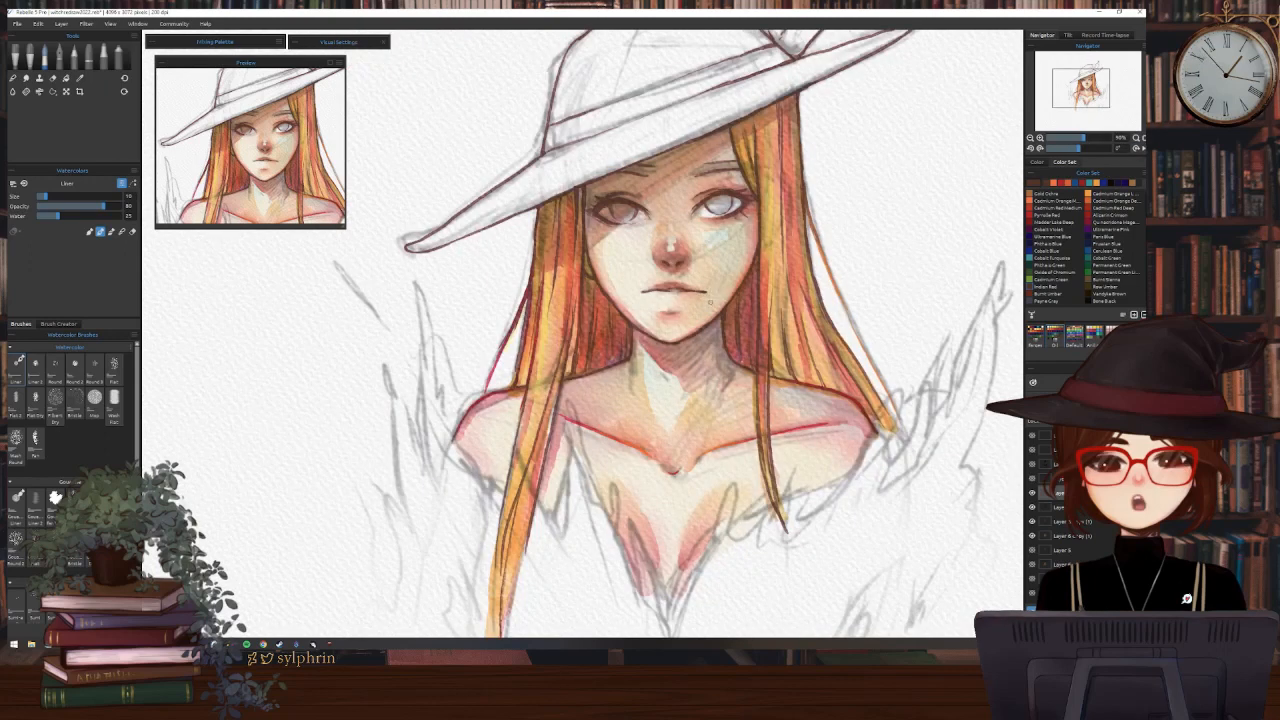
Erase the line between the lips and redraw it with the Liner brush, rotating the canvas for each side
key(e)
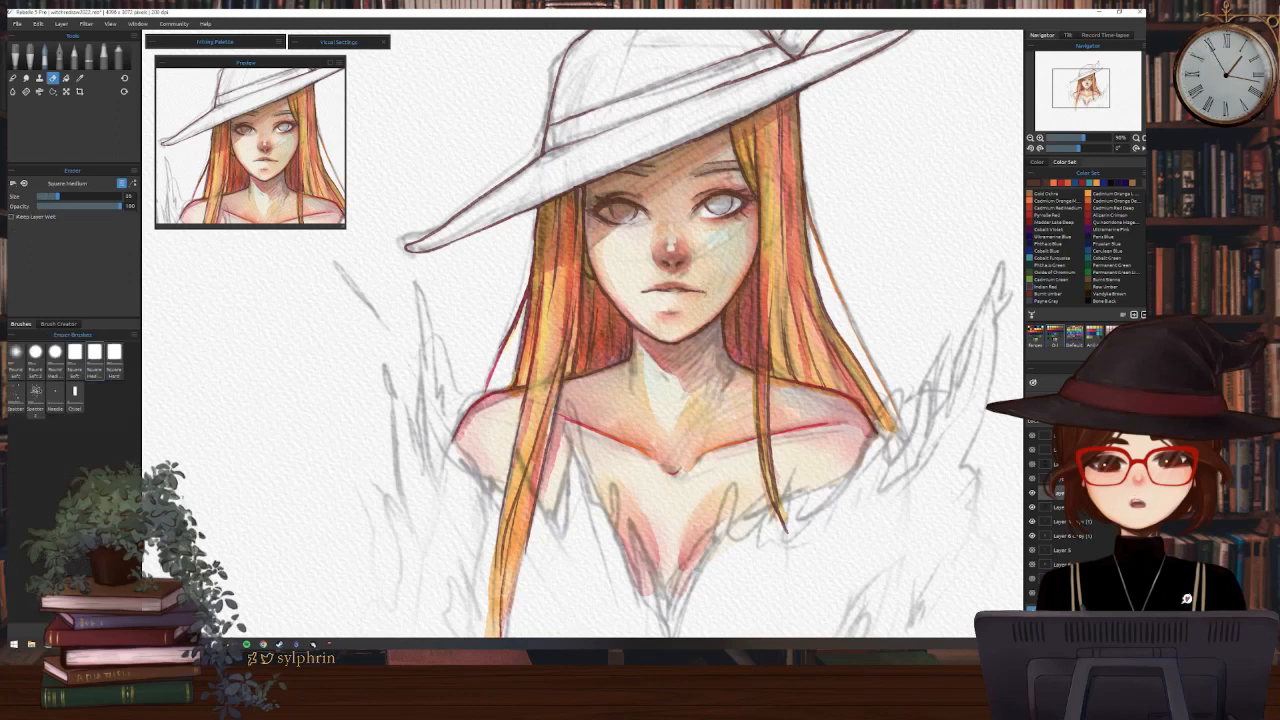
drag(640, 290, 698, 290)
key(b)
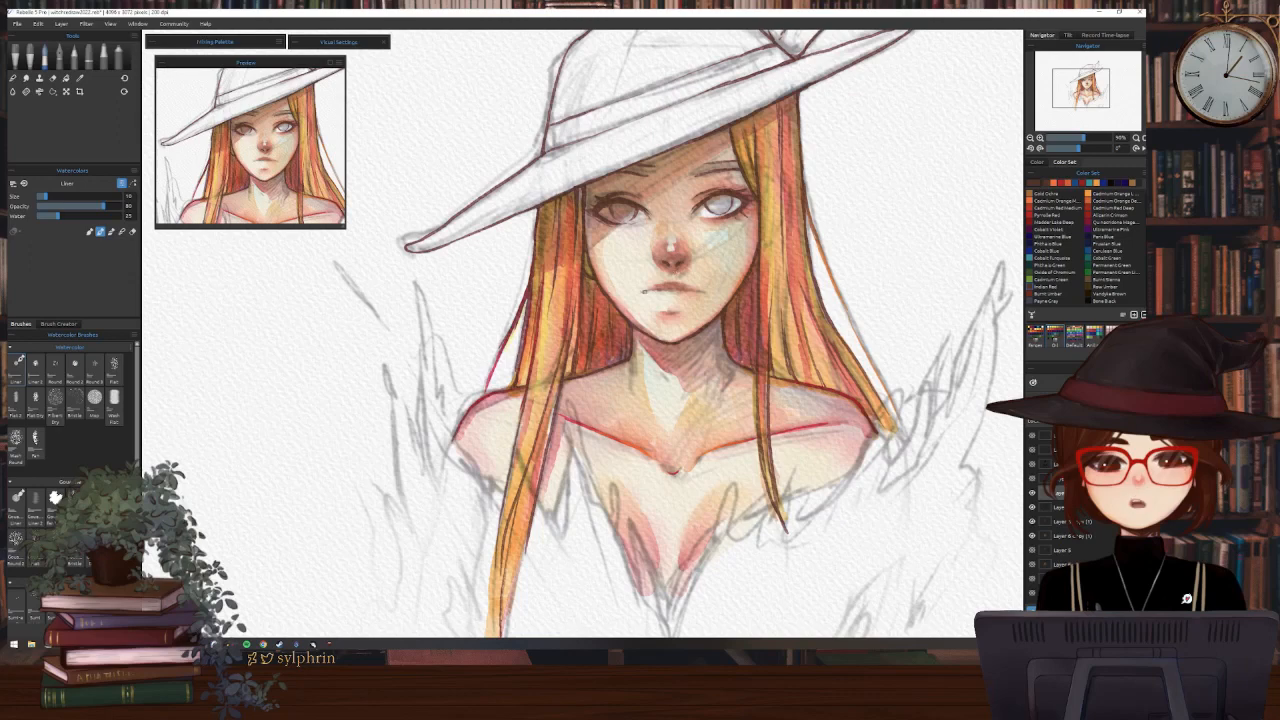
drag(640, 290, 668, 289)
drag(1078, 148, 1064, 148)
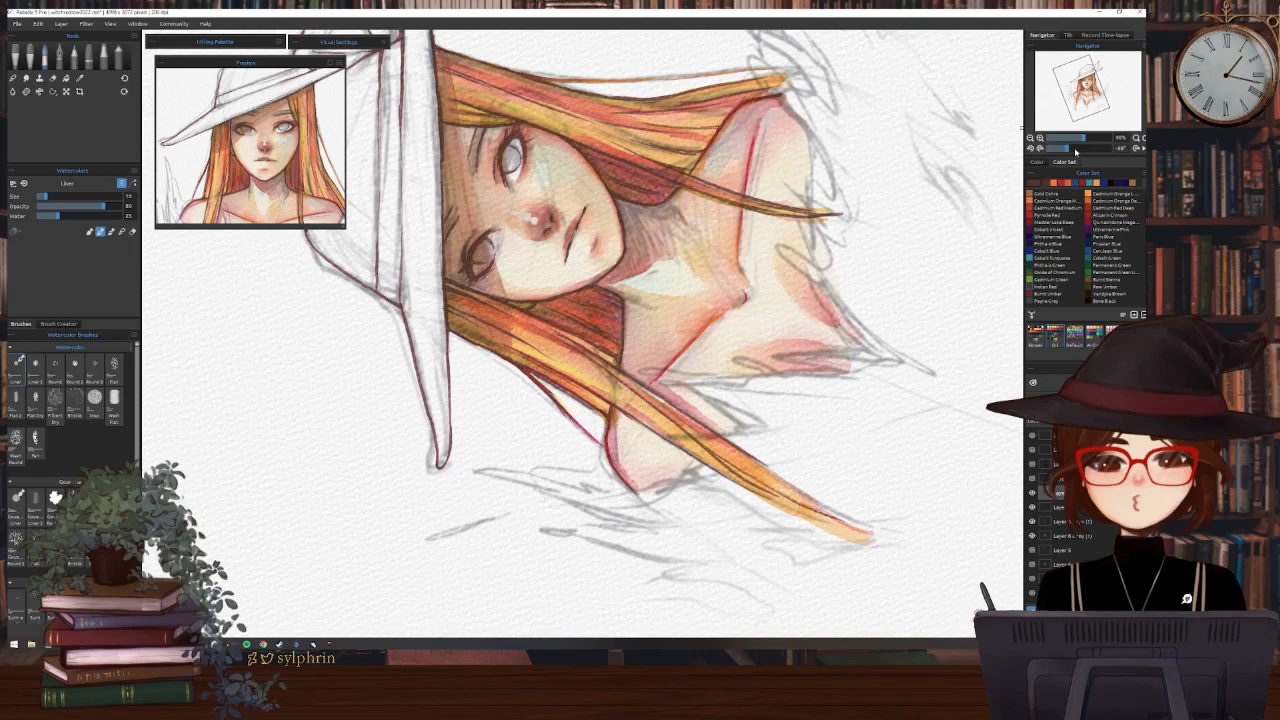
drag(1069, 148, 1094, 152)
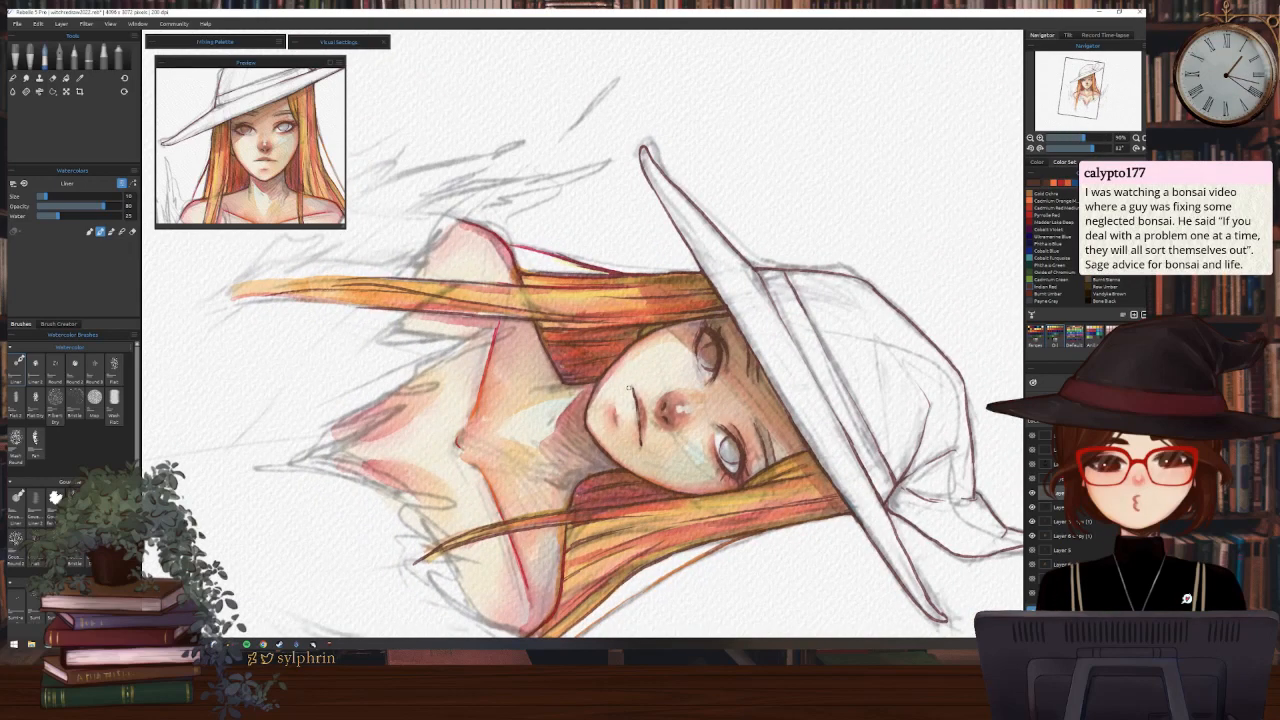
key(e)
key(e)
click(1137, 148)
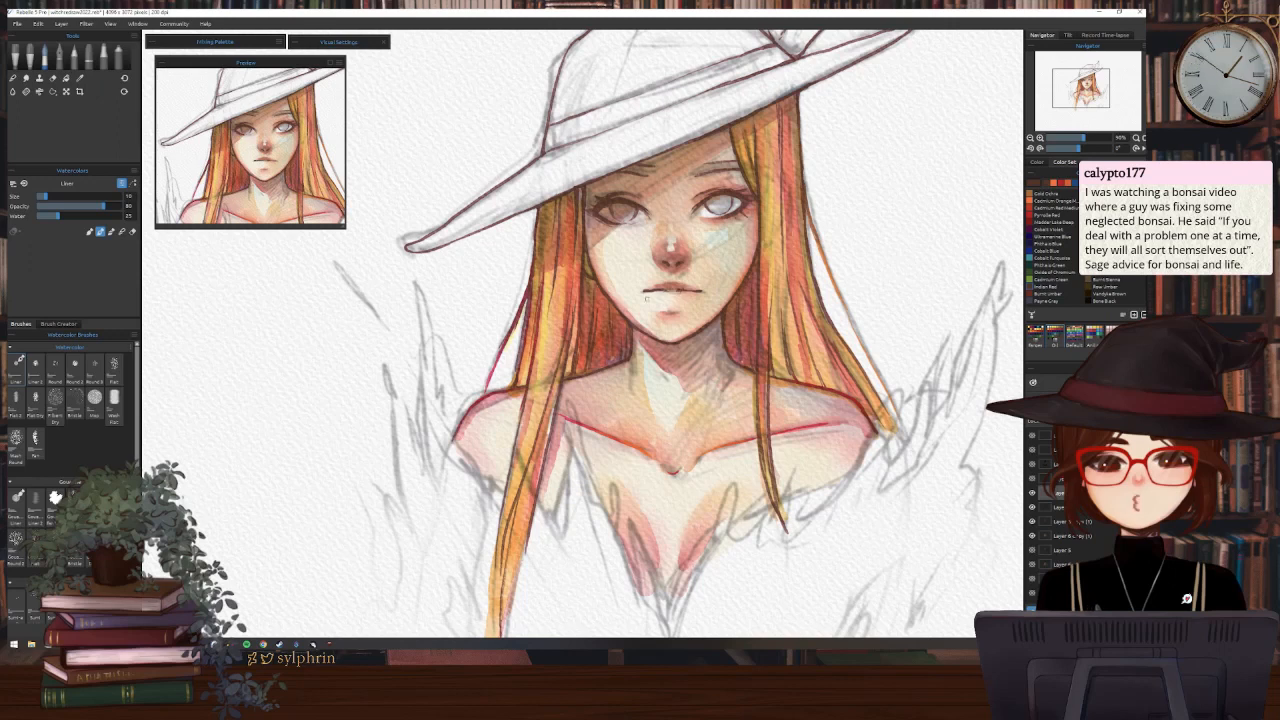
Hide the pencil sketch layer and add a new layer above the copied paint layers
scroll(650, 294, down, 2)
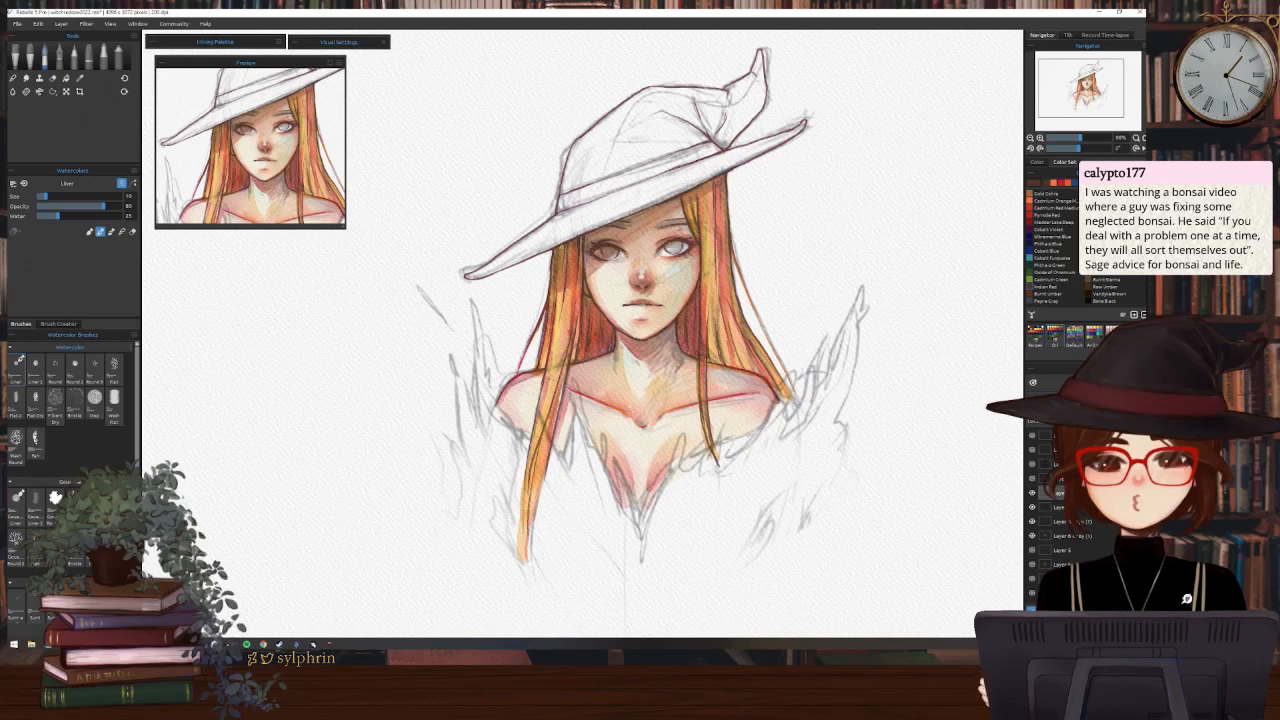
click(1048, 507)
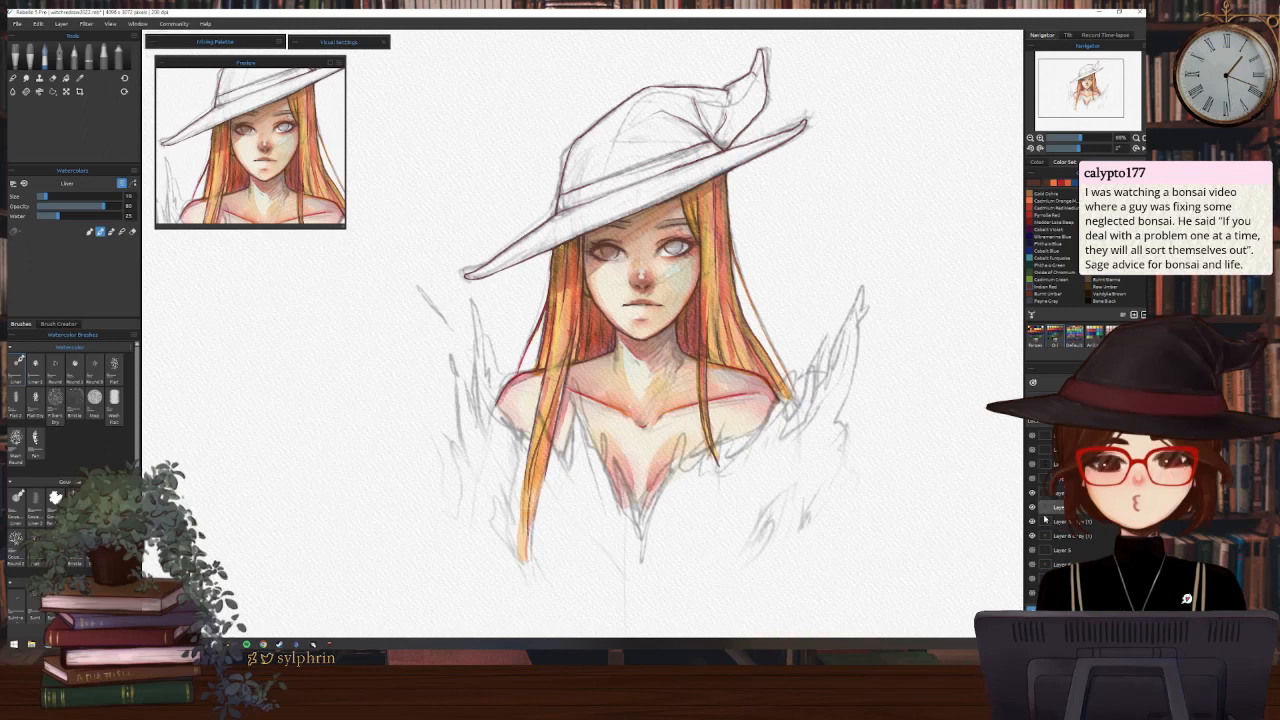
click(1032, 507)
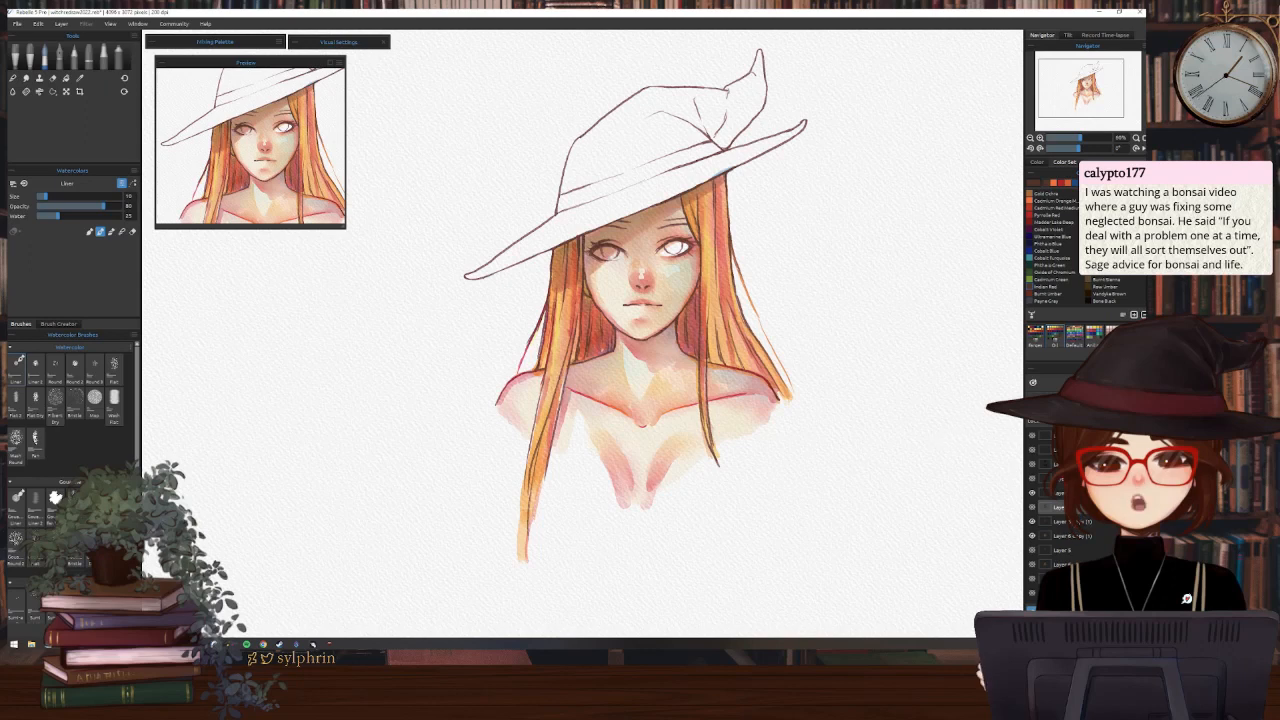
click(1079, 521)
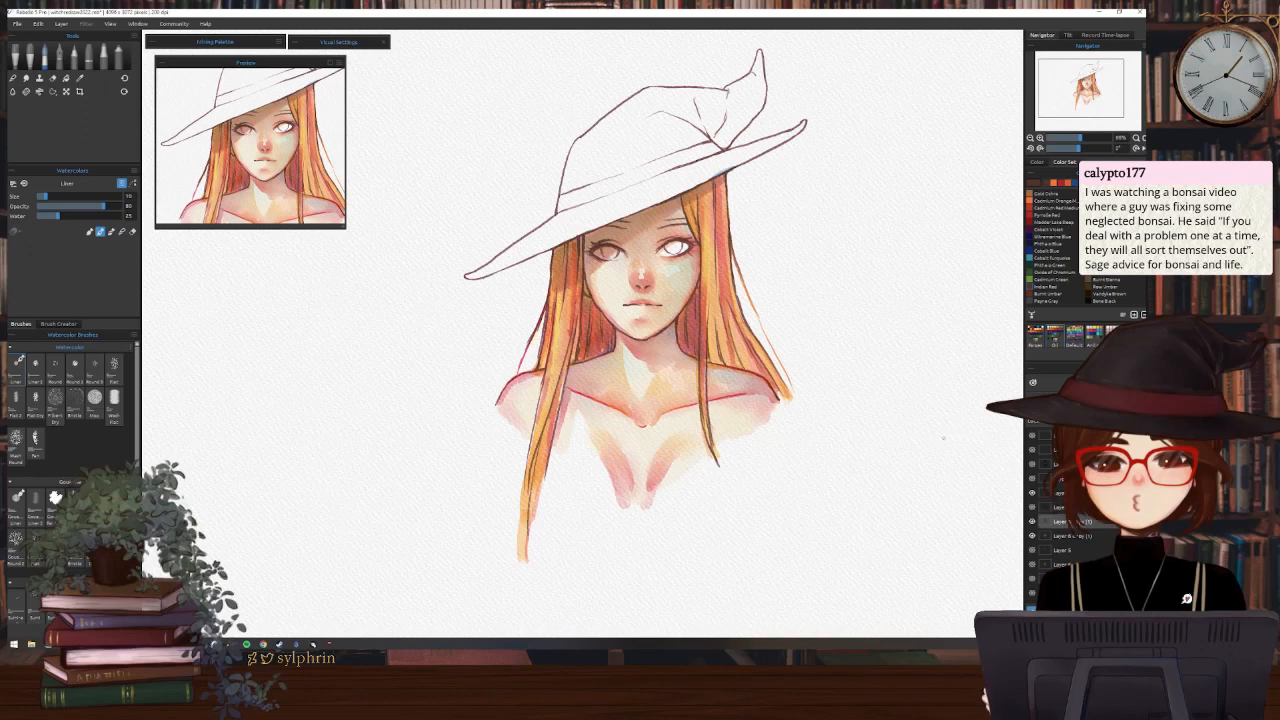
key(ctrl+shift+n)
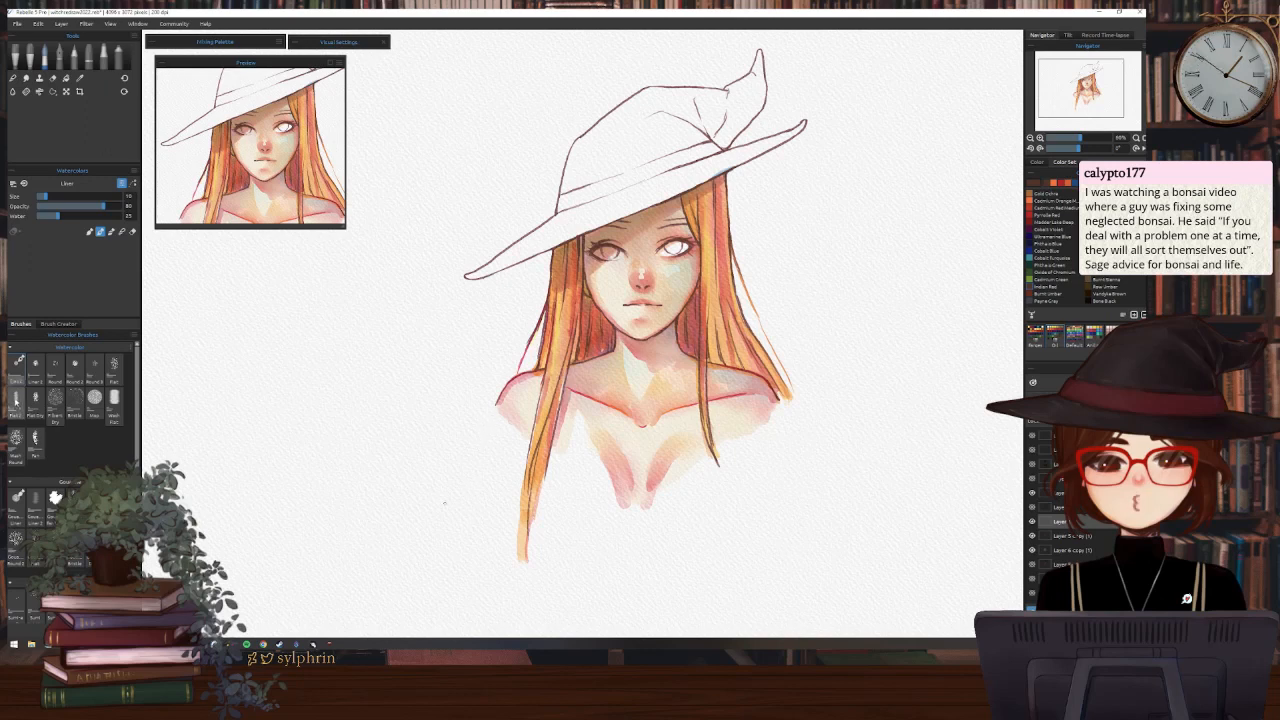
Paint both irises orange with the Flat 2 watercolor brush
click(15, 400)
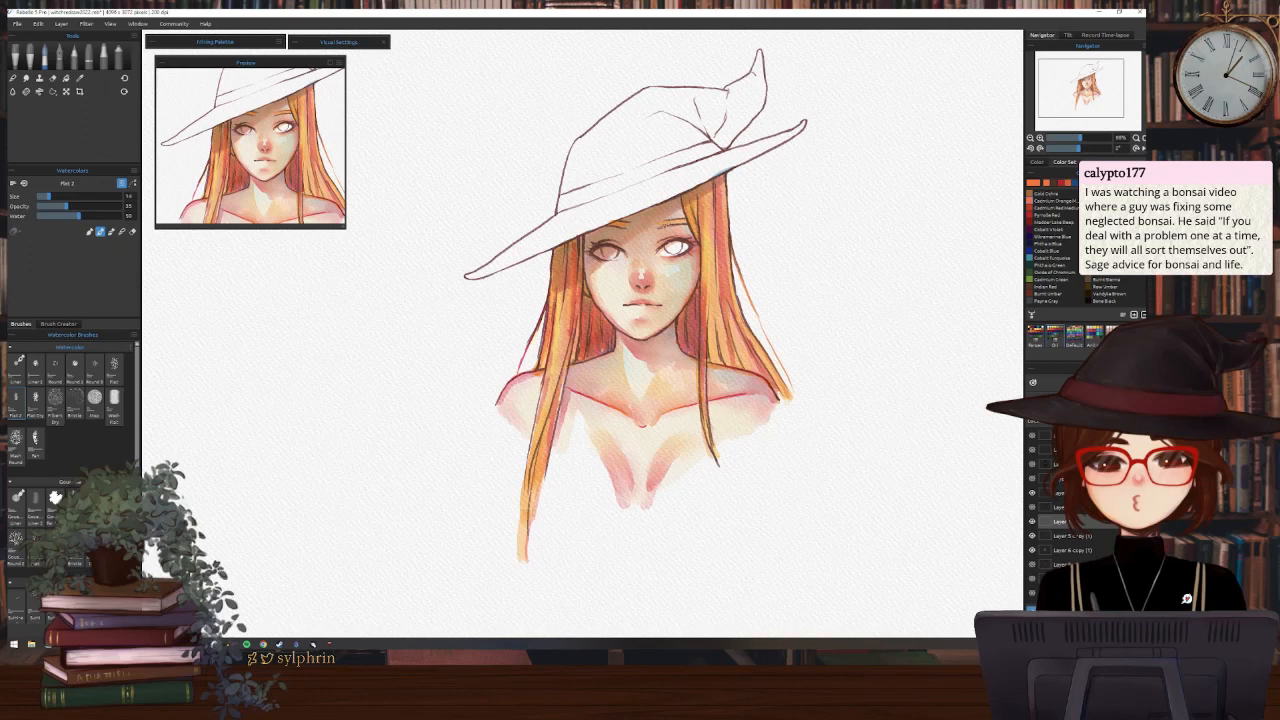
click(1068, 35)
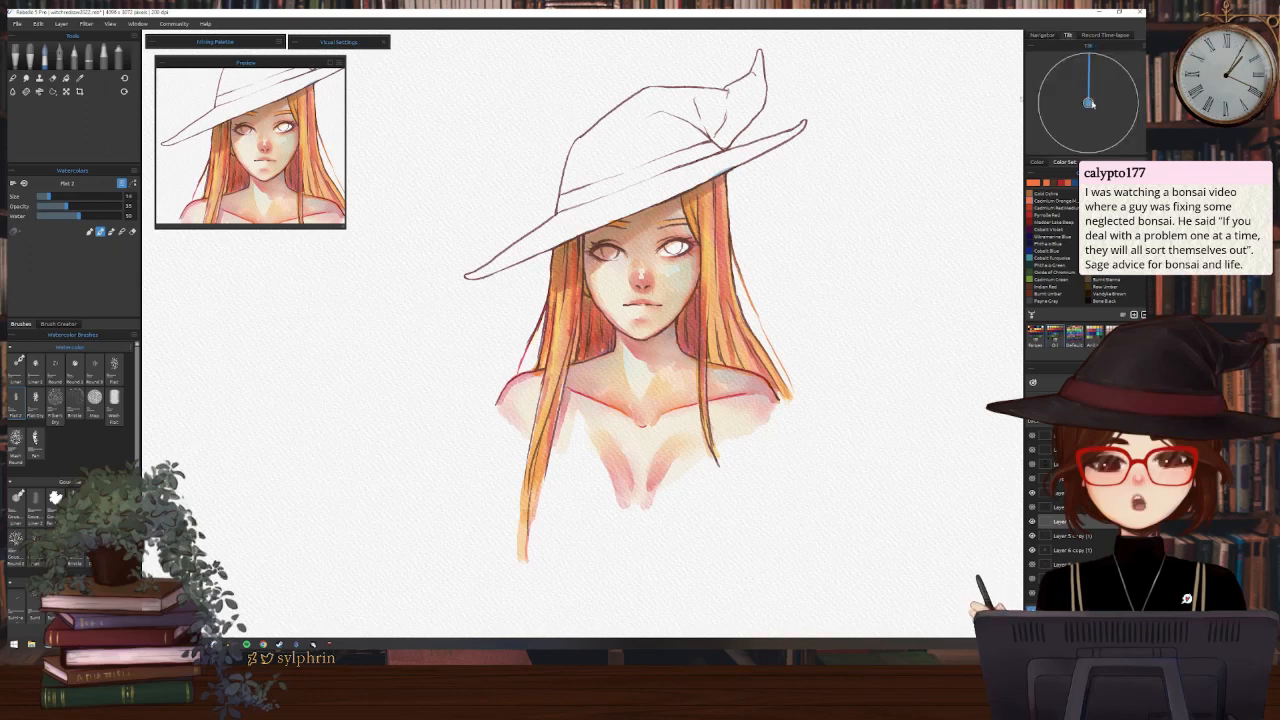
click(1042, 35)
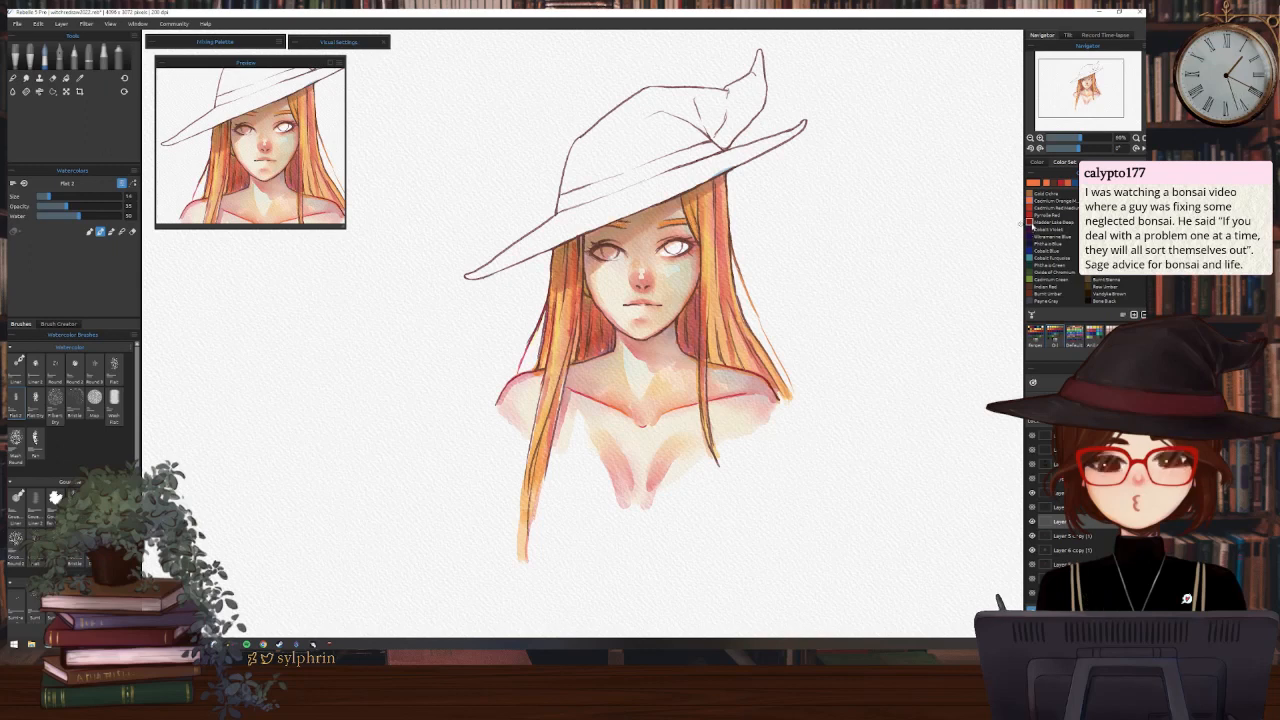
click(1031, 235)
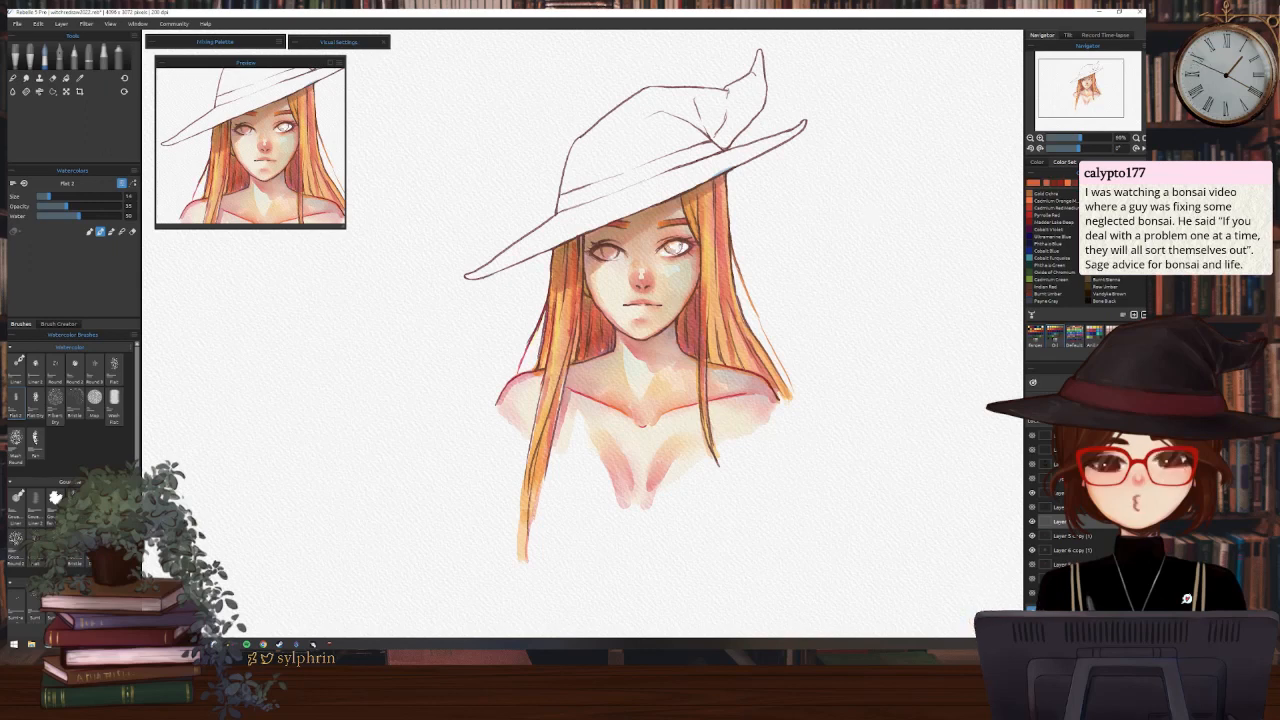
drag(671, 247, 681, 249)
click(1052, 257)
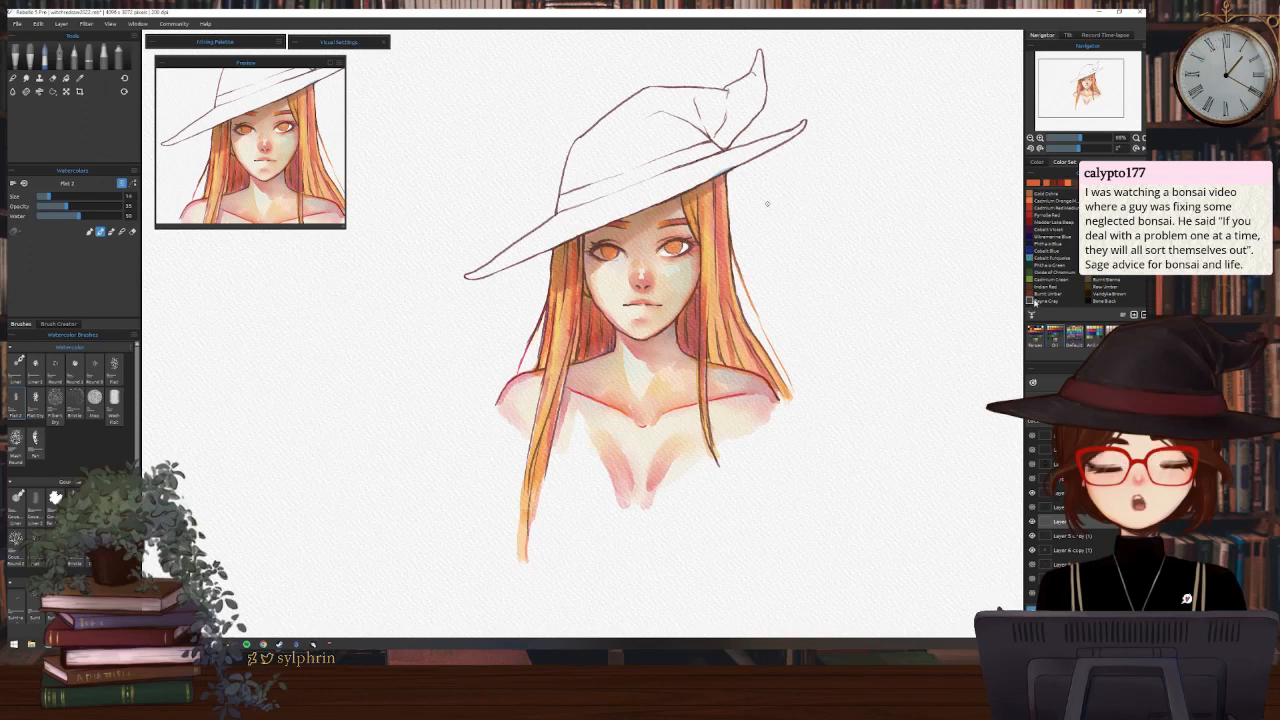
Shade the irises with red and add yellow tones using a smaller Flat 2 brush
click(1036, 229)
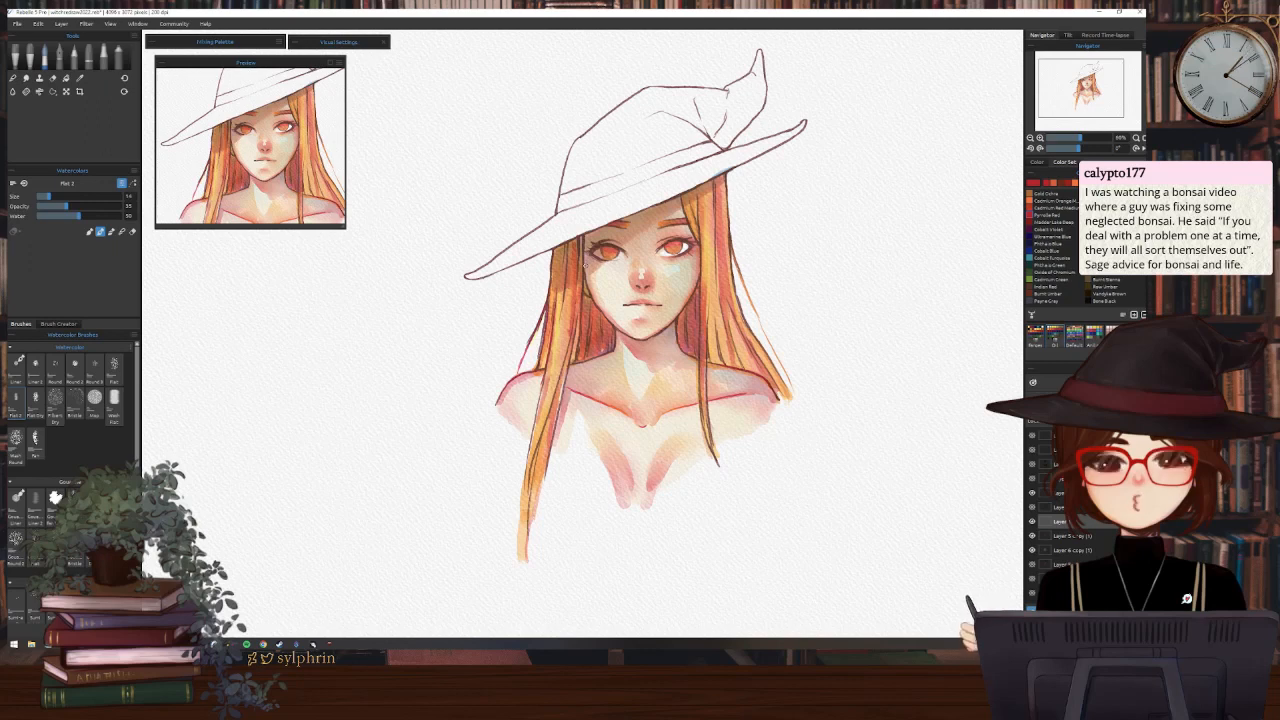
scroll(1053, 247, up, 1)
click(1040, 200)
key(bracketleft)
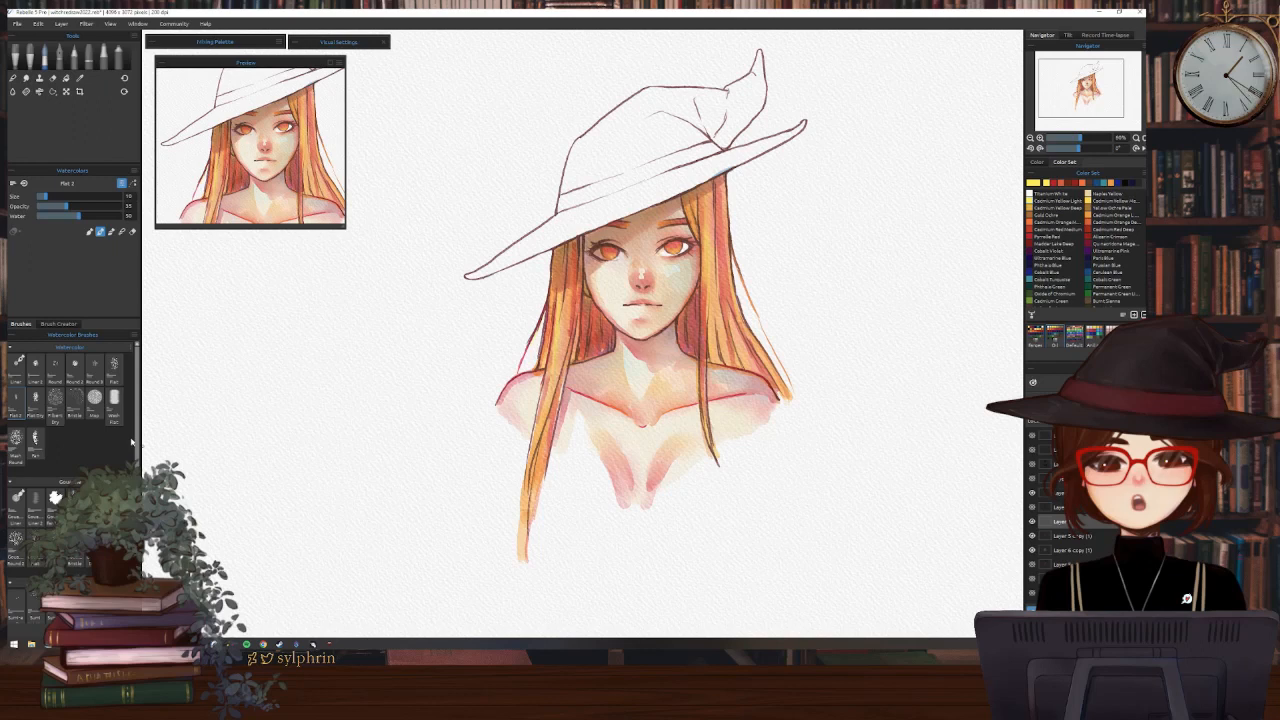
Tint the lips and the areas under both eyes pink with the Mop watercolor brush
click(95, 398)
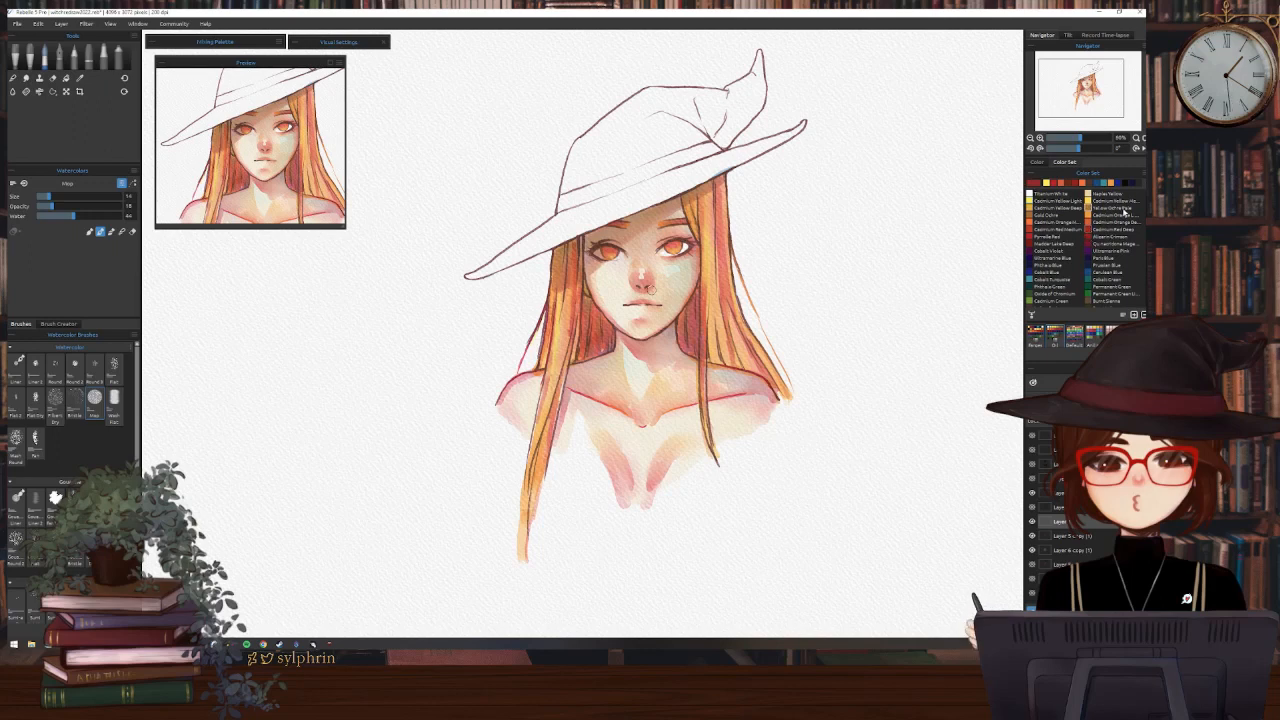
mouse_move(631, 309)
mouse_down()
mouse_move(652, 309)
mouse_move(638, 308)
mouse_up()
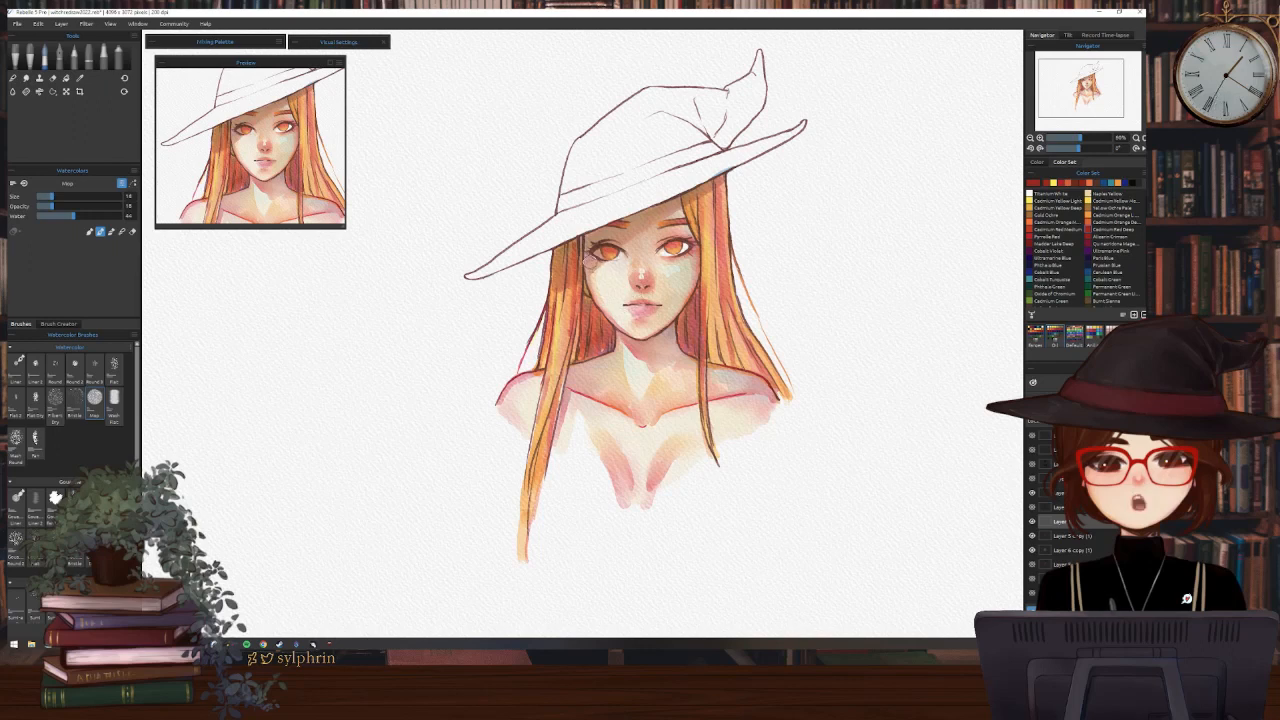
drag(590, 262, 684, 266)
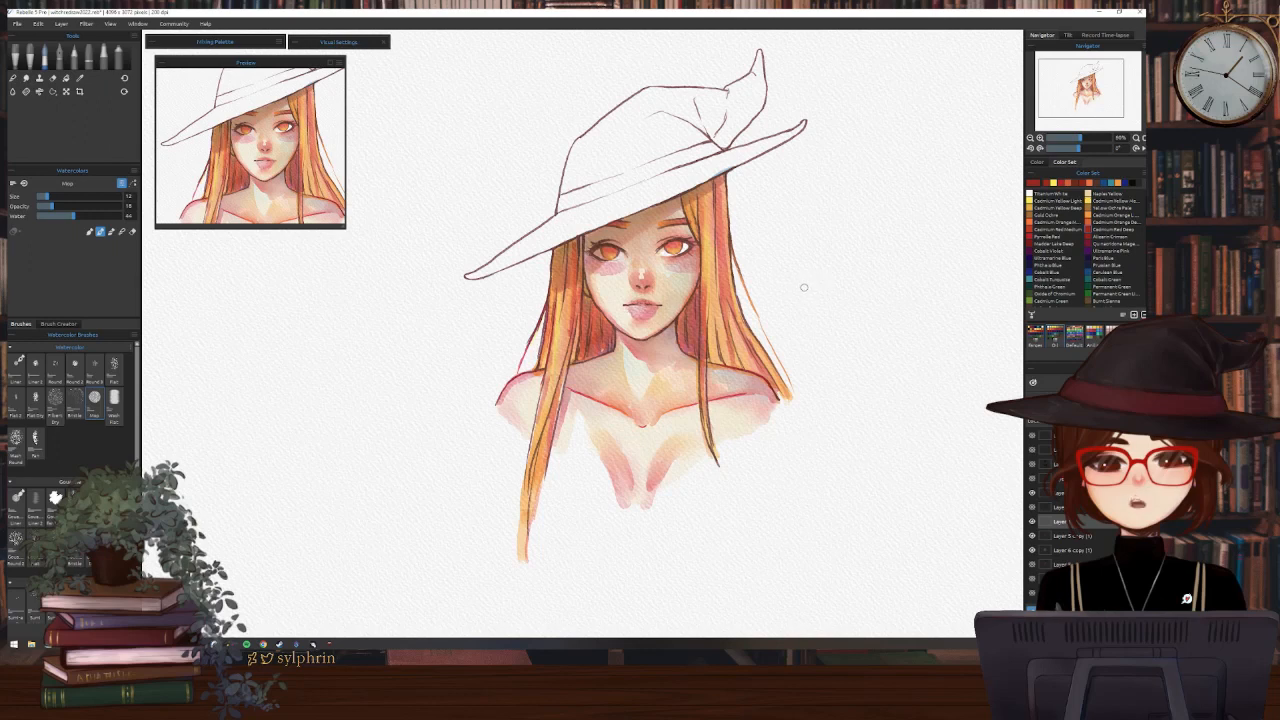
Soften the lip and under-eye tints with a smaller Soft blend brush and clean them up with the Square Medium eraser
key(n)
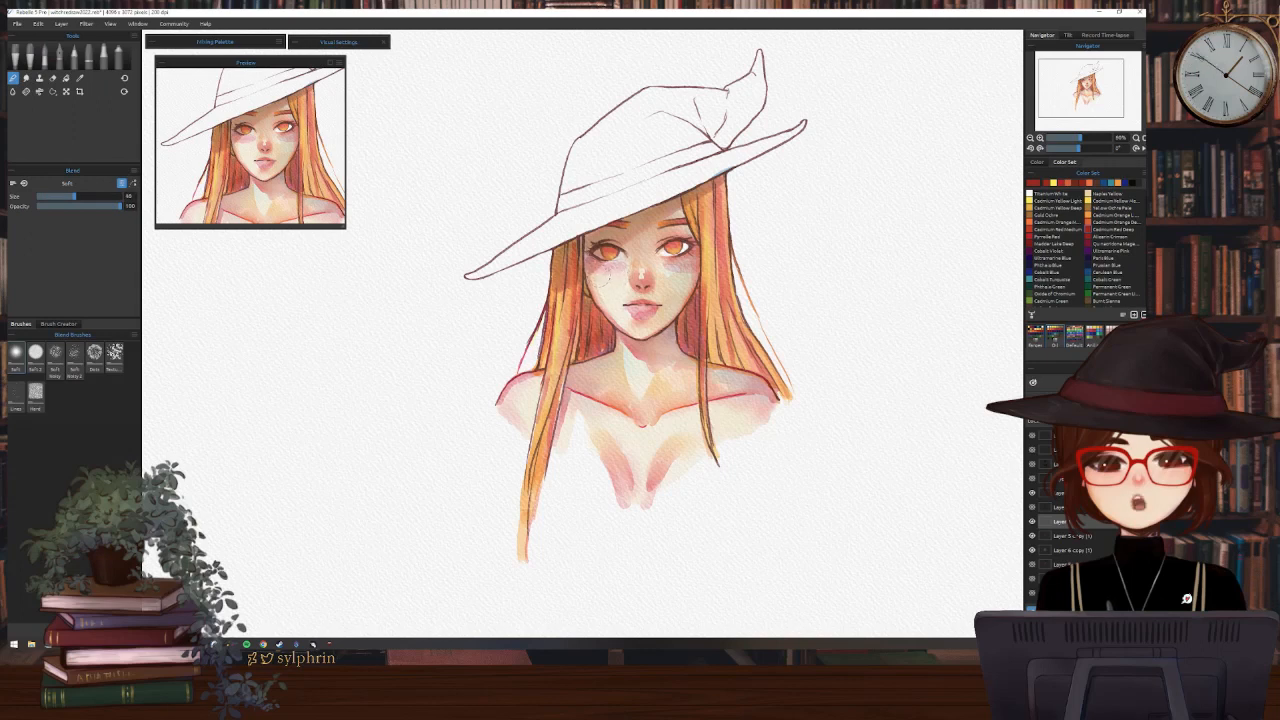
key([)
key([)
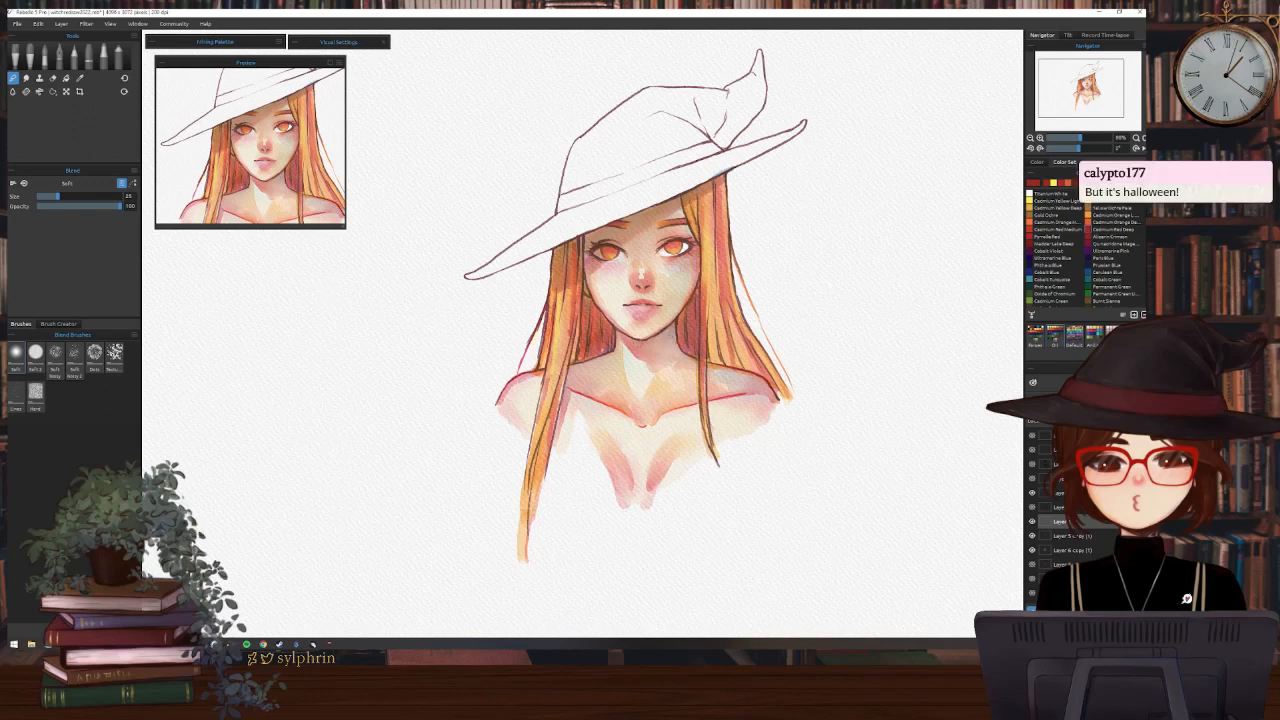
key(e)
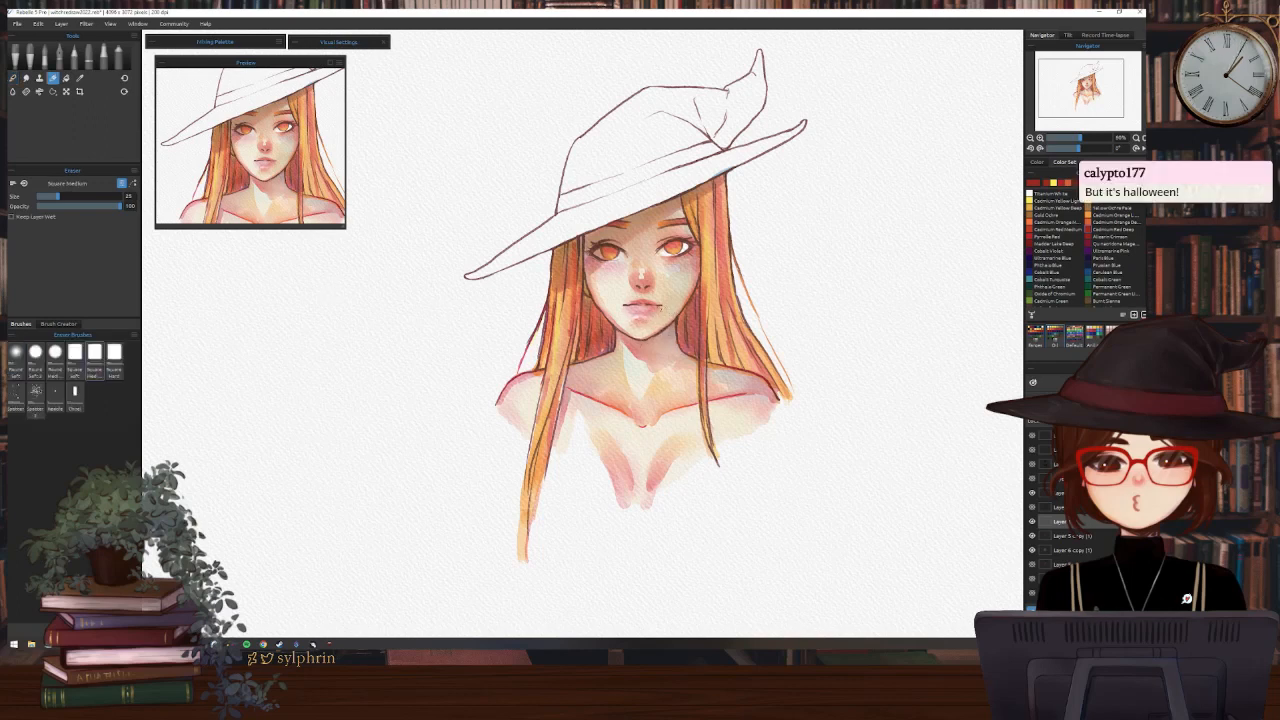
key(n)
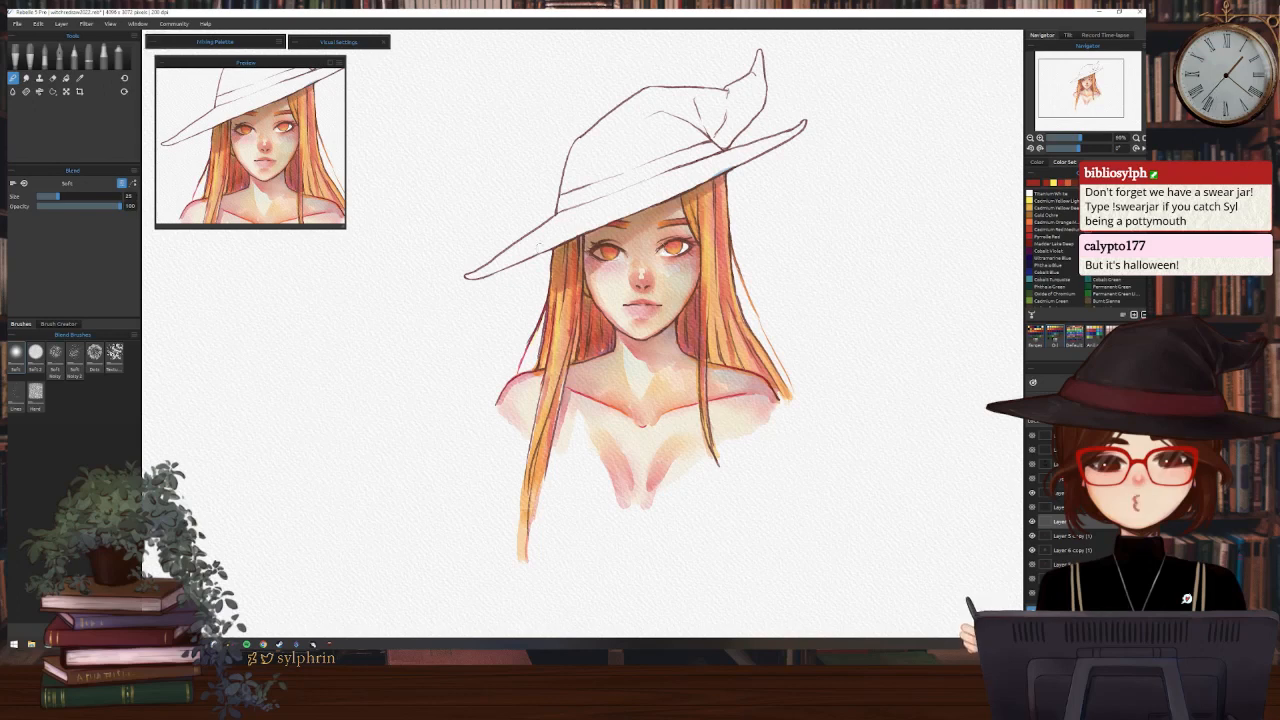
Deepen the irises with brown using the Mop brush and blend the shading softly
key(b)
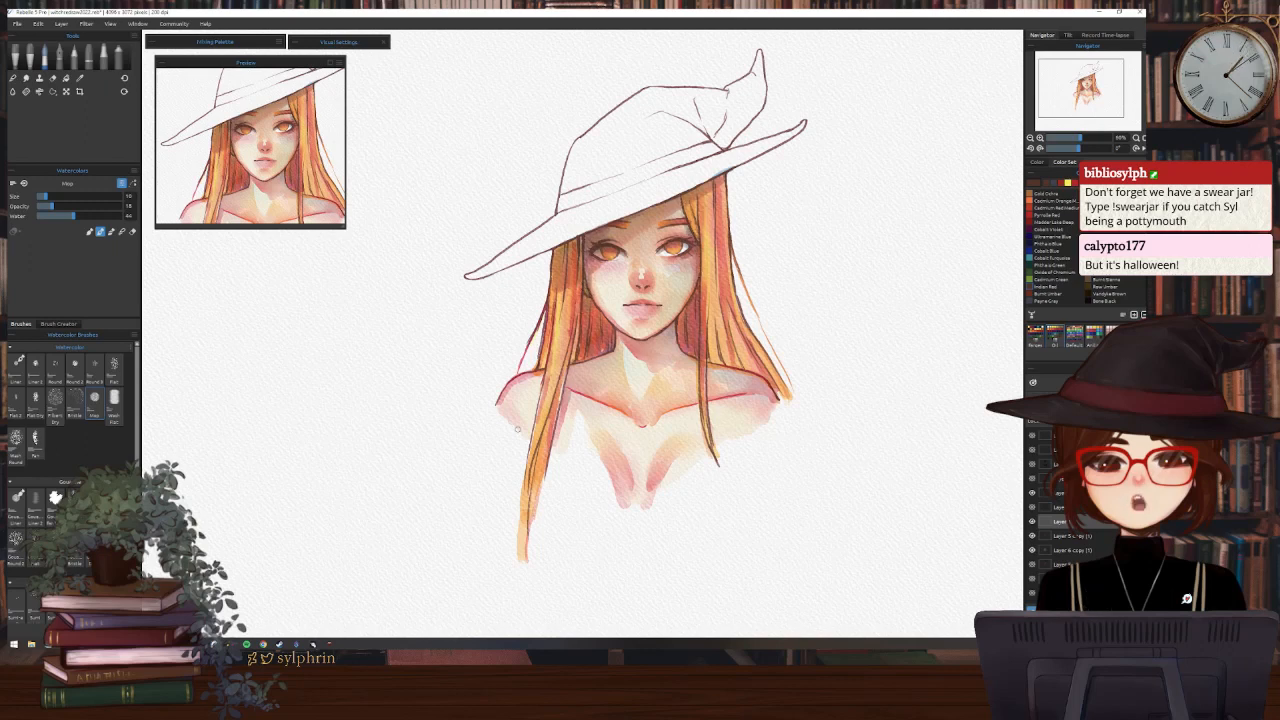
key(n)
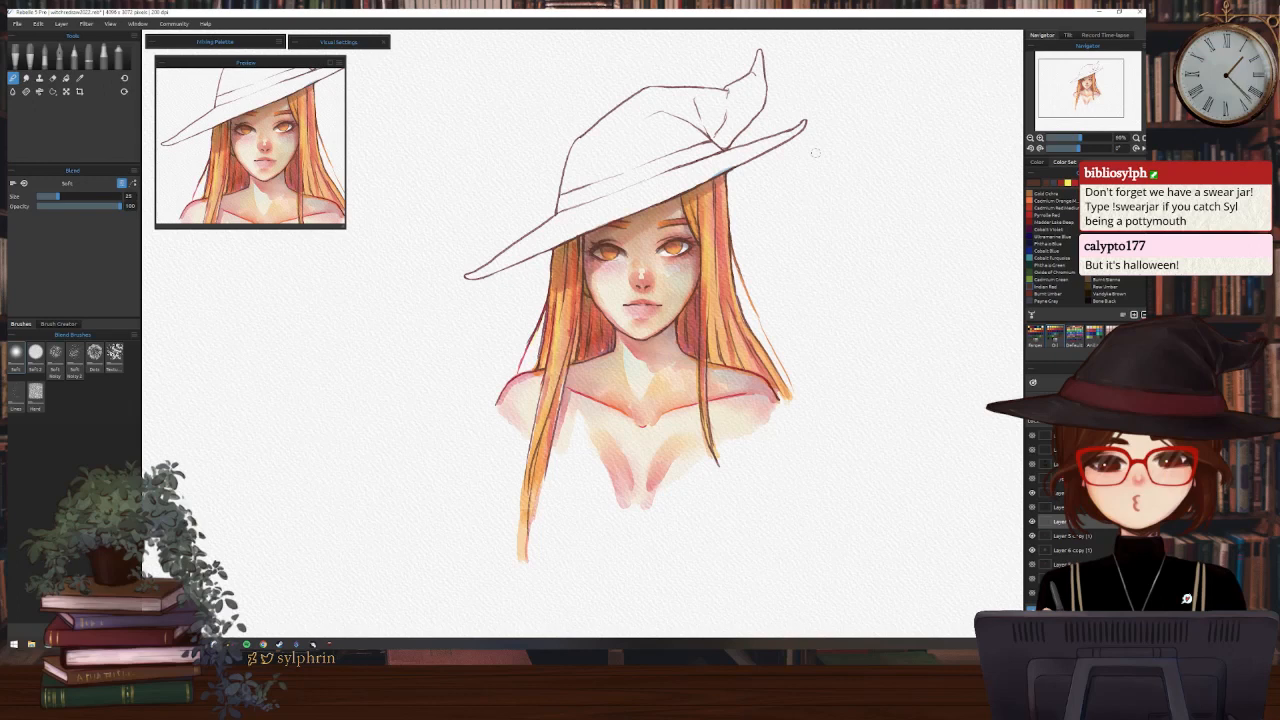
Add a new layer and paint white highlights on the eyes and lips with the Fountain Round ink brush
key(ctrl+z)
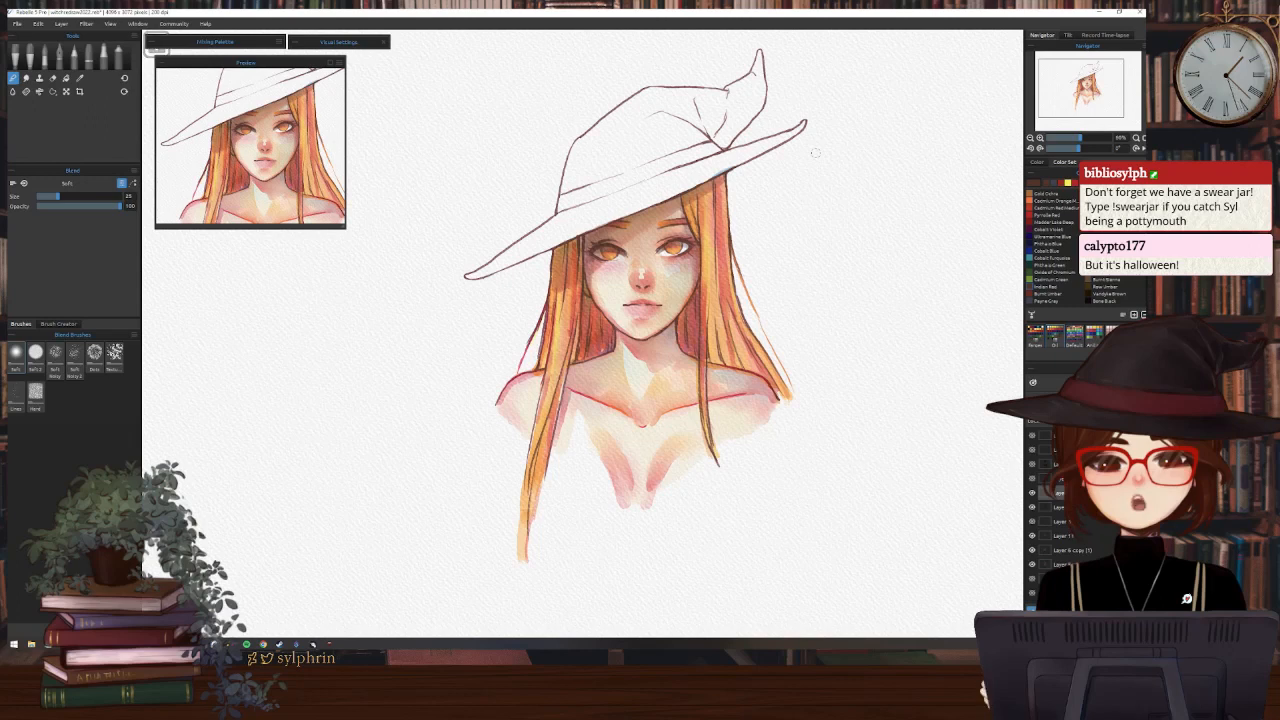
click(58, 60)
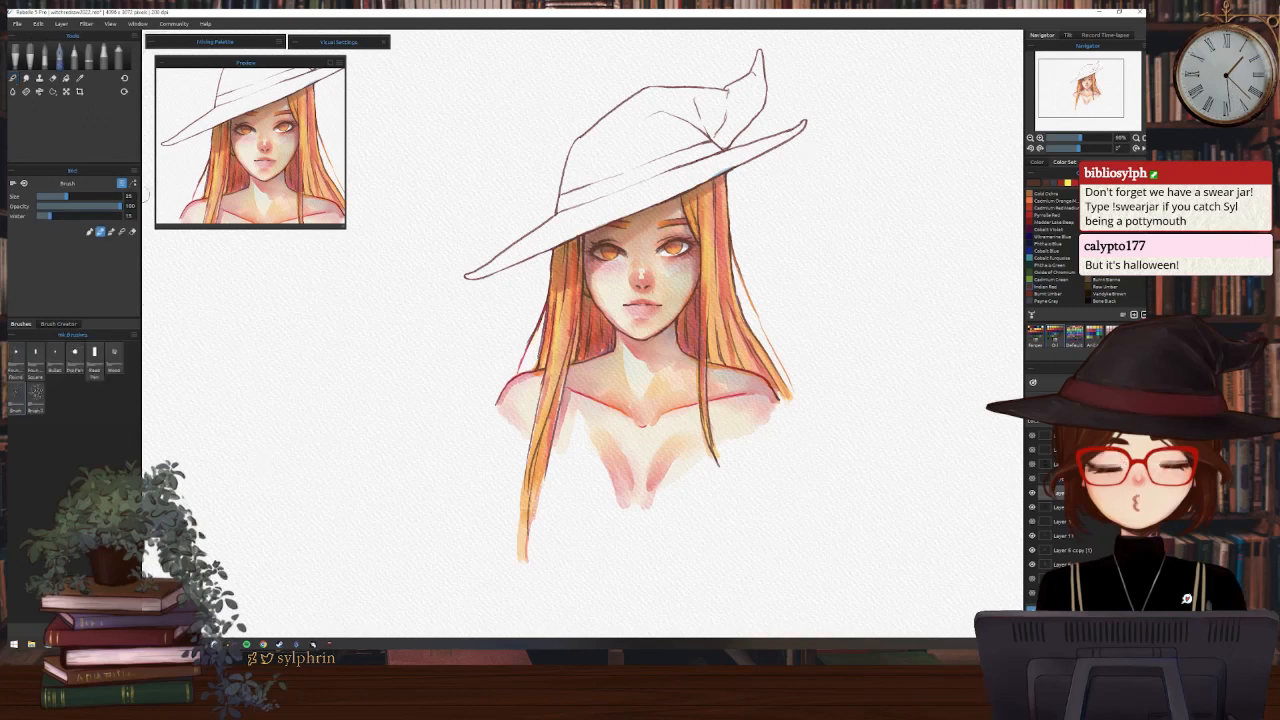
click(16, 356)
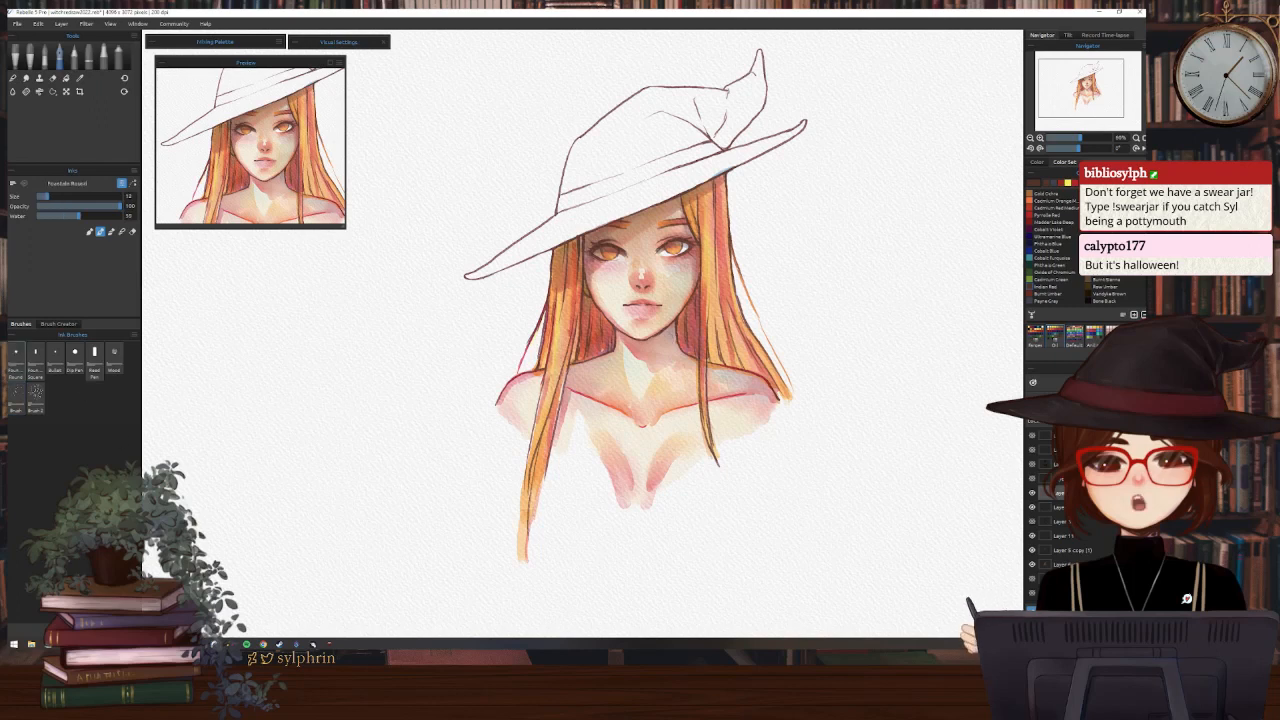
scroll(1056, 247, up, 1)
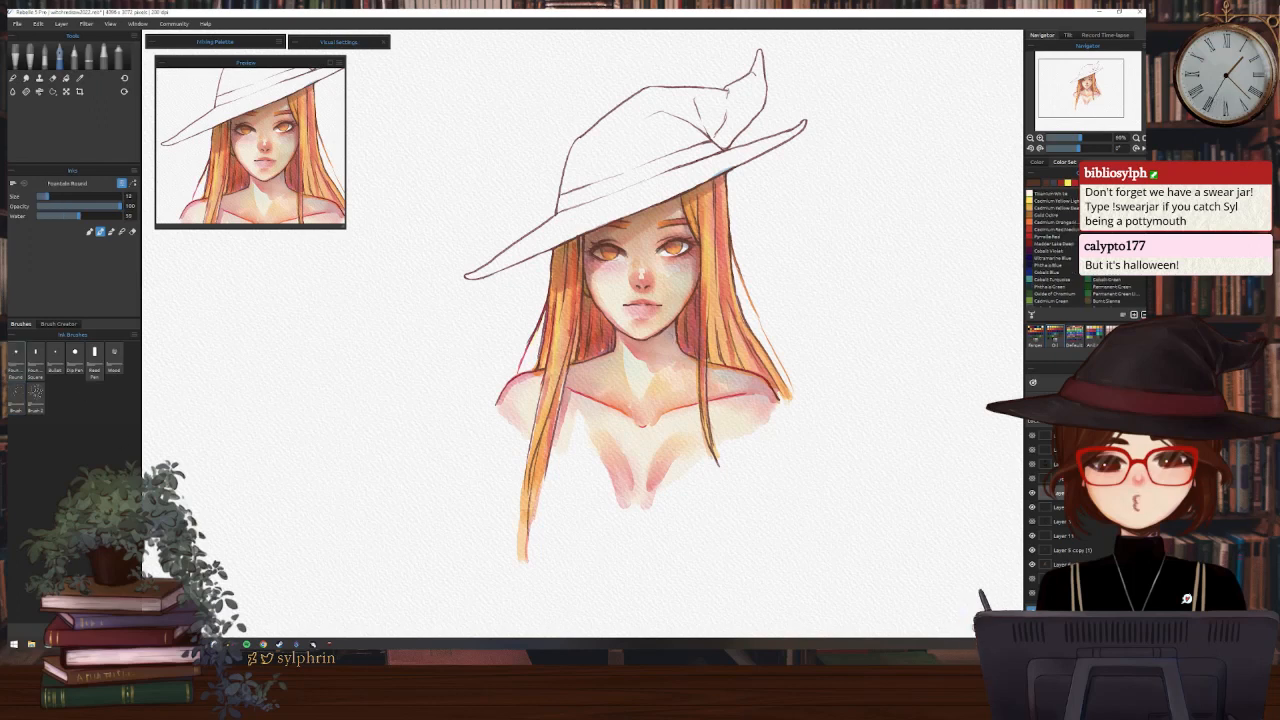
click(1046, 193)
drag(1082, 149, 1101, 151)
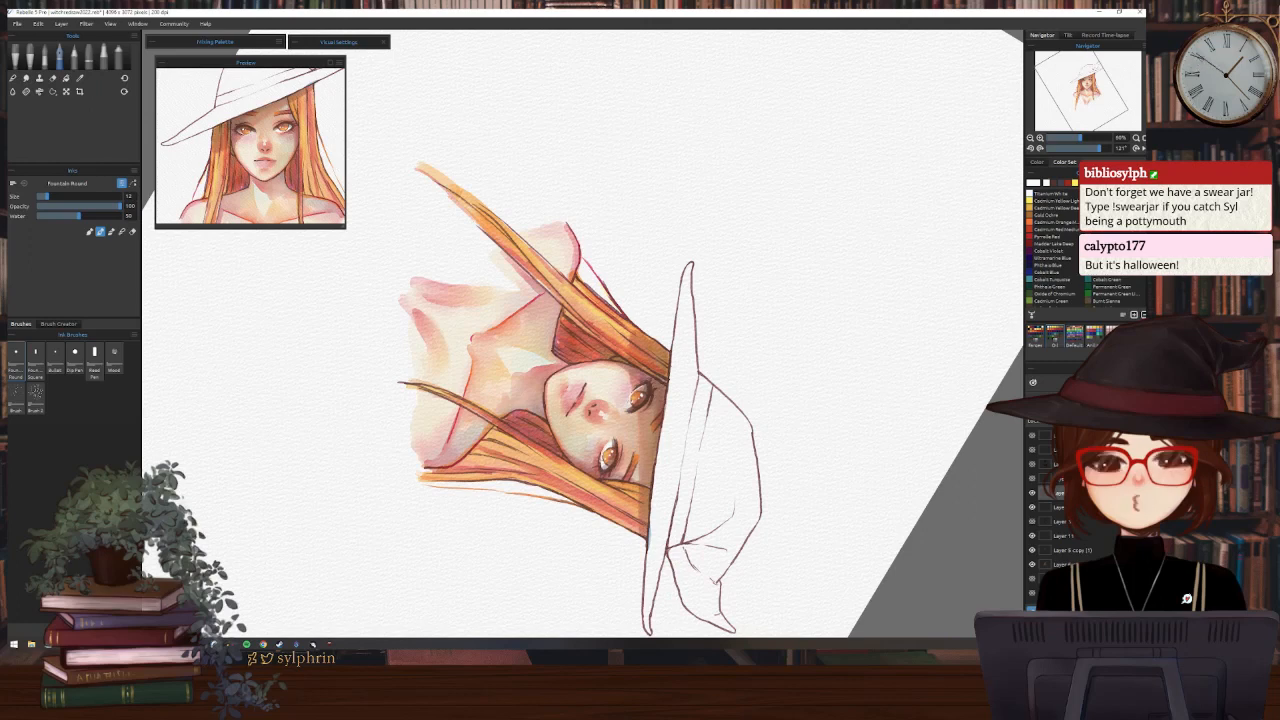
Paint white highlights on the nose and face with the Fountain Round ink brush, with the Square Medium eraser at hand for cleanup
key(shift+space)
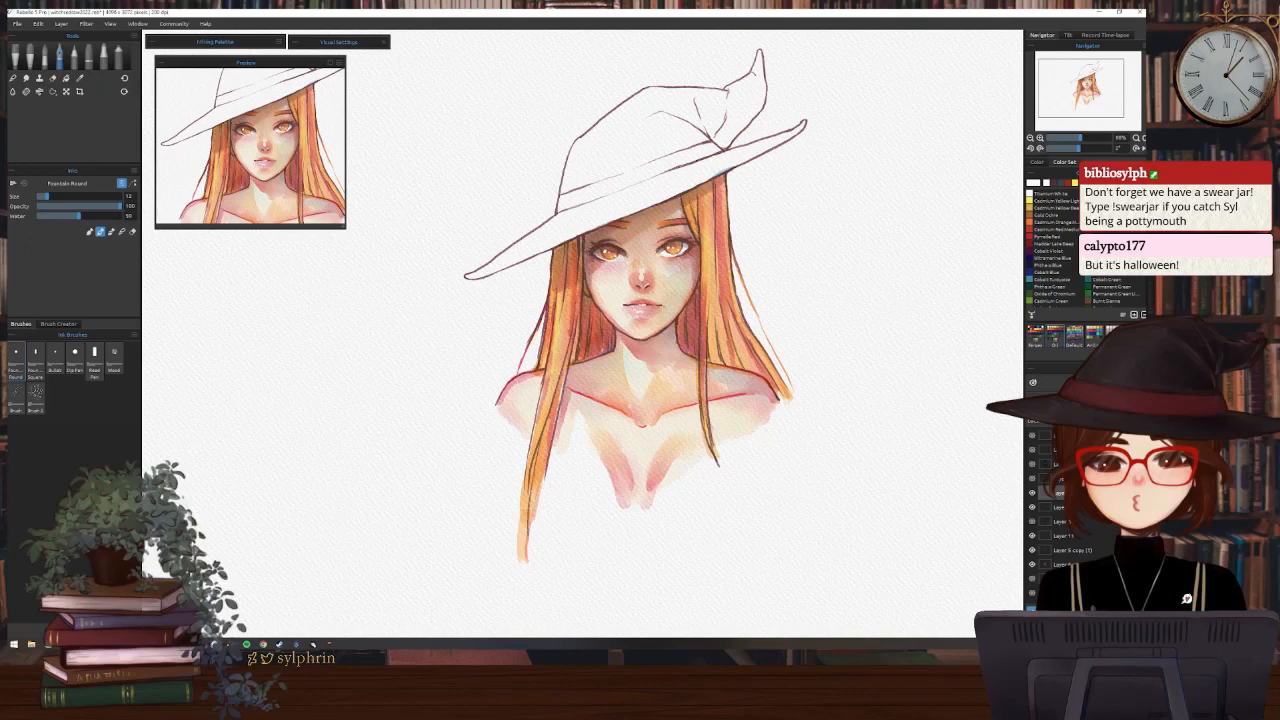
drag(1078, 148, 1091, 148)
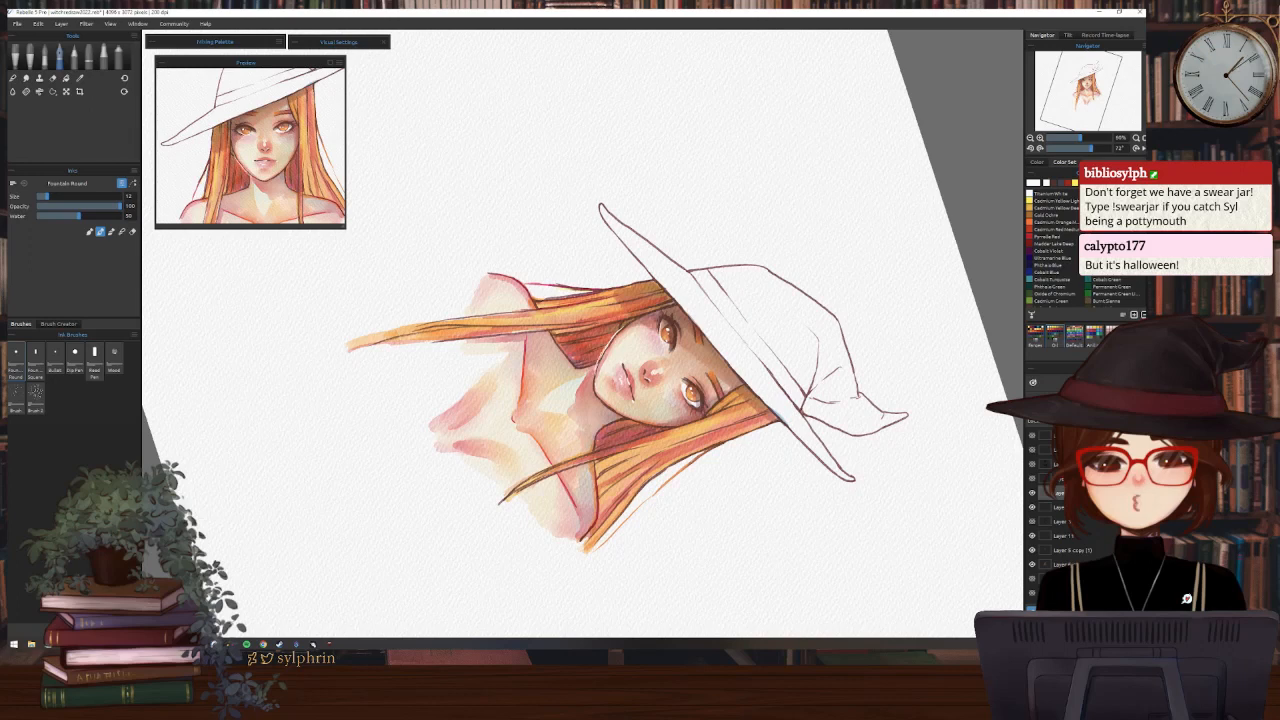
key(w)
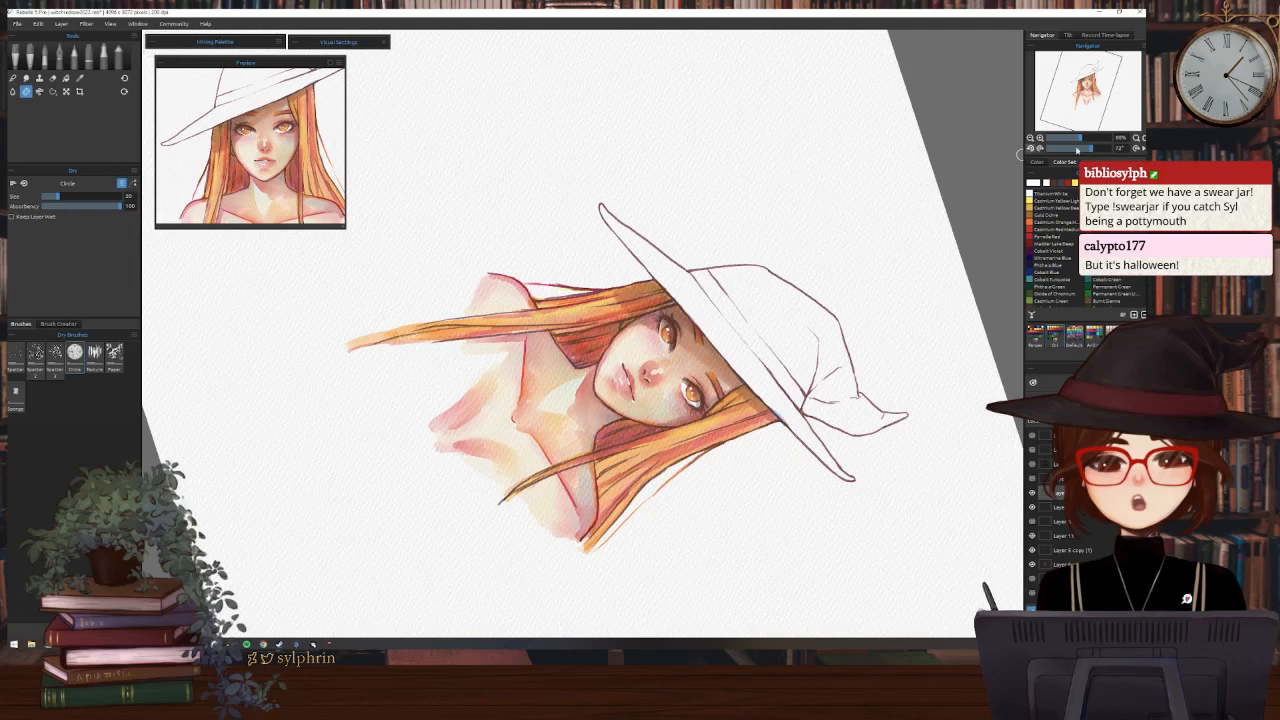
mouse_move(1087, 97)
mouse_down()
mouse_move(1082, 112)
mouse_move(1099, 101)
mouse_up()
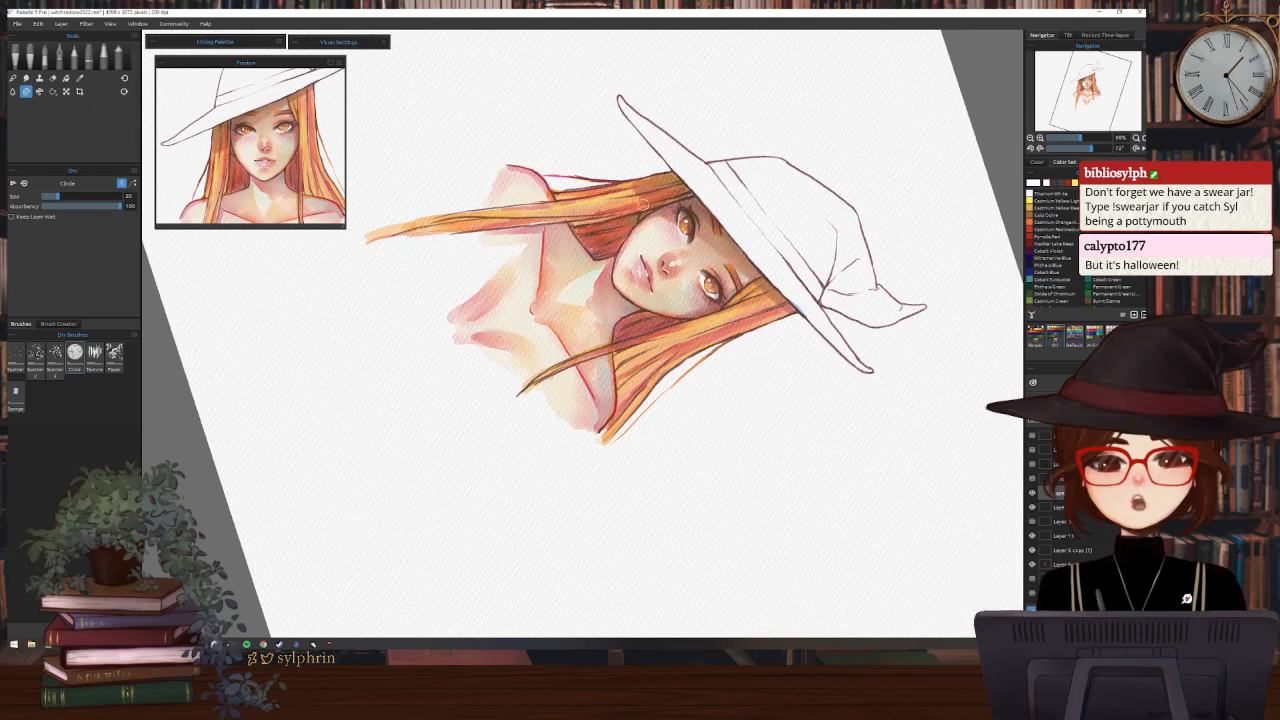
click(59, 57)
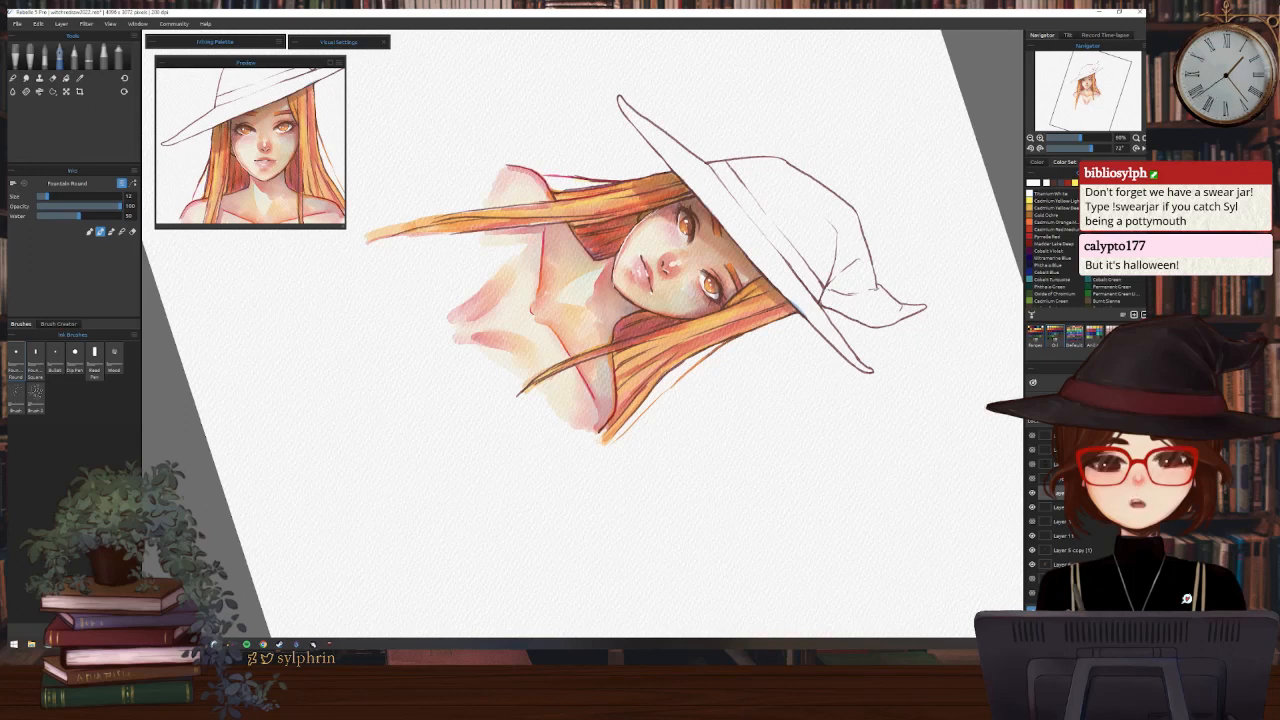
scroll(736, 166, up, 1)
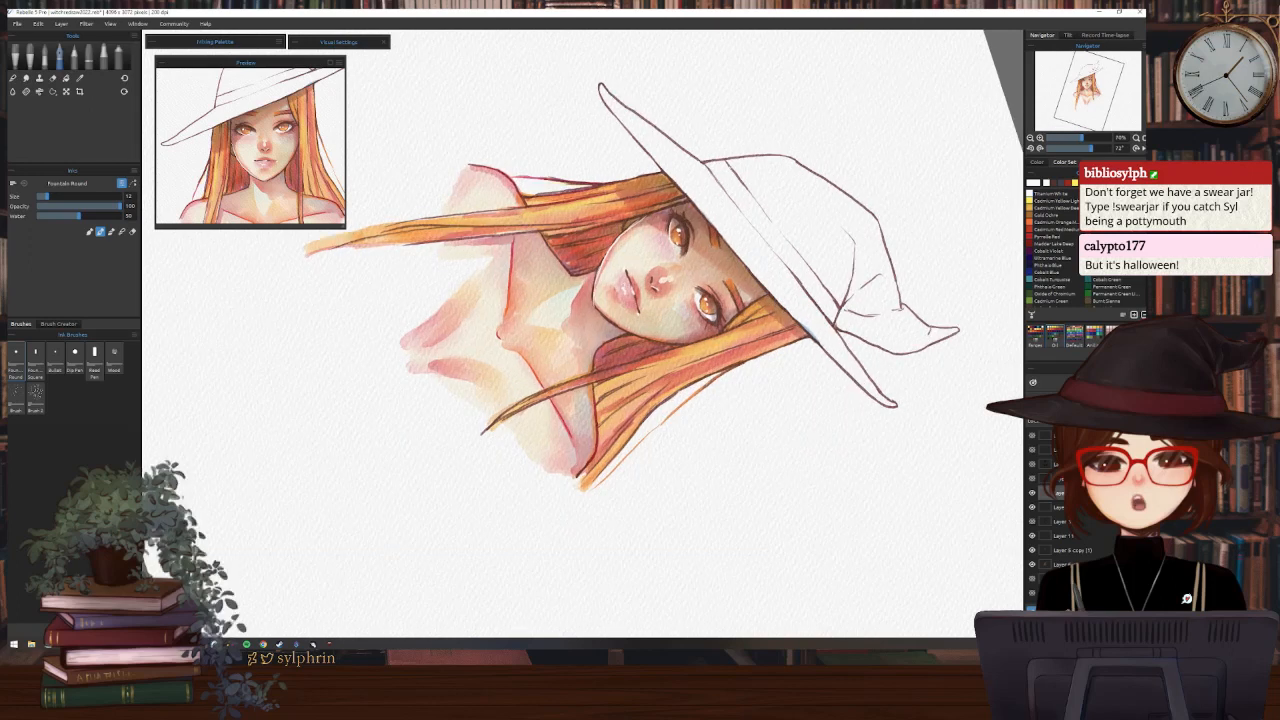
key(e)
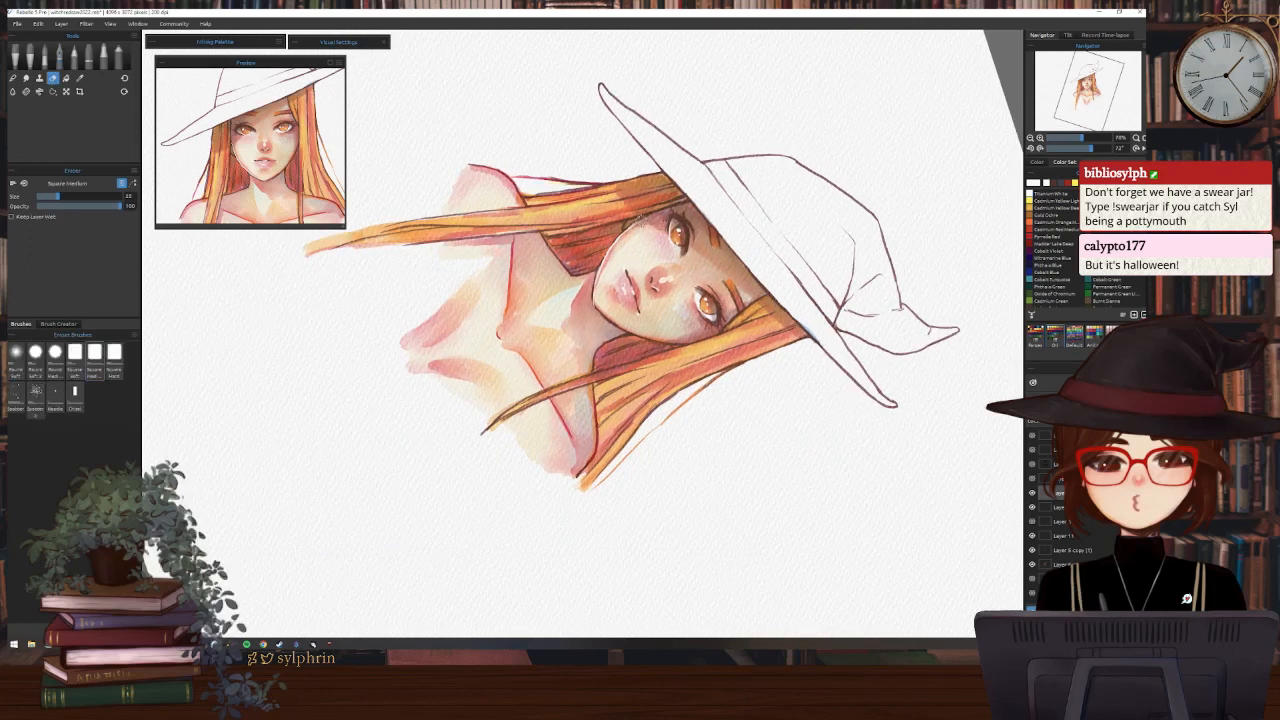
key(b)
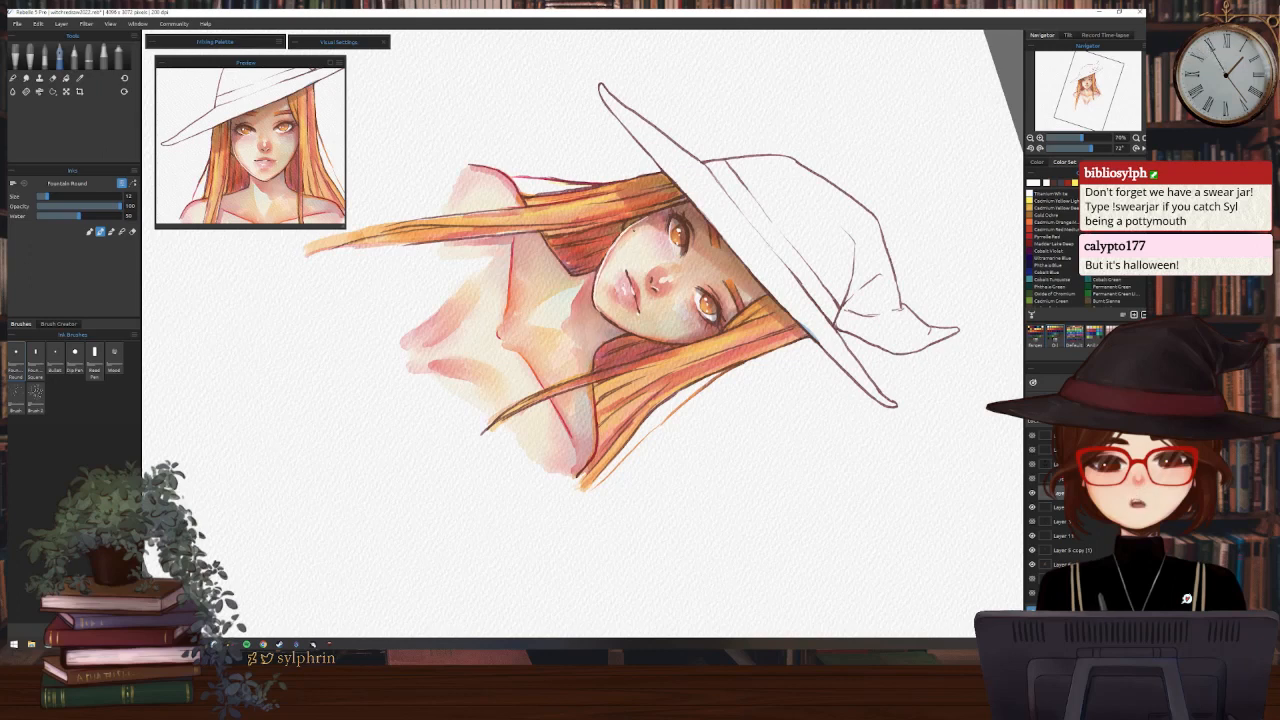
Add thin white rim highlights along the jaw and chin with the Fountain Round ink brush
drag(1091, 148, 1048, 146)
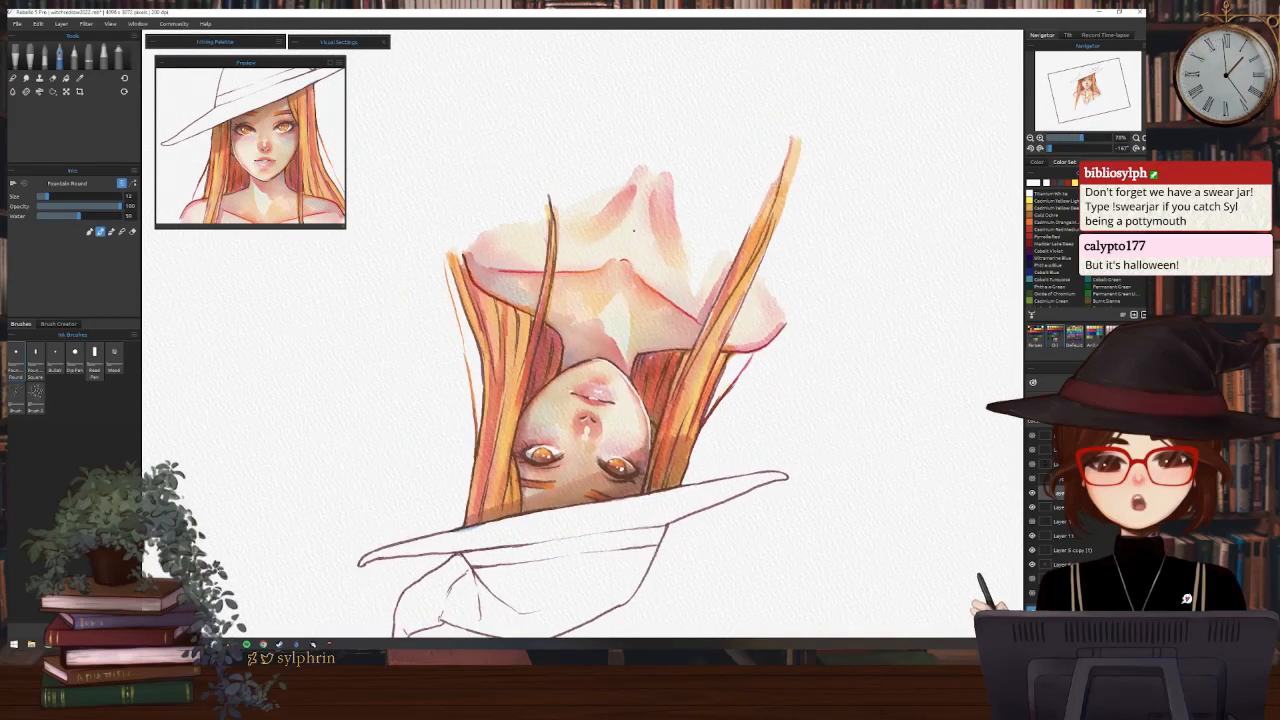
drag(634, 230, 689, 110)
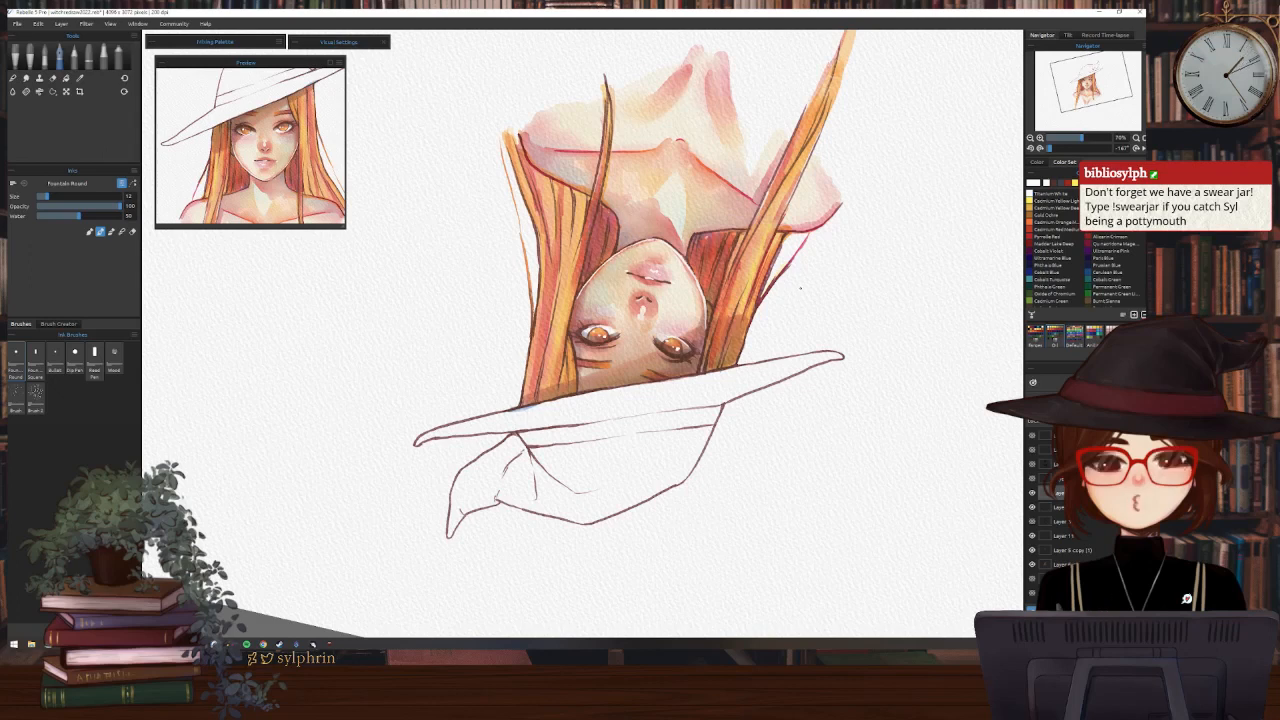
click(1136, 148)
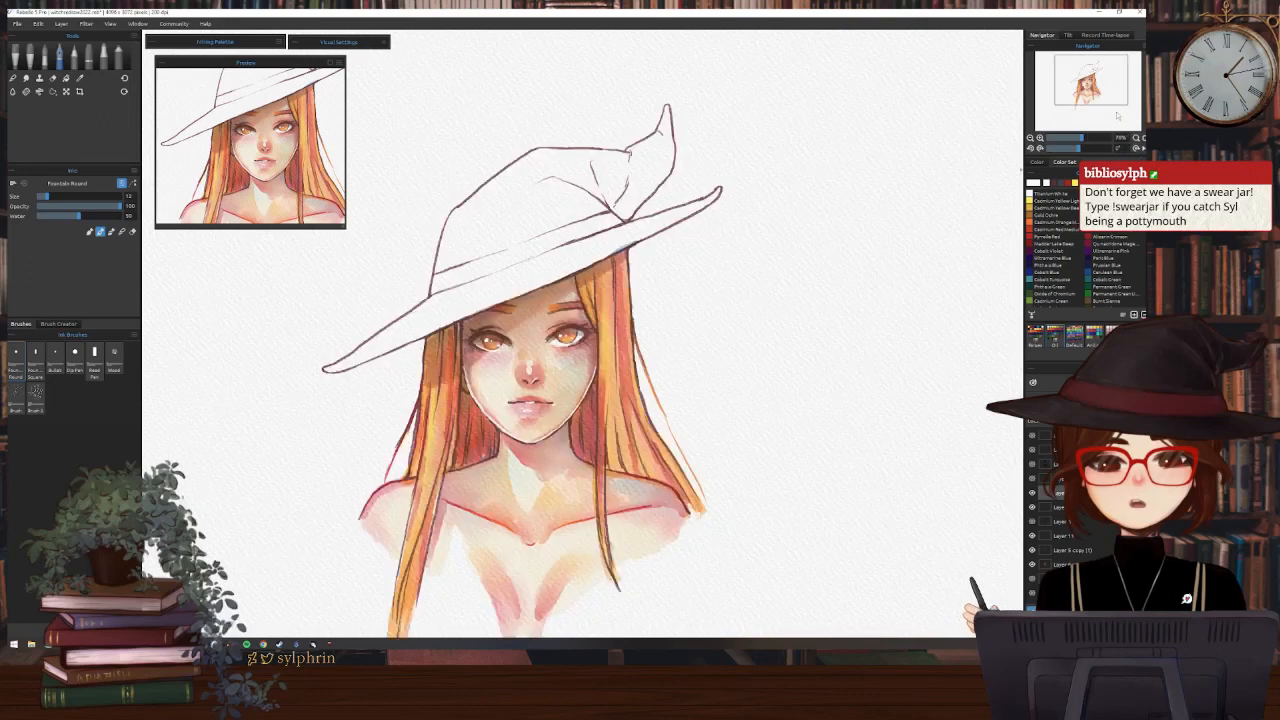
drag(1079, 148, 1095, 150)
drag(1097, 149, 1092, 149)
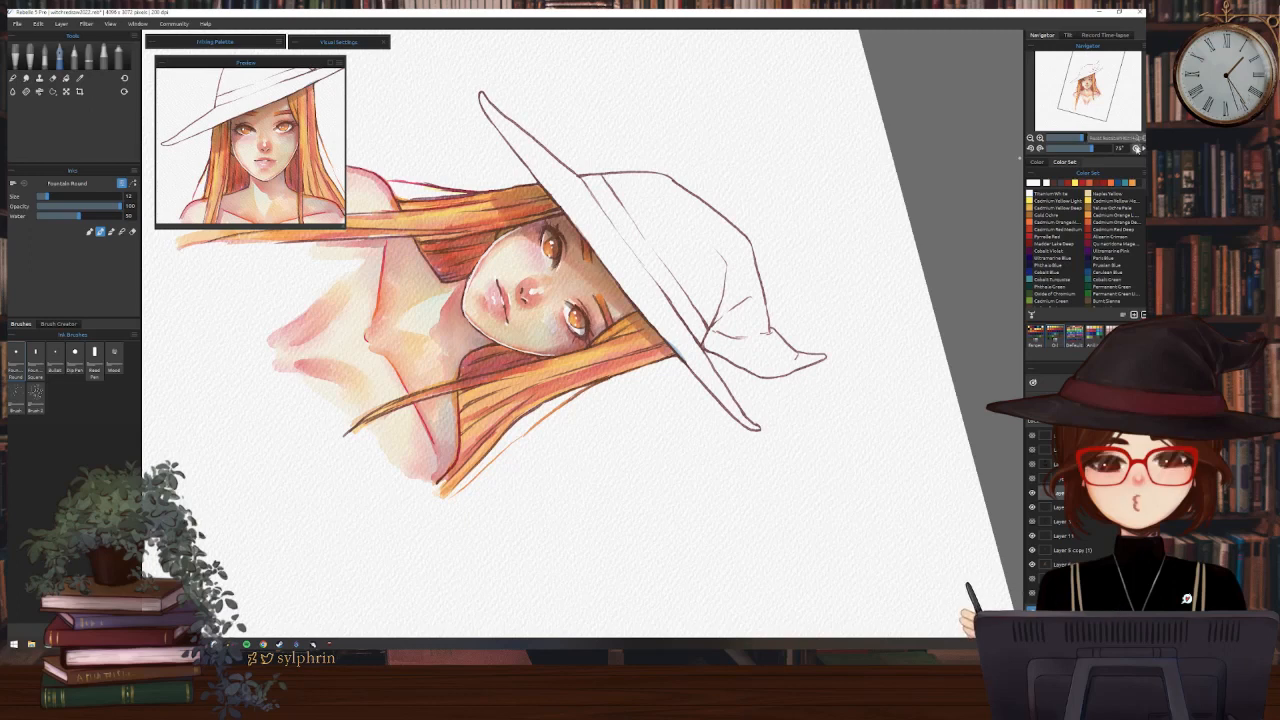
click(1136, 148)
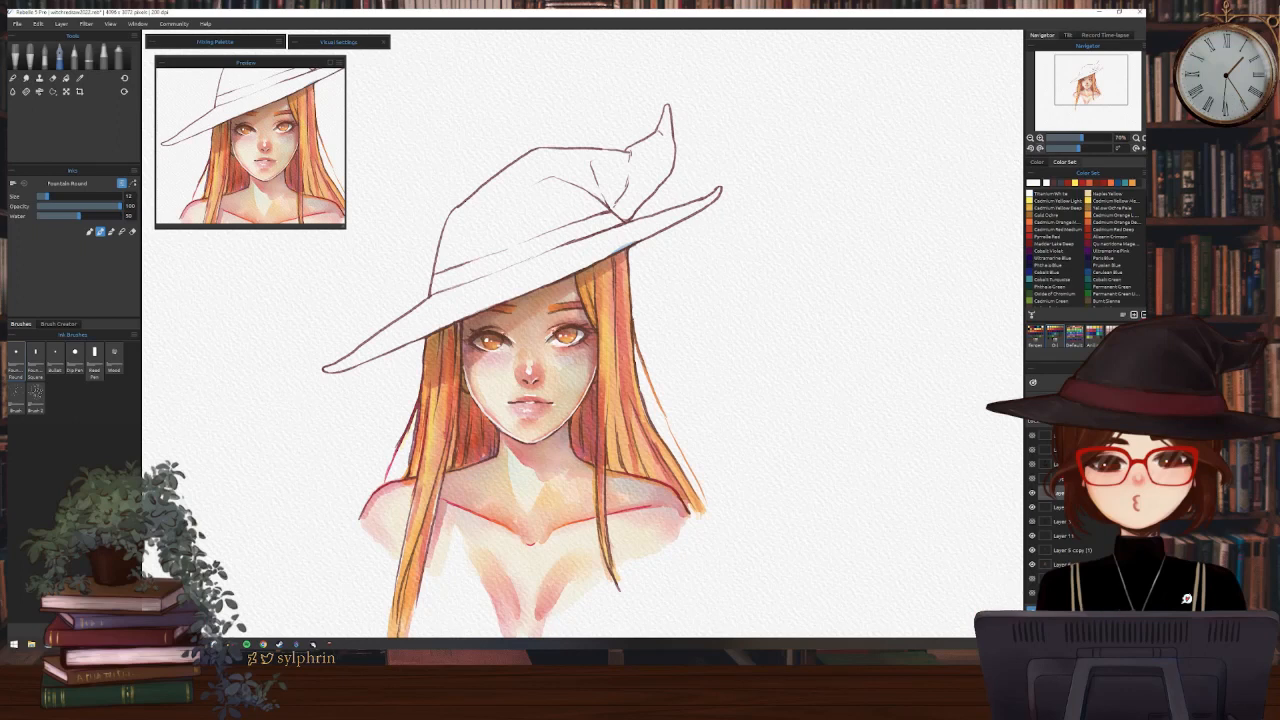
Paint fine white highlights on the hair strands and along the collarbones with the Fountain Round ink brush
drag(1089, 83, 1085, 89)
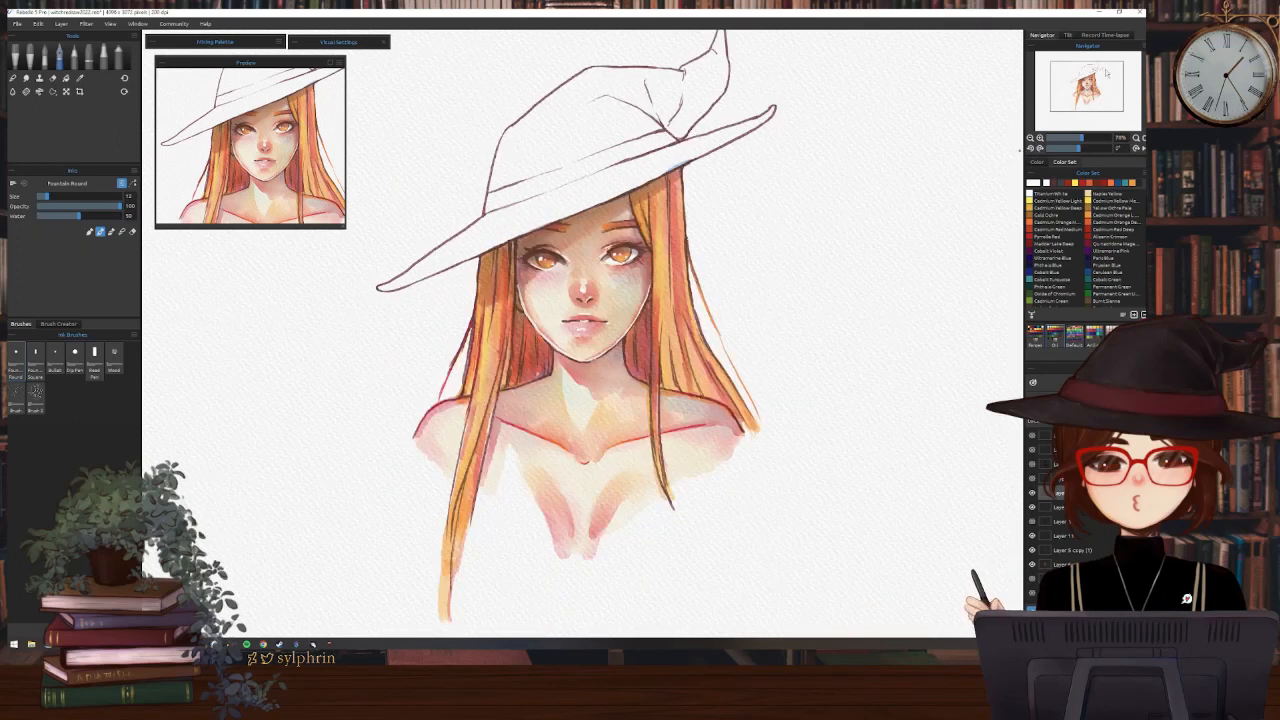
drag(1078, 147, 1068, 147)
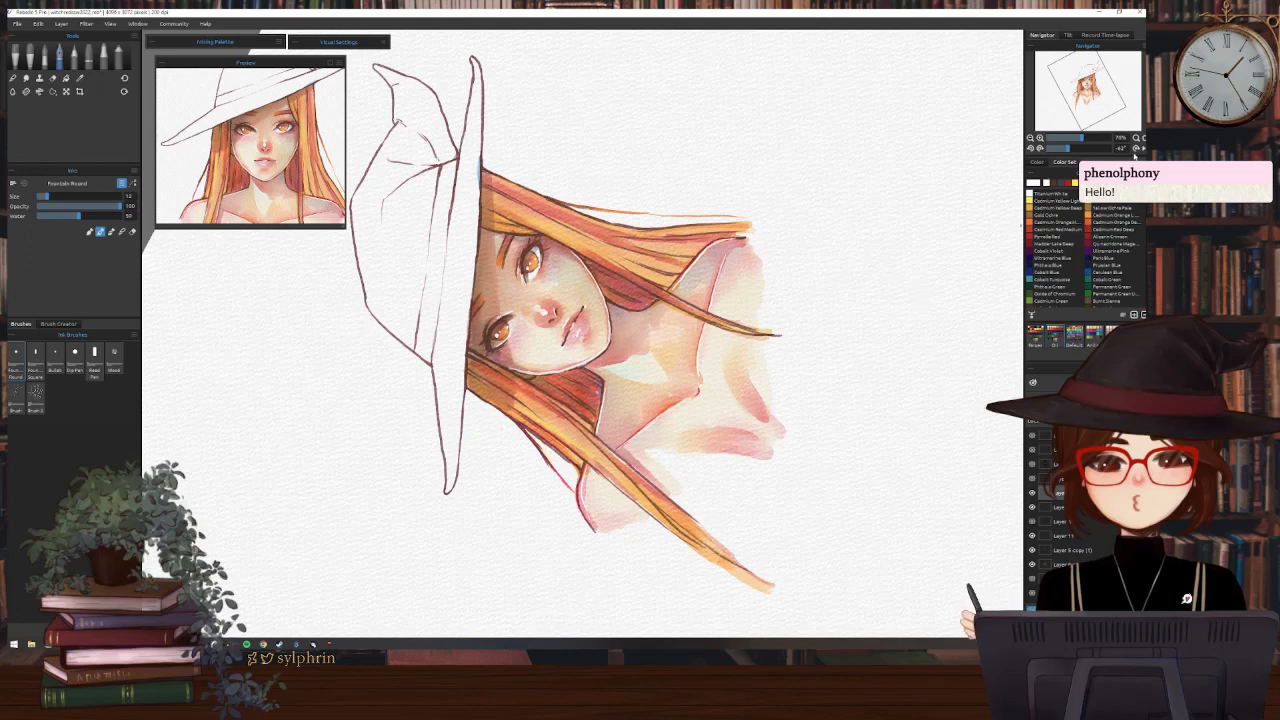
click(1136, 148)
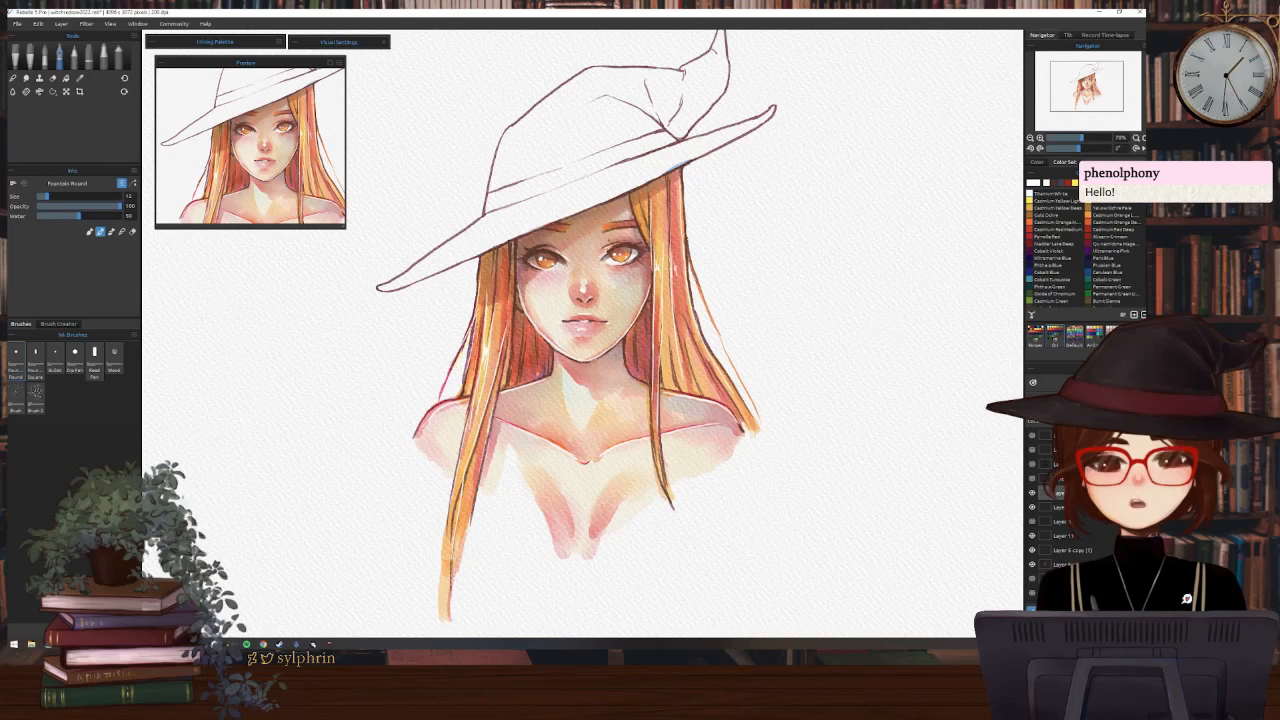
Select the skin shading layer and refine its shading with a smaller Soft blend brush and the Square Medium eraser
click(13, 78)
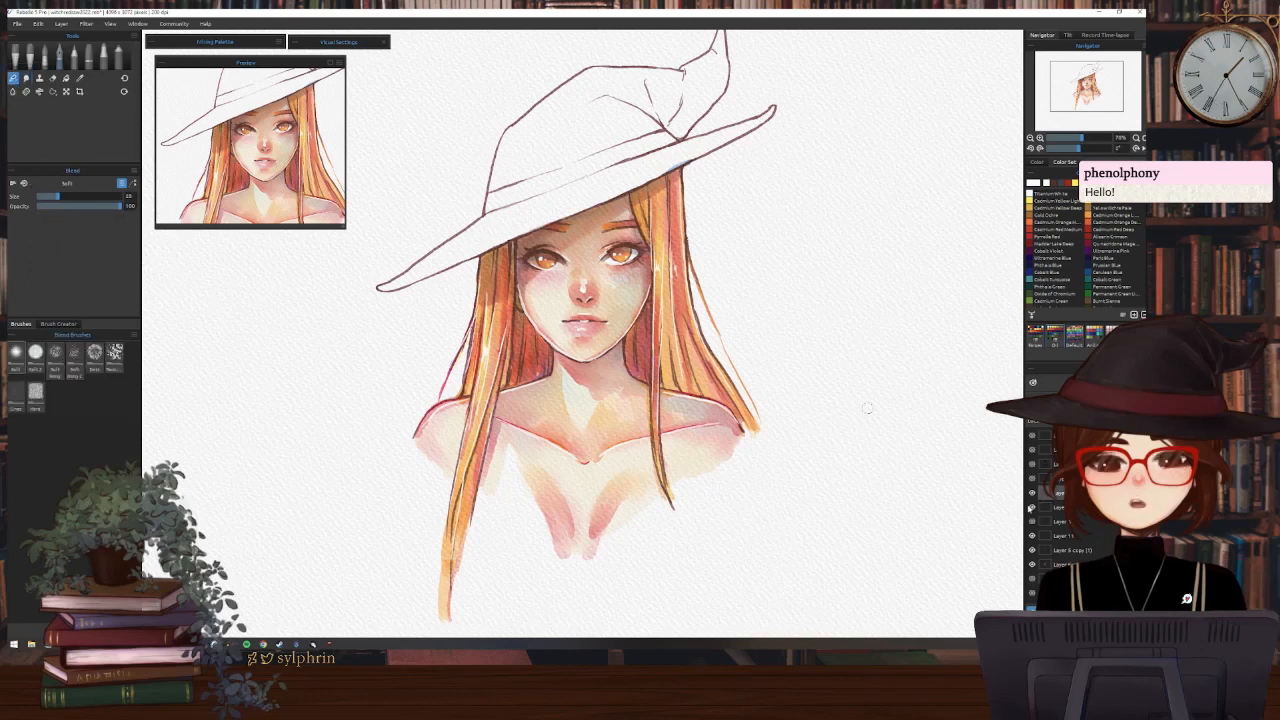
click(1033, 536)
click(1033, 536)
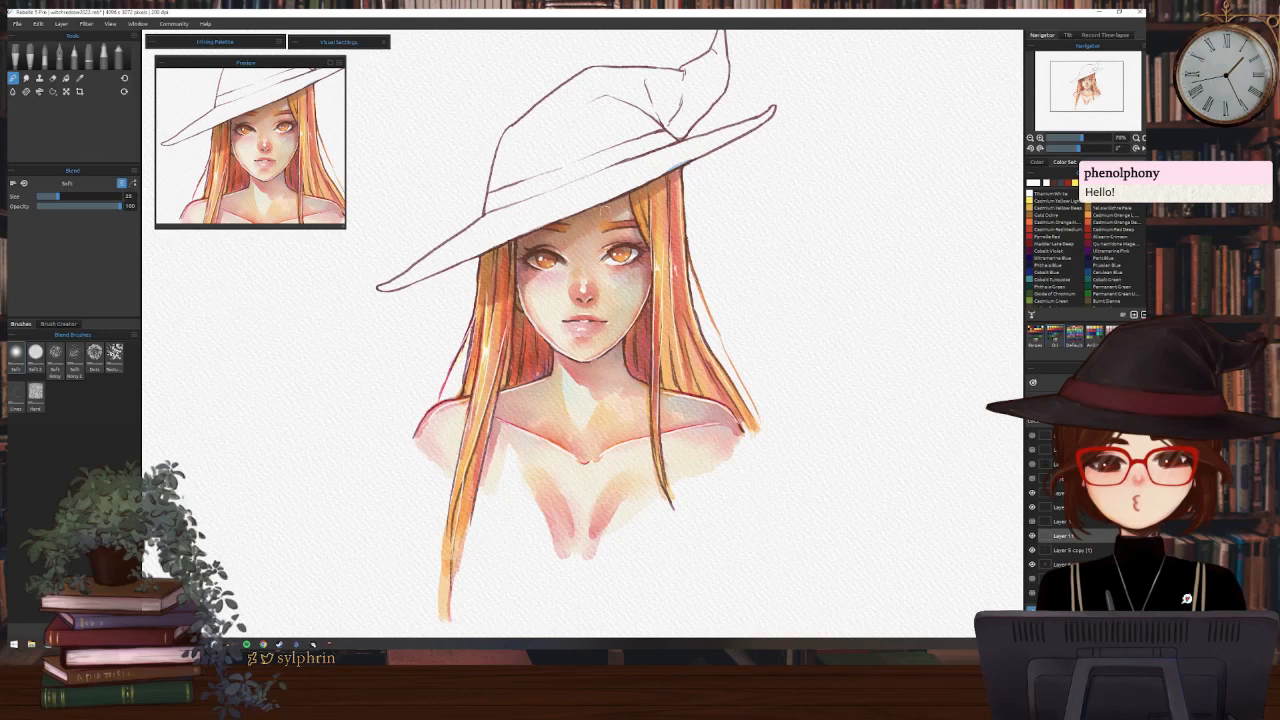
click(1052, 508)
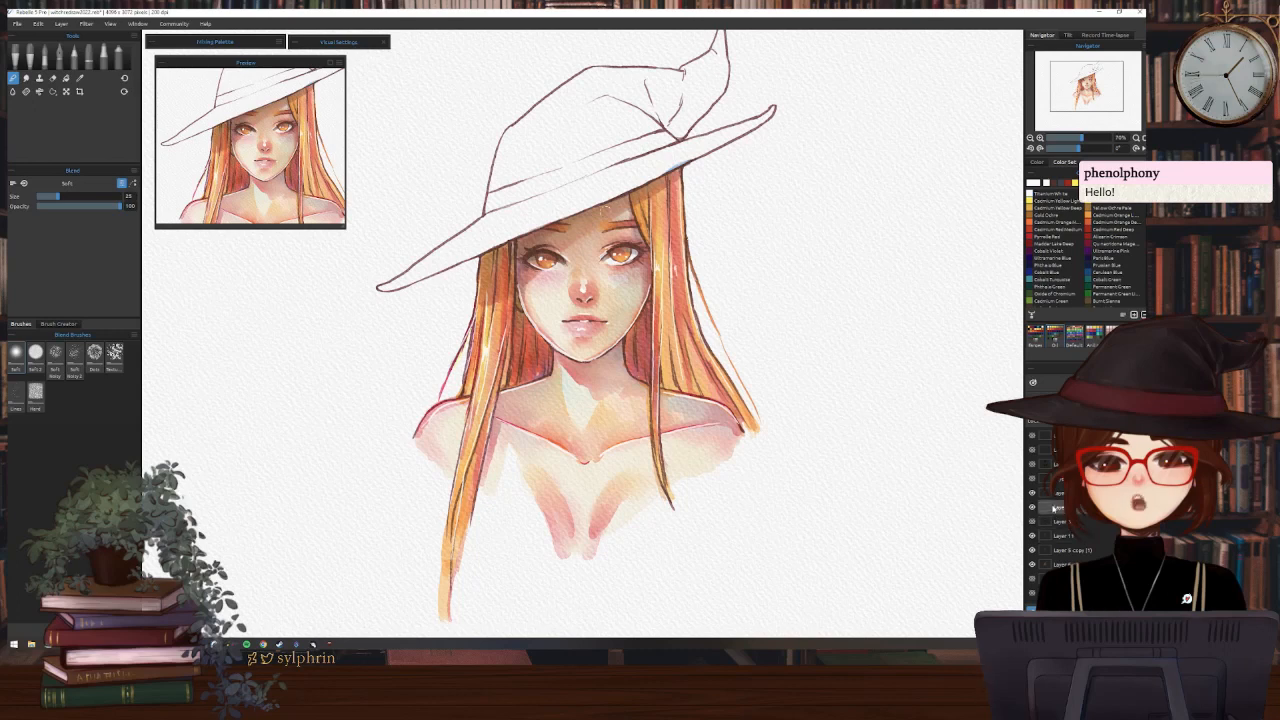
key([)
key(e)
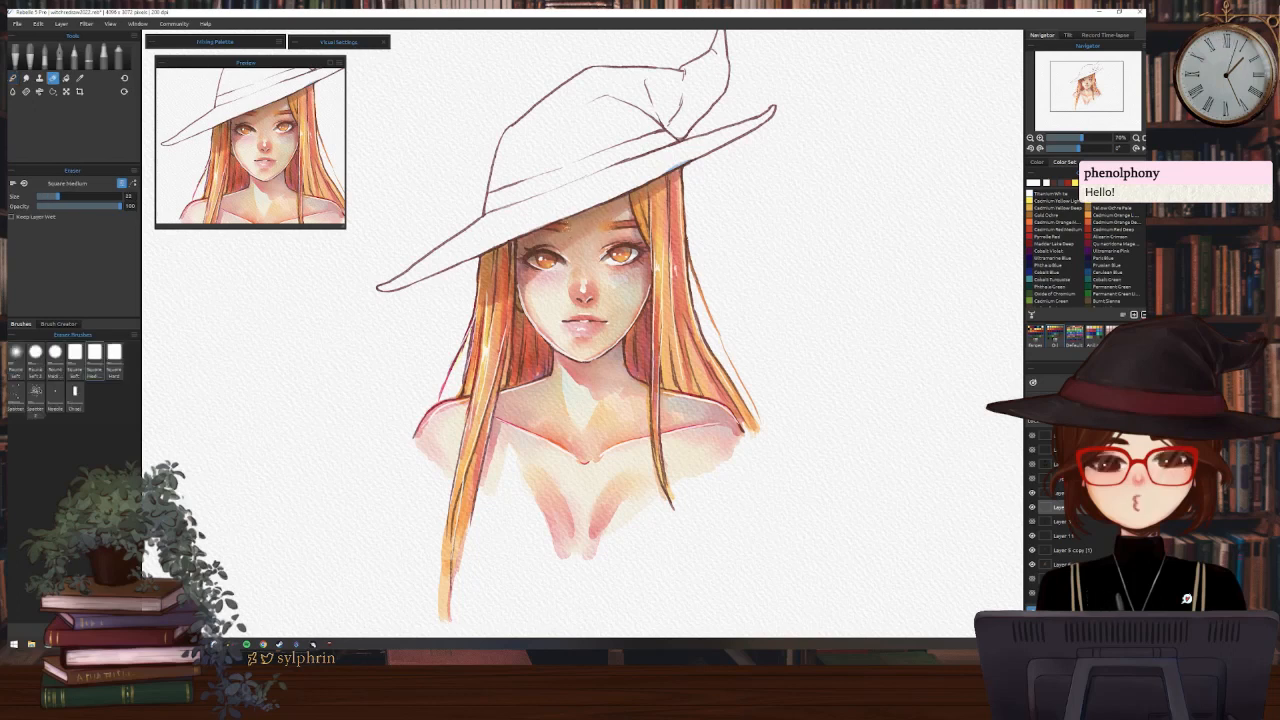
key(n)
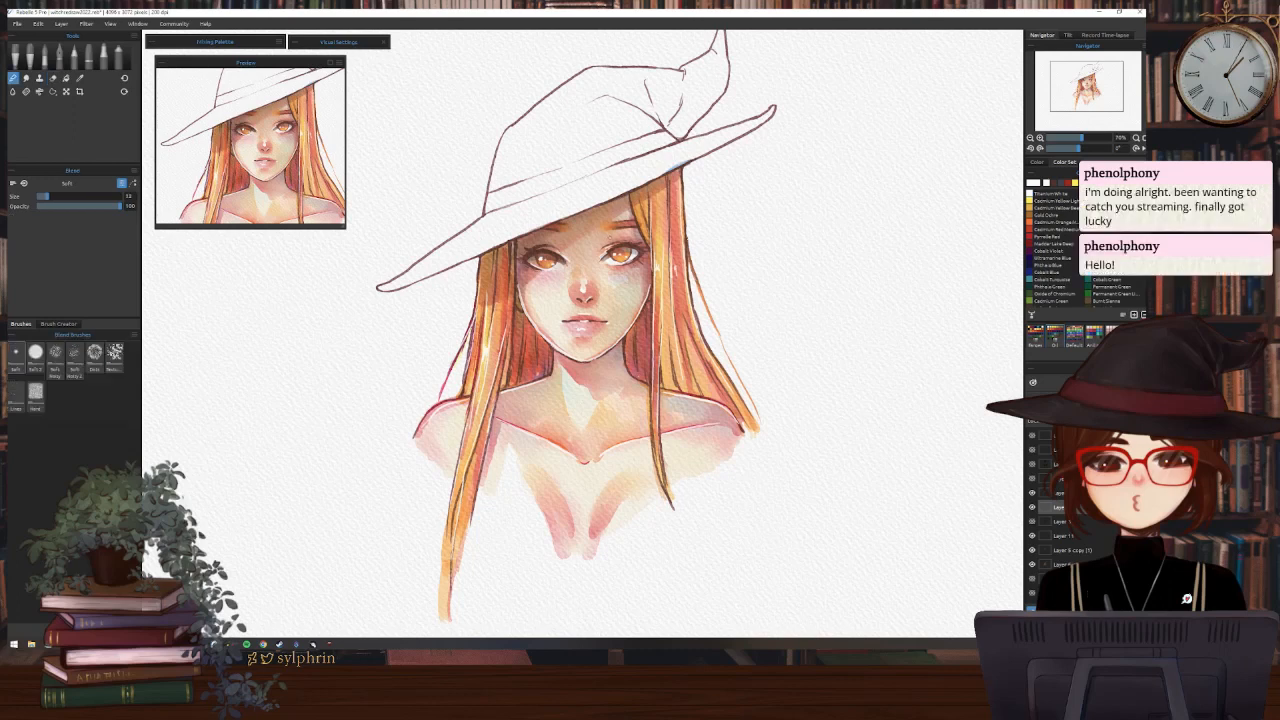
Refine the shoulder edges with the Fountain Round ink brush, switching its erase mode on to lighten the outline and off again
key(i)
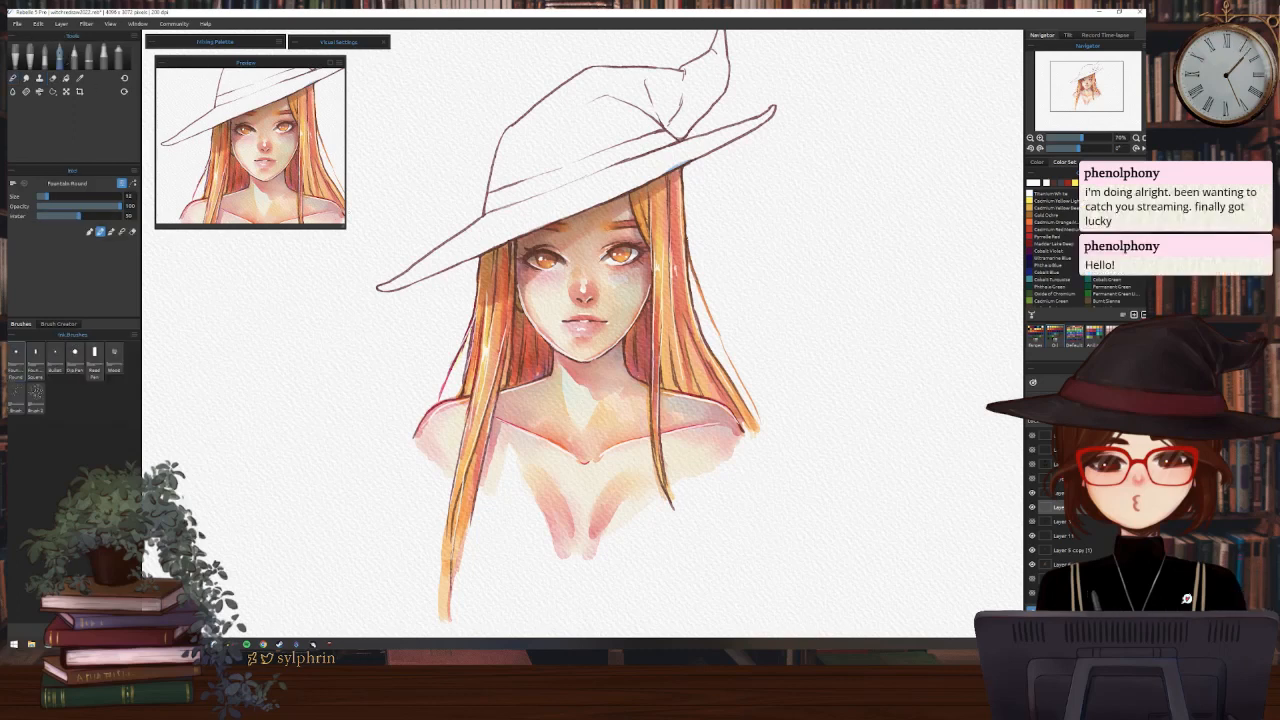
key(e)
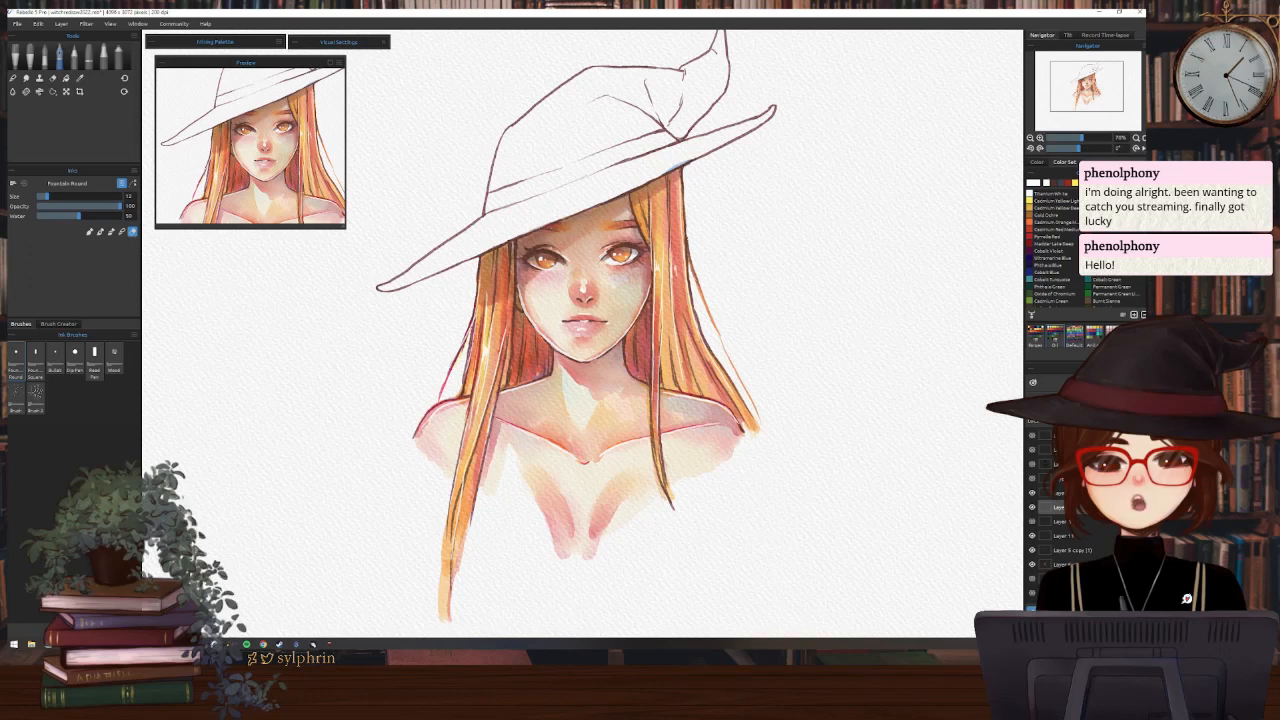
key(e)
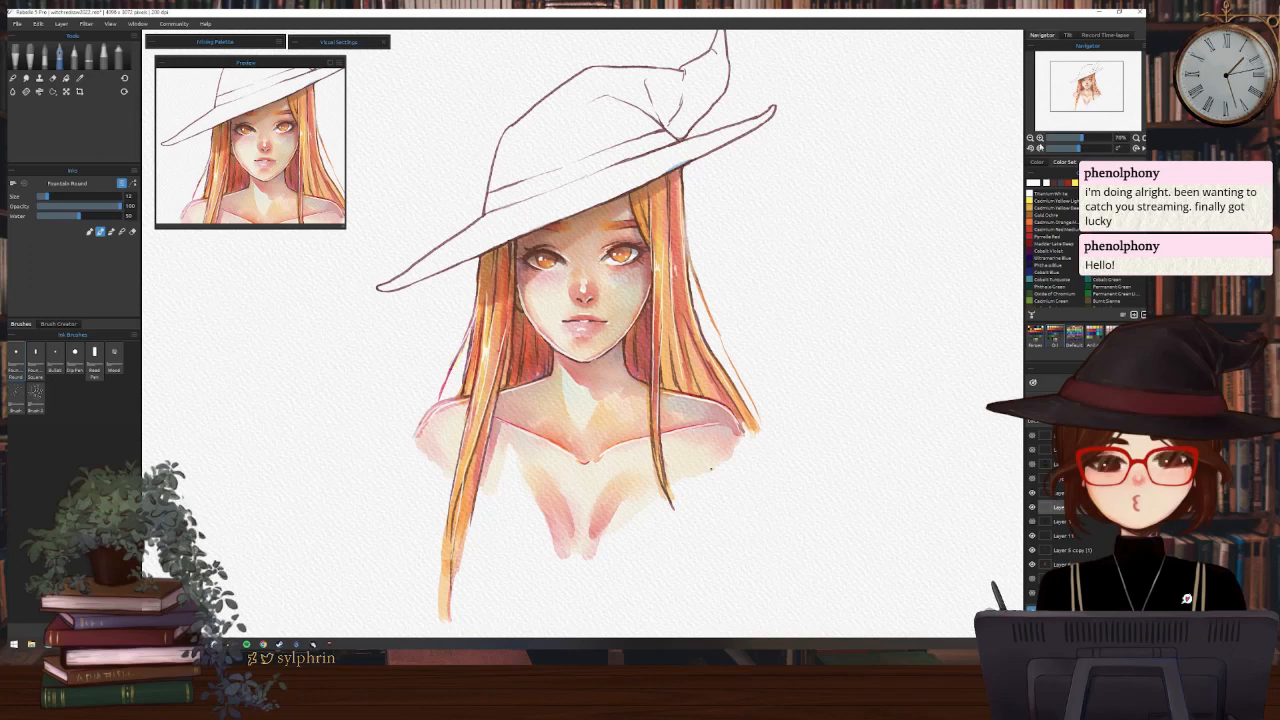
click(1030, 137)
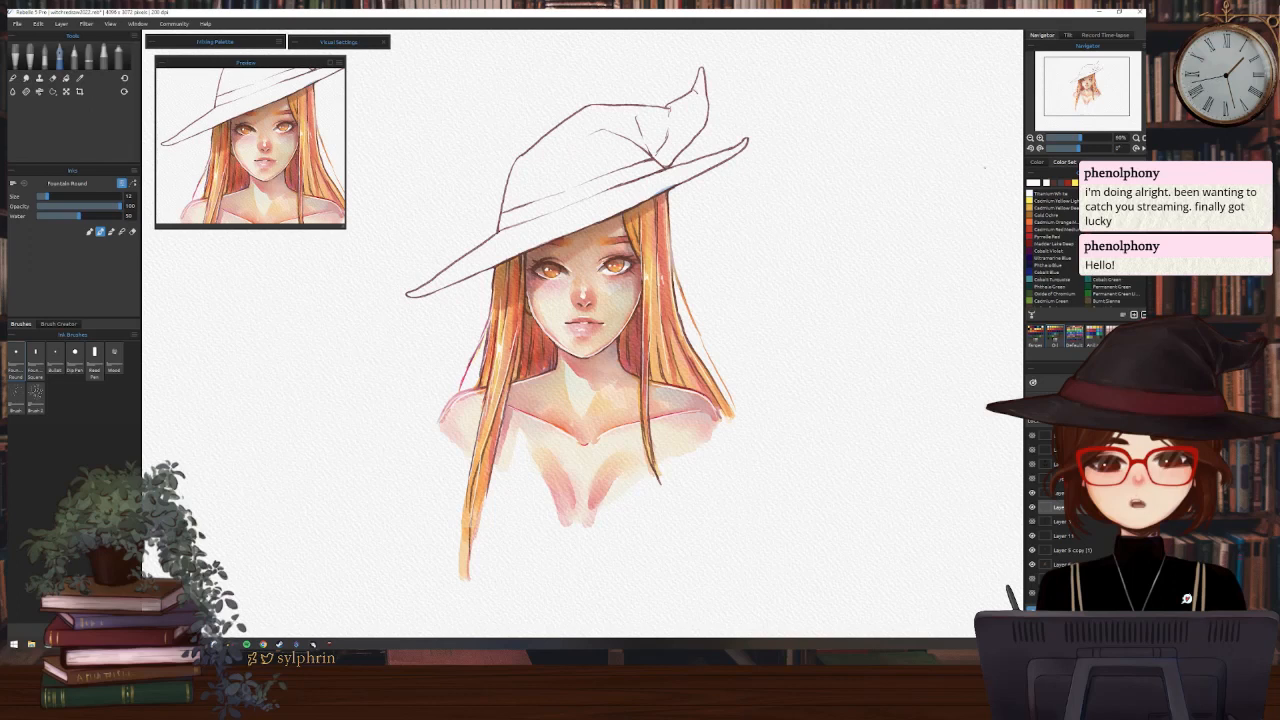
Toggle the hair color layer and the skin shading layer off and on to compare the portrait with and without each
scroll(1050, 507, down, 1)
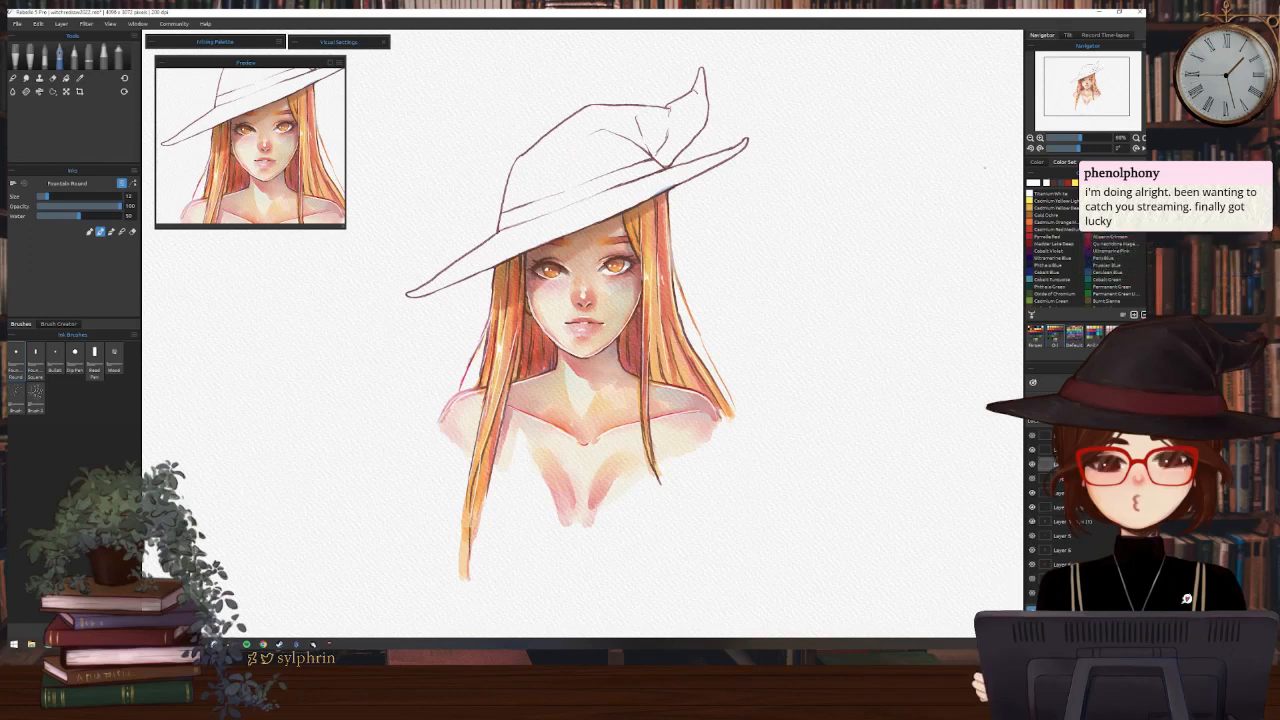
click(1032, 521)
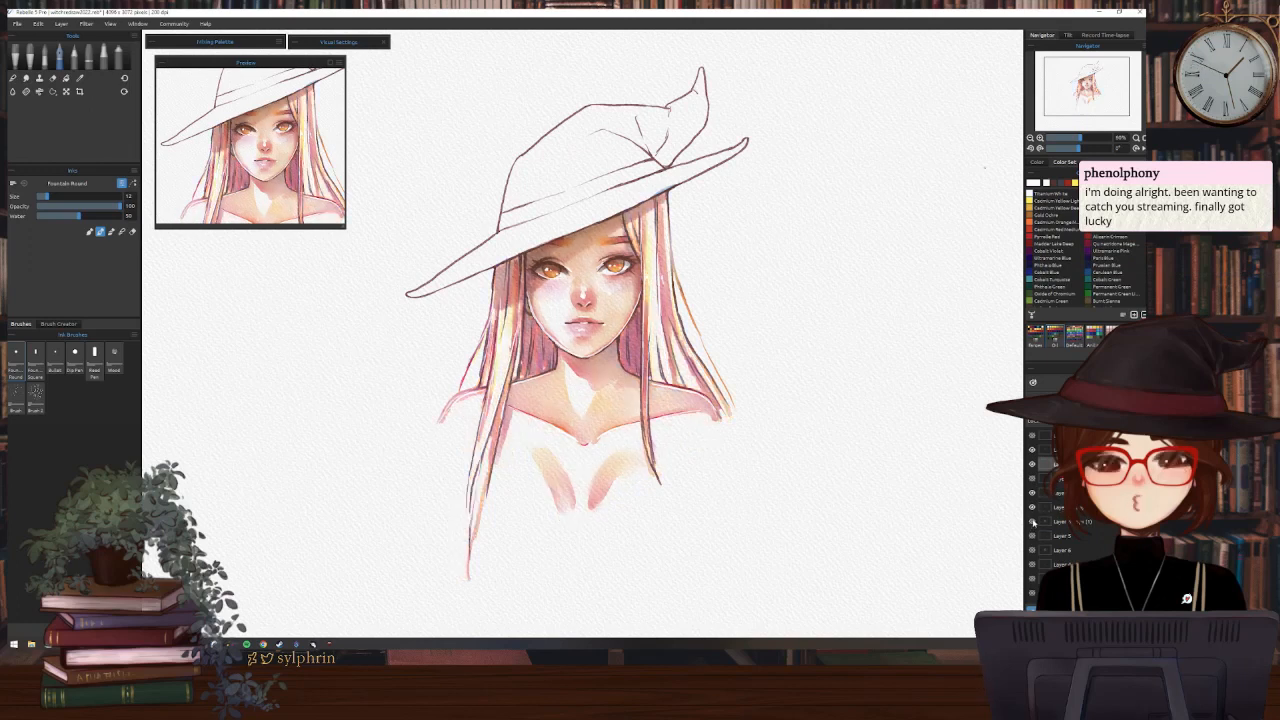
click(1032, 521)
click(1045, 521)
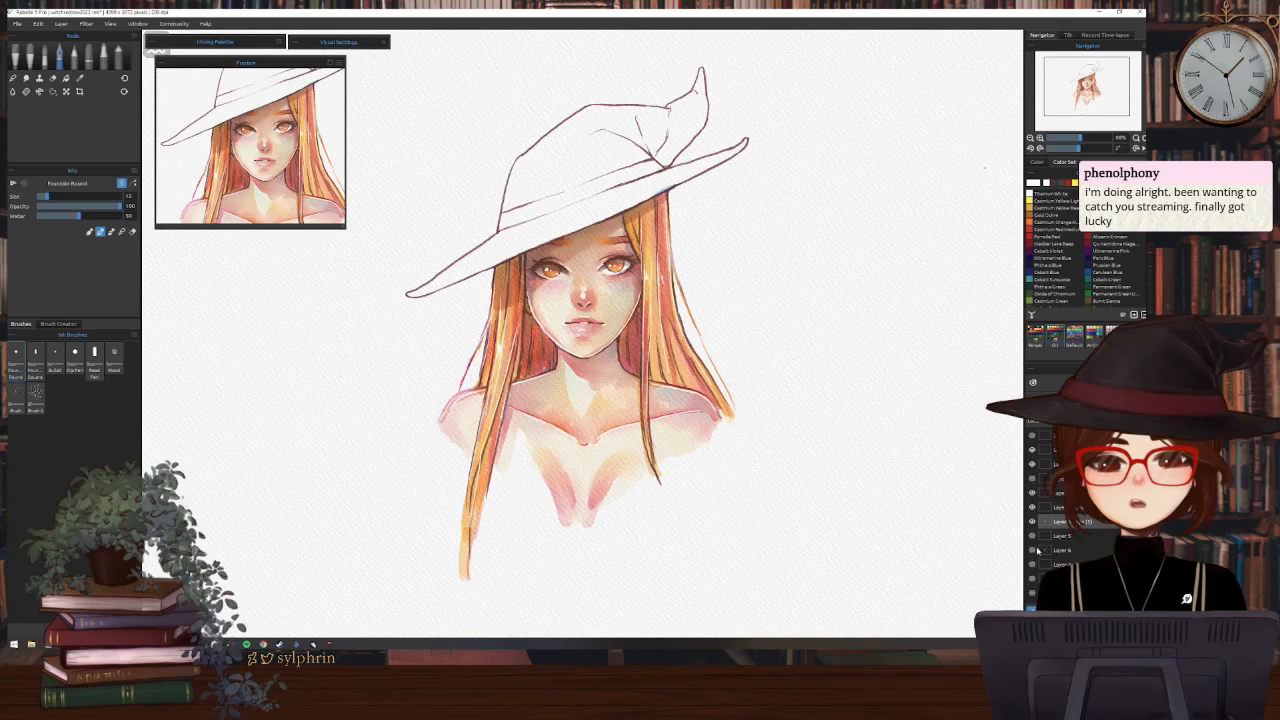
click(1050, 509)
click(1033, 507)
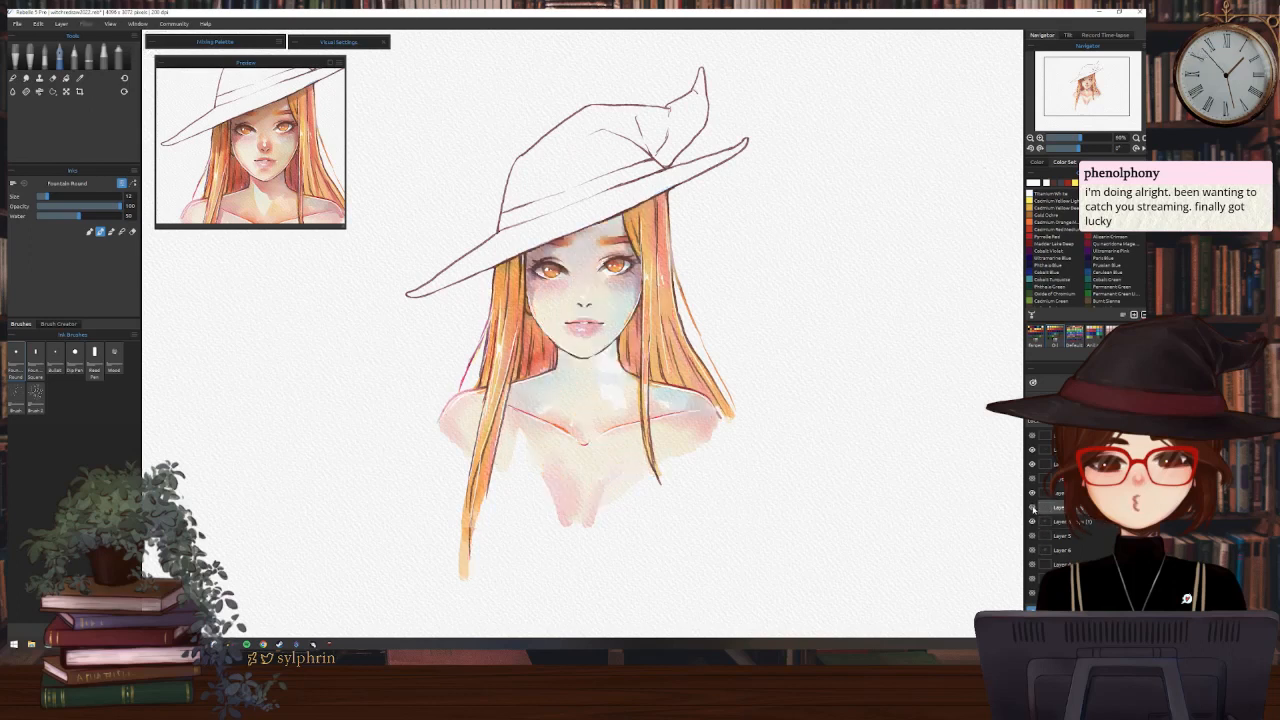
click(1033, 507)
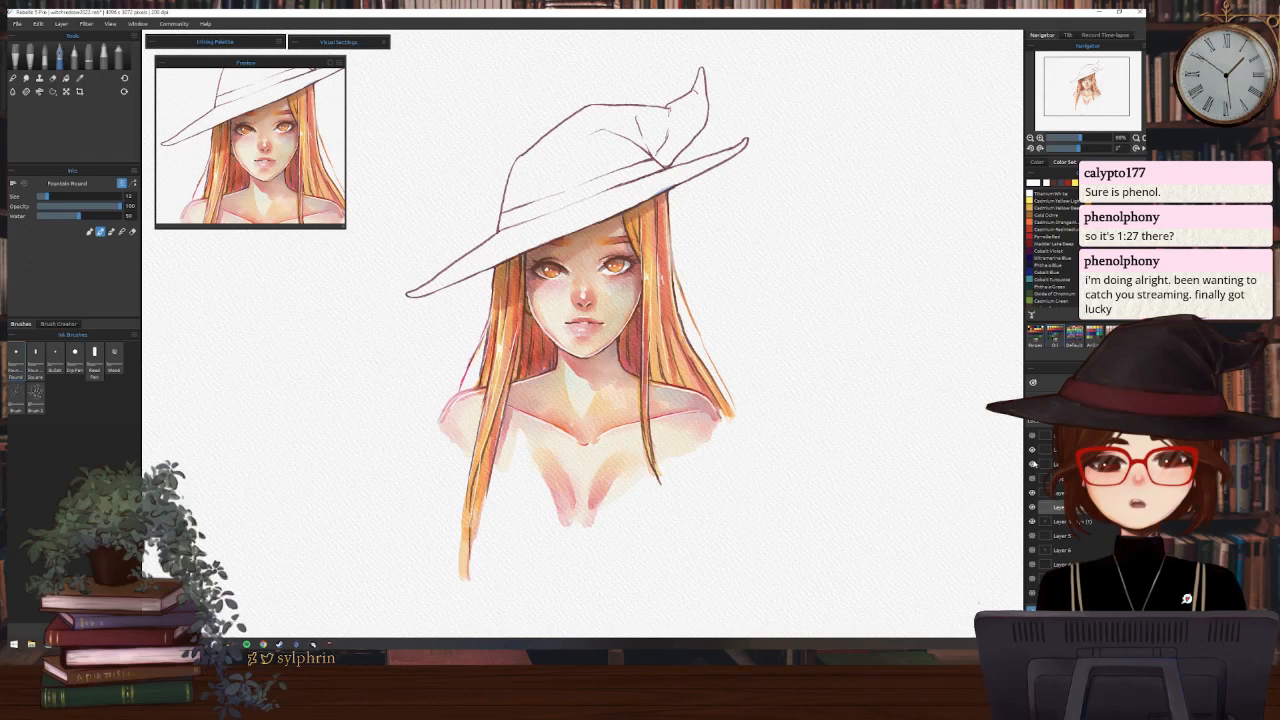
Toggle the line art layer and the layer above it off and on to check how their lines affect the portrait
click(1033, 450)
click(1033, 450)
click(1033, 466)
click(1033, 466)
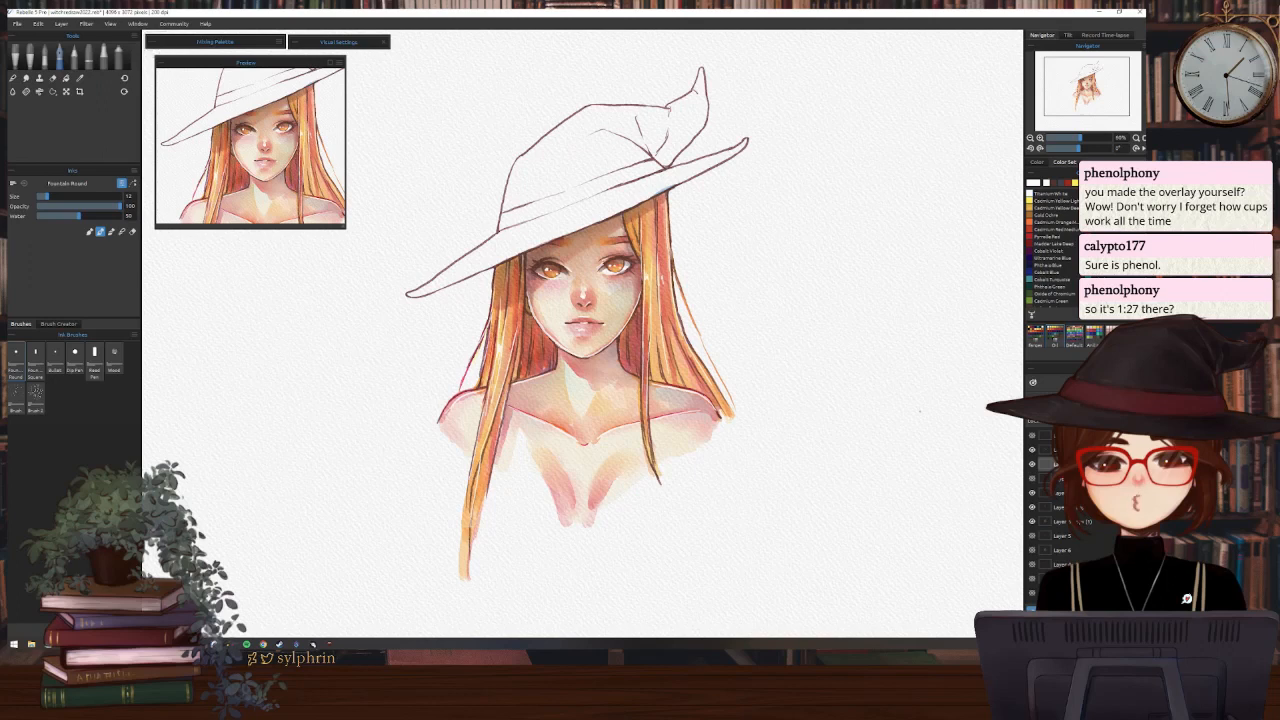
click(1033, 466)
click(1033, 466)
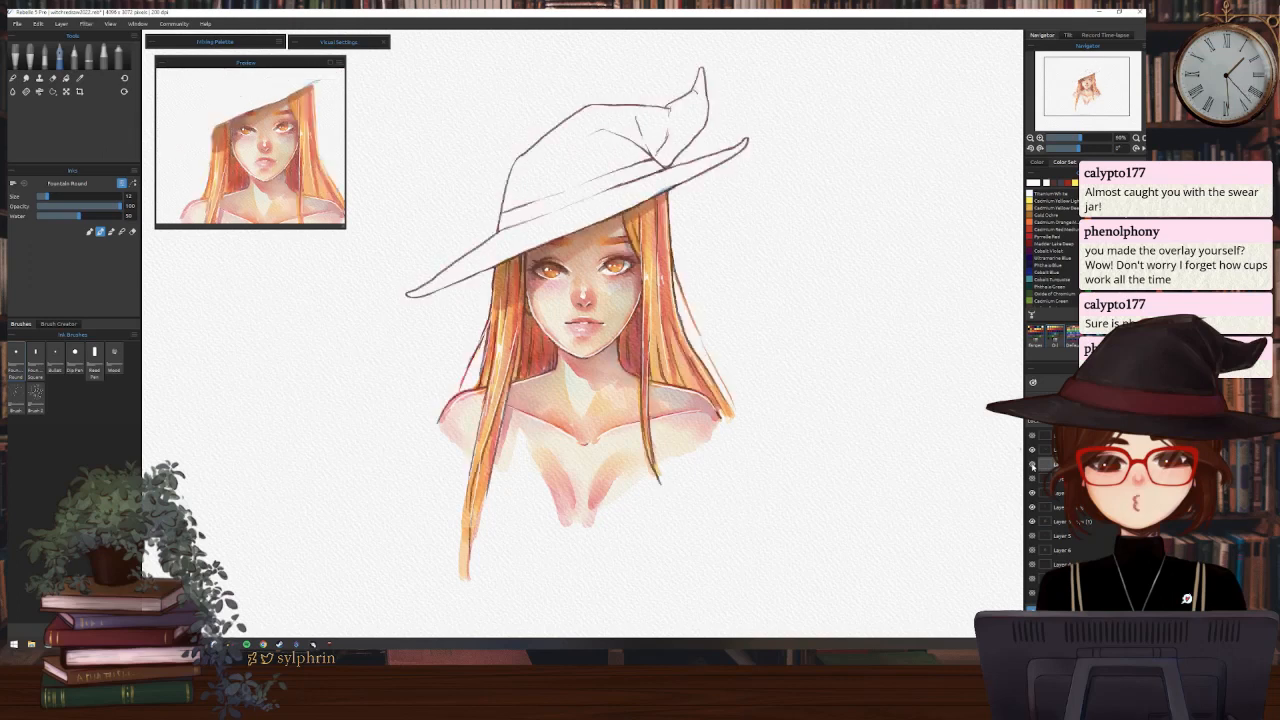
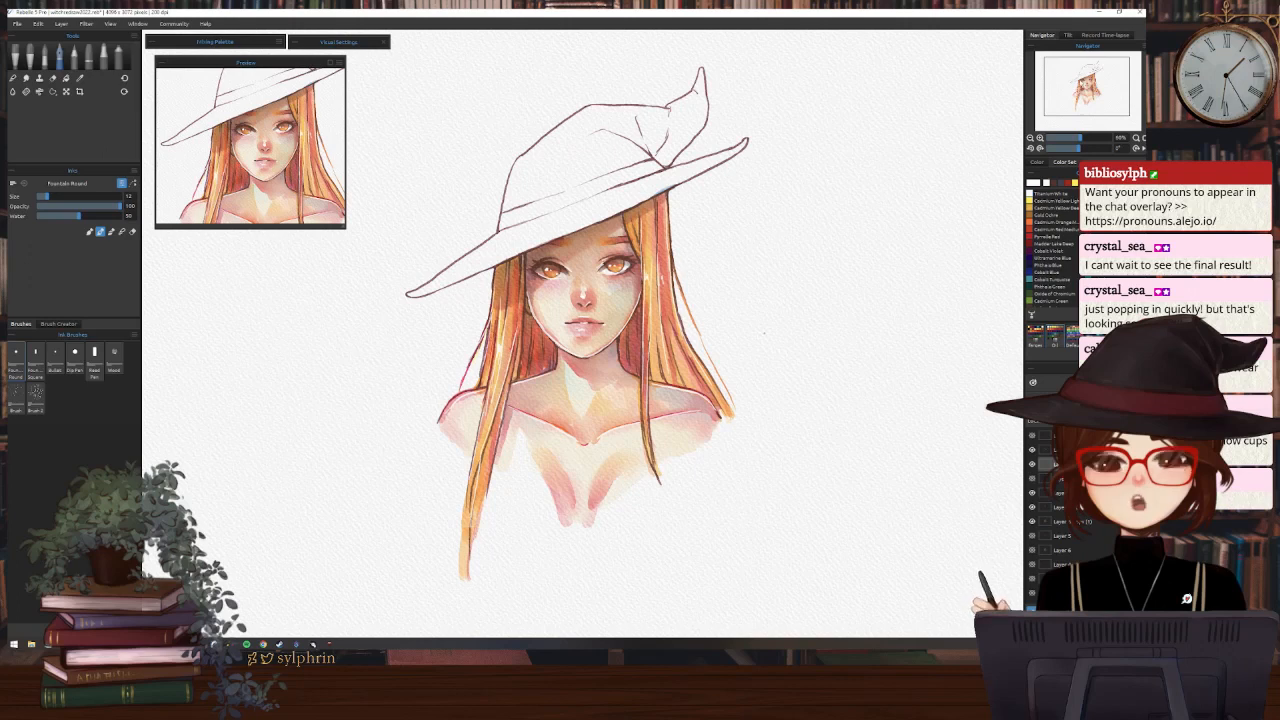
drag(1083, 87, 1081, 82)
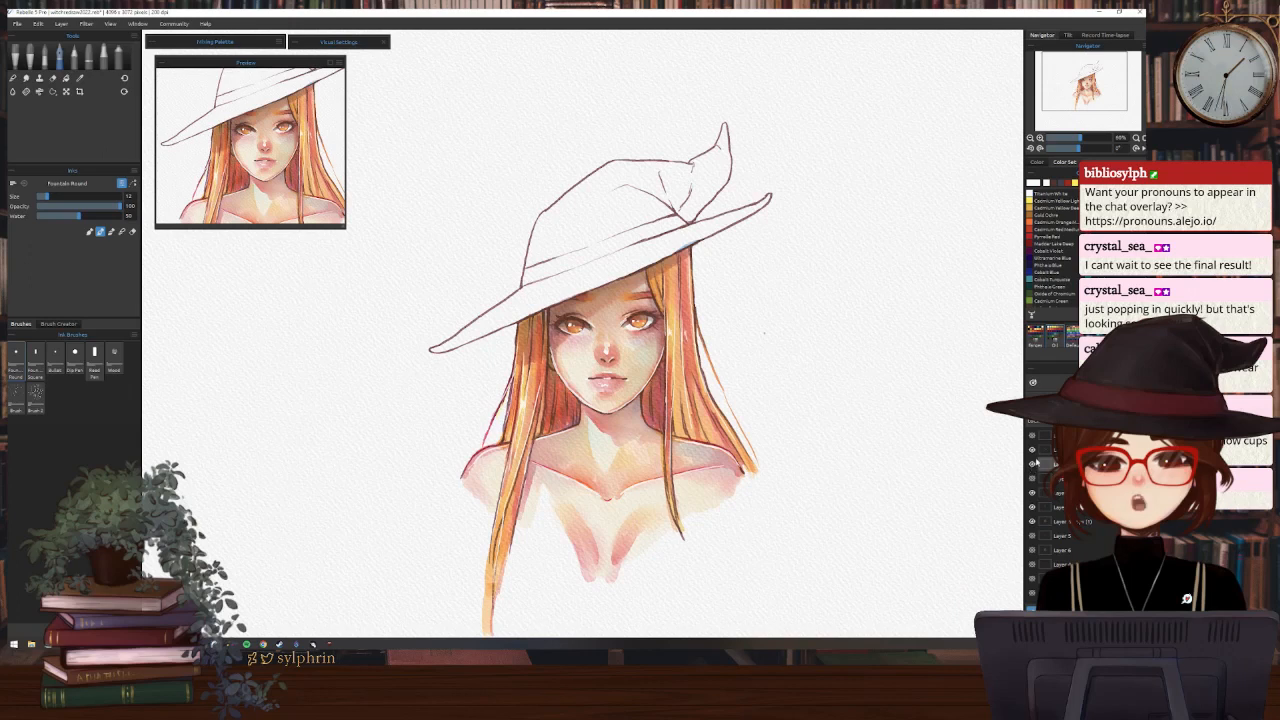
click(1033, 464)
click(1033, 464)
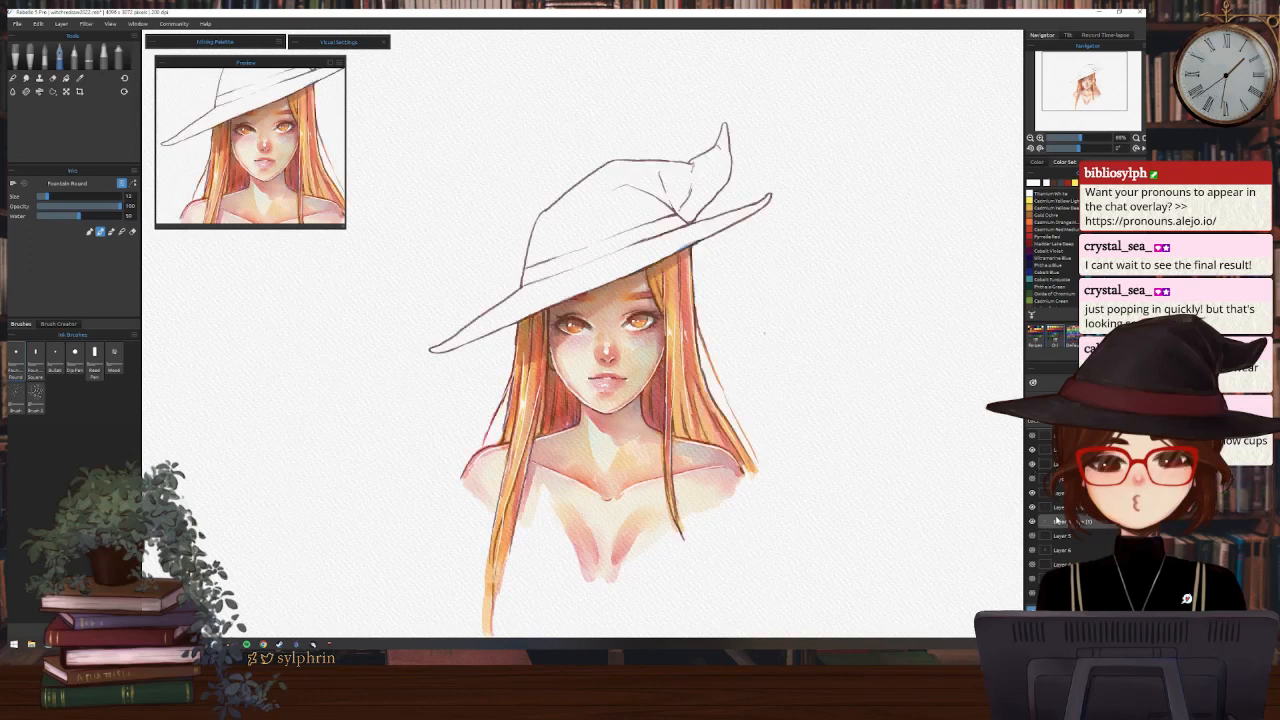
Toggle two neighbouring layers off and on to compare them, and switch the wet-area display on and off
click(1032, 522)
click(1032, 522)
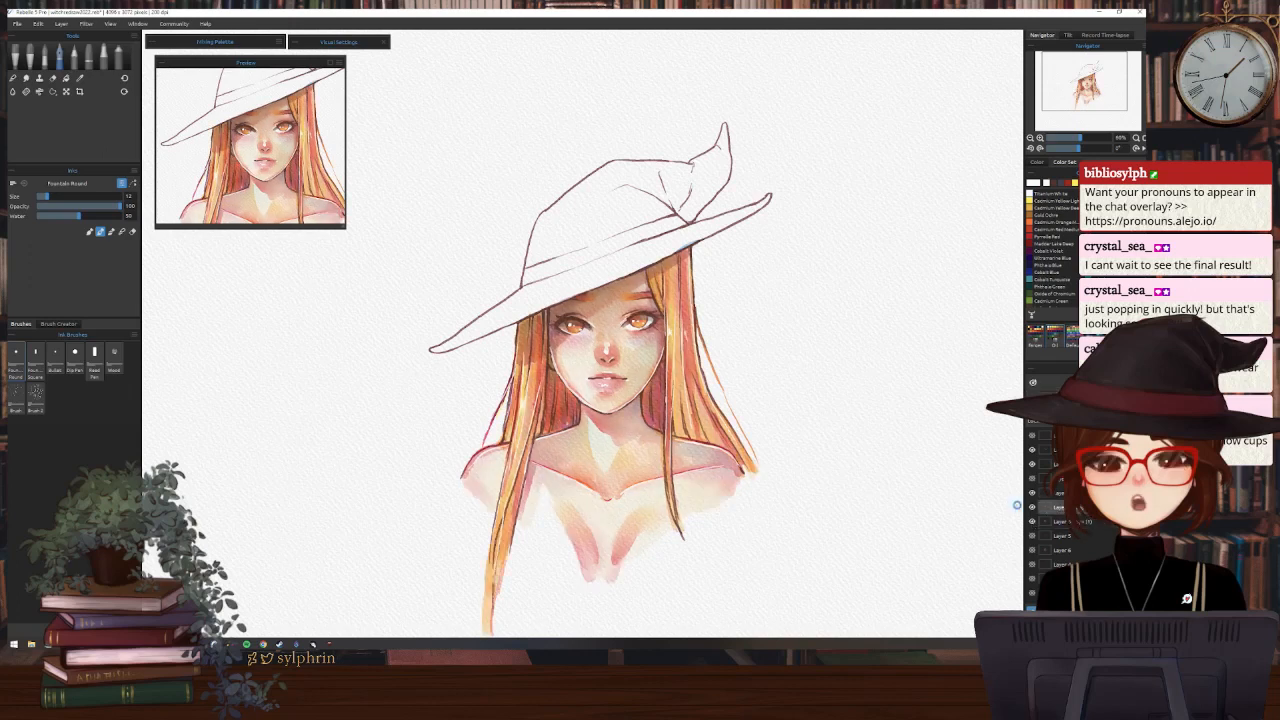
click(1032, 507)
click(1032, 507)
click(1032, 383)
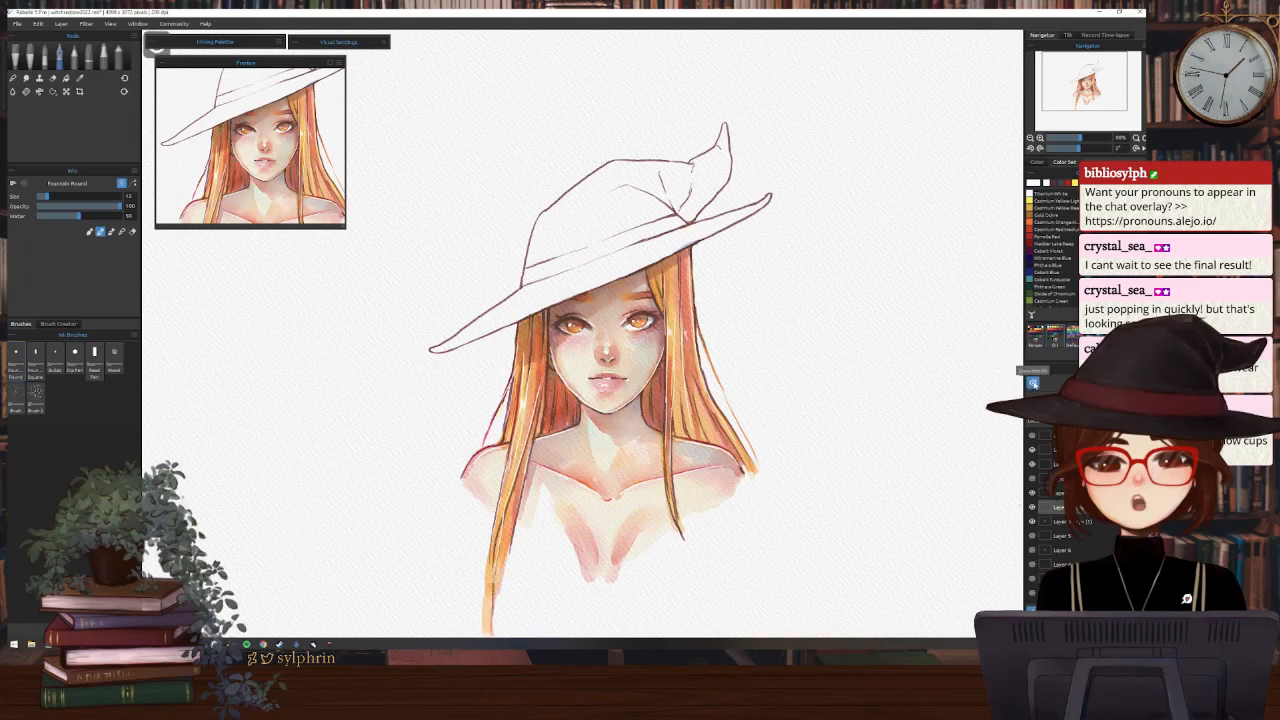
click(1033, 383)
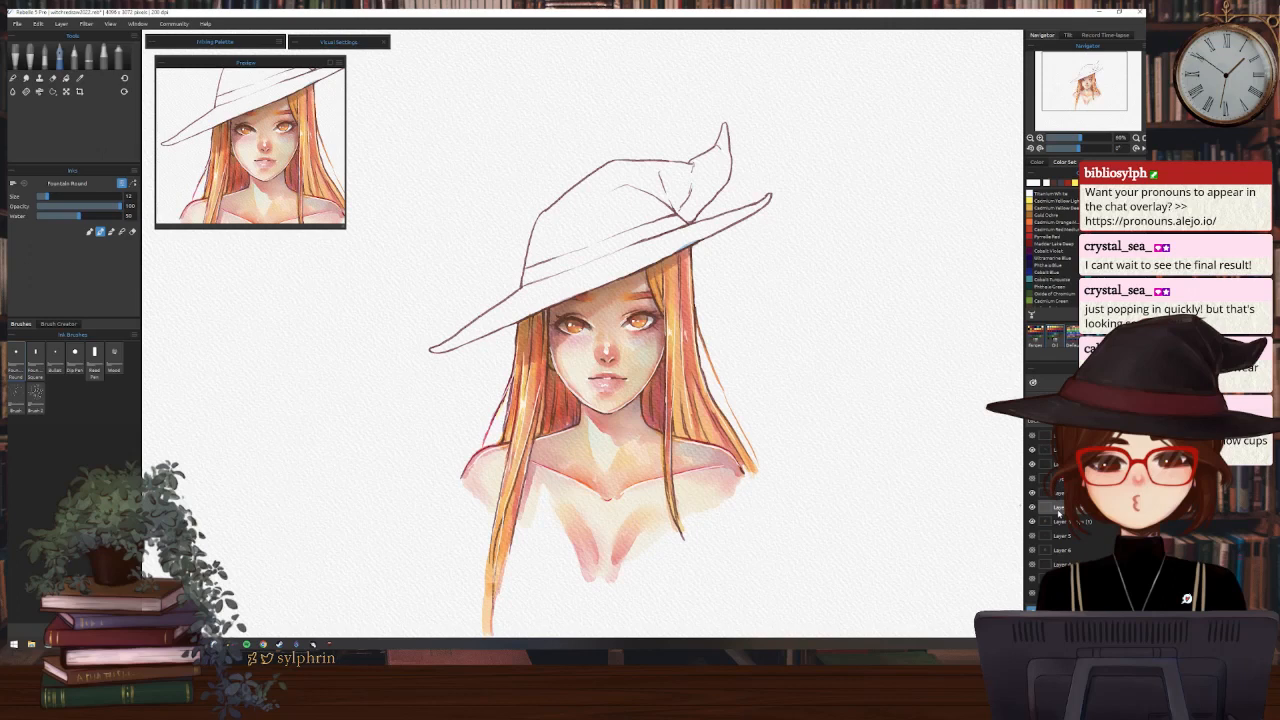
Wet the upper crease of the hat's crown and its bent tip with the Soft Water brush
key(w)
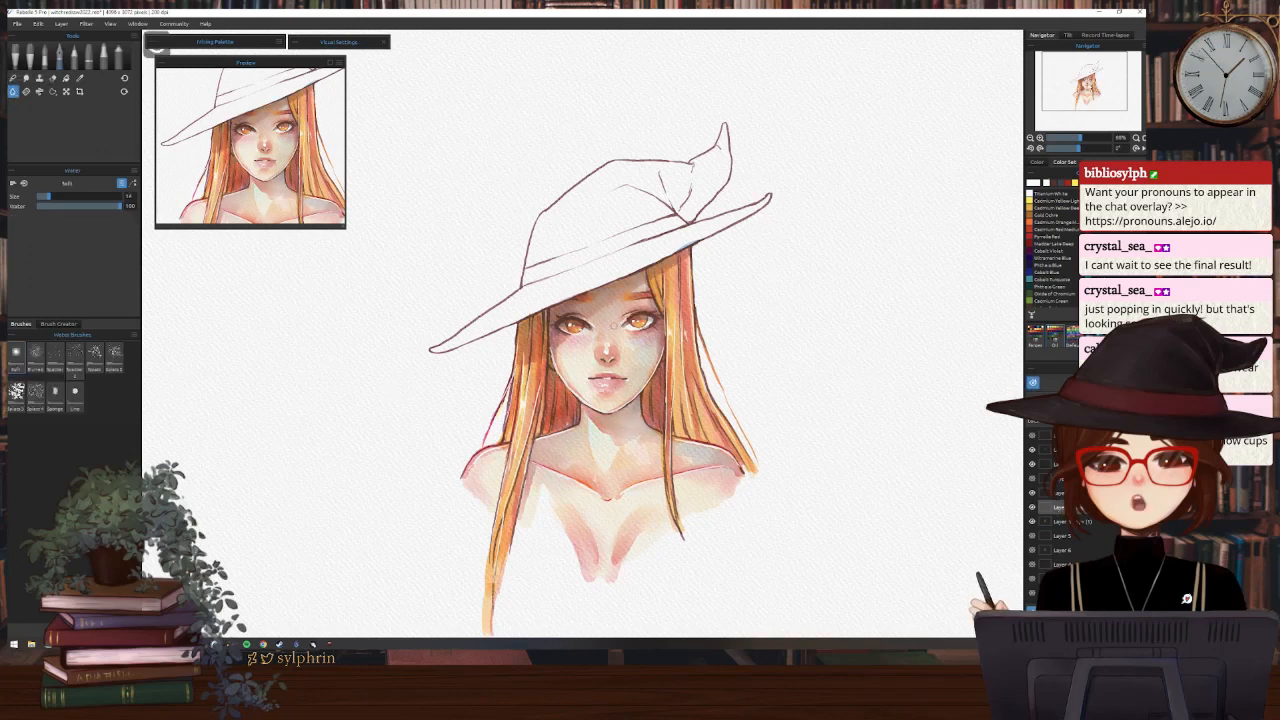
drag(614, 326, 646, 409)
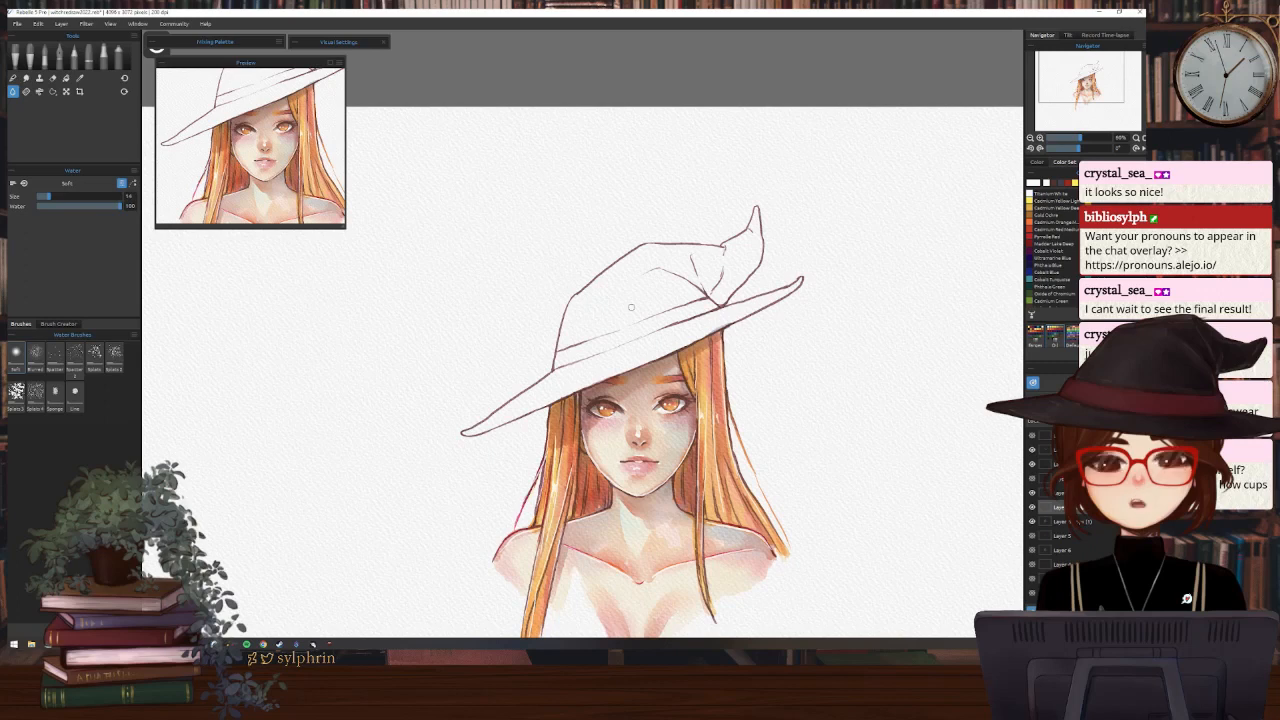
mouse_move(627, 277)
mouse_down()
mouse_move(656, 271)
mouse_move(716, 304)
mouse_up()
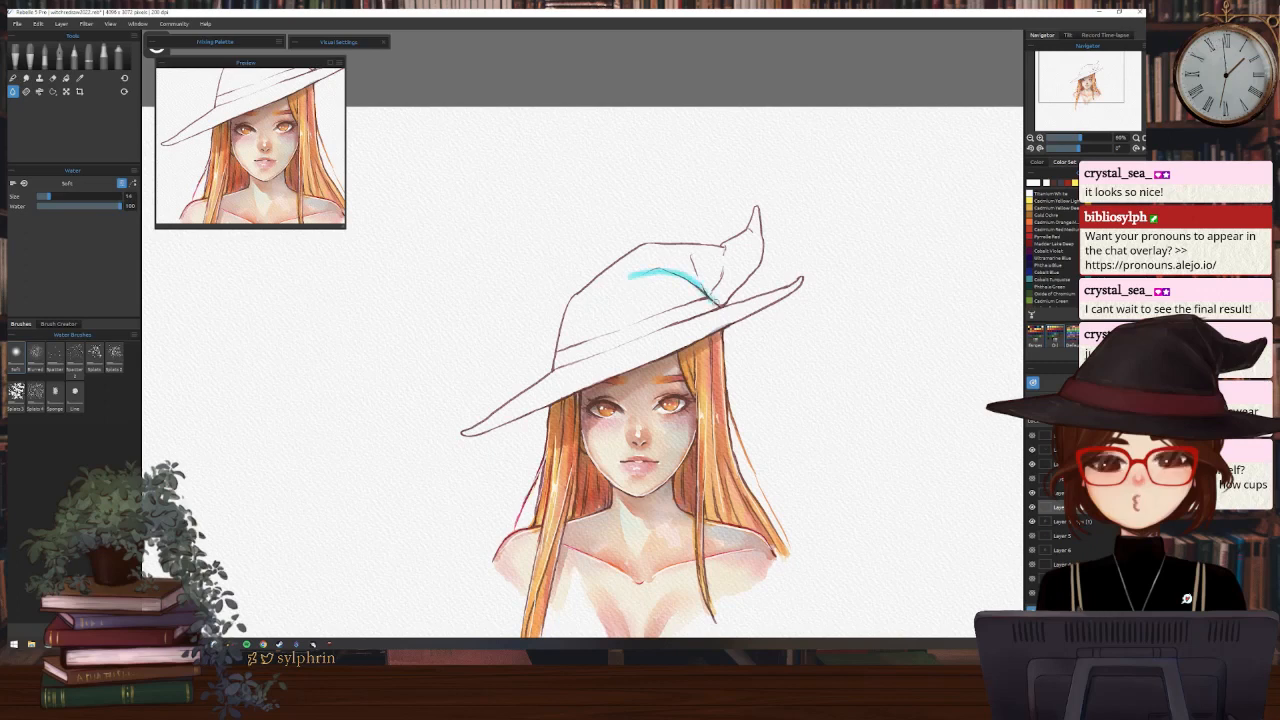
drag(632, 276, 694, 288)
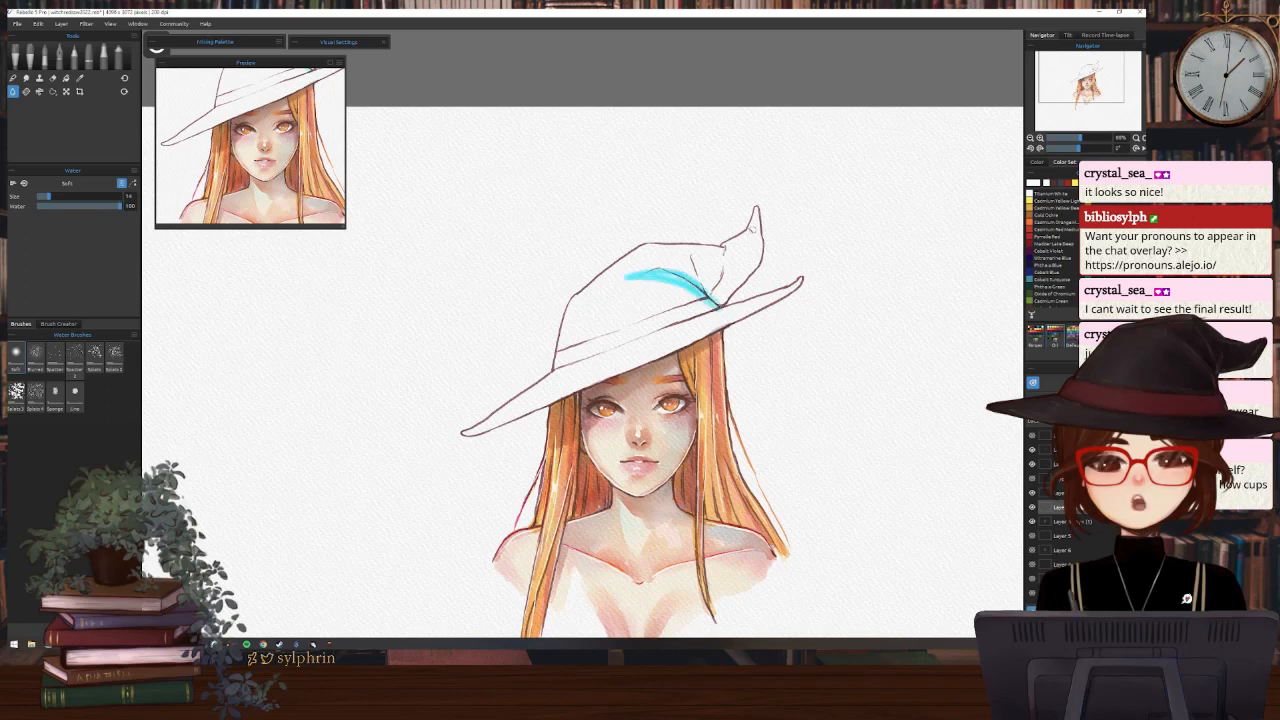
key(bracketright)
mouse_move(610, 284)
mouse_down()
mouse_move(674, 266)
mouse_move(657, 262)
mouse_move(733, 287)
mouse_move(729, 262)
mouse_move(755, 207)
mouse_move(742, 282)
mouse_up()
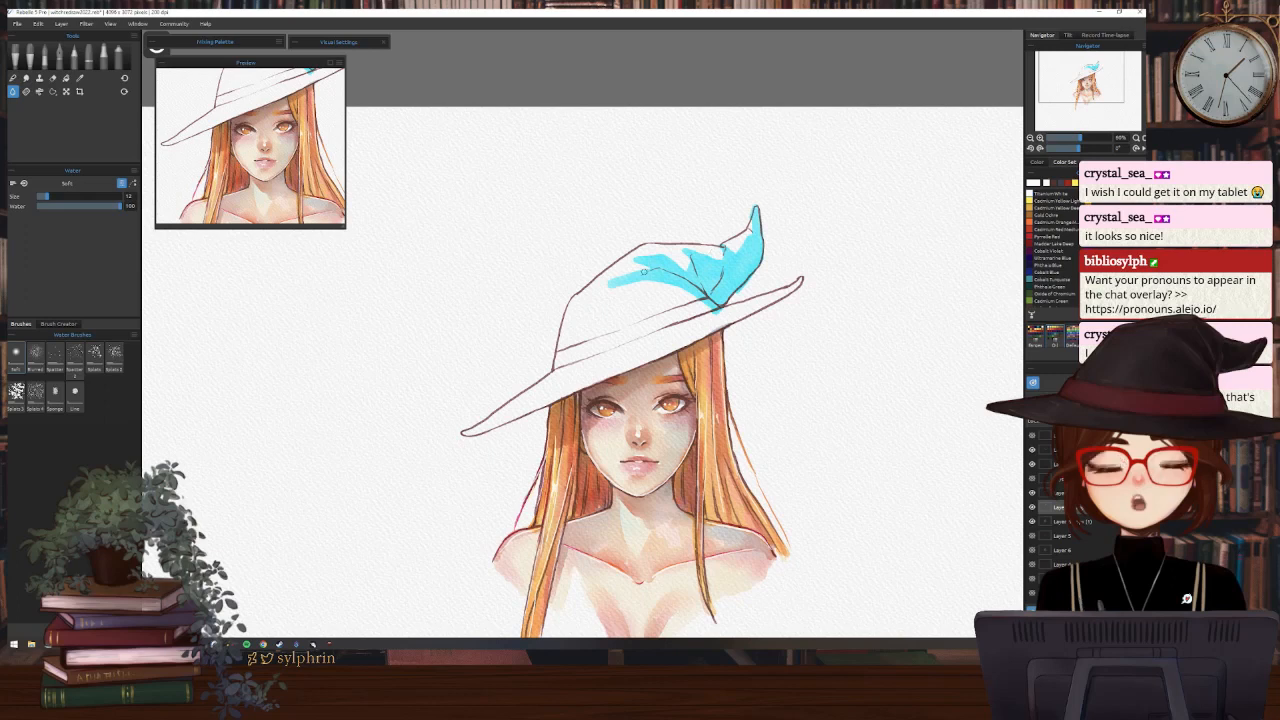
Wet the lower crown fold and the hat's raised brim with the Soft Water brush, adjusting its size to fit each shape
drag(633, 280, 715, 311)
key(])
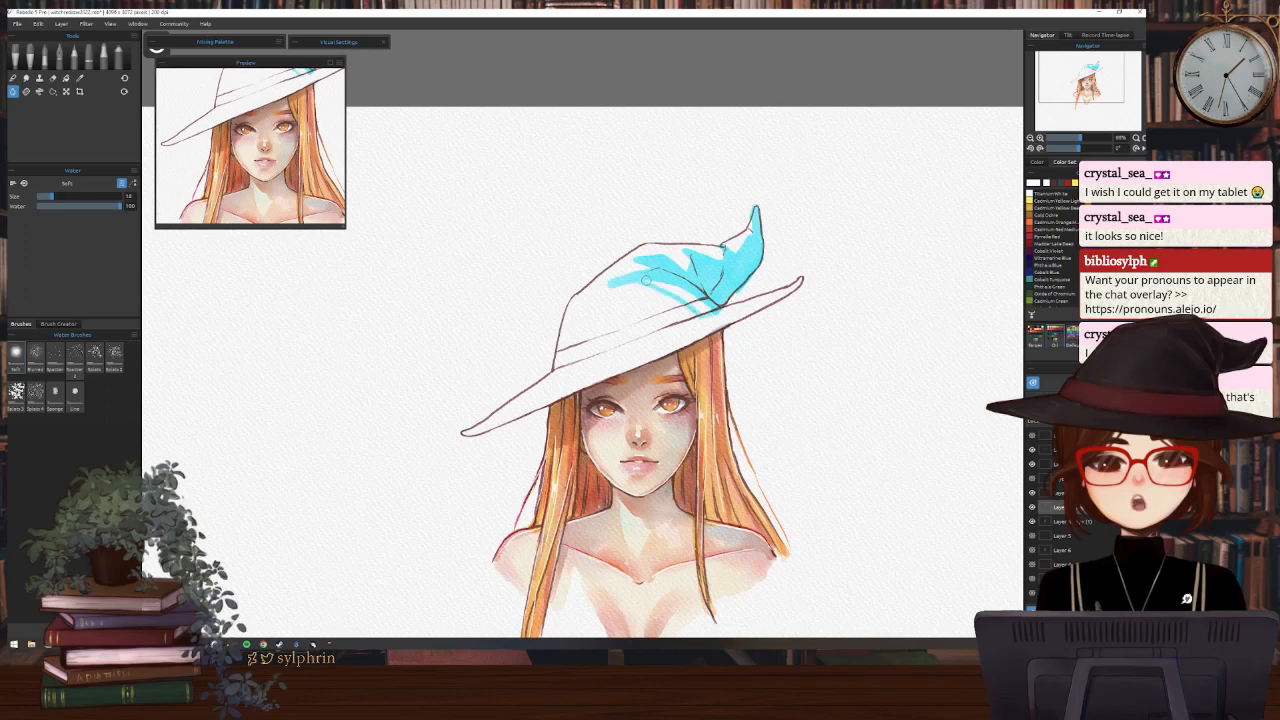
mouse_move(647, 281)
mouse_down()
mouse_move(732, 310)
mouse_move(801, 277)
mouse_move(610, 372)
mouse_up()
key([)
key([)
drag(778, 287, 732, 305)
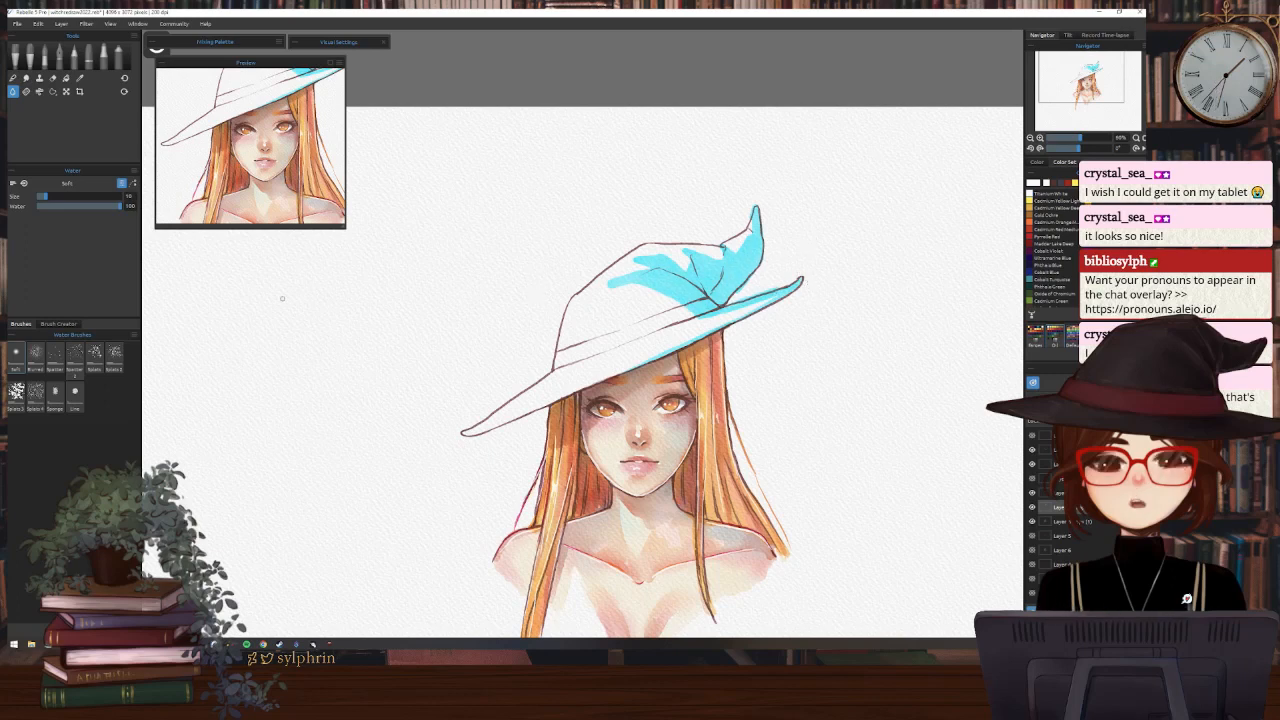
Refine the wet shapes along the crown's outline and tip, alternating the Circle Dry brush and a smaller Soft Water brush
key(d)
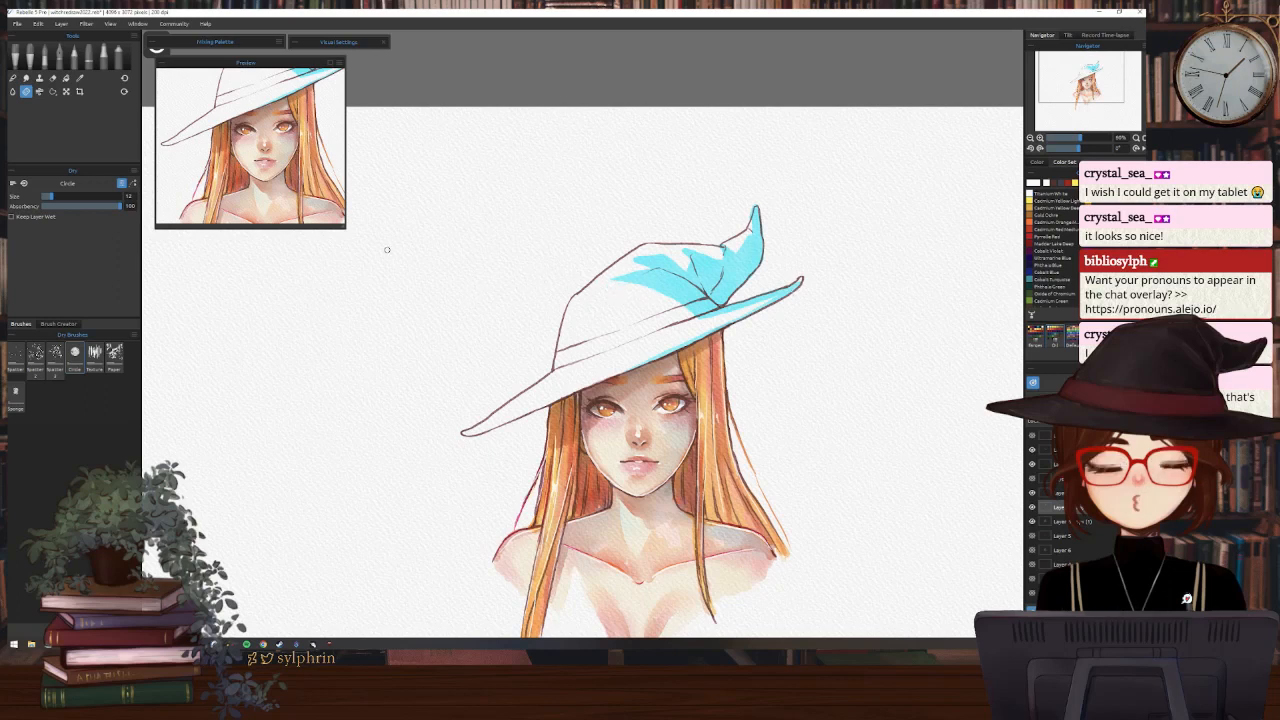
click(13, 91)
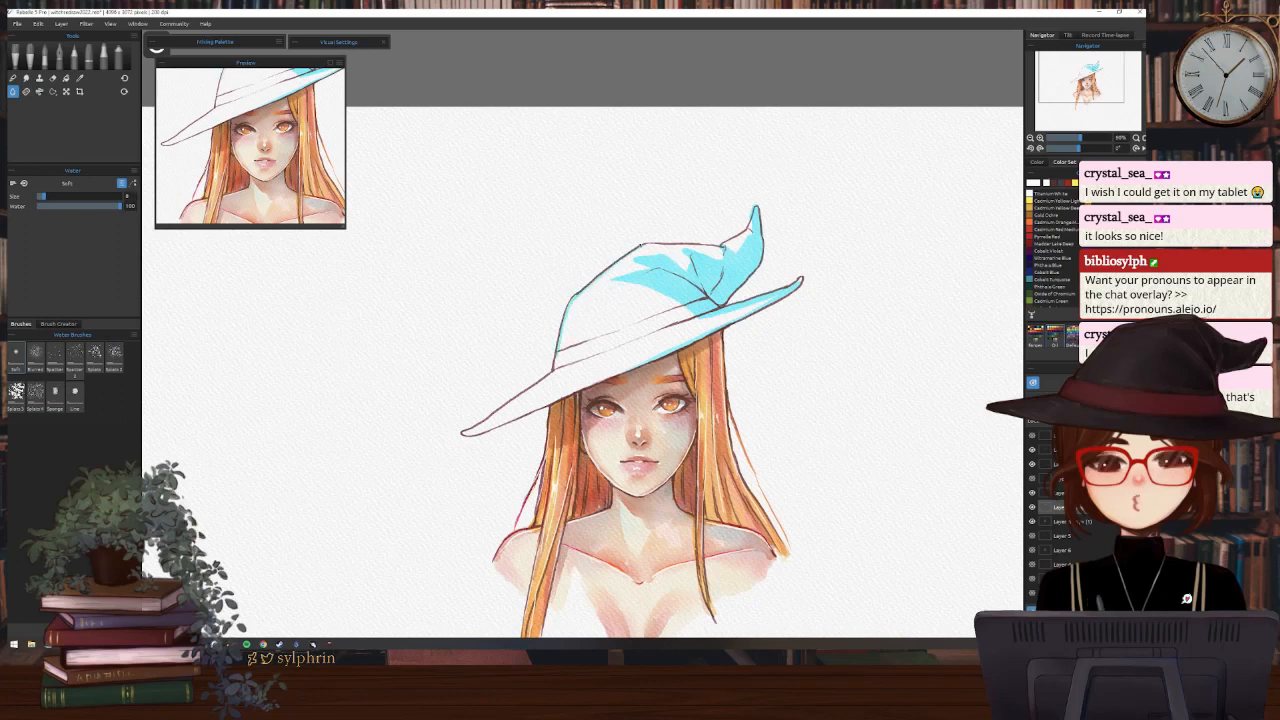
drag(638, 246, 708, 246)
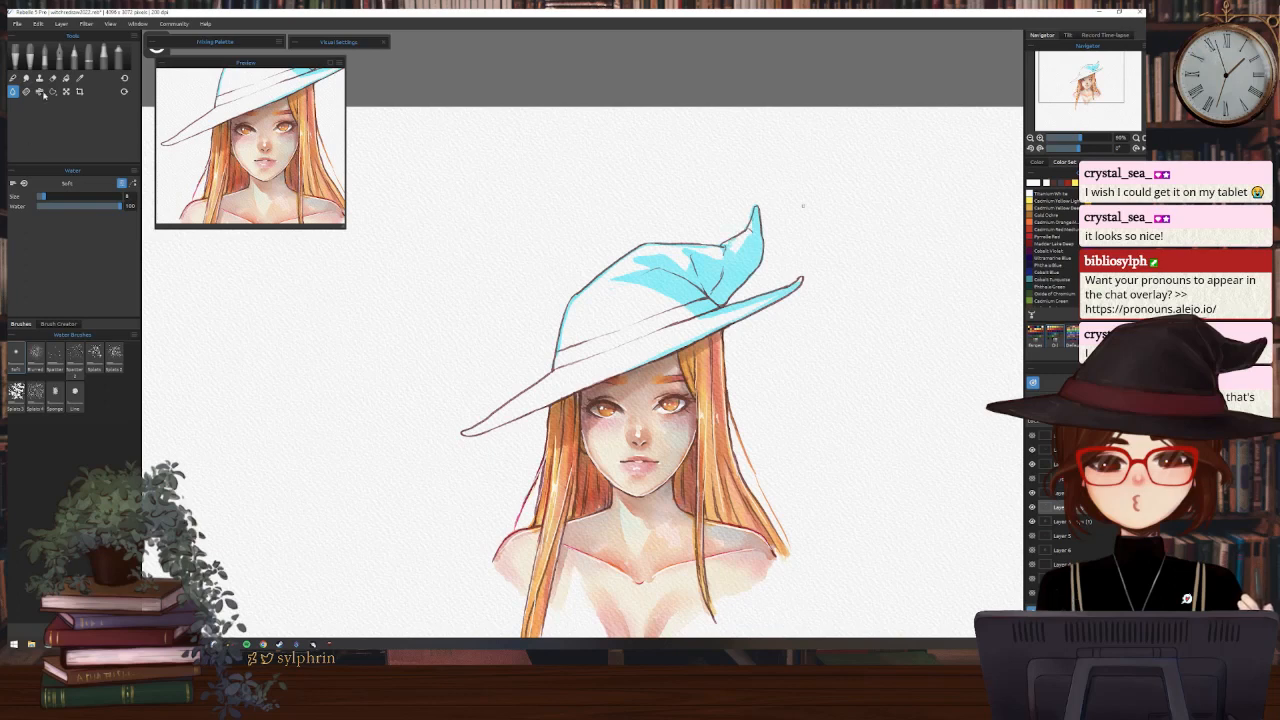
click(52, 79)
click(26, 91)
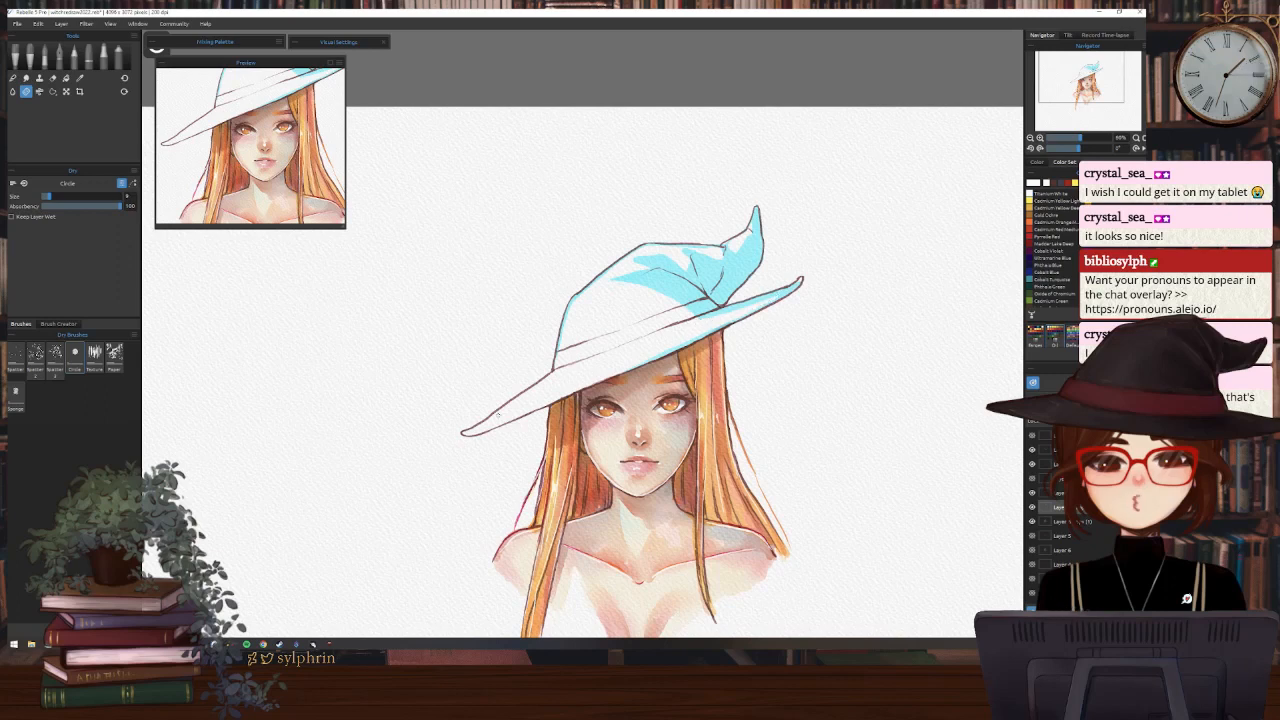
key(w)
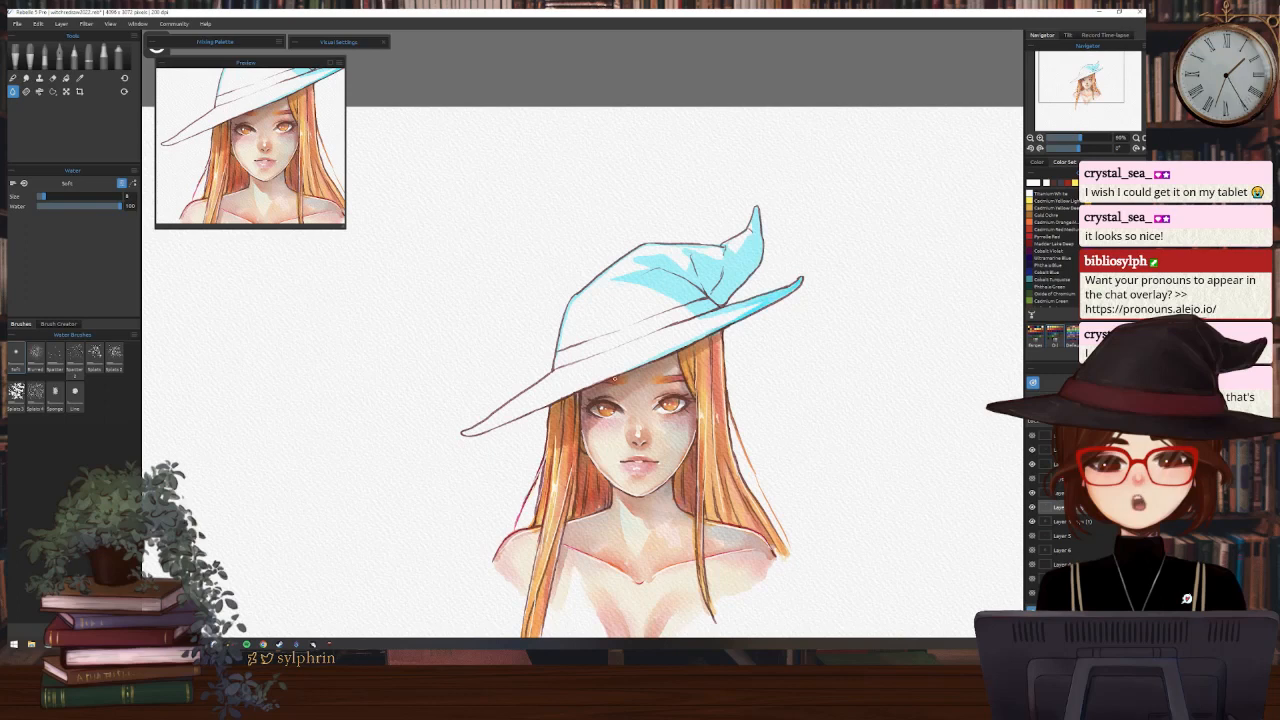
Hide the wet-area display, pick Burnt Umber from the color set and switch to the Mop watercolor brush
click(1033, 383)
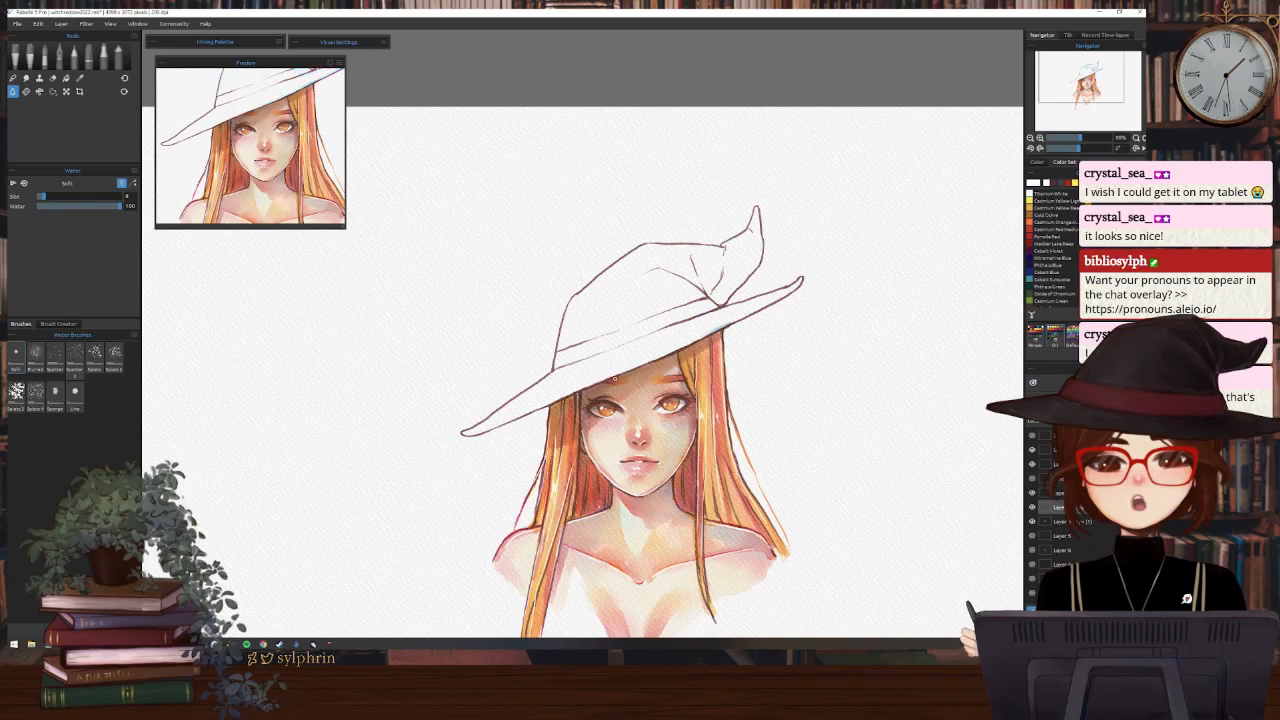
scroll(1050, 240, down, 2)
scroll(1050, 240, down, 1)
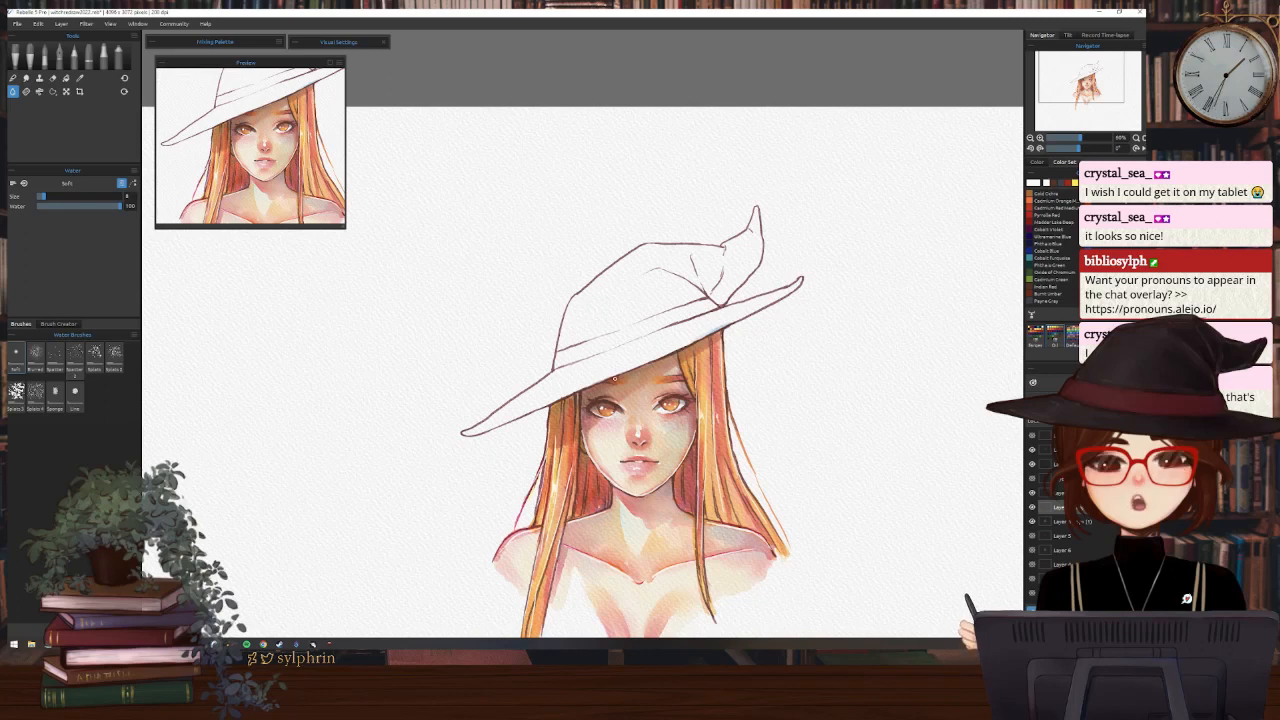
scroll(1050, 240, up, 1)
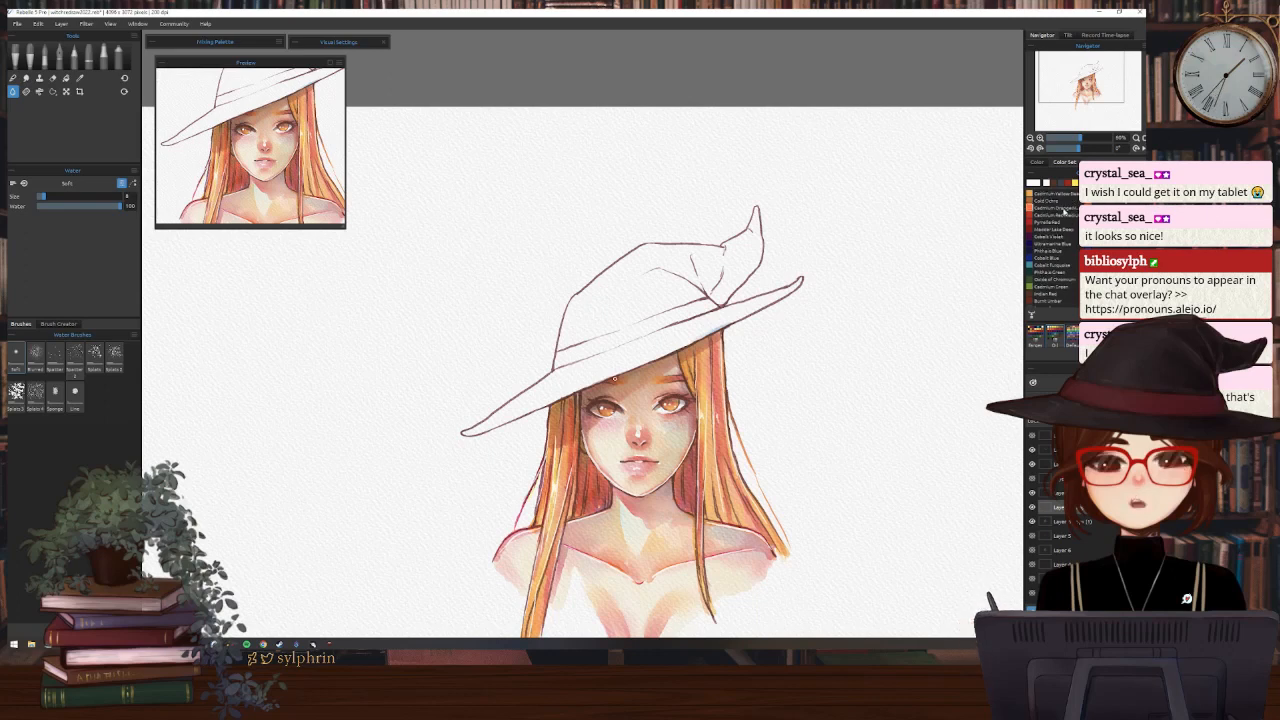
key(i)
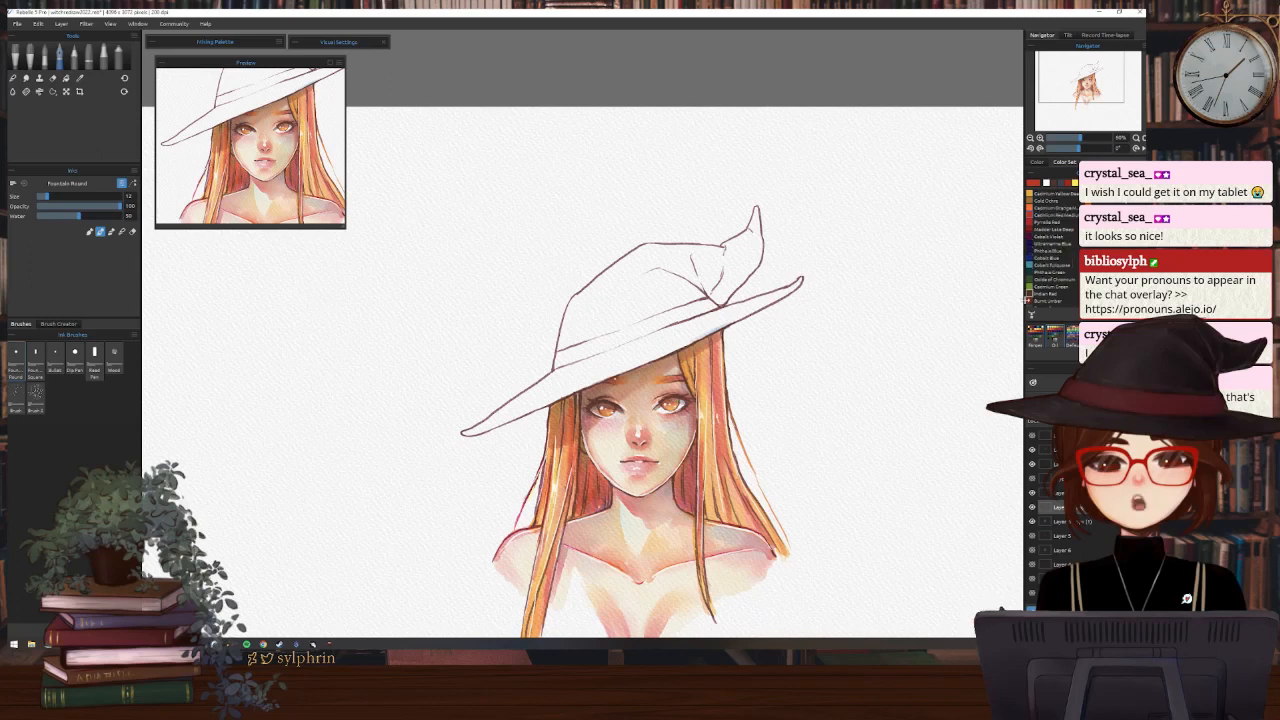
key(alt)
click(44, 57)
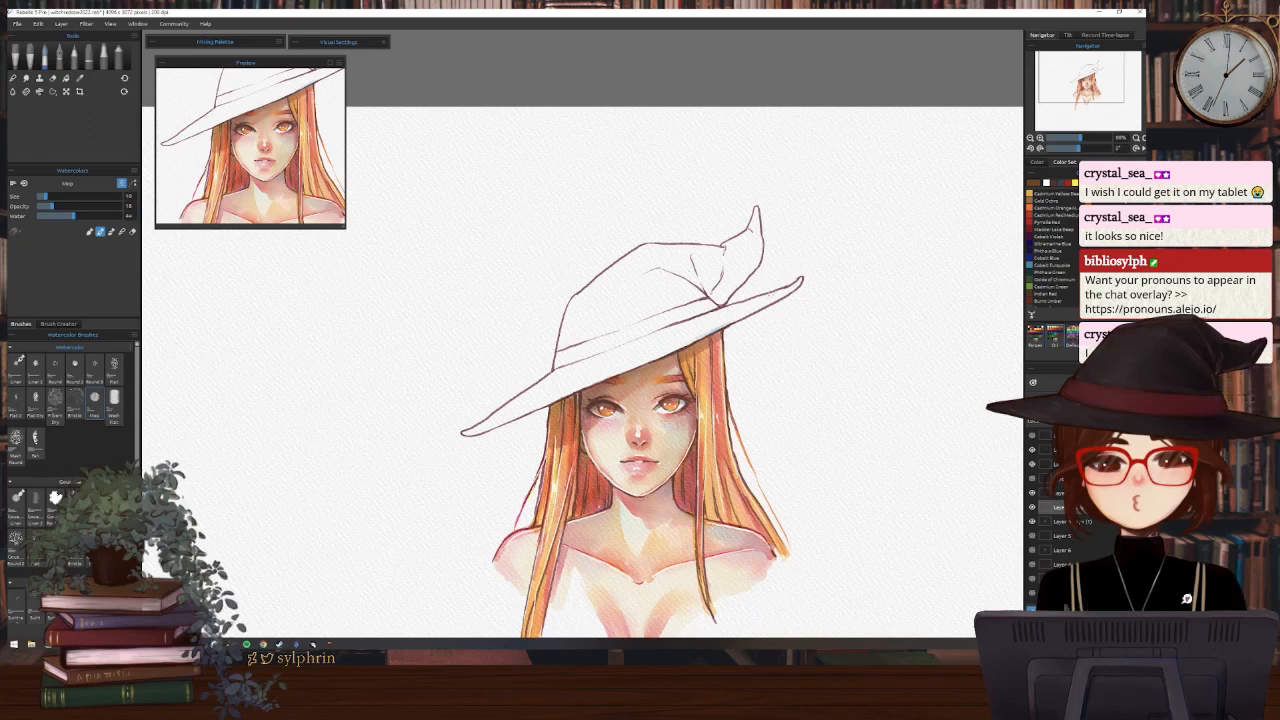
Paint light brown shading into the wet crown fold with the Mop watercolor brush, varying its size and checking the wet areas
click(1033, 382)
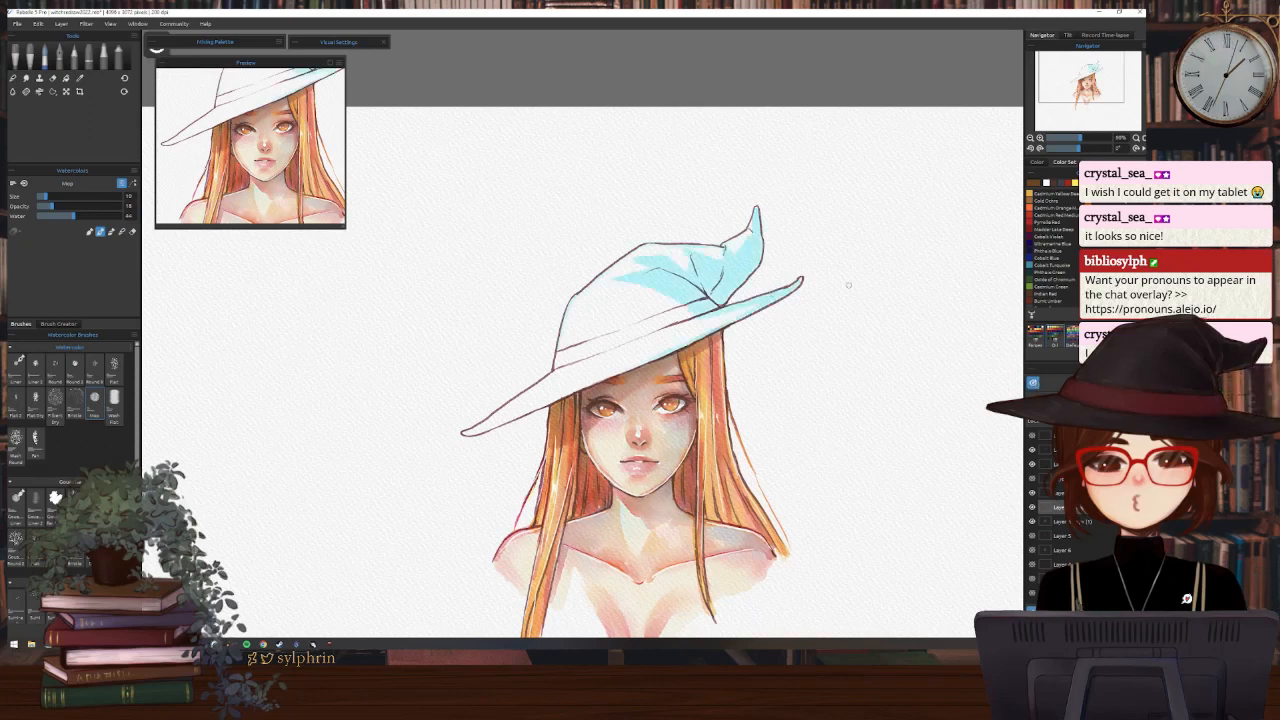
mouse_move(652, 261)
mouse_down()
mouse_move(668, 266)
mouse_move(642, 275)
mouse_up()
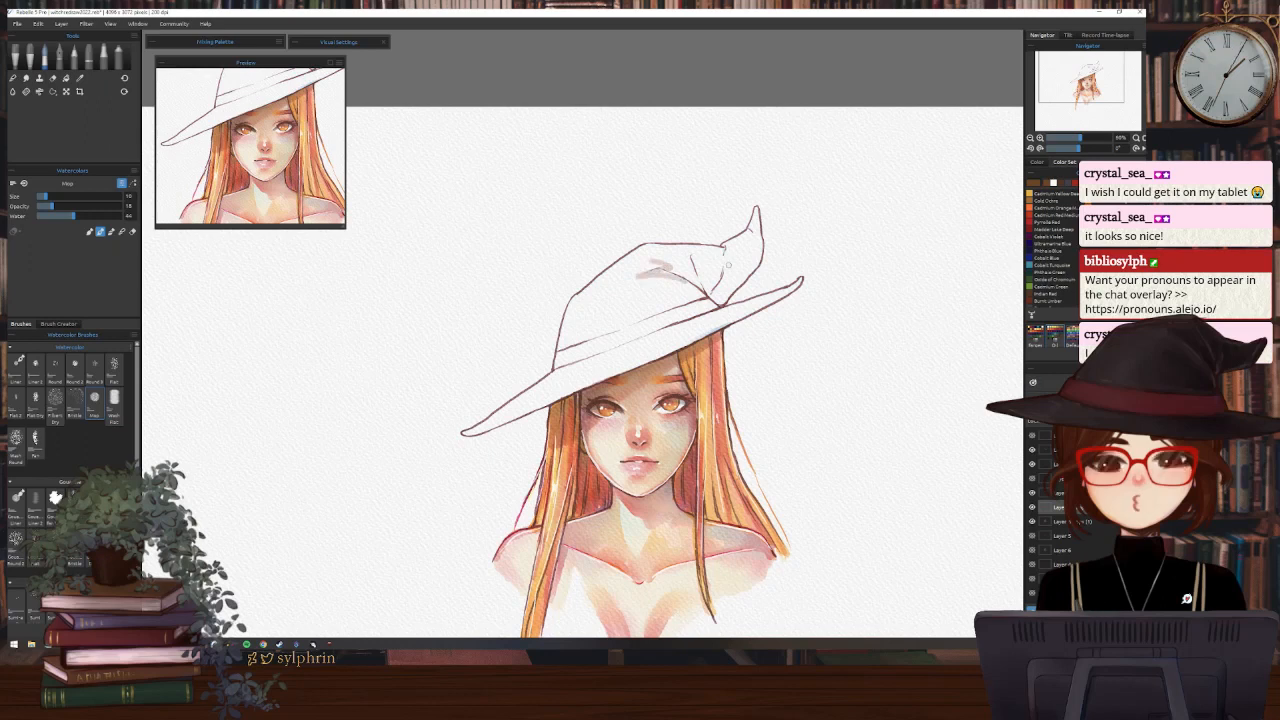
key(w)
key(w)
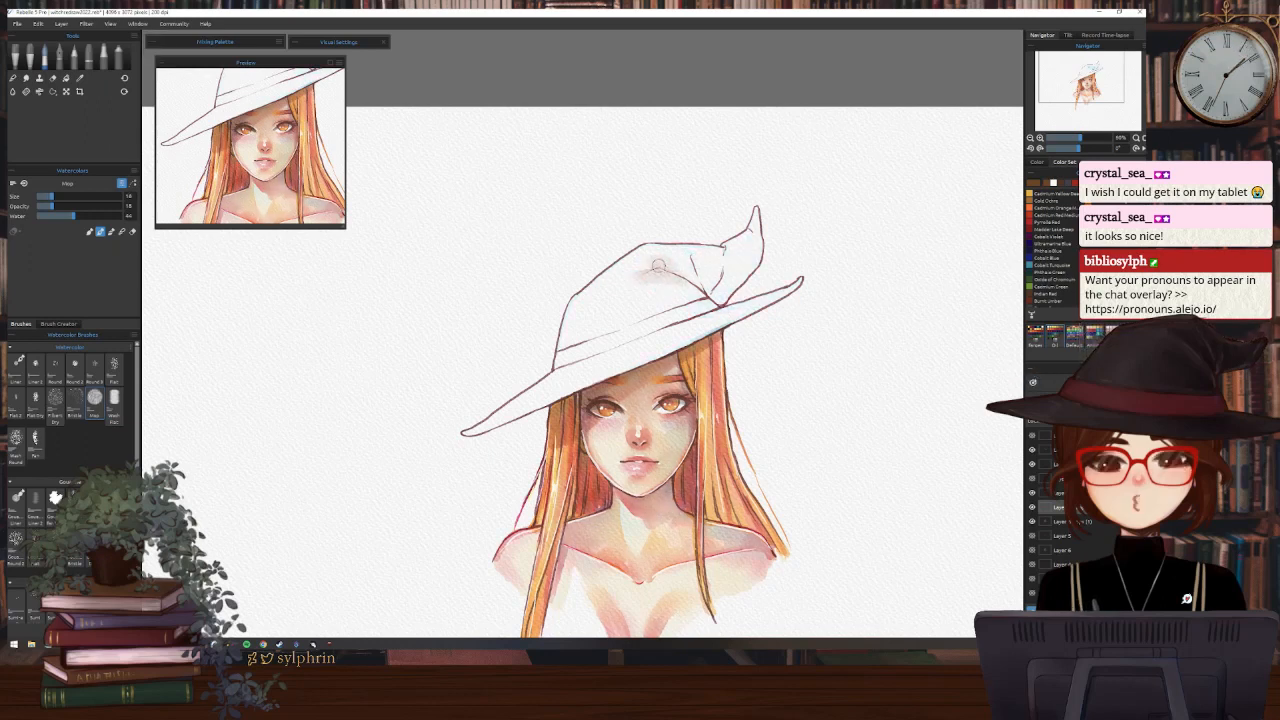
mouse_move(658, 274)
mouse_down()
mouse_move(645, 279)
mouse_move(663, 271)
mouse_move(654, 262)
mouse_move(678, 268)
mouse_up()
key([)
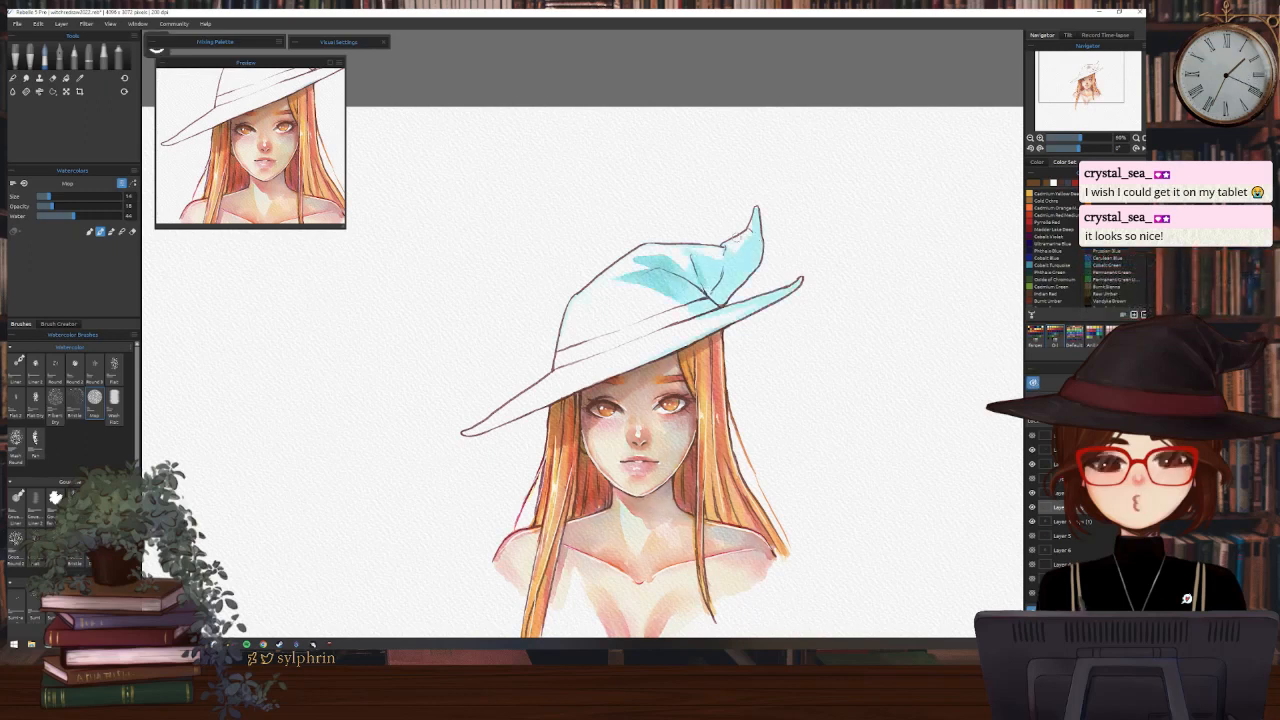
Check the wet areas and deepen the brown shading on the hat's folds and bent tip with a larger Mop brush
key(w)
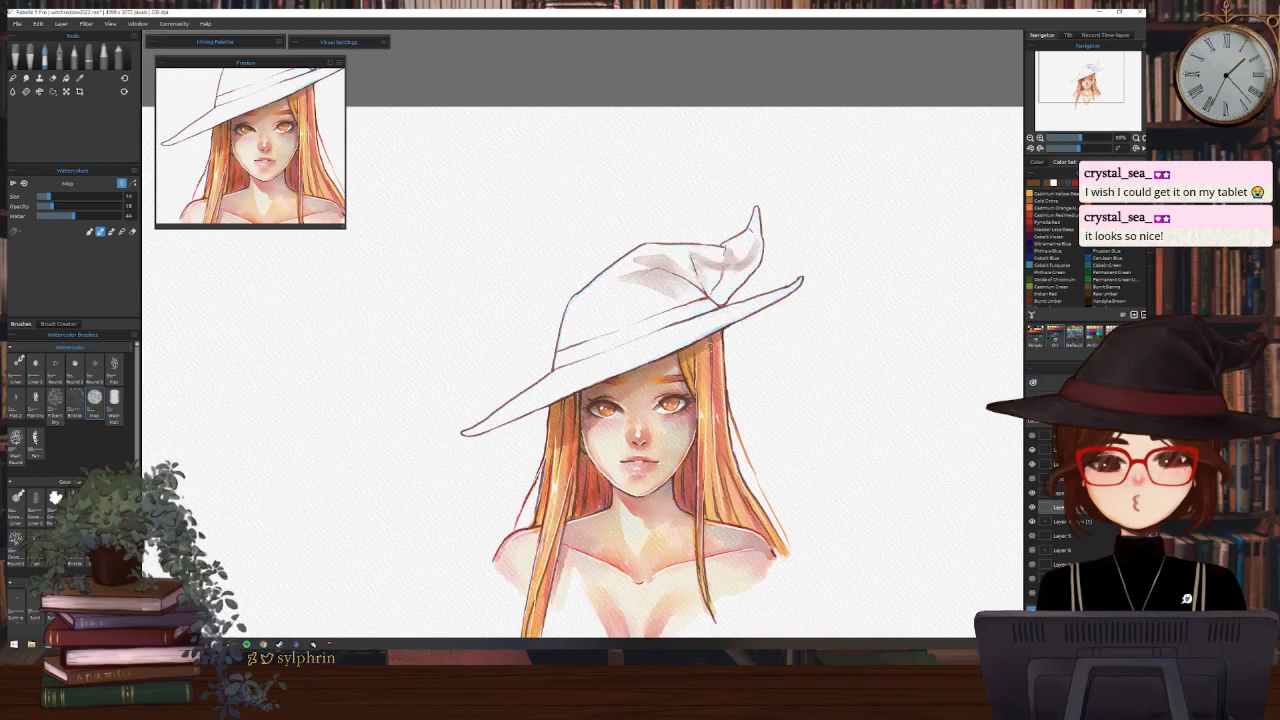
click(1033, 383)
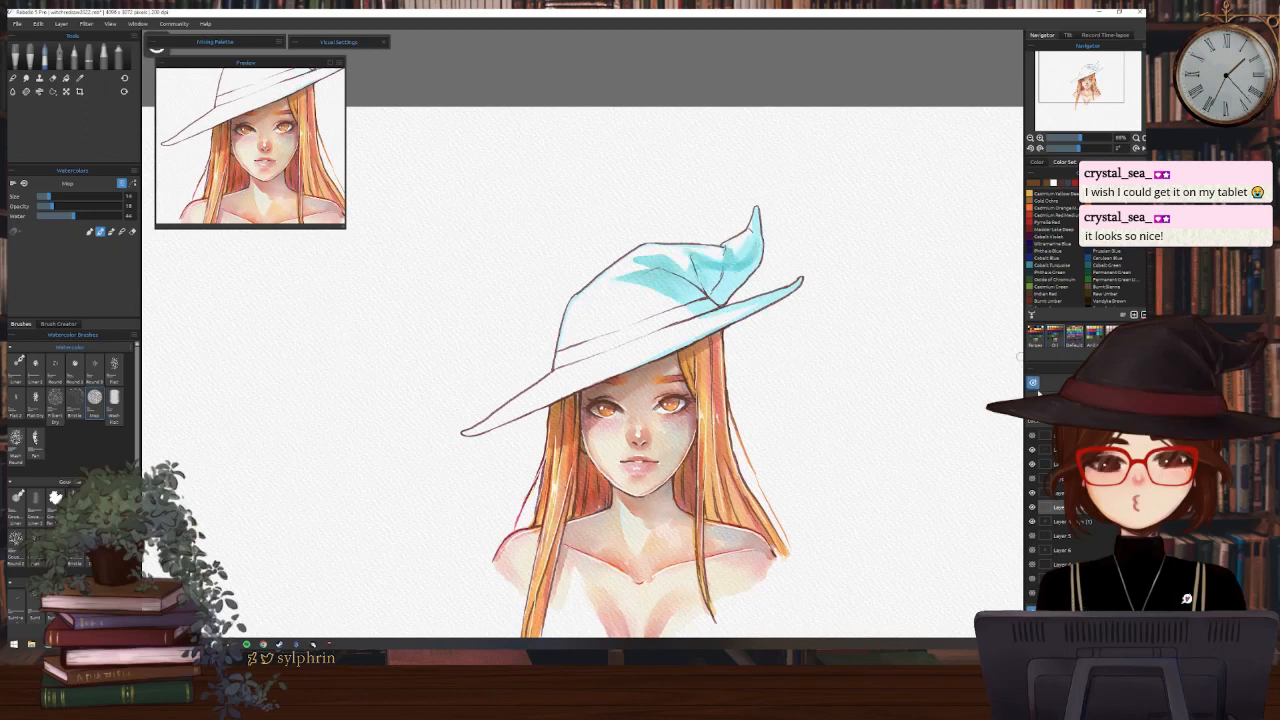
click(1035, 386)
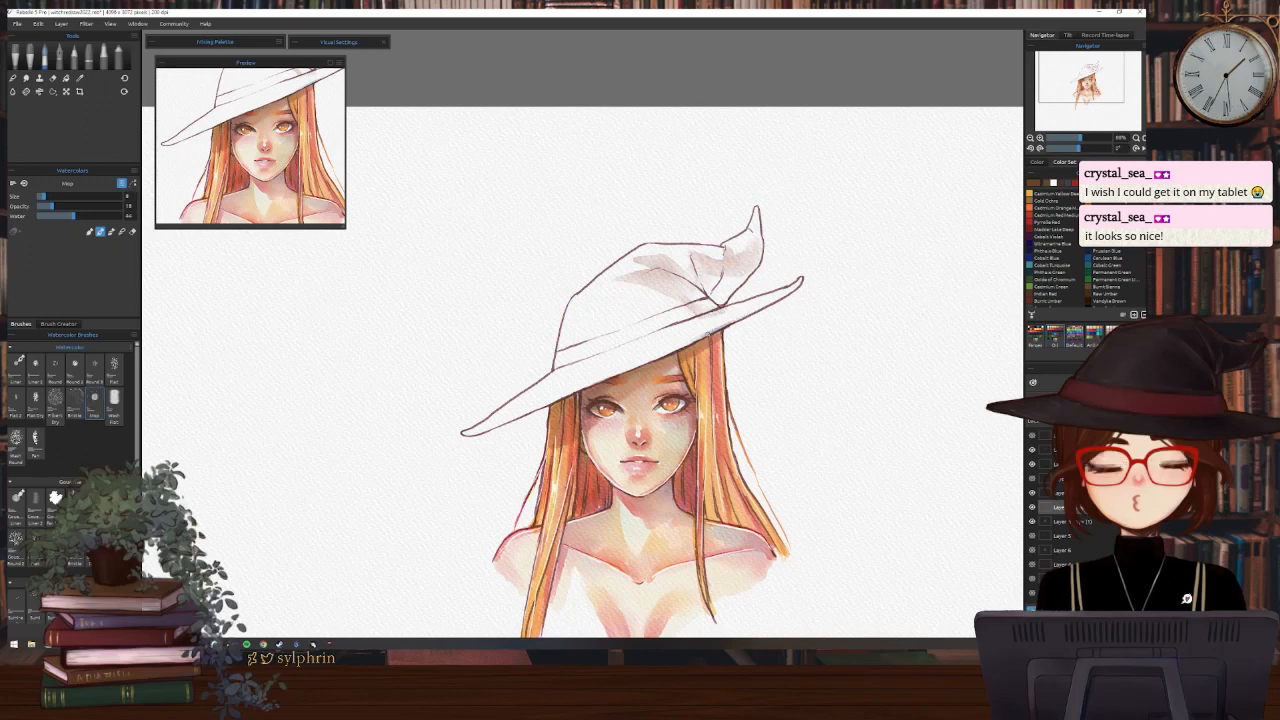
key(])
key(])
key(])
mouse_move(700, 286)
mouse_down()
mouse_move(704, 268)
mouse_move(729, 260)
mouse_up()
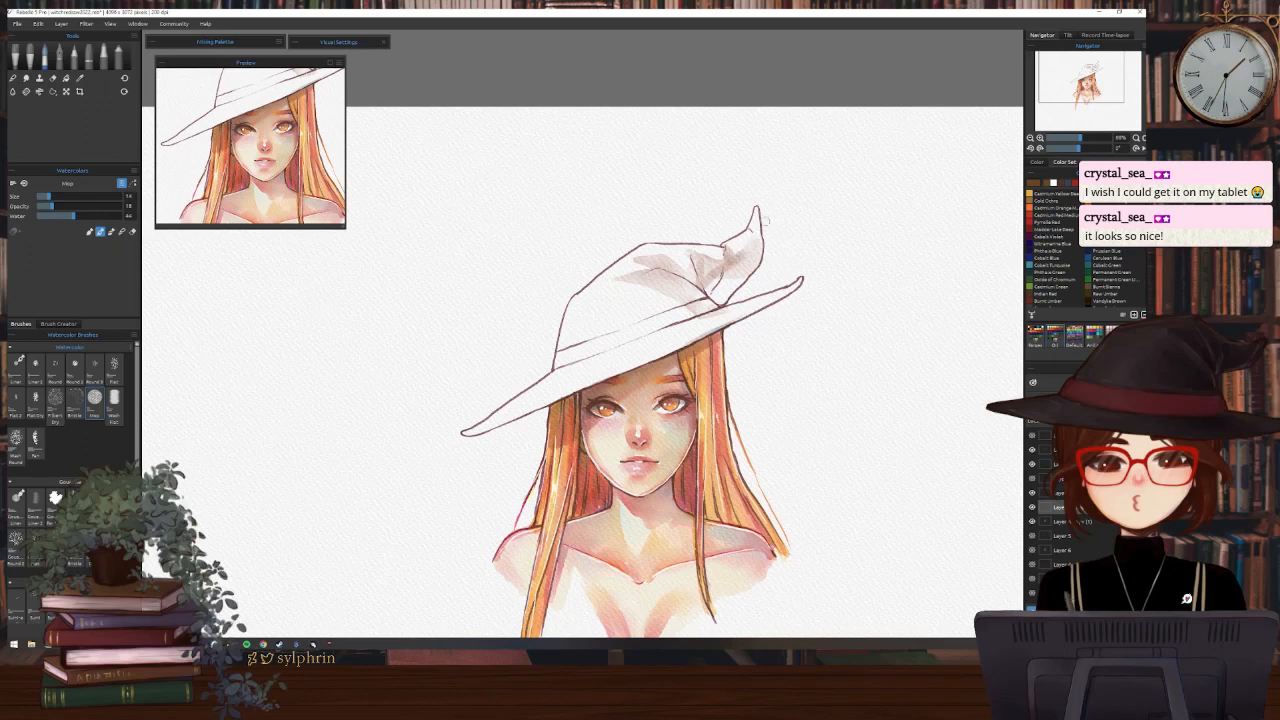
Extend the brown crown shading with a smaller Mop brush while toggling the wet-area display, and pick Payne Gray from the color set
key(w)
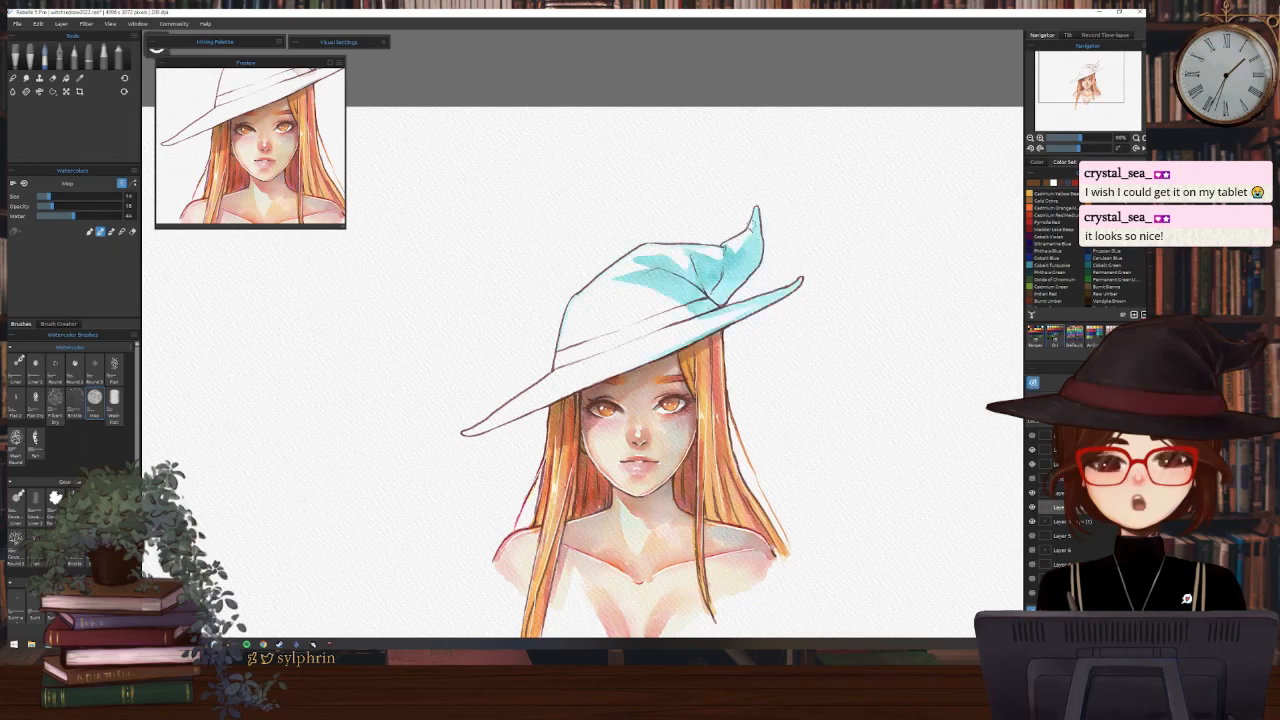
key(w)
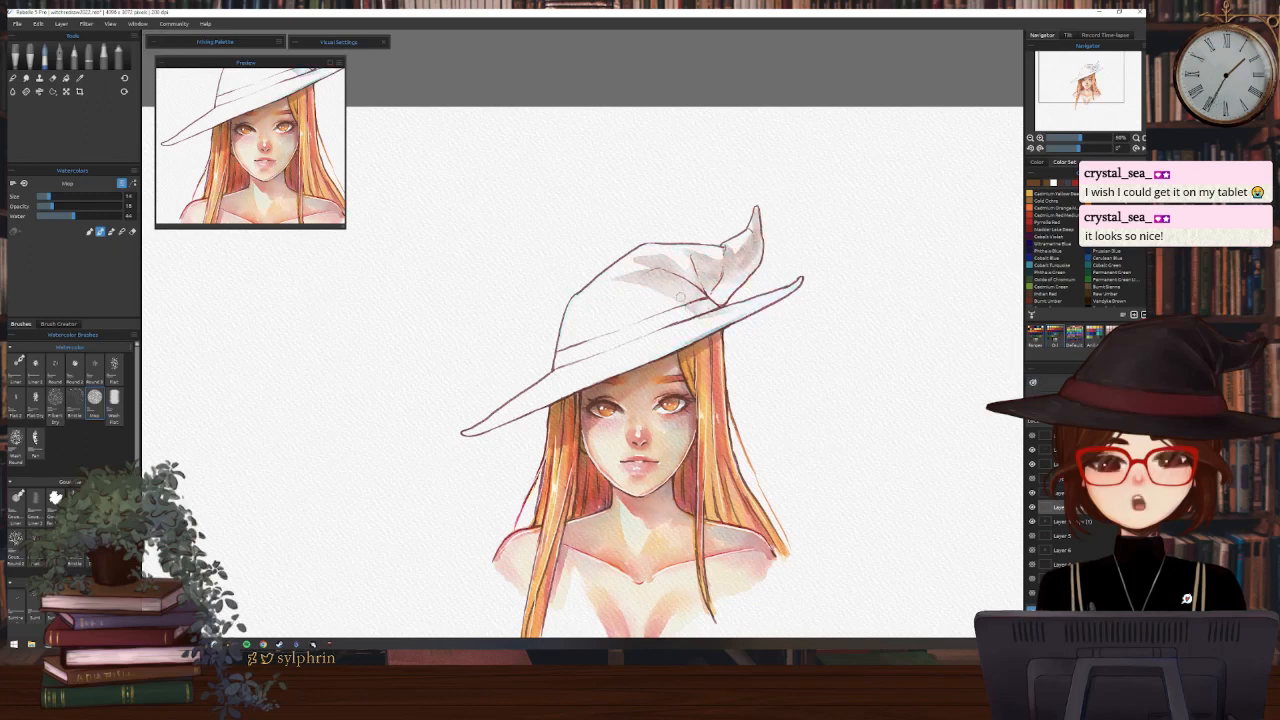
key(w)
key(w)
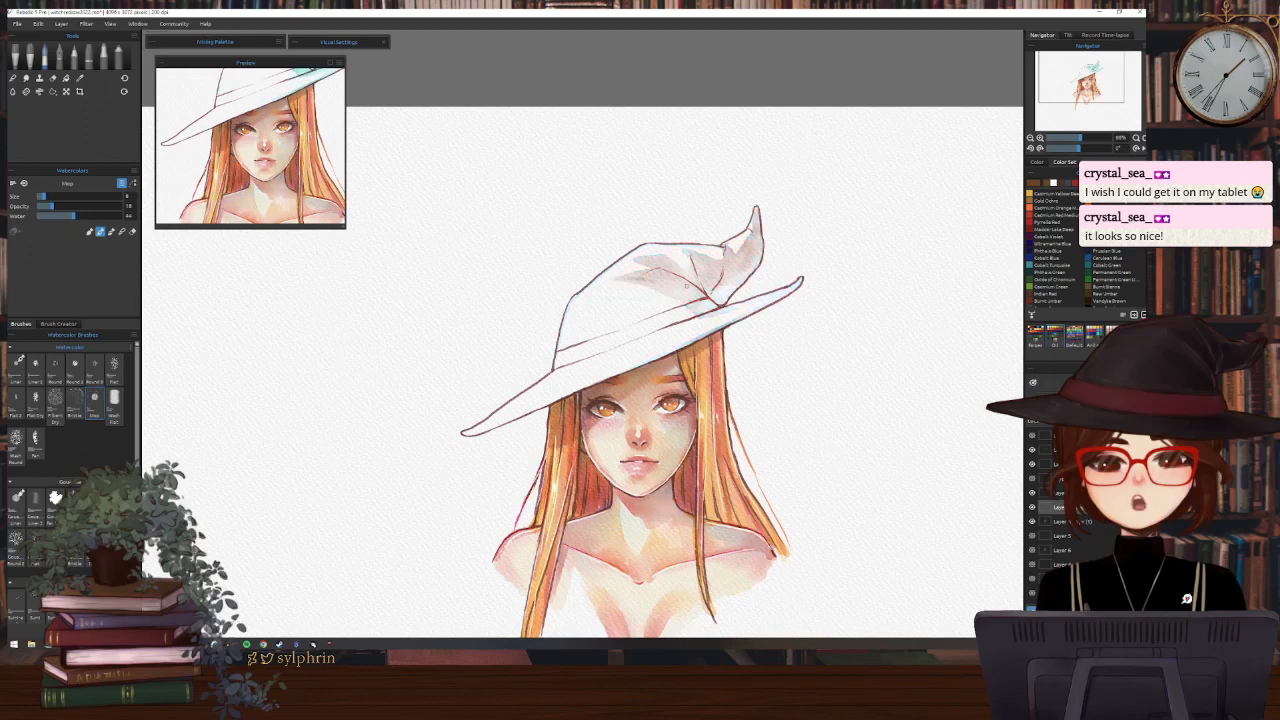
key(w)
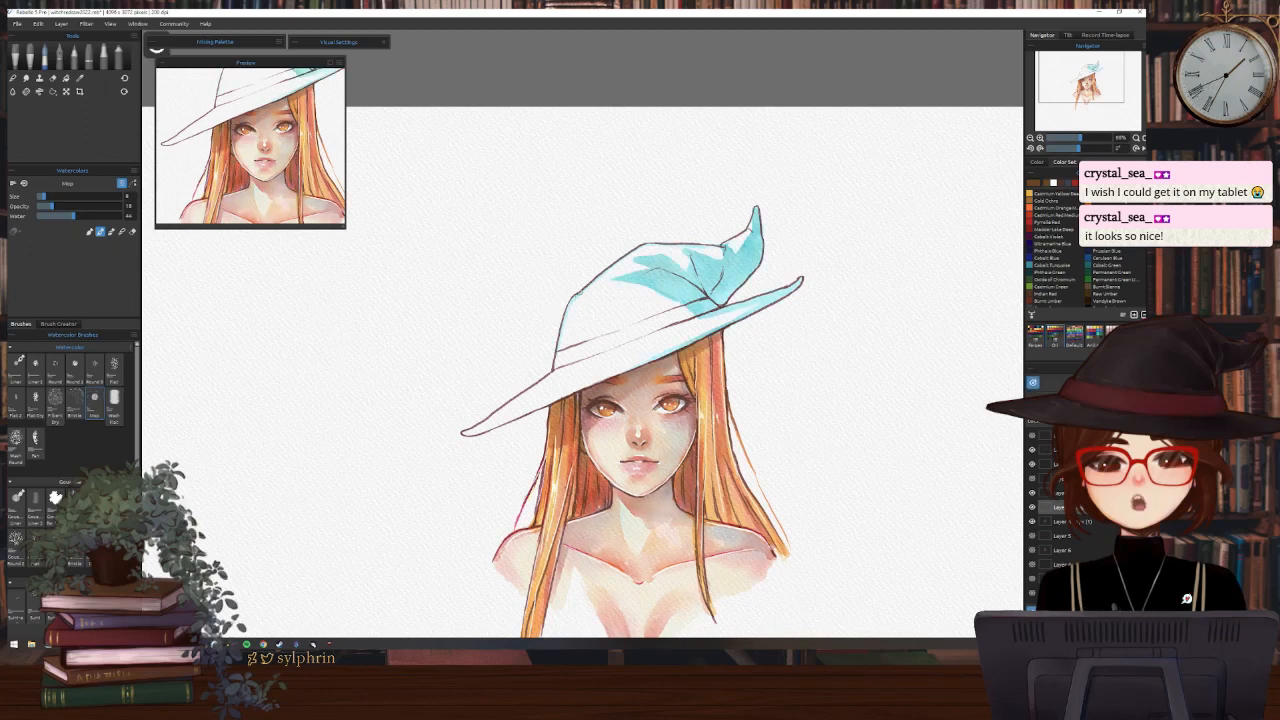
key(w)
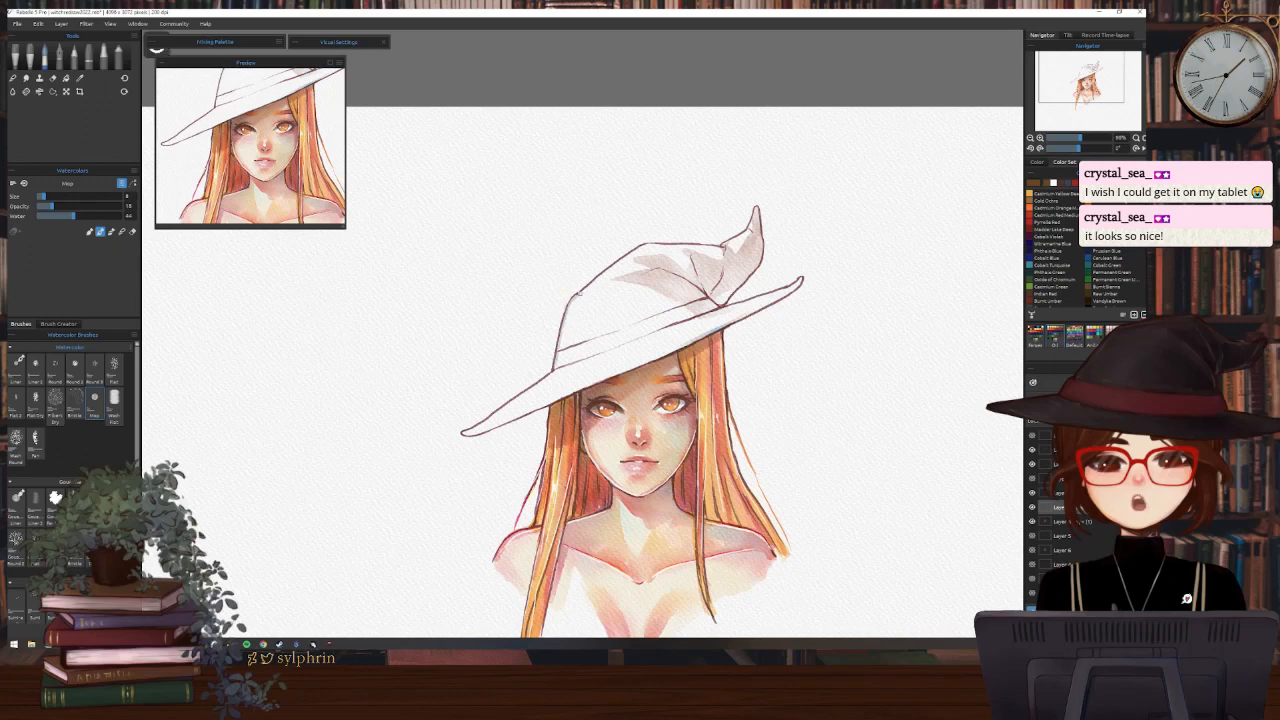
key(w)
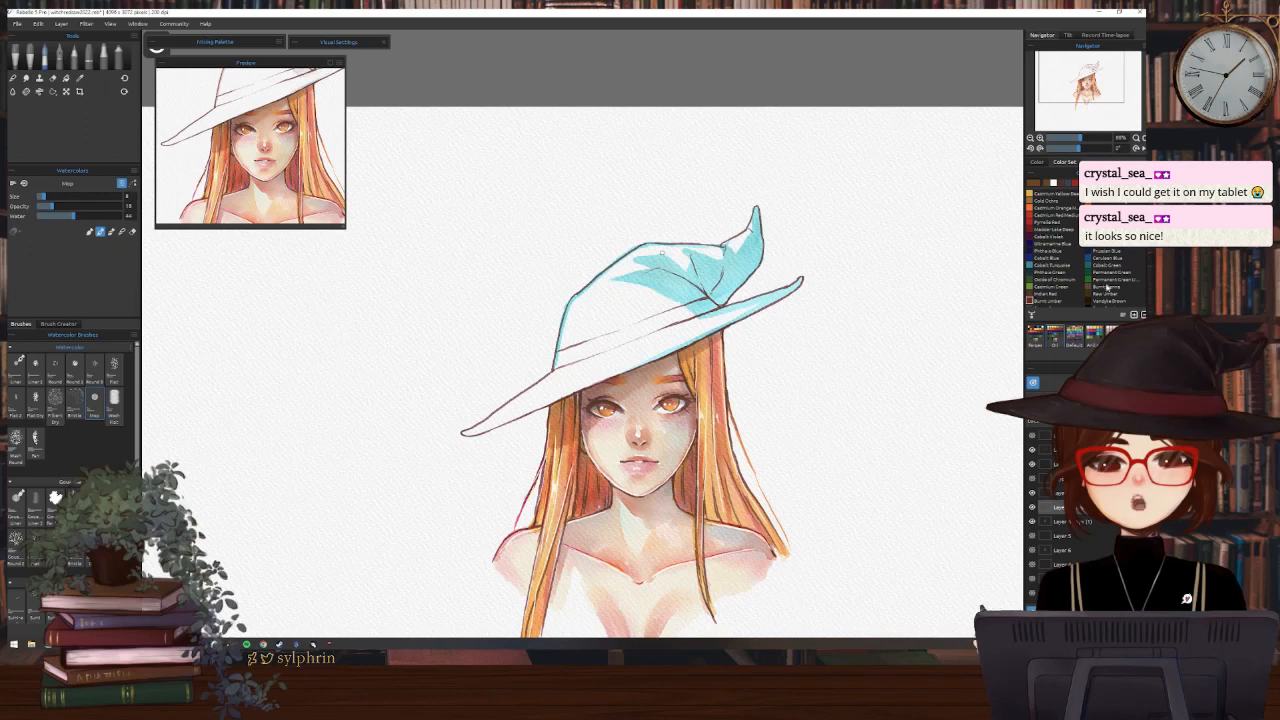
scroll(1040, 290, down, 1)
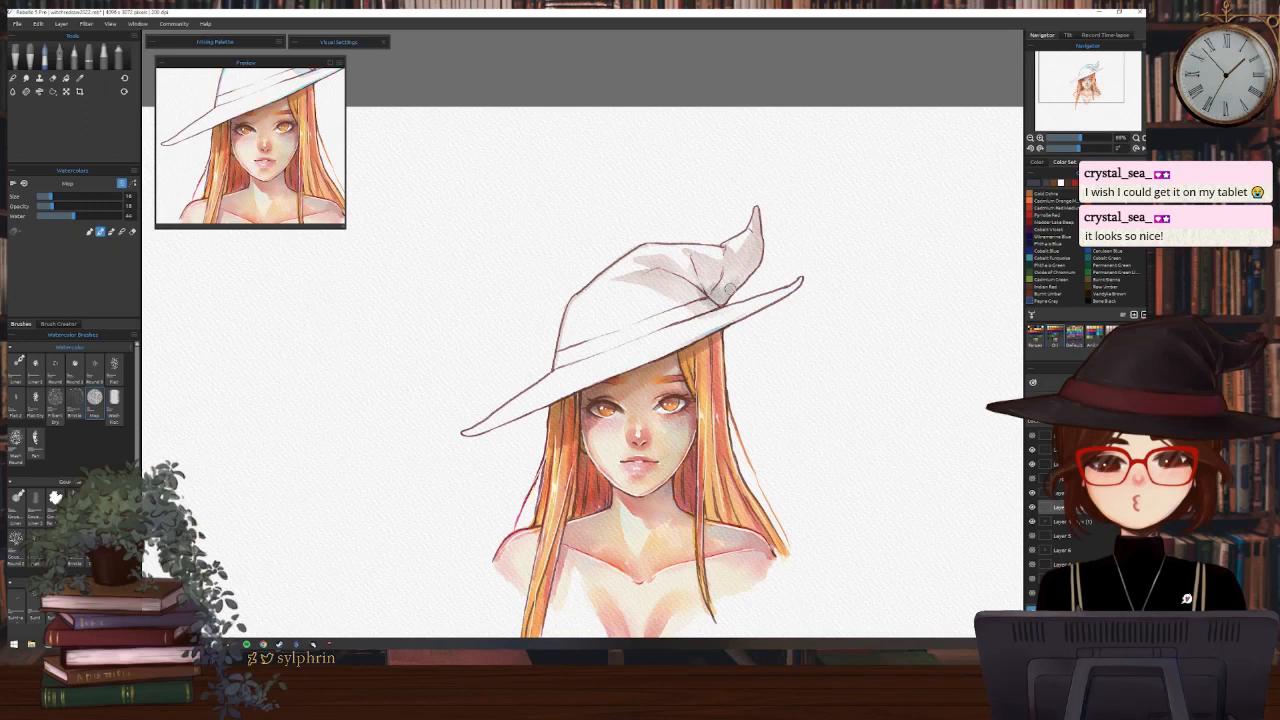
Wash Payne Gray into the hat's bent tip and crown fold with the Mop brush, then check the wet areas
drag(749, 254, 738, 276)
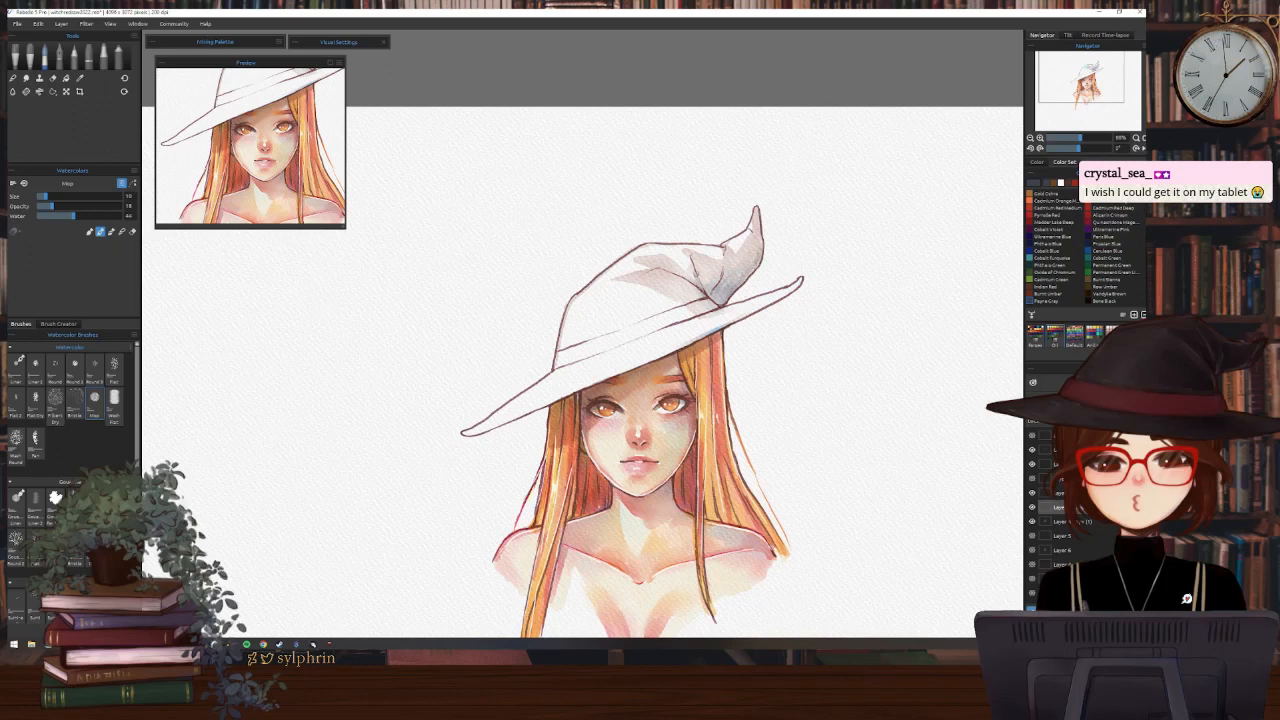
drag(723, 266, 714, 298)
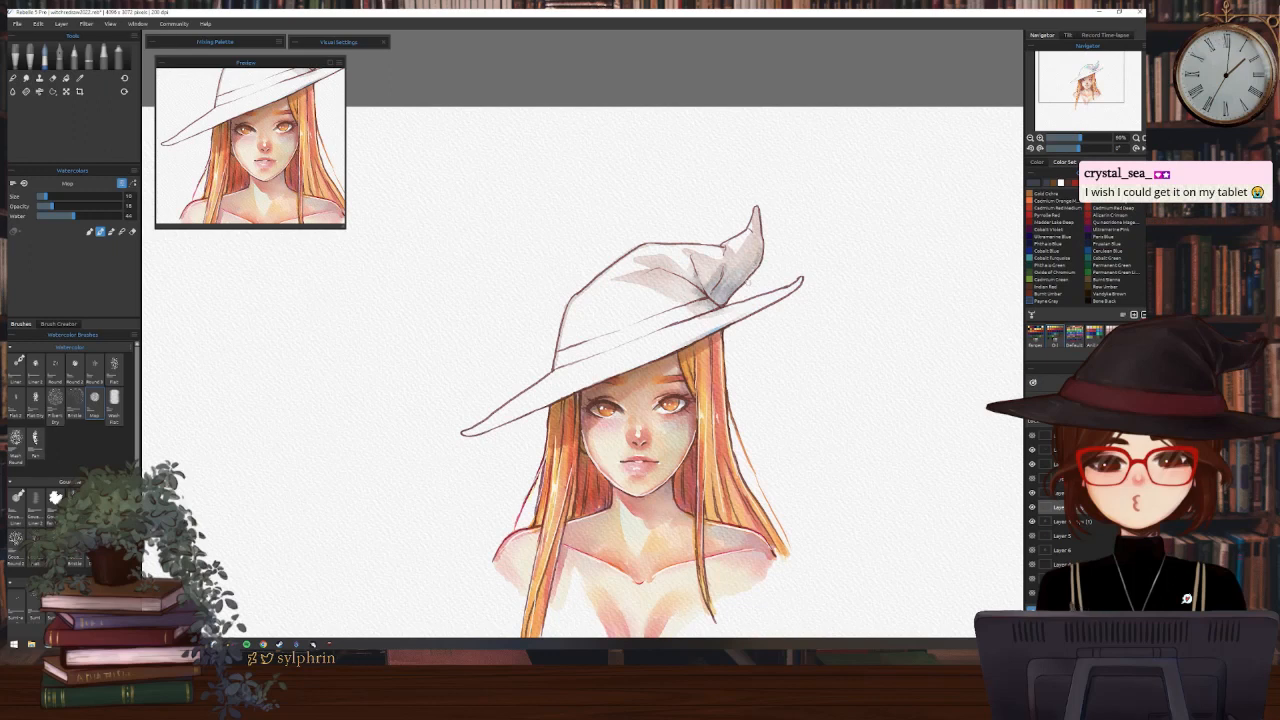
key(w)
click(1032, 381)
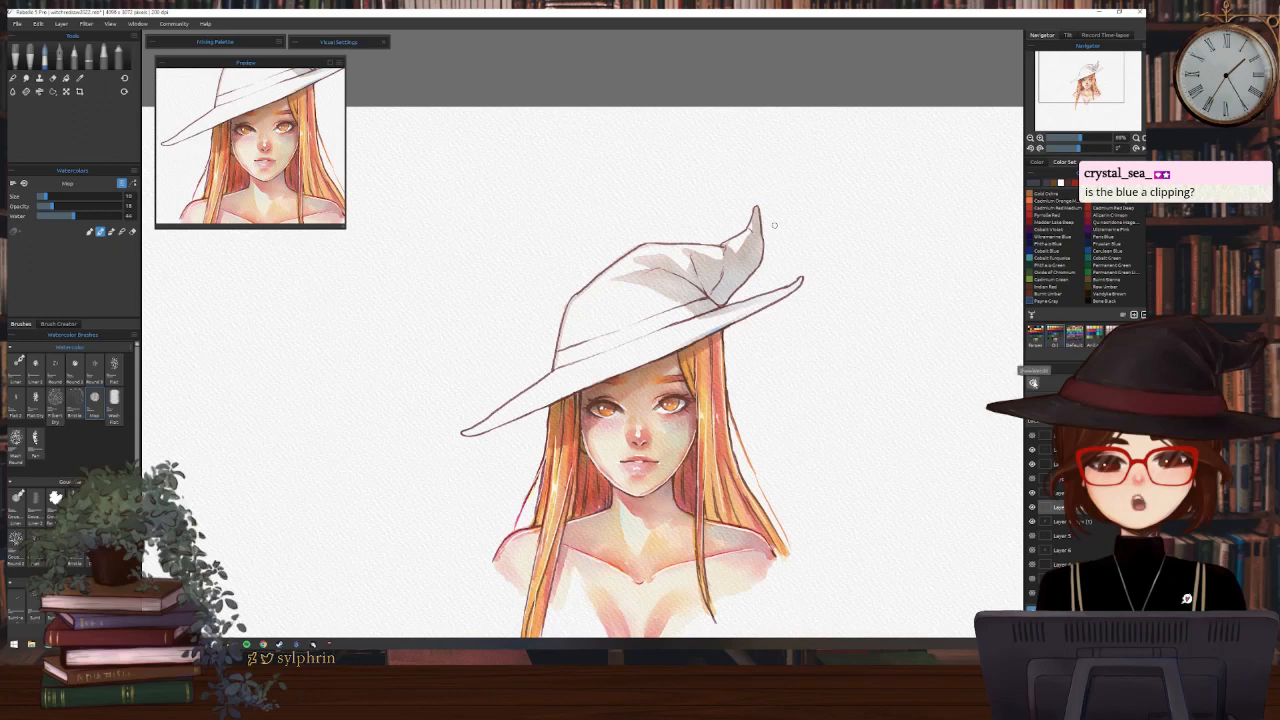
With the wet areas shown, lay a round patch of clean water on the blank paper beside the hat using an enlarged Soft water brush
click(1033, 382)
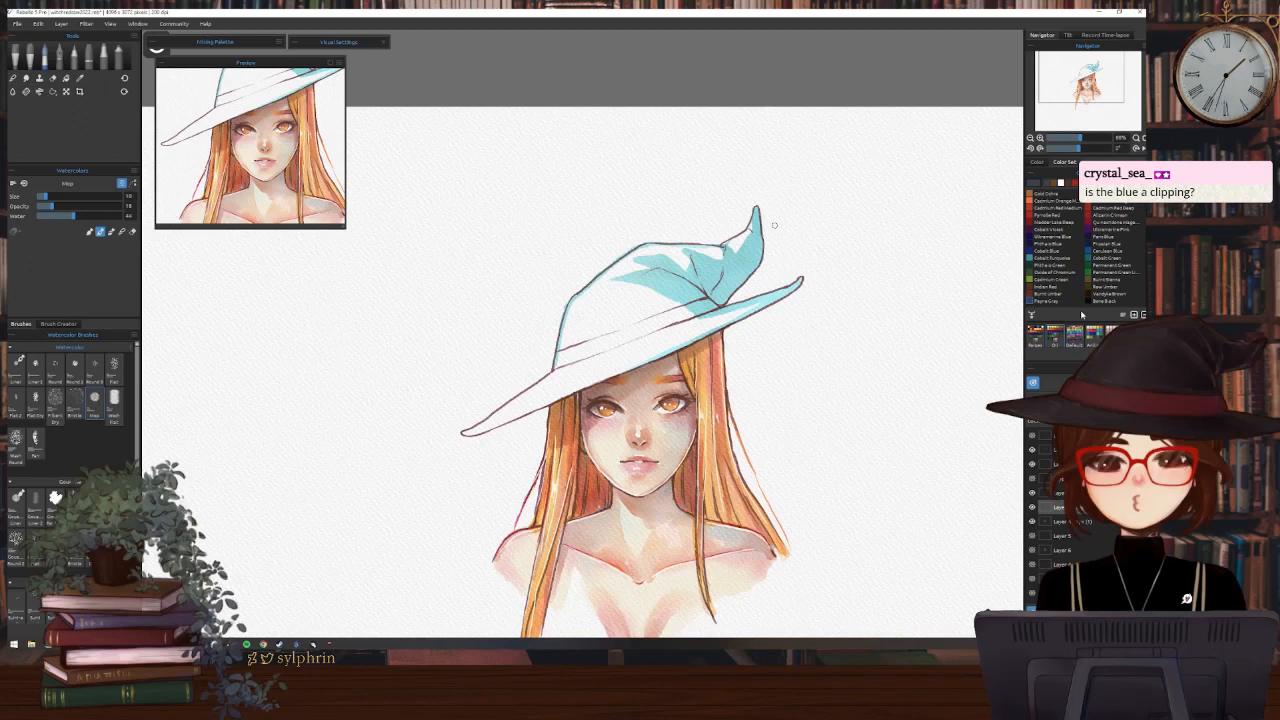
click(13, 91)
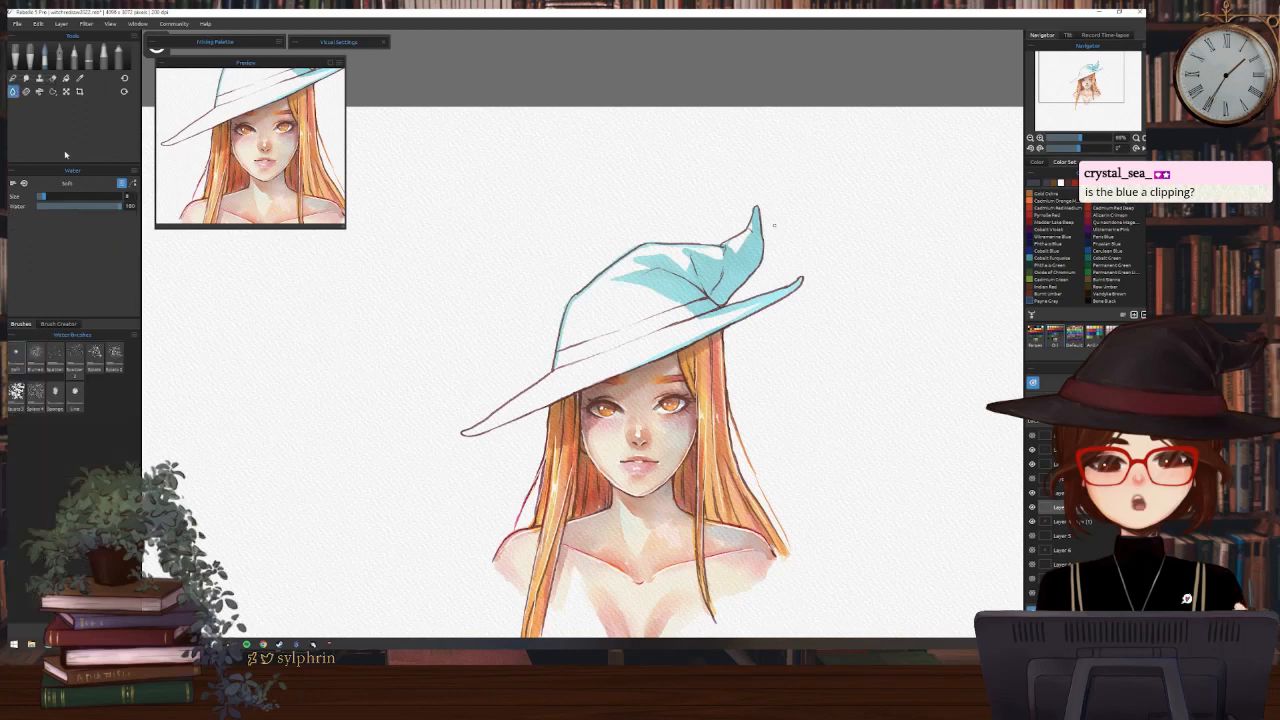
key(])
key(])
key(])
key(])
key(])
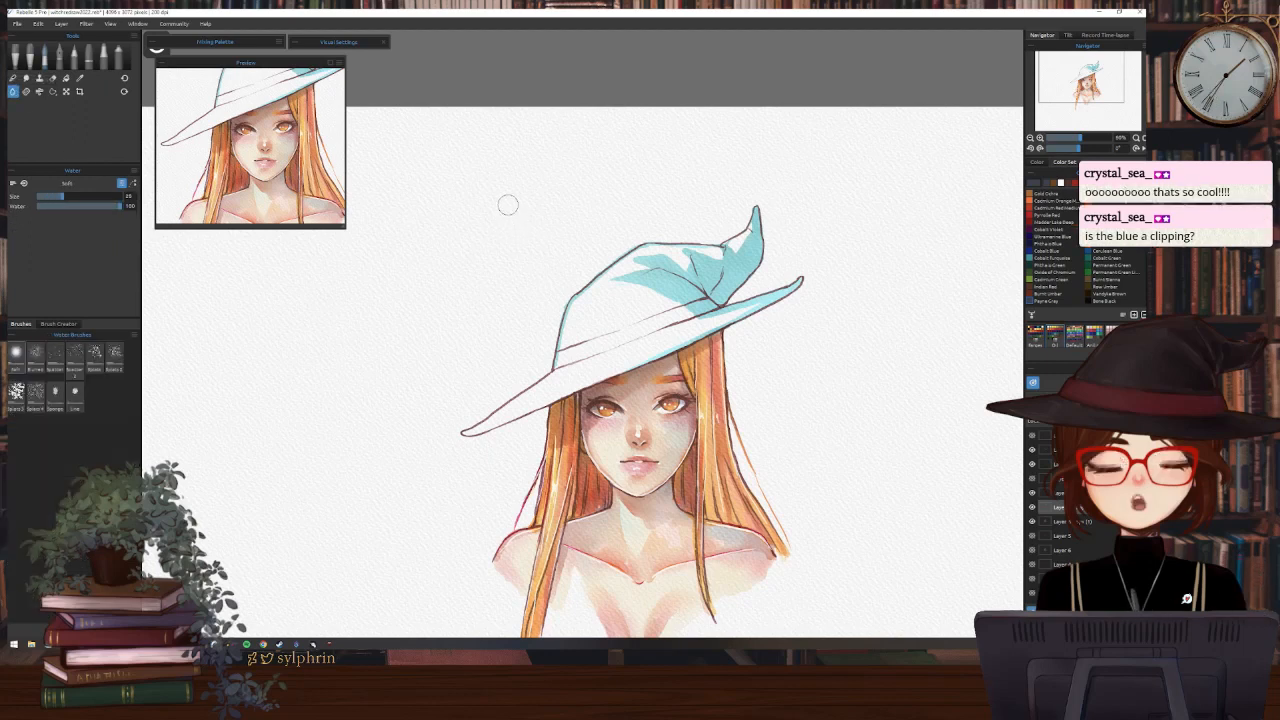
mouse_move(449, 174)
mouse_down()
mouse_move(482, 162)
mouse_move(435, 234)
mouse_move(432, 176)
mouse_move(491, 194)
mouse_move(462, 219)
mouse_move(452, 206)
mouse_move(468, 209)
mouse_move(503, 169)
mouse_move(452, 246)
mouse_move(468, 143)
mouse_move(436, 230)
mouse_move(505, 203)
mouse_move(488, 170)
mouse_move(464, 160)
mouse_move(464, 194)
mouse_move(509, 163)
mouse_up()
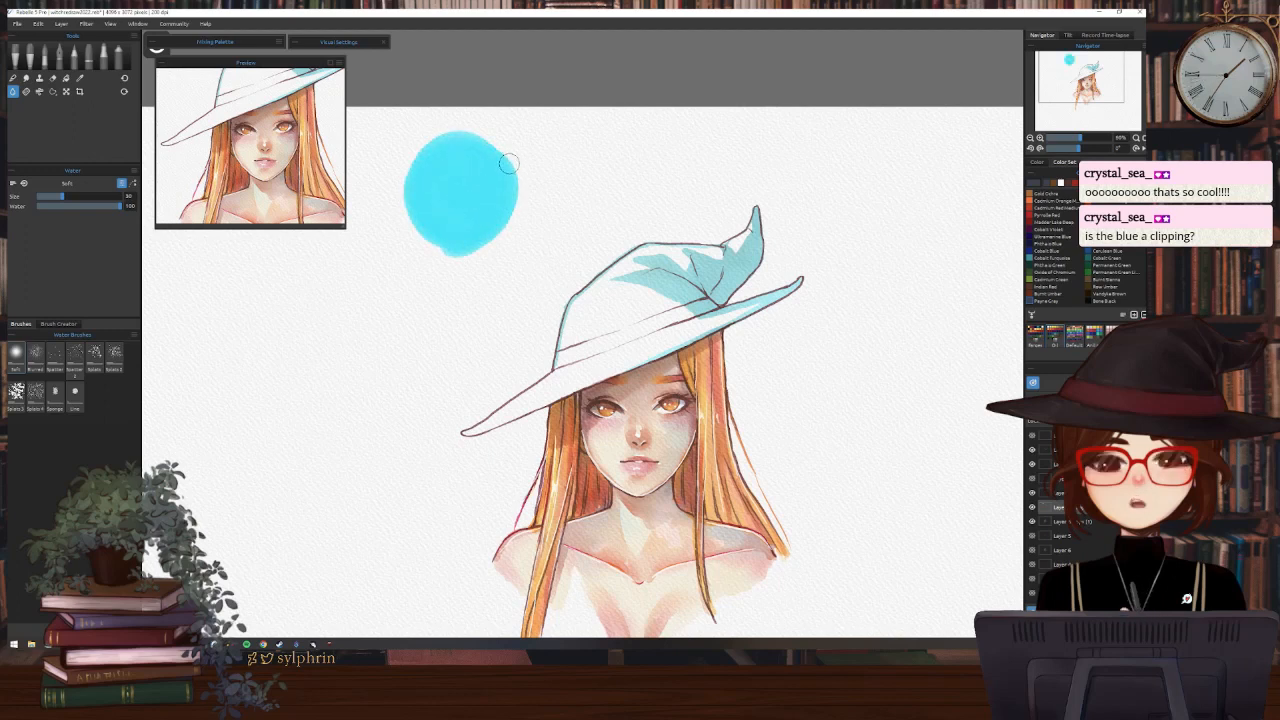
click(1033, 382)
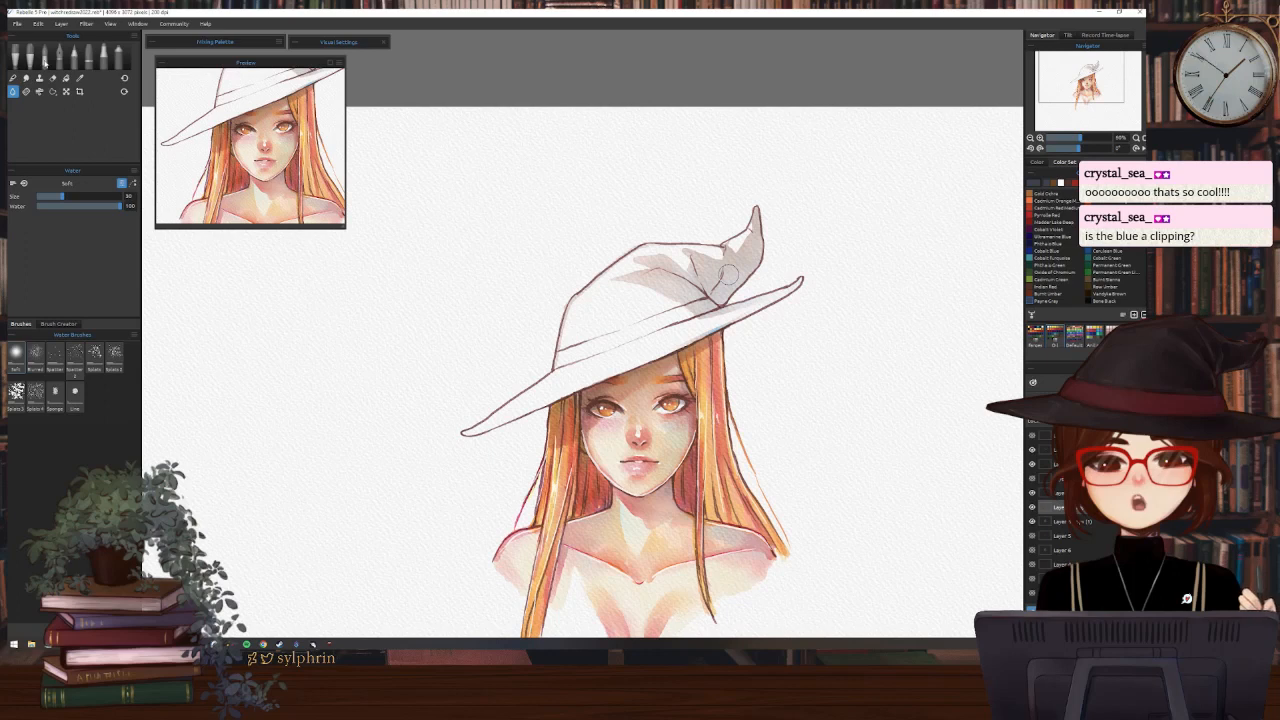
Paint a Cobalt Blue test patch into the wet circle beside the hat with the Wash Round watercolor brush
key(w)
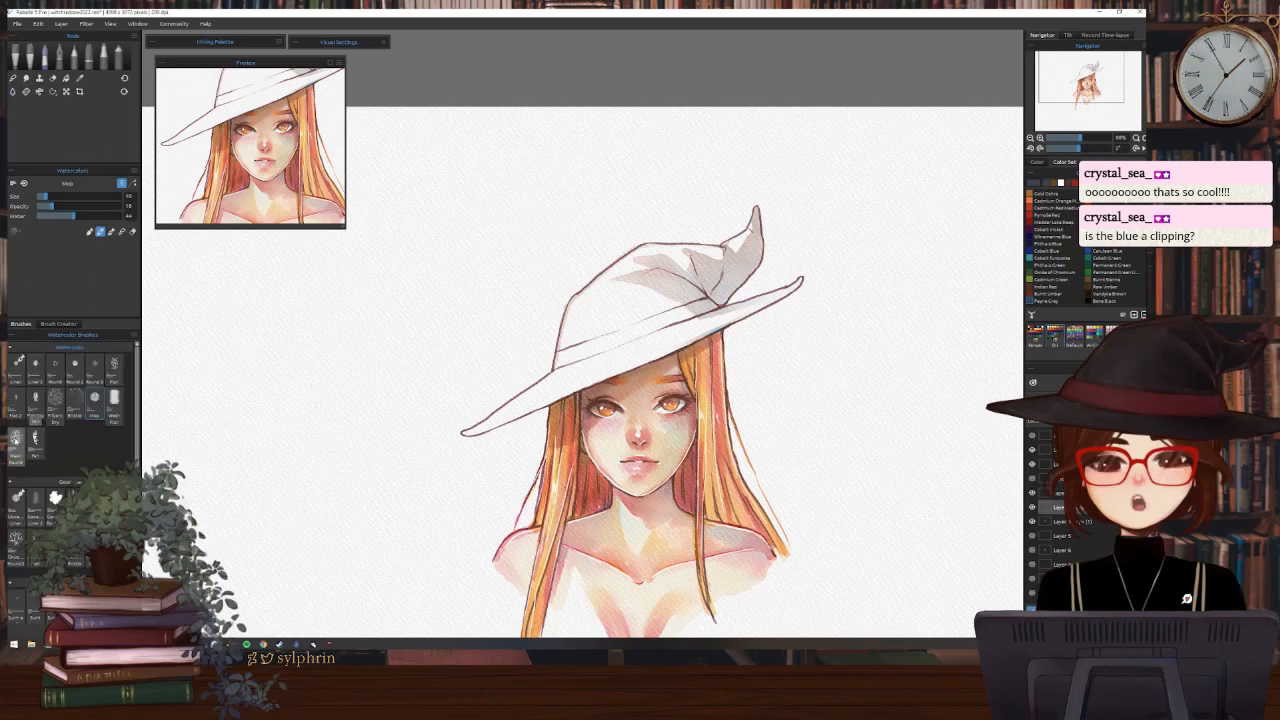
click(15, 440)
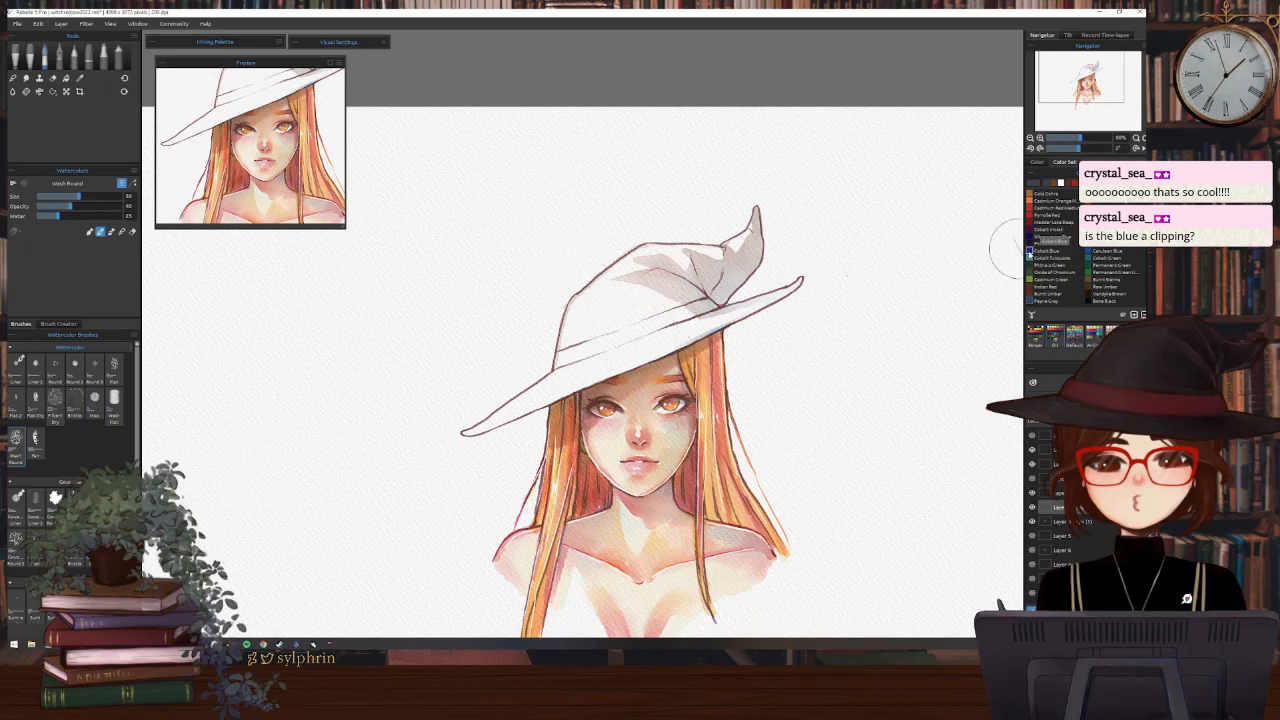
click(1029, 252)
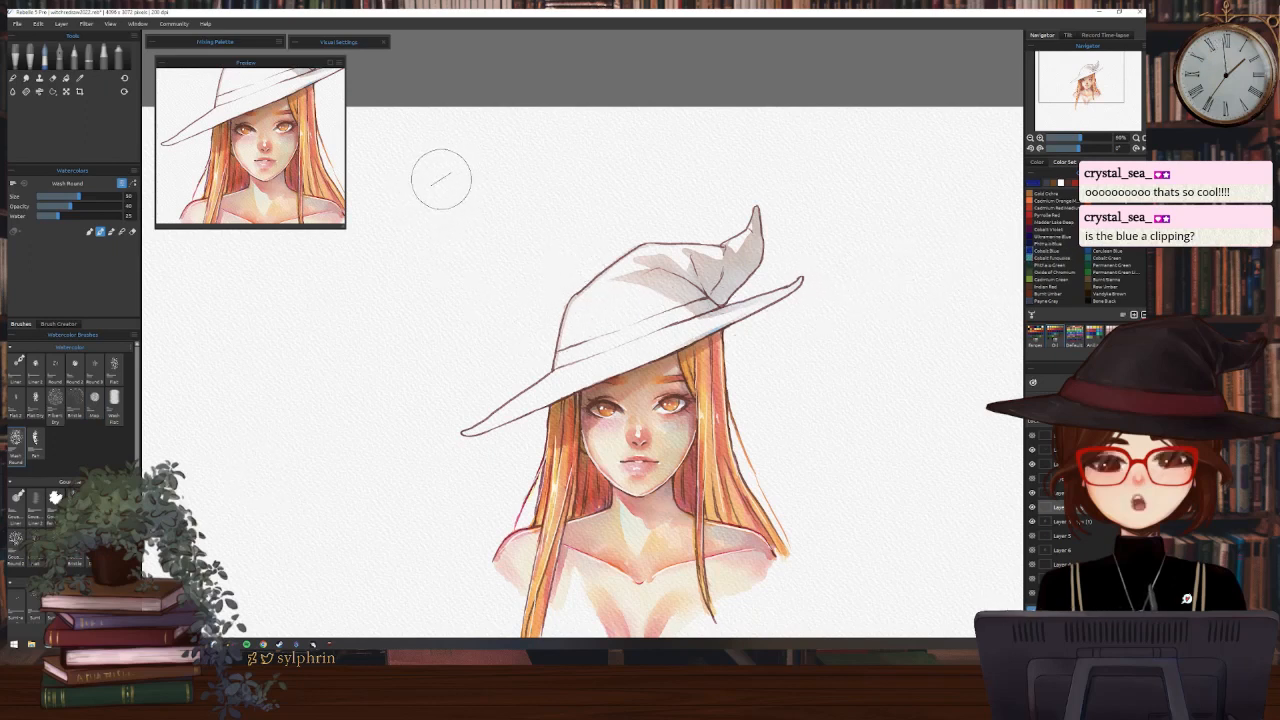
drag(443, 168, 446, 176)
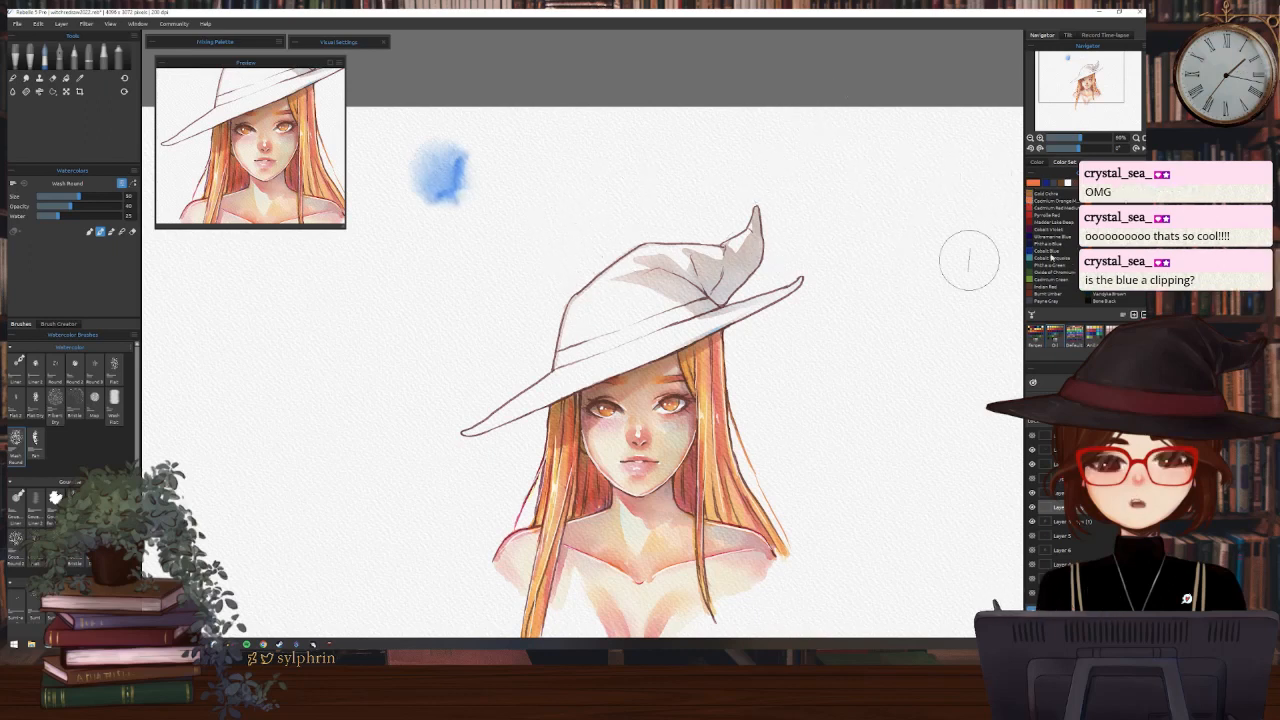
Add two red dabs along the edge of the blue test patch with a smaller Wash Round brush
click(1046, 215)
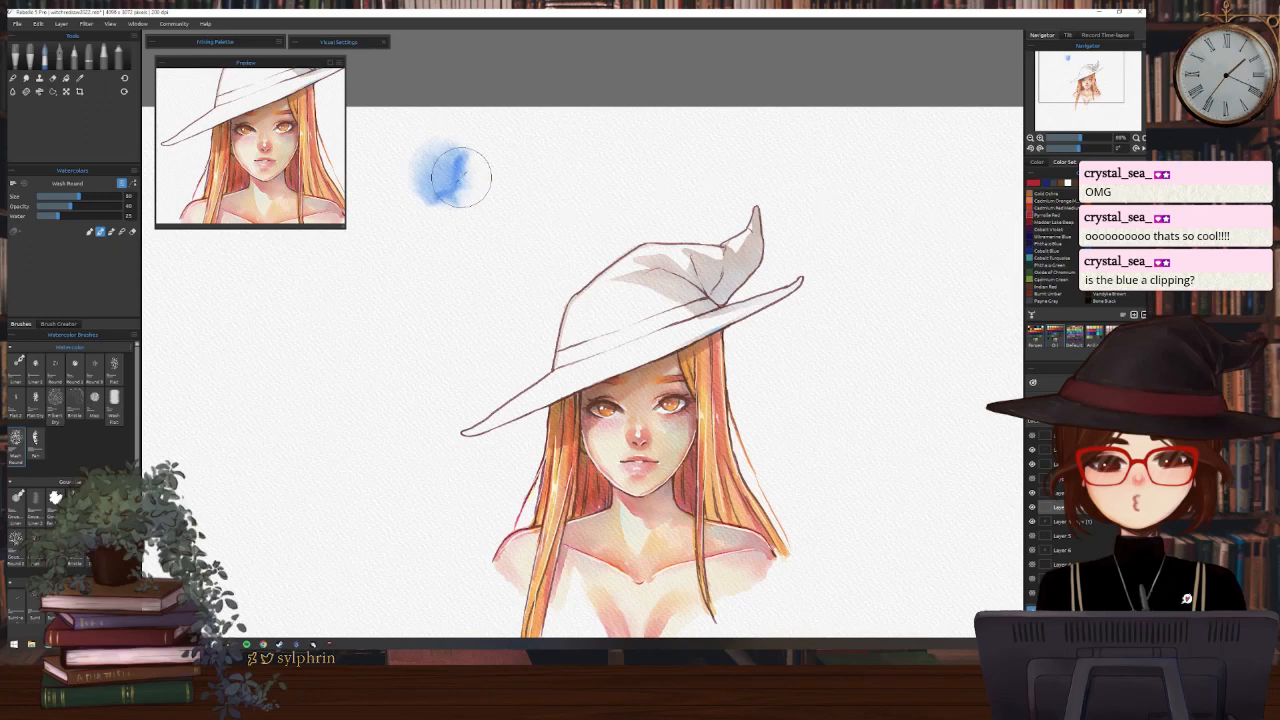
key([)
key([)
key([)
key([)
key([)
drag(466, 156, 470, 176)
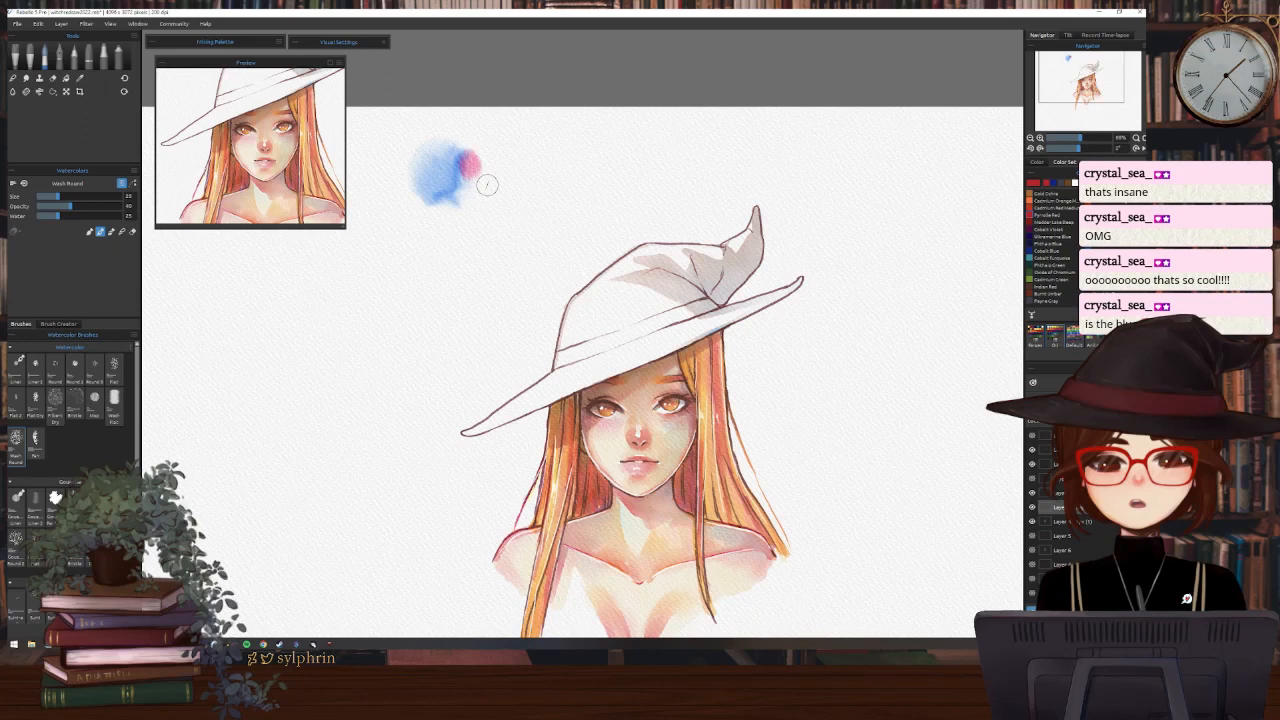
scroll(504, 146, up, 2)
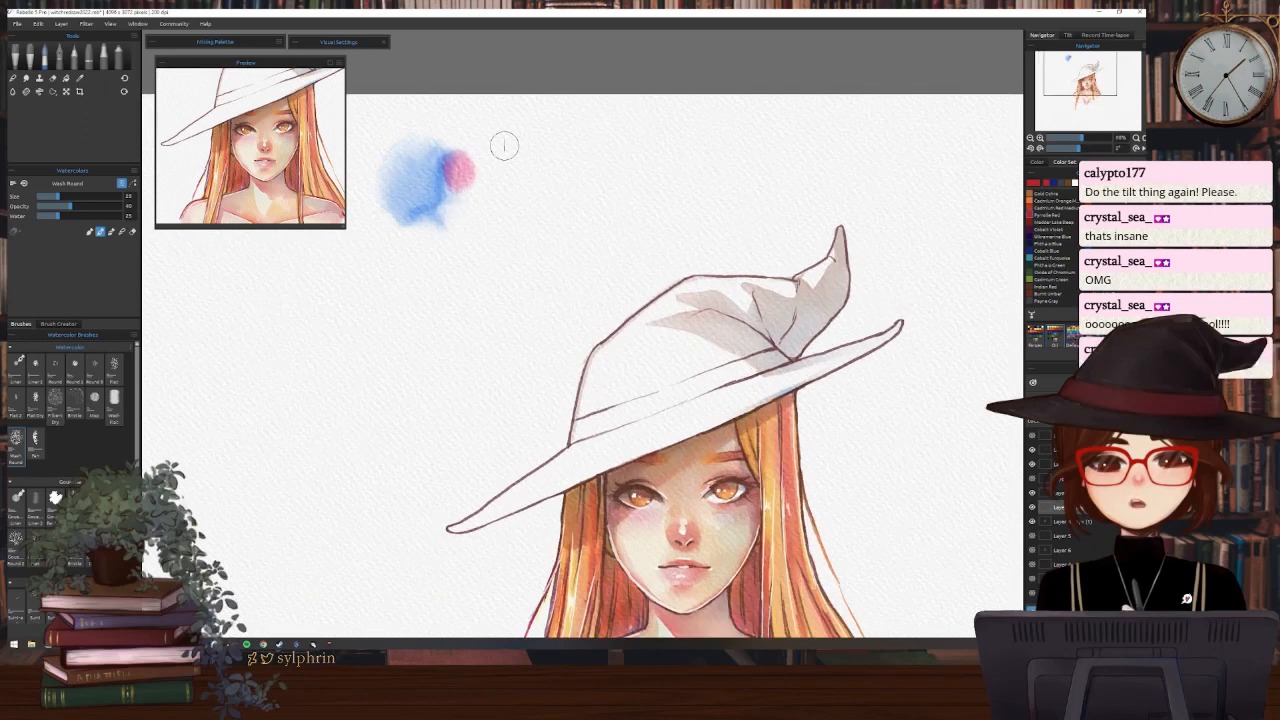
drag(1073, 67, 1066, 62)
scroll(1058, 59, up, 2)
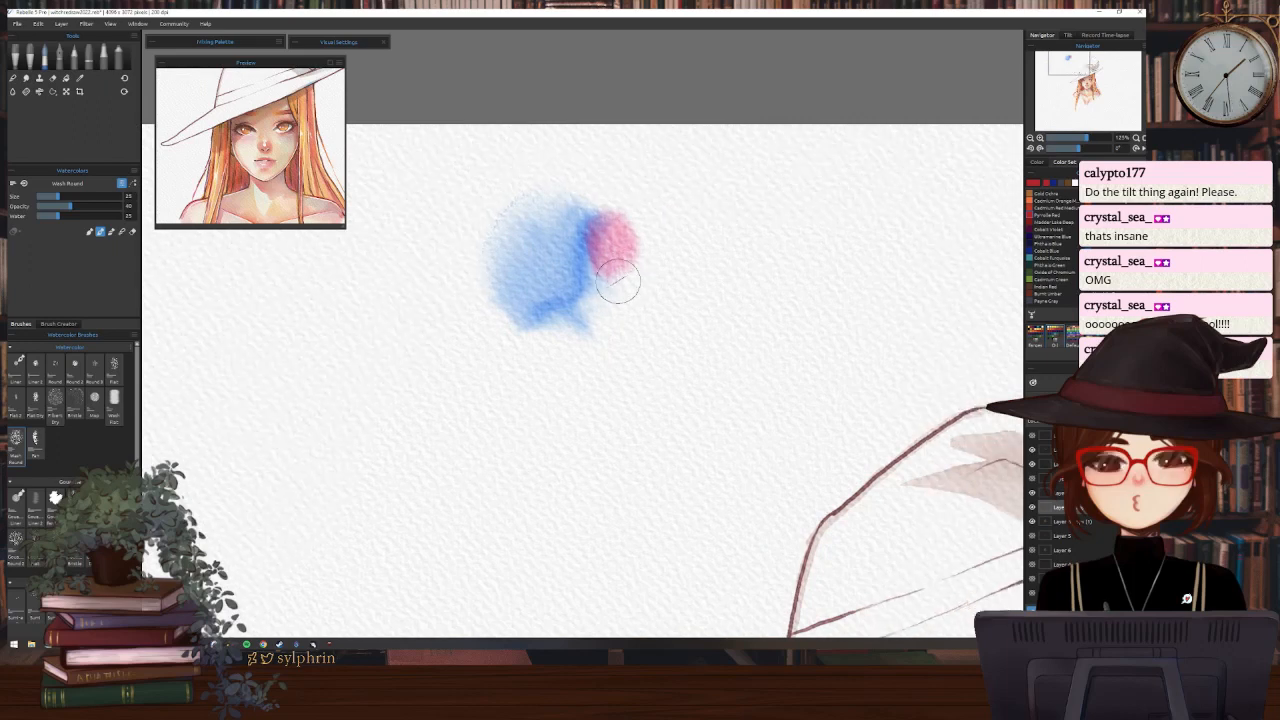
drag(606, 287, 588, 312)
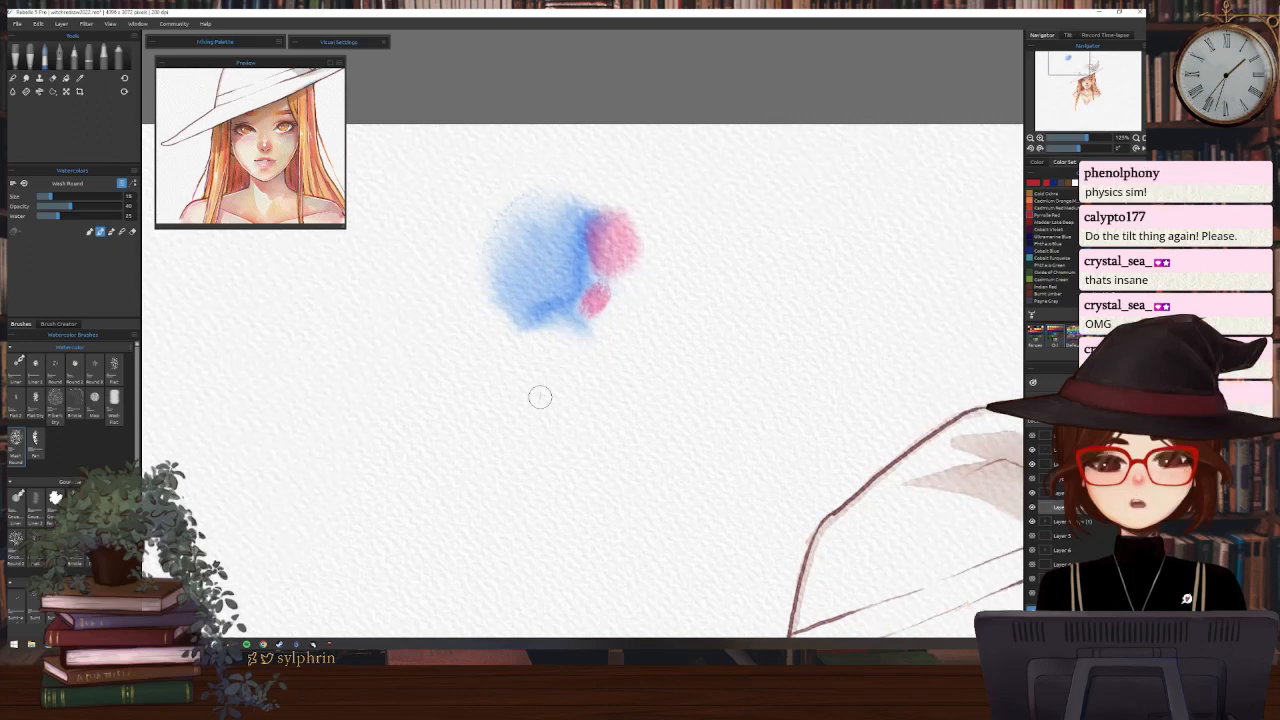
Check the canvas tilt and flood the blue and red test patch with more clean water, then hide the wet-area display
click(1068, 34)
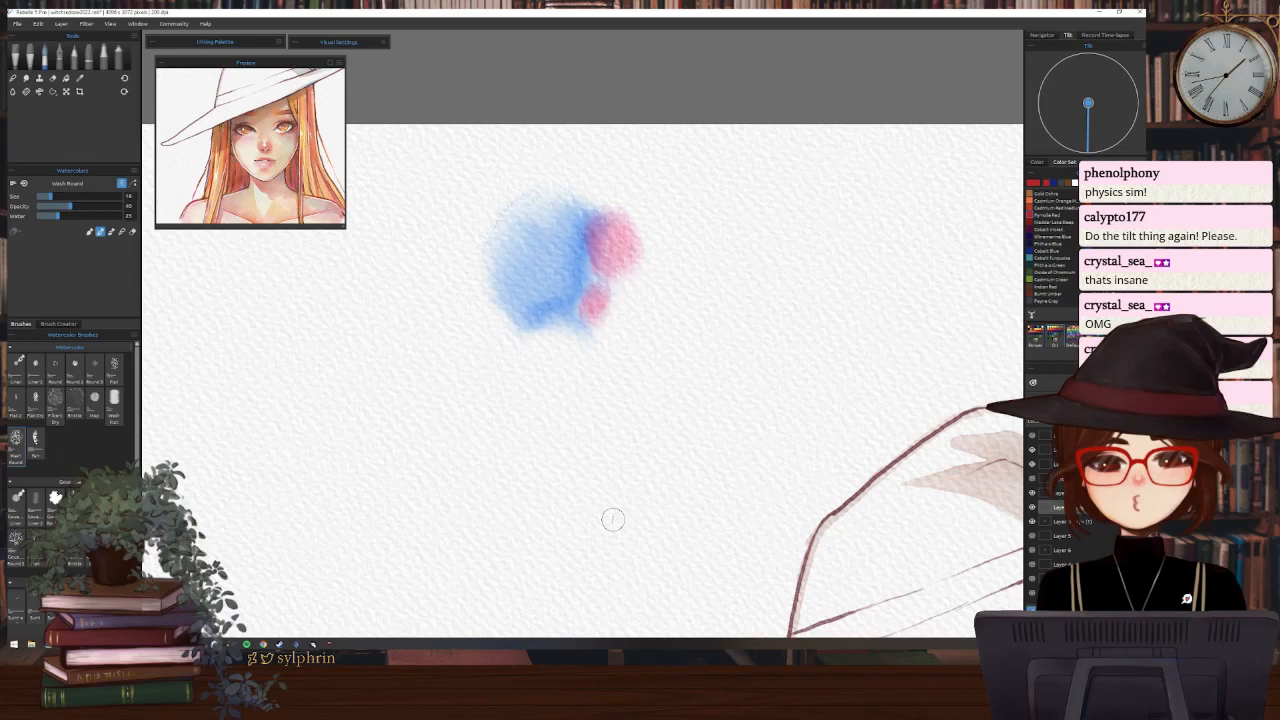
click(1042, 35)
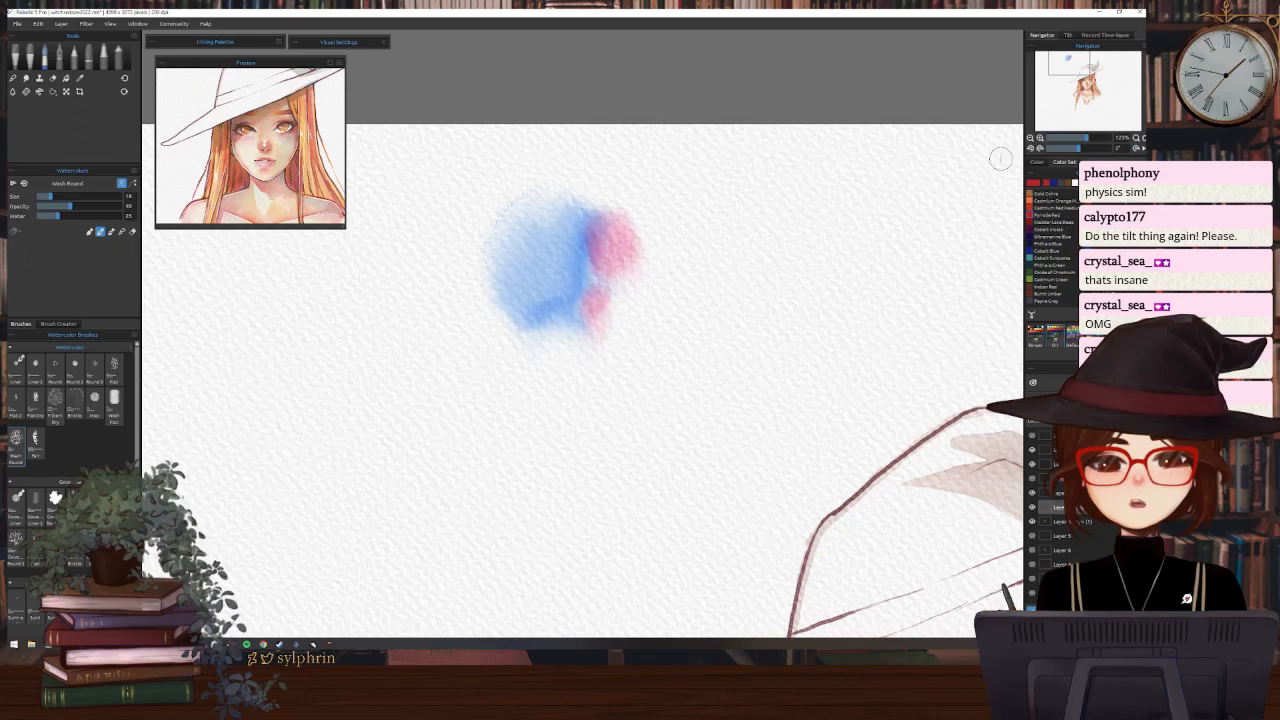
key(w)
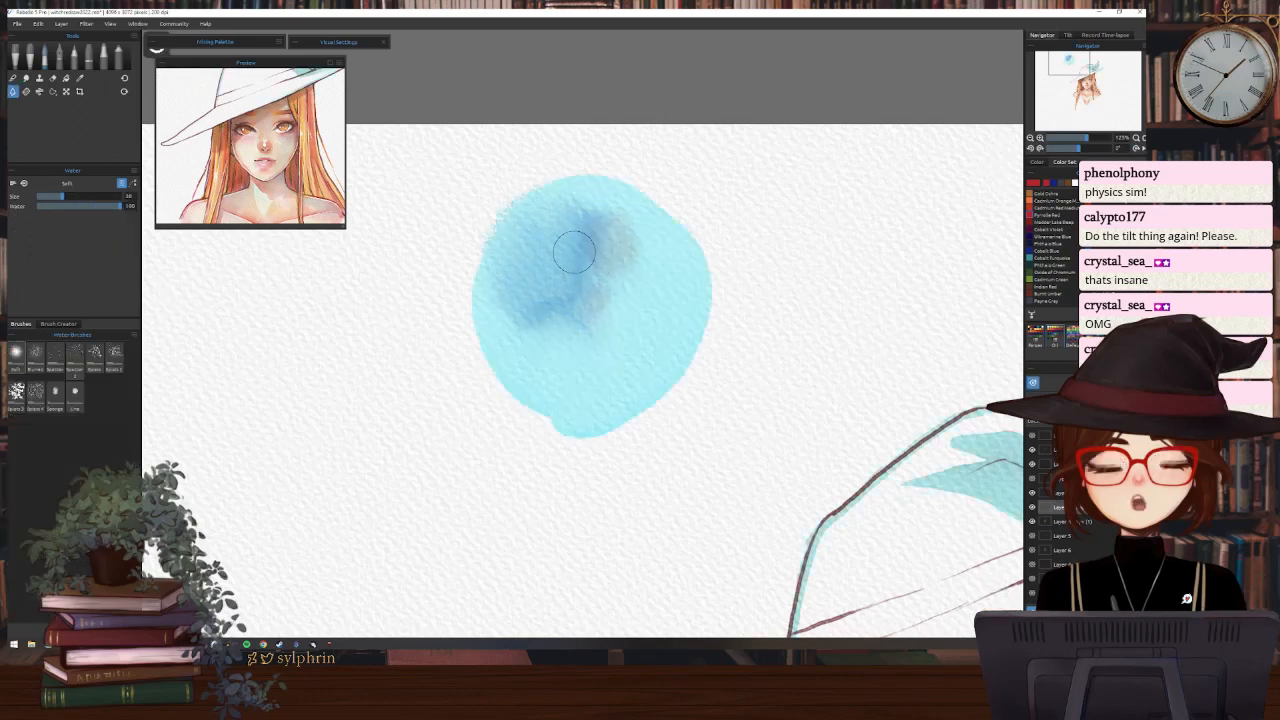
mouse_move(573, 251)
mouse_down()
mouse_move(524, 267)
mouse_move(607, 258)
mouse_move(583, 272)
mouse_move(527, 260)
mouse_move(545, 281)
mouse_move(594, 259)
mouse_move(582, 198)
mouse_move(544, 276)
mouse_up()
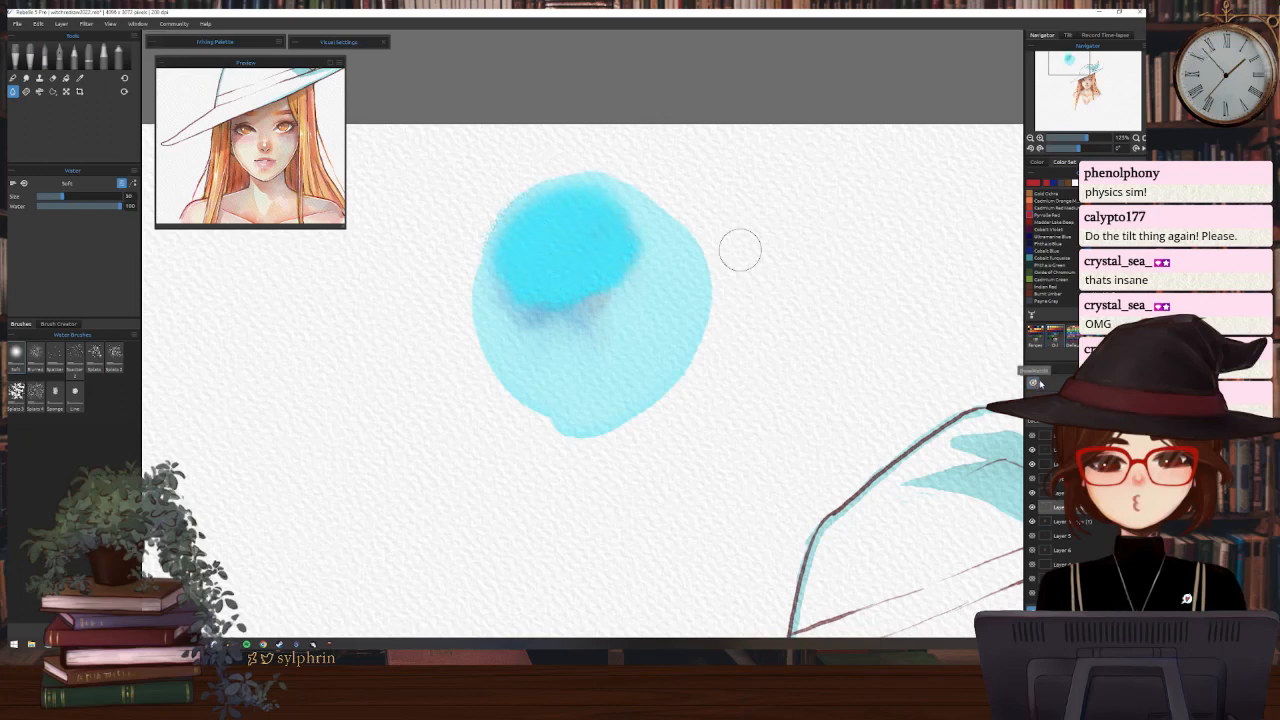
key(w)
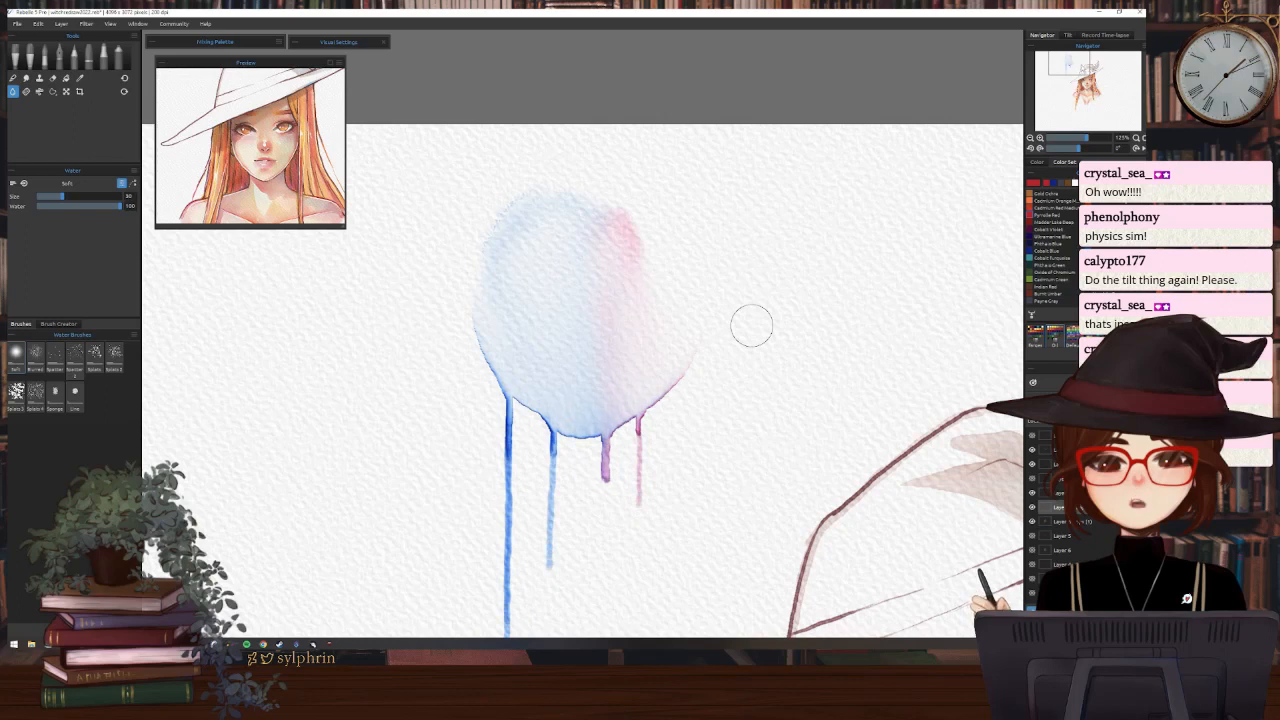
Examine how the paint drips down from the test patch and review the canvas tilt direction
drag(751, 326, 780, 142)
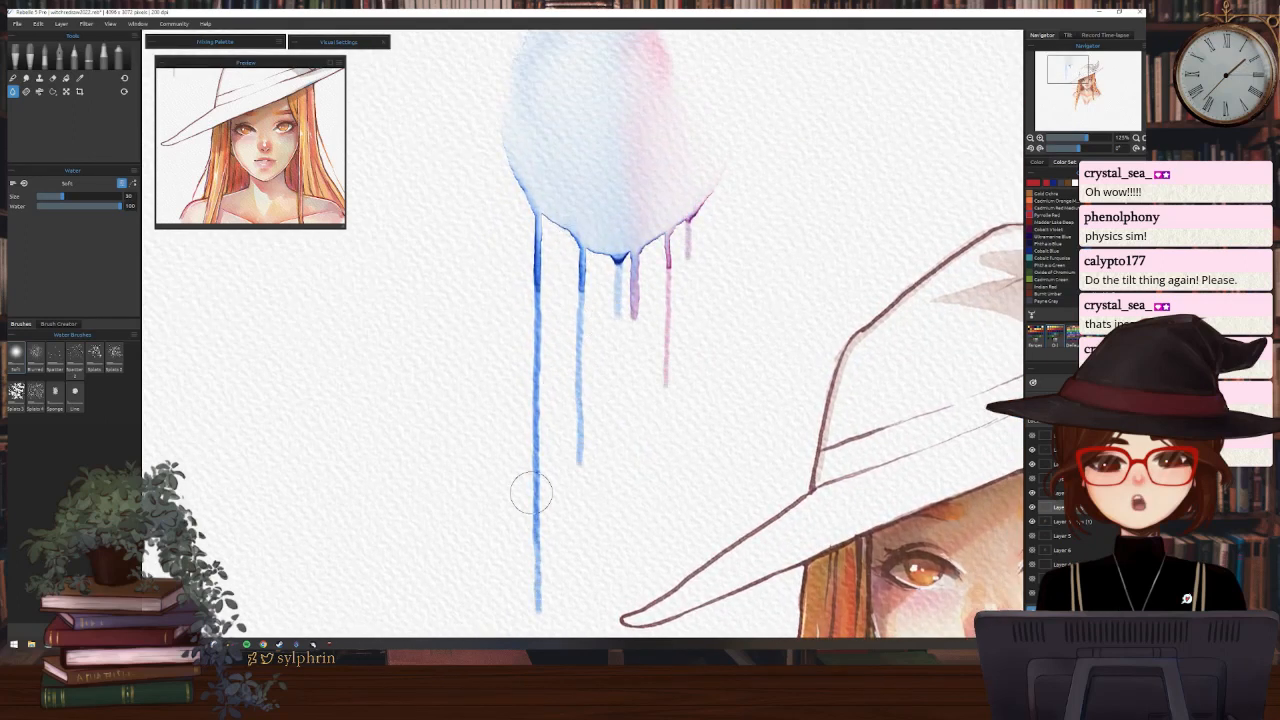
click(1031, 139)
click(1031, 139)
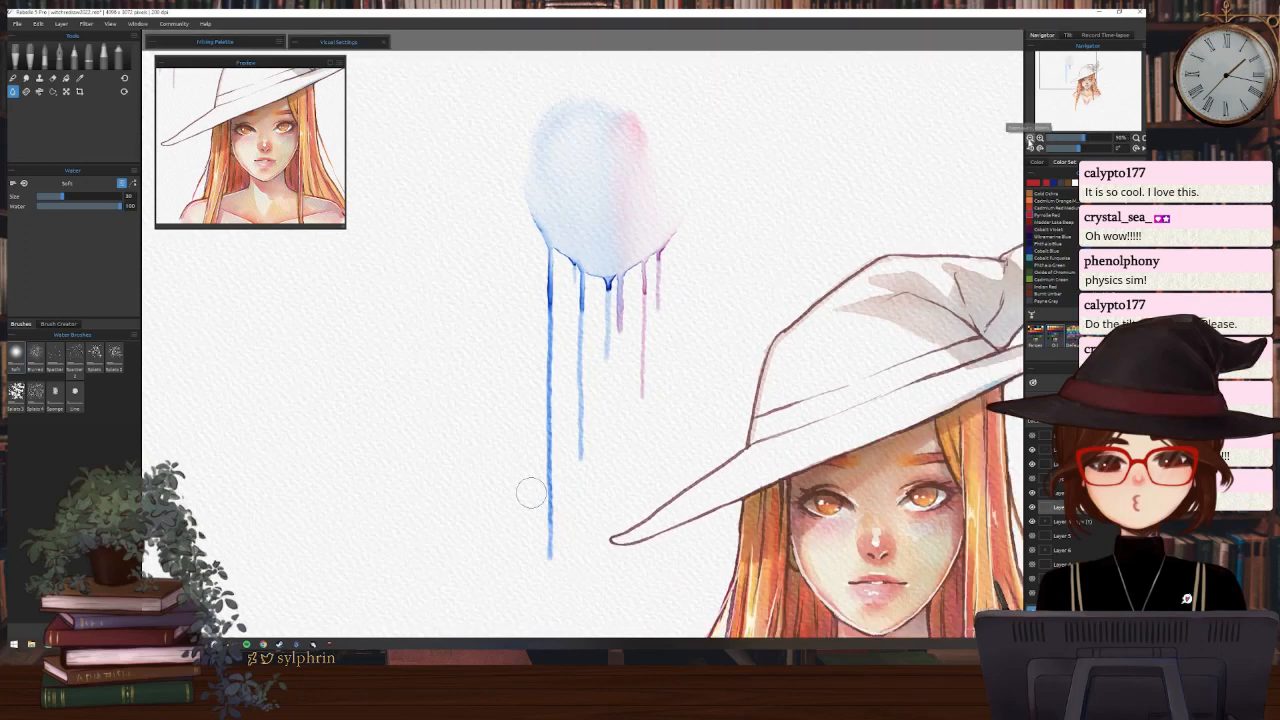
drag(1078, 64, 1083, 65)
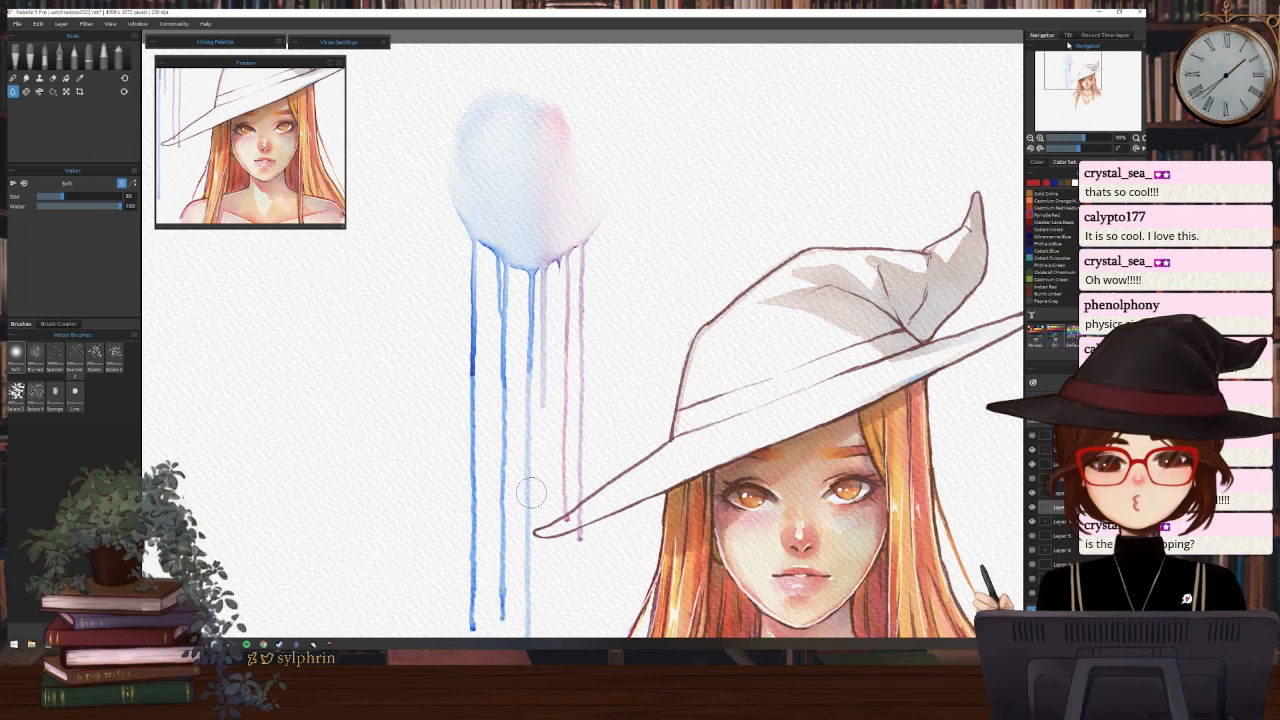
click(1068, 35)
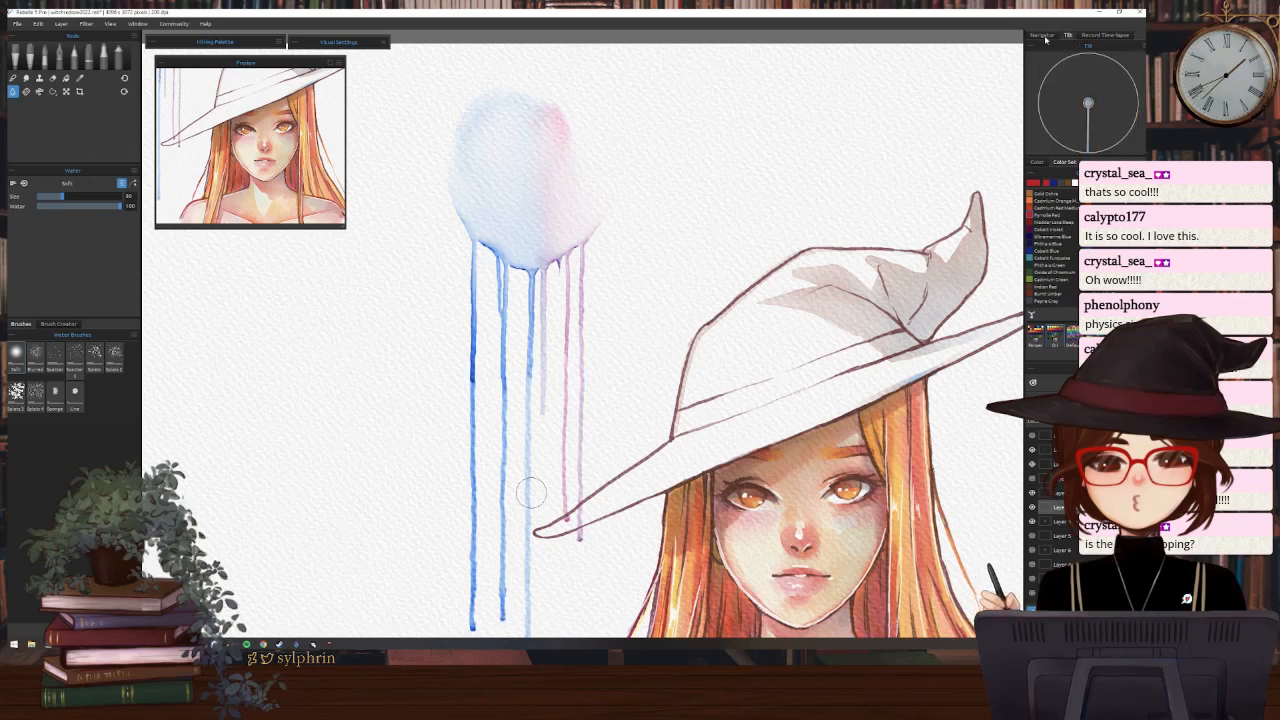
click(1042, 35)
click(1031, 139)
click(1031, 139)
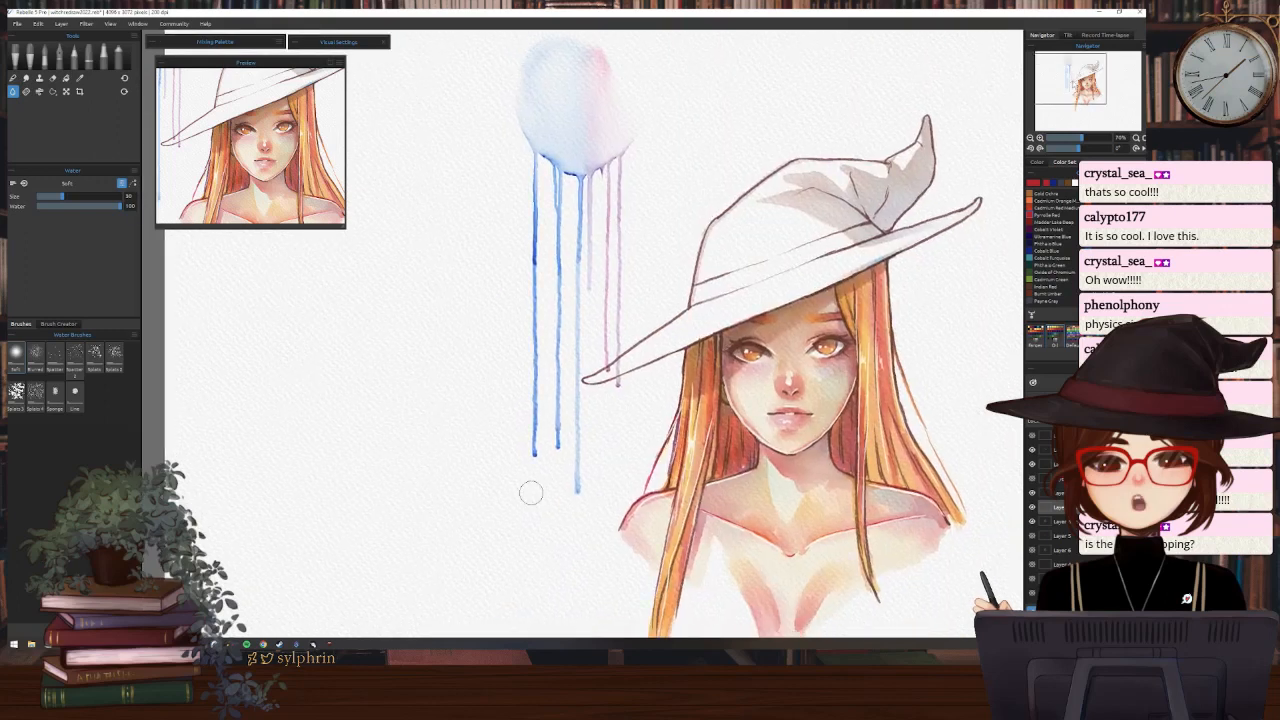
click(1031, 139)
drag(1070, 79, 1076, 75)
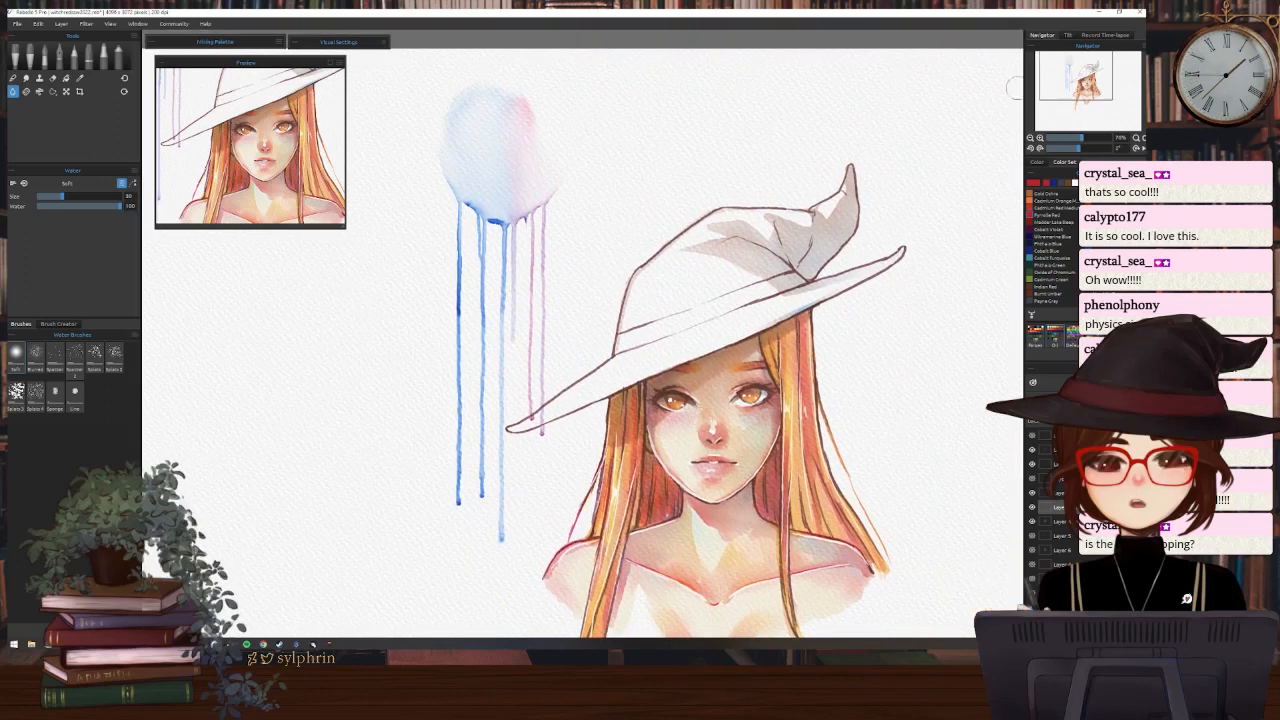
Delete the test patch and its drips within a freehand selection around them, and clear the selection
click(53, 92)
mouse_move(409, 112)
mouse_down()
mouse_move(587, 135)
mouse_move(566, 408)
mouse_up()
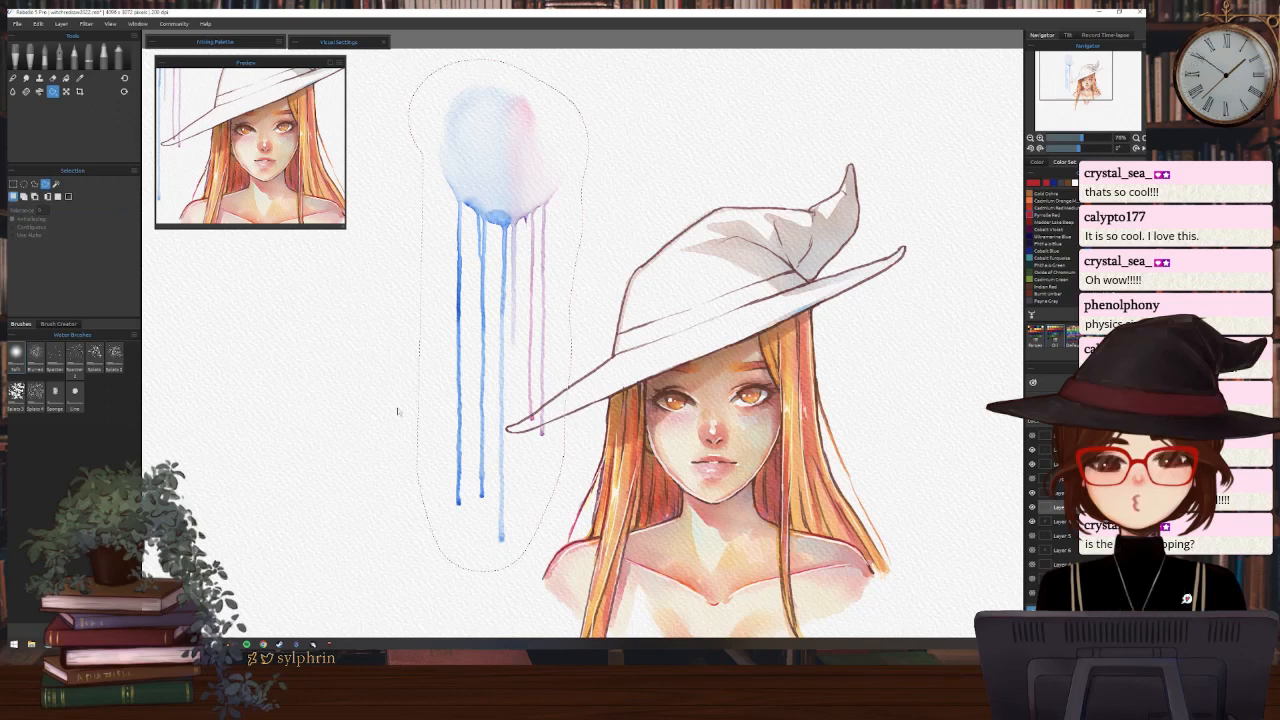
key(Delete)
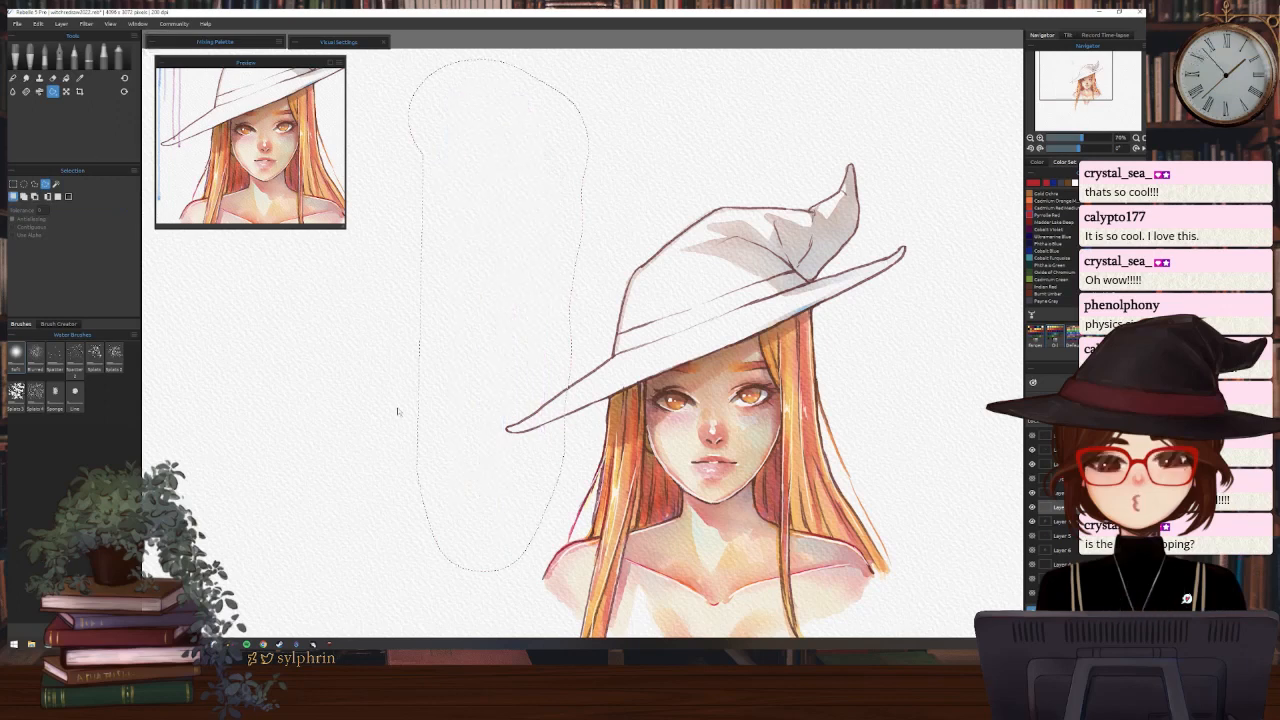
key(ctrl+d)
Check the hat shading layer by toggling its visibility, select the layer directly below it and return to the Wash Round watercolor brush
drag(398, 411, 361, 373)
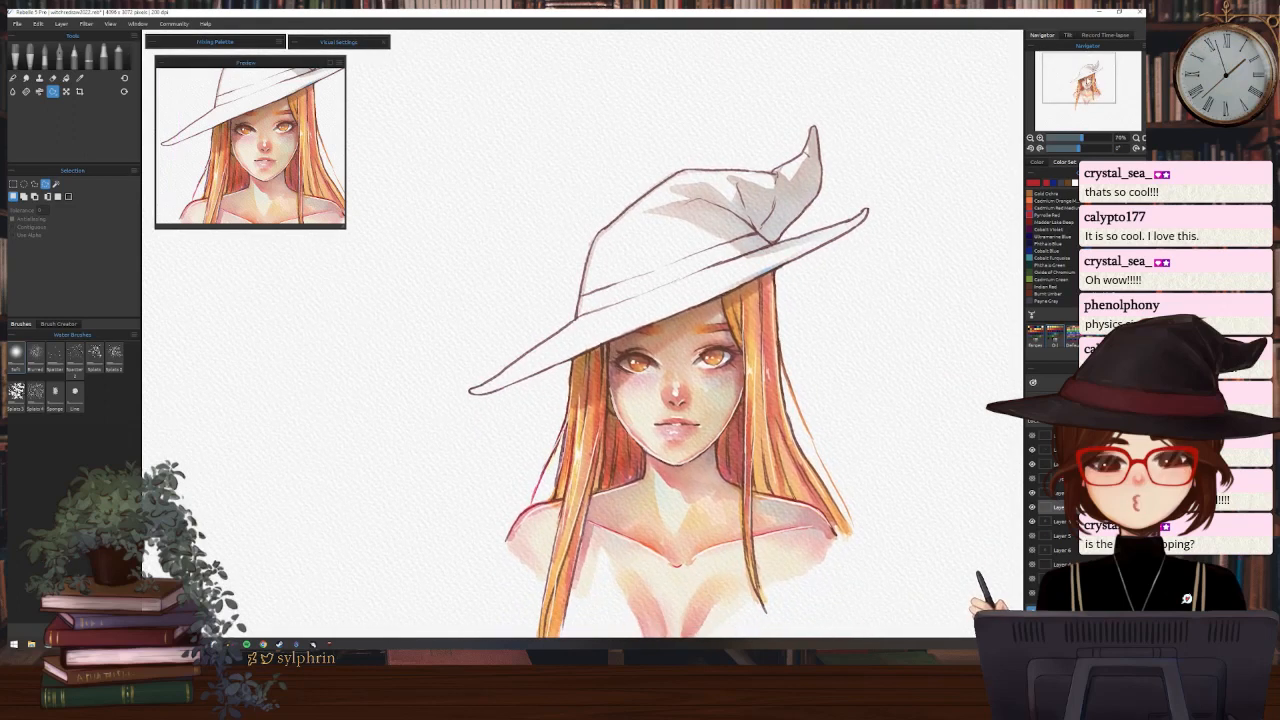
drag(1087, 82, 1092, 55)
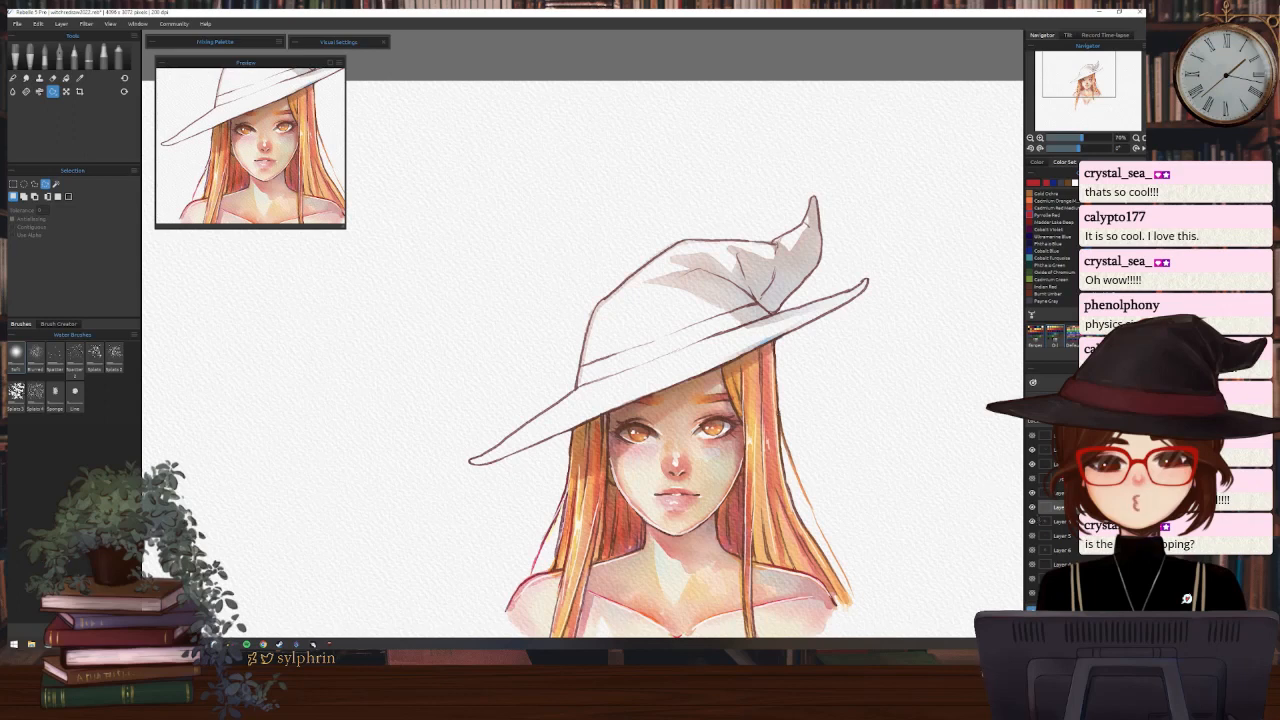
click(1032, 507)
click(1032, 507)
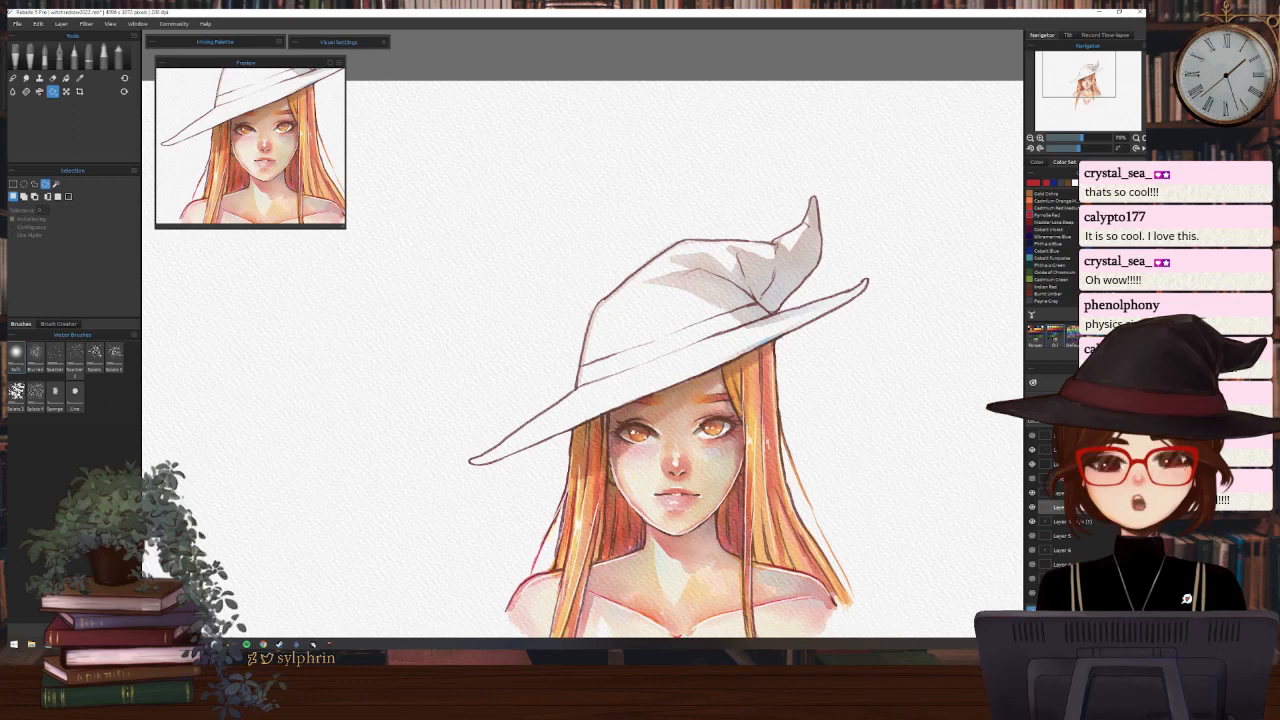
click(1062, 521)
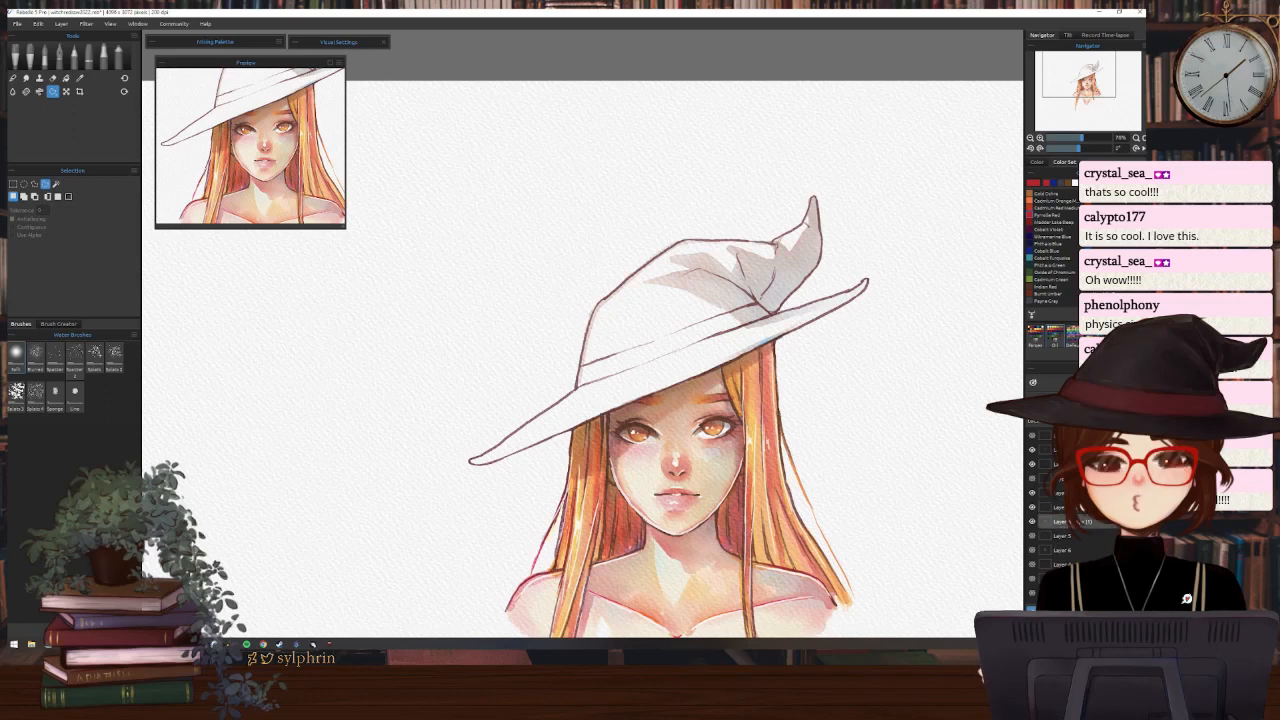
click(46, 62)
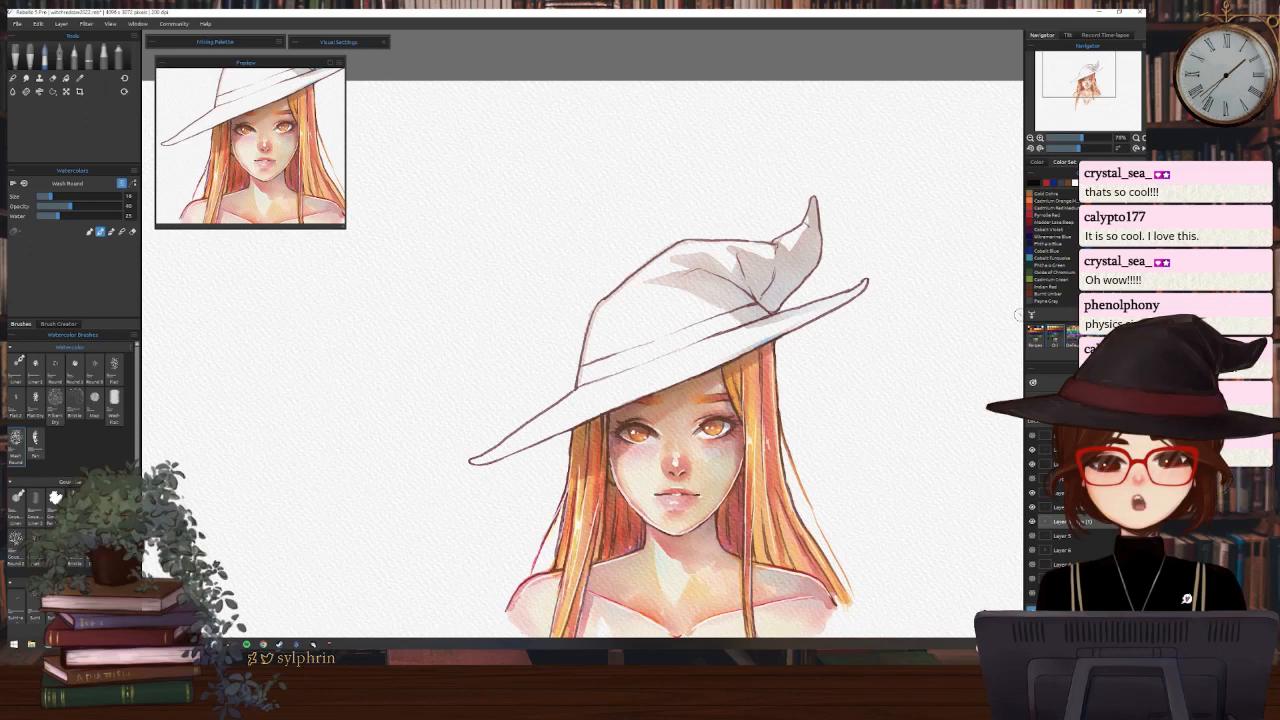
Lay a gray Wash Round watercolor wash along the hat crown's upper edge and over the bent tip
mouse_move(688, 243)
mouse_down()
mouse_move(604, 308)
mouse_move(584, 372)
mouse_up()
drag(680, 243, 783, 246)
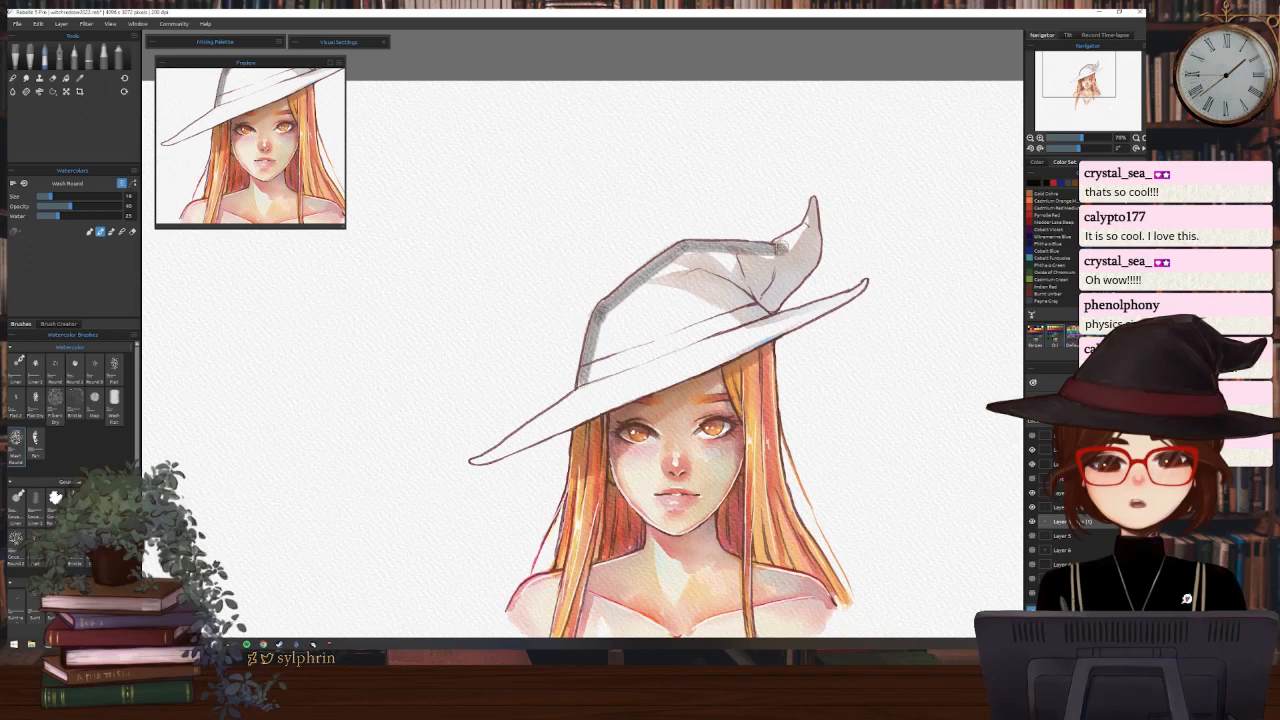
click(96, 401)
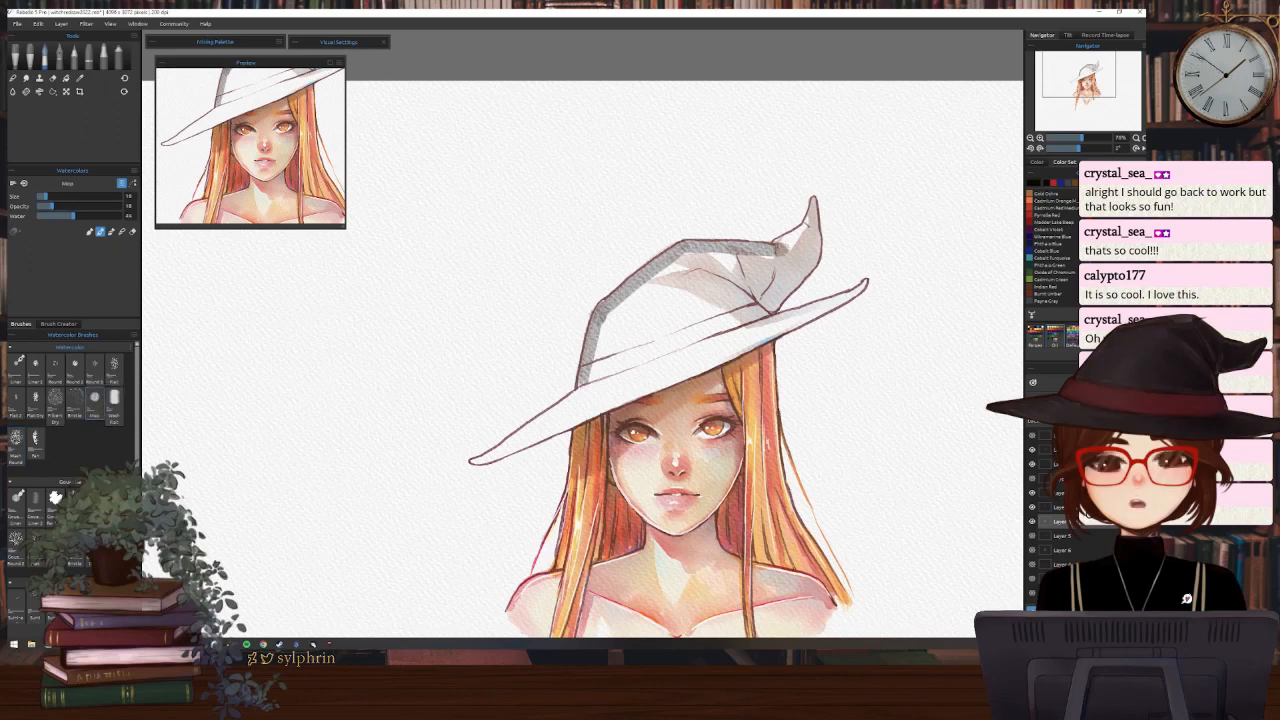
click(15, 440)
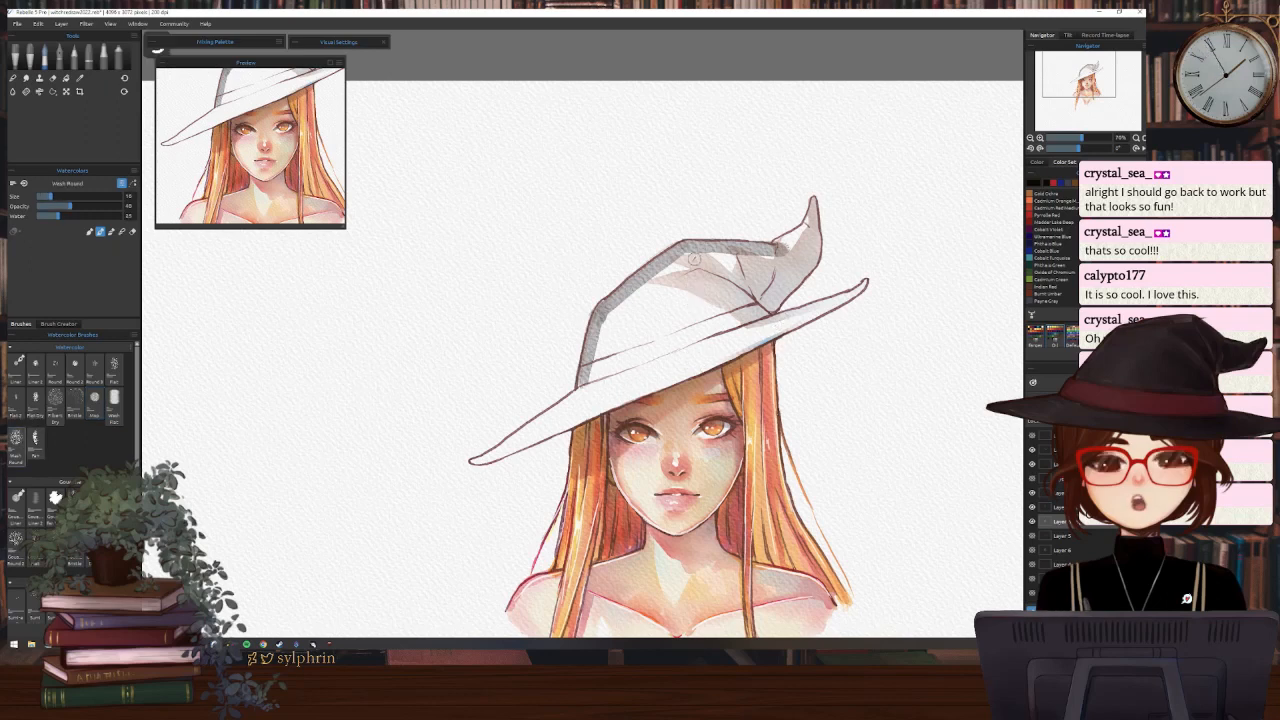
mouse_move(773, 248)
mouse_down()
mouse_move(804, 229)
mouse_move(813, 201)
mouse_move(815, 256)
mouse_move(772, 306)
mouse_move(750, 300)
mouse_up()
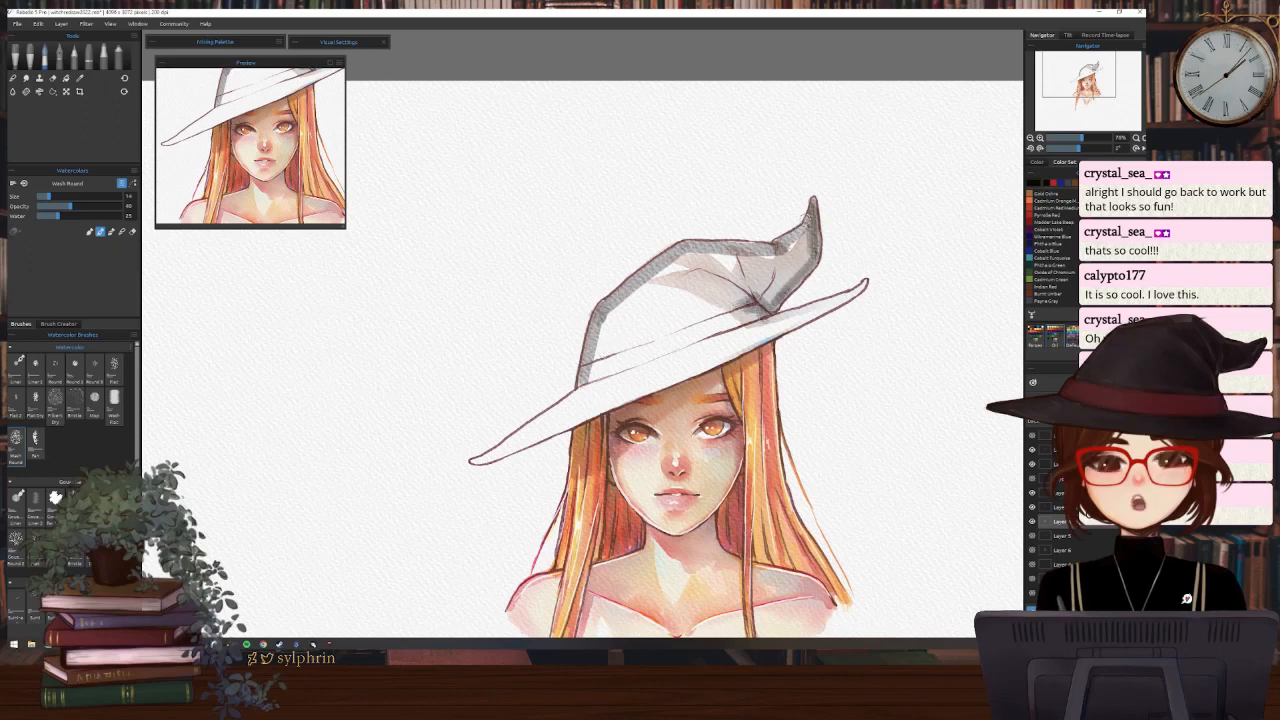
mouse_move(797, 242)
mouse_down()
mouse_move(769, 253)
mouse_move(792, 286)
mouse_up()
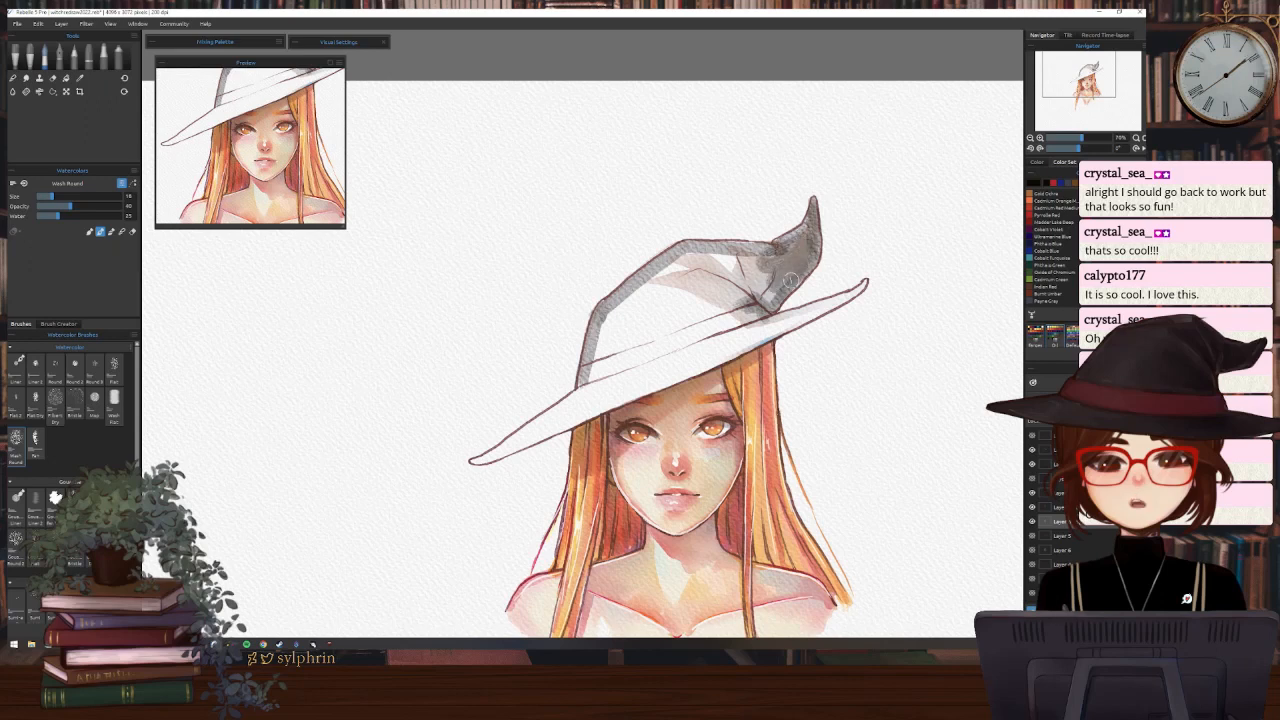
mouse_move(814, 244)
mouse_down()
mouse_move(685, 256)
mouse_move(745, 270)
mouse_move(762, 289)
mouse_move(659, 279)
mouse_move(677, 260)
mouse_move(611, 320)
mouse_move(701, 271)
mouse_move(672, 309)
mouse_move(772, 300)
mouse_up()
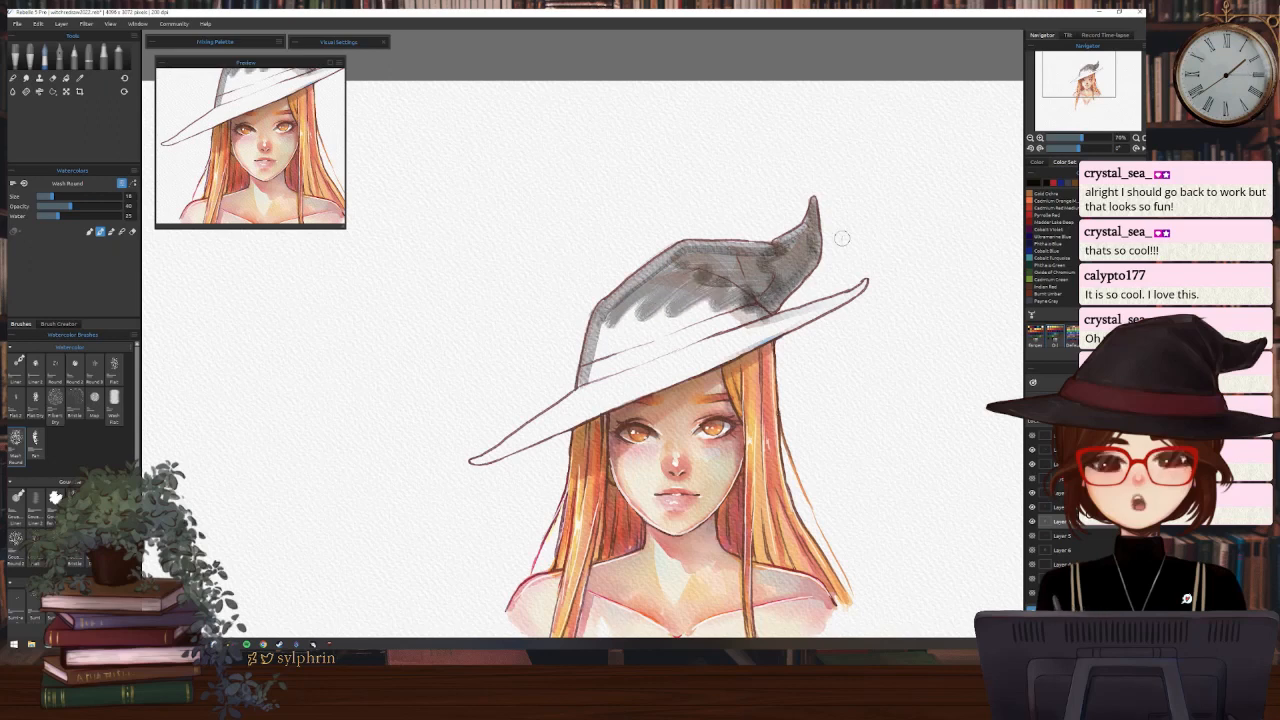
Cover the rest of the hat crown and the whole brim with the gray wash
mouse_move(636, 300)
mouse_down()
mouse_move(600, 330)
mouse_move(718, 306)
mouse_move(652, 333)
mouse_move(712, 321)
mouse_move(608, 363)
mouse_move(768, 318)
mouse_up()
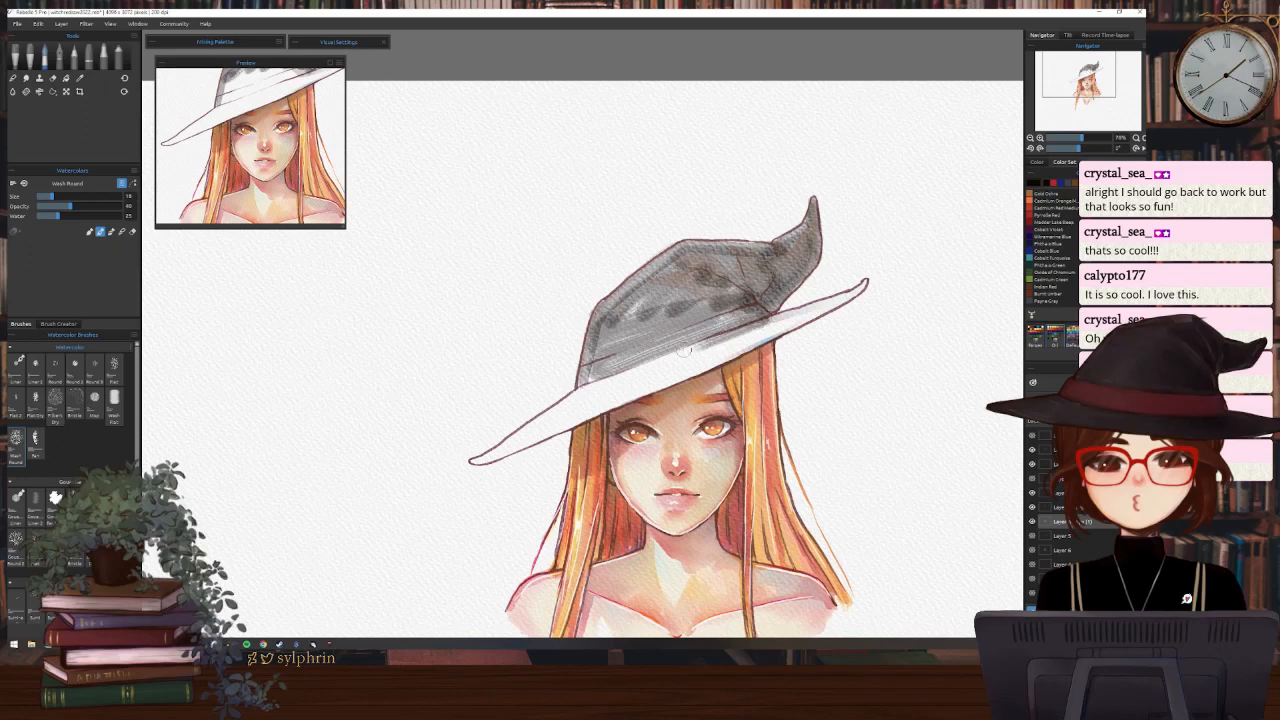
mouse_move(581, 397)
mouse_down()
mouse_move(475, 458)
mouse_move(680, 370)
mouse_move(560, 410)
mouse_move(725, 352)
mouse_move(665, 366)
mouse_move(683, 356)
mouse_up()
key([)
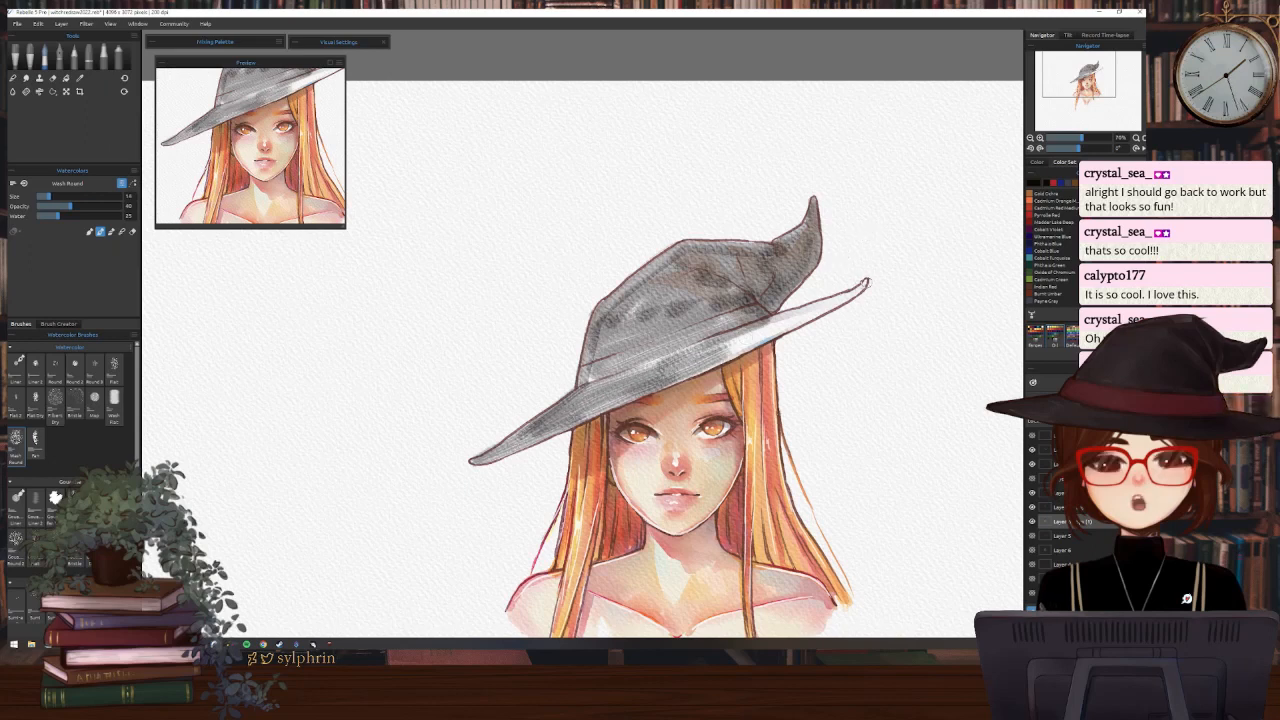
mouse_move(862, 284)
mouse_down()
mouse_move(712, 356)
mouse_move(760, 338)
mouse_up()
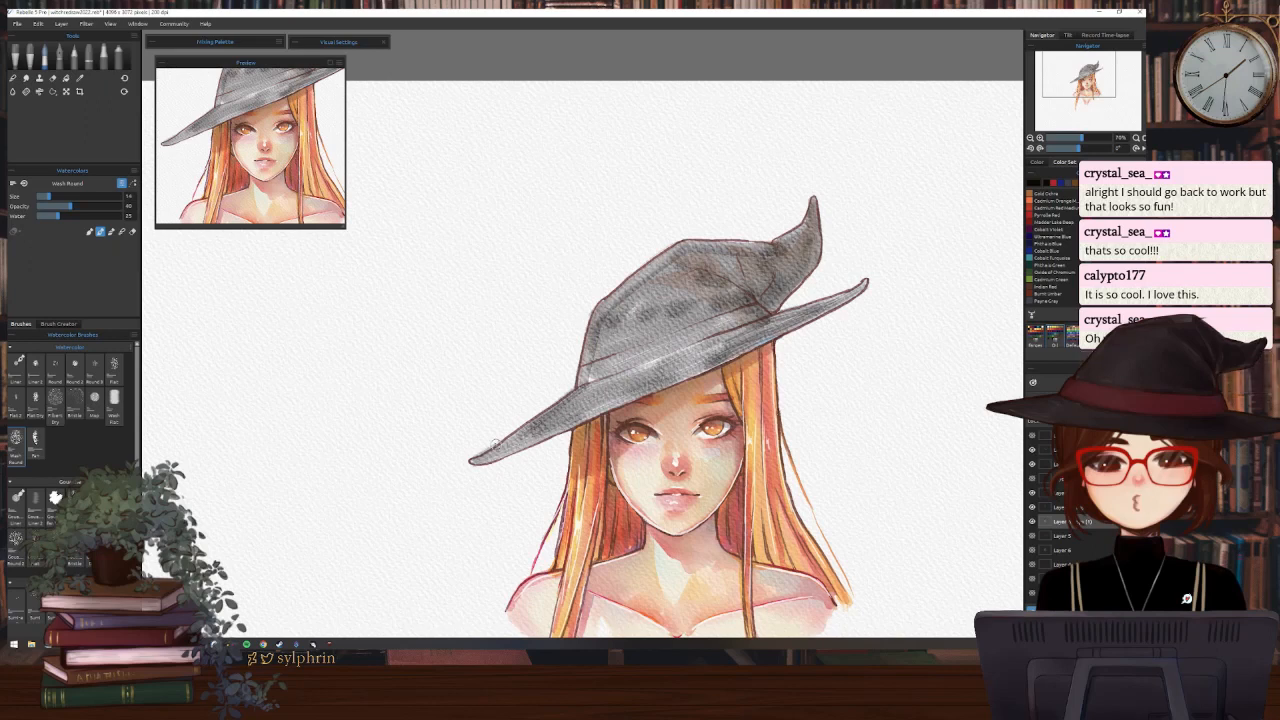
Smooth the gray wash across the hat with the Soft blend brush and compare the result by toggling the layer's visibility
key(b)
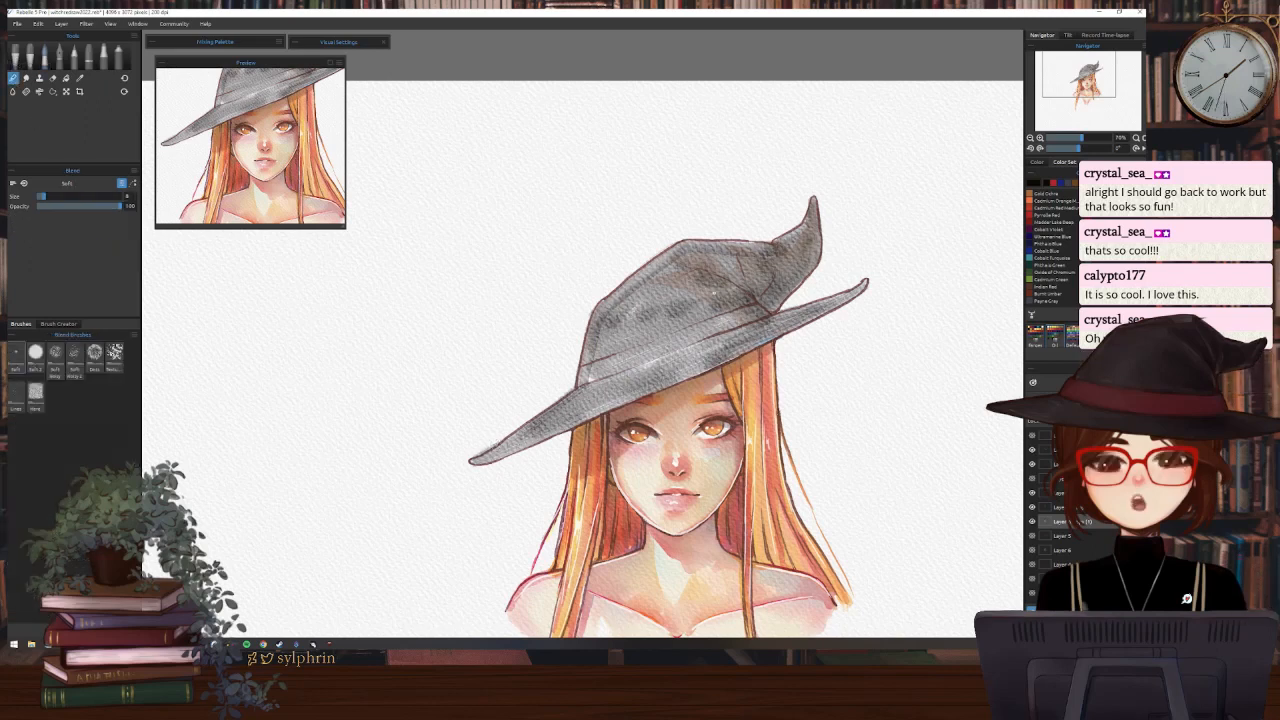
key(])
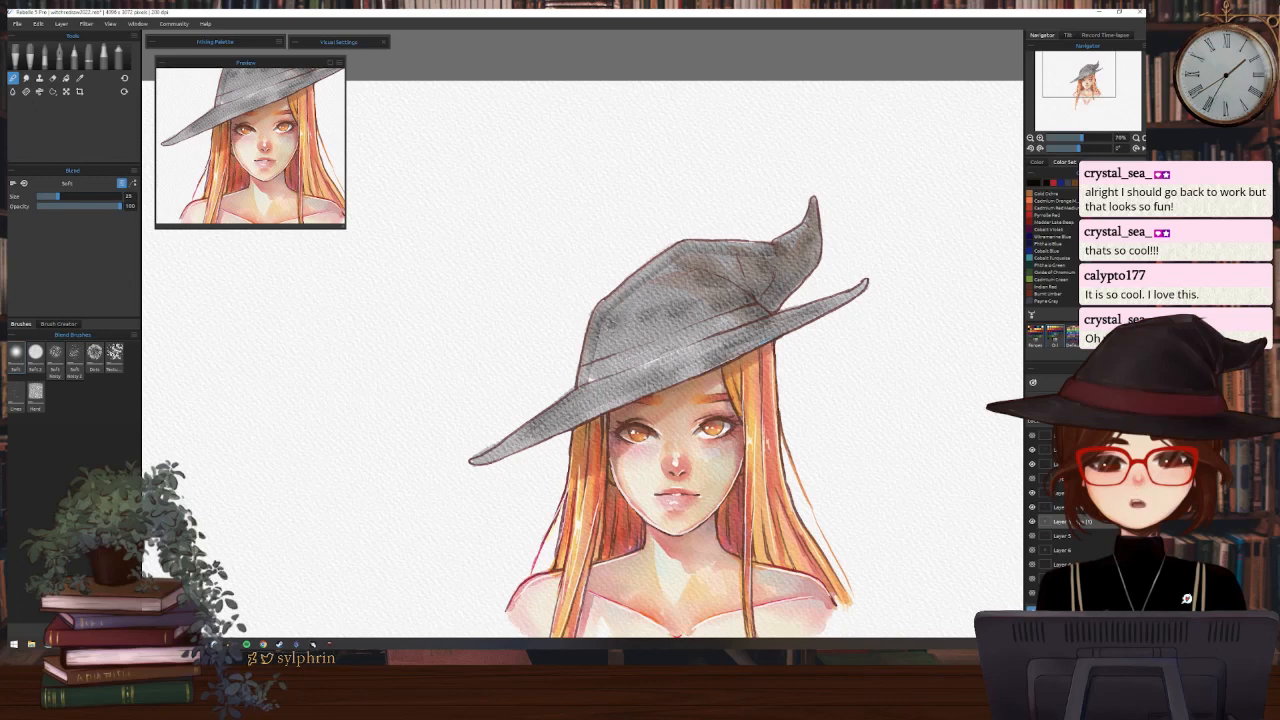
key(])
key(bracketleft)
key(bracketleft)
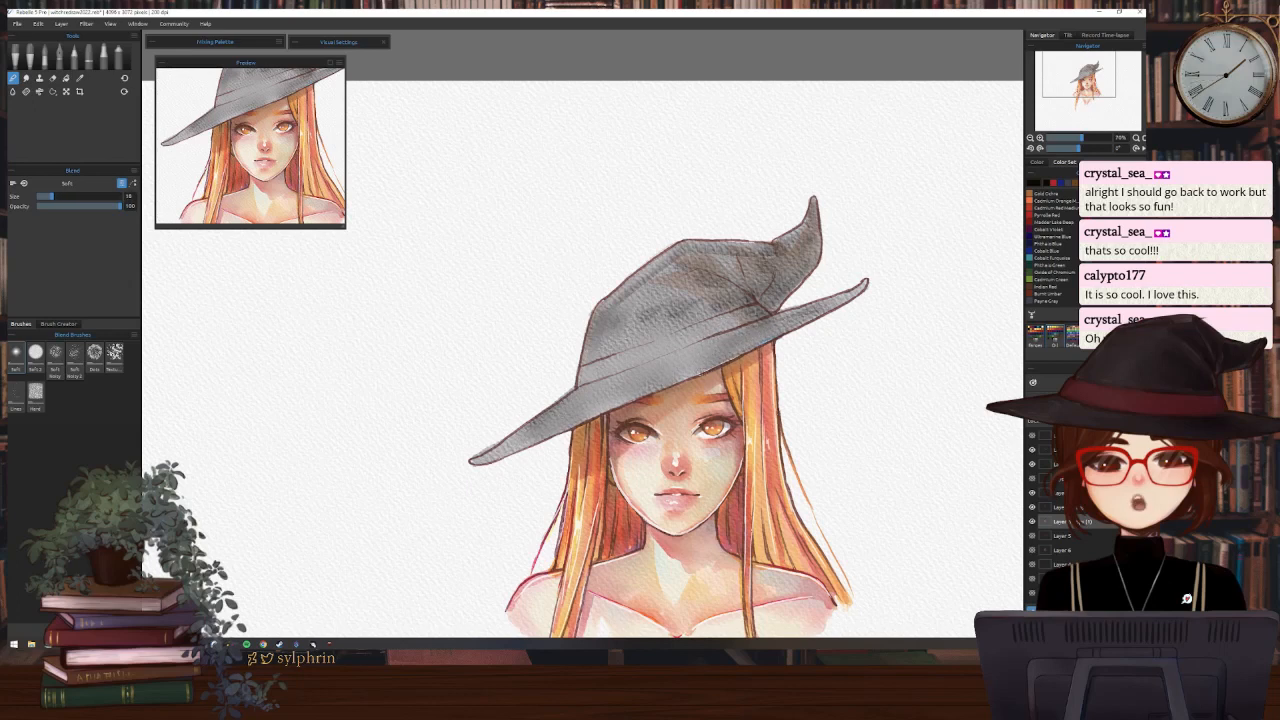
key(bracketright)
key(bracketright)
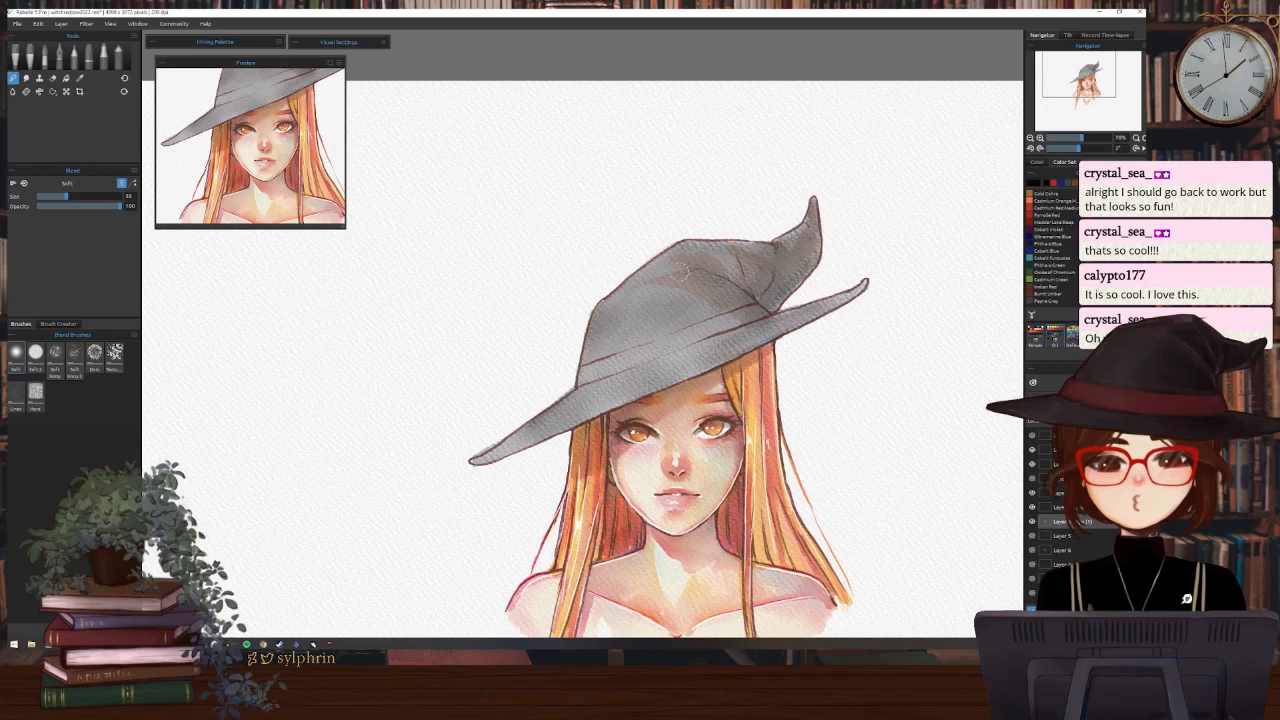
key([)
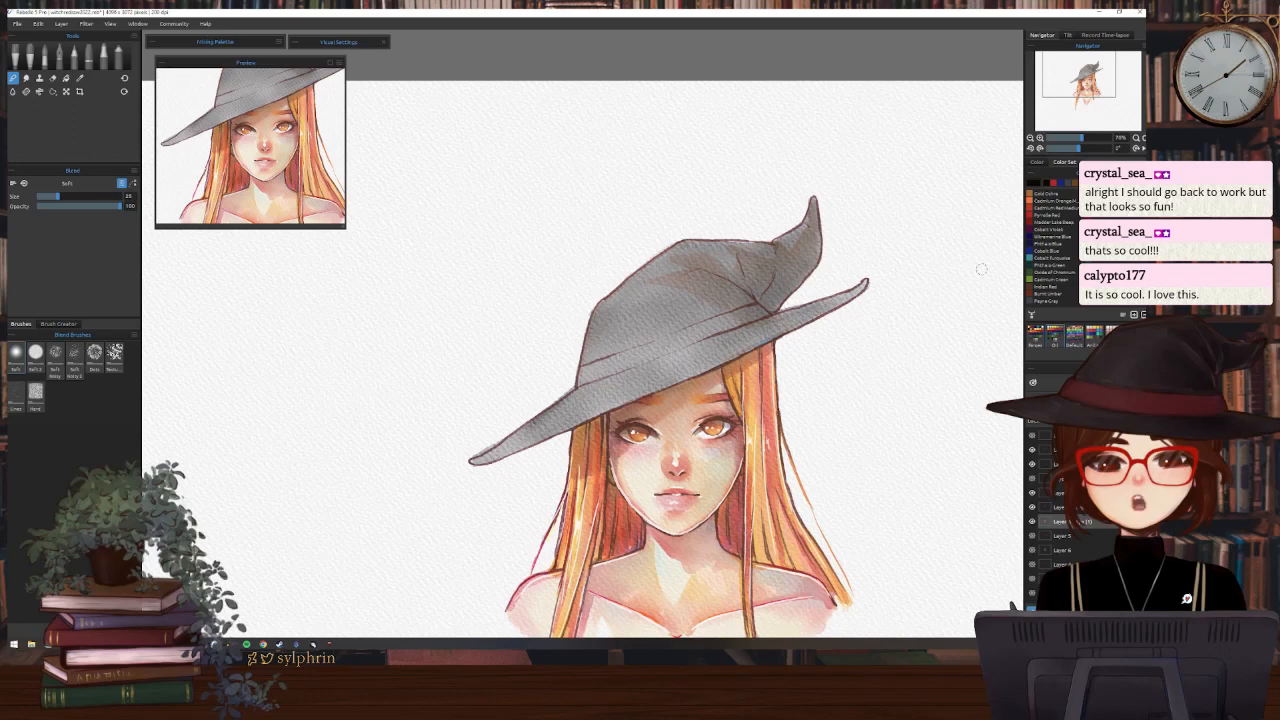
click(1032, 521)
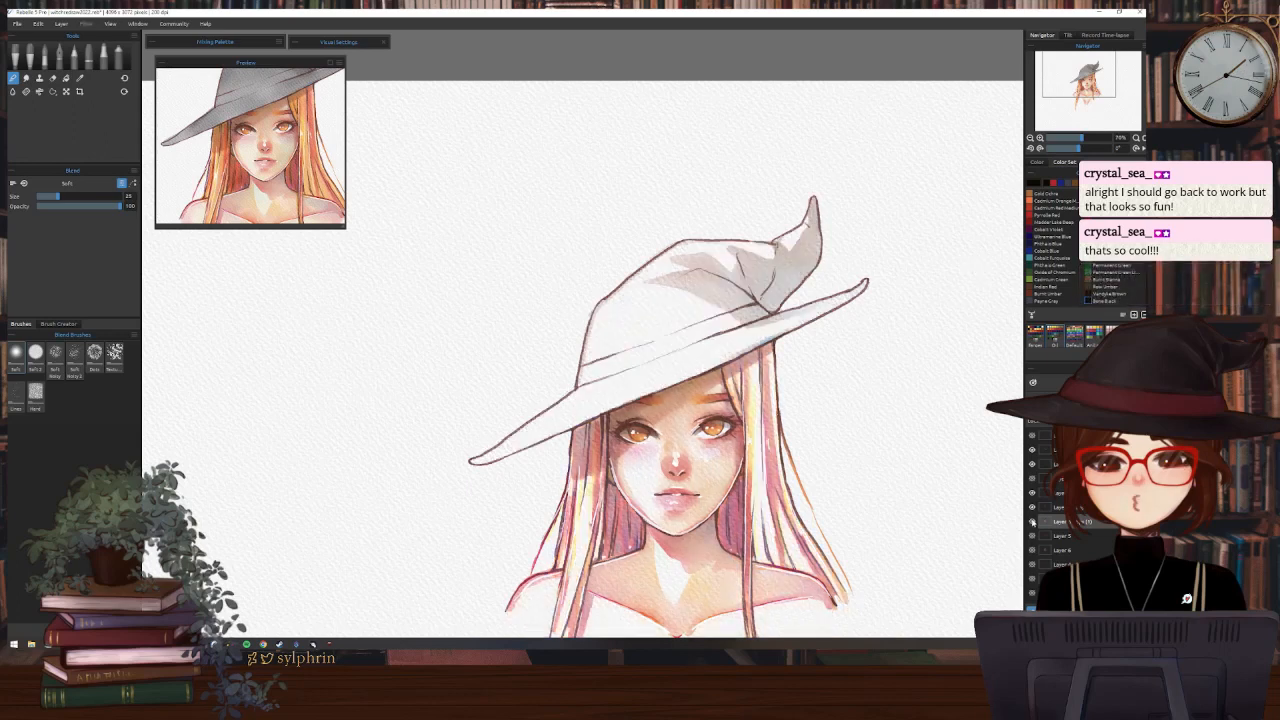
click(1032, 521)
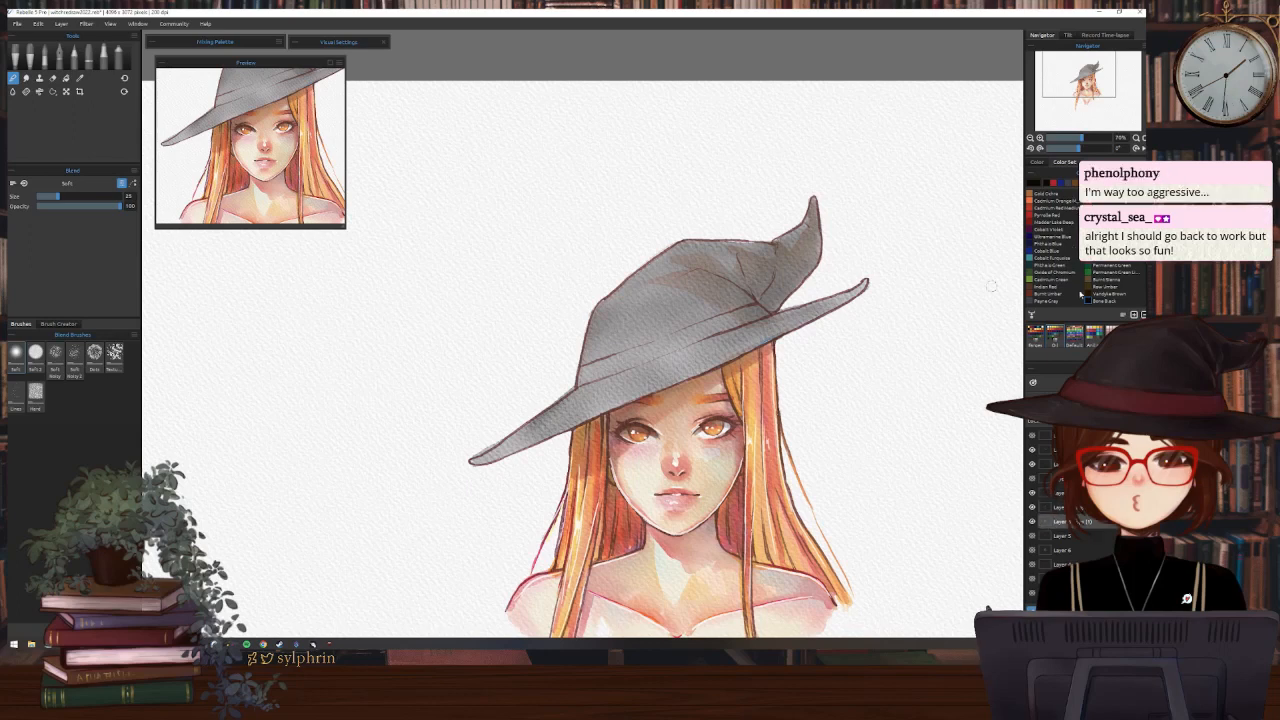
Try to darken the hat's upper folds and bent tip with dark brown Wash Round strokes
key(w)
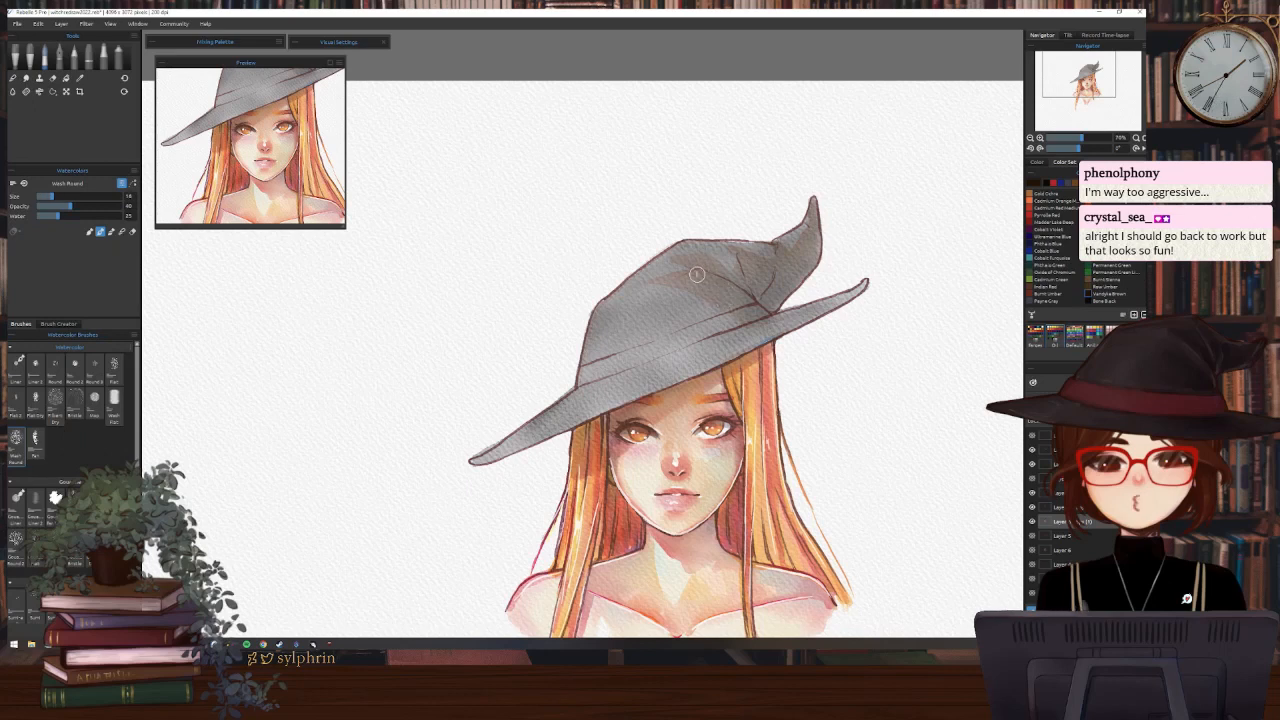
mouse_move(697, 274)
mouse_down()
mouse_move(757, 300)
mouse_move(749, 272)
mouse_move(758, 306)
mouse_move(784, 273)
mouse_move(768, 308)
mouse_up()
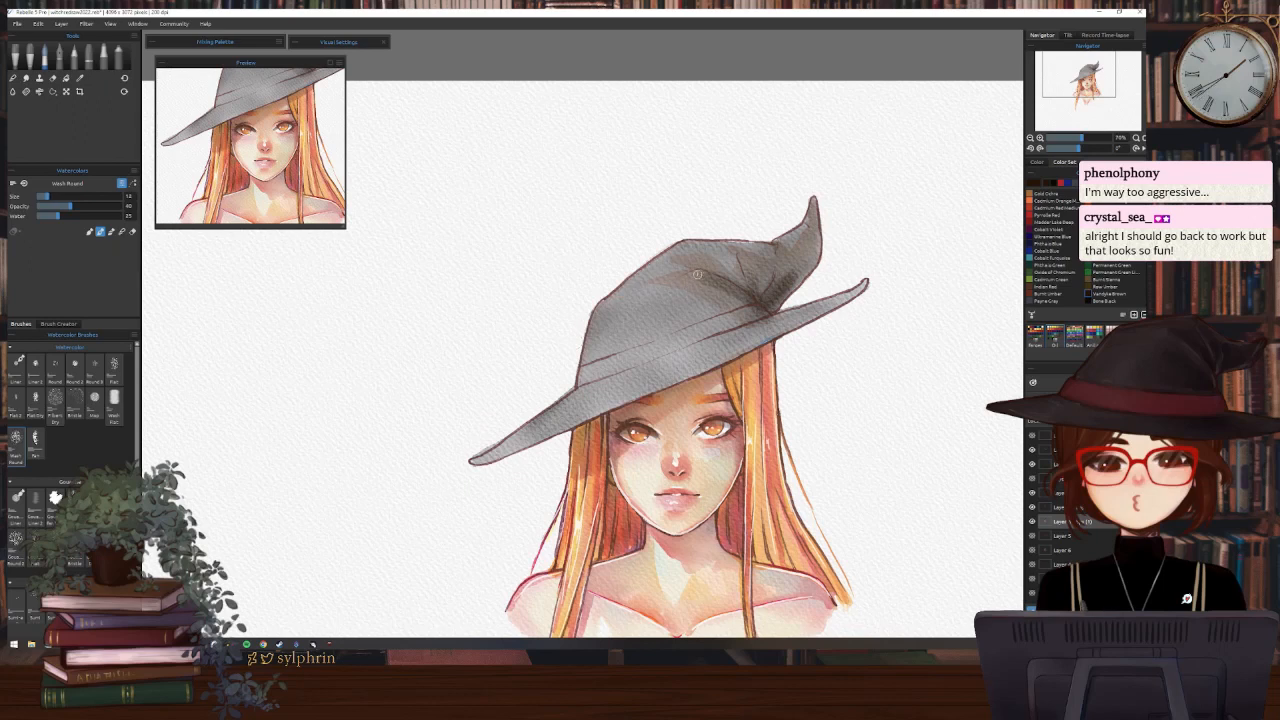
drag(664, 277, 758, 314)
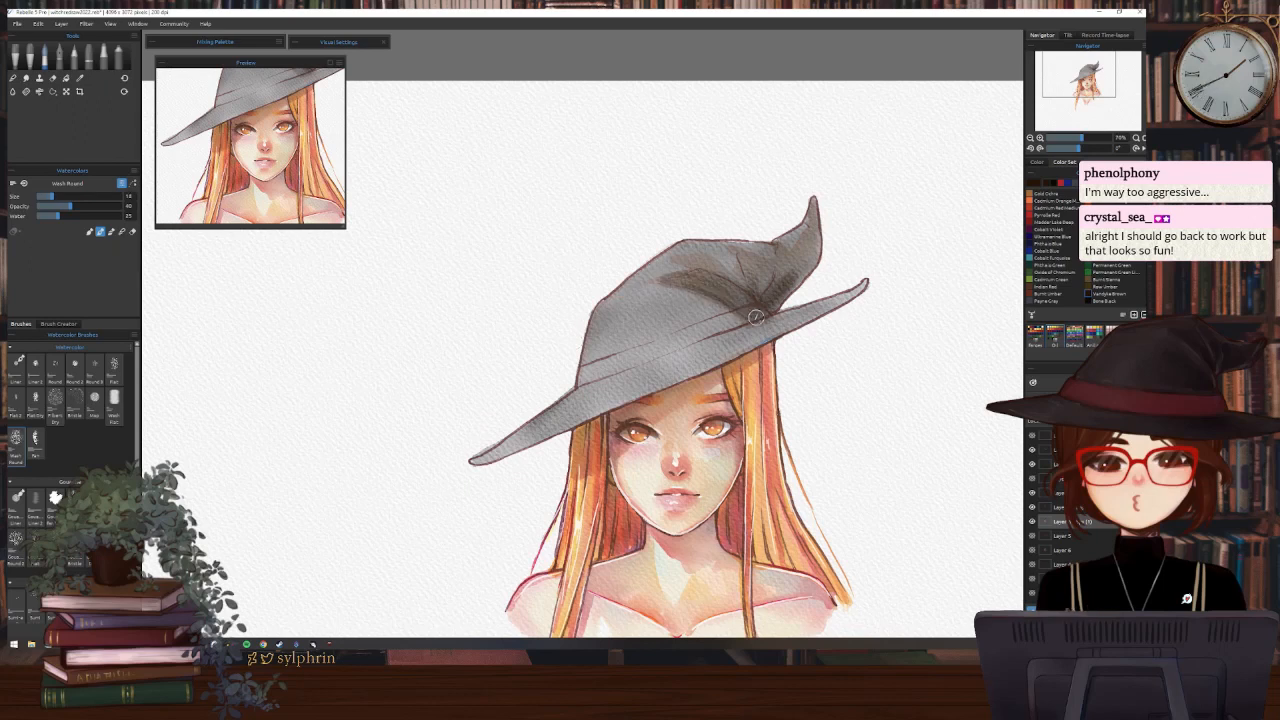
drag(688, 256, 760, 304)
mouse_move(742, 252)
mouse_down()
mouse_move(785, 255)
mouse_move(758, 292)
mouse_up()
mouse_move(813, 216)
mouse_down()
mouse_move(788, 273)
mouse_move(813, 246)
mouse_move(811, 232)
mouse_move(798, 243)
mouse_move(817, 207)
mouse_move(798, 286)
mouse_up()
key([)
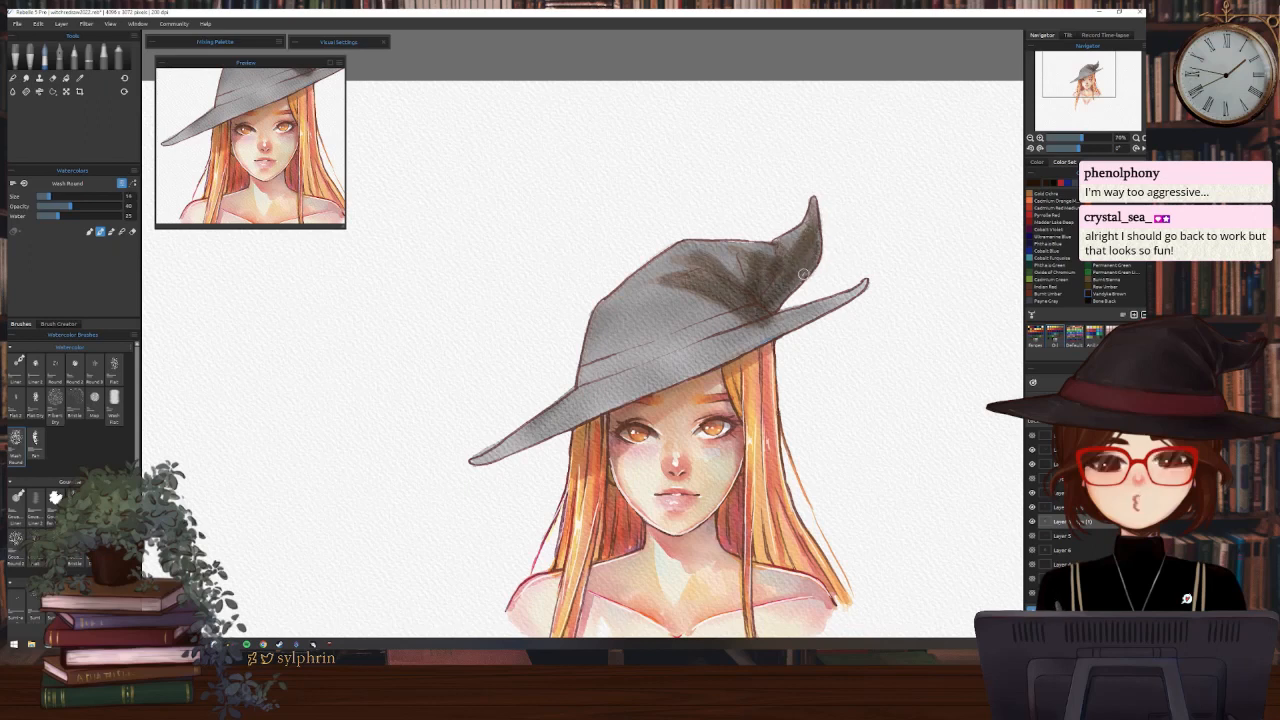
drag(742, 250, 768, 312)
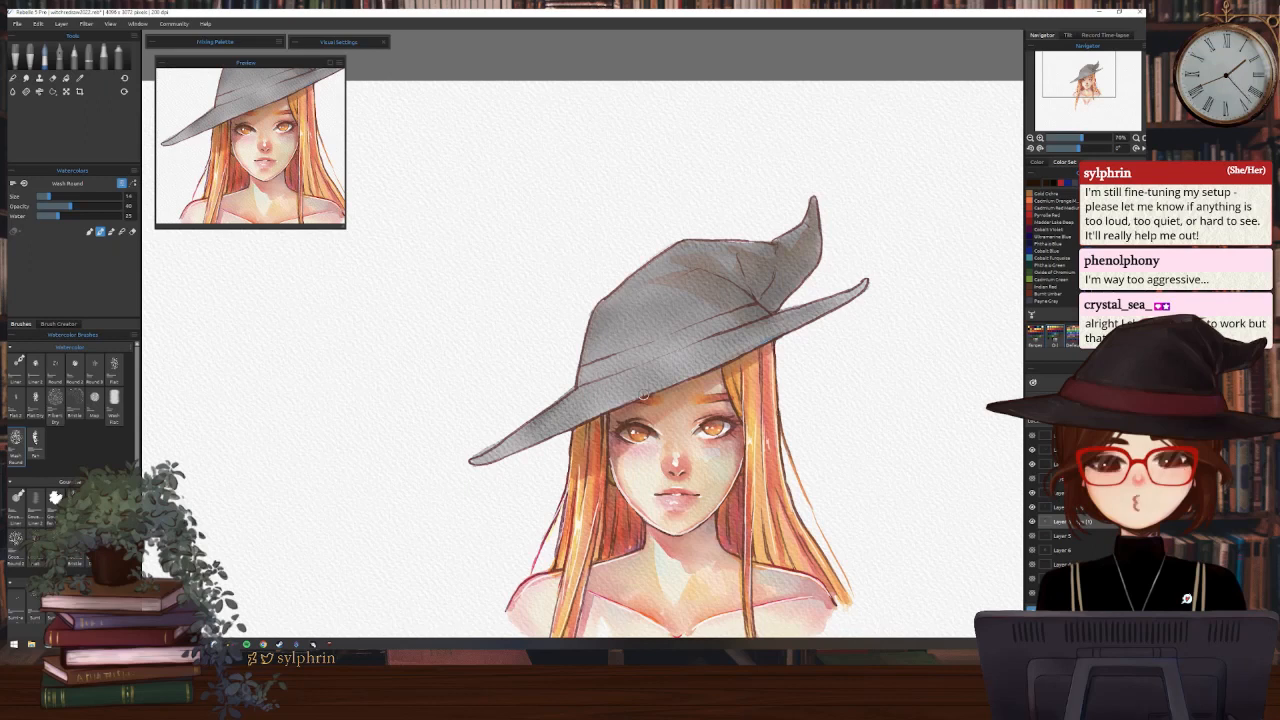
Glaze the hat's folds with blue and a darker tone using the Mop watercolor brush
click(95, 400)
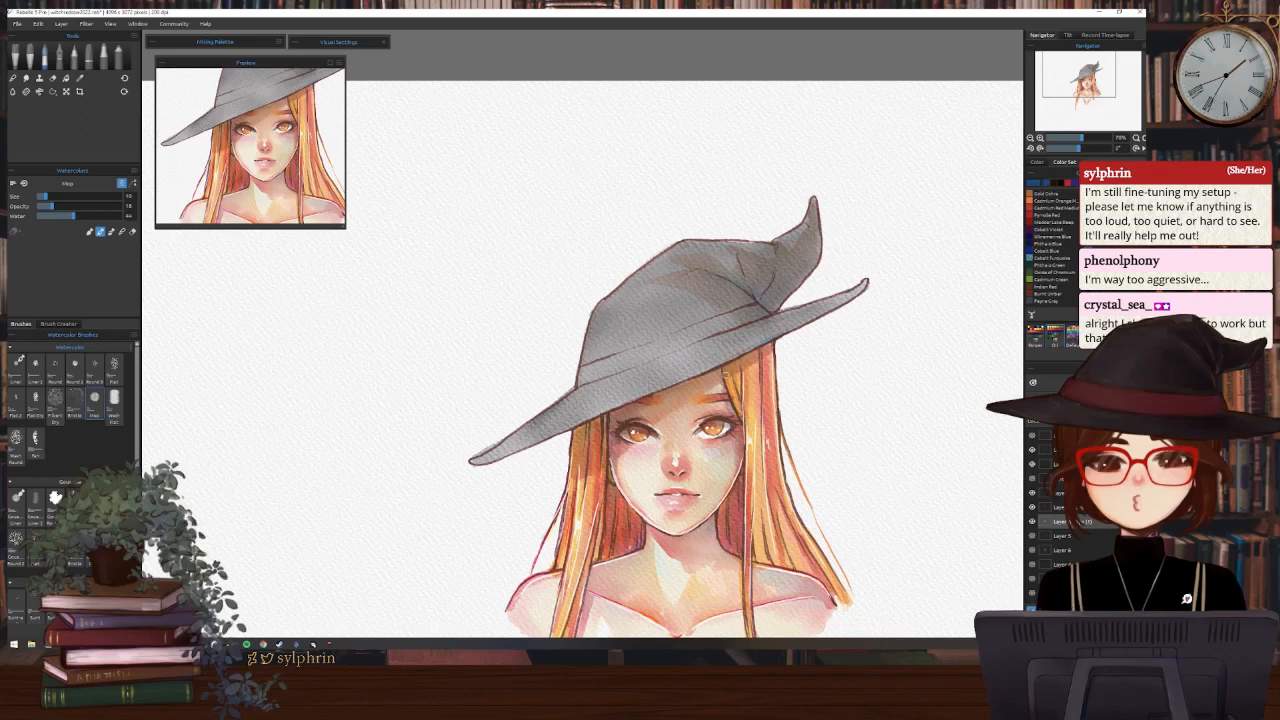
key(i)
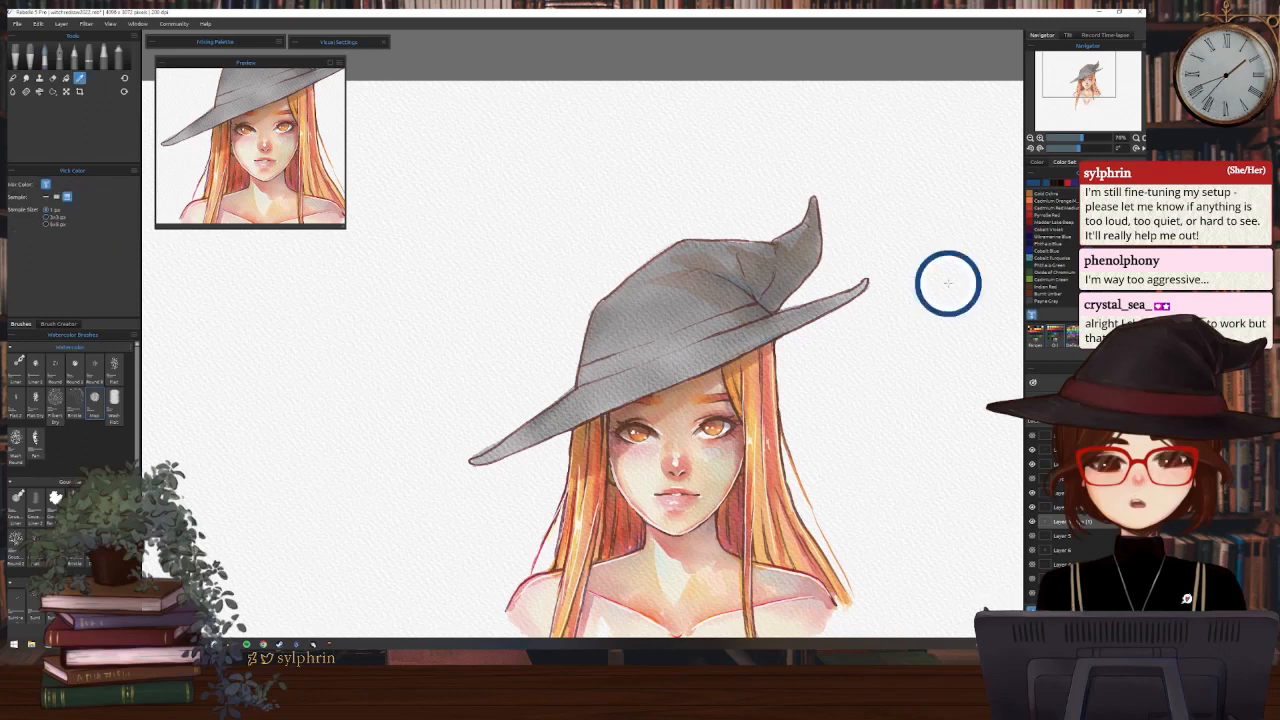
key(b)
drag(722, 278, 772, 311)
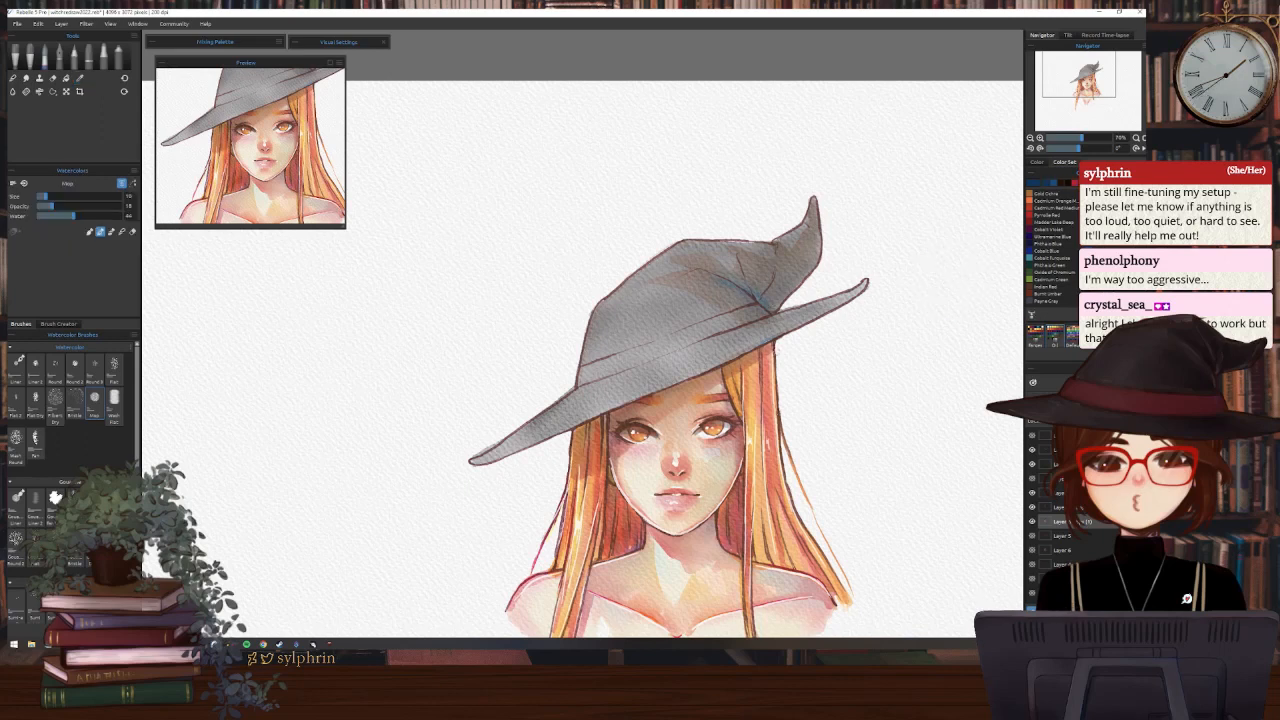
key(i)
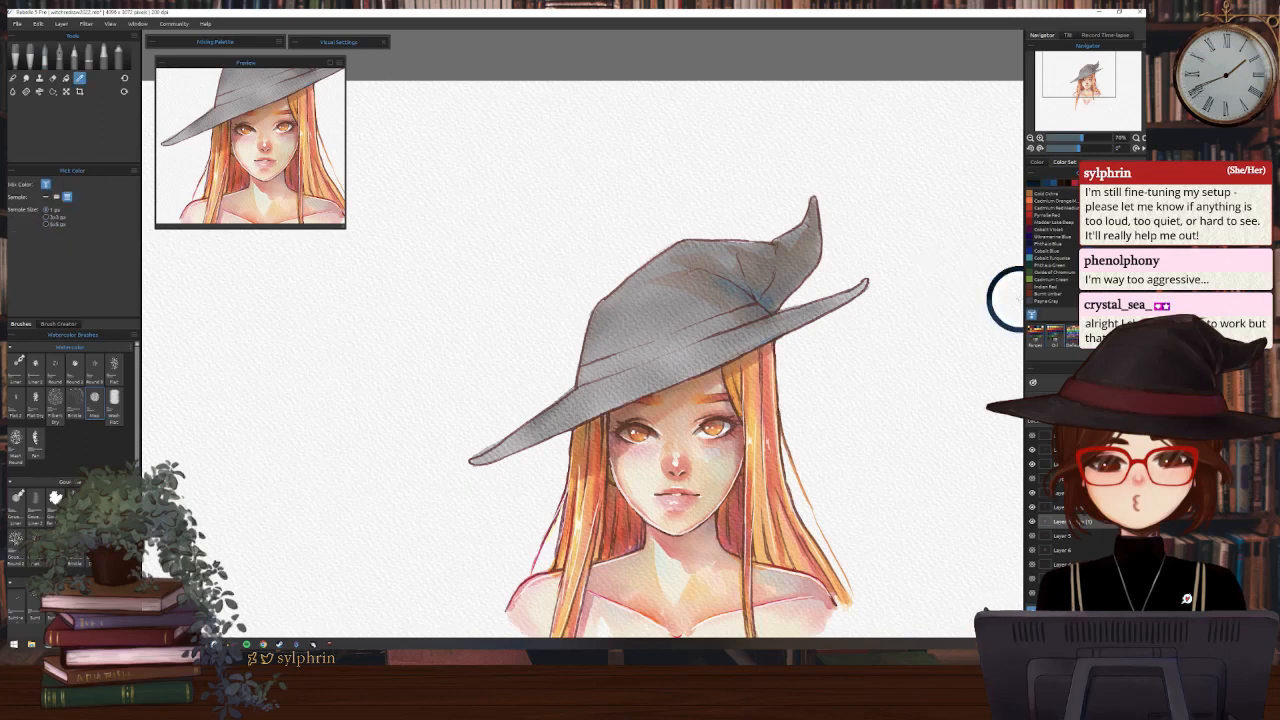
key(b)
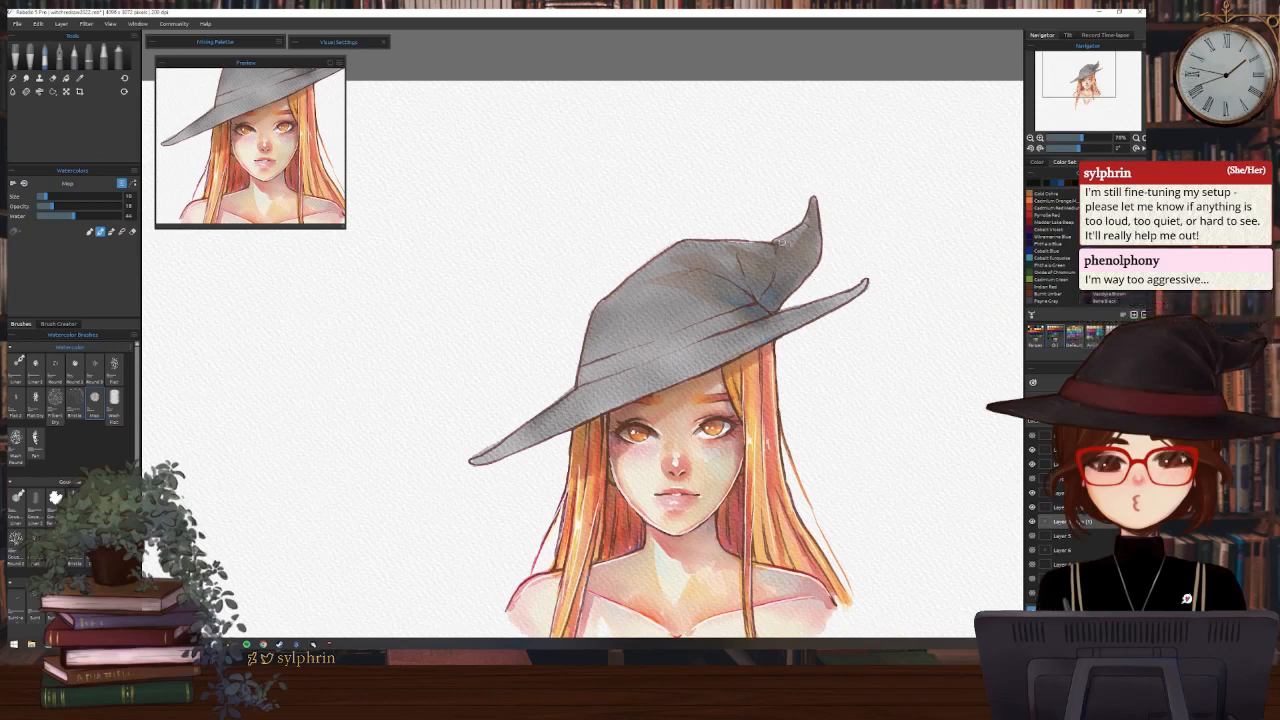
mouse_move(696, 263)
mouse_down()
mouse_move(762, 287)
mouse_move(755, 267)
mouse_move(777, 274)
mouse_move(760, 302)
mouse_move(787, 249)
mouse_move(806, 255)
mouse_move(814, 206)
mouse_move(814, 259)
mouse_move(750, 293)
mouse_move(773, 270)
mouse_move(761, 300)
mouse_move(720, 304)
mouse_move(748, 313)
mouse_move(775, 276)
mouse_up()
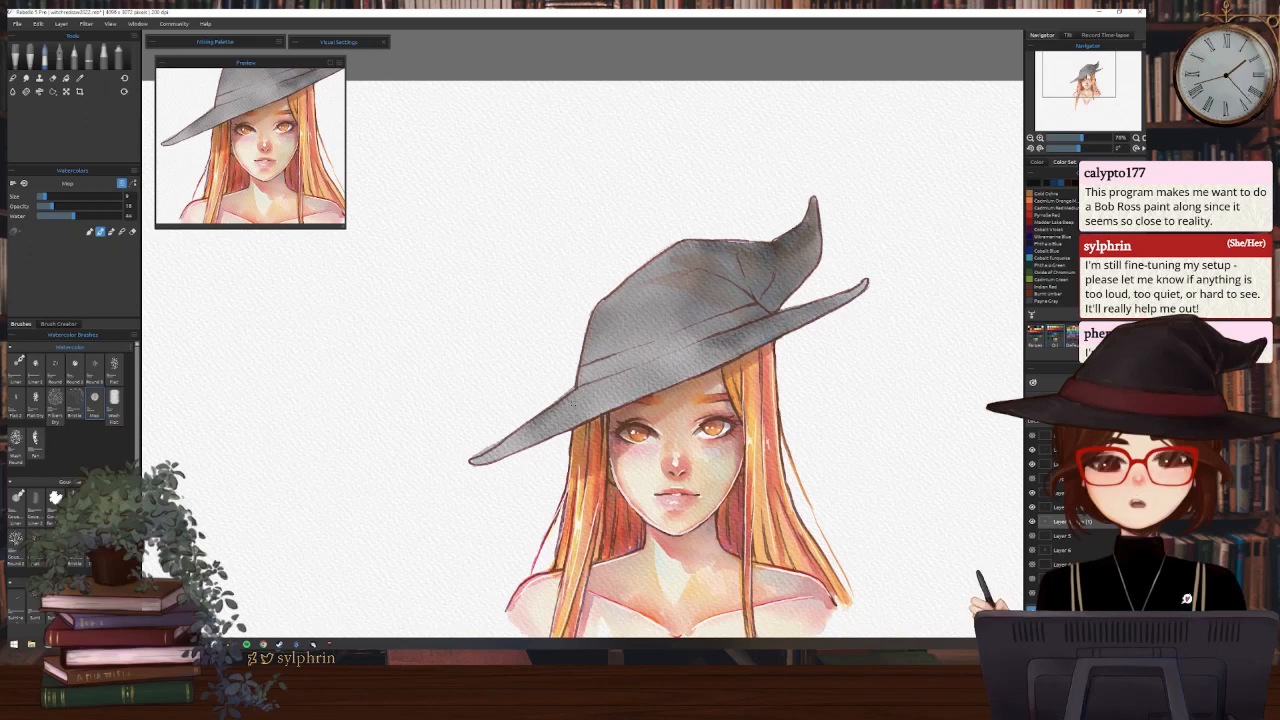
Add a new layer above the hat layer and set up the Round Rough oil brush at size 80
drag(573, 404, 794, 377)
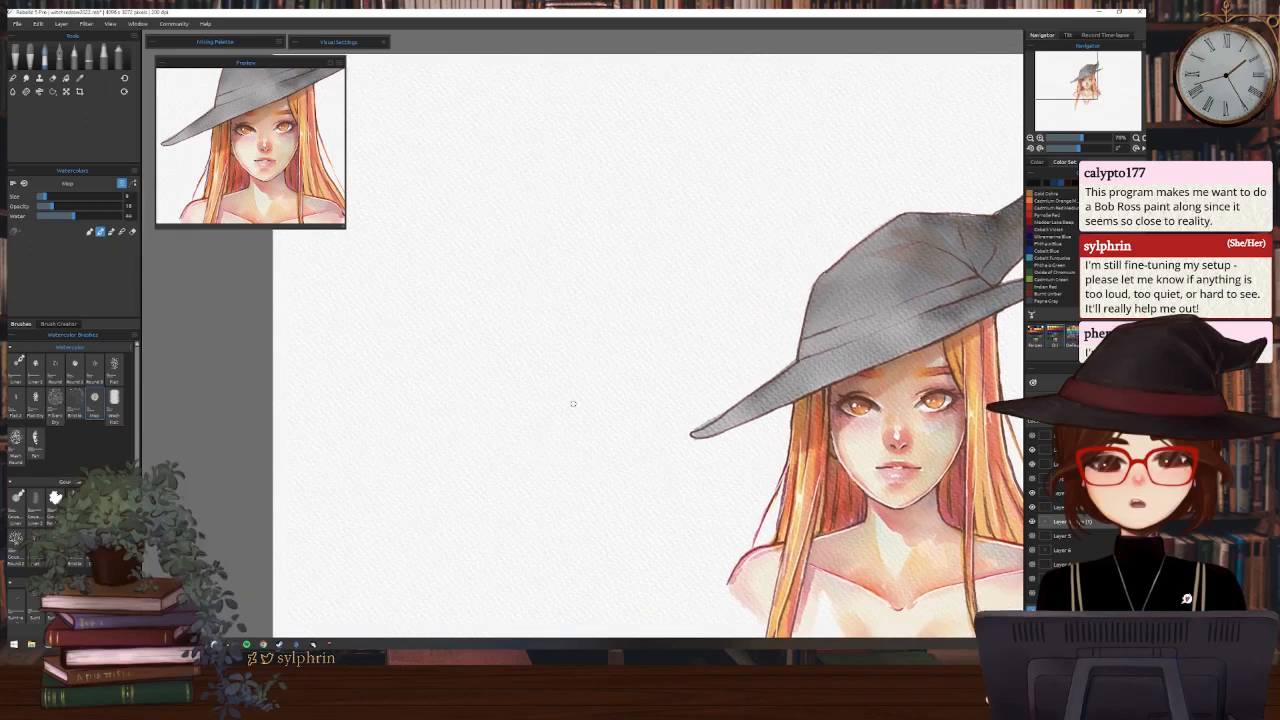
key(ctrl+z)
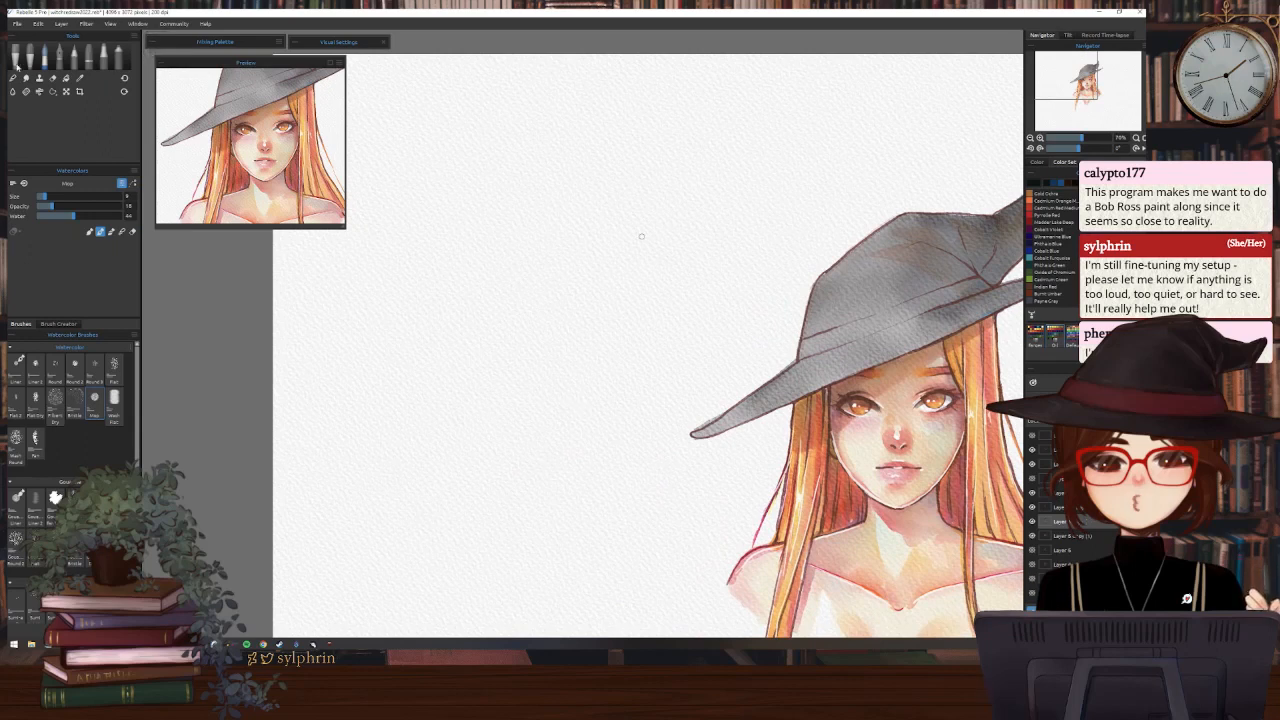
click(16, 60)
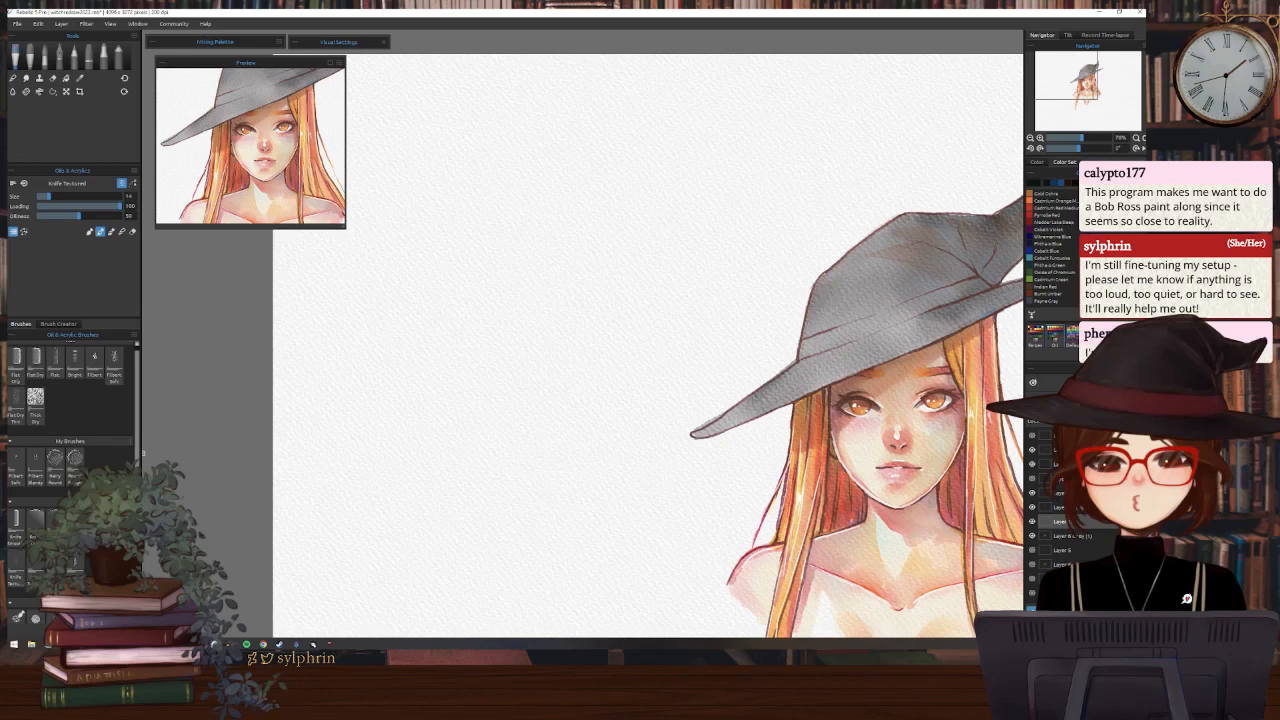
click(36, 522)
click(75, 460)
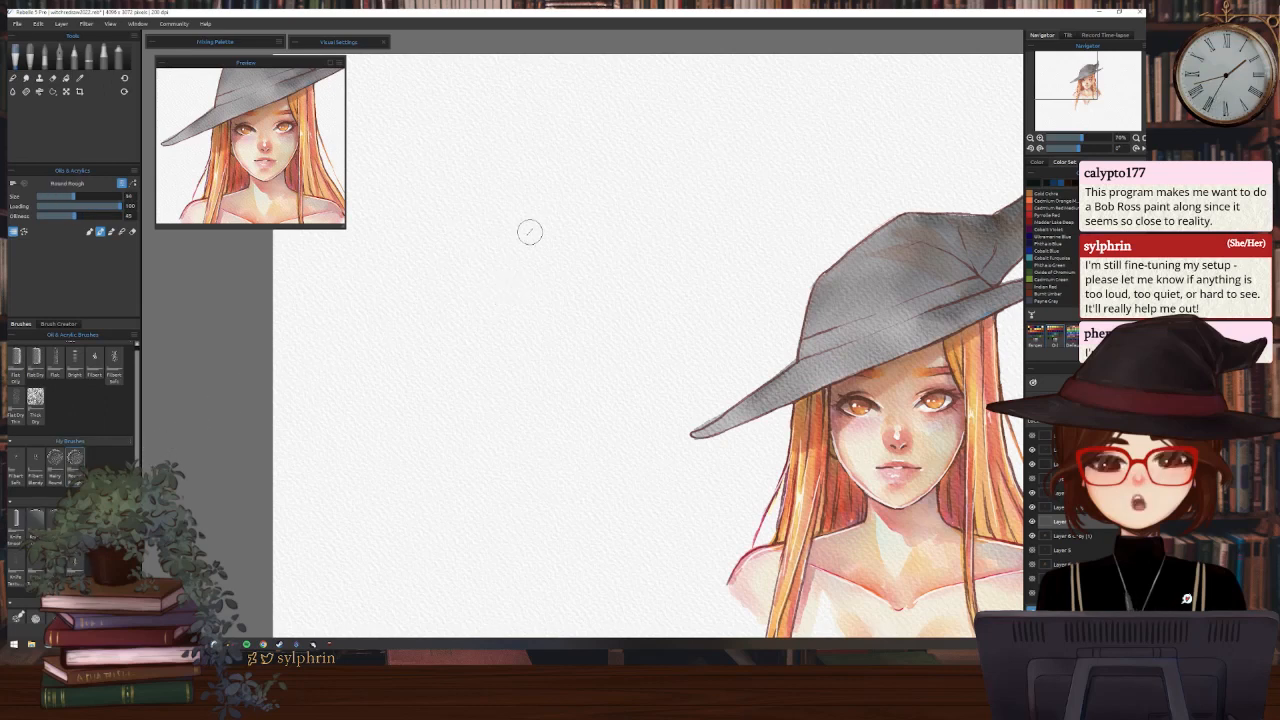
key(bracketright)
key(bracketright)
key(bracketright)
key(bracketleft)
key(bracketleft)
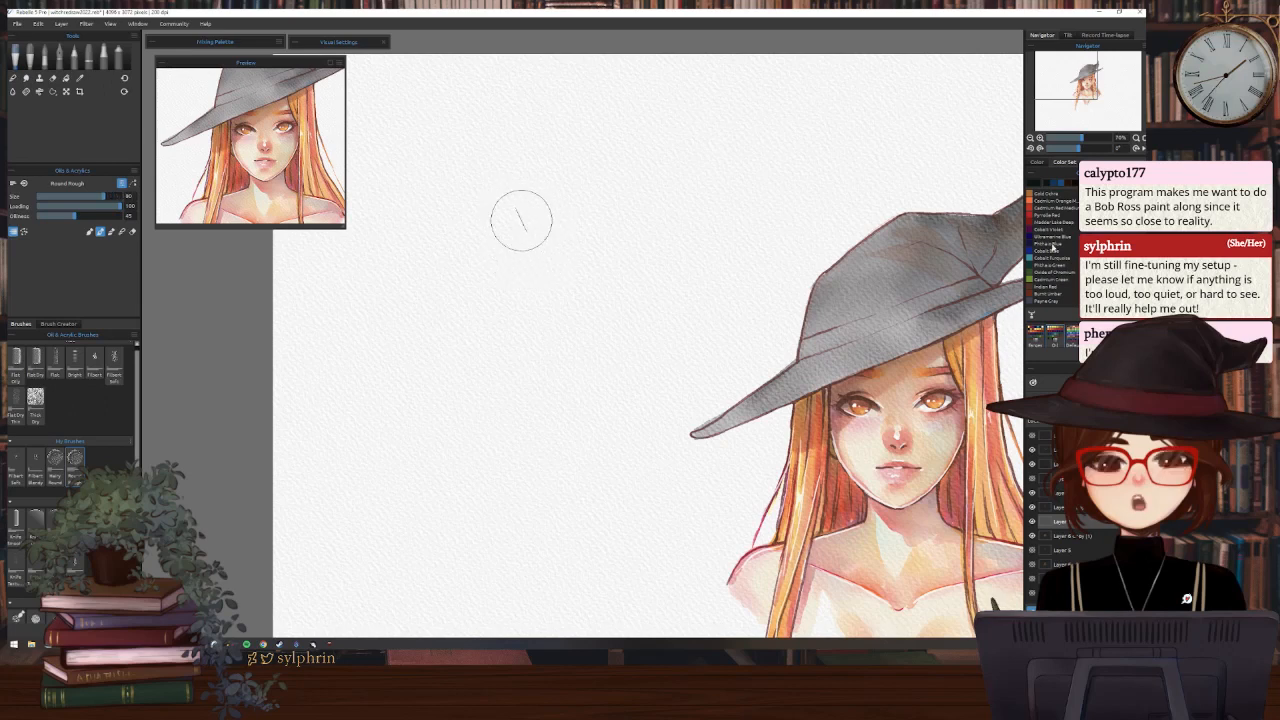
Paint a large Payne Gray oil test patch on the blank paper beside the hat
key(i)
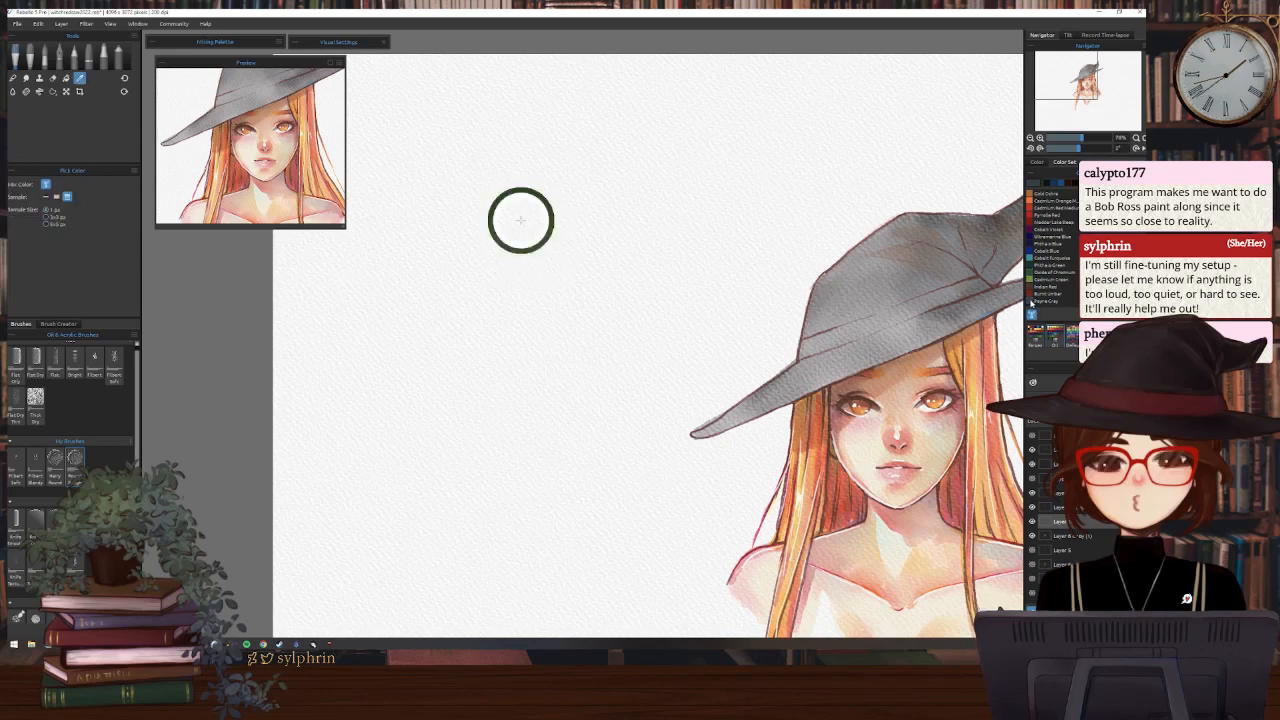
key(b)
mouse_move(486, 166)
mouse_down()
mouse_move(448, 231)
mouse_move(542, 170)
mouse_move(522, 241)
mouse_move(555, 176)
mouse_move(506, 307)
mouse_move(593, 197)
mouse_move(633, 197)
mouse_move(616, 317)
mouse_move(511, 281)
mouse_move(444, 144)
mouse_move(415, 316)
mouse_move(481, 134)
mouse_move(427, 248)
mouse_move(424, 302)
mouse_move(500, 350)
mouse_move(571, 315)
mouse_move(662, 313)
mouse_up()
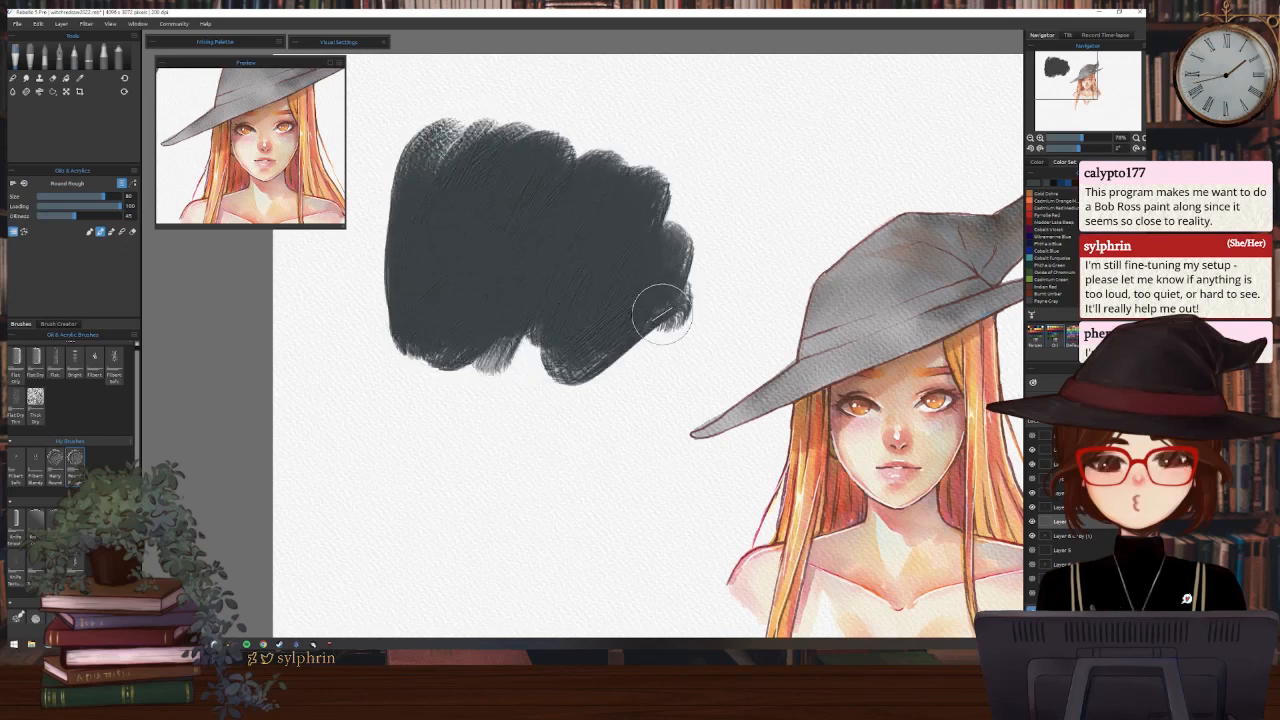
scroll(140, 463, down, 5)
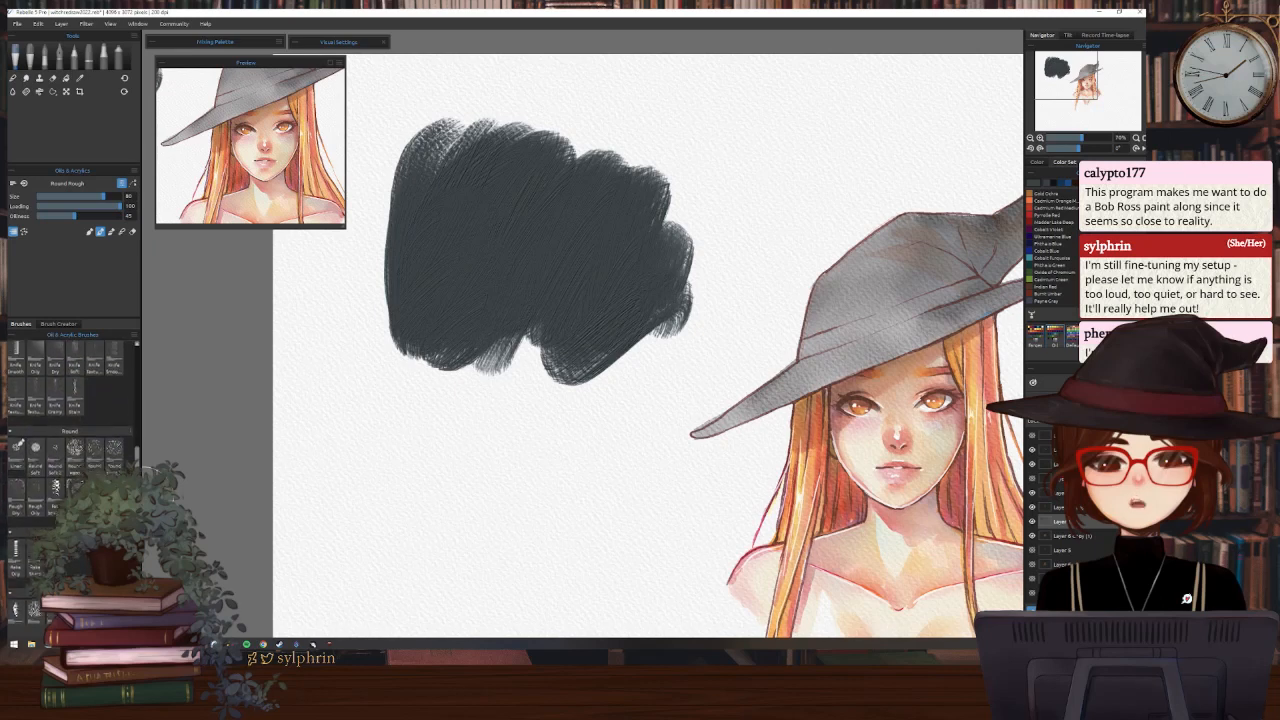
Paint two white pine trees side by side on the dark oil test patch with the Fan oil brush
scroll(70, 430, down, 2)
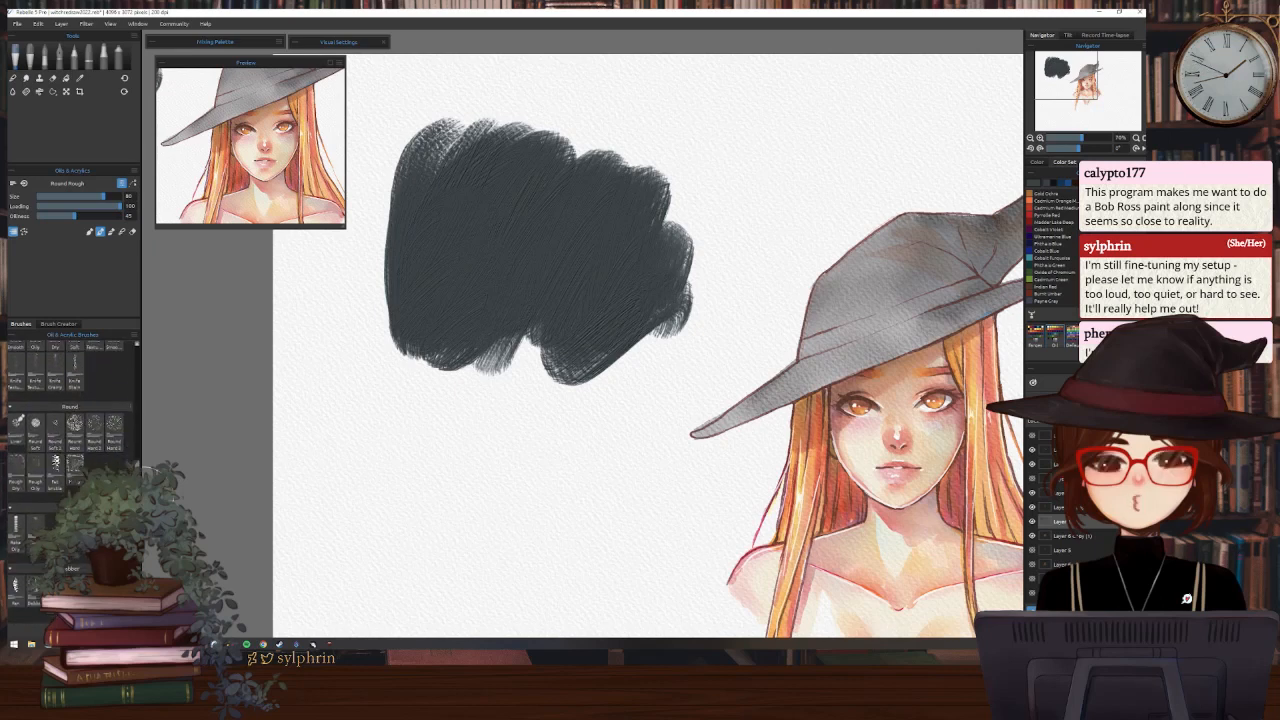
click(15, 586)
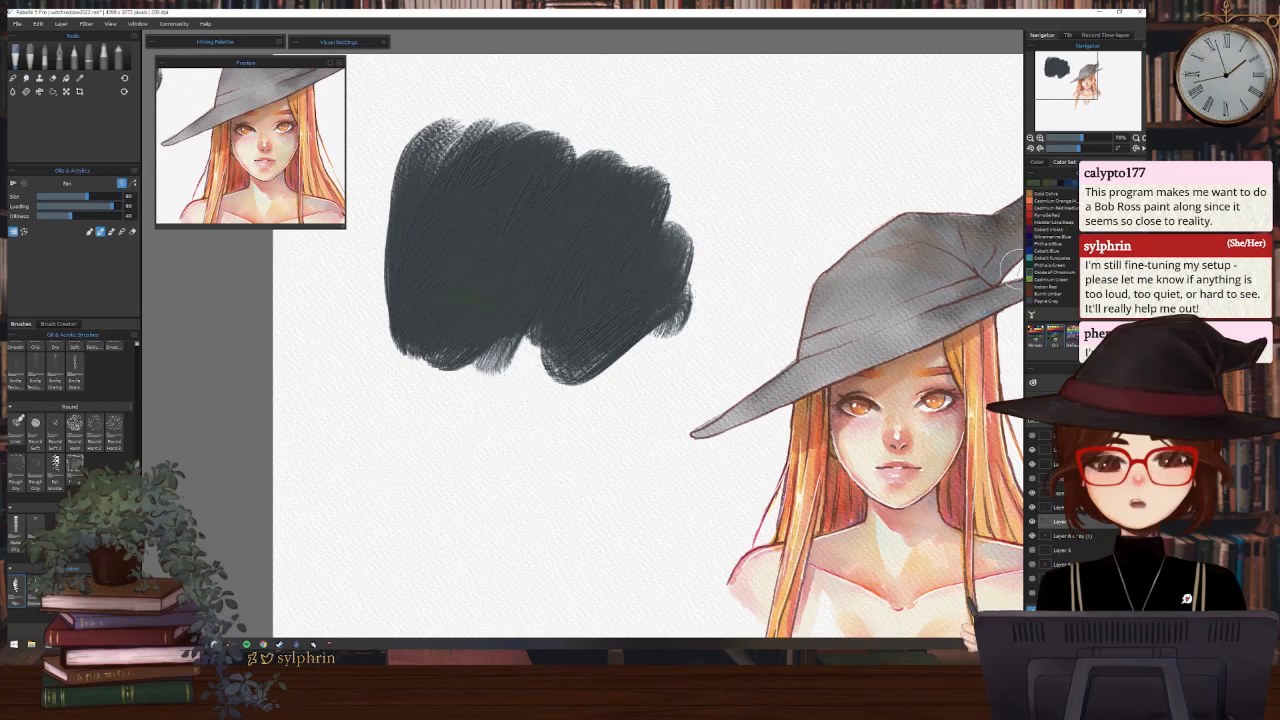
scroll(1050, 250, up, 1)
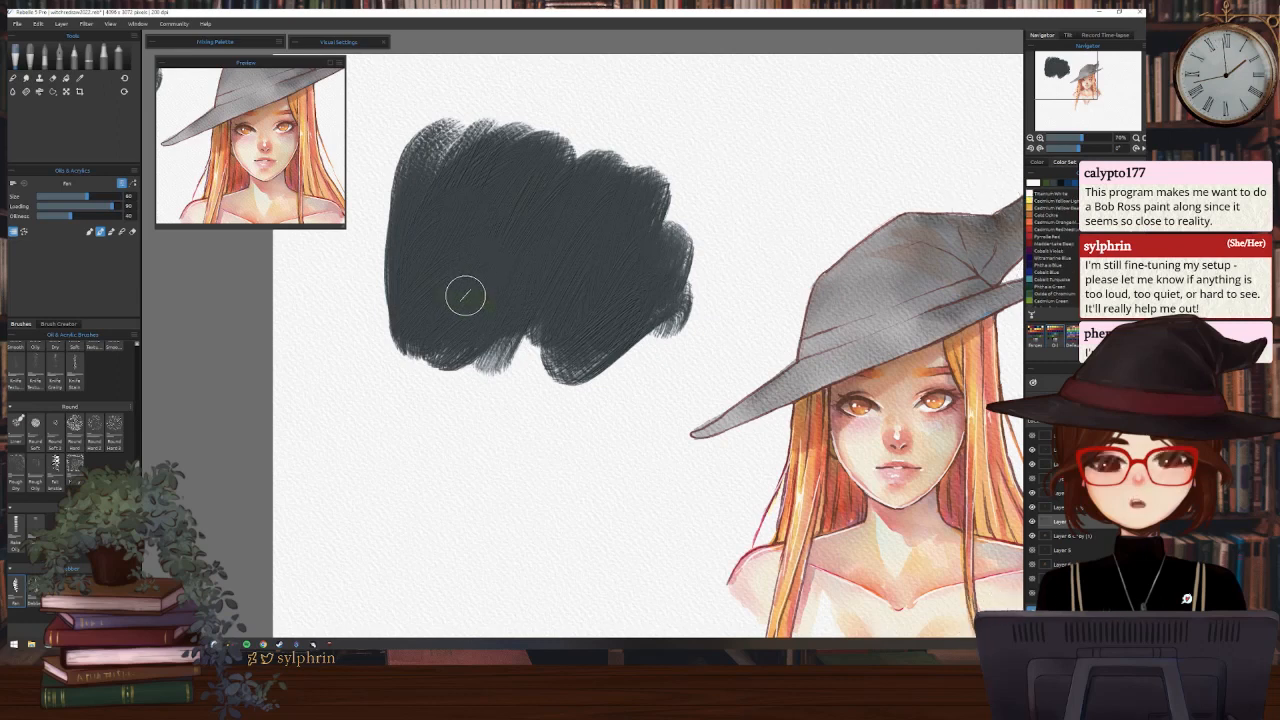
mouse_move(463, 290)
mouse_down()
mouse_move(475, 300)
mouse_move(480, 288)
mouse_move(505, 316)
mouse_move(466, 294)
mouse_move(497, 311)
mouse_move(468, 292)
mouse_move(518, 276)
mouse_up()
mouse_move(508, 223)
mouse_down()
mouse_move(489, 262)
mouse_move(513, 262)
mouse_move(509, 287)
mouse_move(535, 273)
mouse_move(512, 250)
mouse_move(522, 247)
mouse_move(493, 247)
mouse_move(514, 243)
mouse_move(500, 192)
mouse_up()
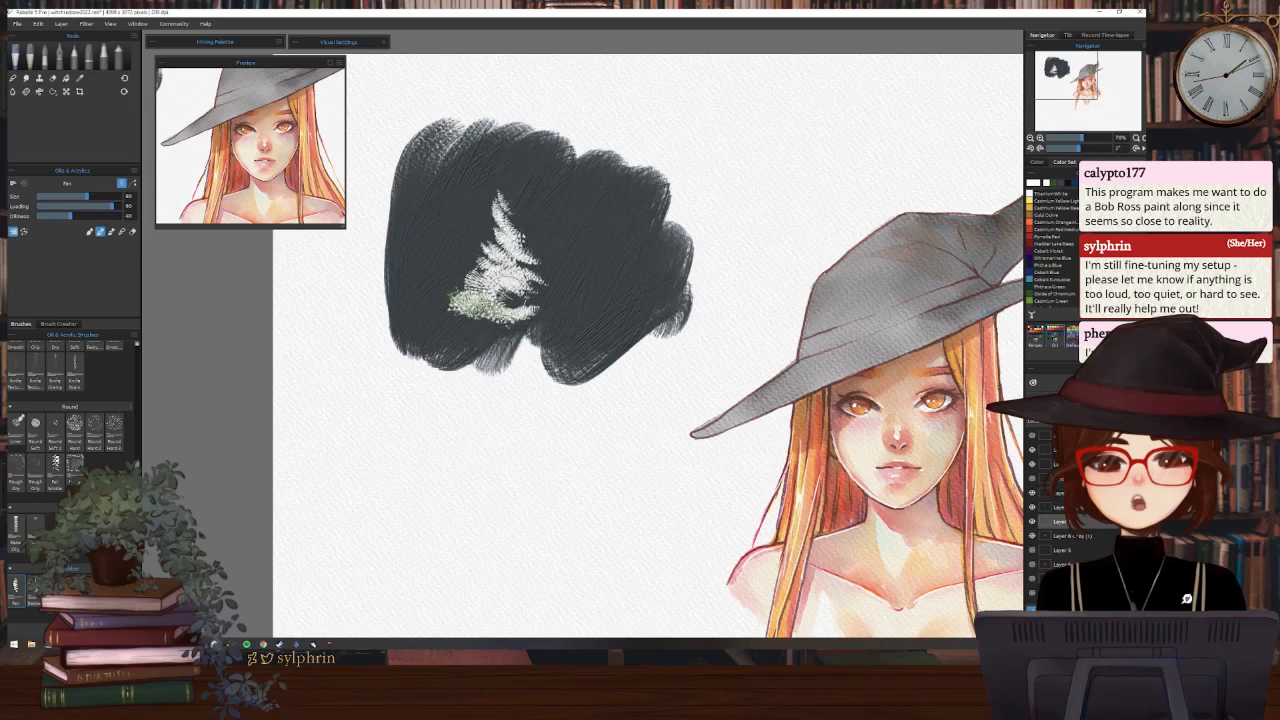
mouse_move(505, 285)
mouse_down()
mouse_move(631, 314)
mouse_move(583, 300)
mouse_move(642, 298)
mouse_move(612, 279)
mouse_move(618, 294)
mouse_move(600, 284)
mouse_move(643, 298)
mouse_move(608, 277)
mouse_move(573, 287)
mouse_move(628, 272)
mouse_move(593, 270)
mouse_move(627, 272)
mouse_move(604, 258)
mouse_move(618, 251)
mouse_move(604, 244)
mouse_move(612, 201)
mouse_move(650, 290)
mouse_up()
Layer green and teal Fan brush strokes into the branches of the second pine tree on the dark patch
click(1034, 293)
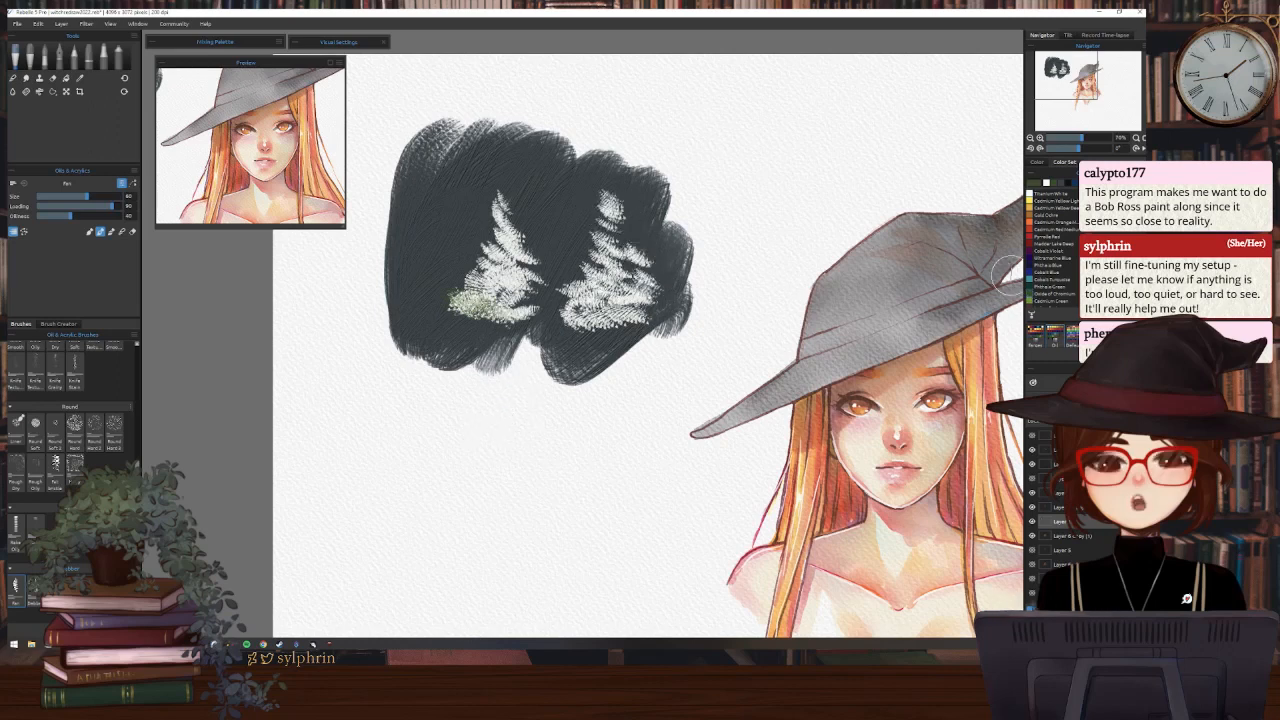
mouse_move(570, 299)
mouse_down()
mouse_move(643, 310)
mouse_move(660, 298)
mouse_move(573, 272)
mouse_move(569, 282)
mouse_move(648, 276)
mouse_move(590, 265)
mouse_move(633, 252)
mouse_move(585, 250)
mouse_move(631, 235)
mouse_move(598, 215)
mouse_move(634, 246)
mouse_up()
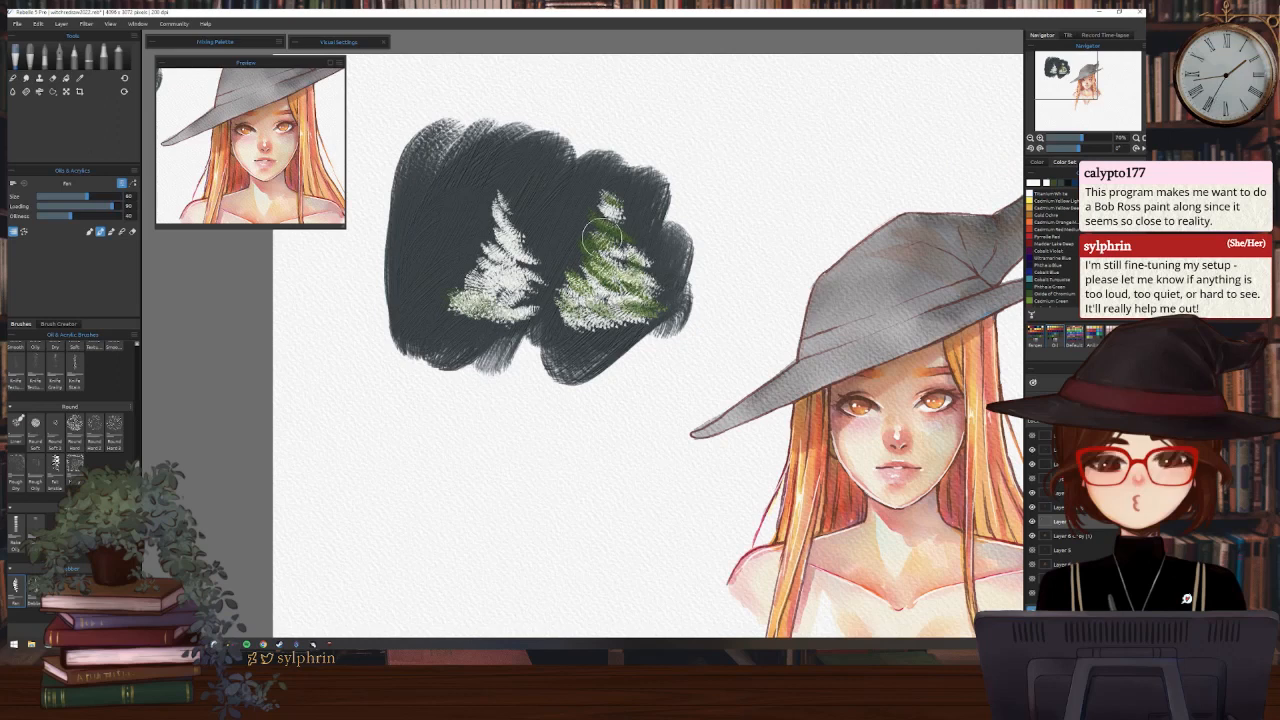
mouse_move(590, 262)
mouse_down()
mouse_move(612, 210)
mouse_move(642, 256)
mouse_up()
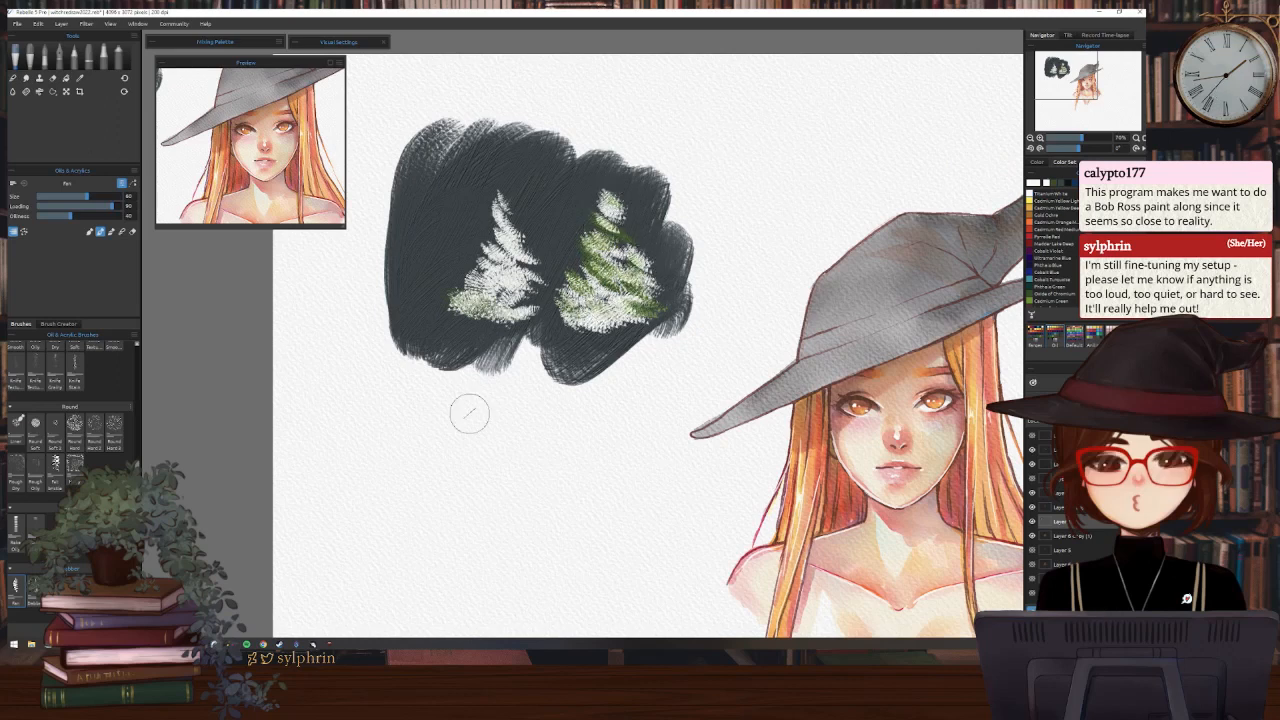
mouse_move(640, 320)
mouse_down()
mouse_move(575, 325)
mouse_move(656, 301)
mouse_move(600, 292)
mouse_move(640, 284)
mouse_move(600, 248)
mouse_move(633, 243)
mouse_up()
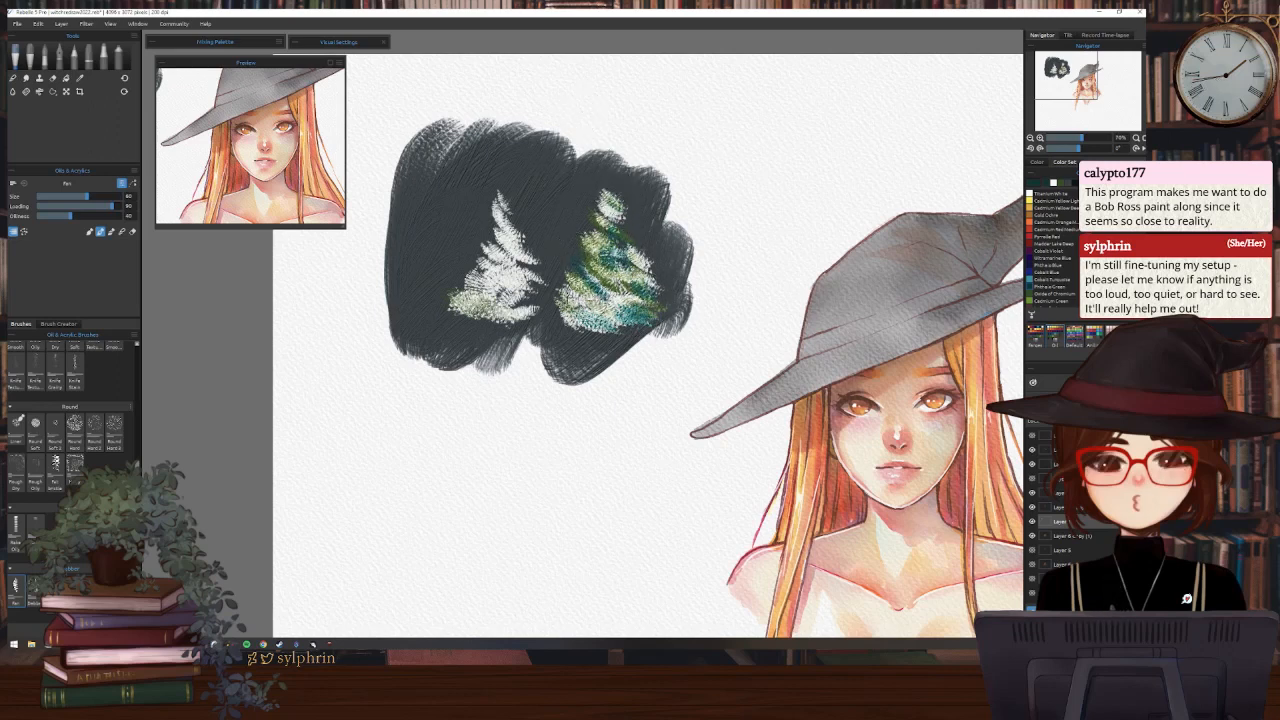
mouse_move(587, 302)
mouse_down()
mouse_move(667, 299)
mouse_move(641, 252)
mouse_up()
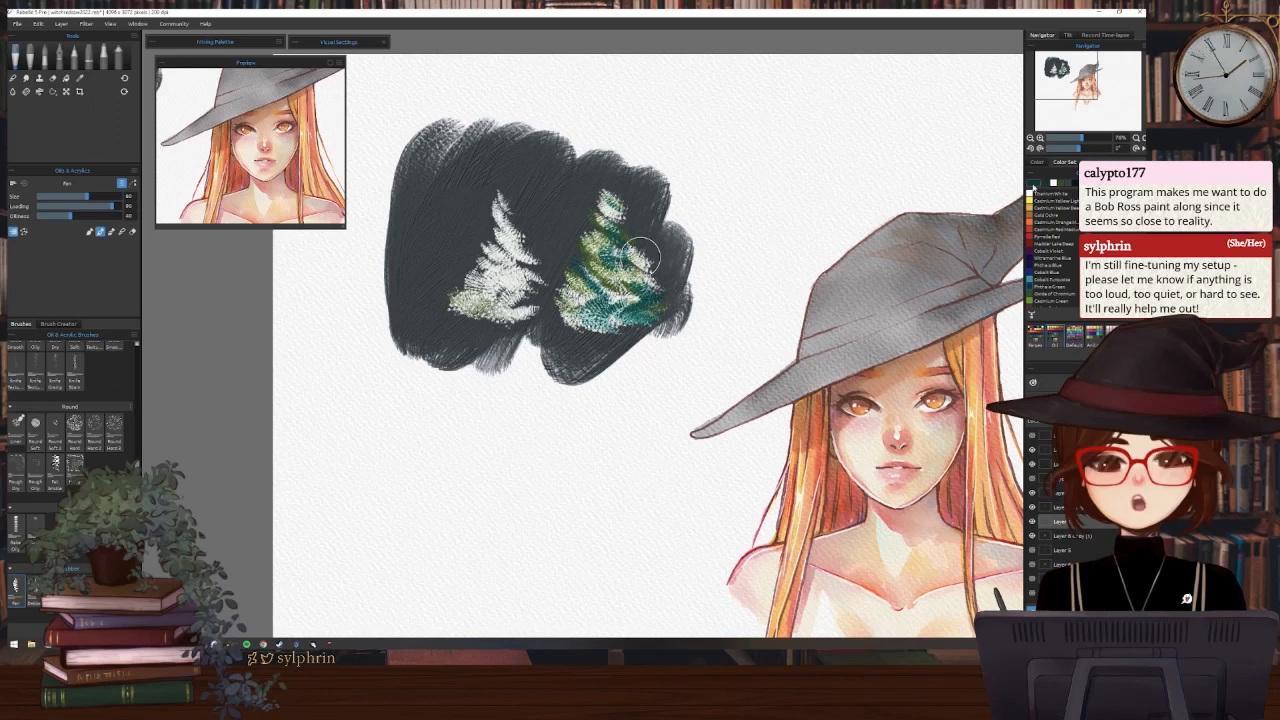
Add white snow highlights over the colored branches and tip of the second pine tree
drag(590, 266, 610, 236)
mouse_move(622, 301)
mouse_down()
mouse_move(576, 294)
mouse_move(662, 310)
mouse_up()
mouse_move(641, 243)
mouse_down()
mouse_move(606, 195)
mouse_move(615, 155)
mouse_move(617, 193)
mouse_up()
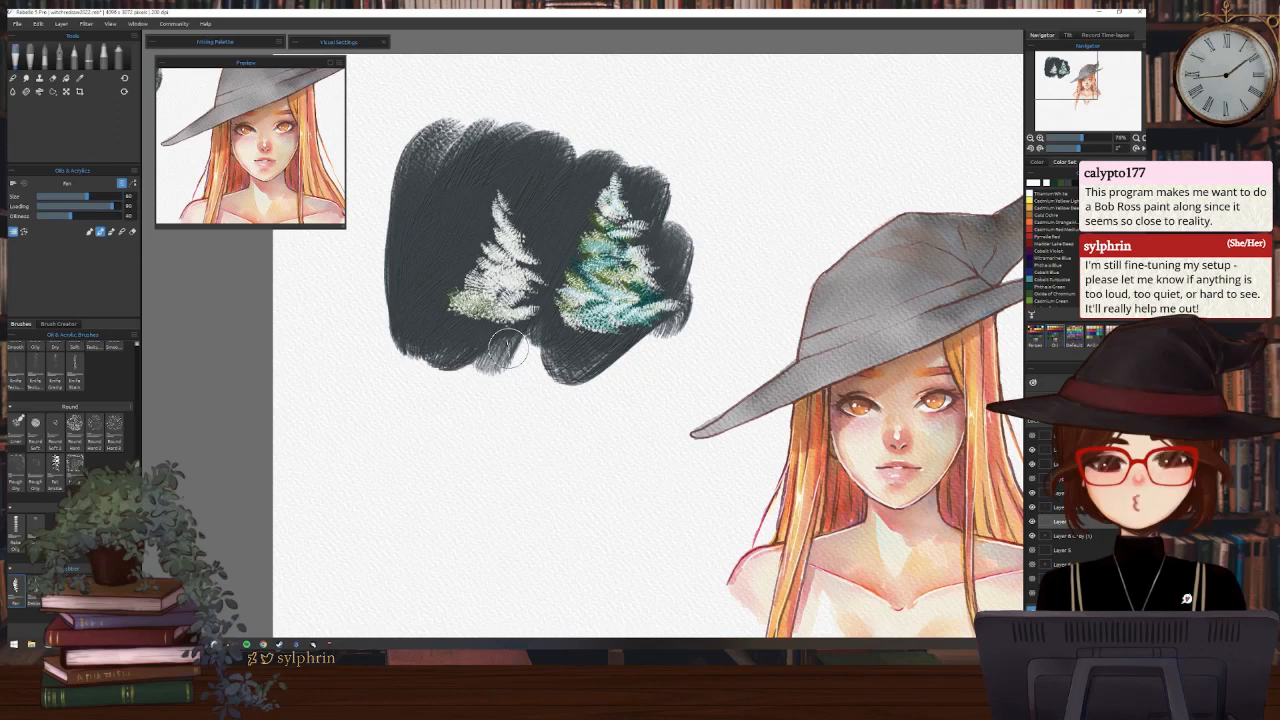
Hide the oil test layer and bring the whole witch portrait back into view
click(1031, 522)
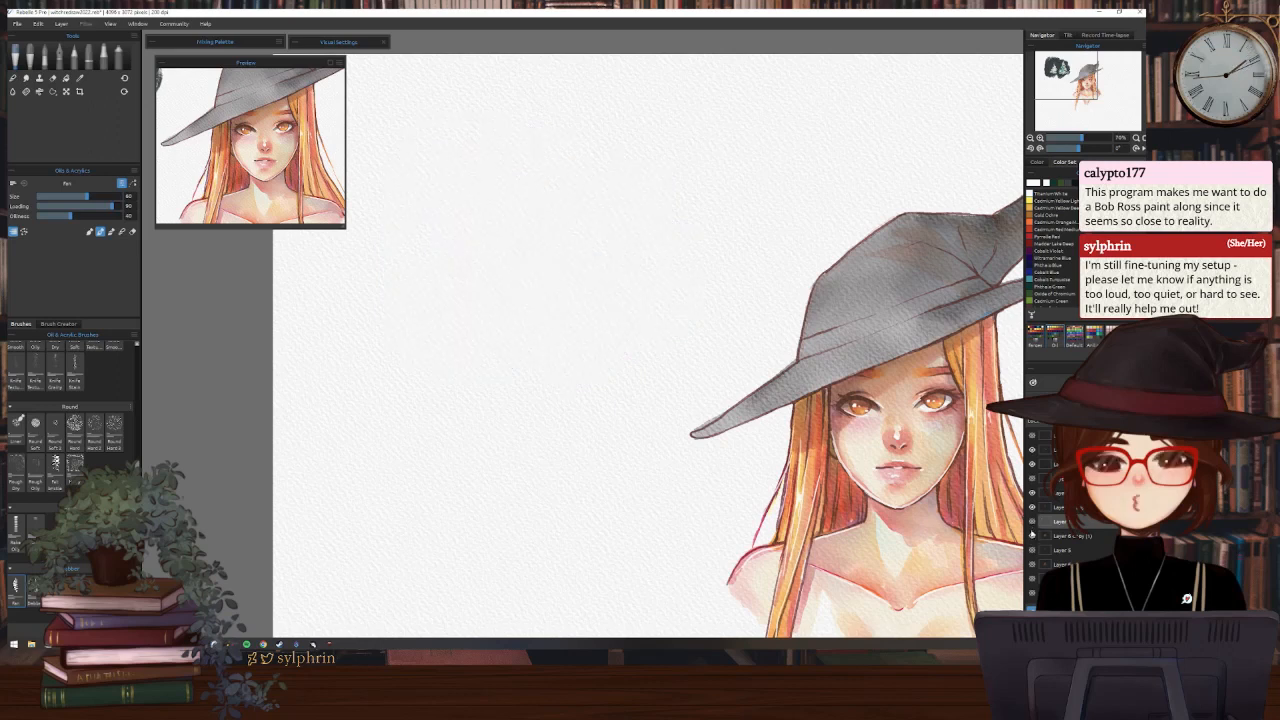
drag(820, 420, 702, 350)
drag(1093, 84, 1100, 80)
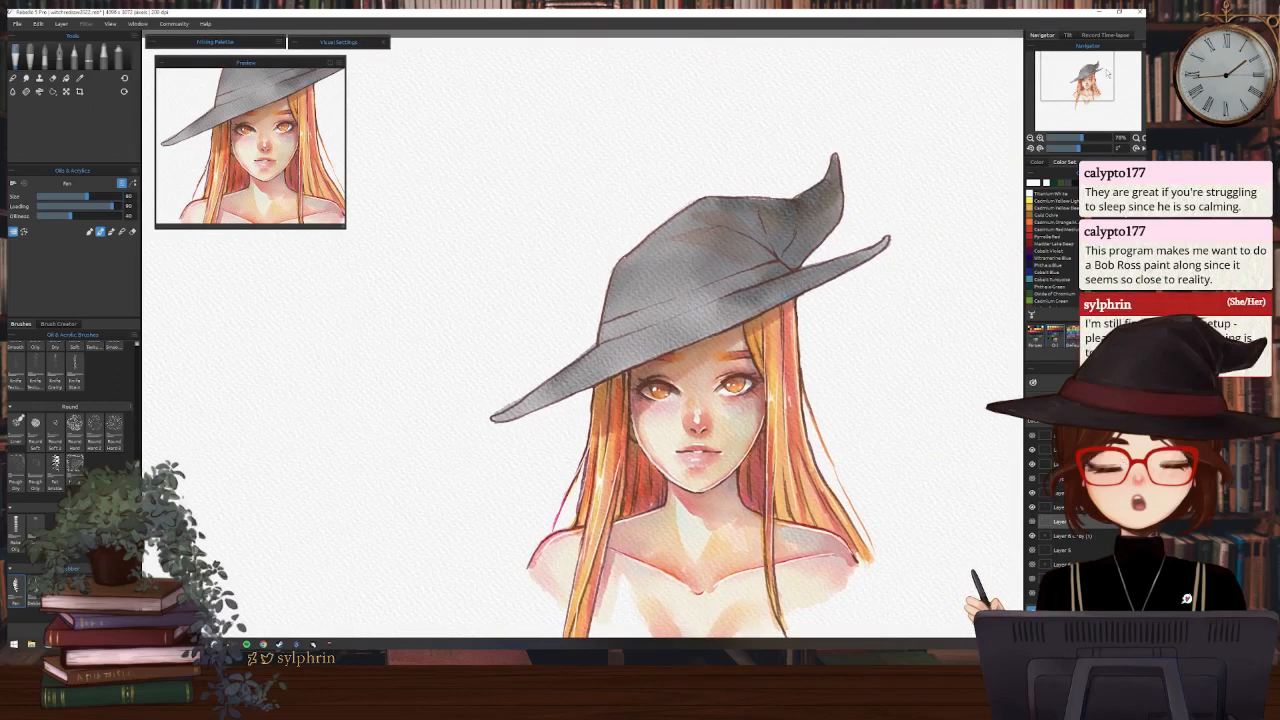